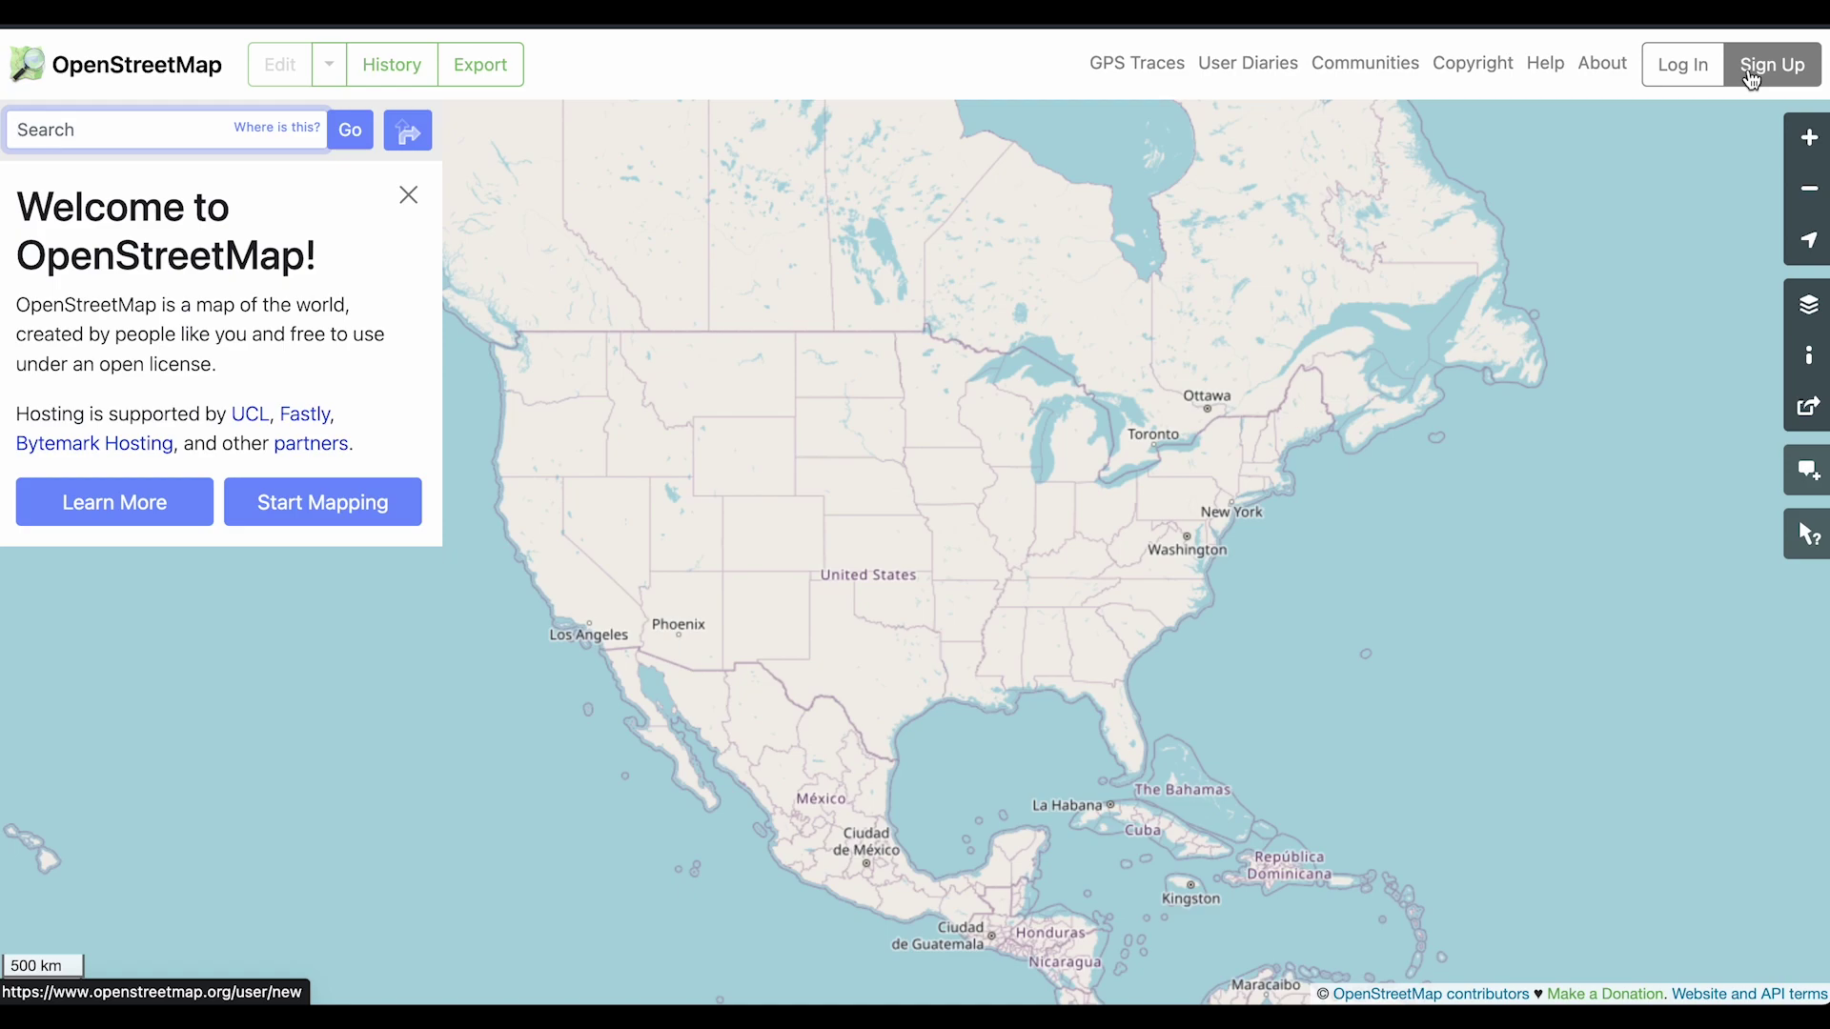
Switch to the Sunset Ridge Golf Club scorecard page and examine the course layout map and hole numbers
click(657, 11)
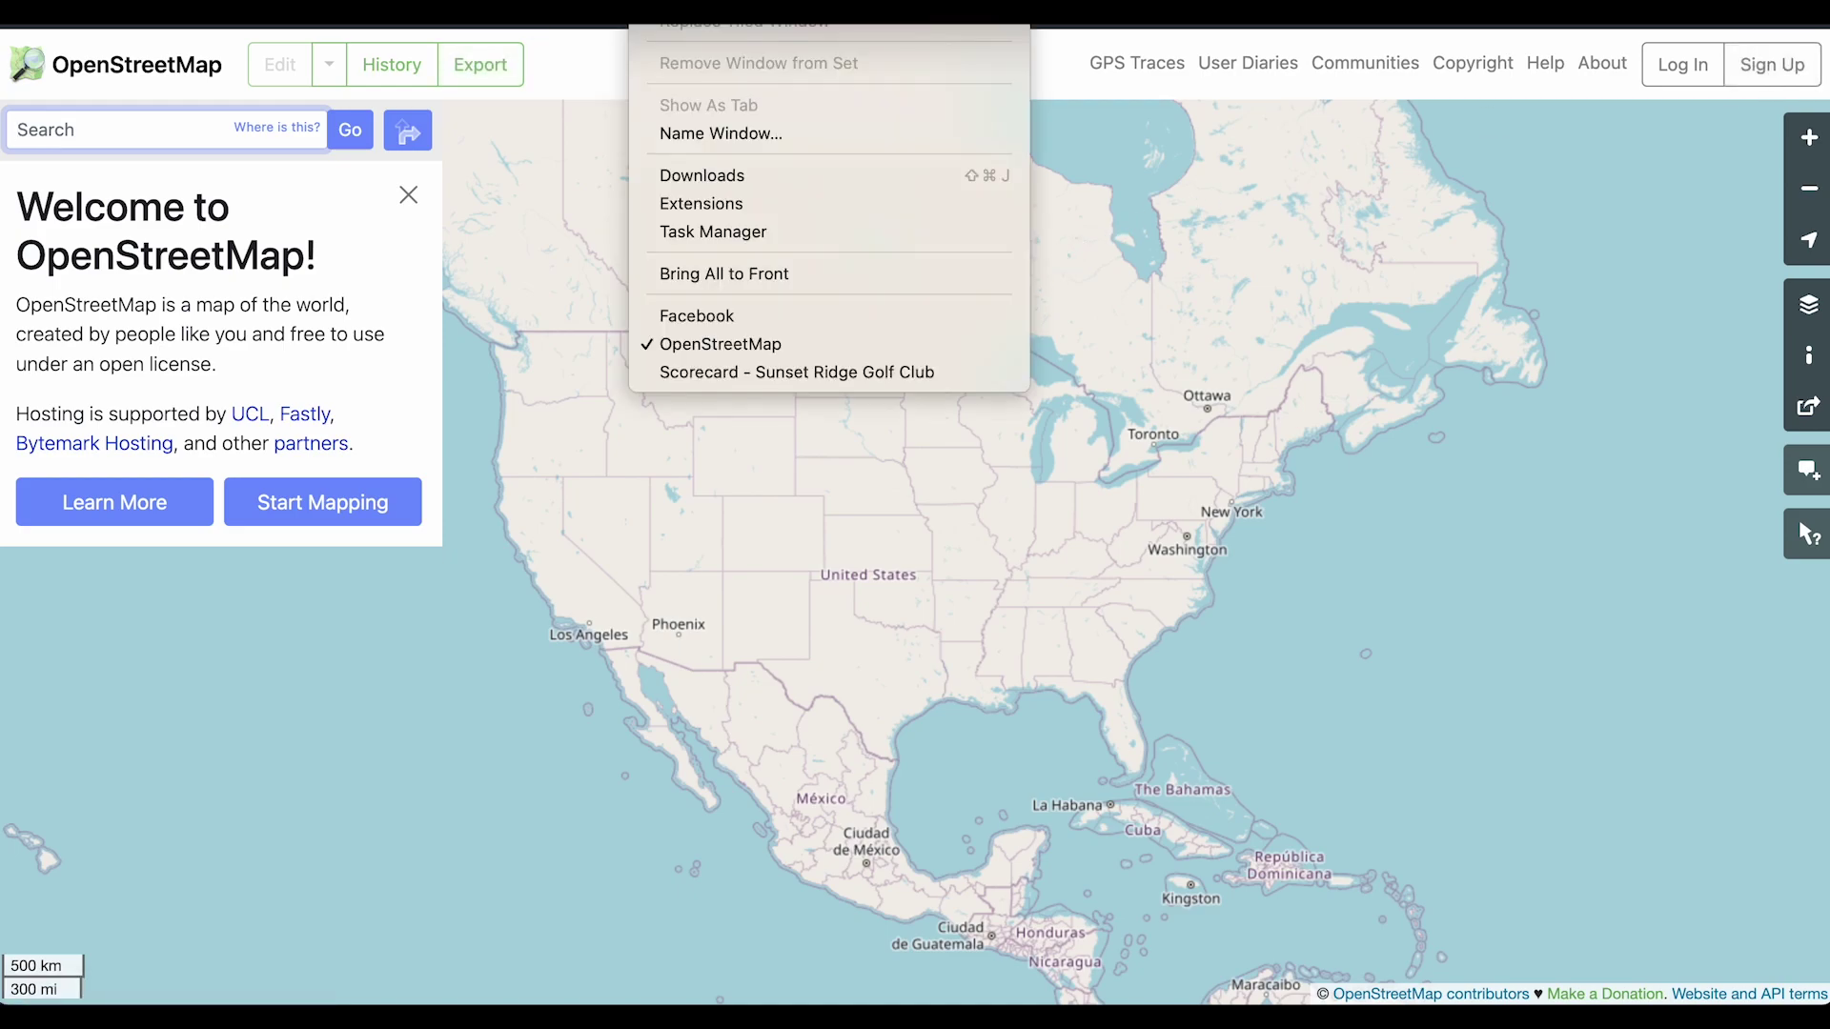
click(703, 371)
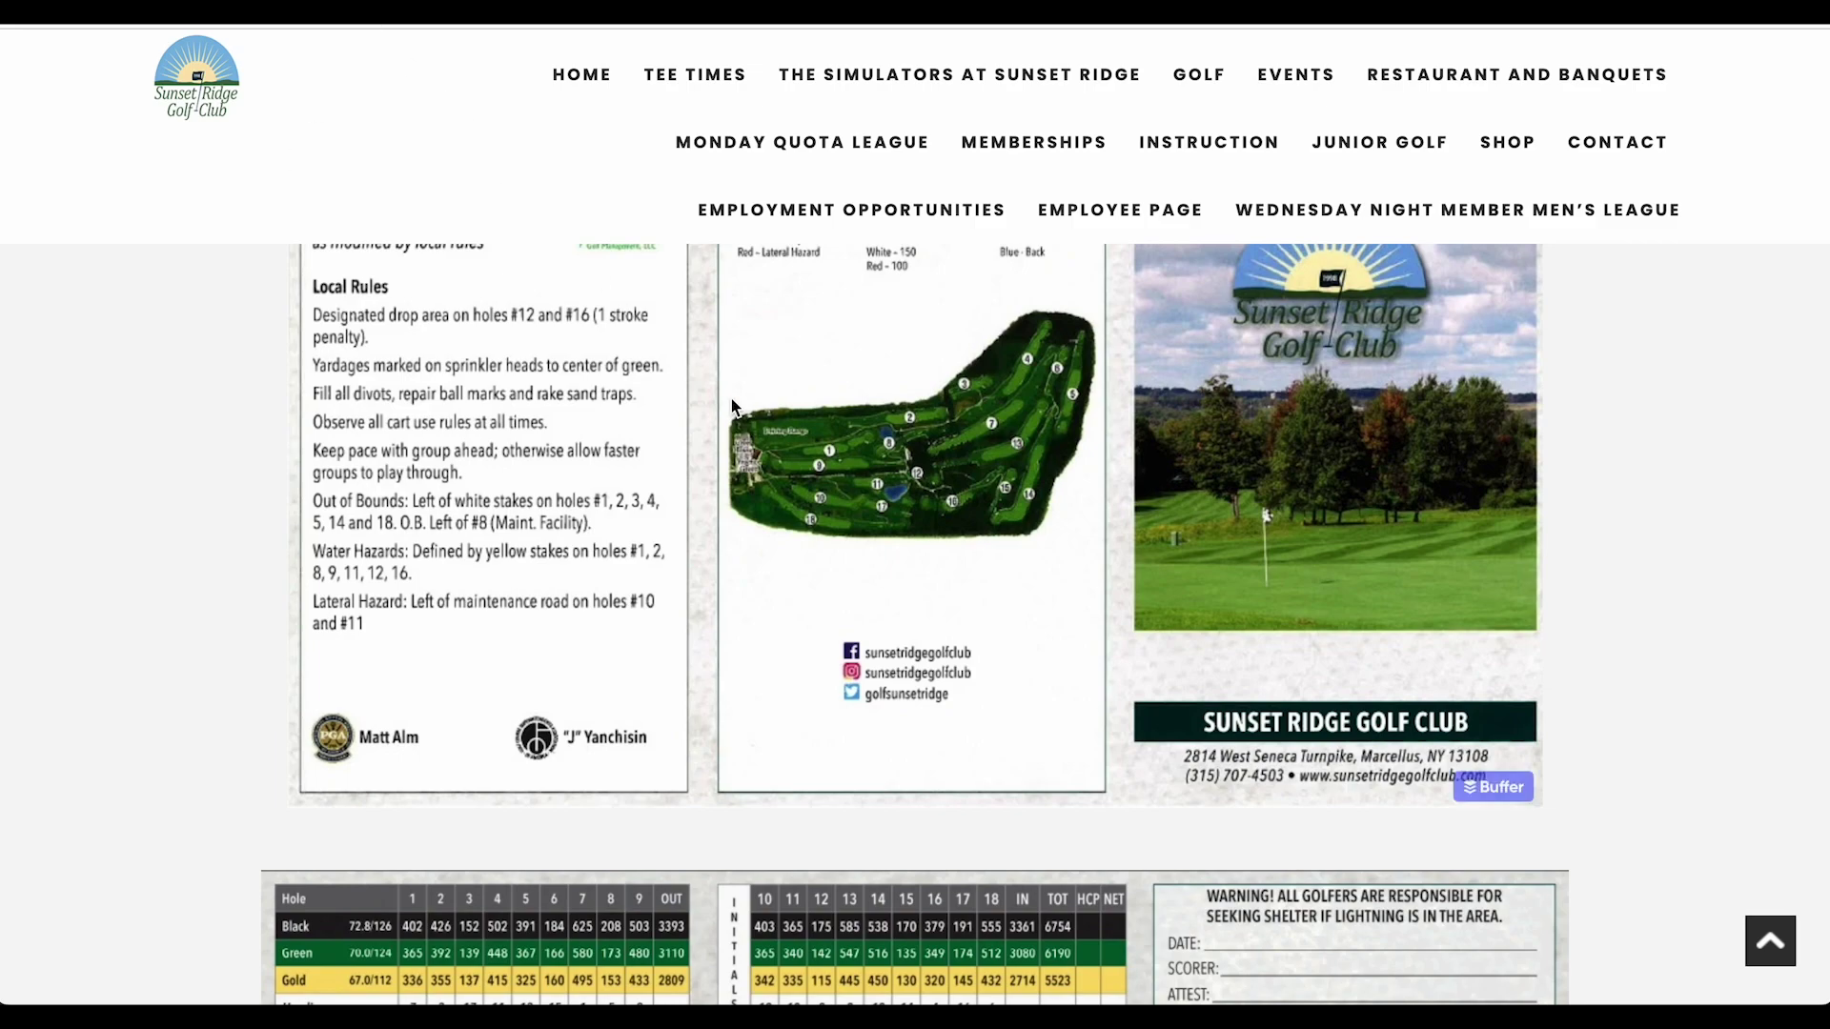
scroll(699, 440, up, 1)
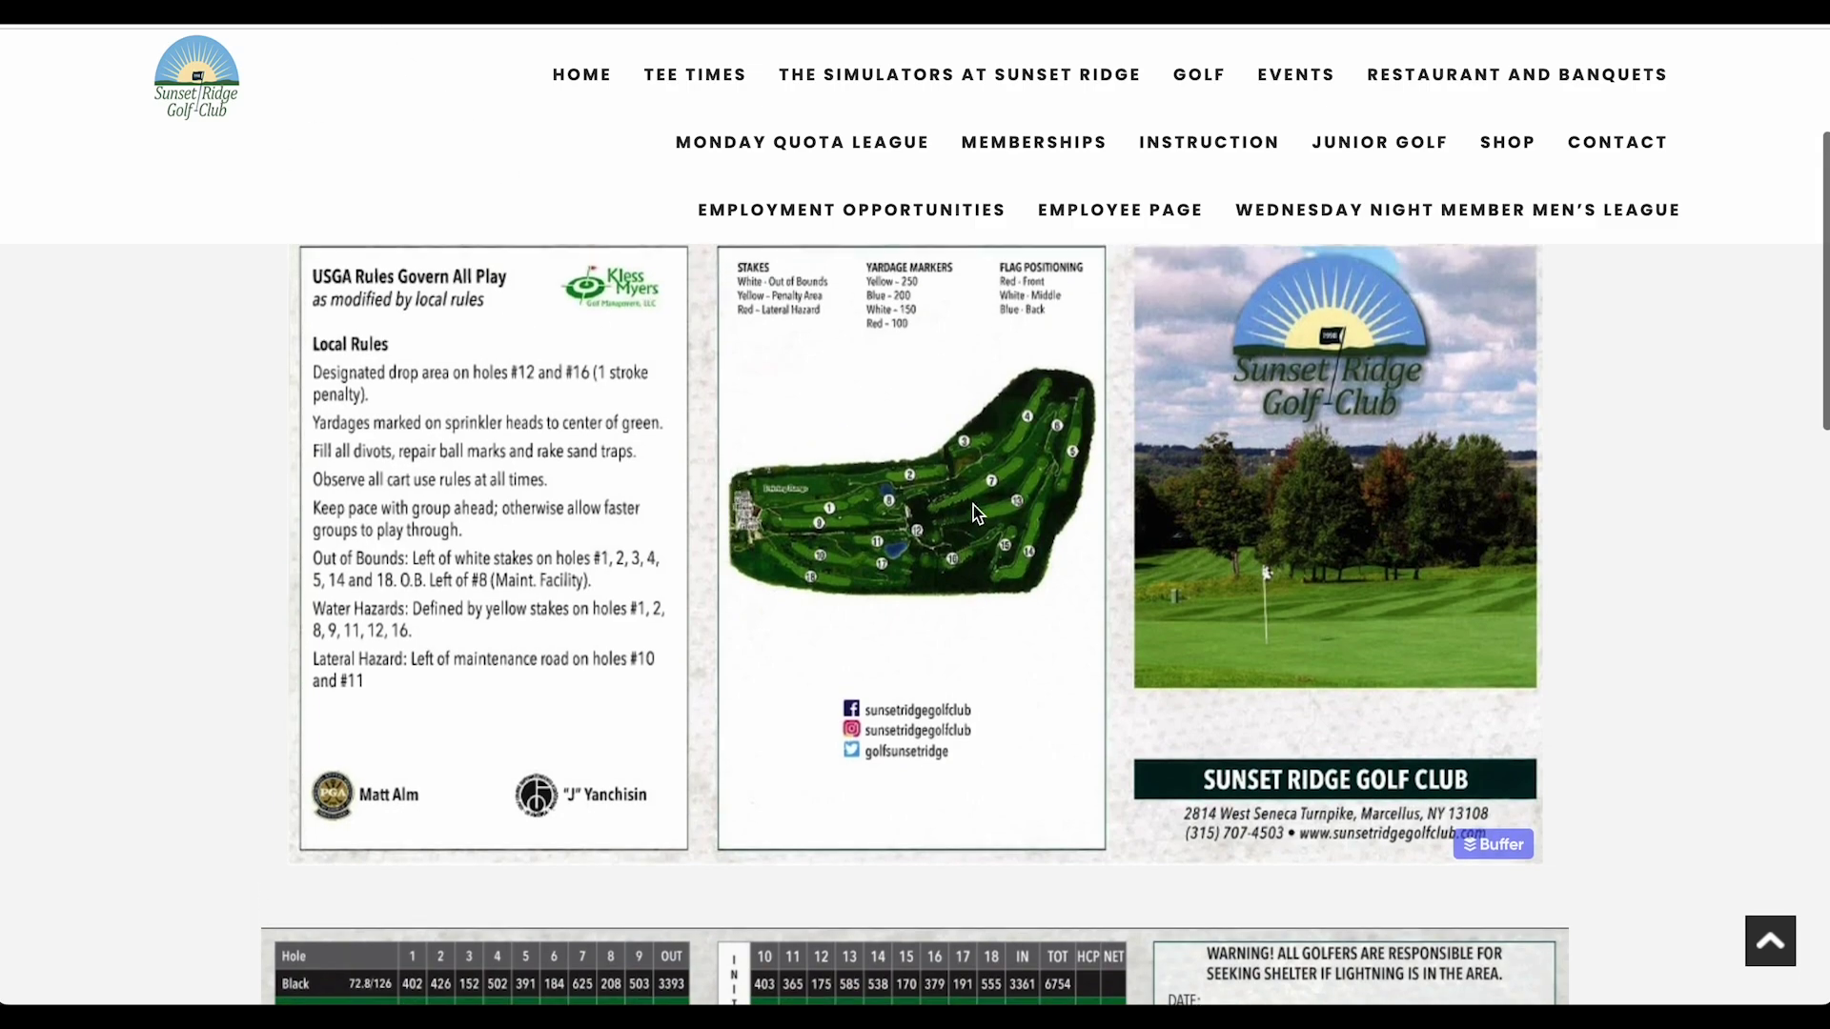
scroll(803, 530, down, 1)
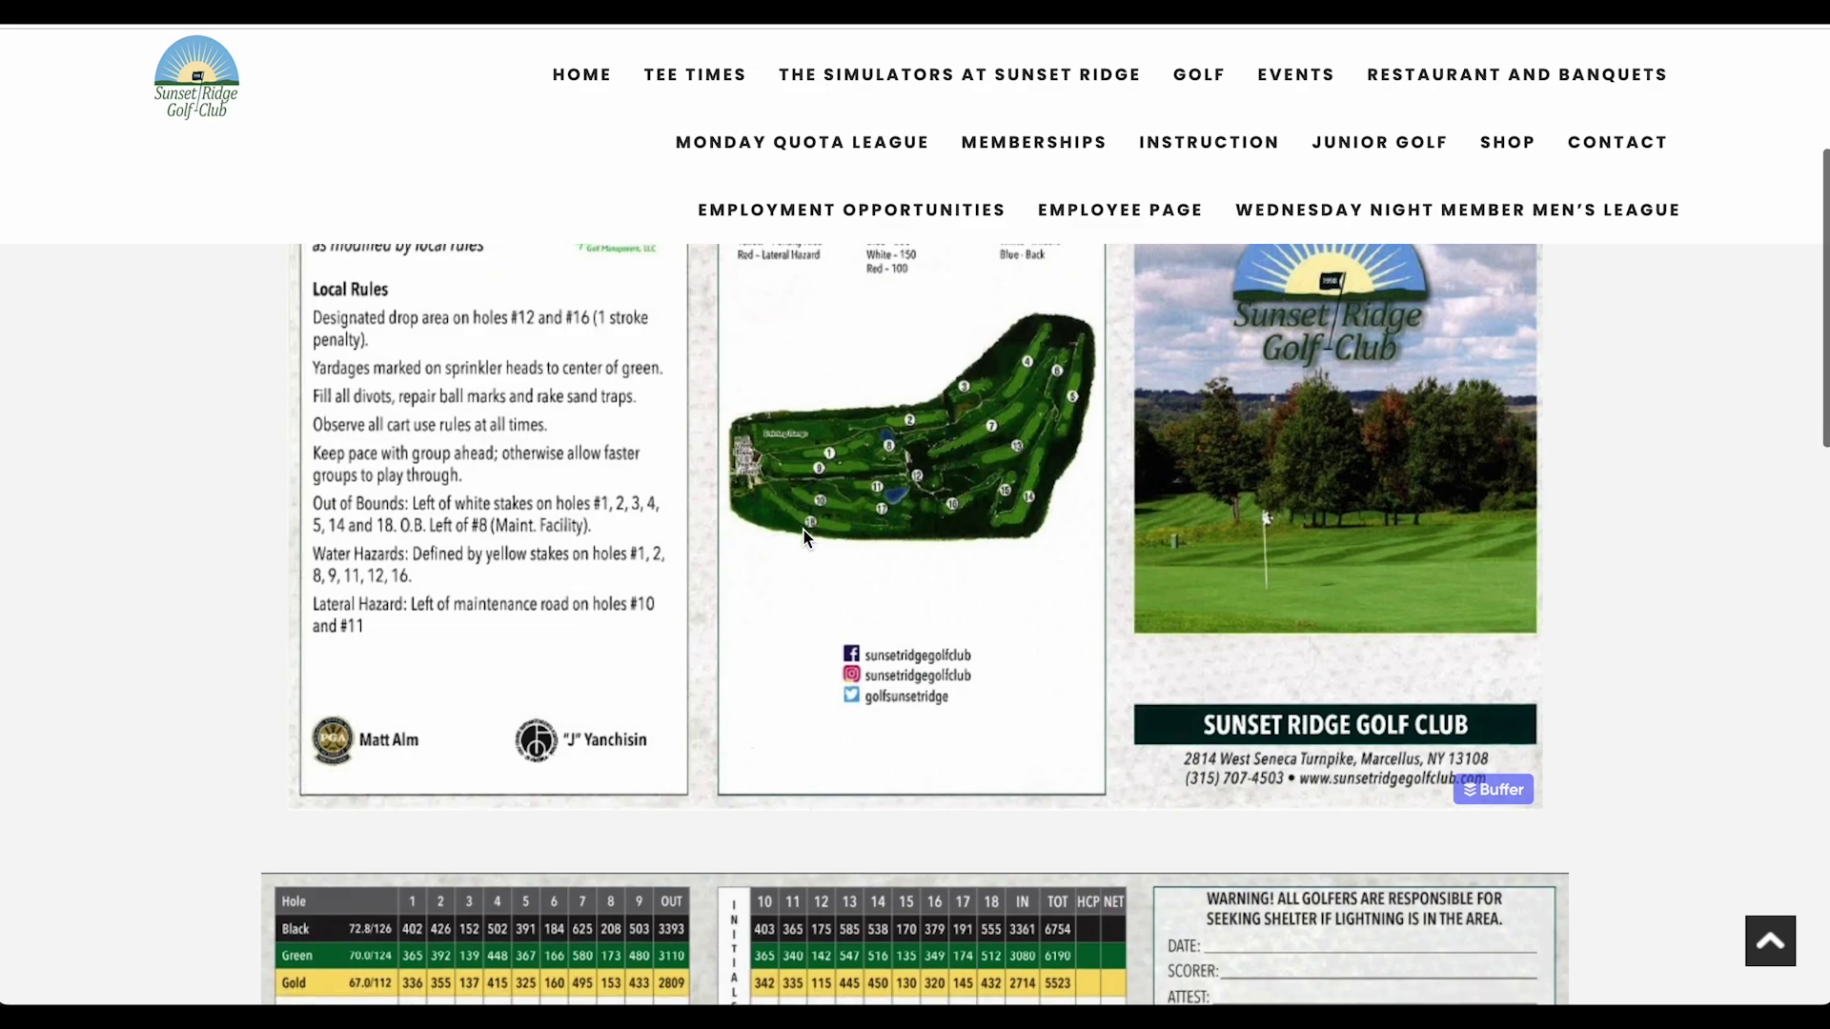
scroll(803, 529, down, 3)
scroll(833, 710, down, 1)
scroll(832, 707, up, 3)
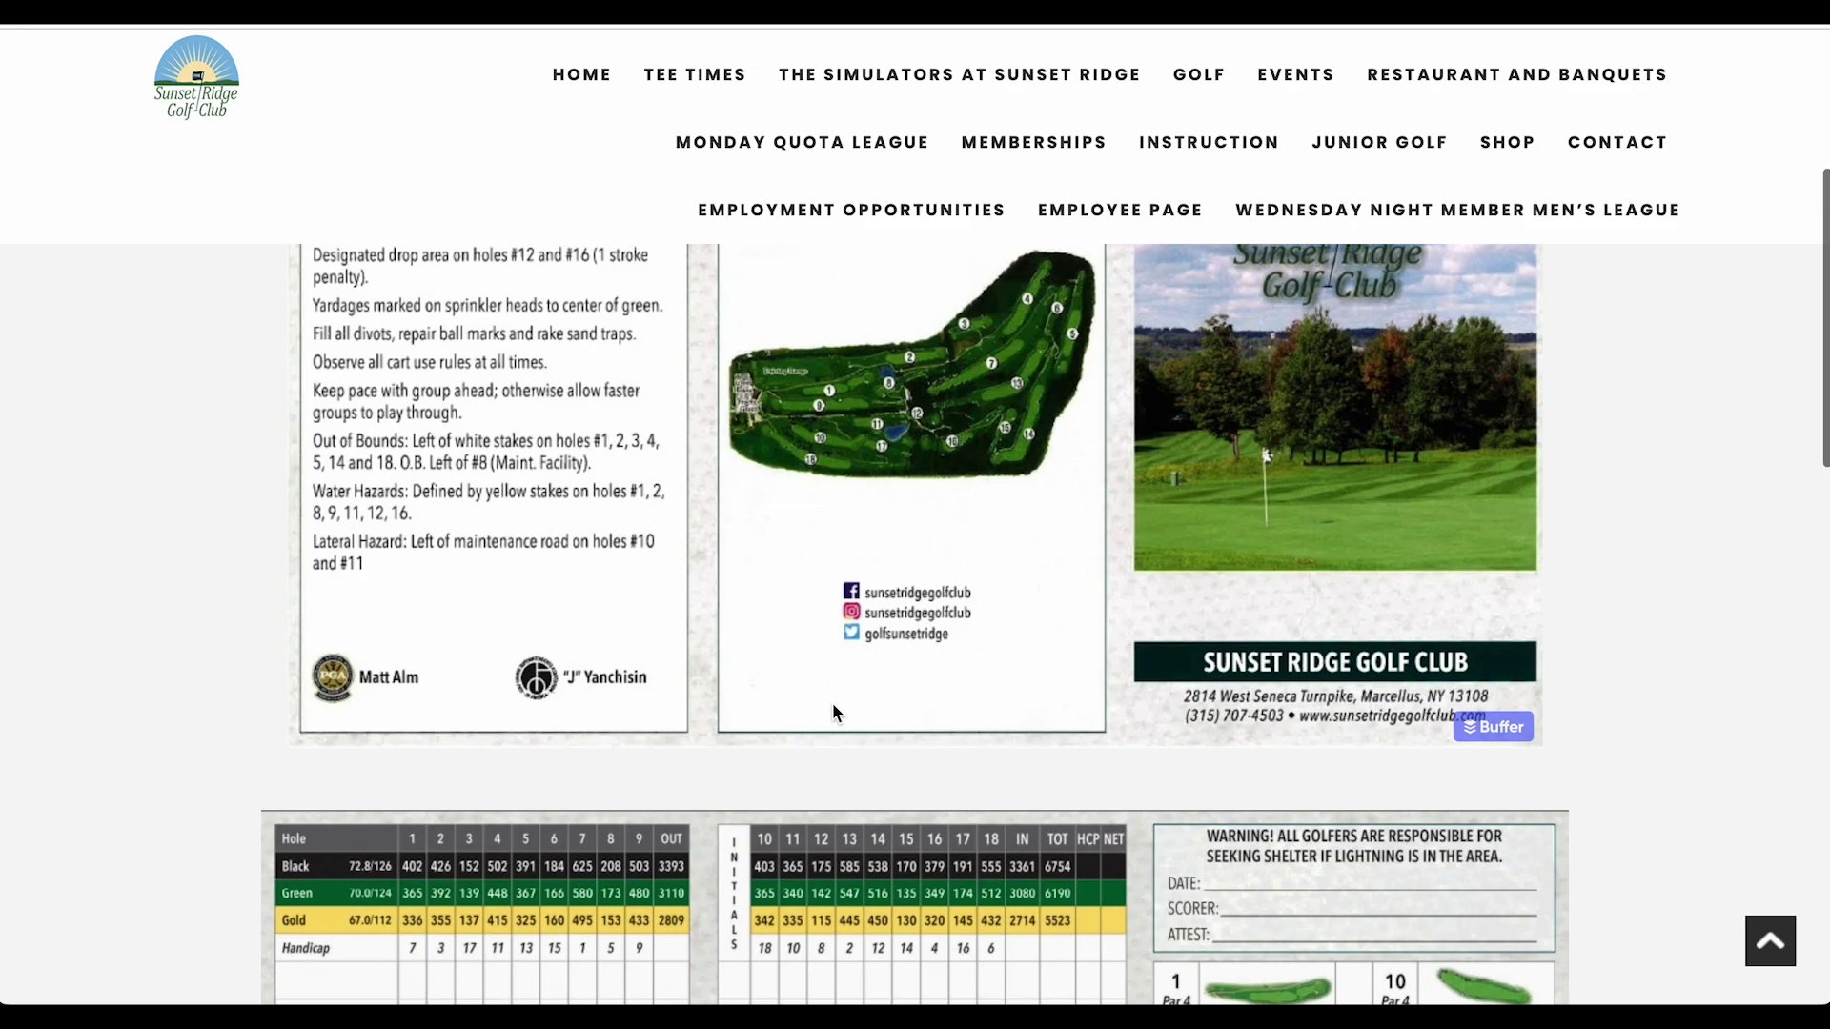
scroll(841, 658, up, 1)
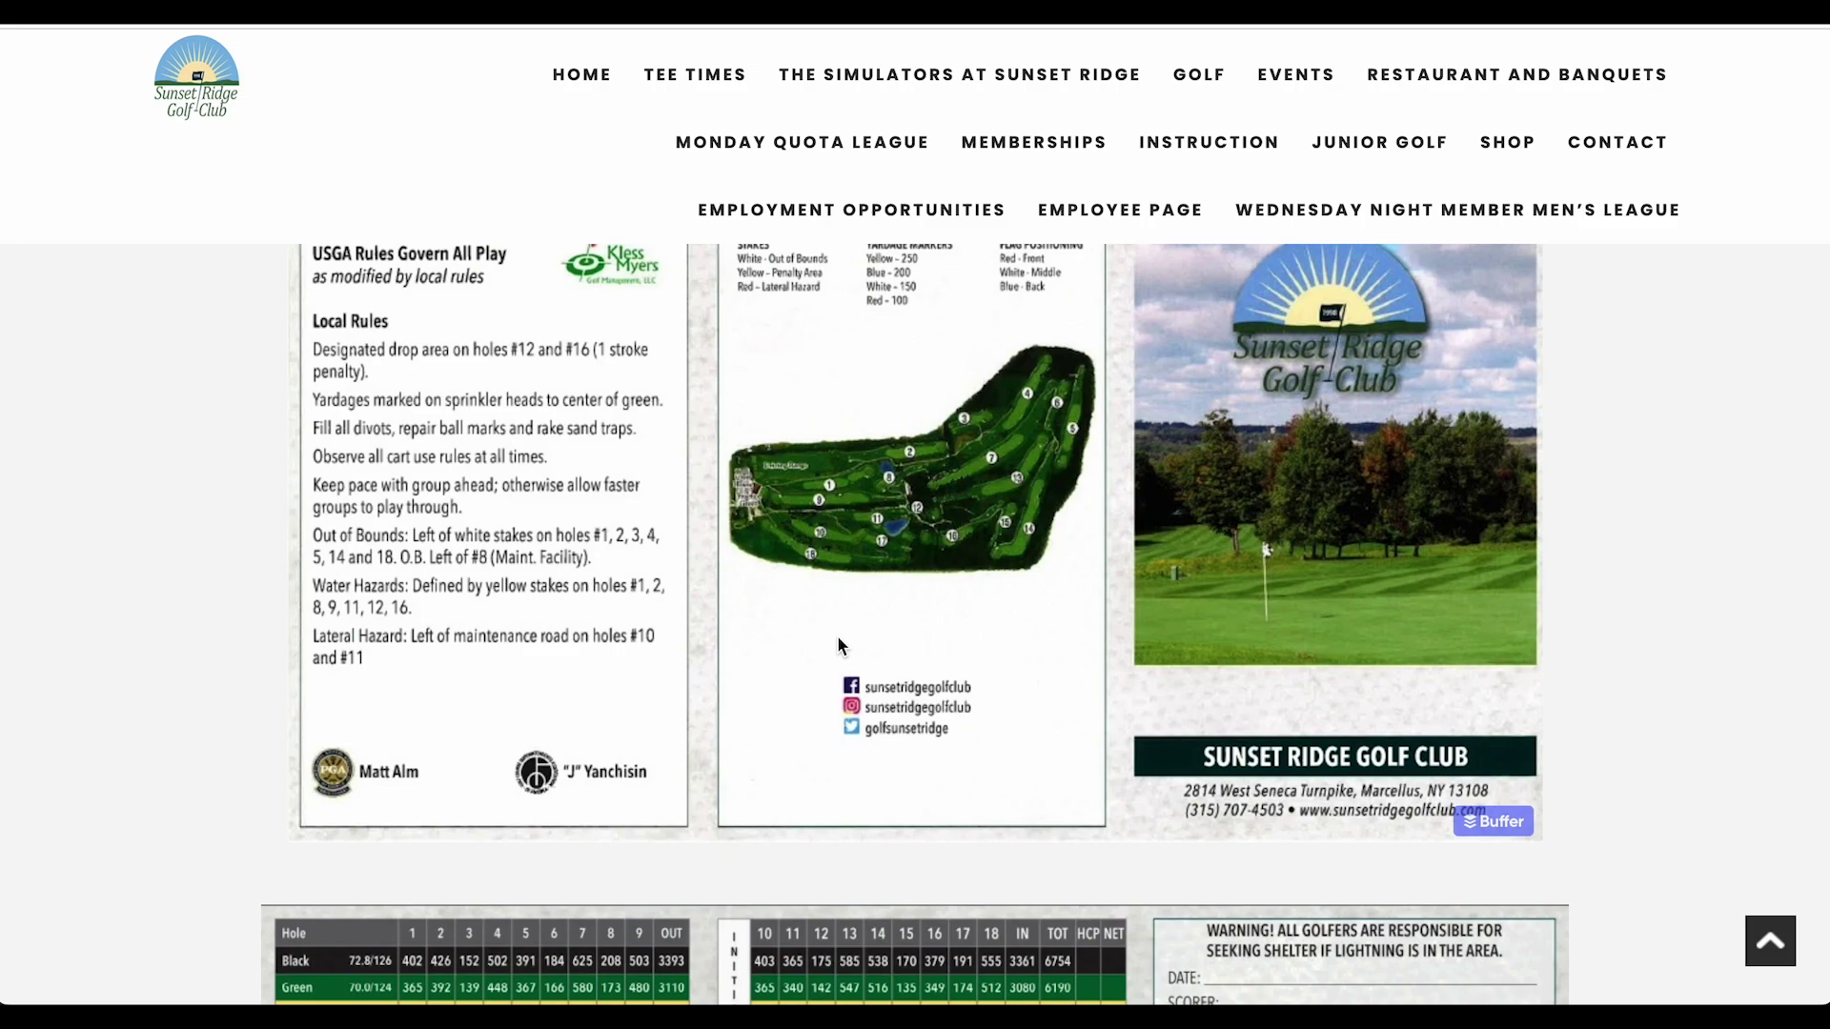
scroll(838, 639, up, 1)
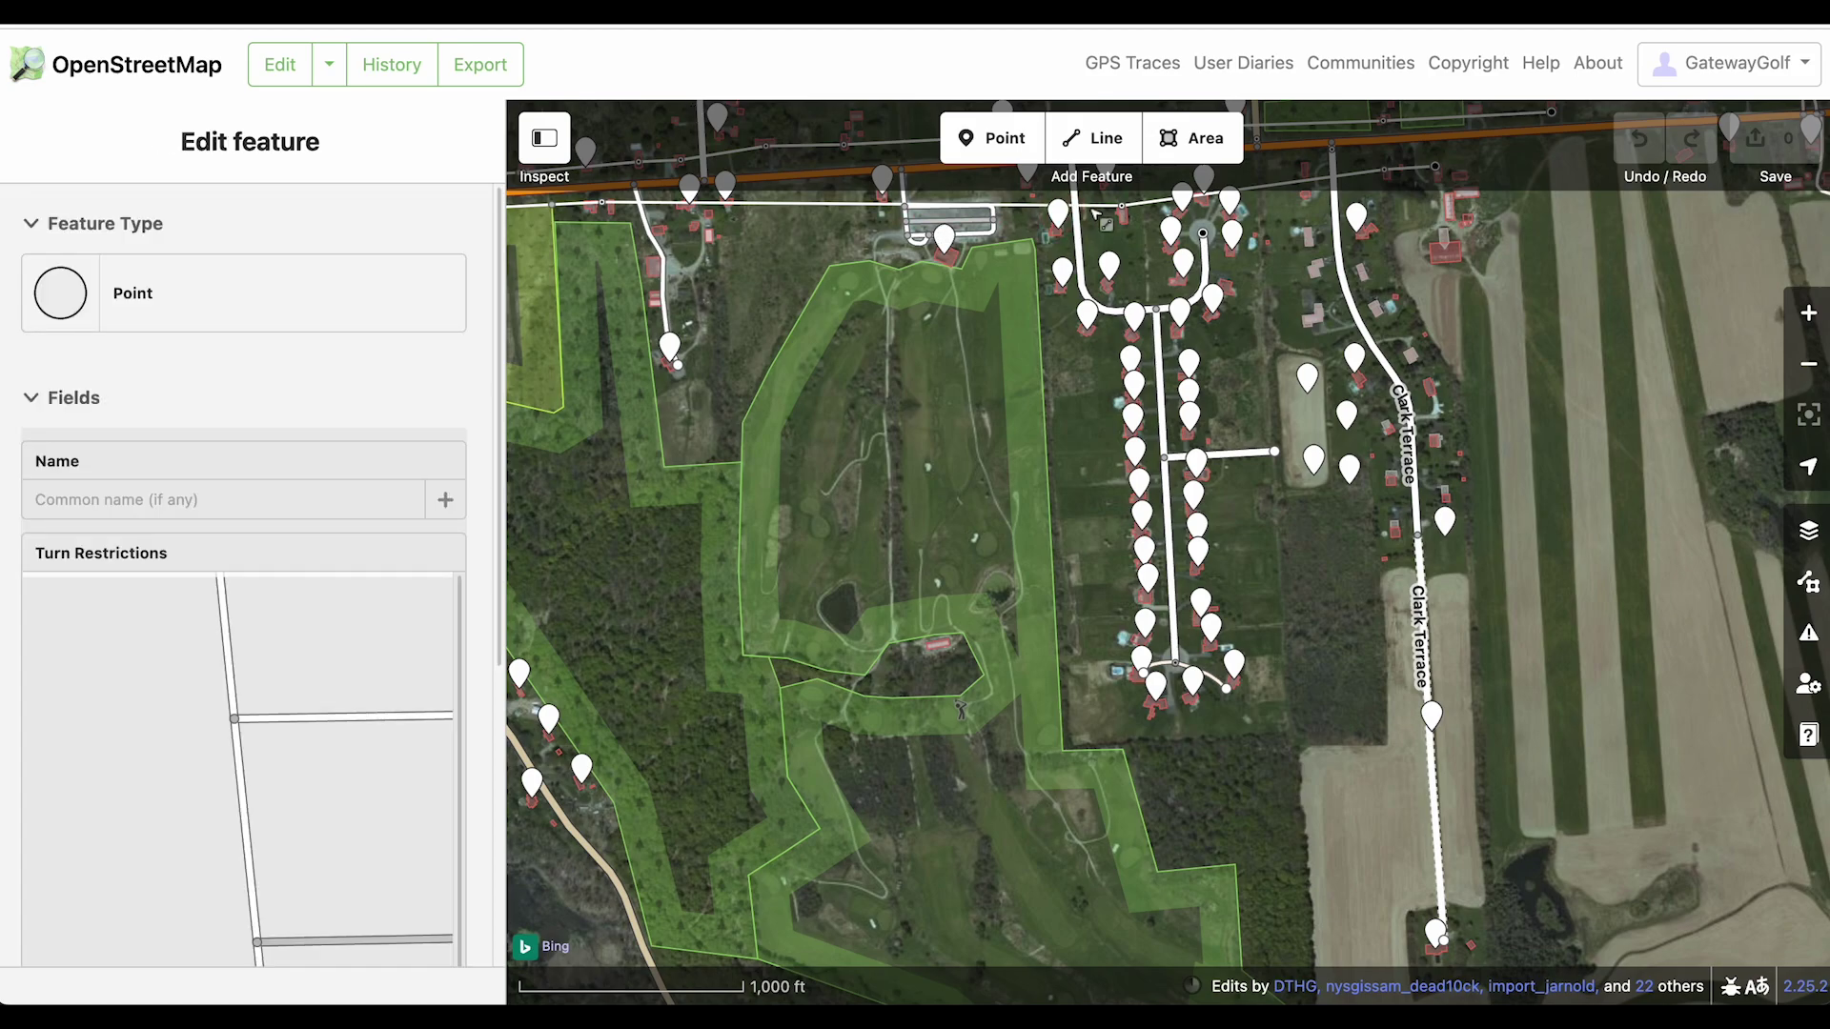
Leave the map editor and copy the golf club's street address from the footer of its scorecard page
click(162, 72)
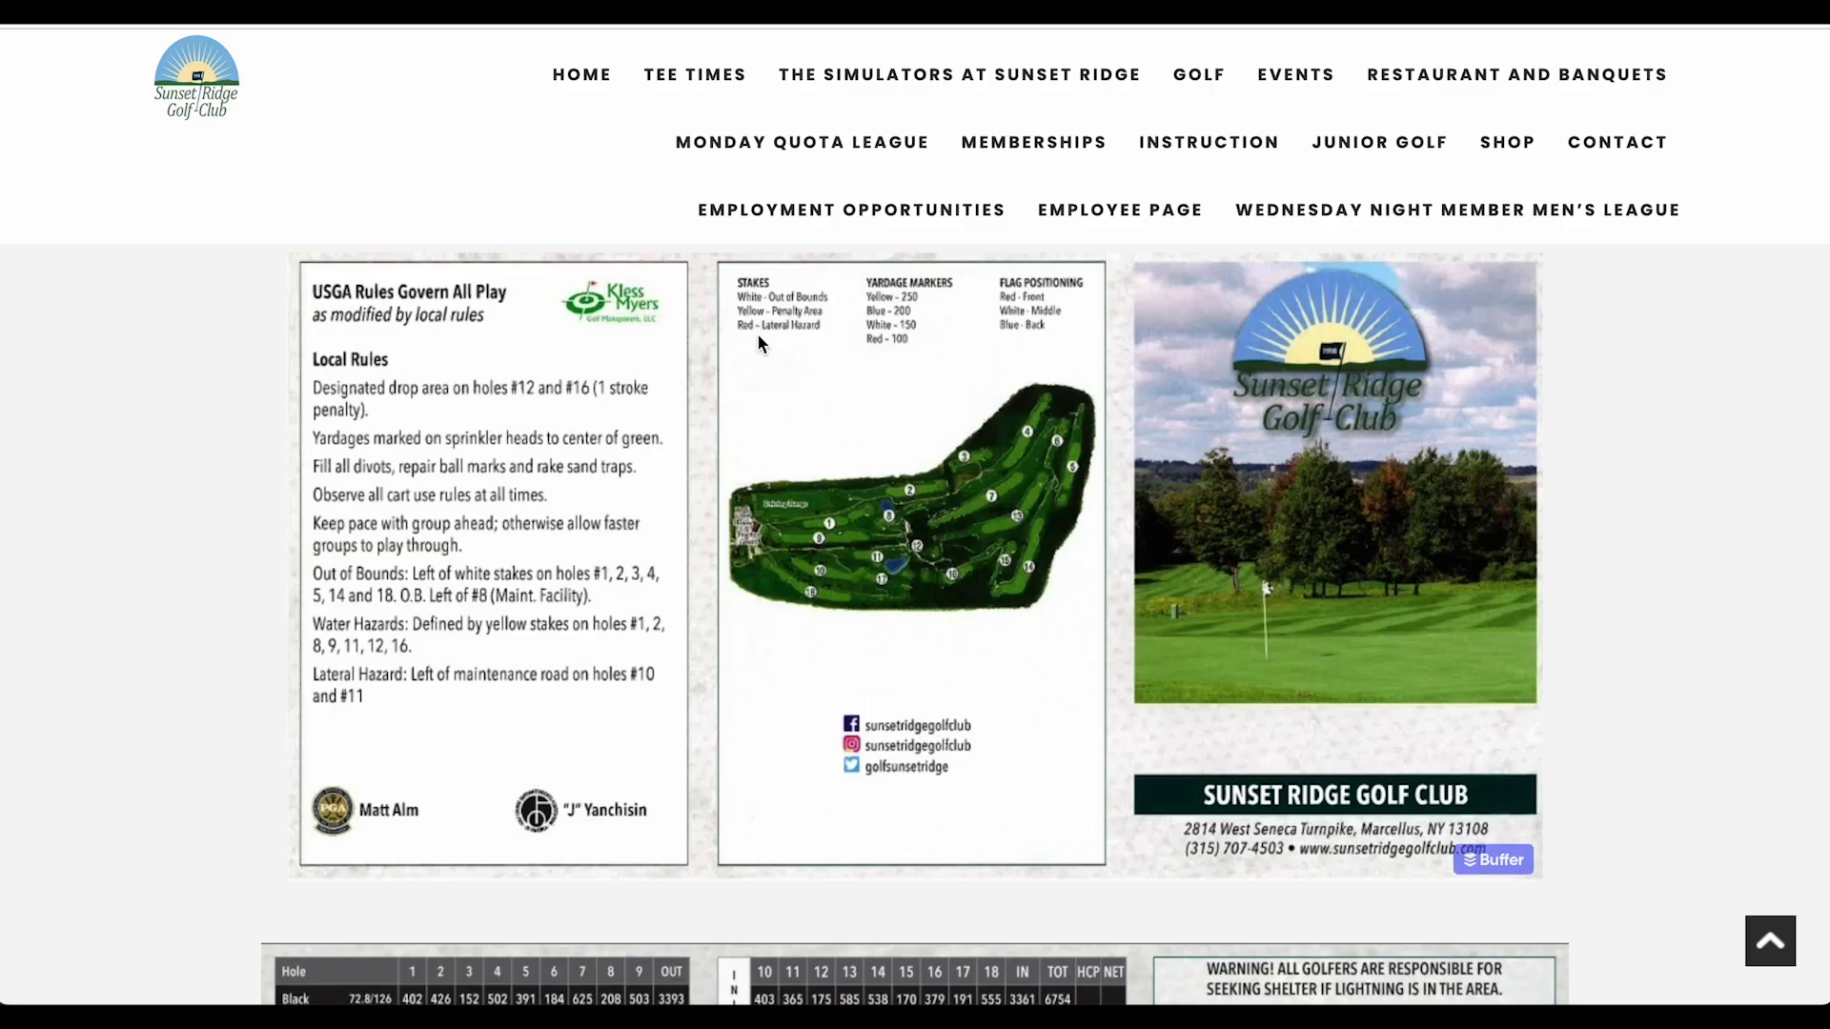
scroll(742, 390, down, 10)
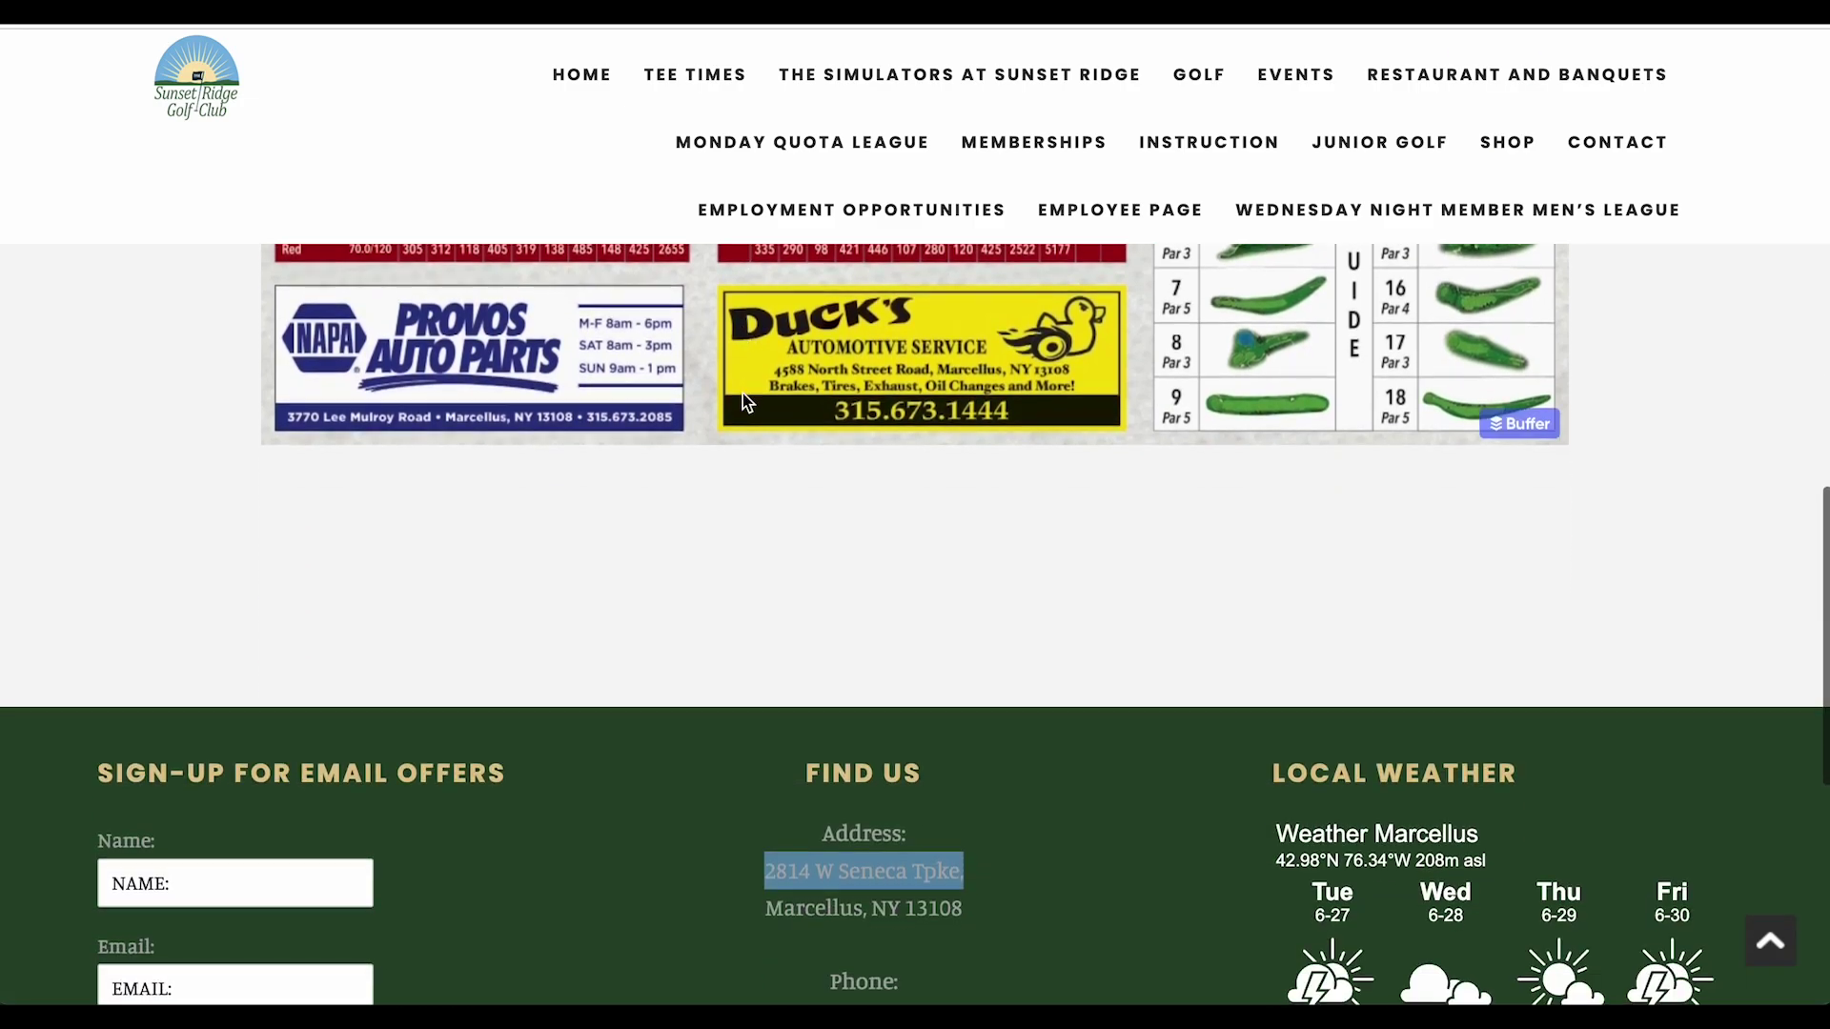
scroll(743, 401, down, 3)
click(610, 629)
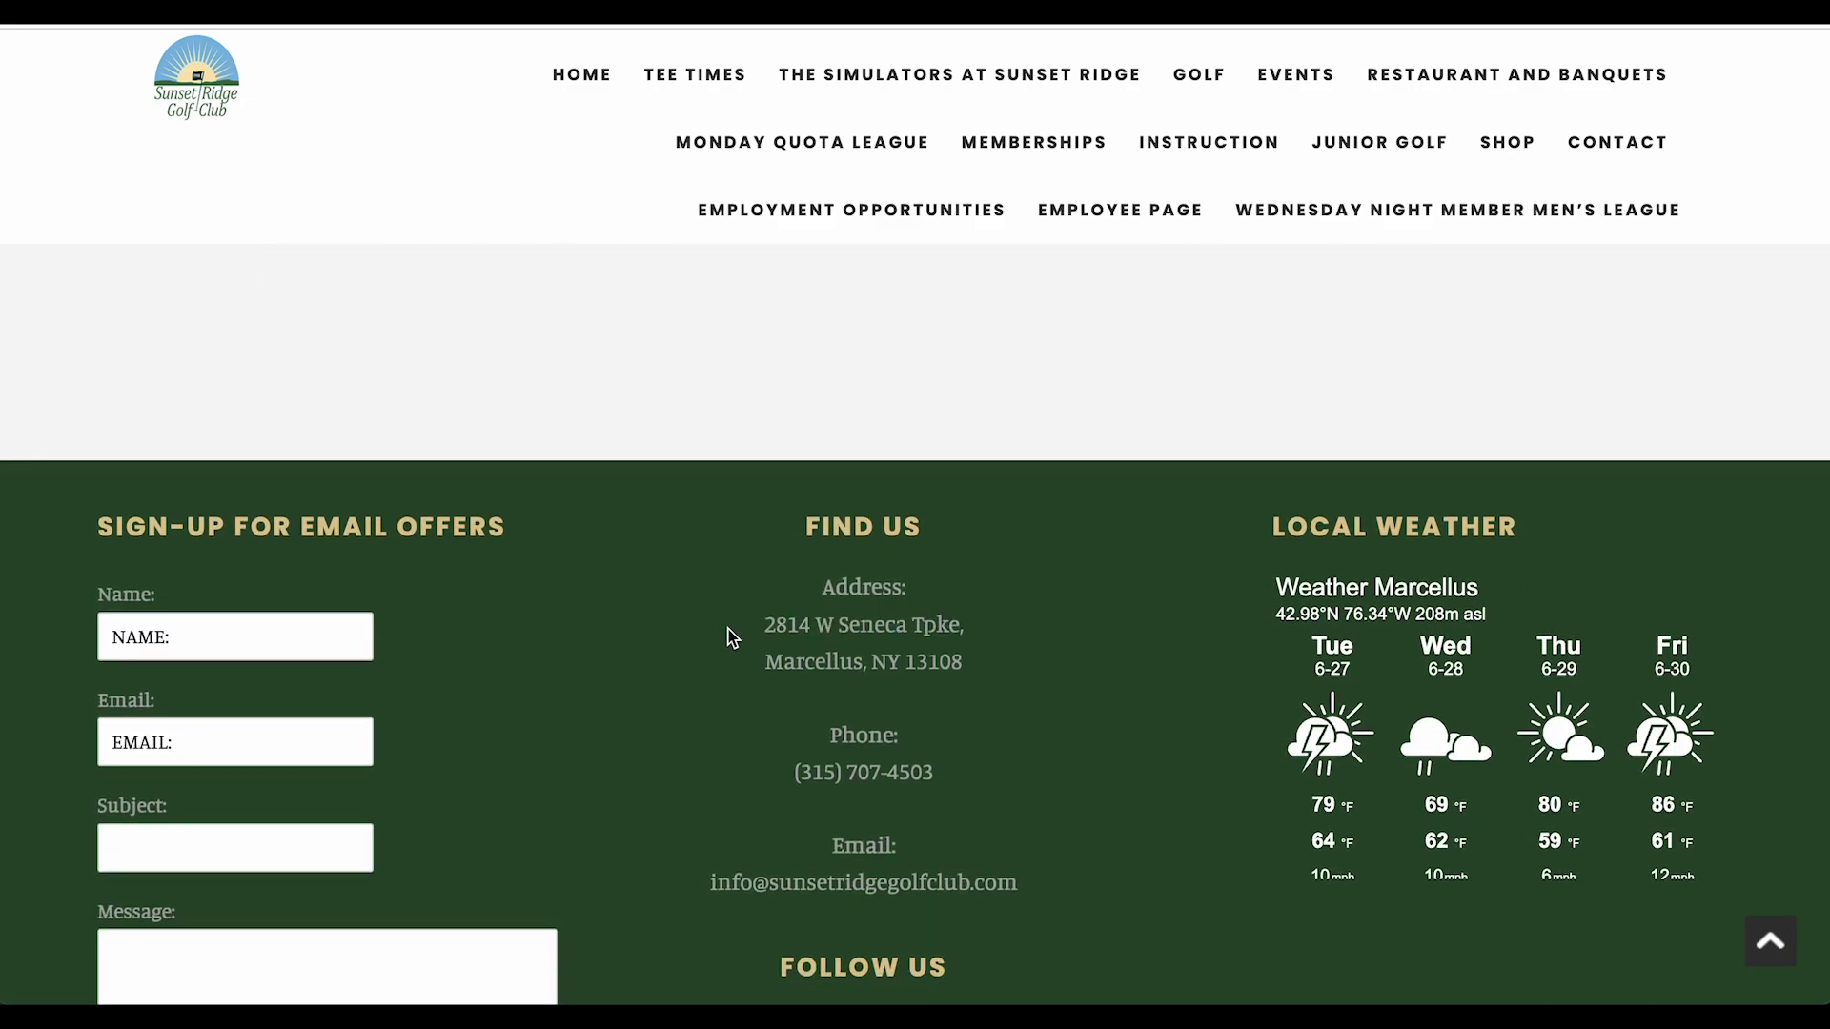
drag(765, 629, 959, 627)
key(ctrl+c)
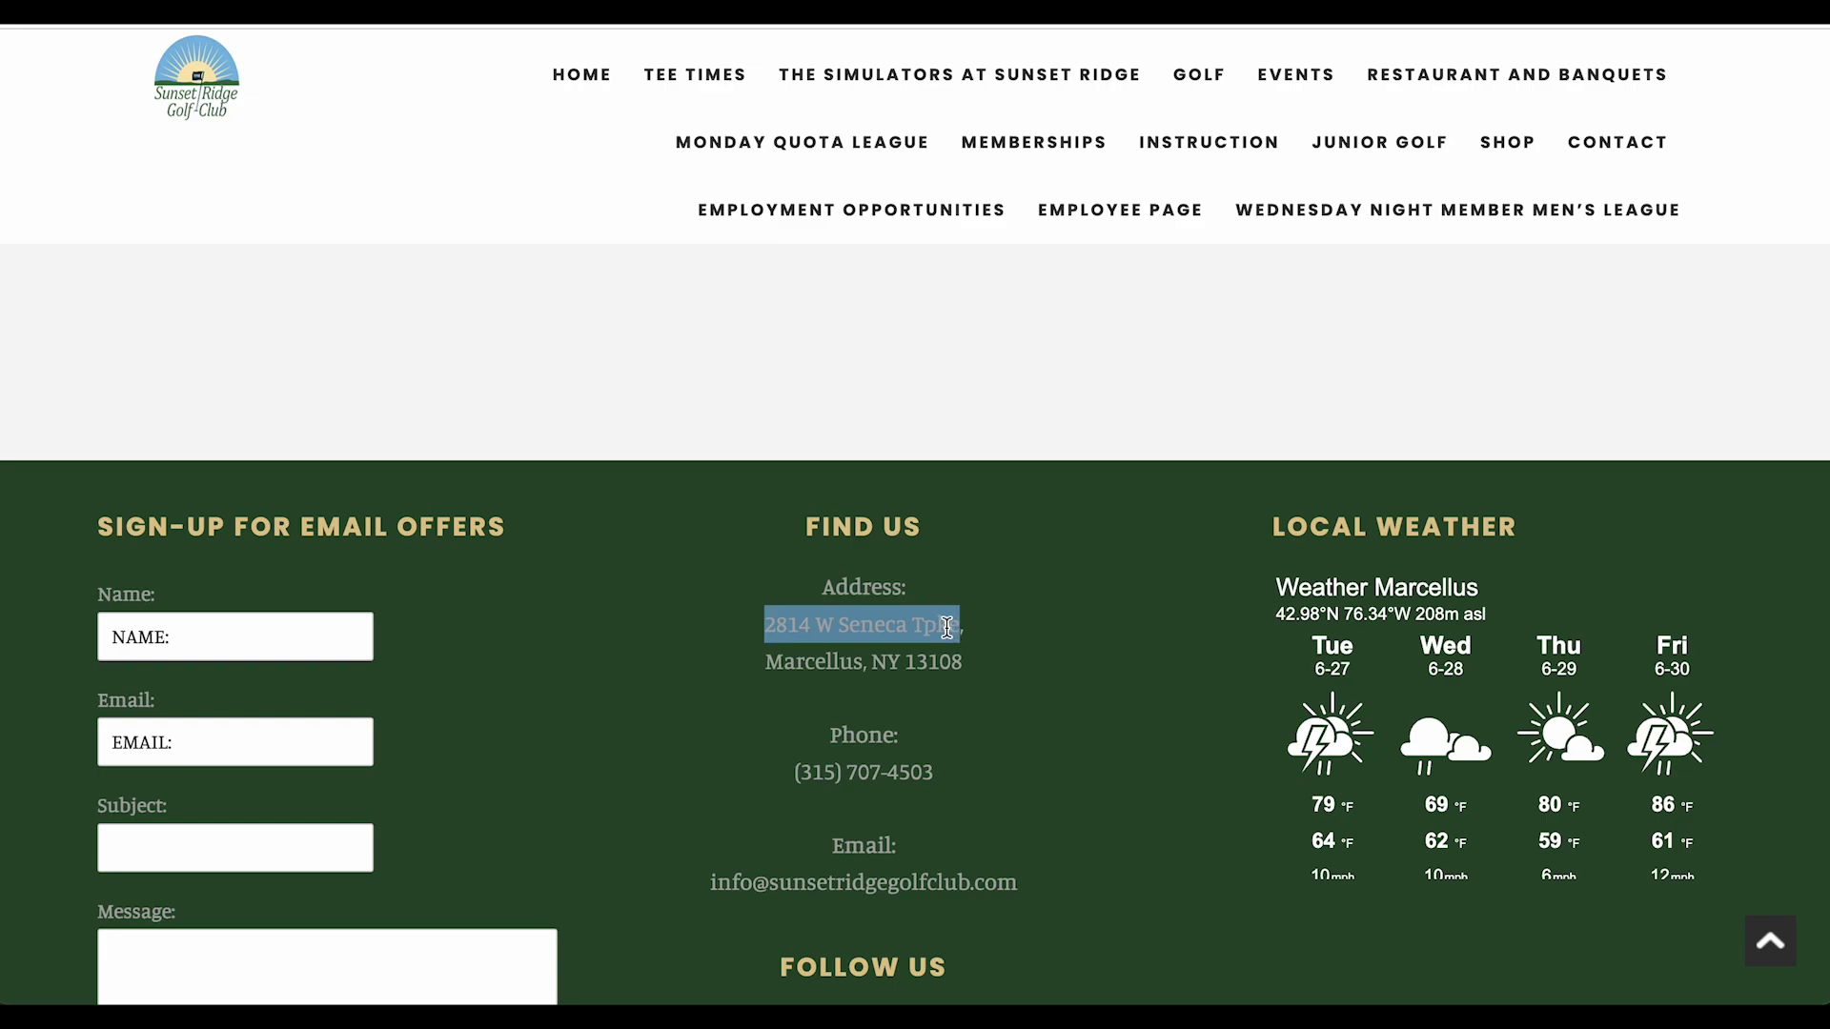
Search OpenStreetMap for the copied golf club street address and open the first matching house result
key(ctrl+Tab)
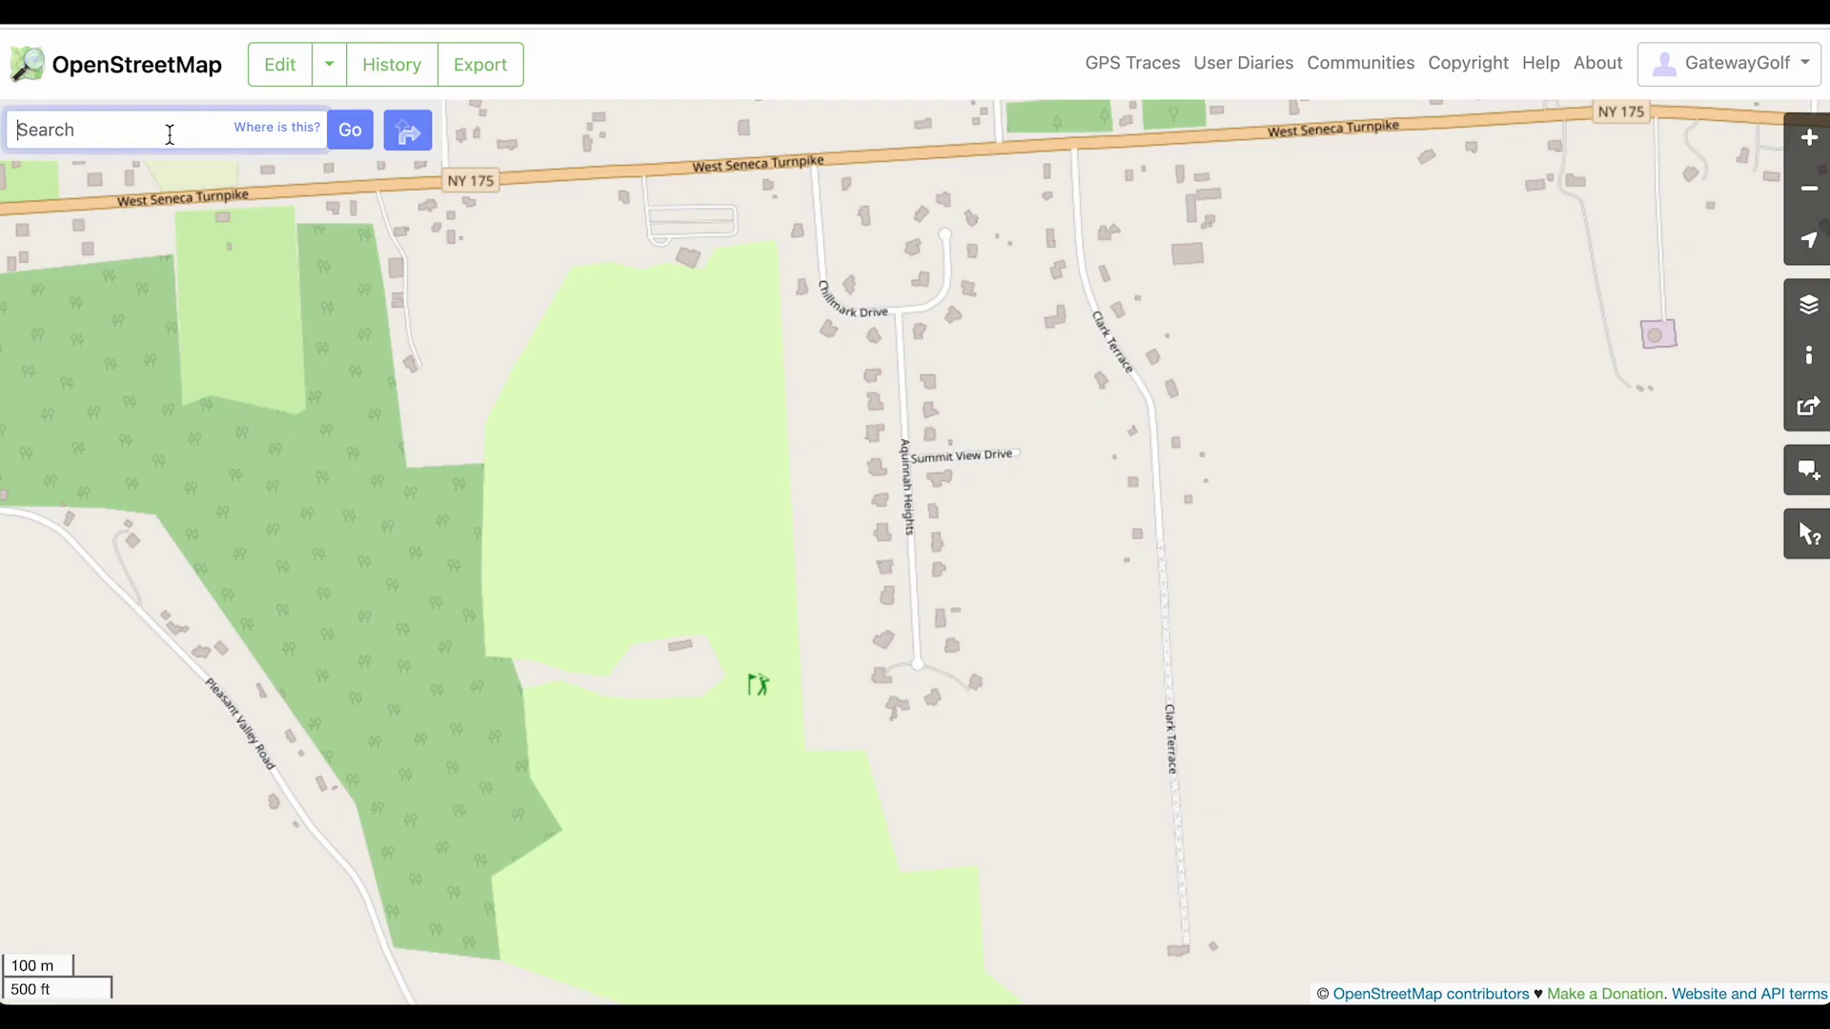
key(ctrl+v)
key(Return)
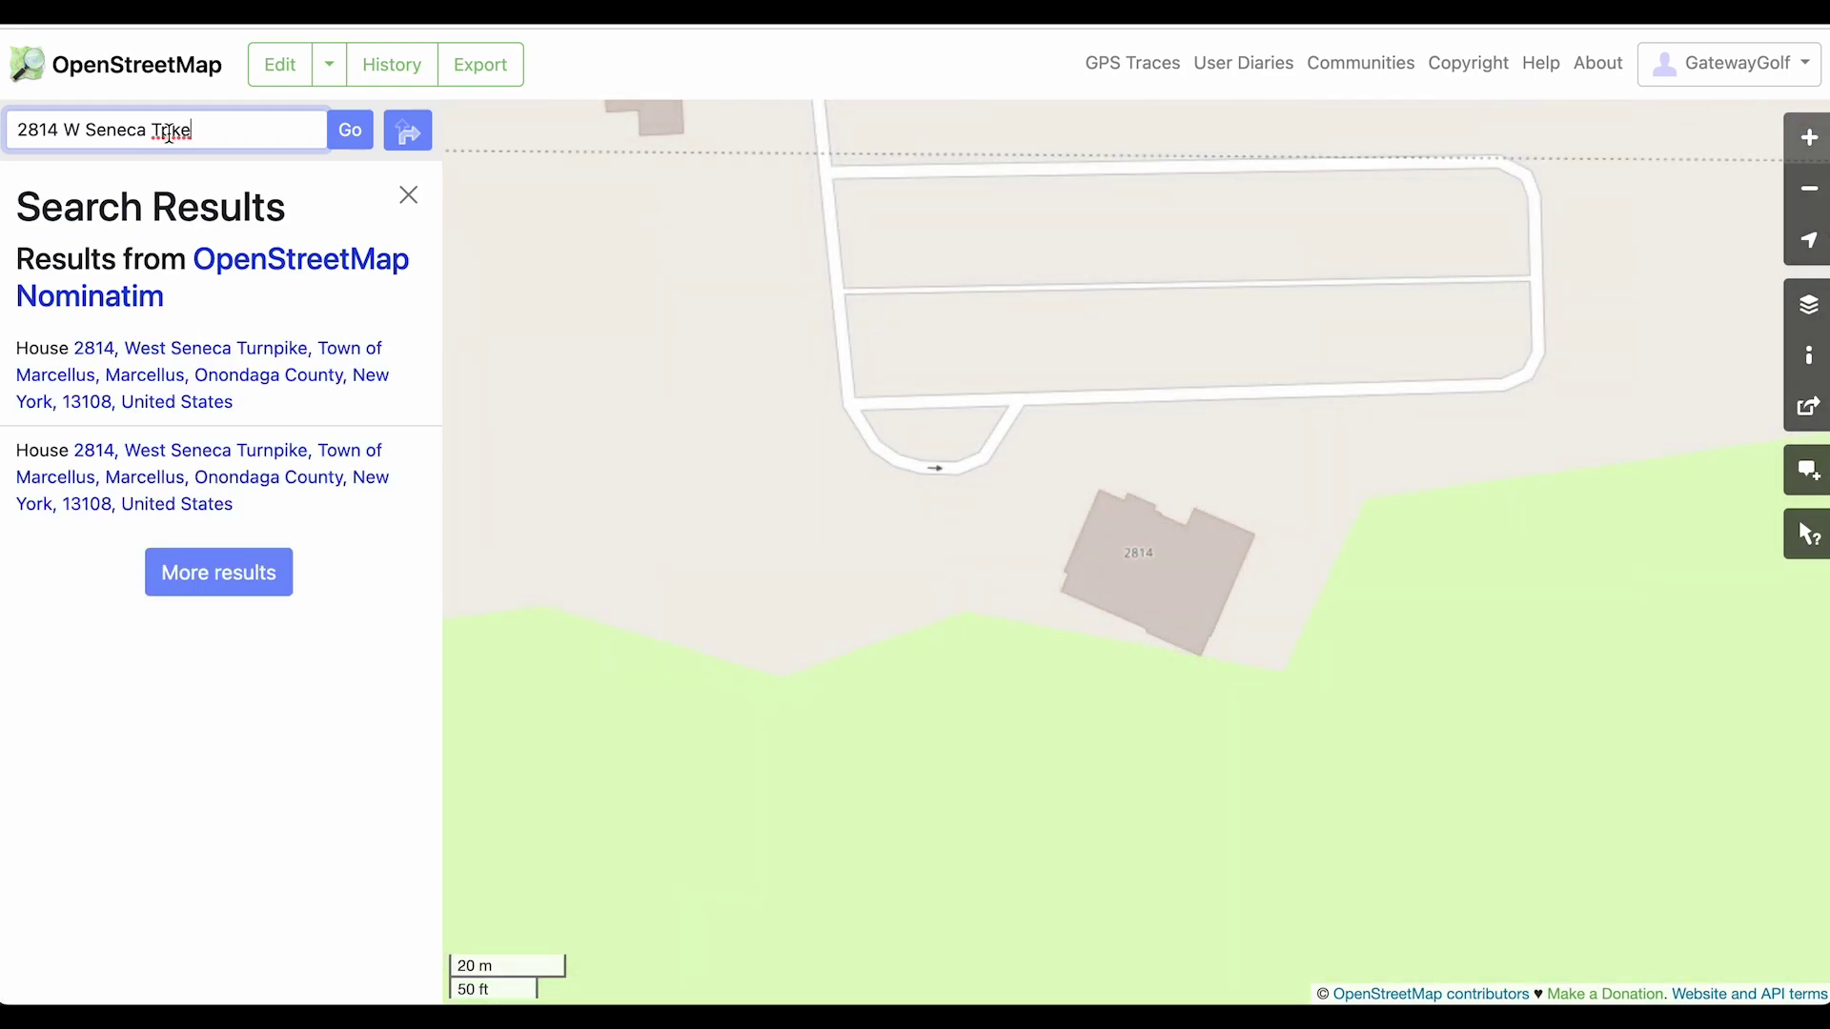
mouse_move(167, 374)
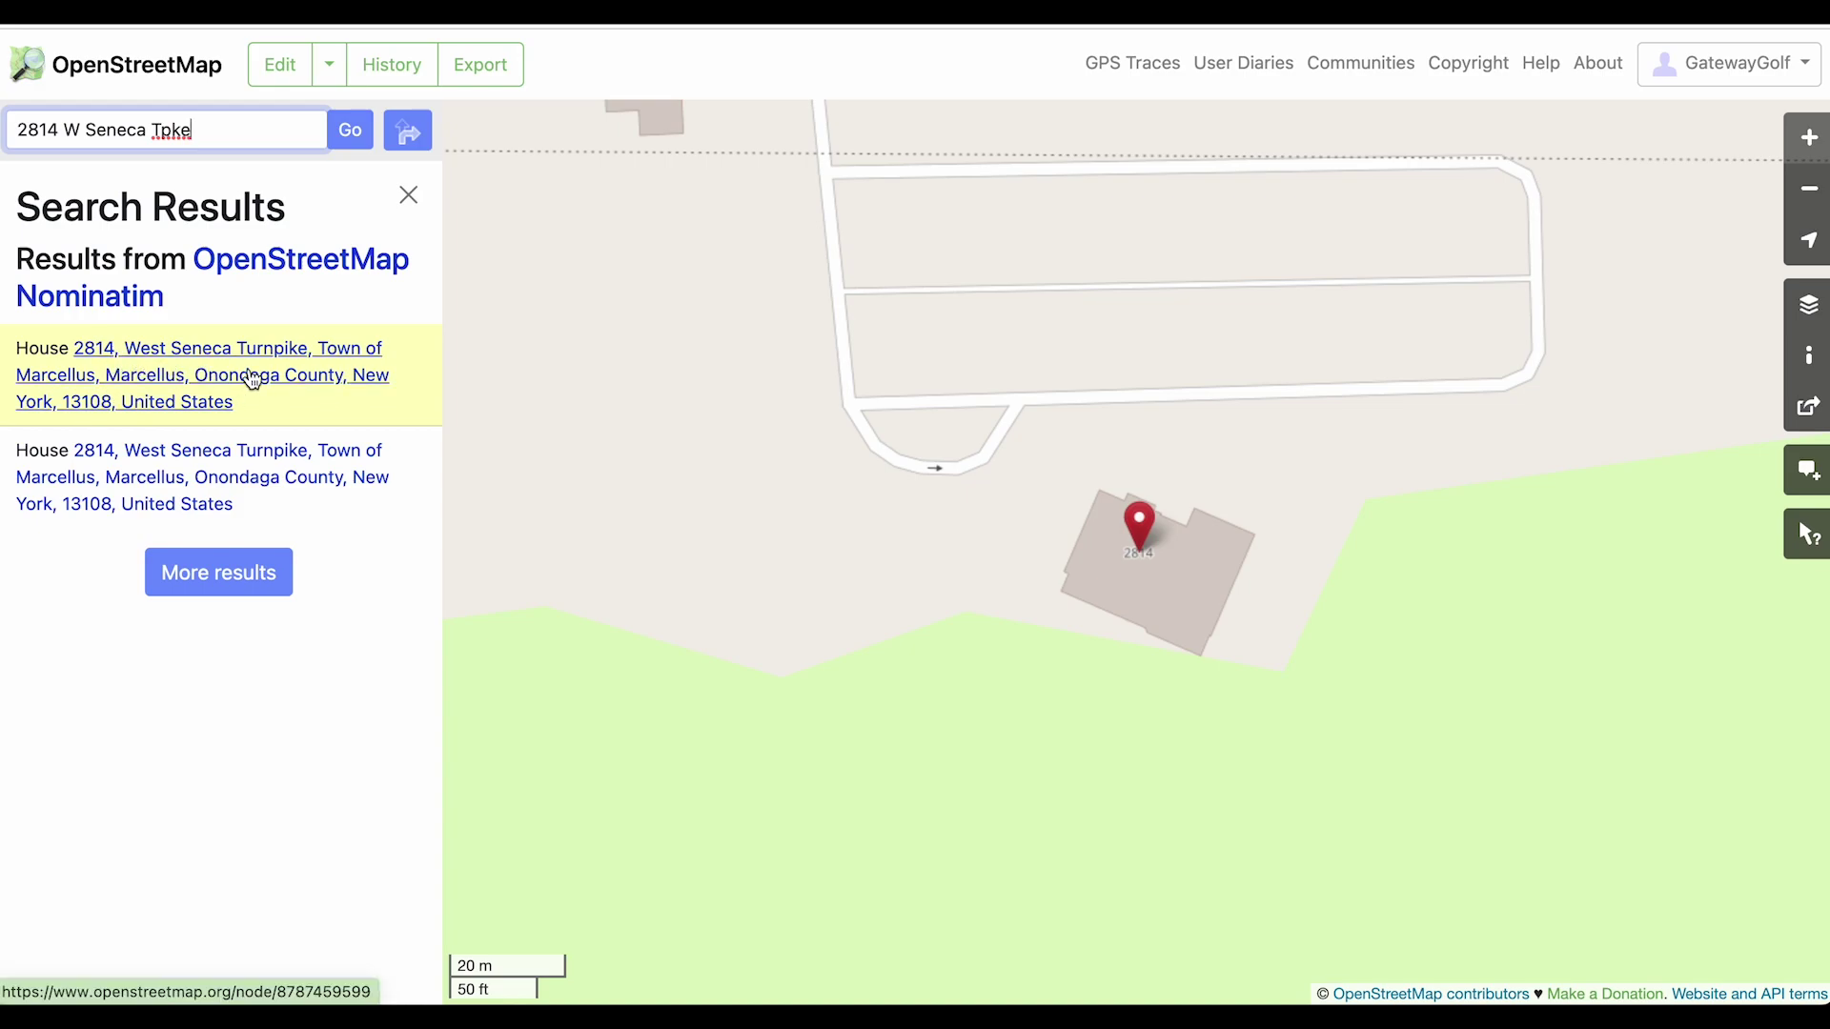
click(233, 347)
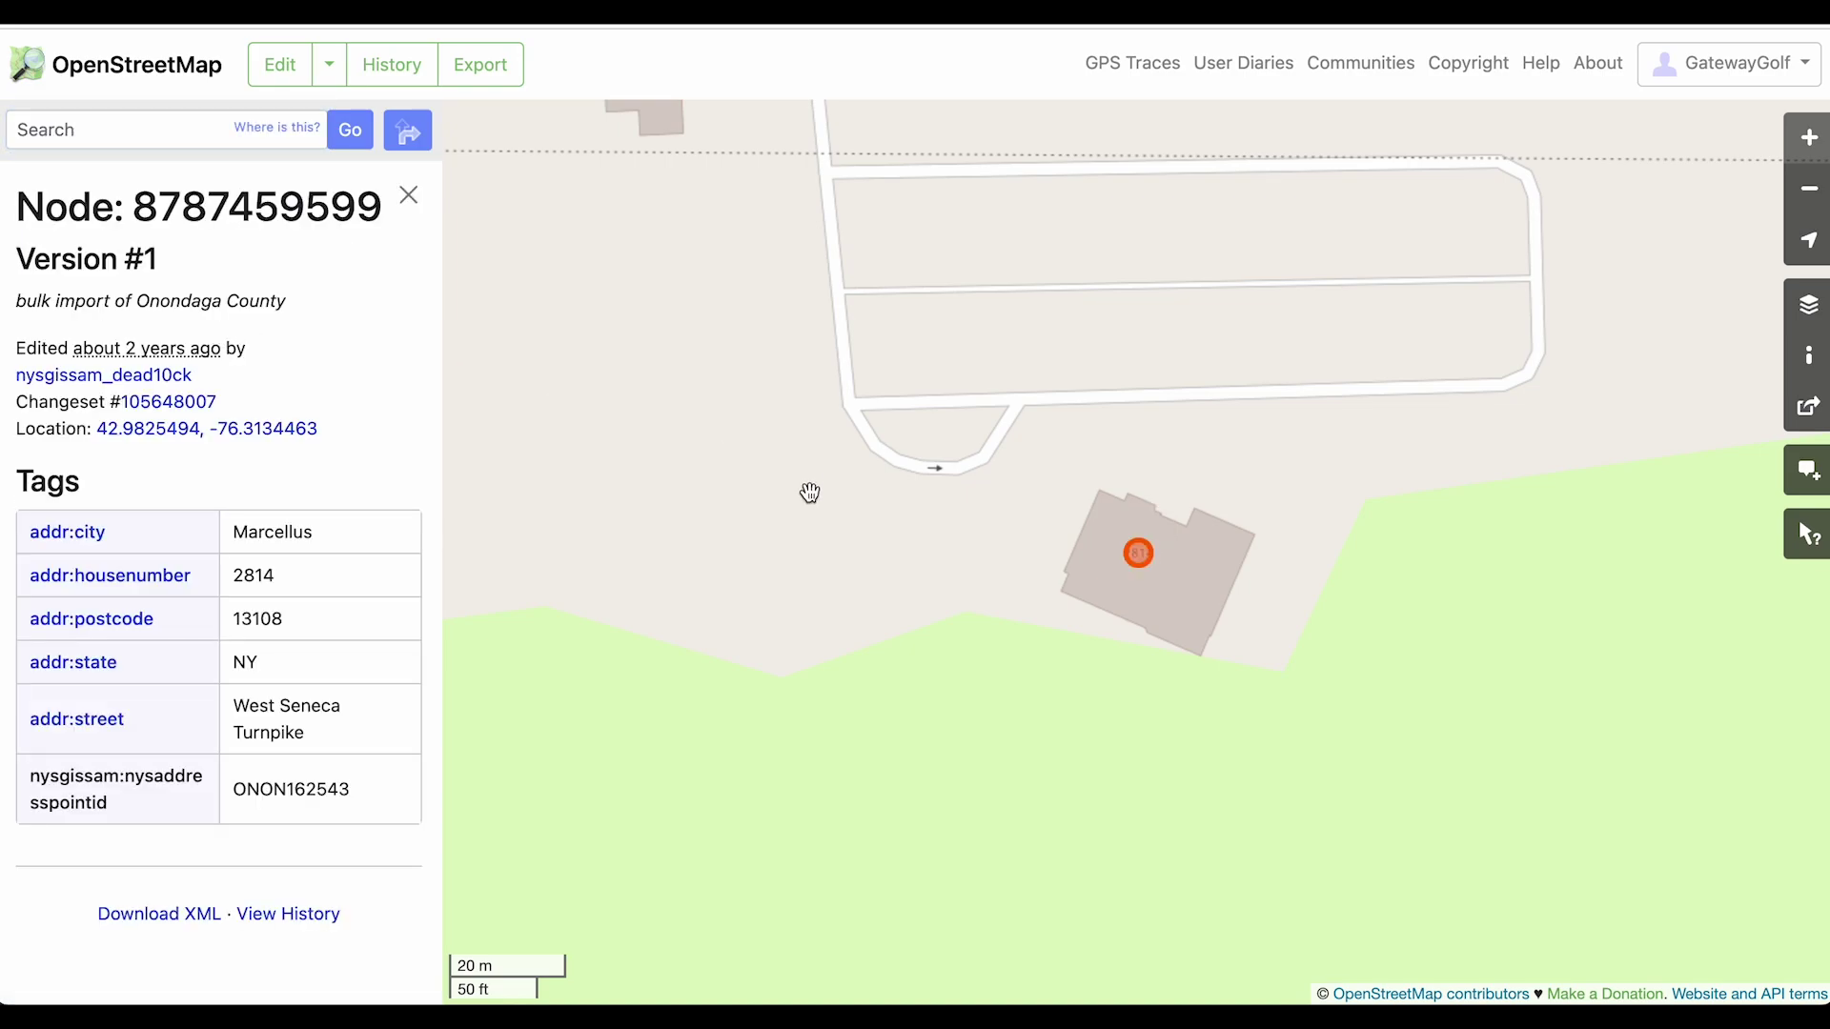
Open the golf course area south of the clubhouse marker in the map editor
drag(919, 645, 906, 568)
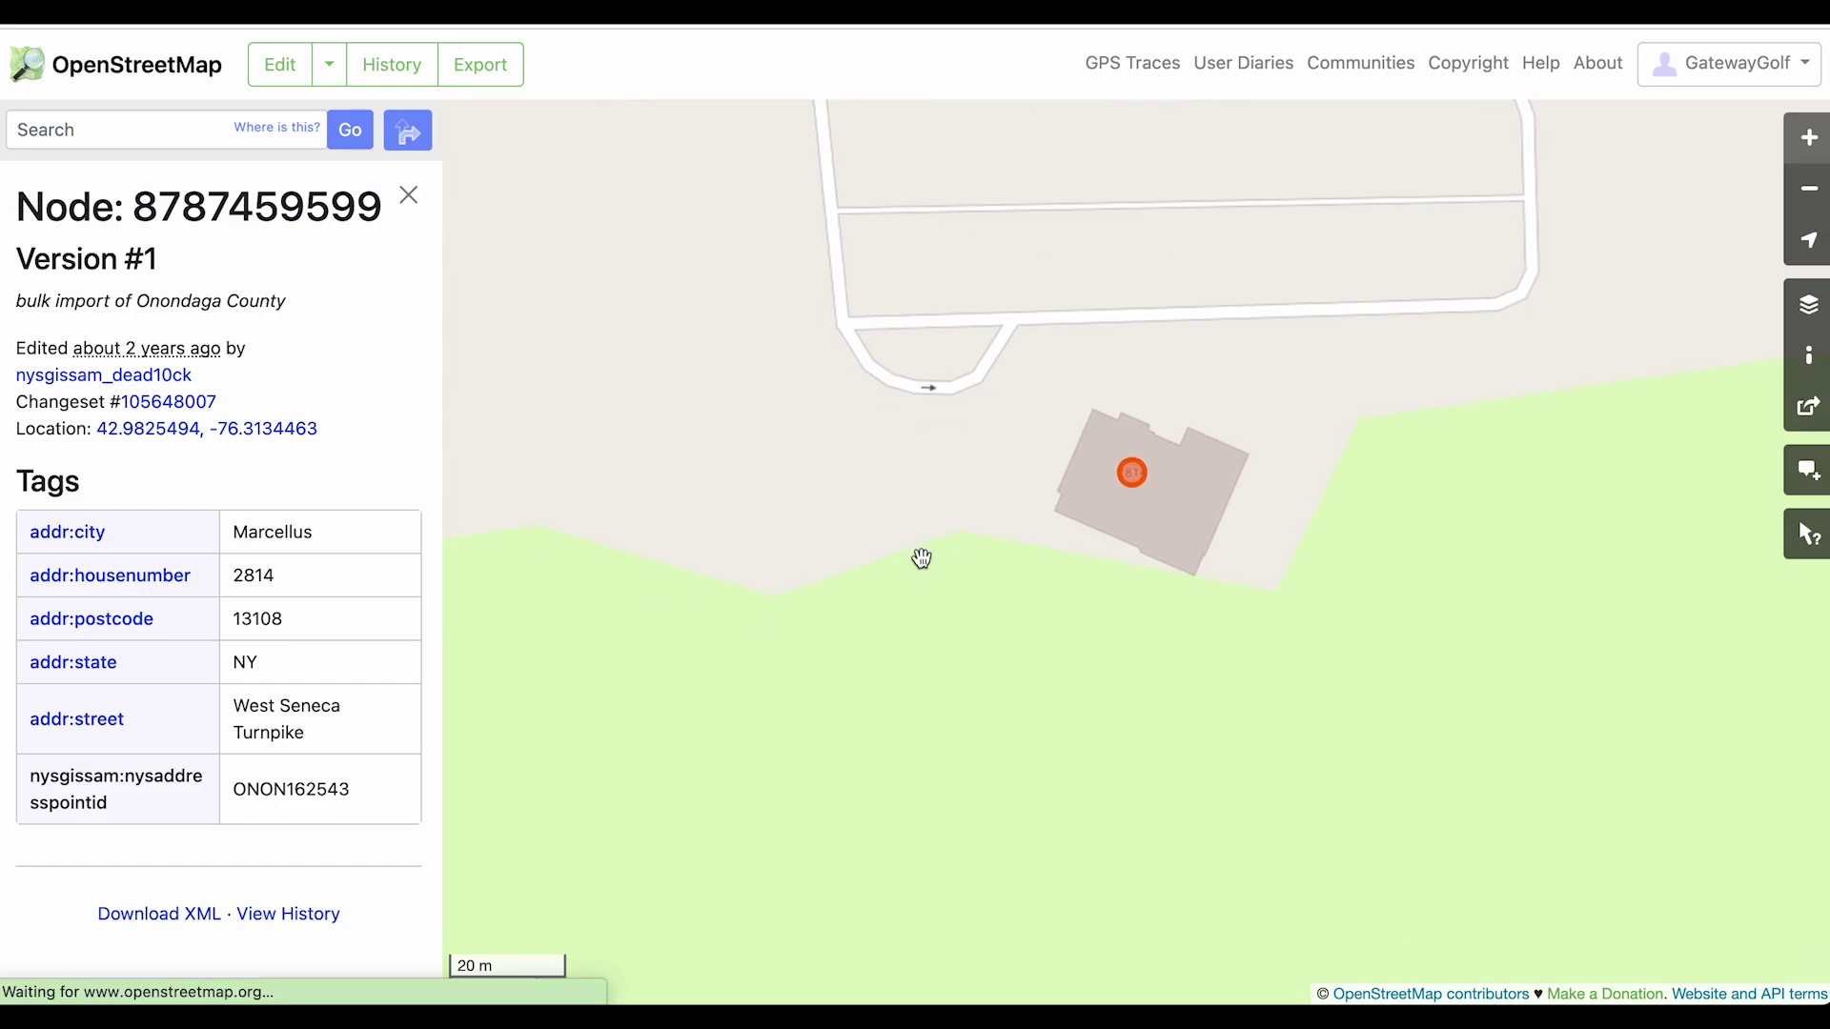
click(1810, 191)
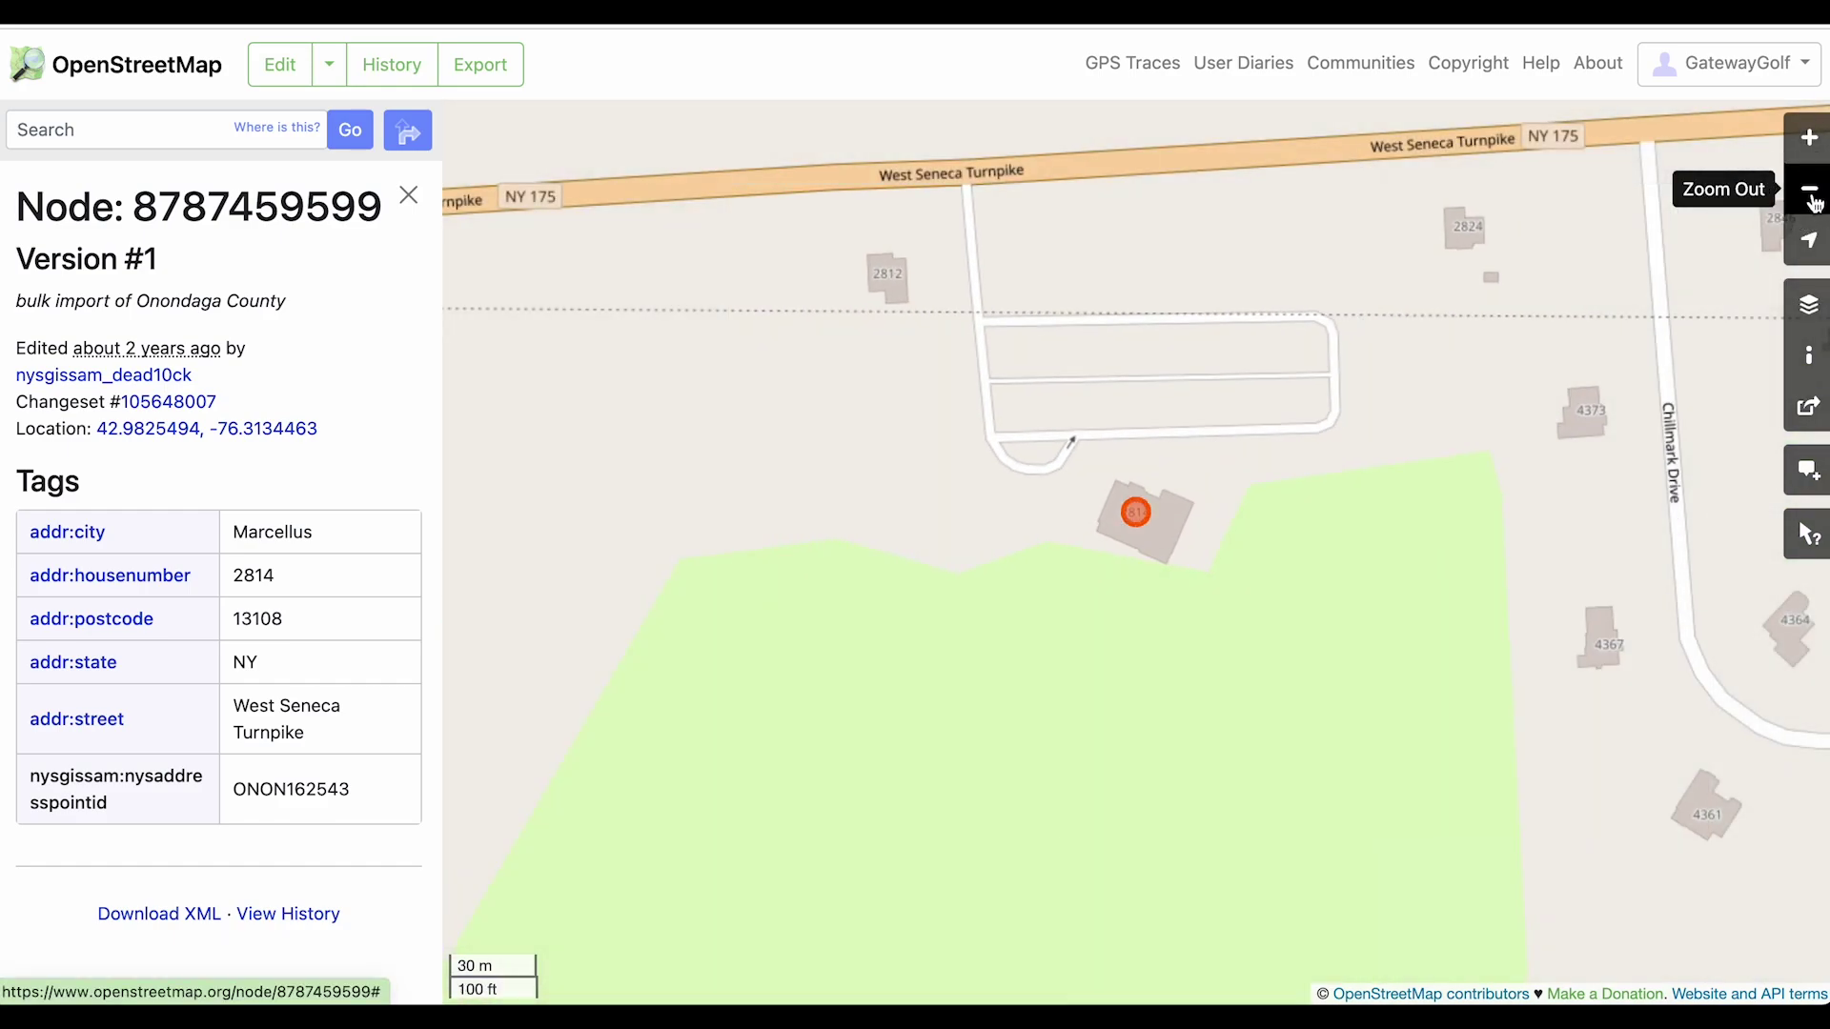
click(1810, 191)
drag(1306, 703, 1293, 460)
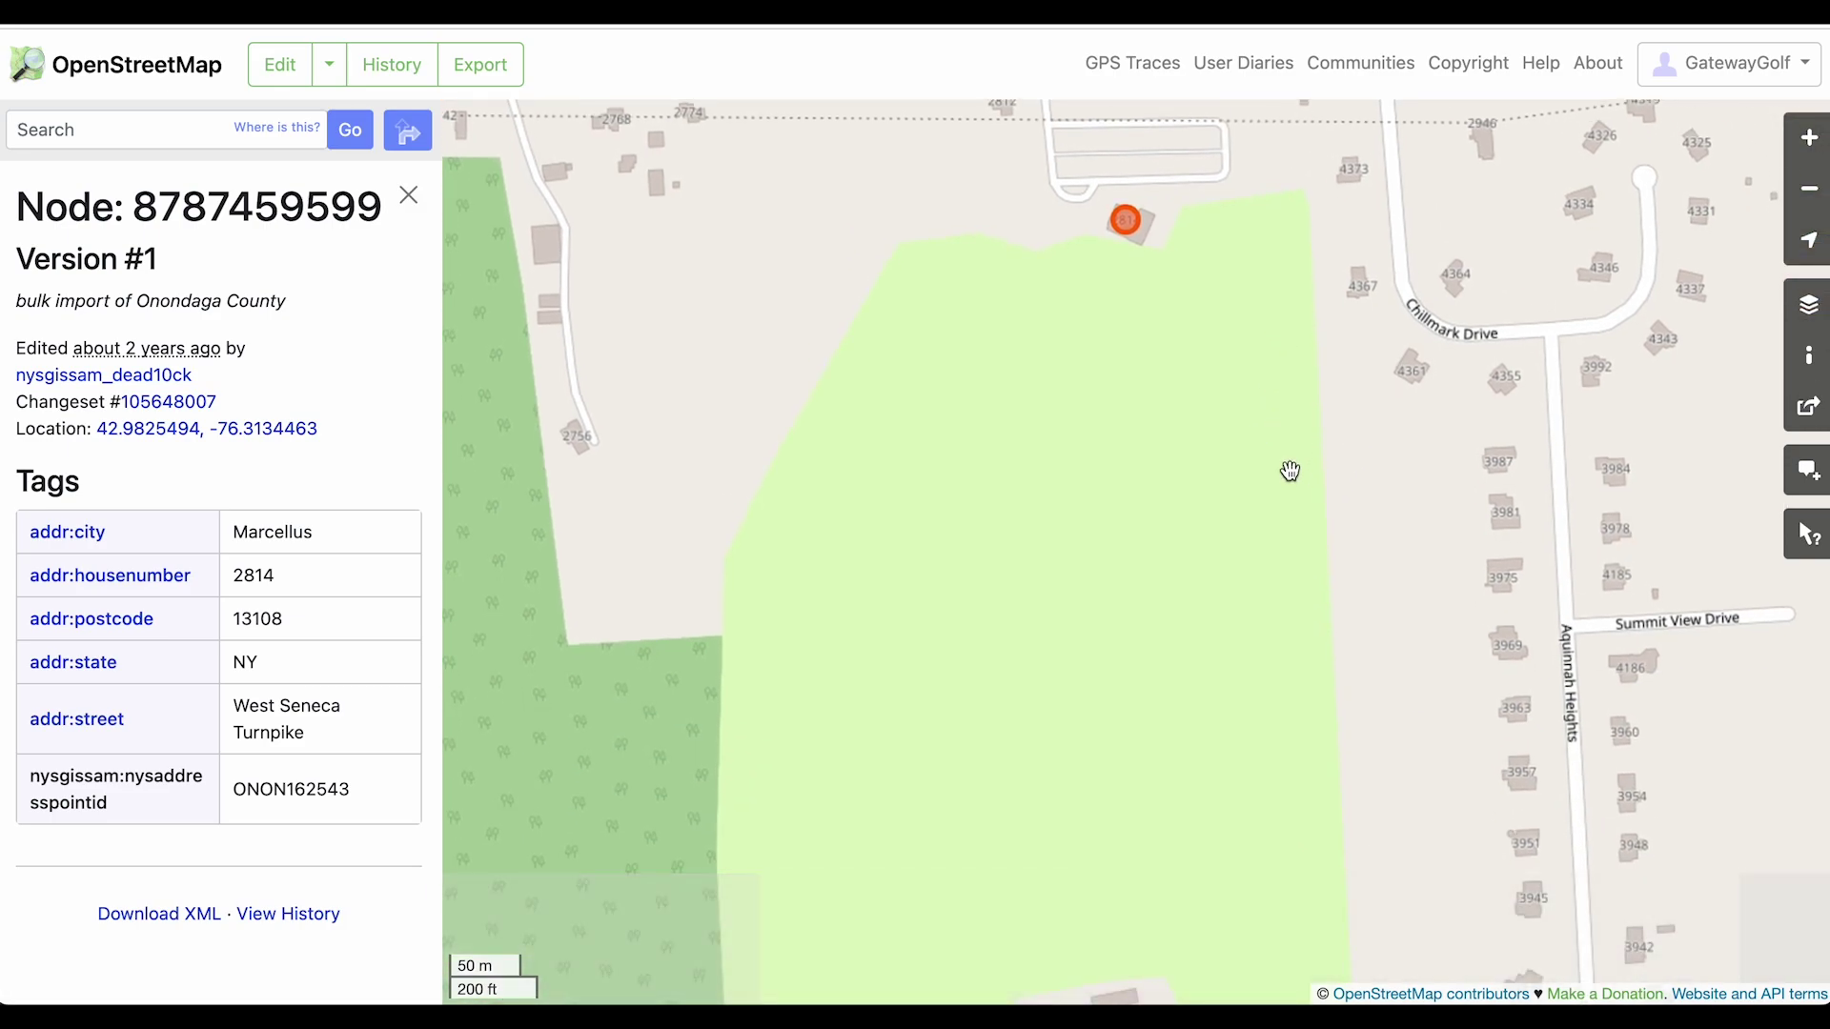
drag(1176, 772, 1183, 621)
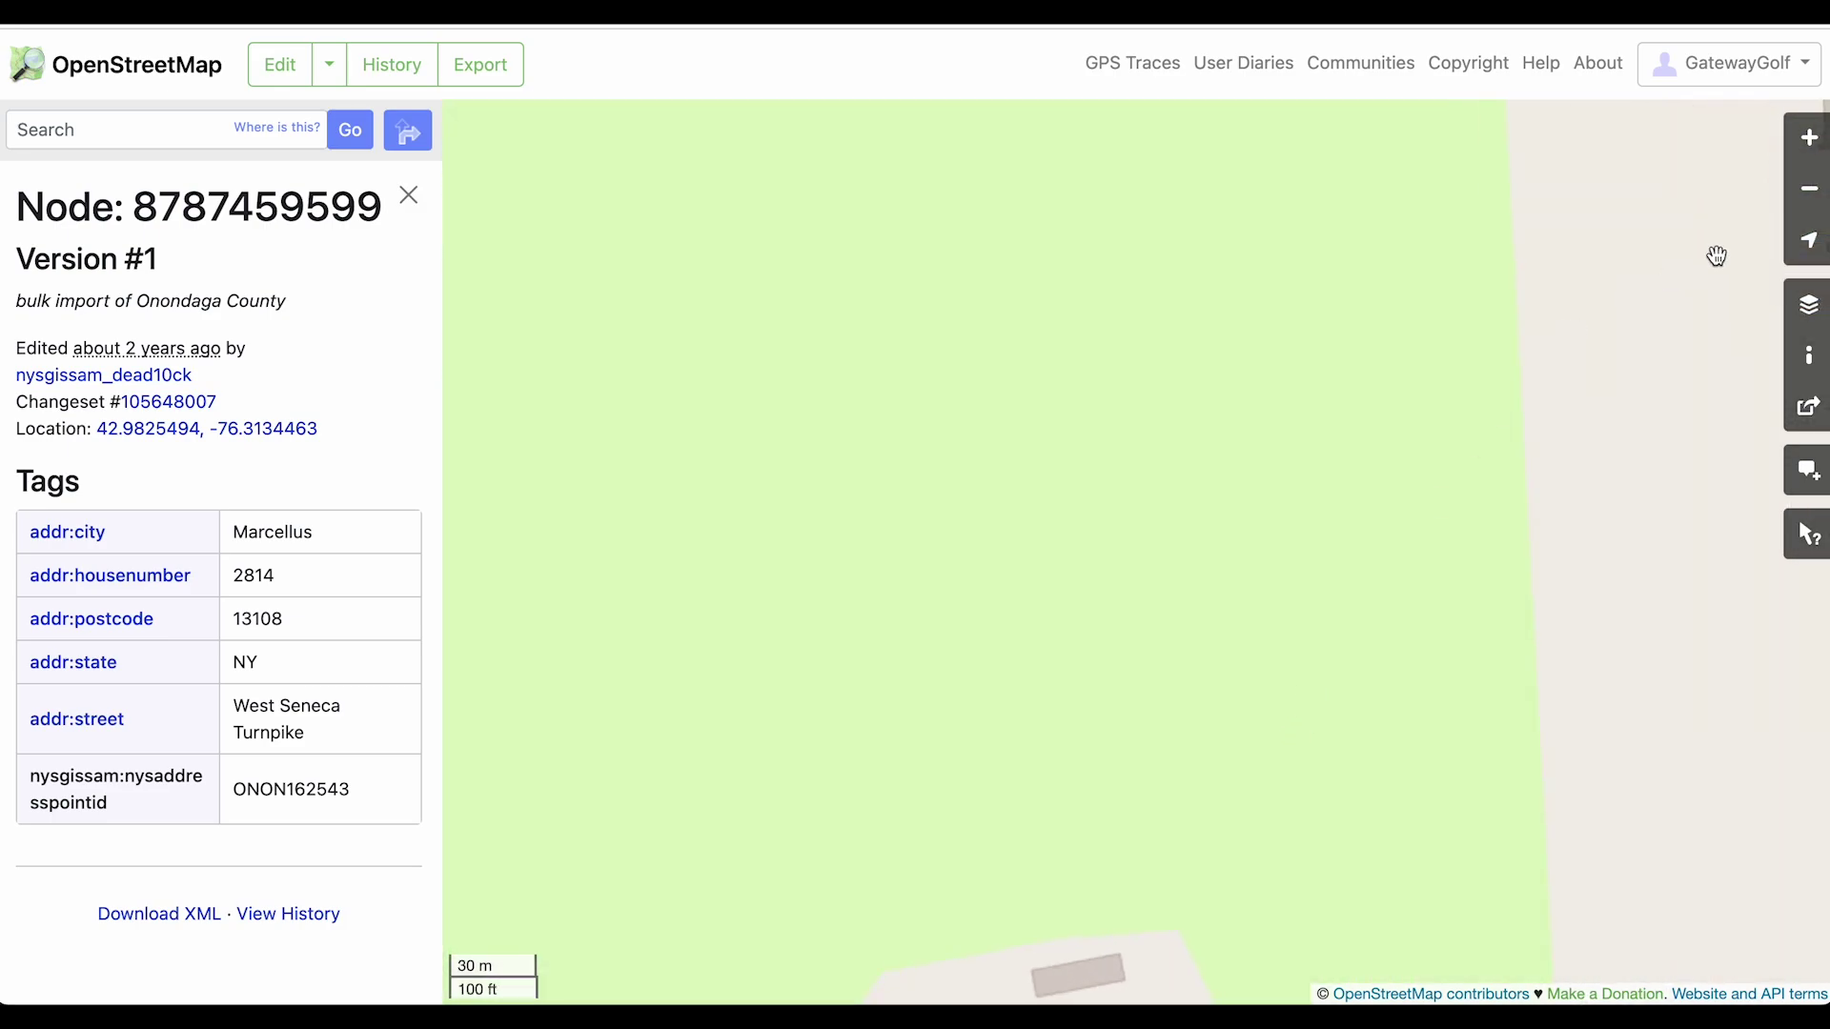
click(1809, 190)
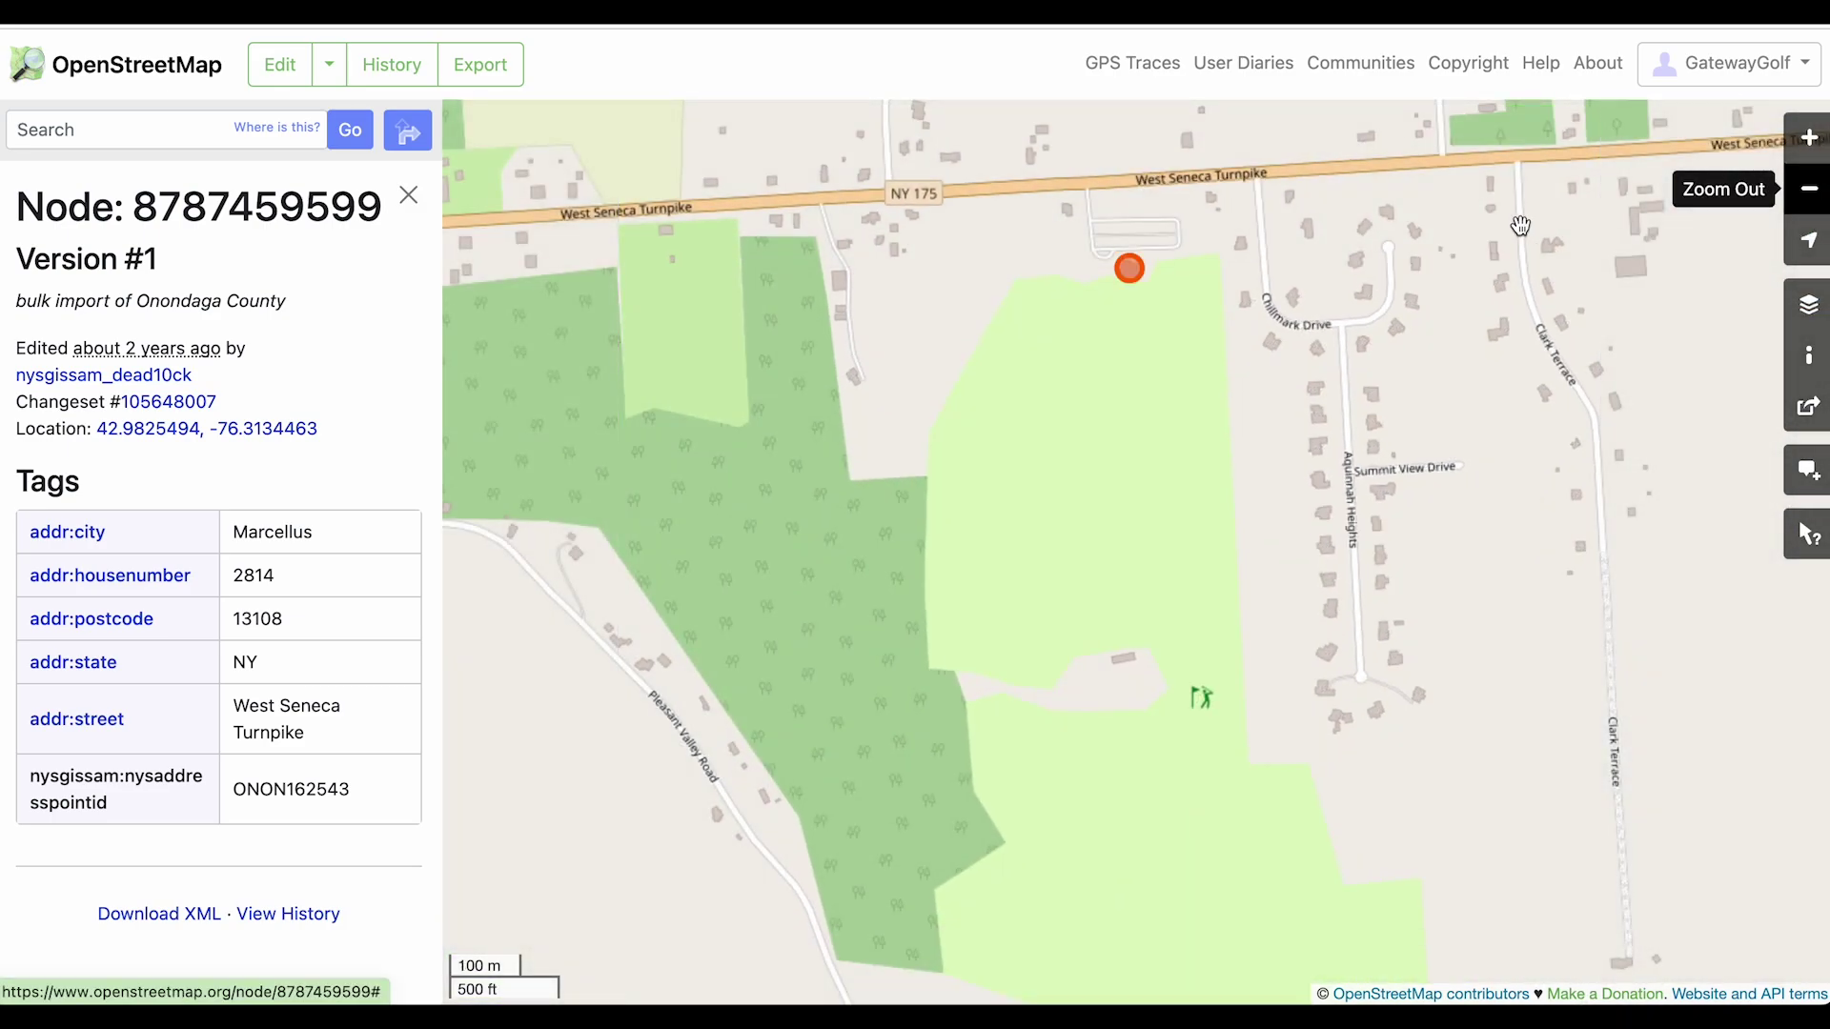
drag(1270, 787, 1092, 565)
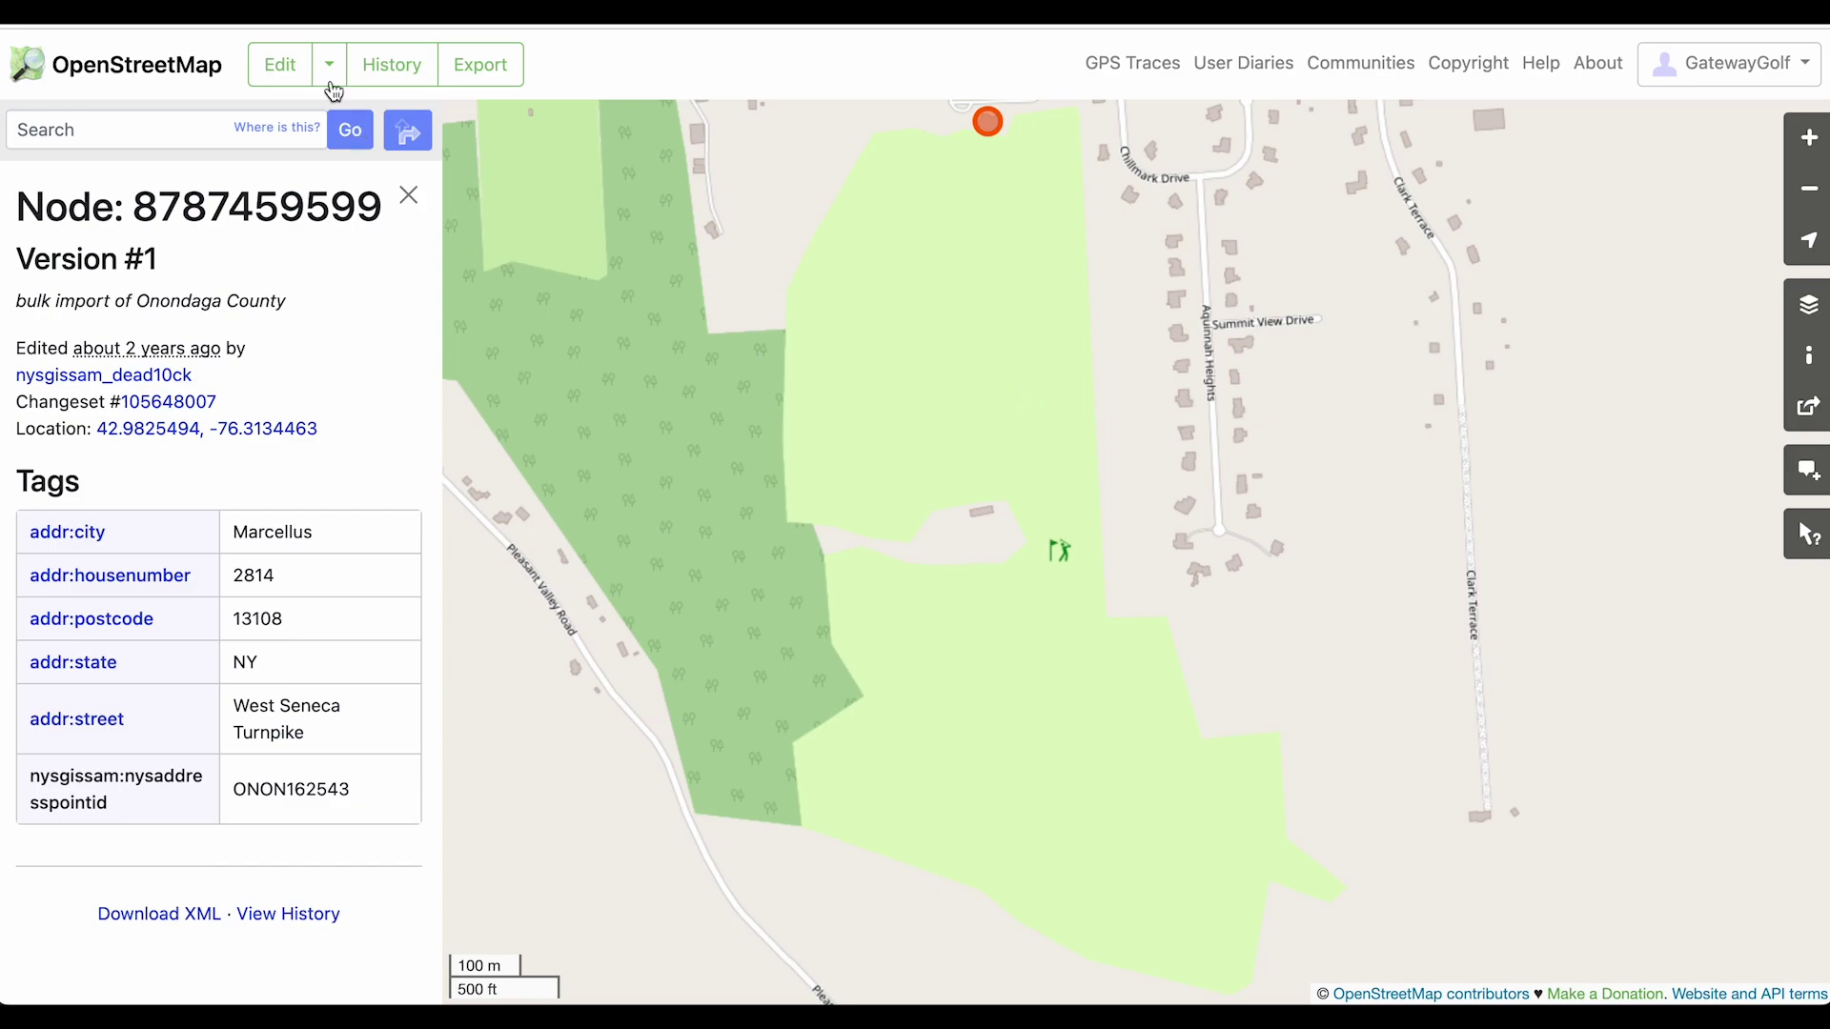
click(281, 73)
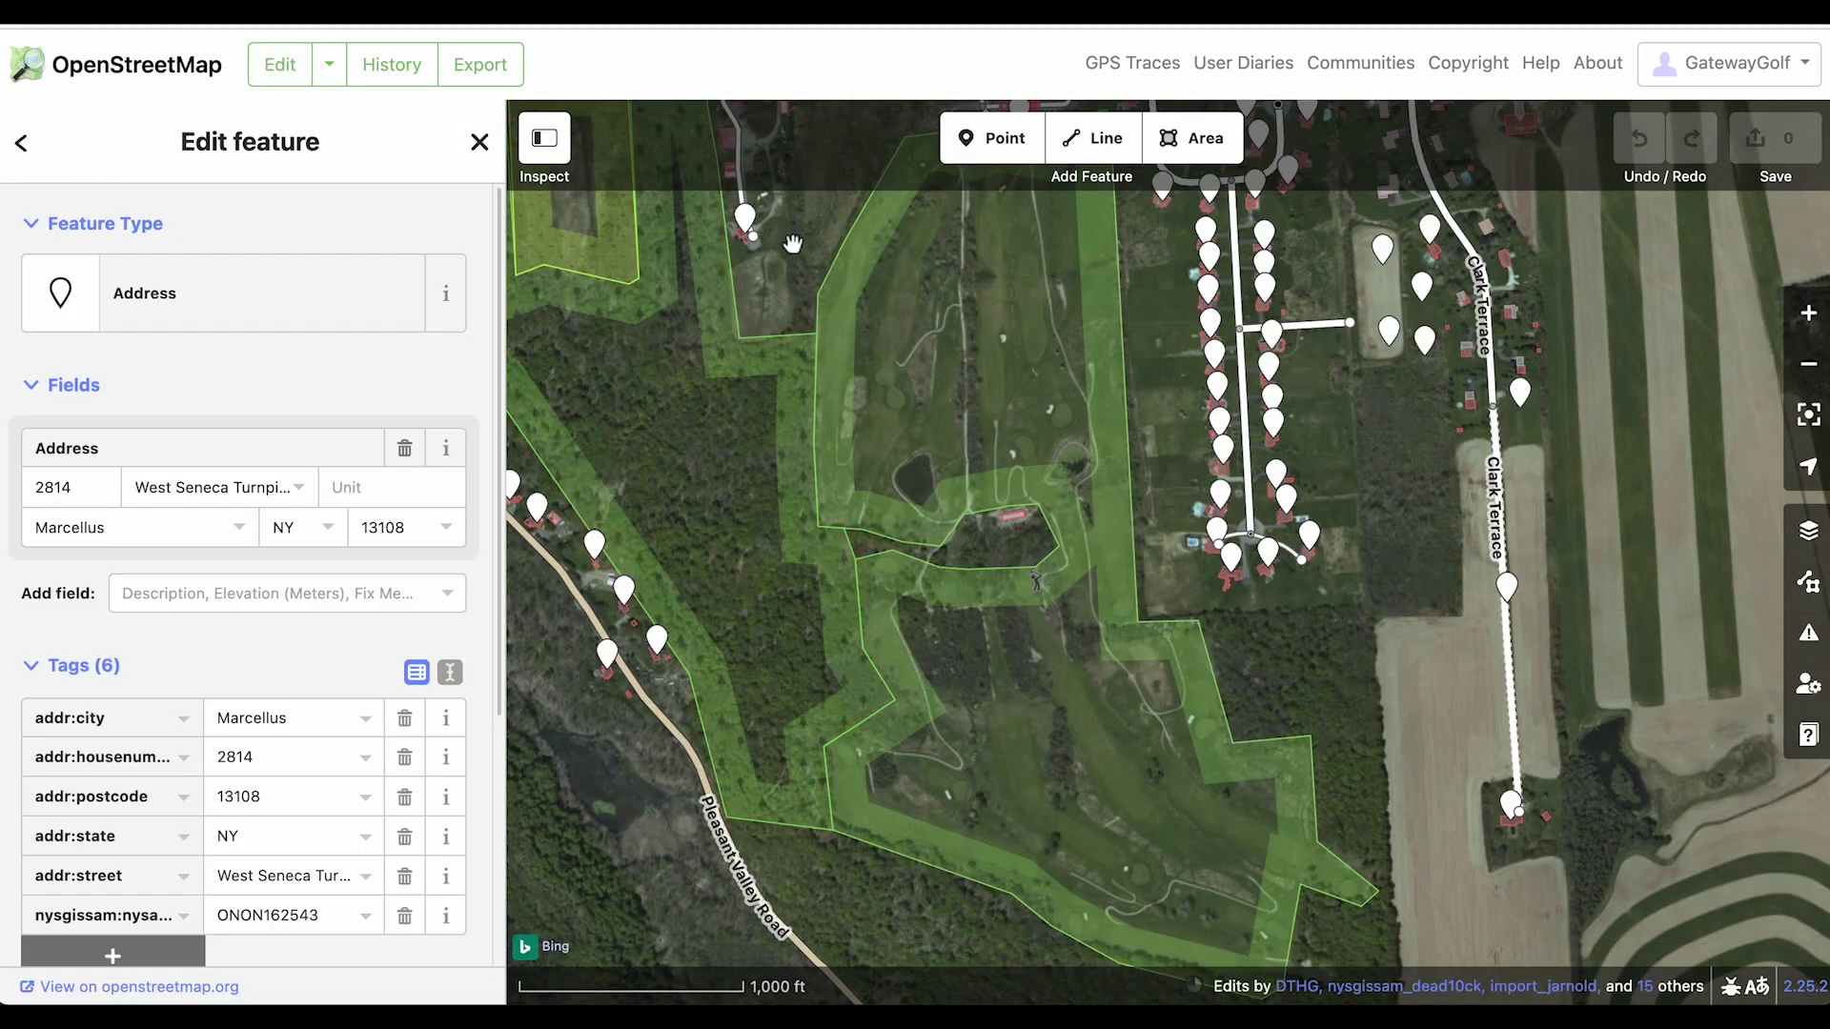
Inspect the existing golf course boundary on the aerial imagery and clear its selection
scroll(792, 244, up, 3)
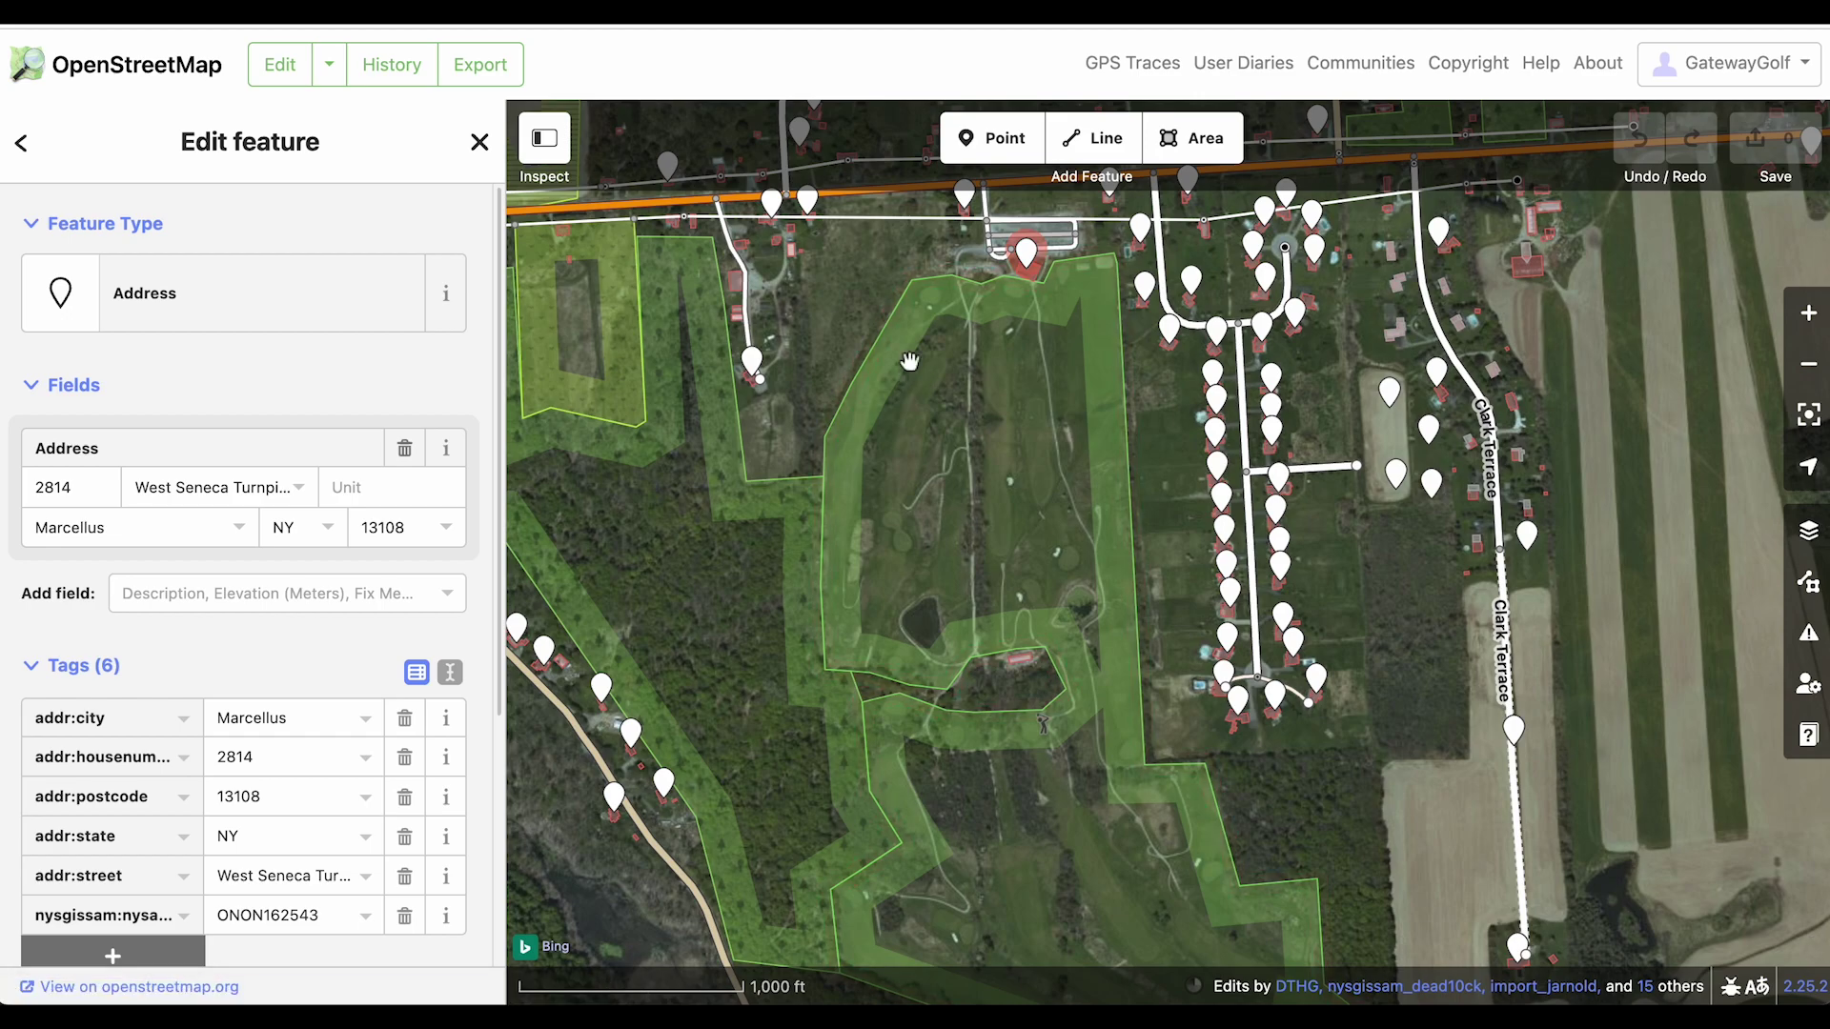
click(900, 362)
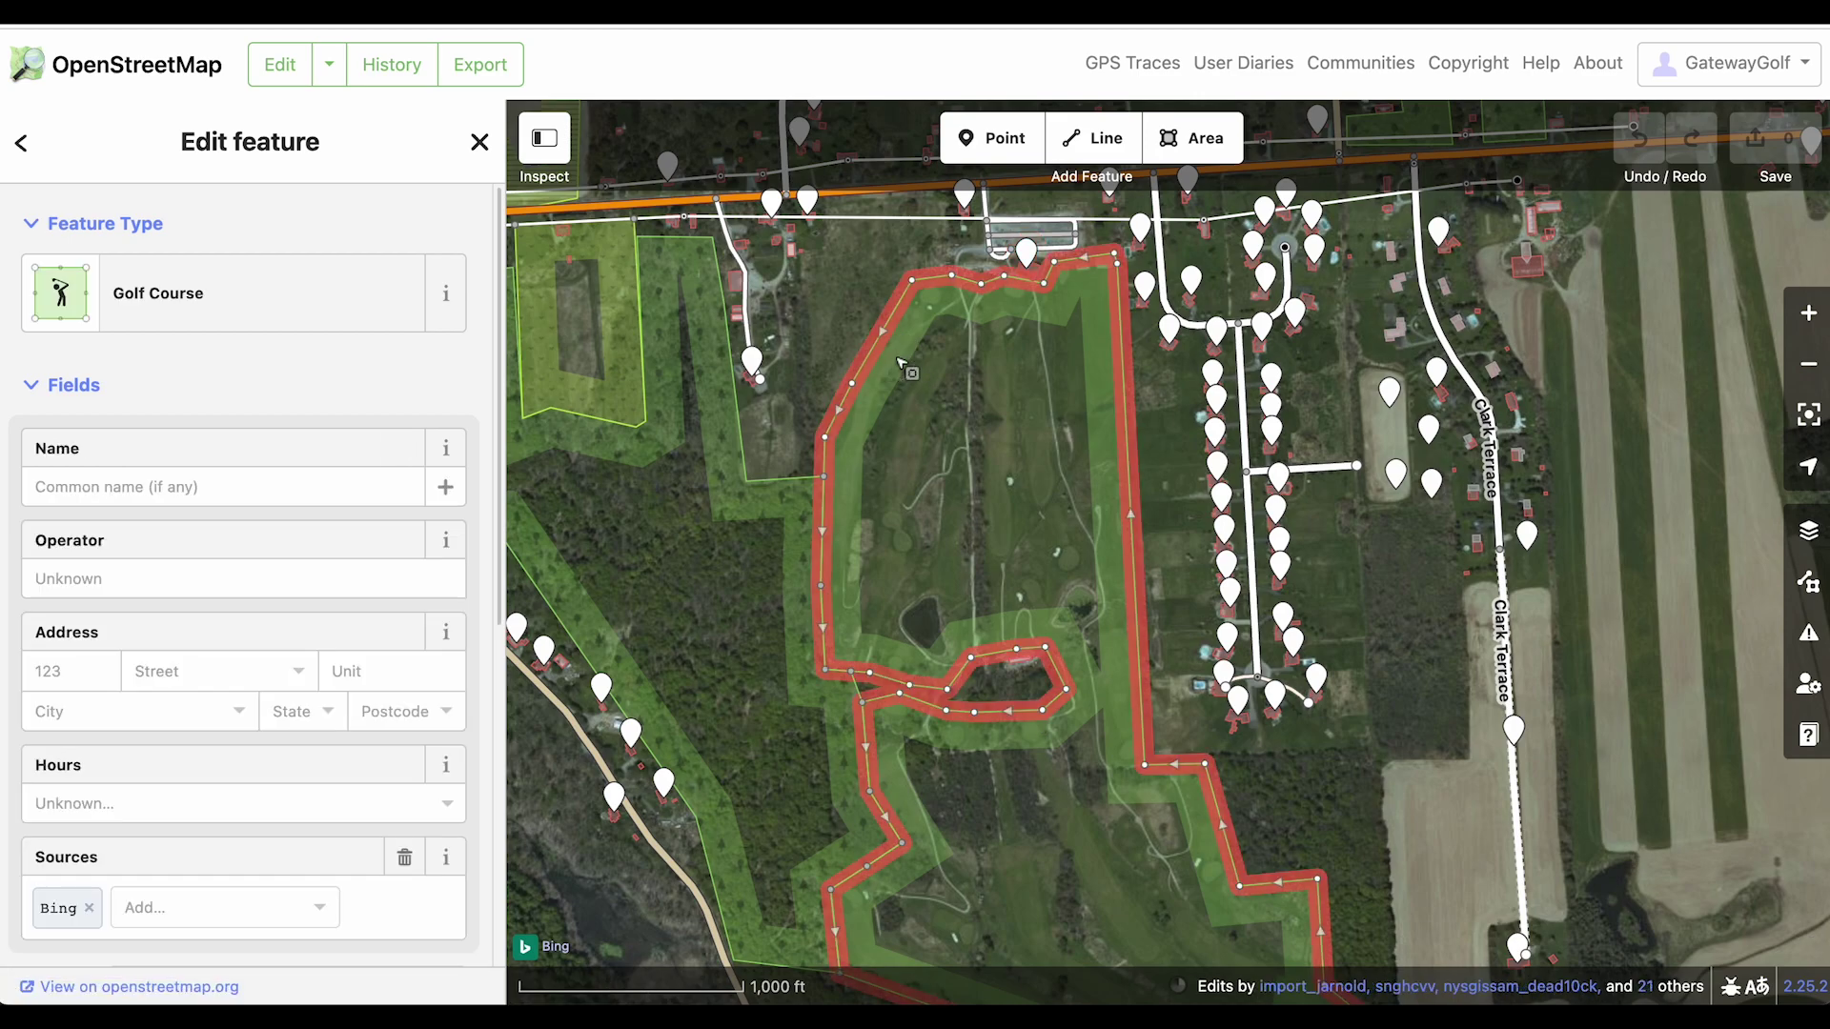
click(1151, 447)
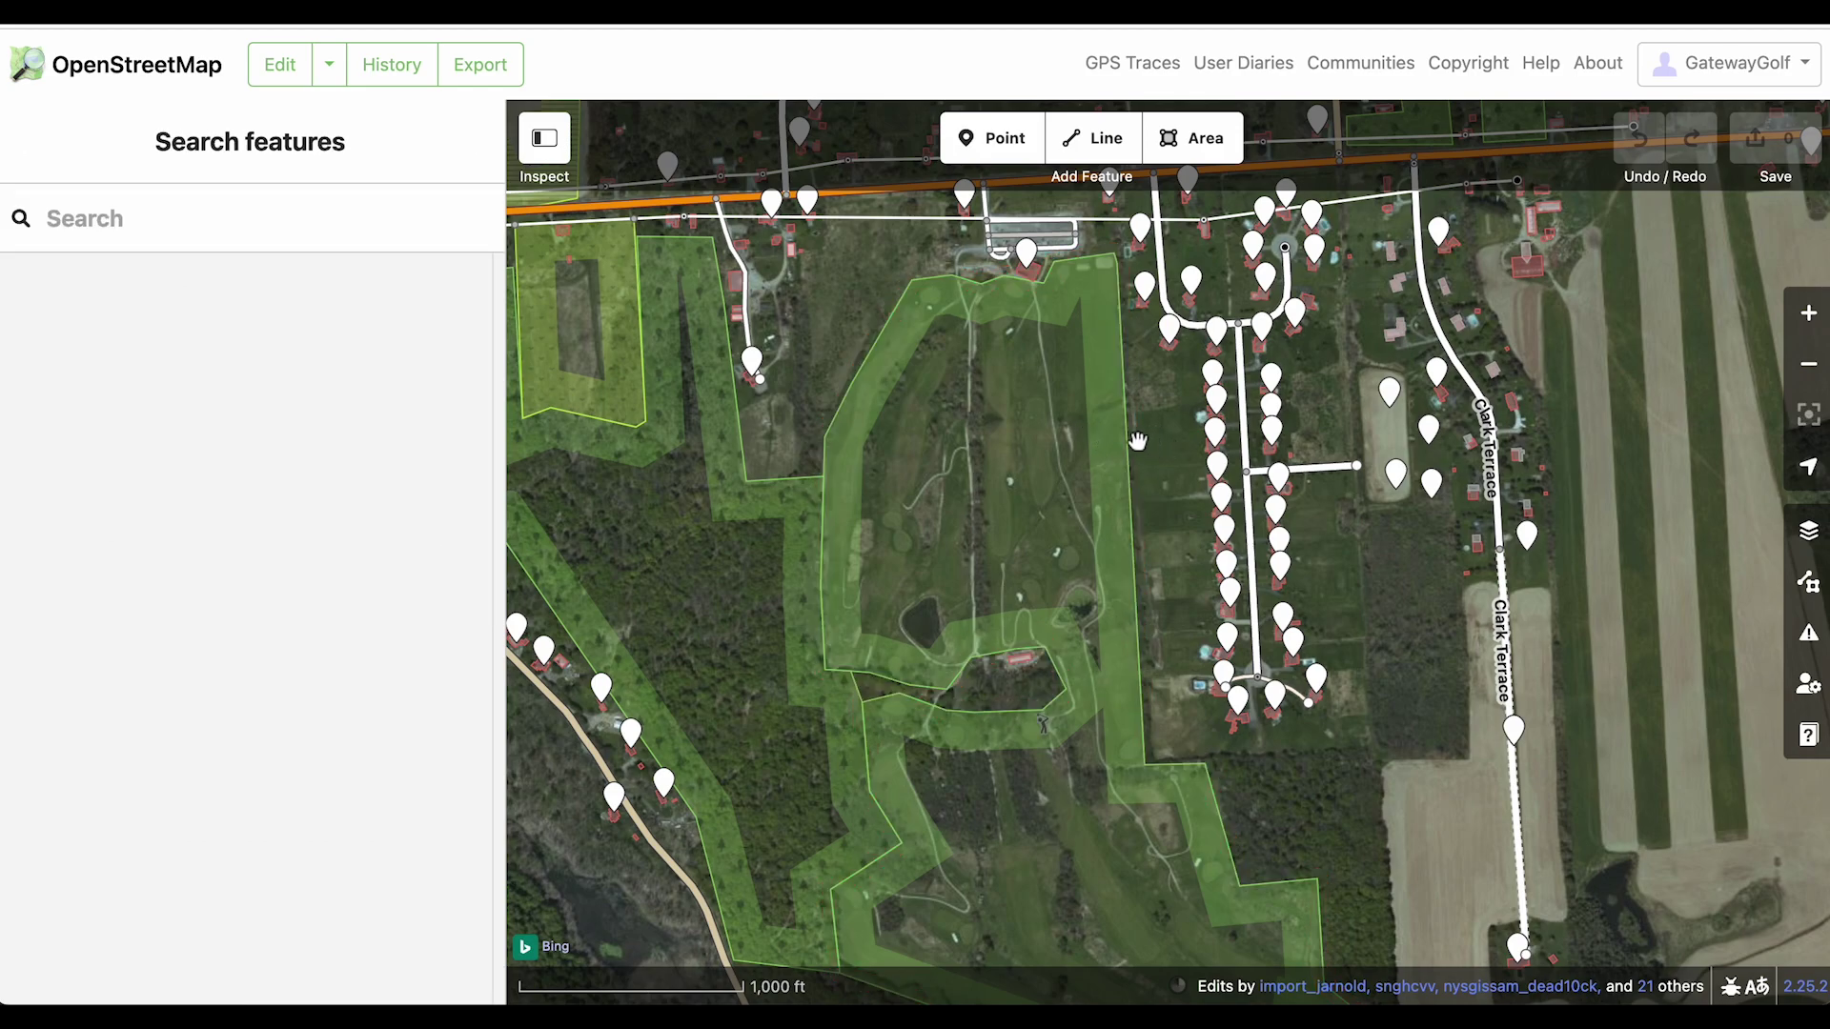
drag(1033, 576, 1011, 496)
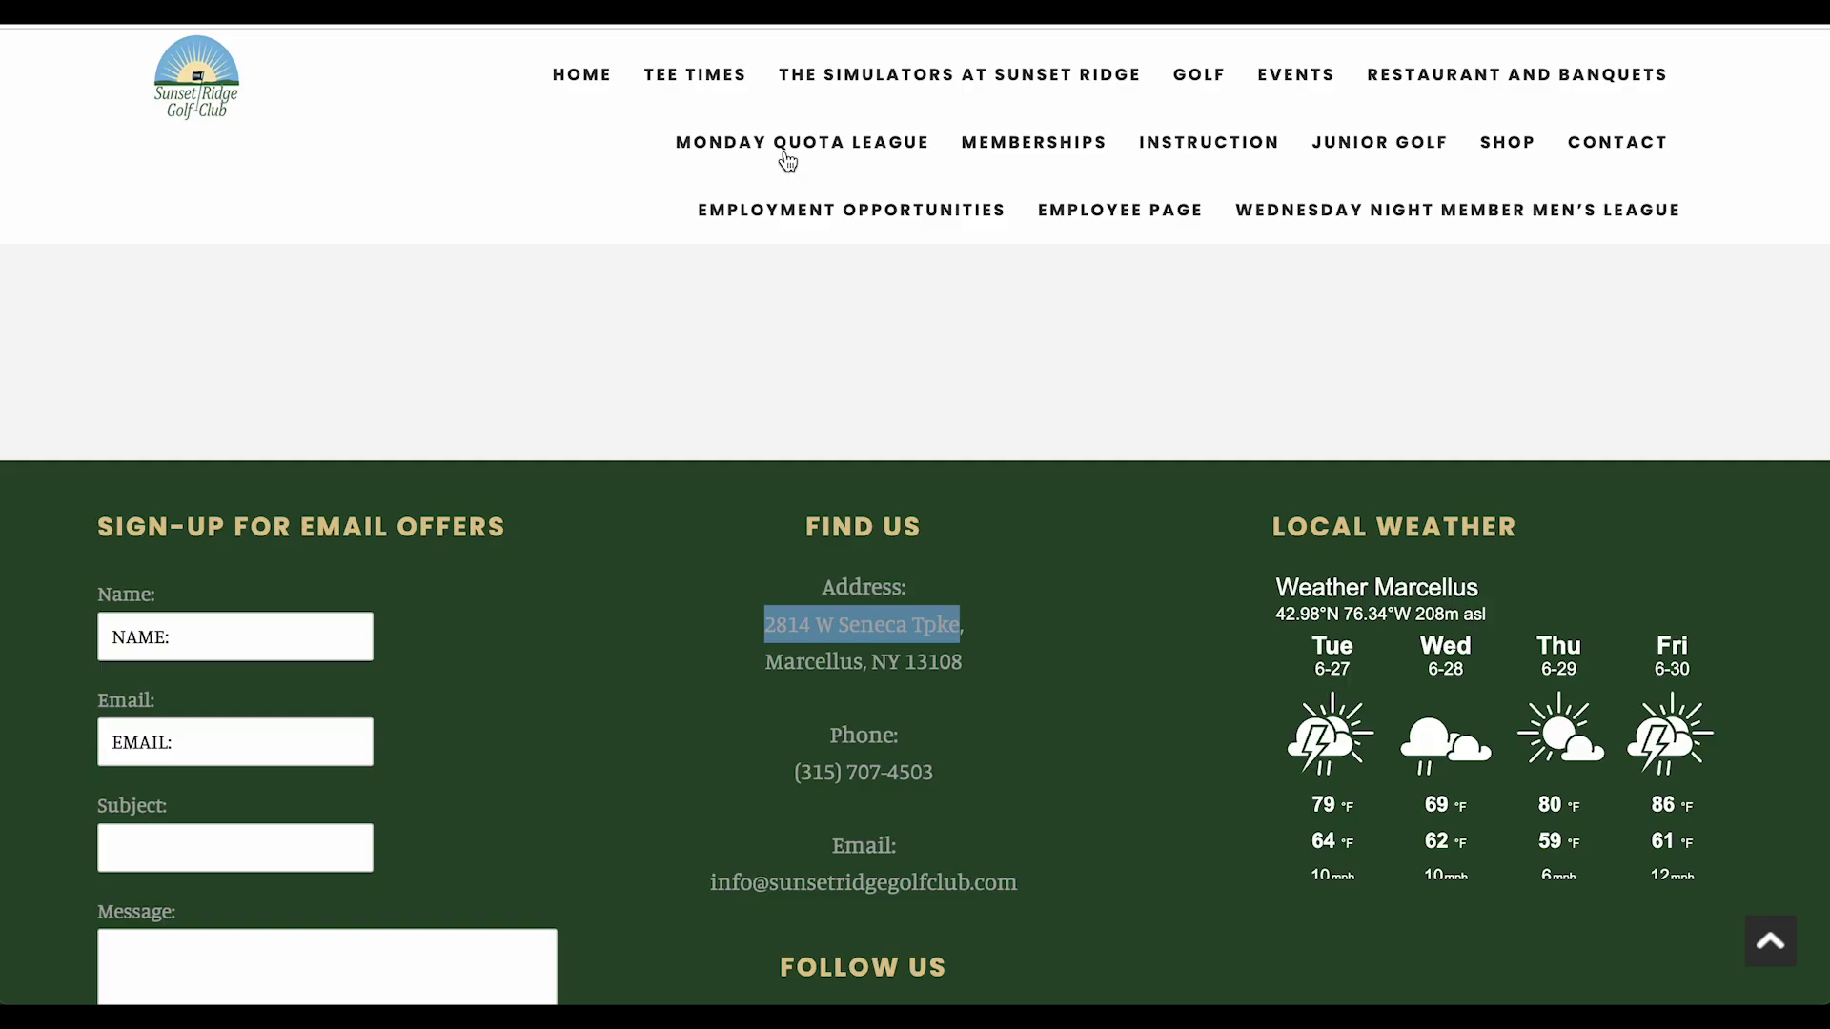
Compare the scorecard page's course map with the fairways, ponds and paths on the golf course's aerial imagery
scroll(817, 298, up, 10)
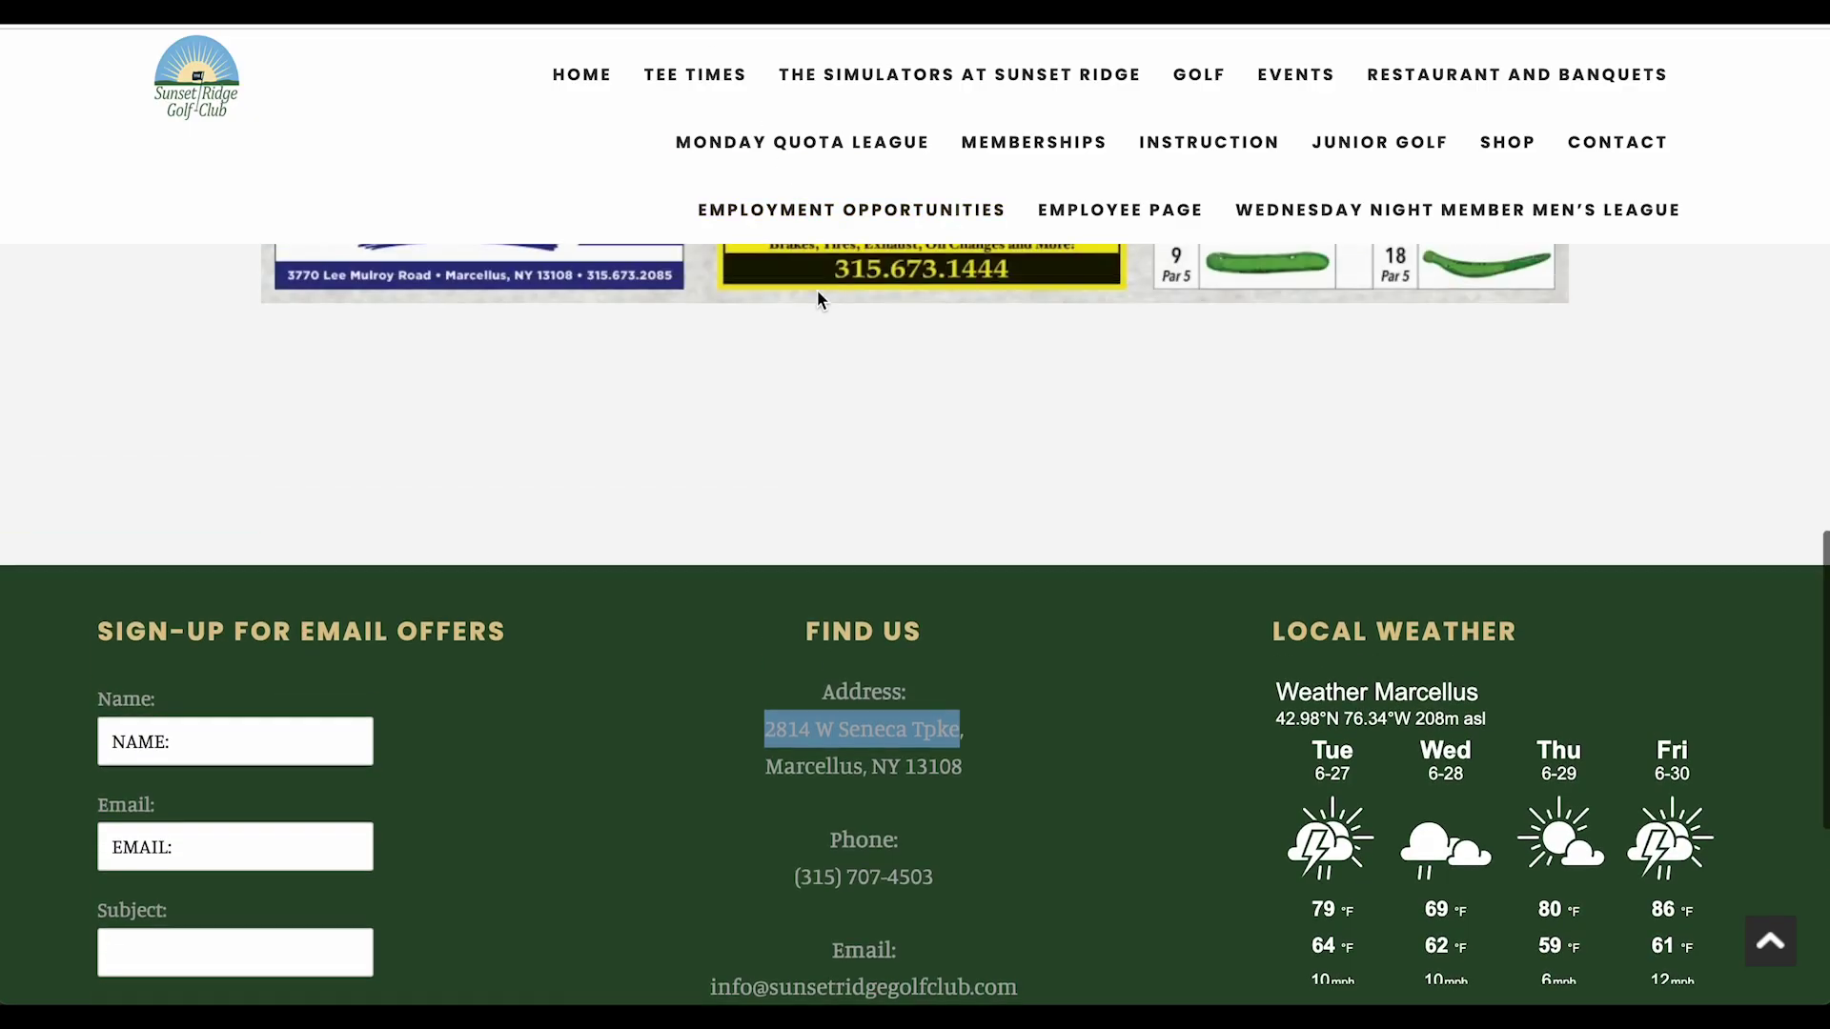
scroll(815, 290, up, 4)
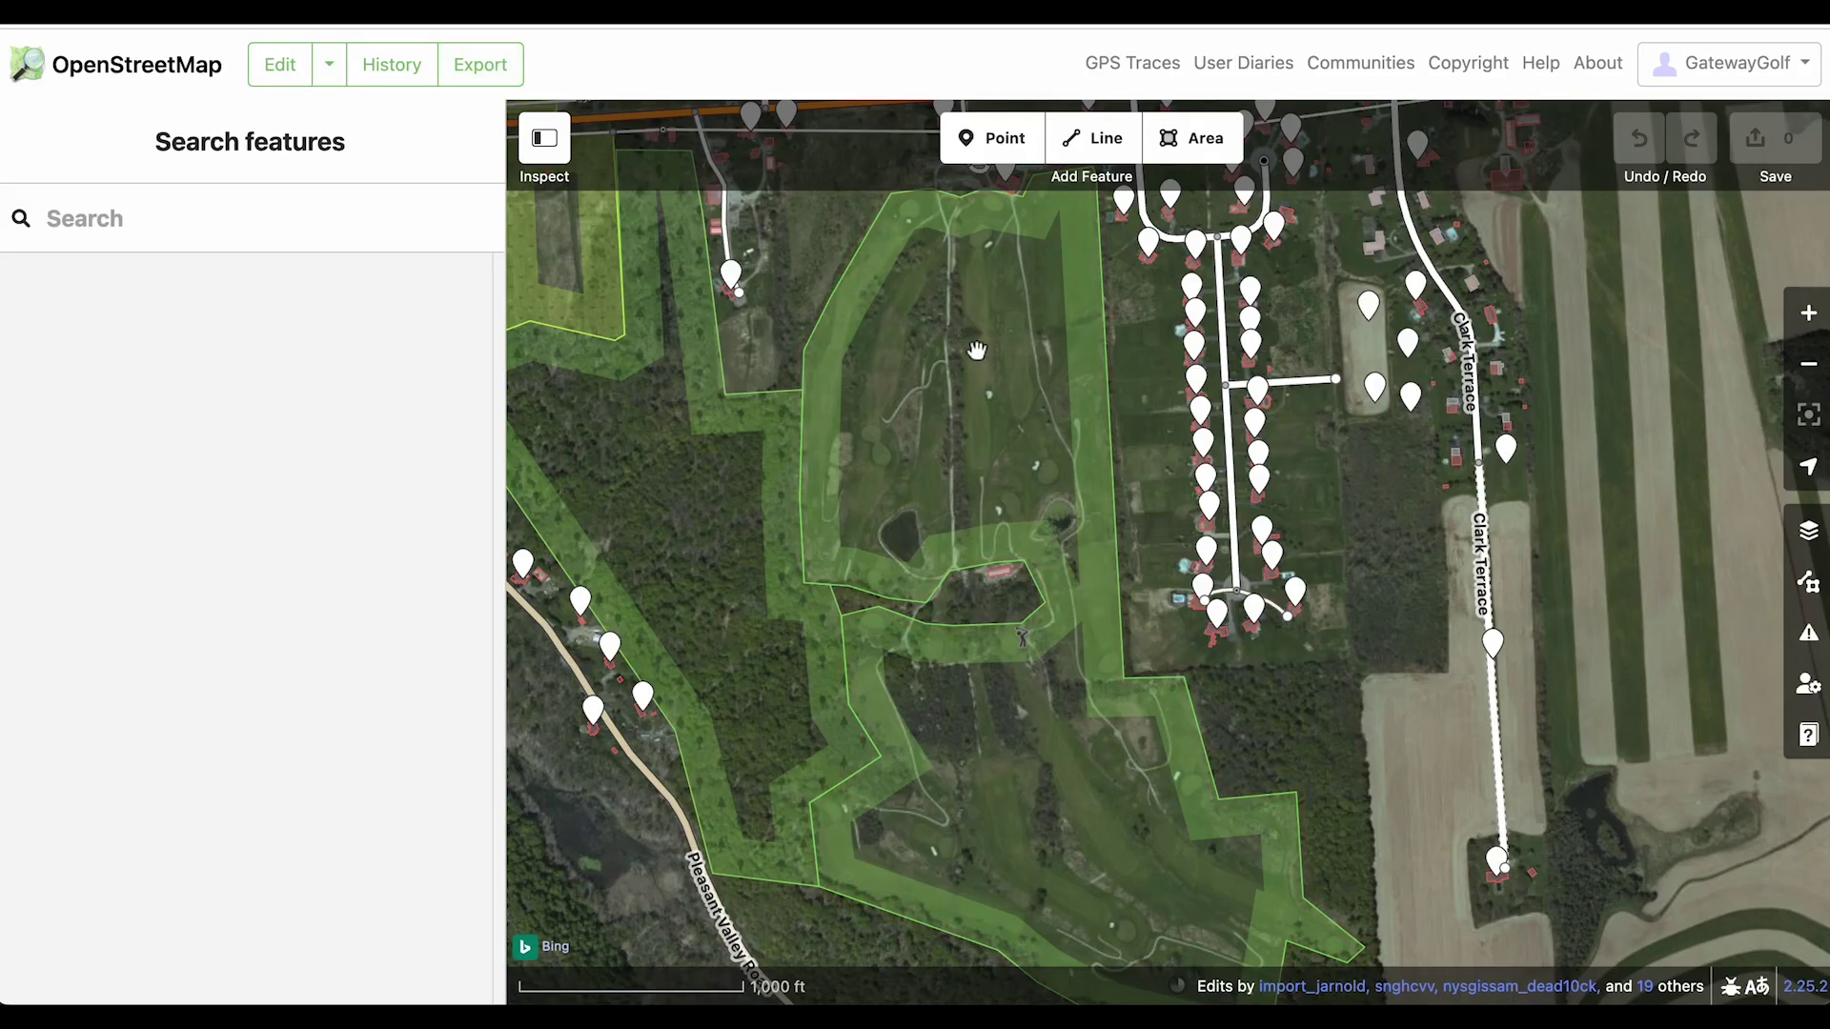
click(1048, 885)
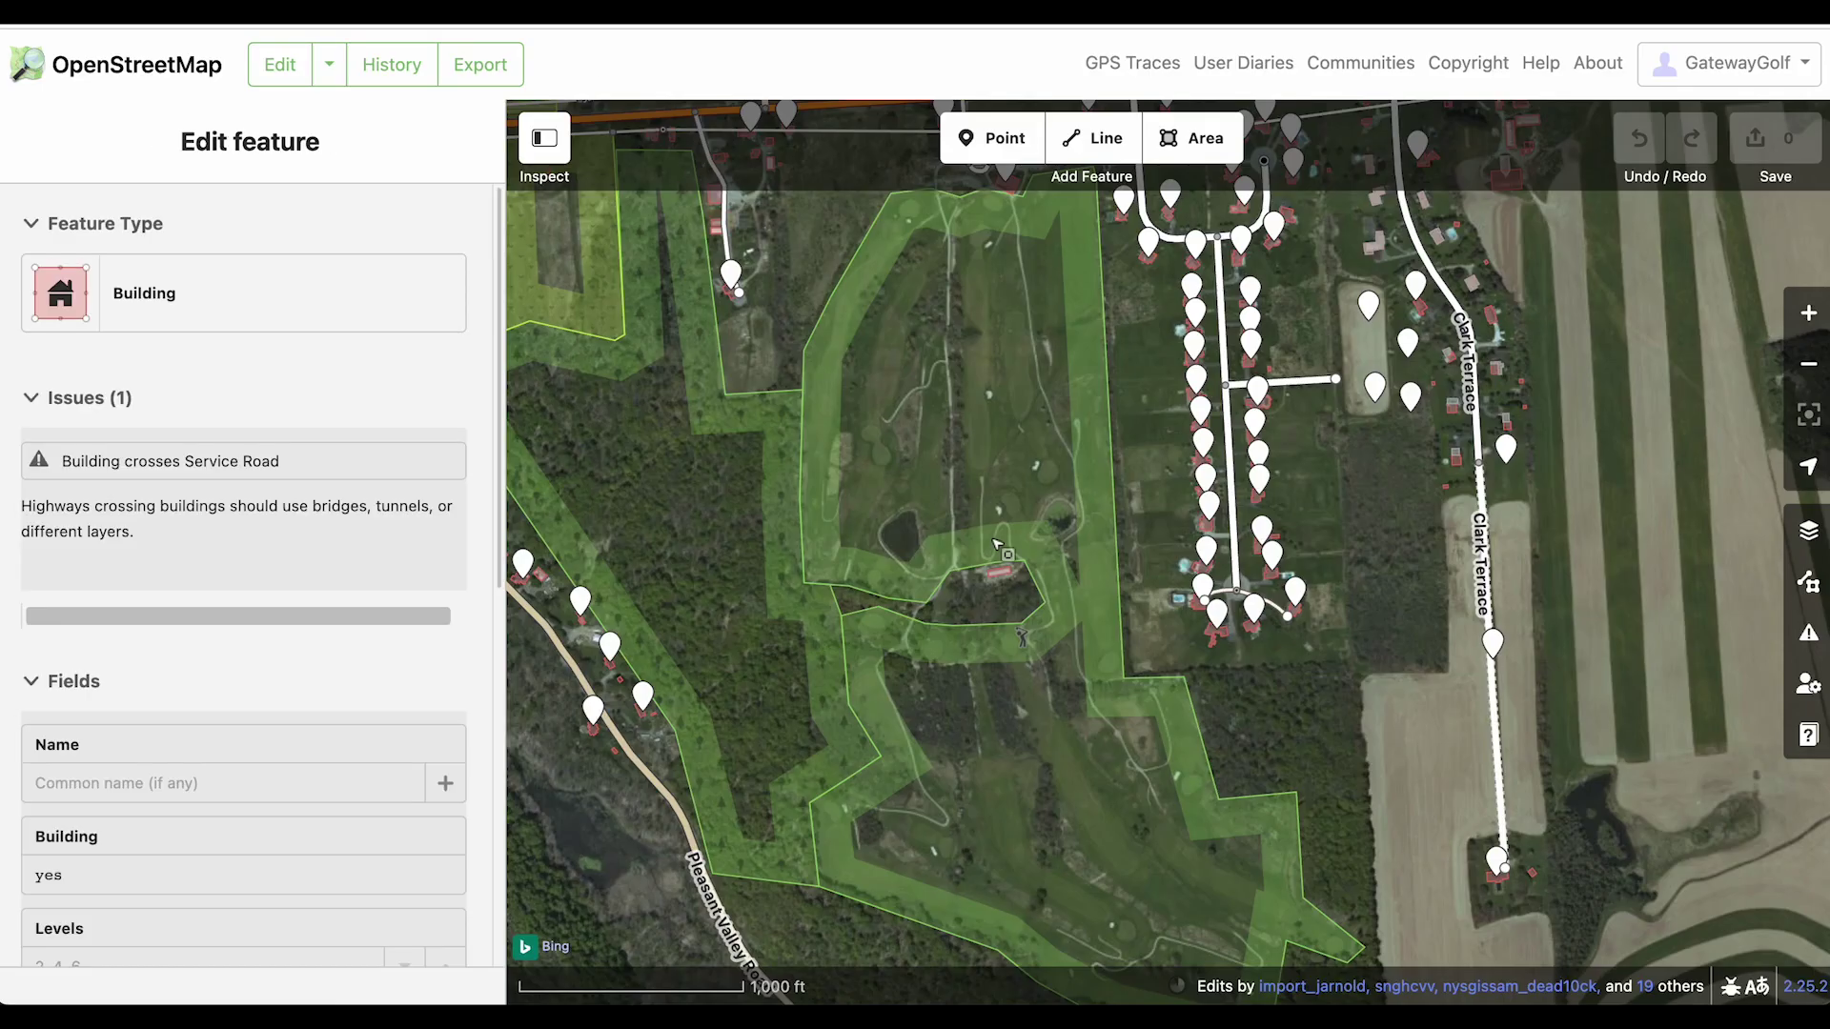
key(Escape)
drag(972, 312, 965, 458)
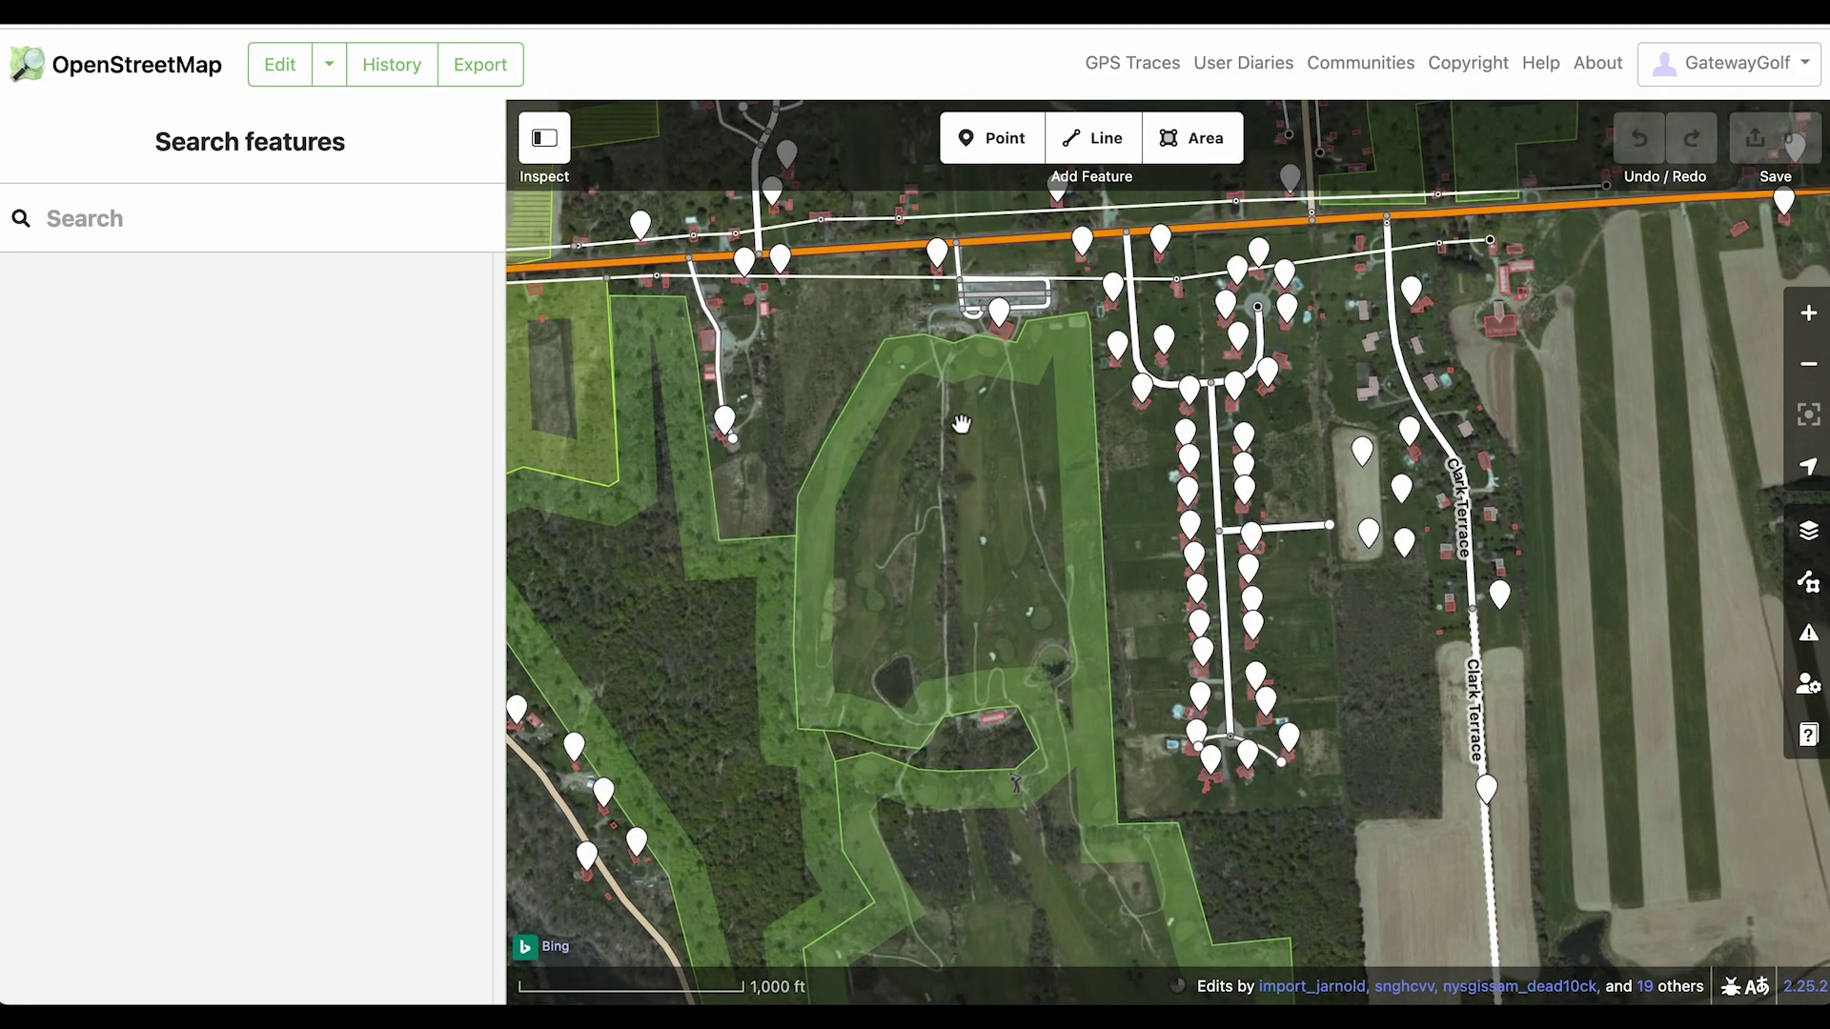
click(929, 341)
key(Escape)
drag(982, 549, 952, 490)
scroll(952, 490, down, 1)
drag(919, 375, 909, 534)
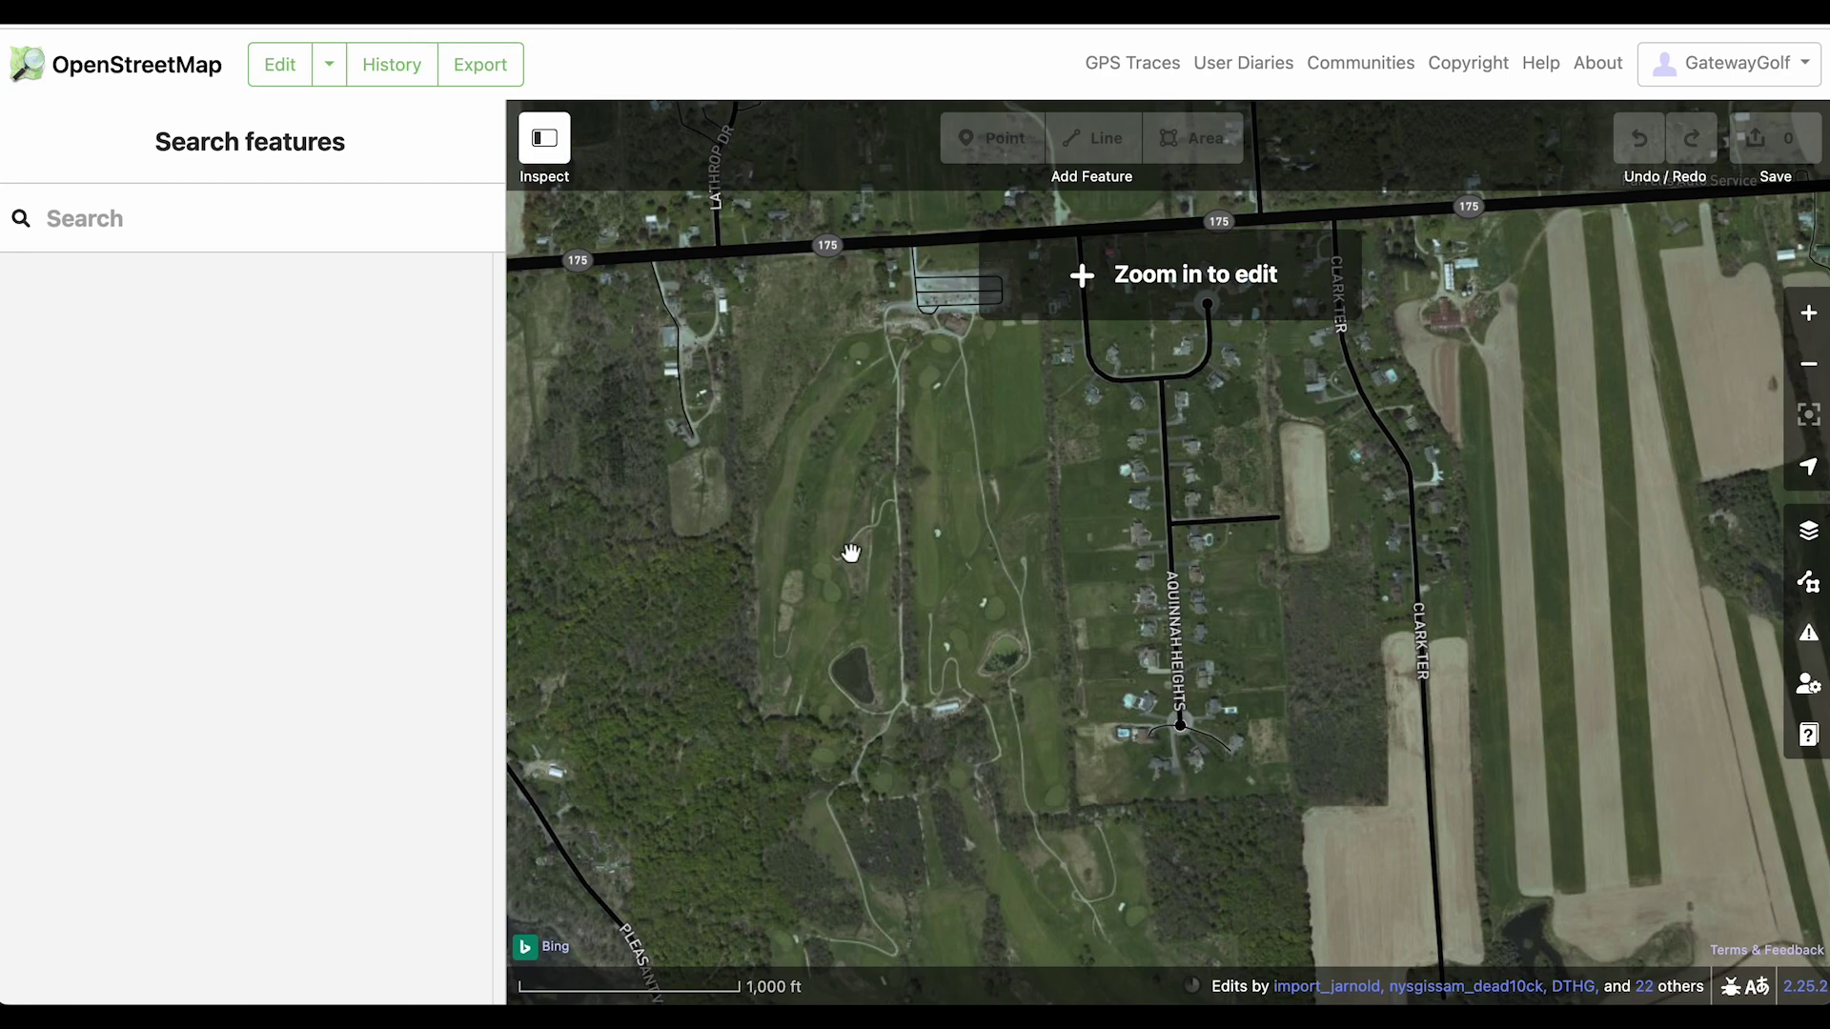
drag(850, 553, 846, 449)
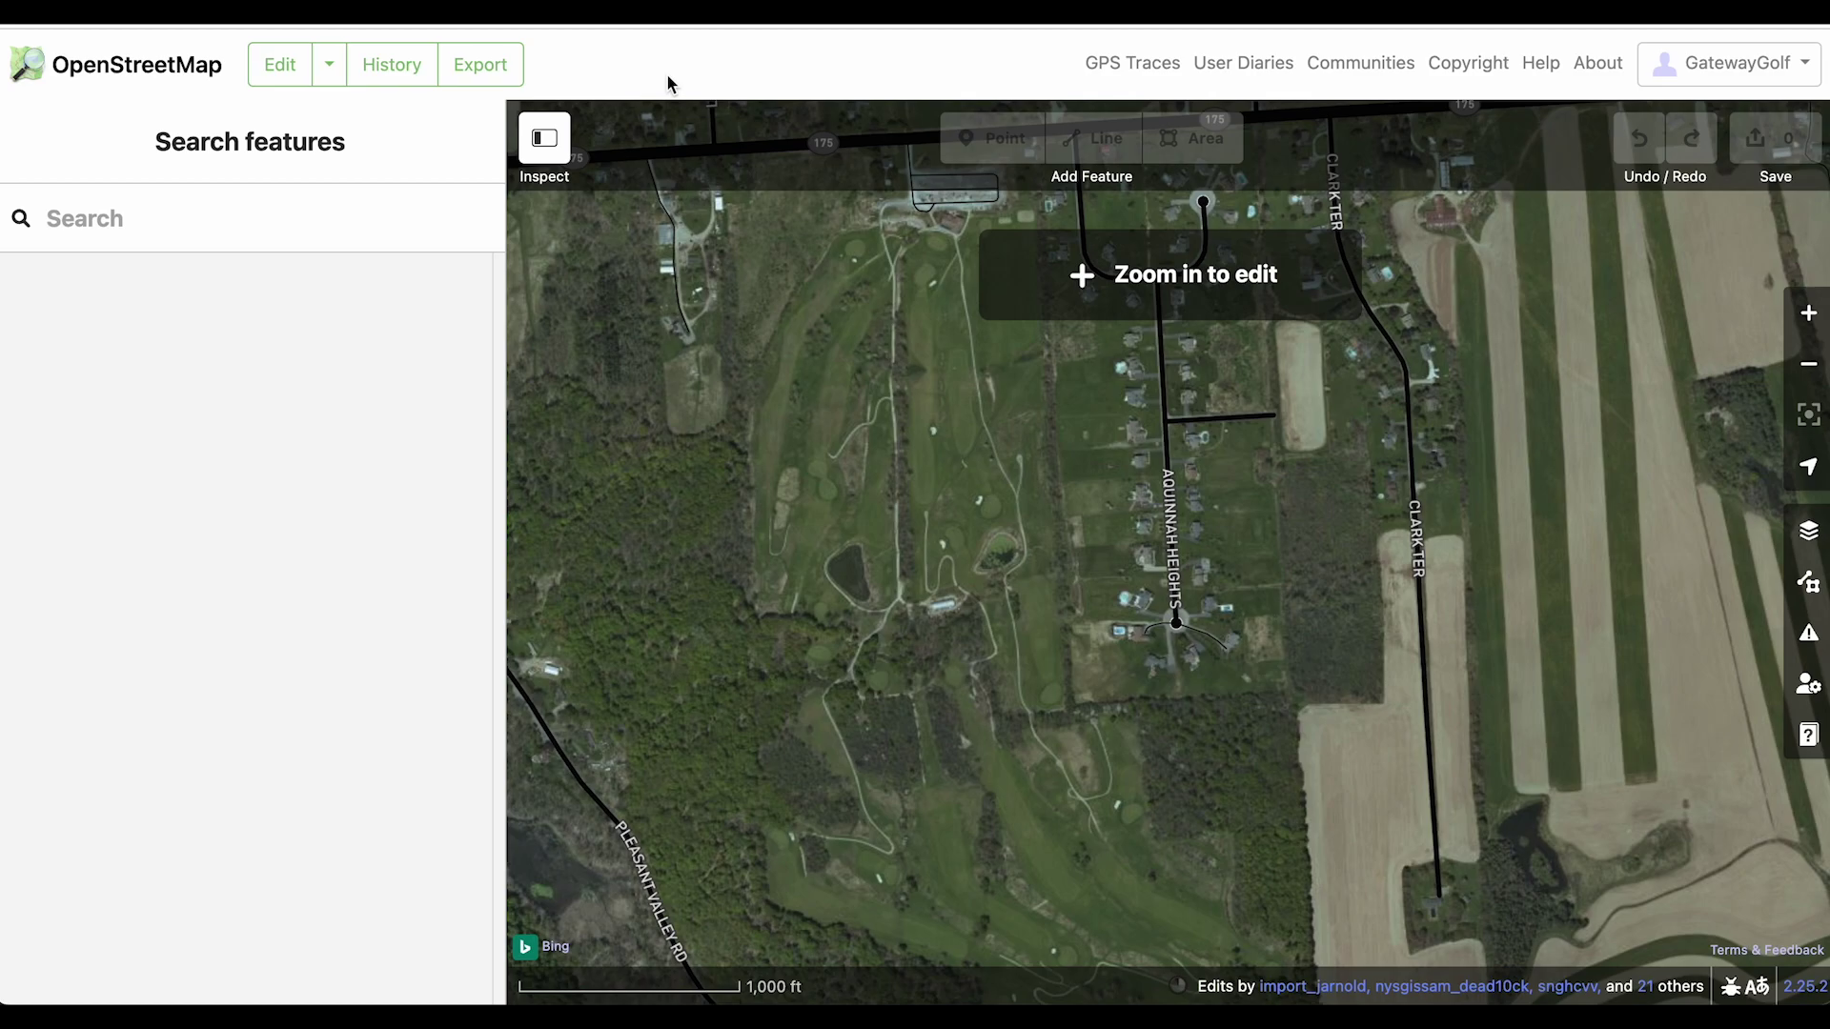
Switch to Photoshop to check the rotated course map, and return to the OpenStreetMap editor
key(super+Tab)
key(super+Tab)
key(super+Tab)
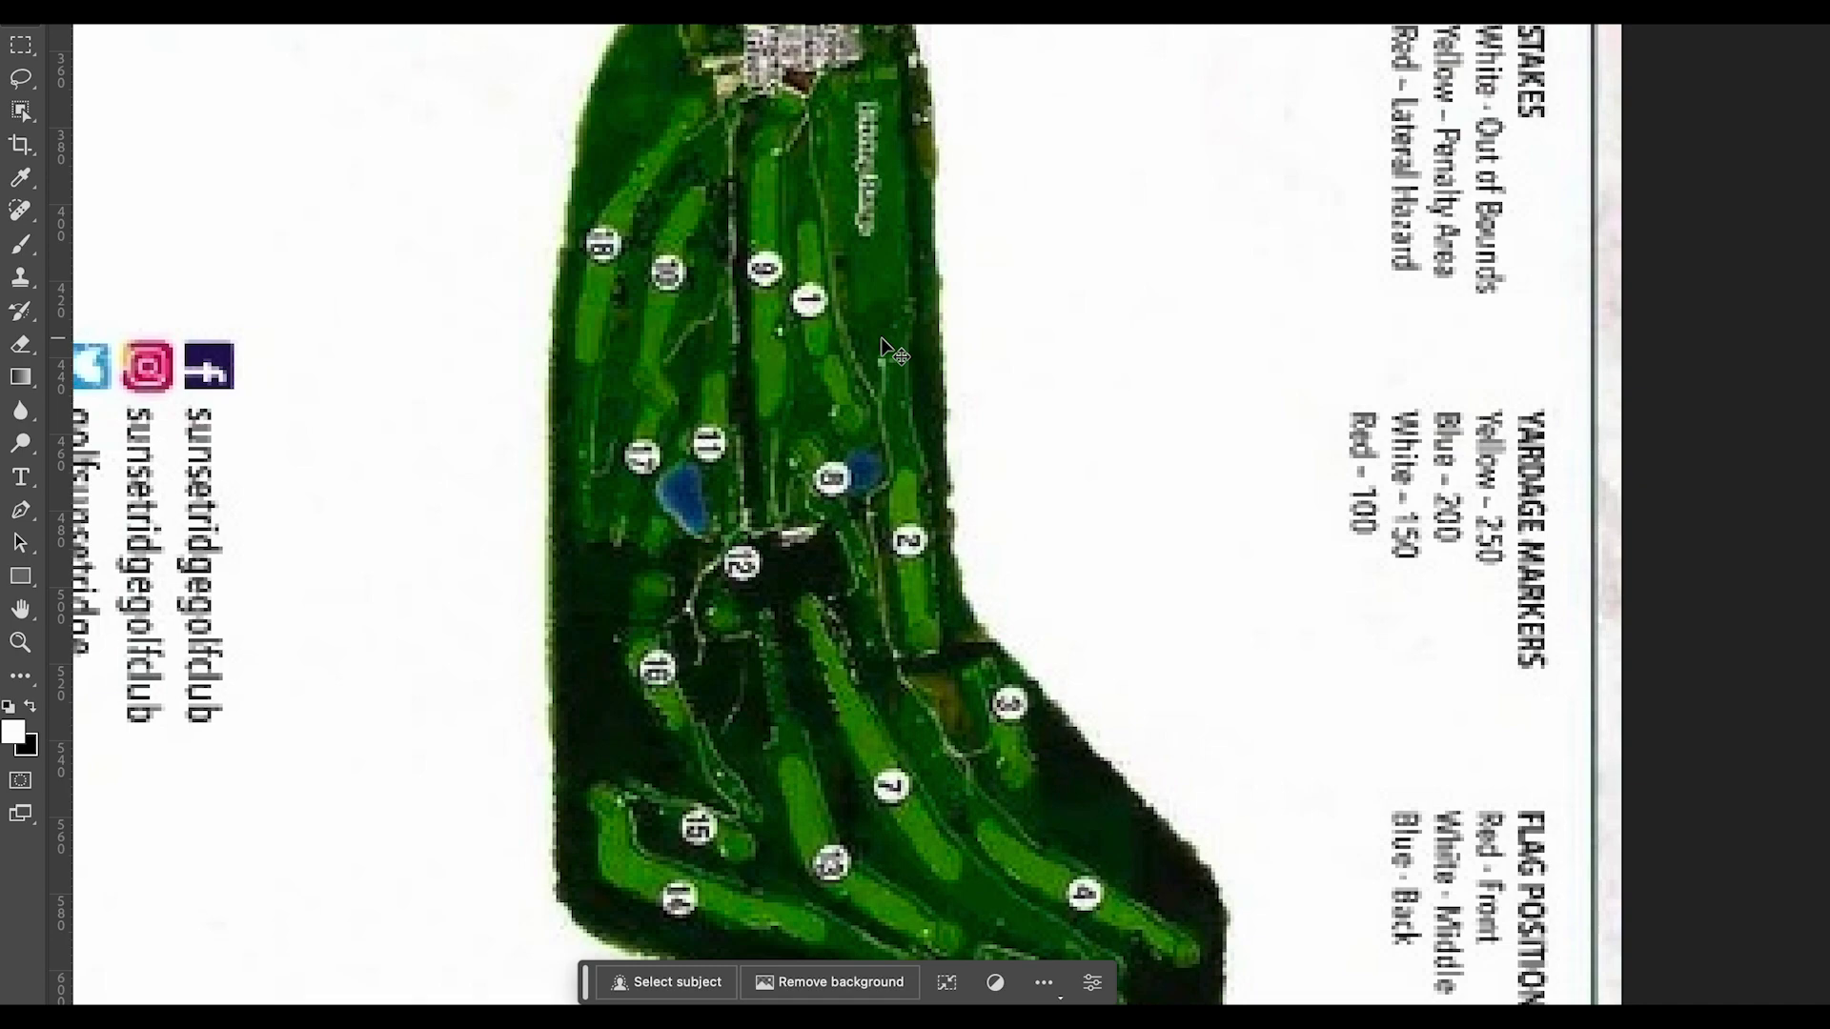
key(super+Tab)
key(super+Tab)
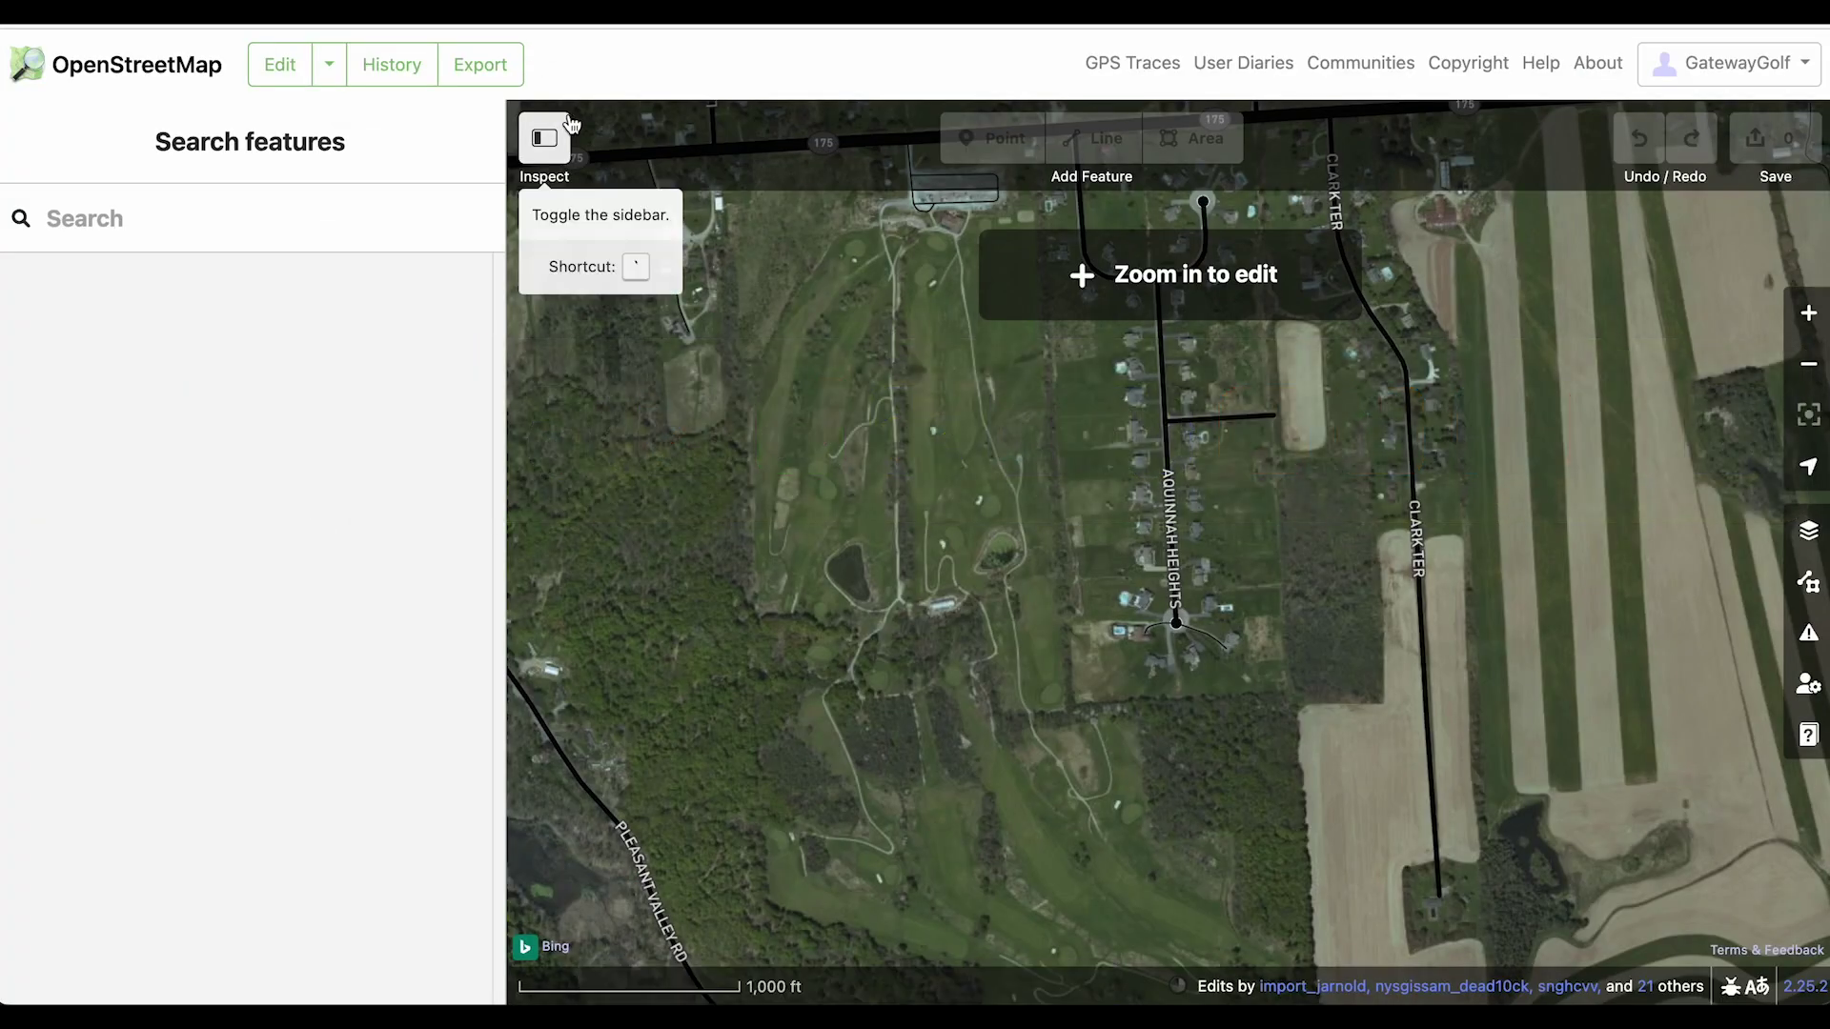
click(259, 72)
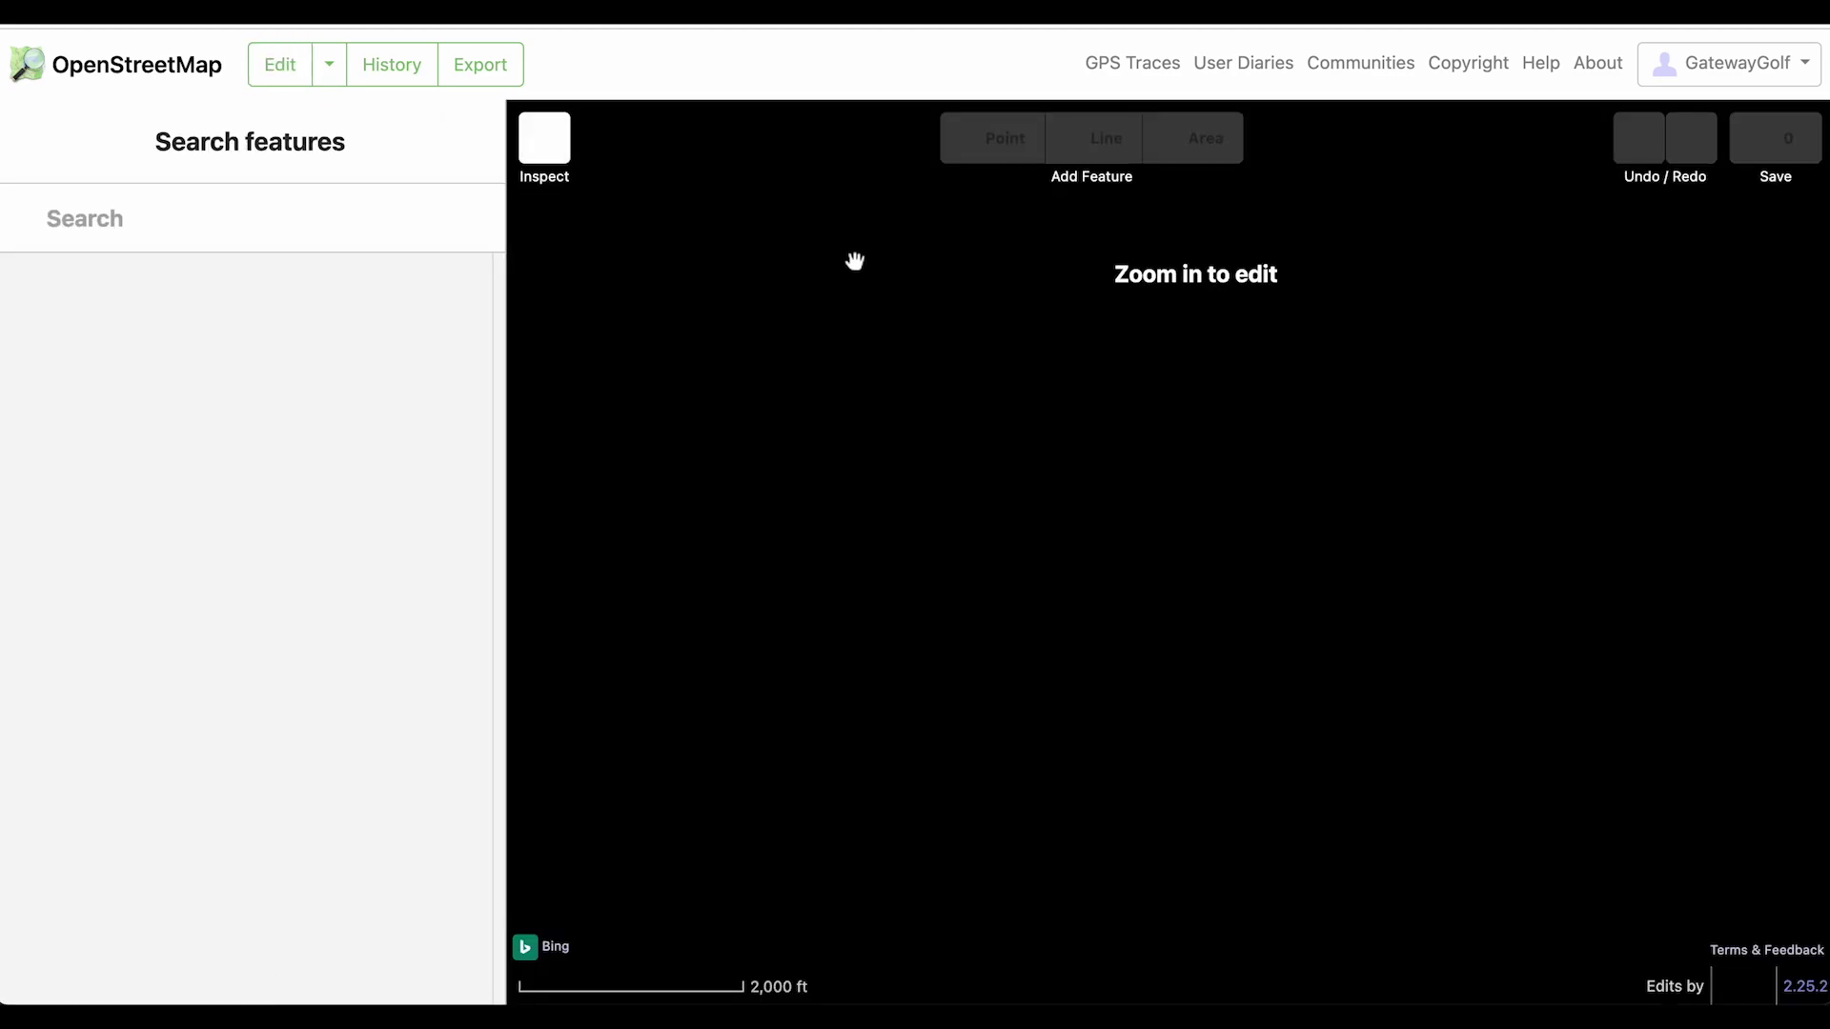
Examine the northern part of the golf course, west of Aquinnah Heights, at an editable scale
click(1079, 461)
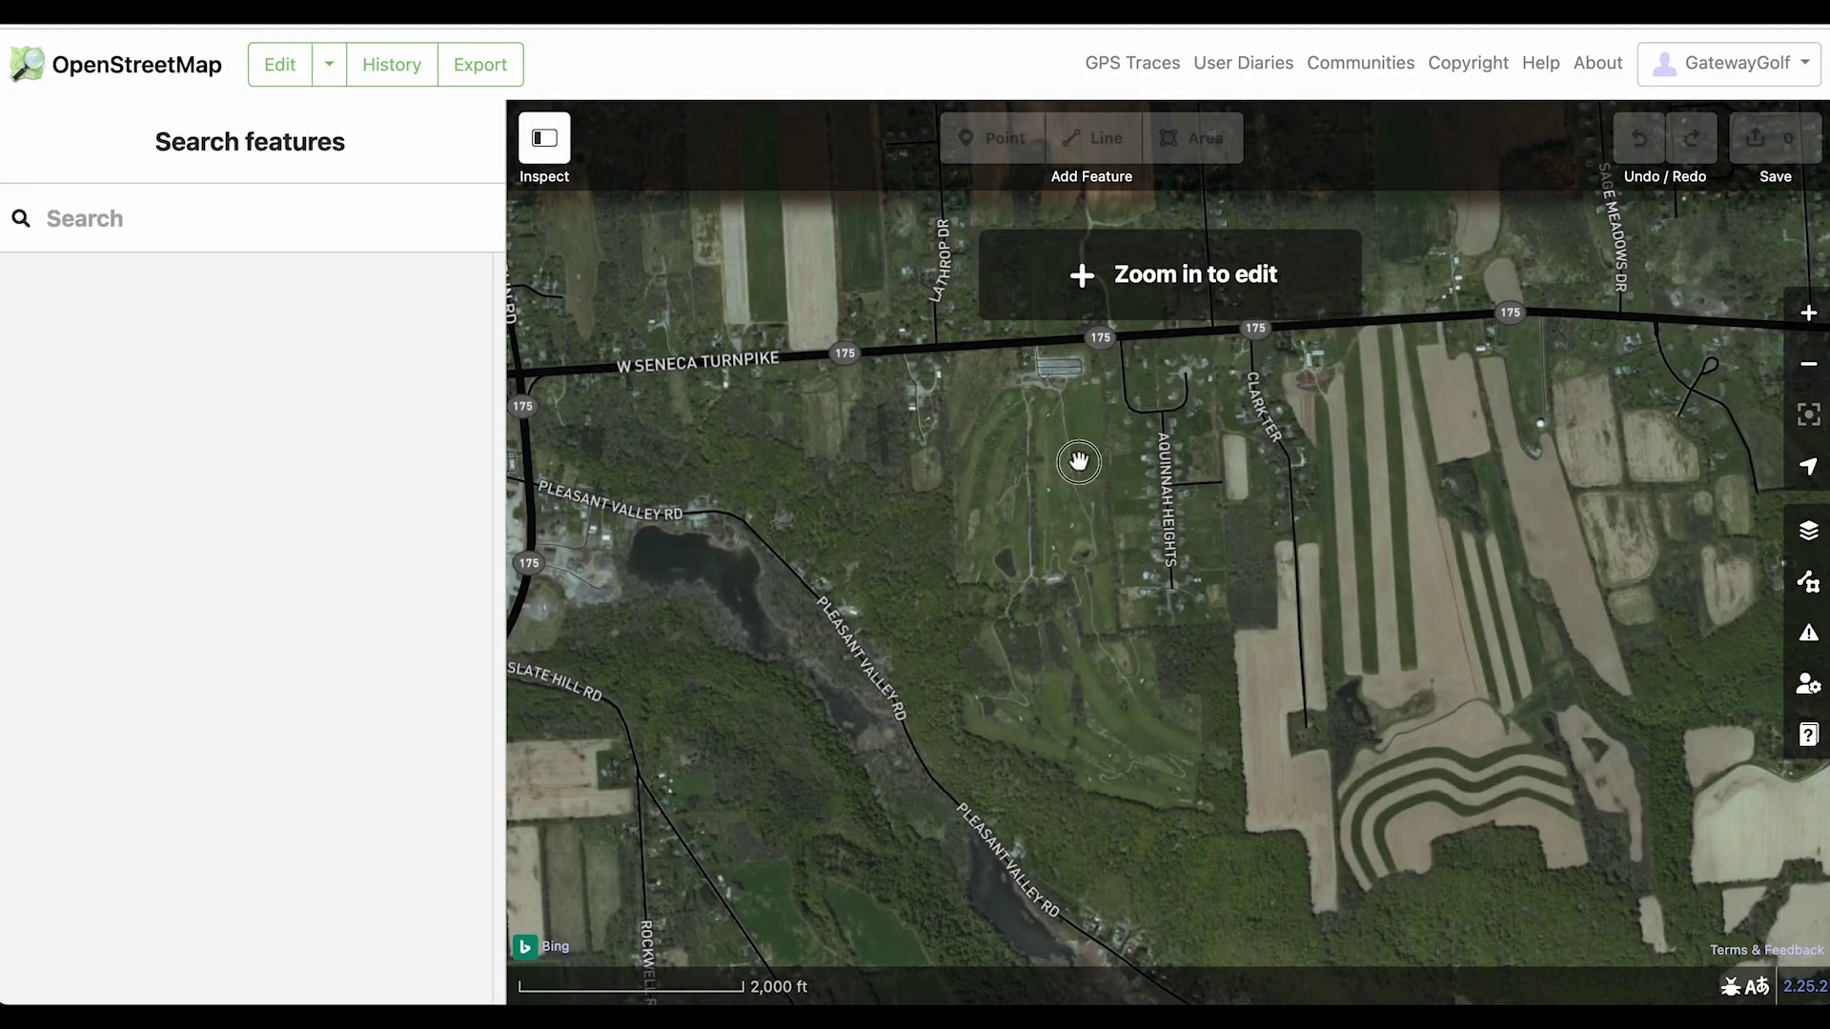
drag(1078, 461, 985, 473)
click(1808, 312)
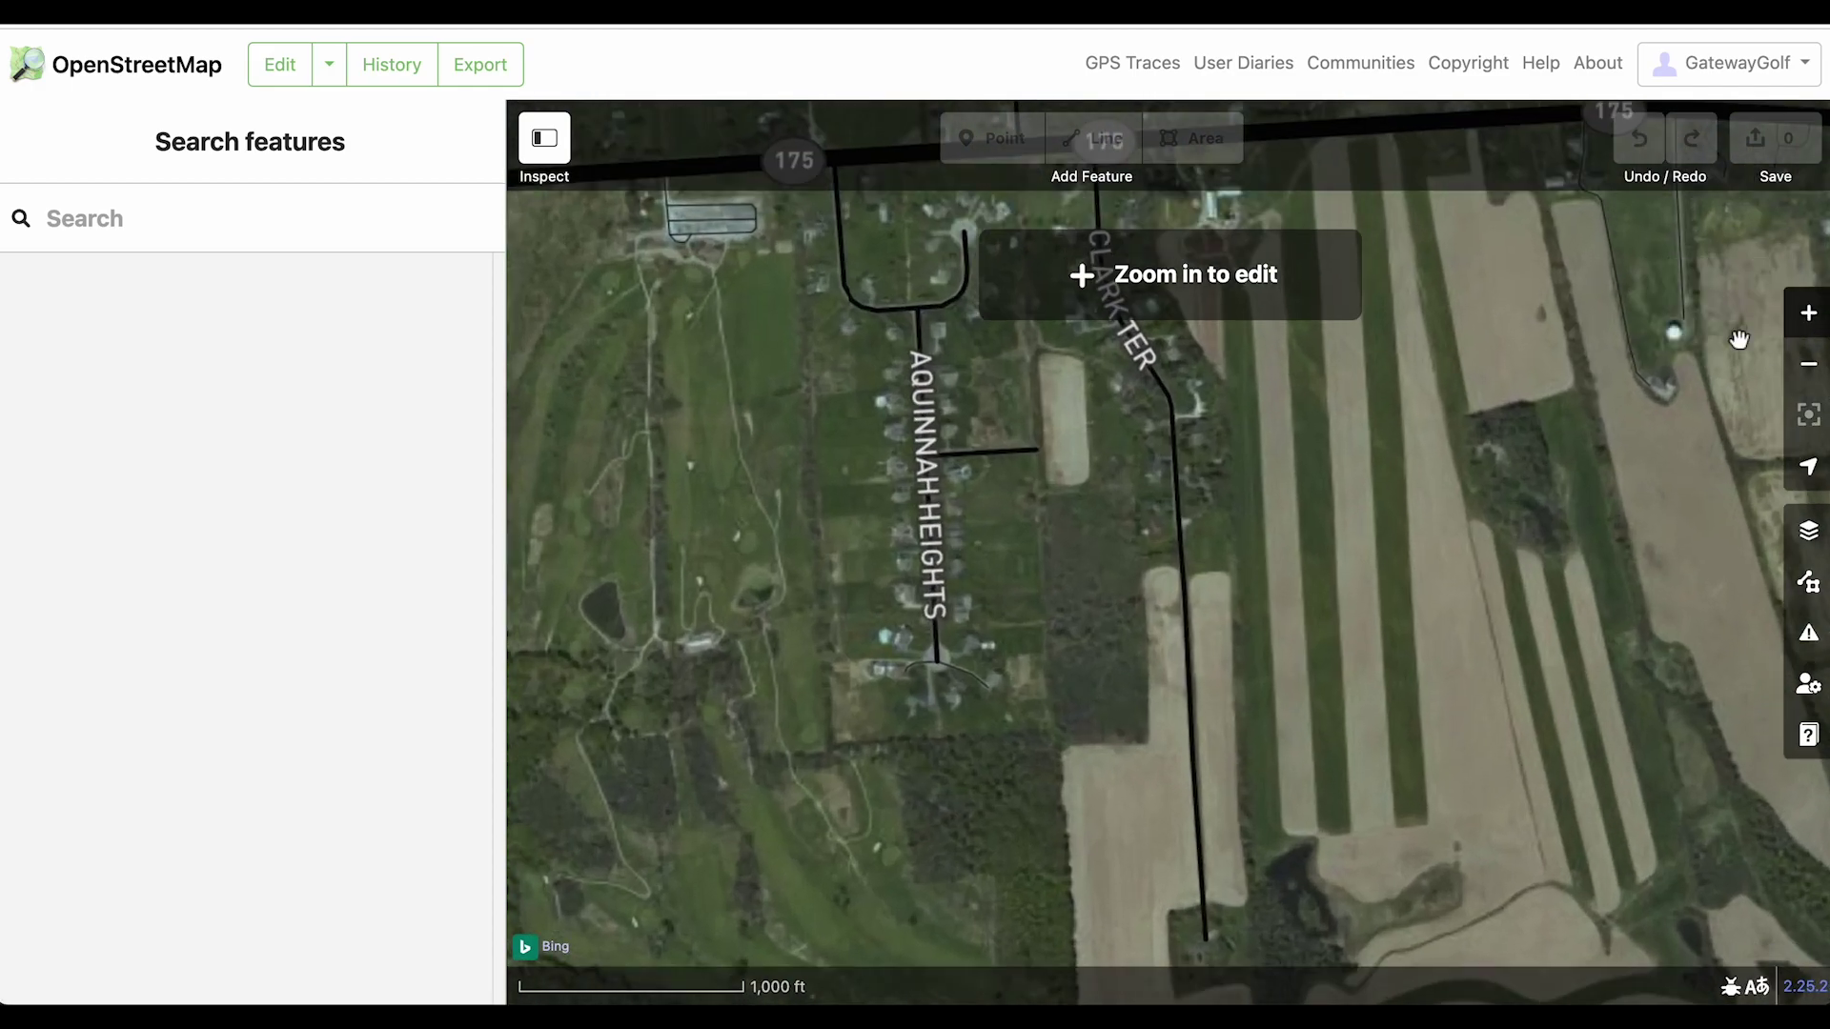
drag(780, 343, 1096, 458)
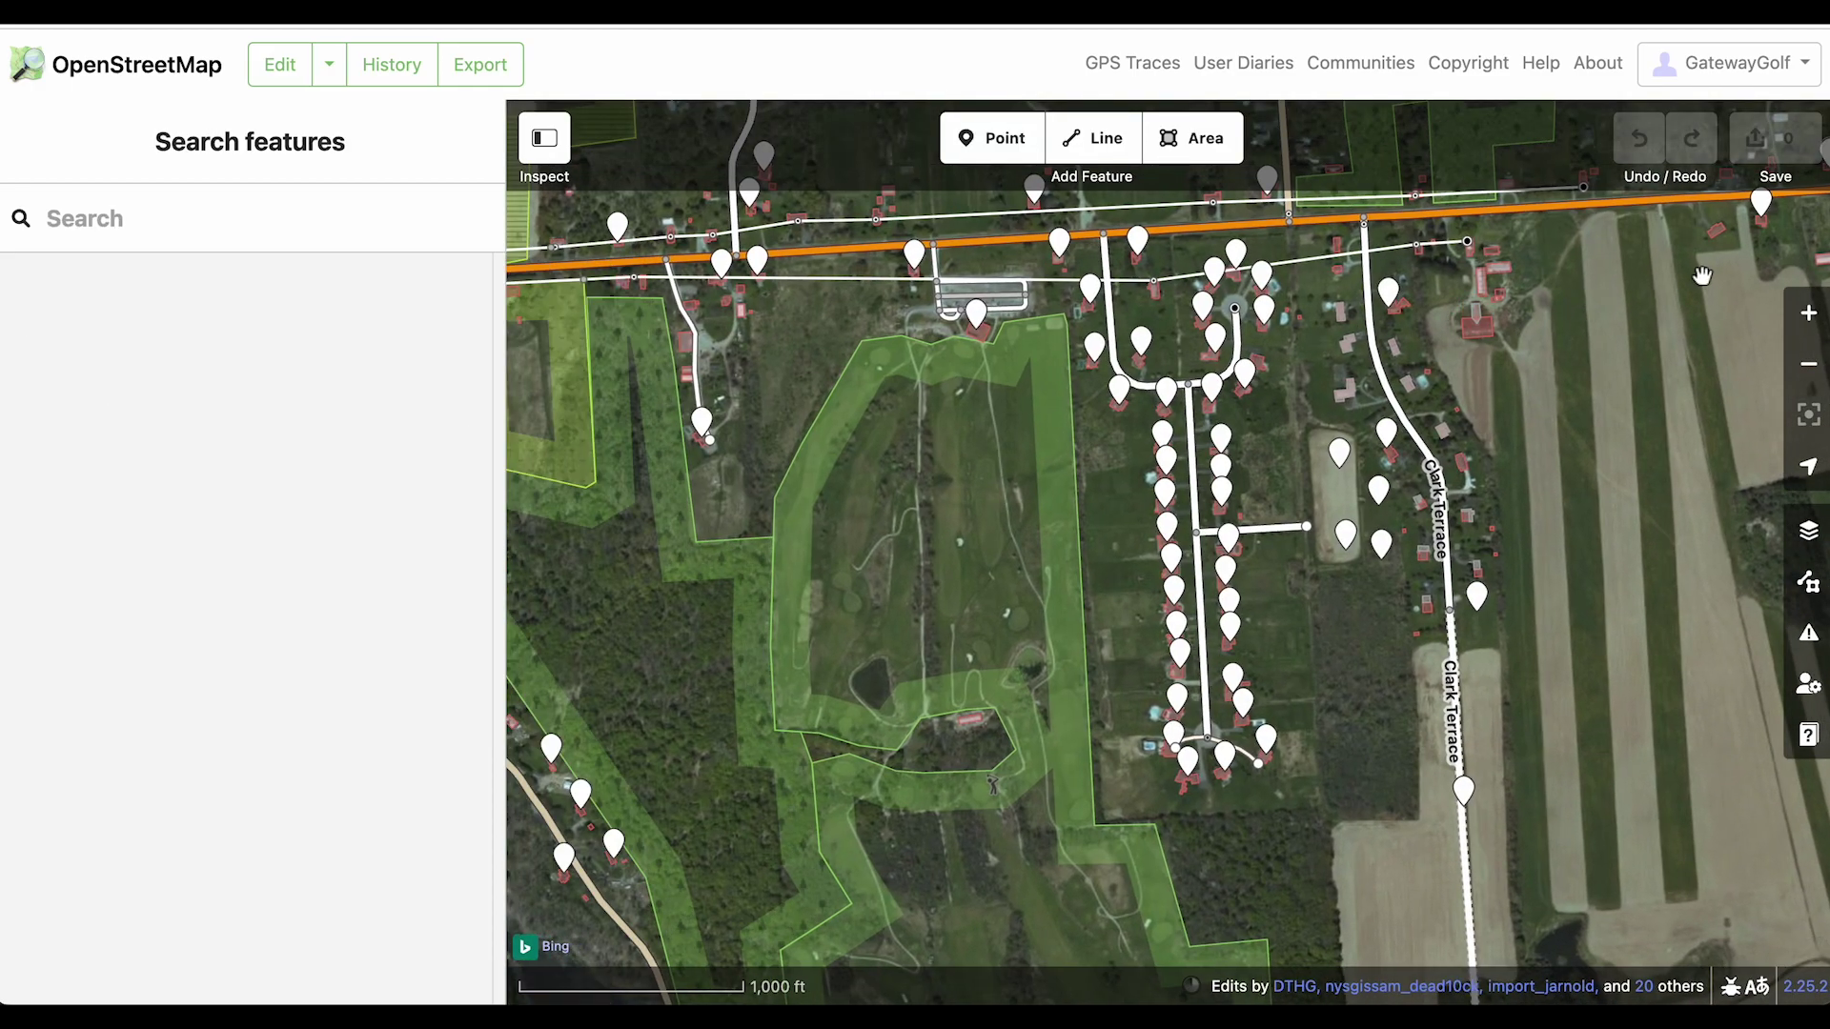
click(1808, 313)
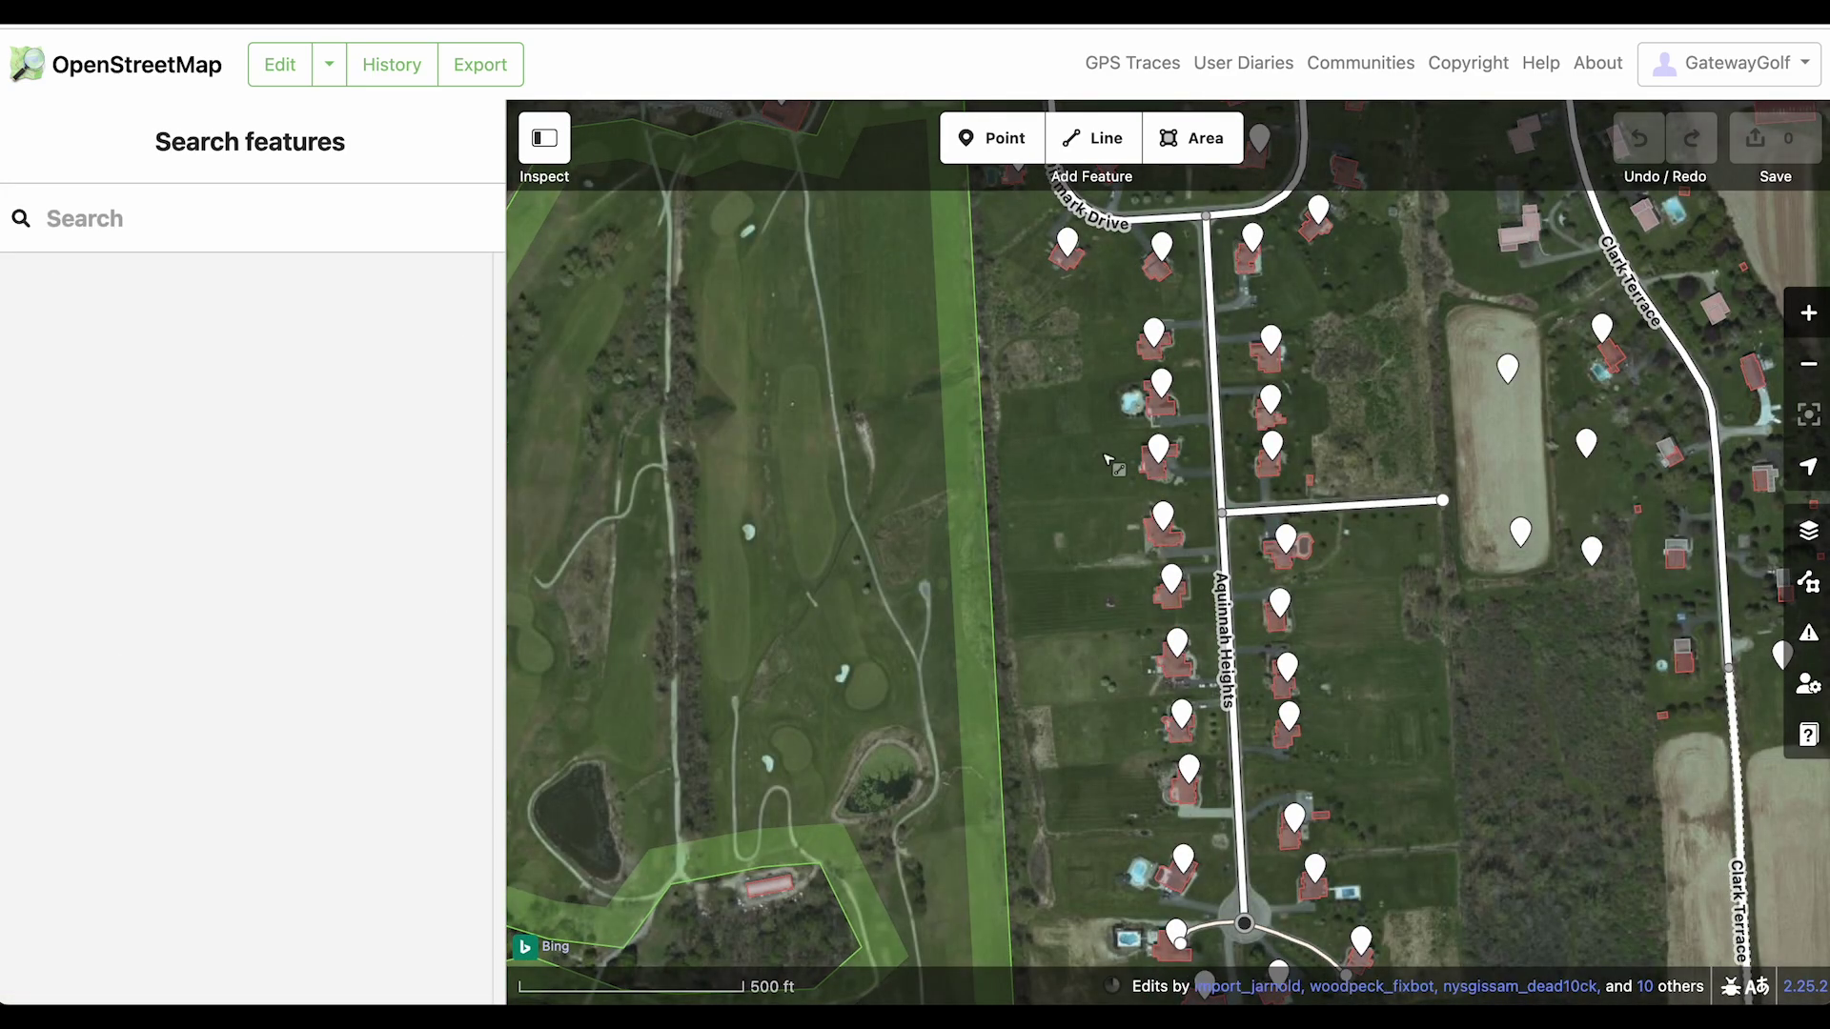
drag(899, 280, 1012, 409)
click(1077, 393)
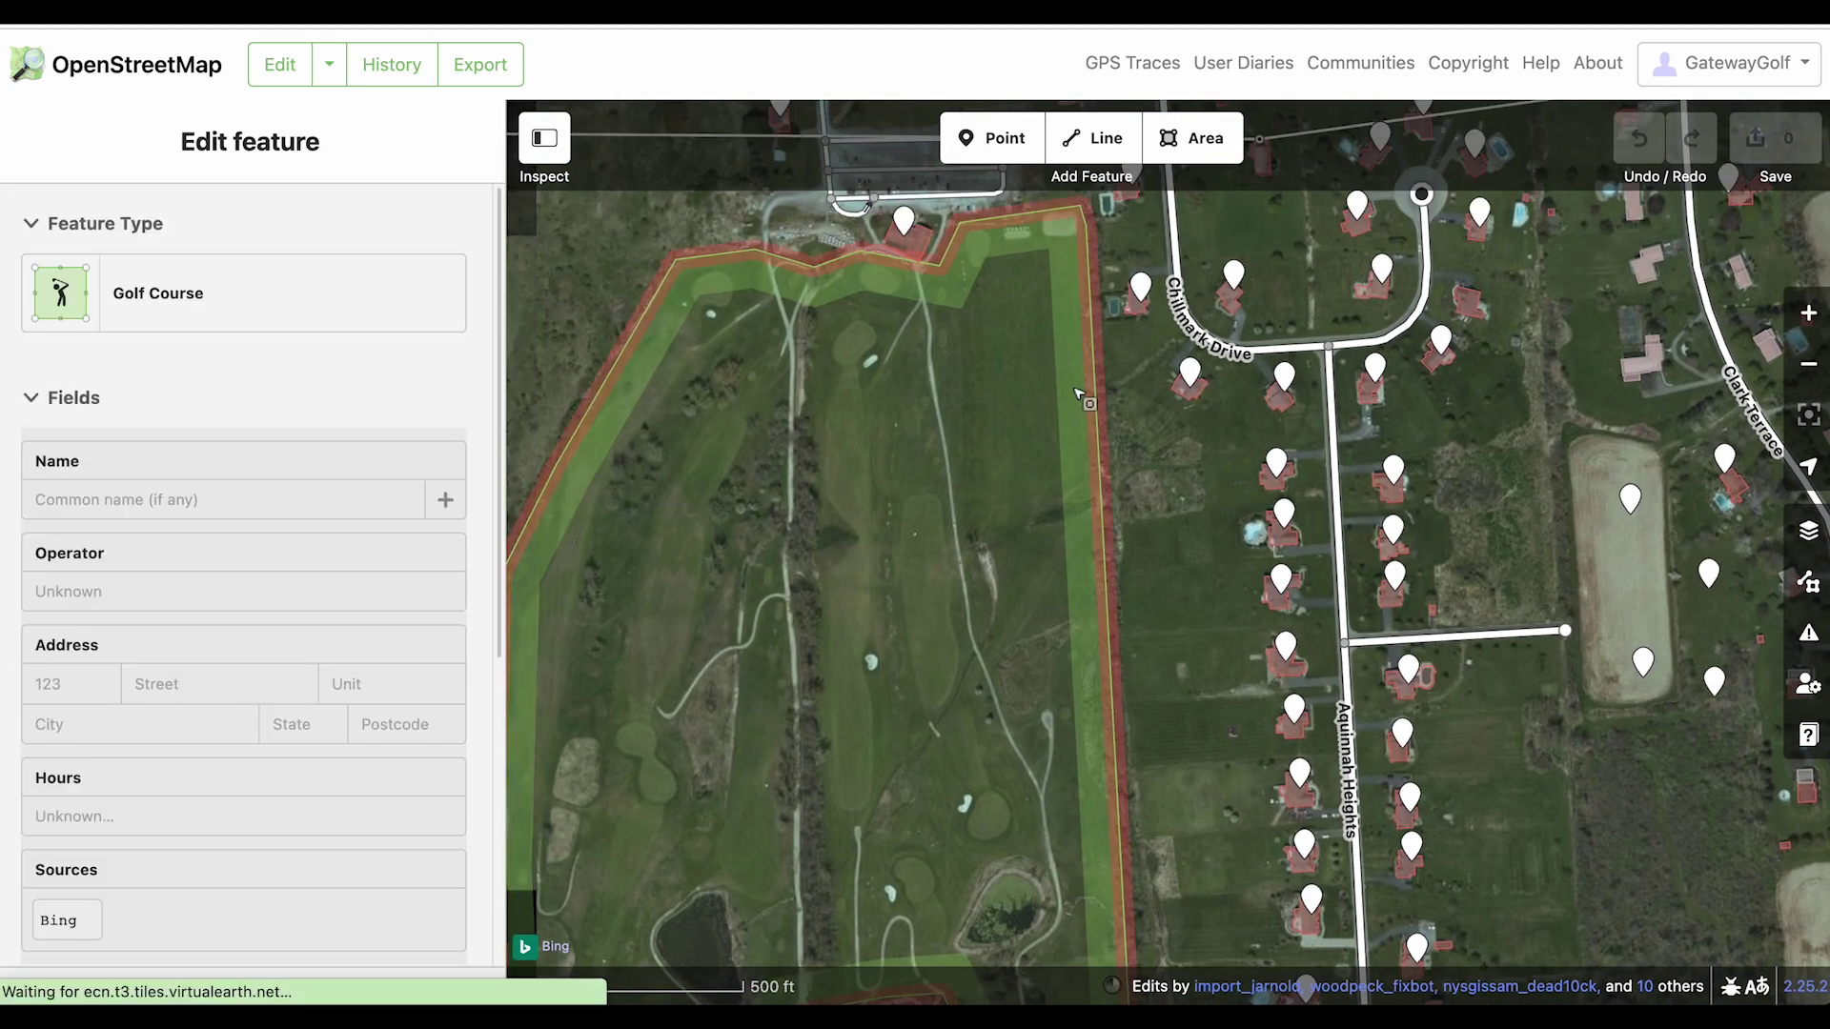
Switch to Photoshop to check hole 1 on the course map, and return to the OpenStreetMap editor to locate it on the imagery
key(super+Tab)
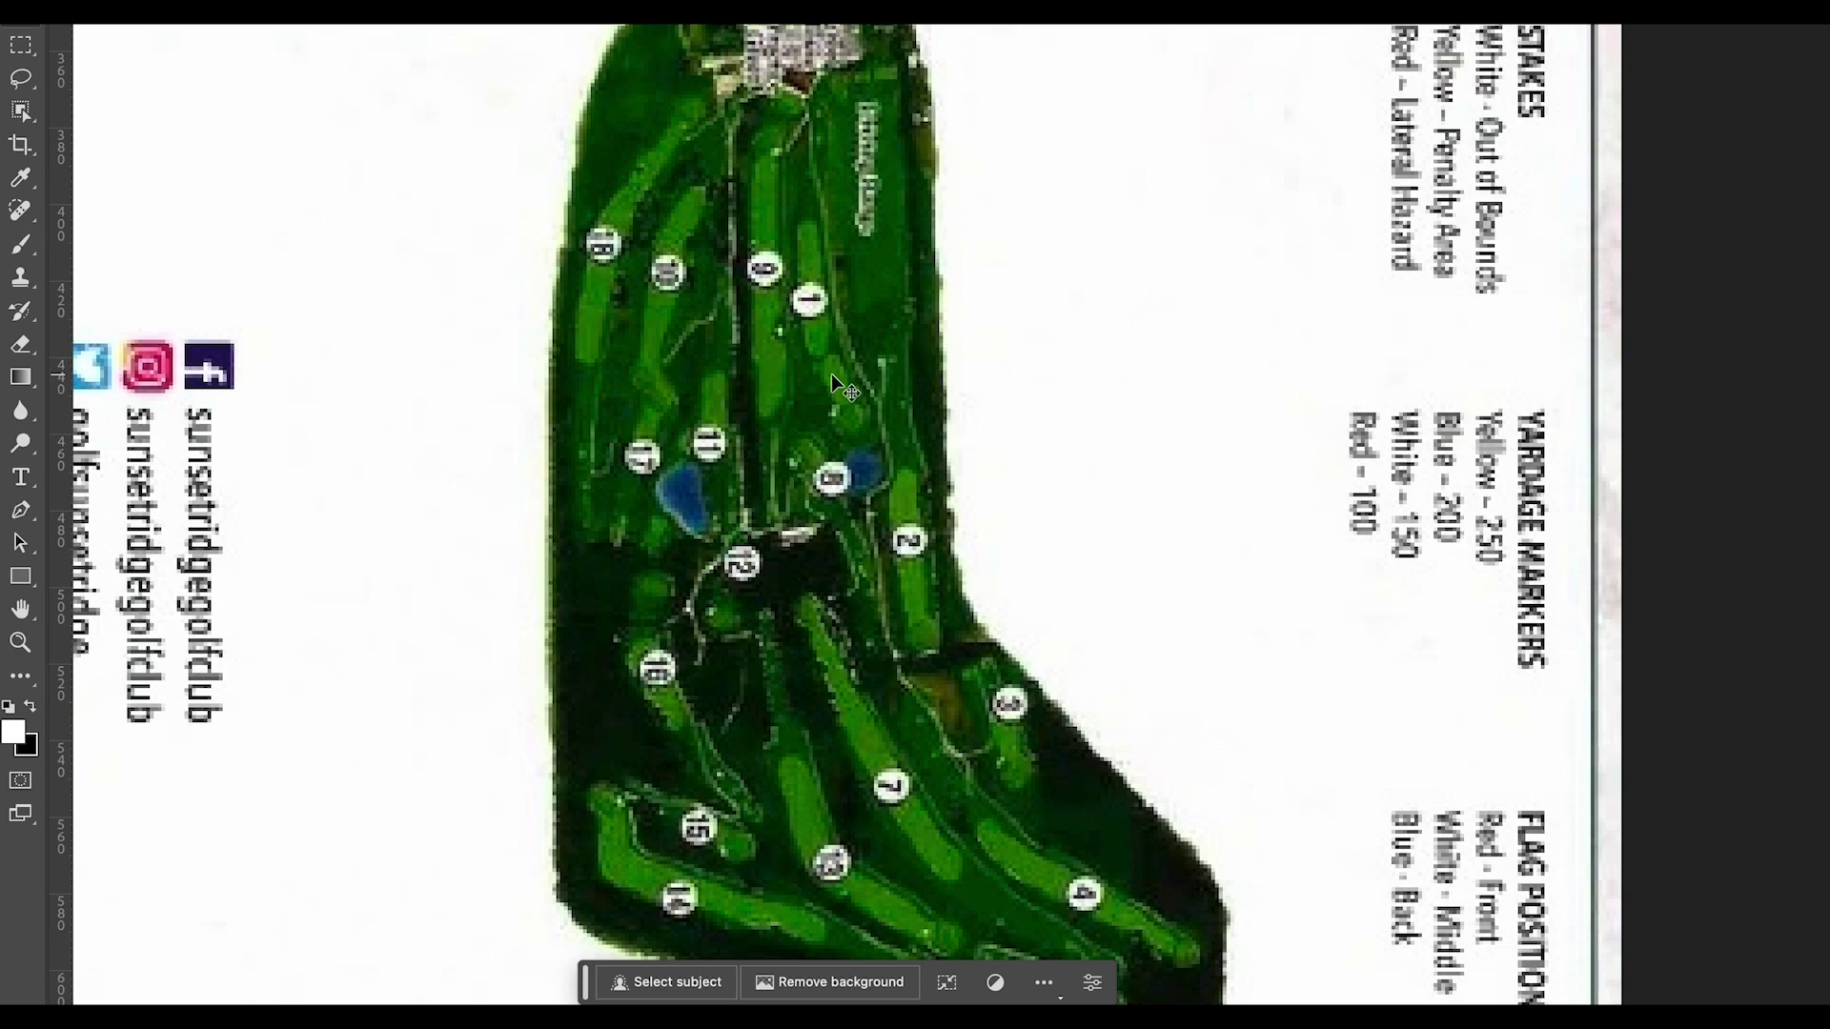
key(alt+Tab)
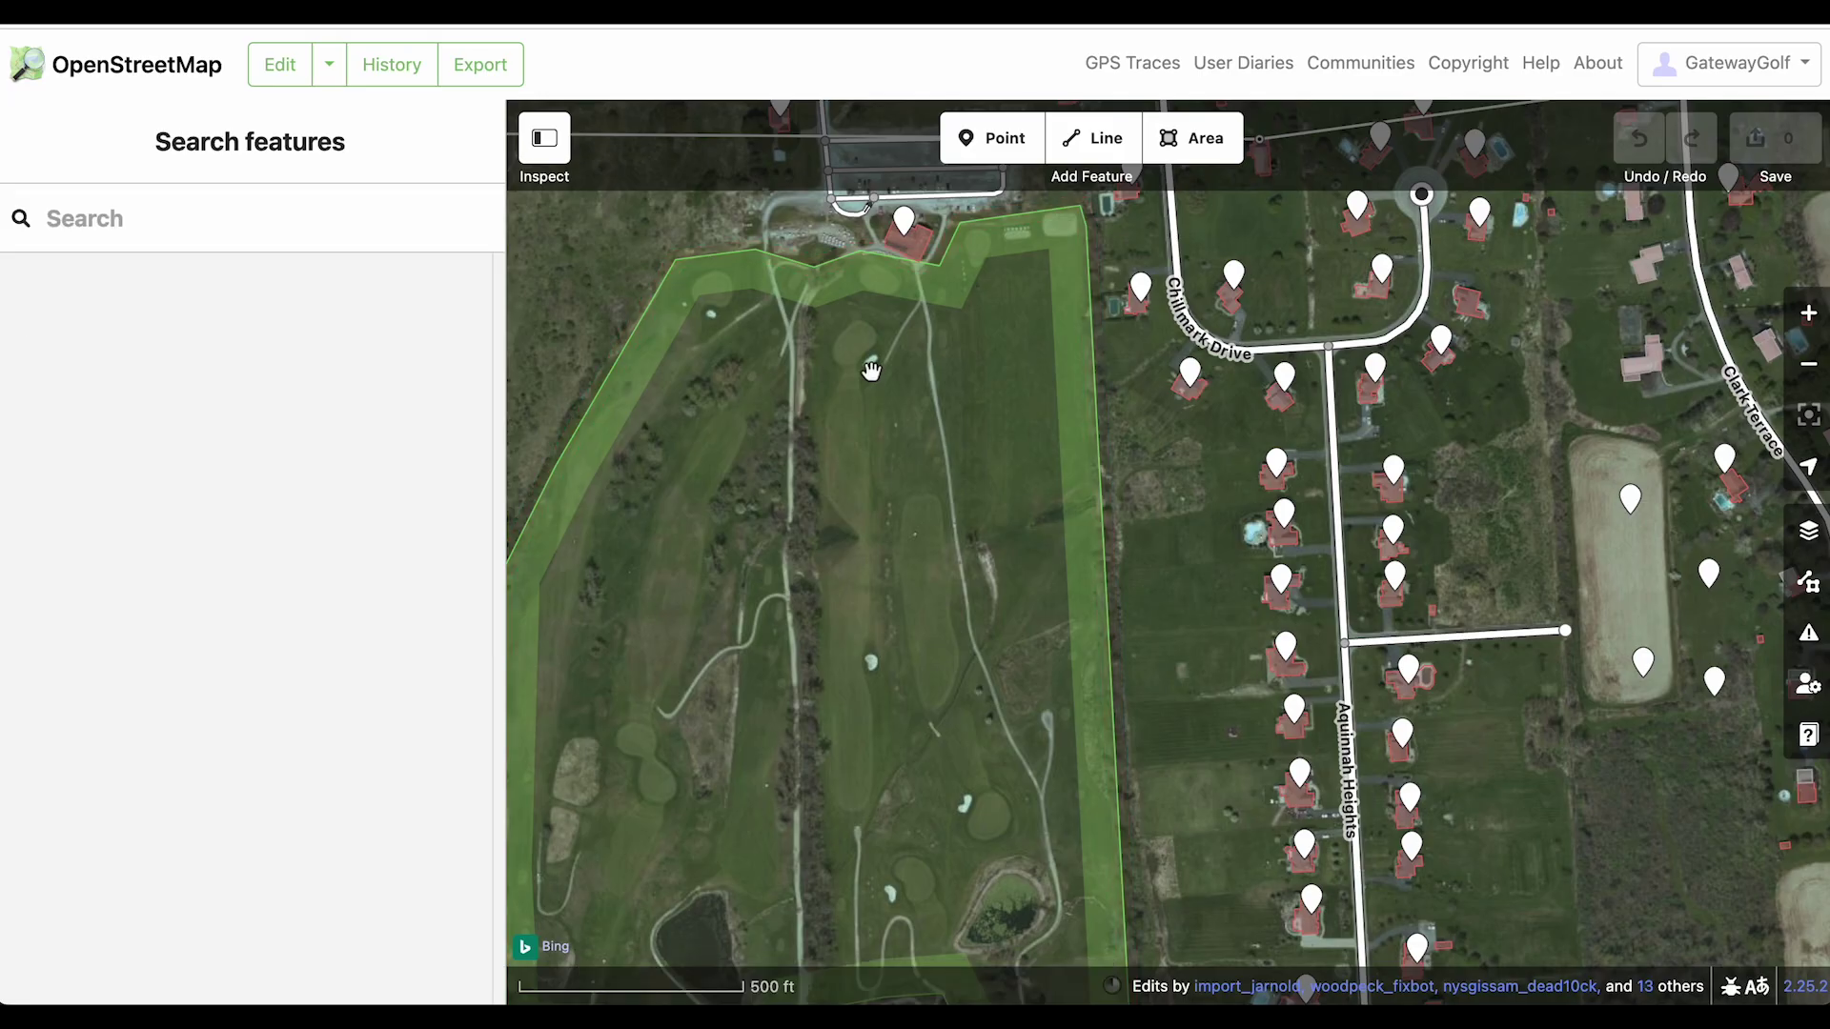
scroll(886, 428, down, 2)
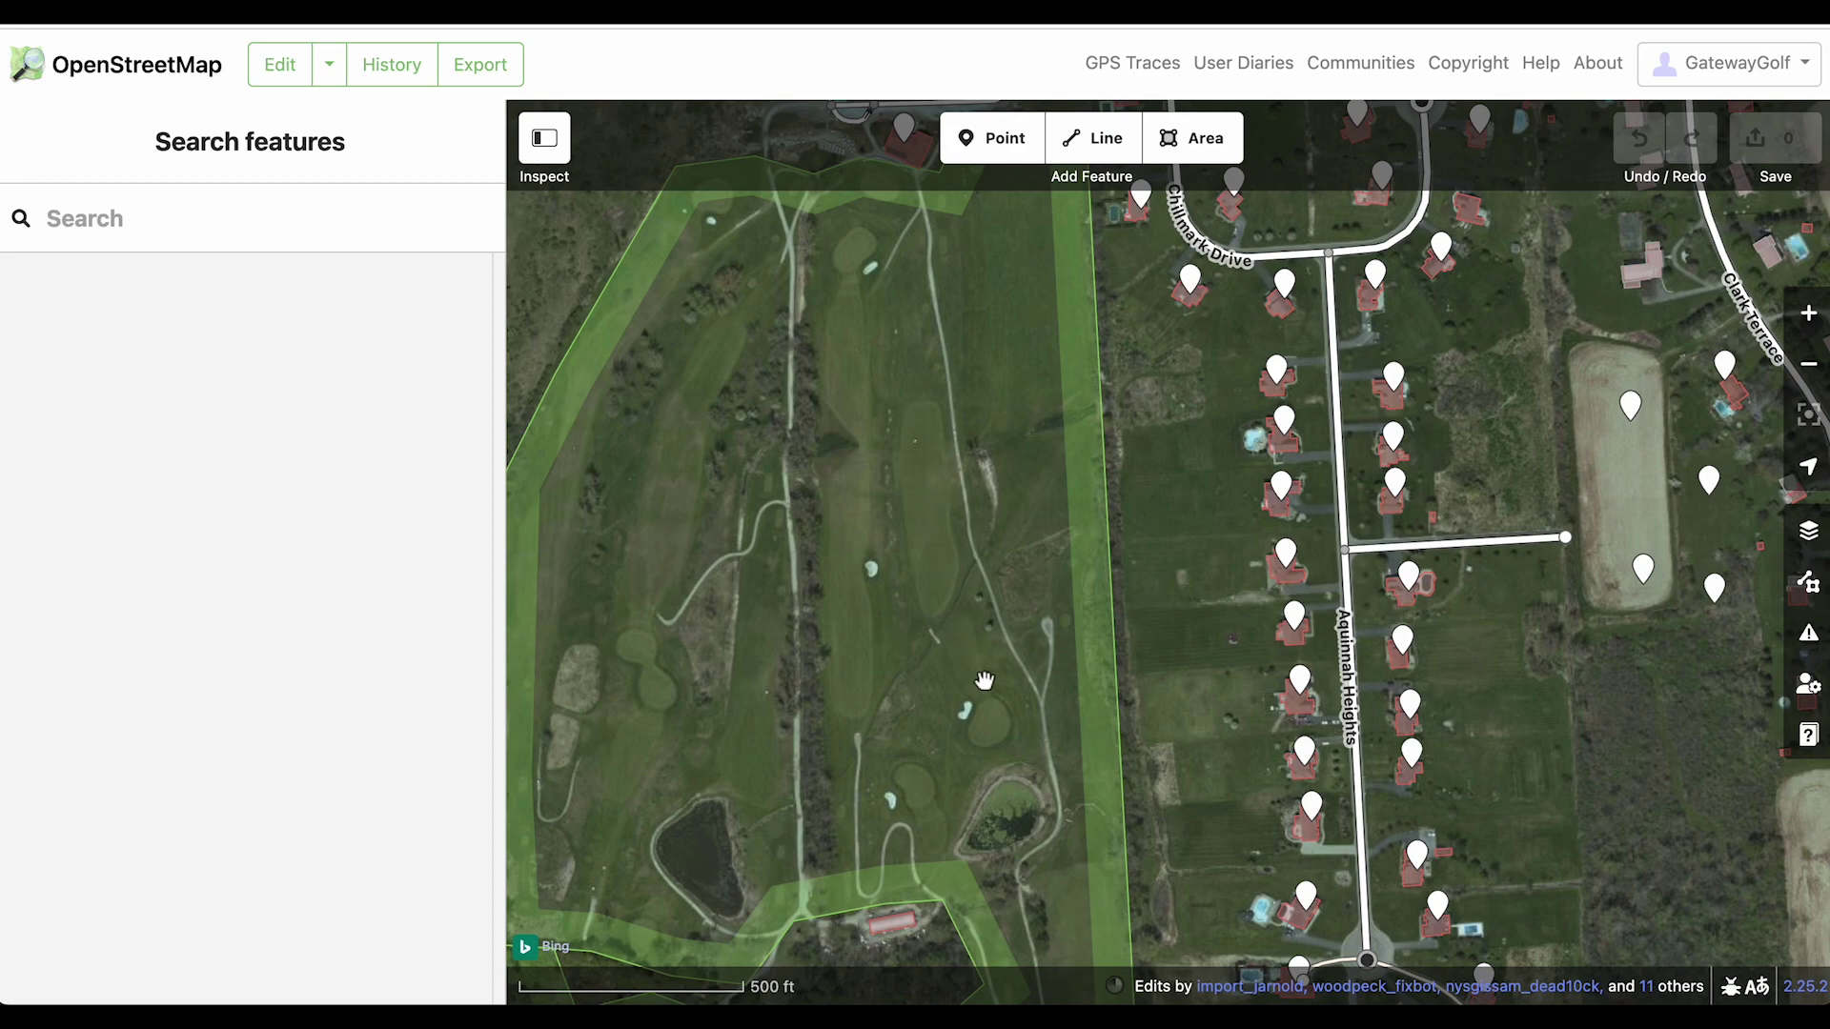
click(929, 465)
drag(929, 465, 906, 344)
scroll(903, 336, up, 1)
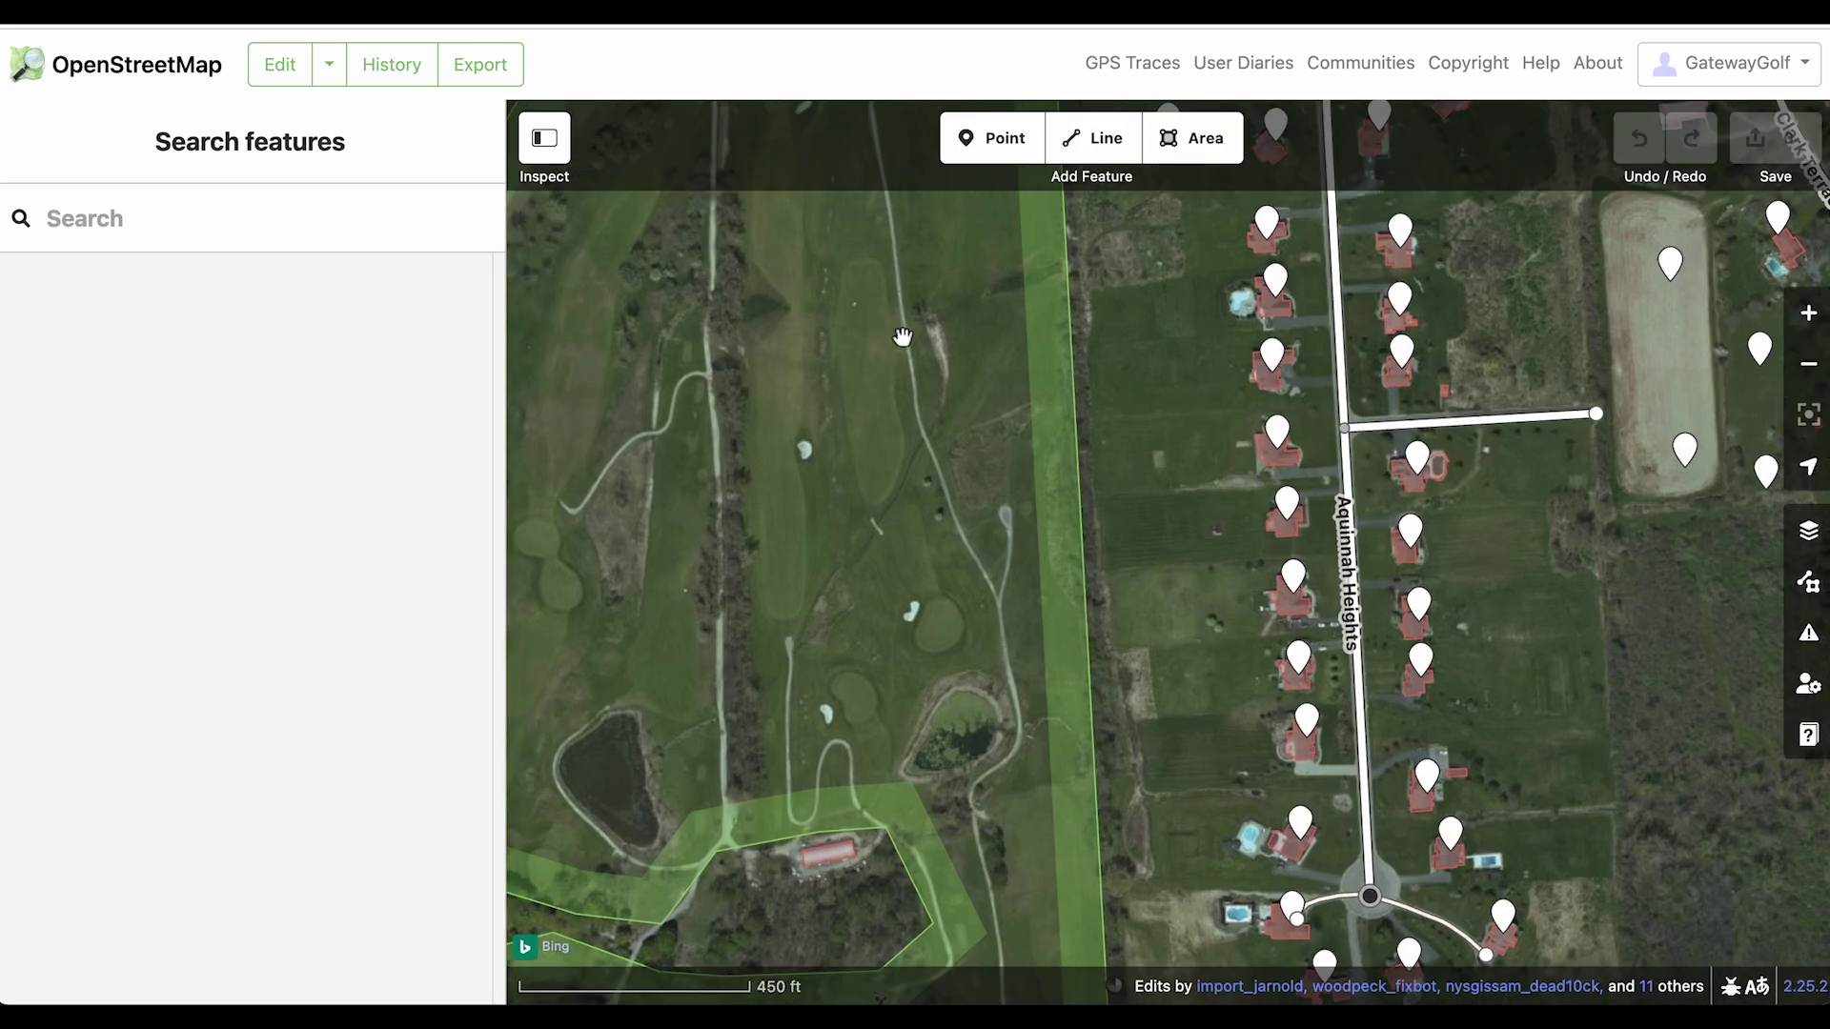
Begin an area for the hole 1 fairway west of the cart path, tracing its north end and the upper east edge
scroll(902, 336, up, 5)
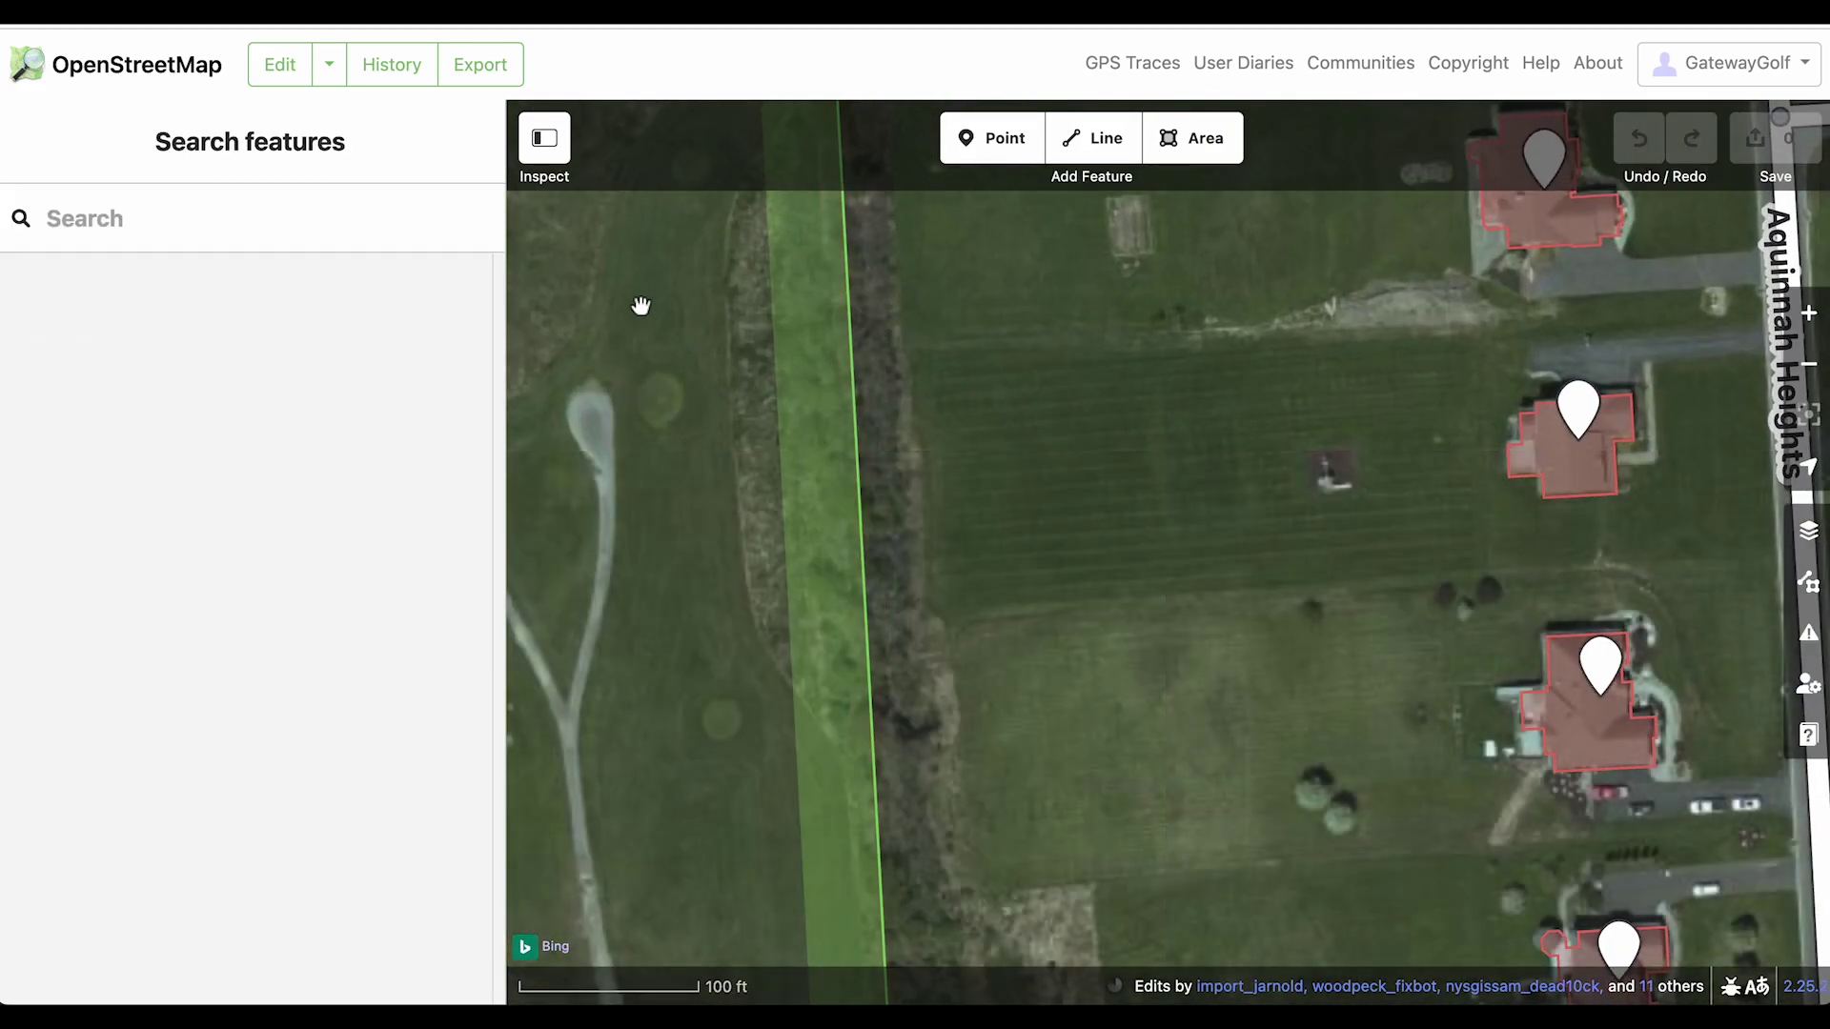
drag(637, 302, 1003, 469)
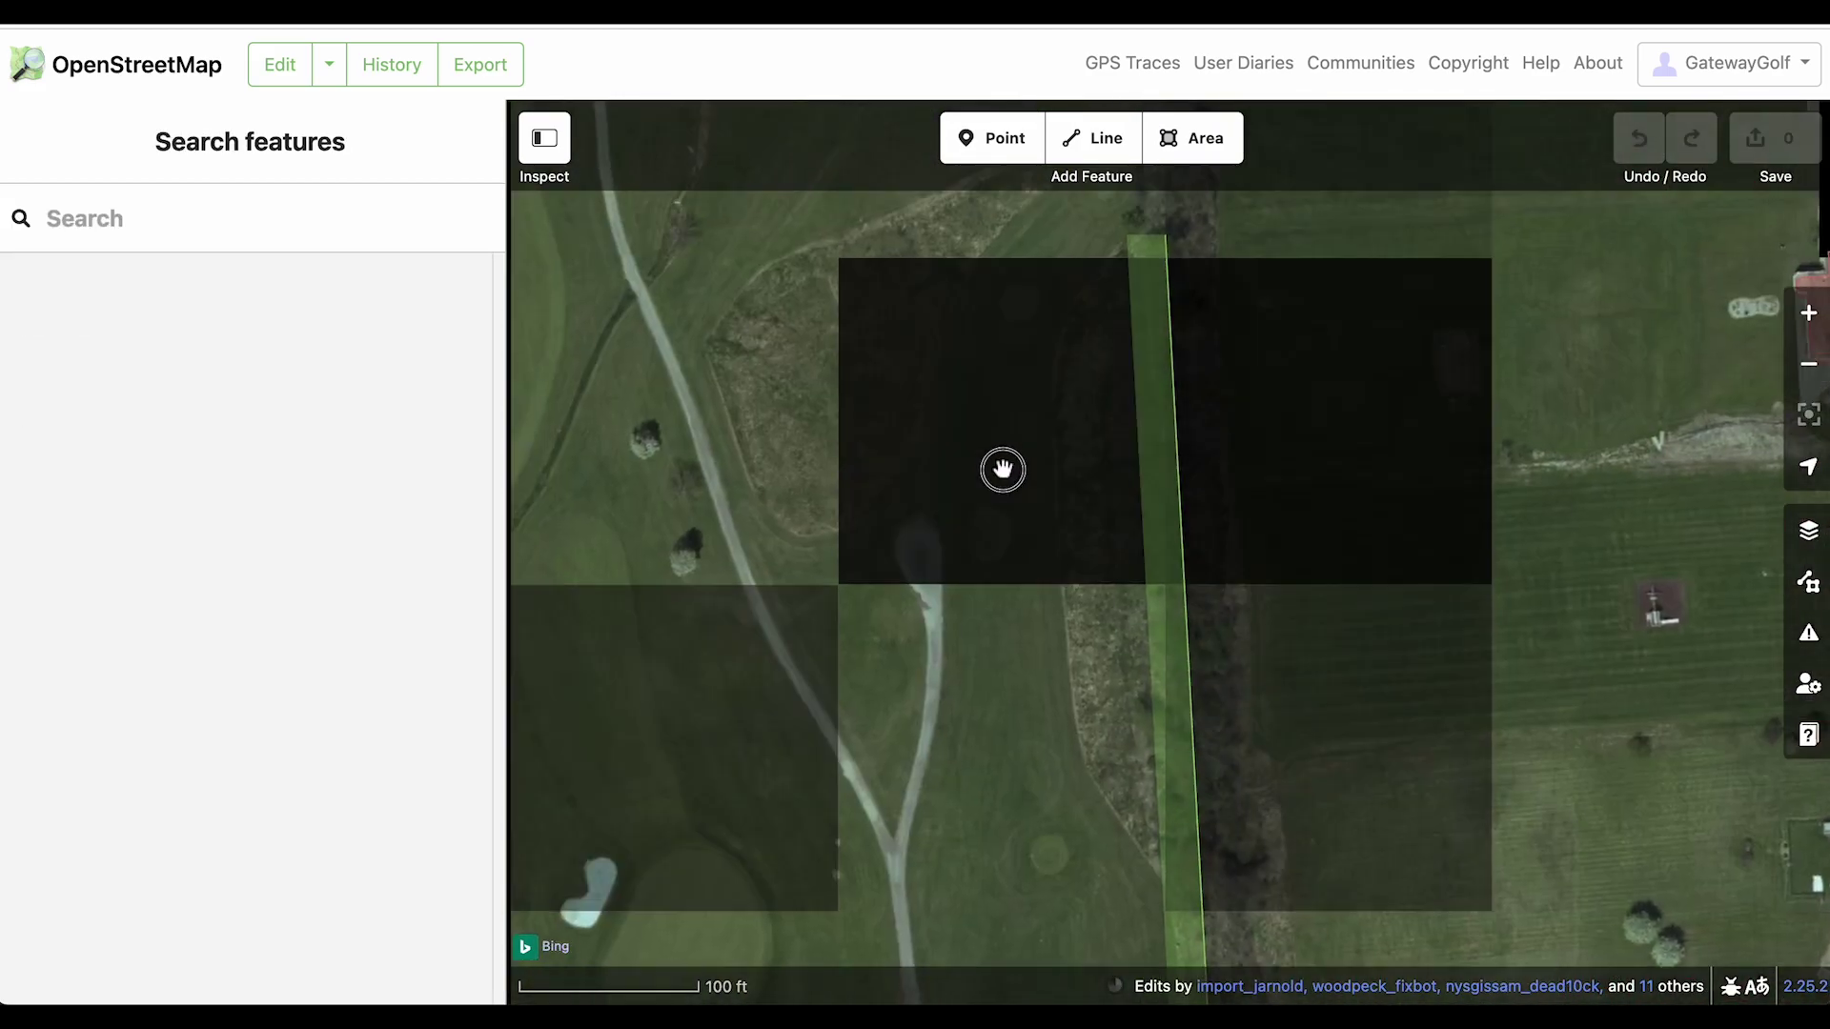
drag(756, 277, 1038, 514)
drag(735, 409, 964, 590)
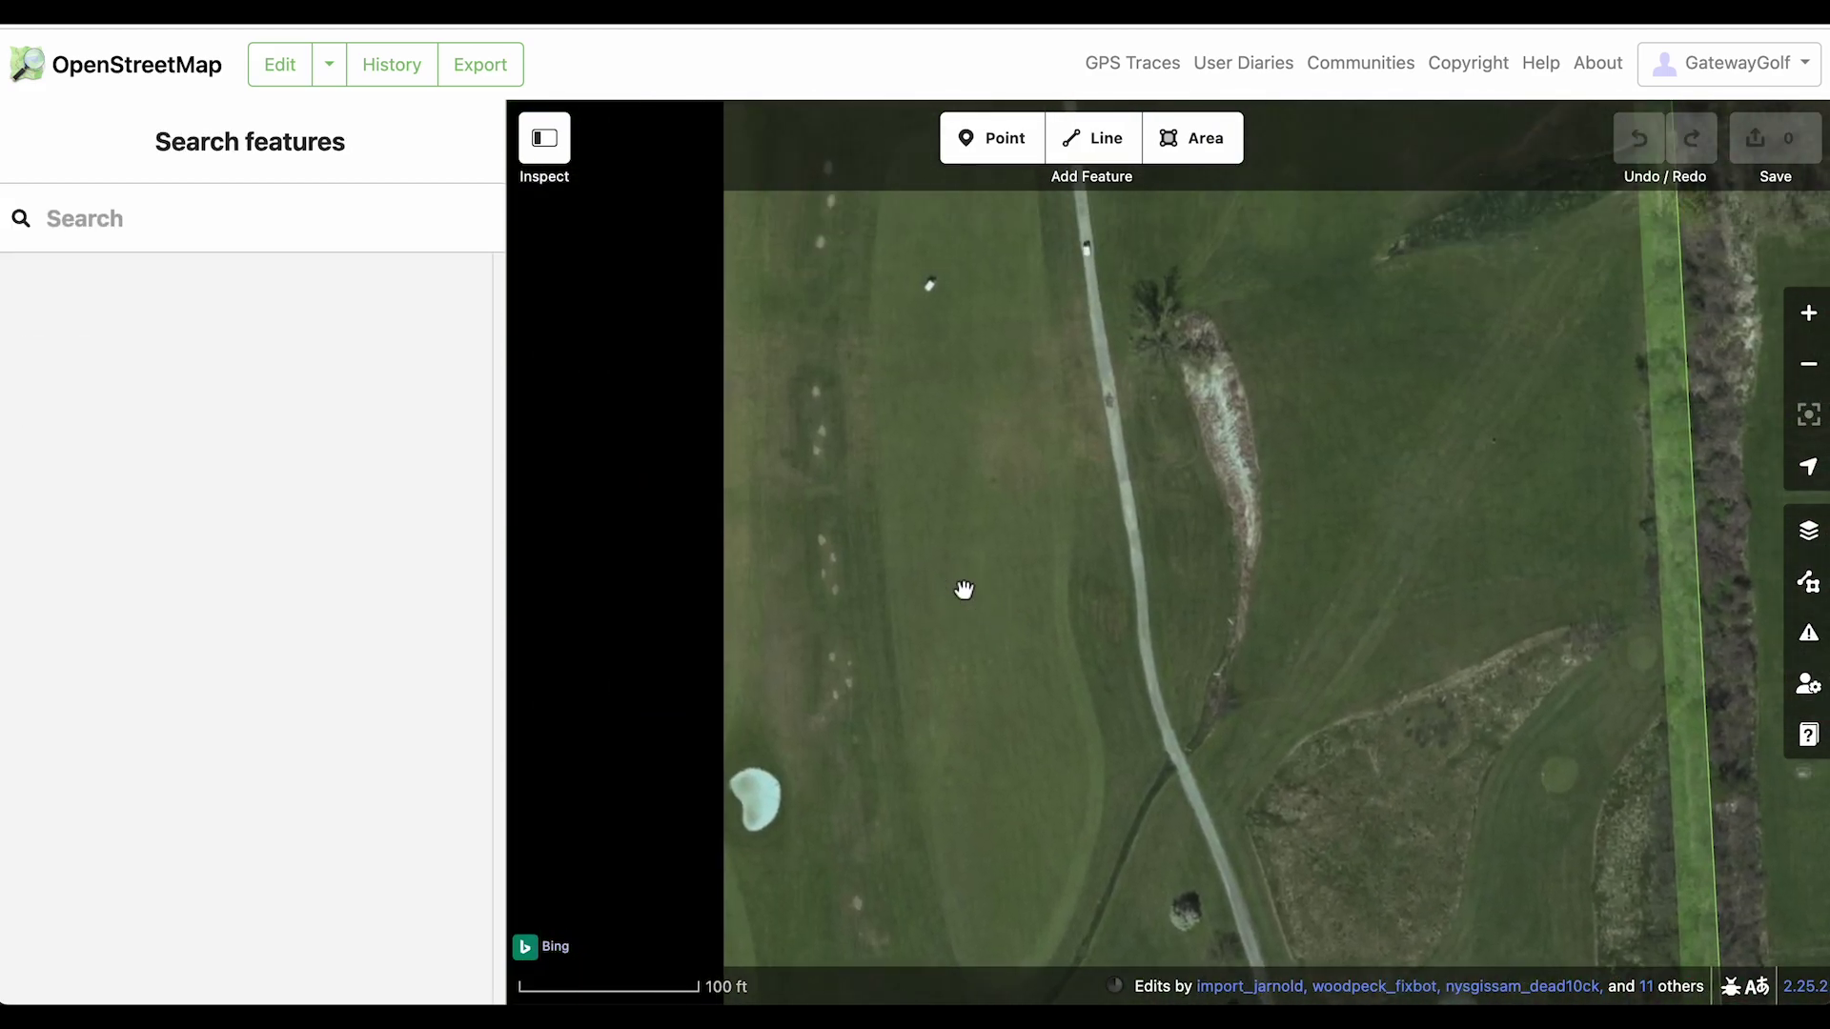
drag(886, 539, 948, 613)
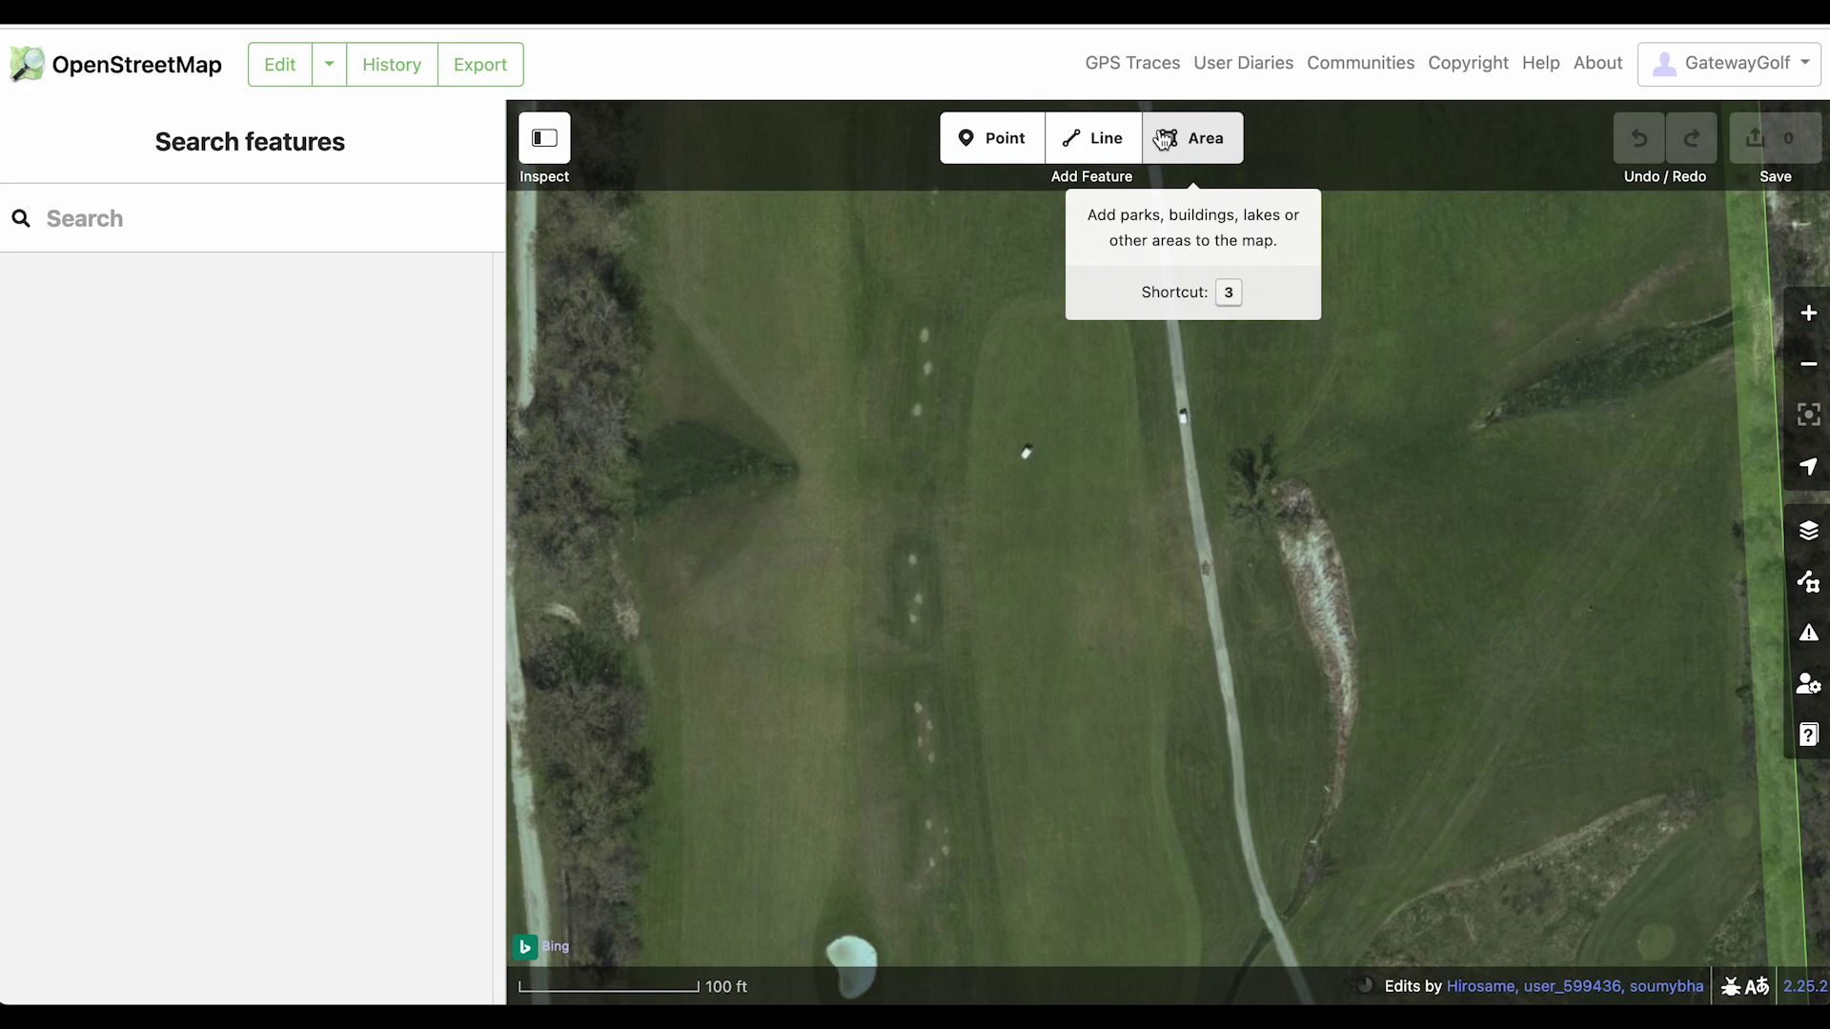
click(1165, 139)
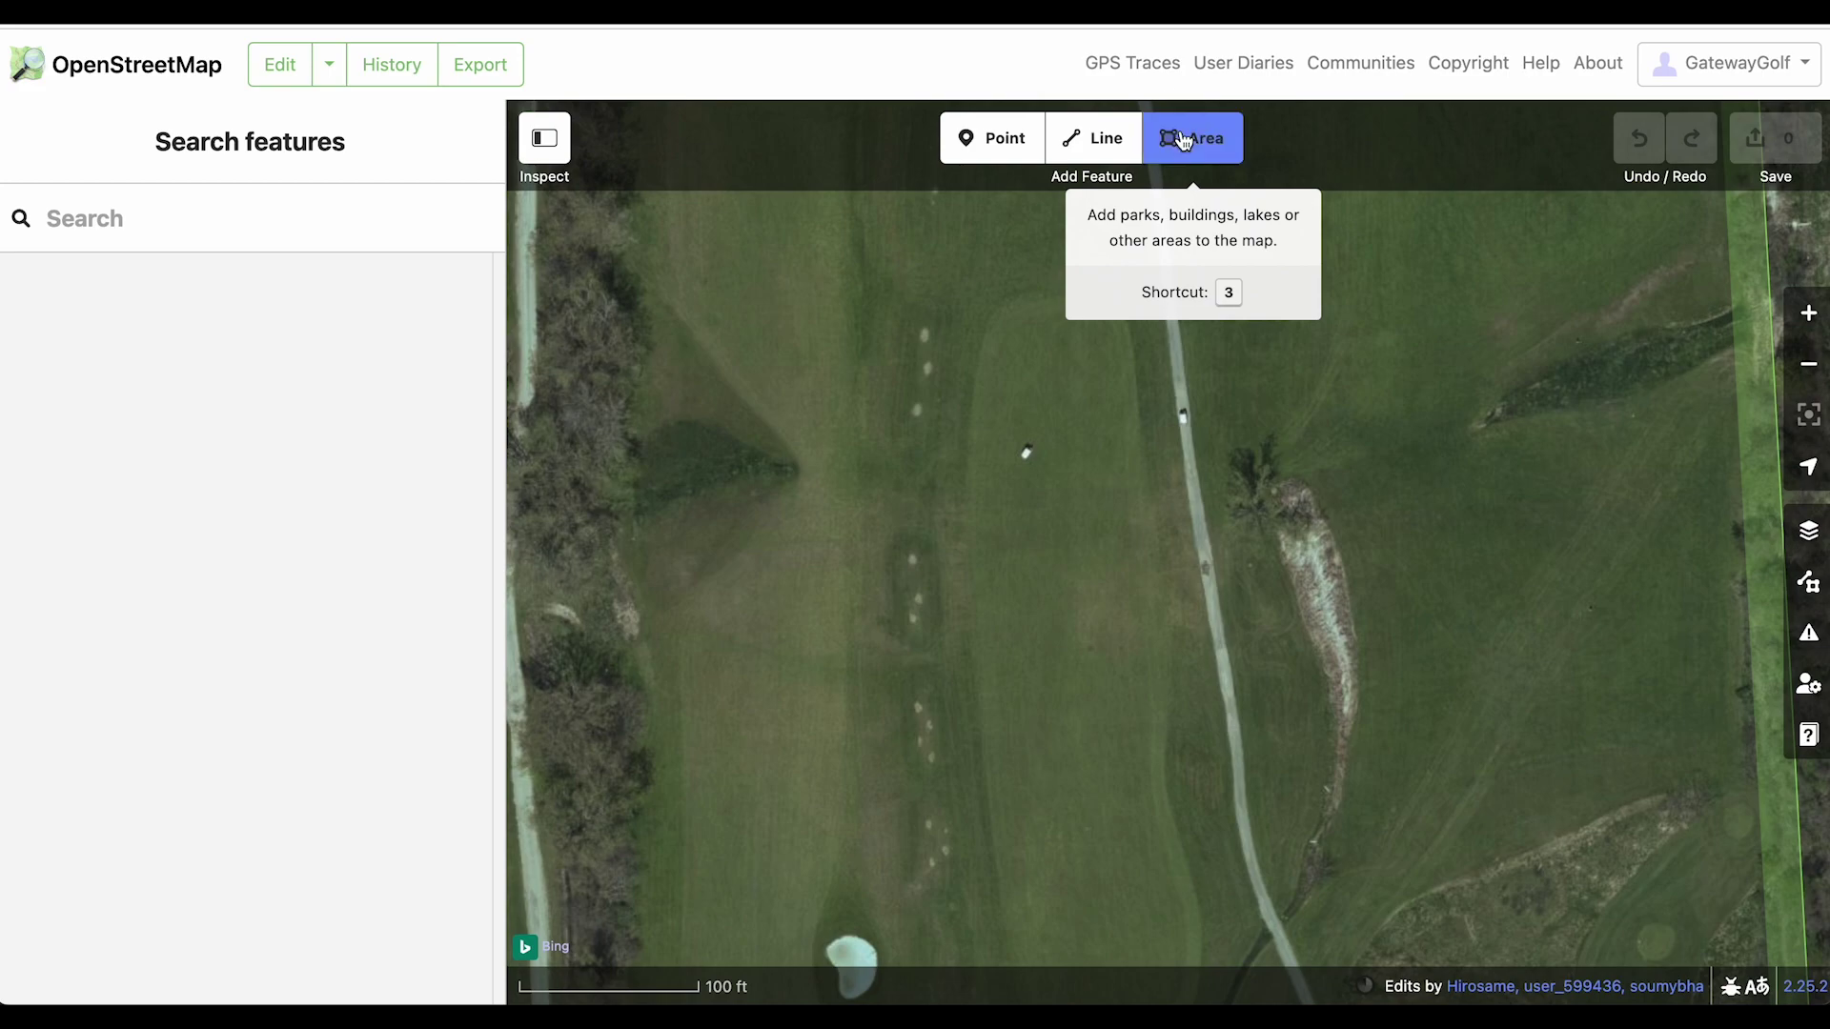
click(1058, 295)
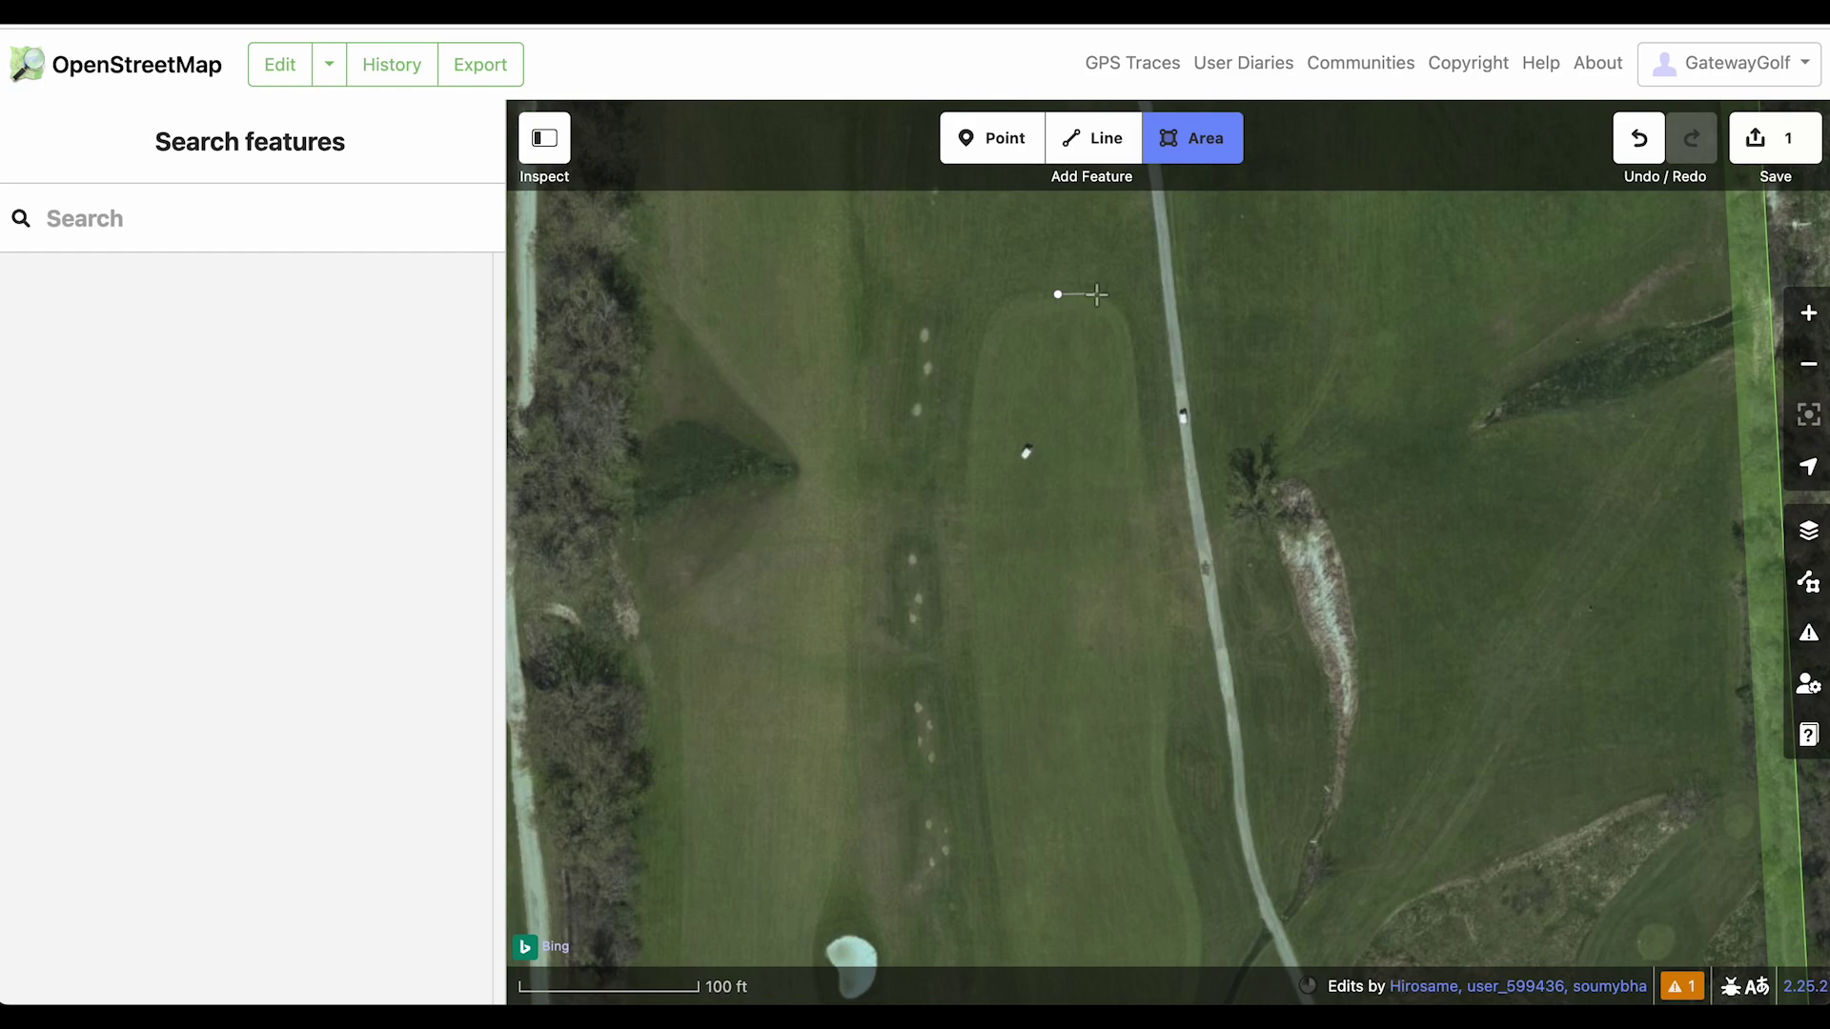
click(1090, 295)
click(1121, 310)
click(1139, 352)
click(1147, 440)
click(1164, 529)
click(1169, 567)
click(1169, 616)
click(1168, 677)
click(1163, 729)
click(1165, 762)
Continue the fairway outline along the curved lower east edge to just short of the ditch
drag(1165, 762, 1001, 266)
click(1003, 309)
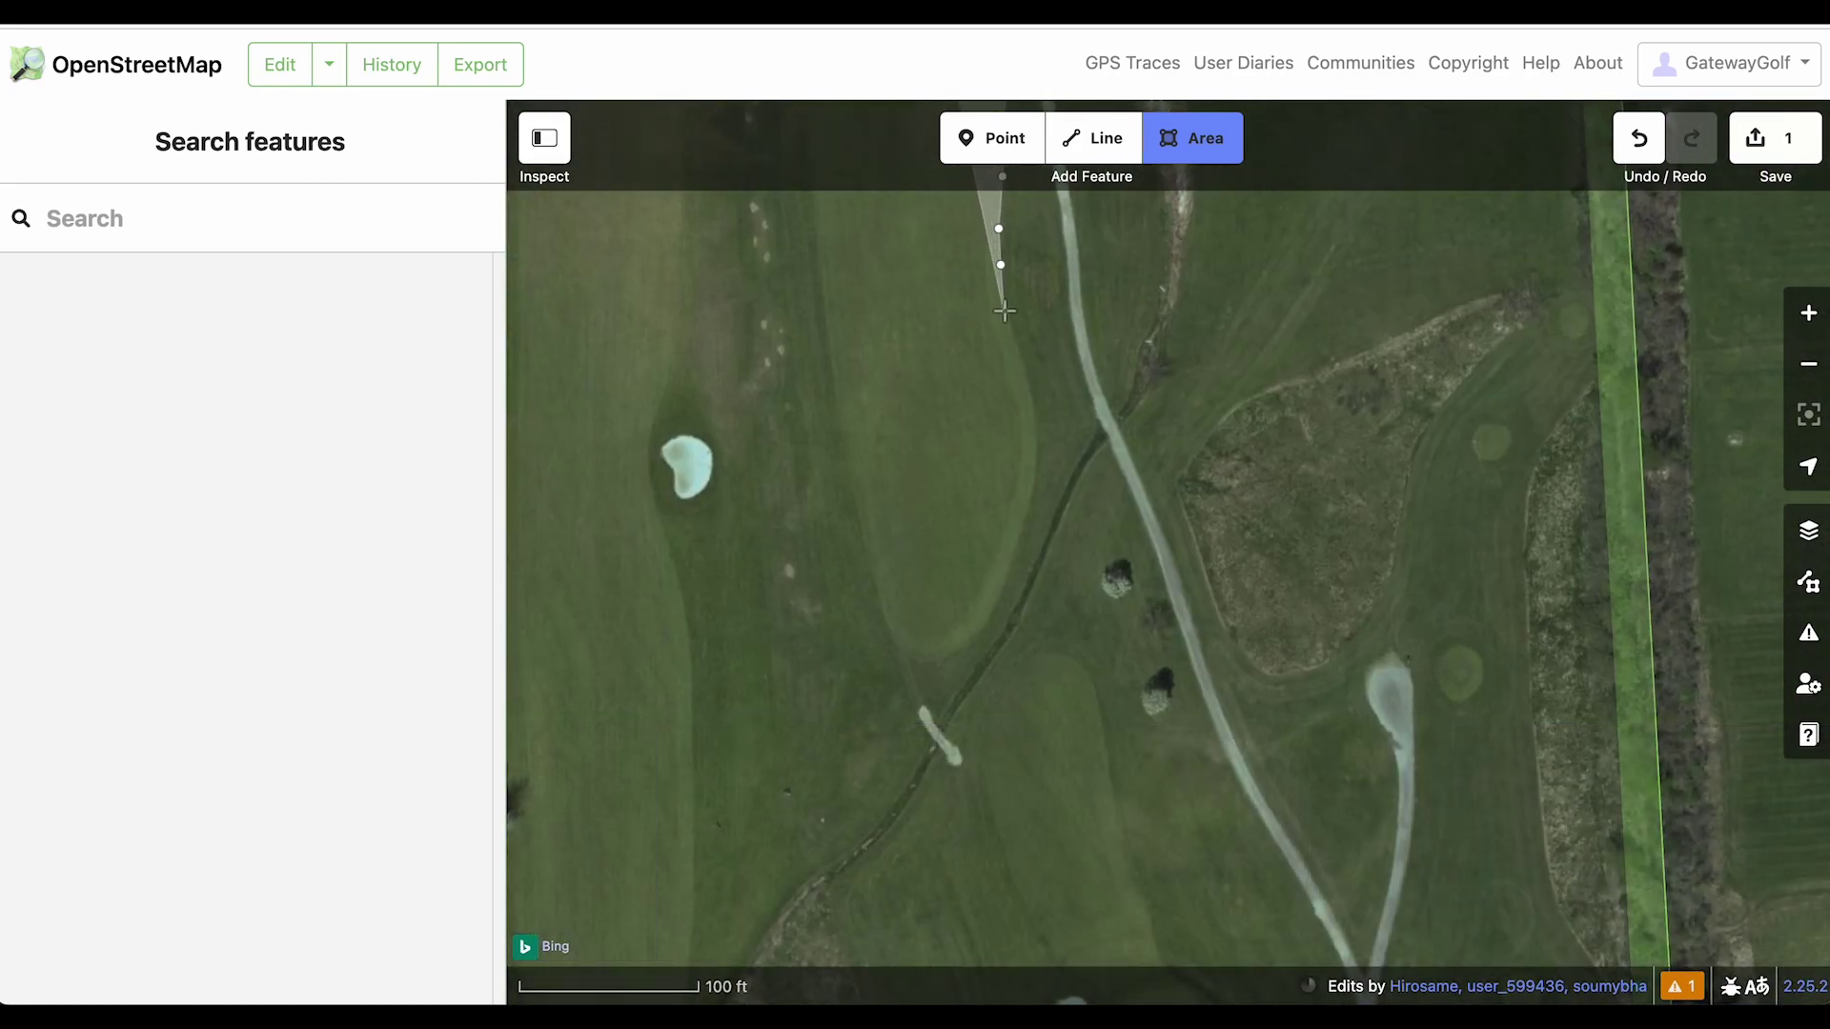
click(1020, 370)
click(1031, 409)
click(1033, 444)
click(1031, 472)
click(1021, 514)
click(1010, 555)
click(990, 596)
click(971, 642)
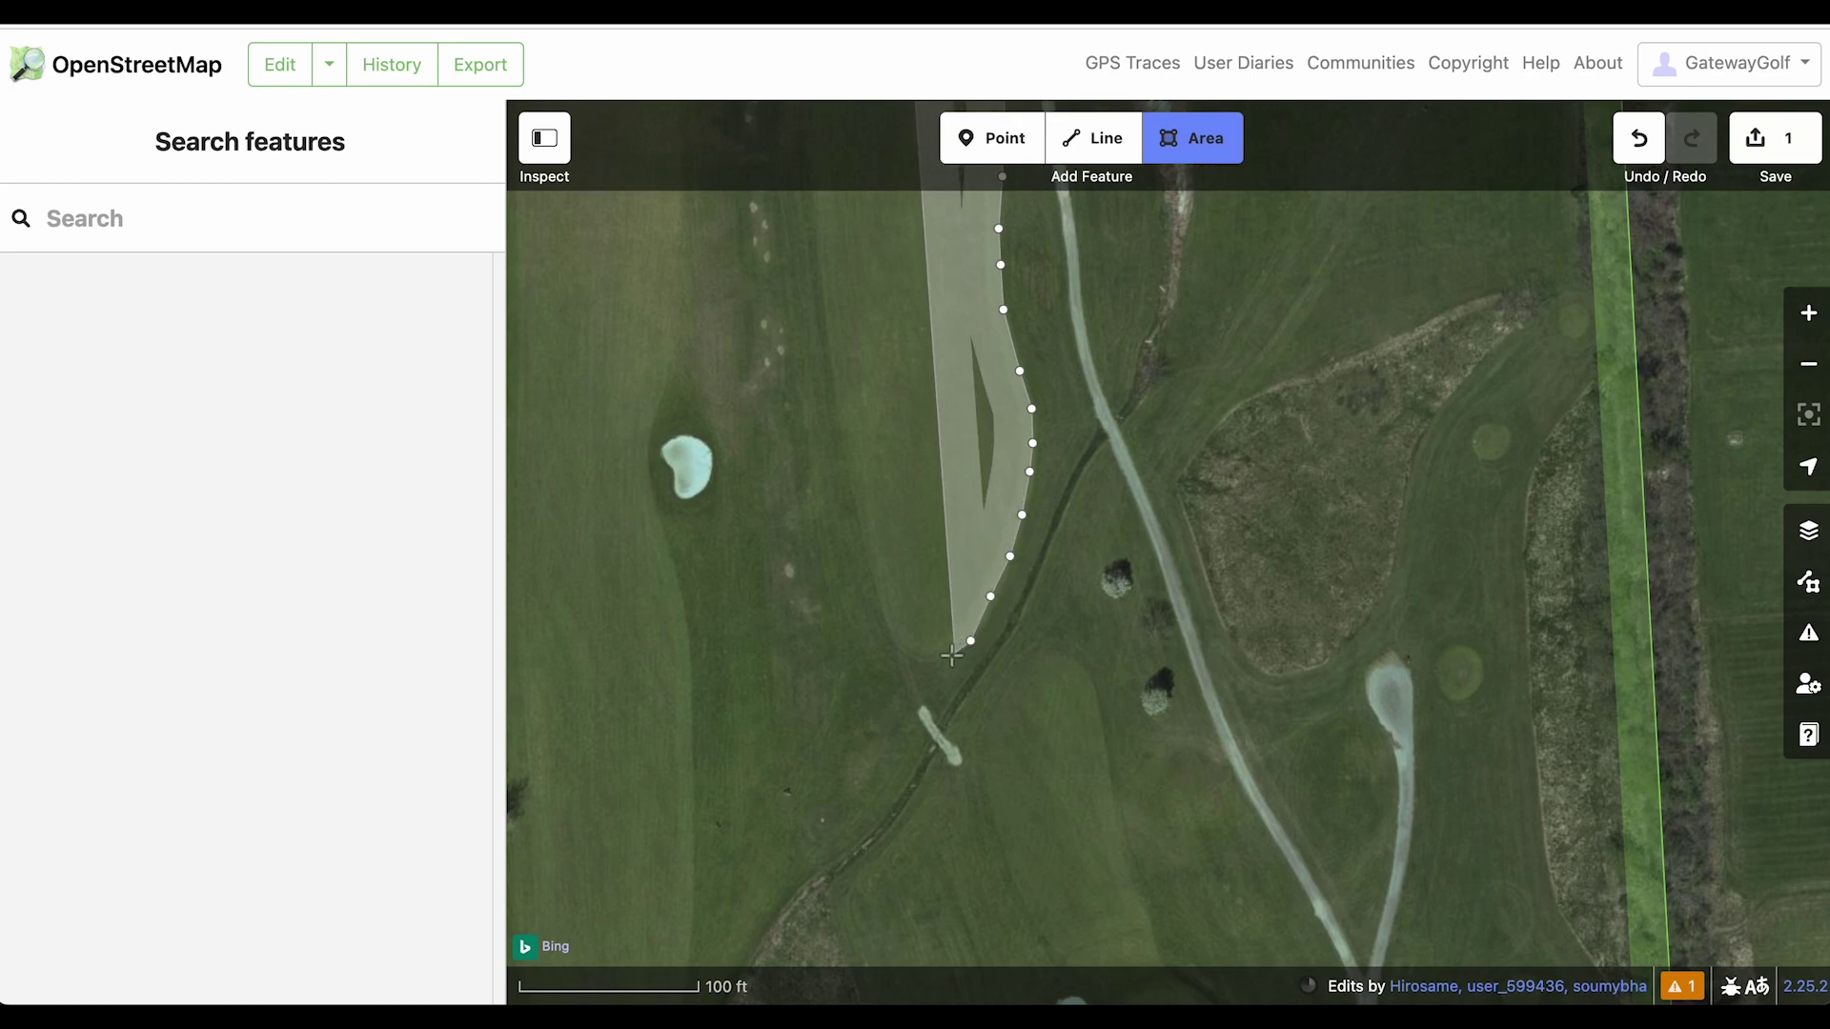
Trace the fairway outline around its rounded south end and up the lower west edge
click(941, 656)
click(914, 657)
click(895, 646)
click(884, 617)
click(858, 520)
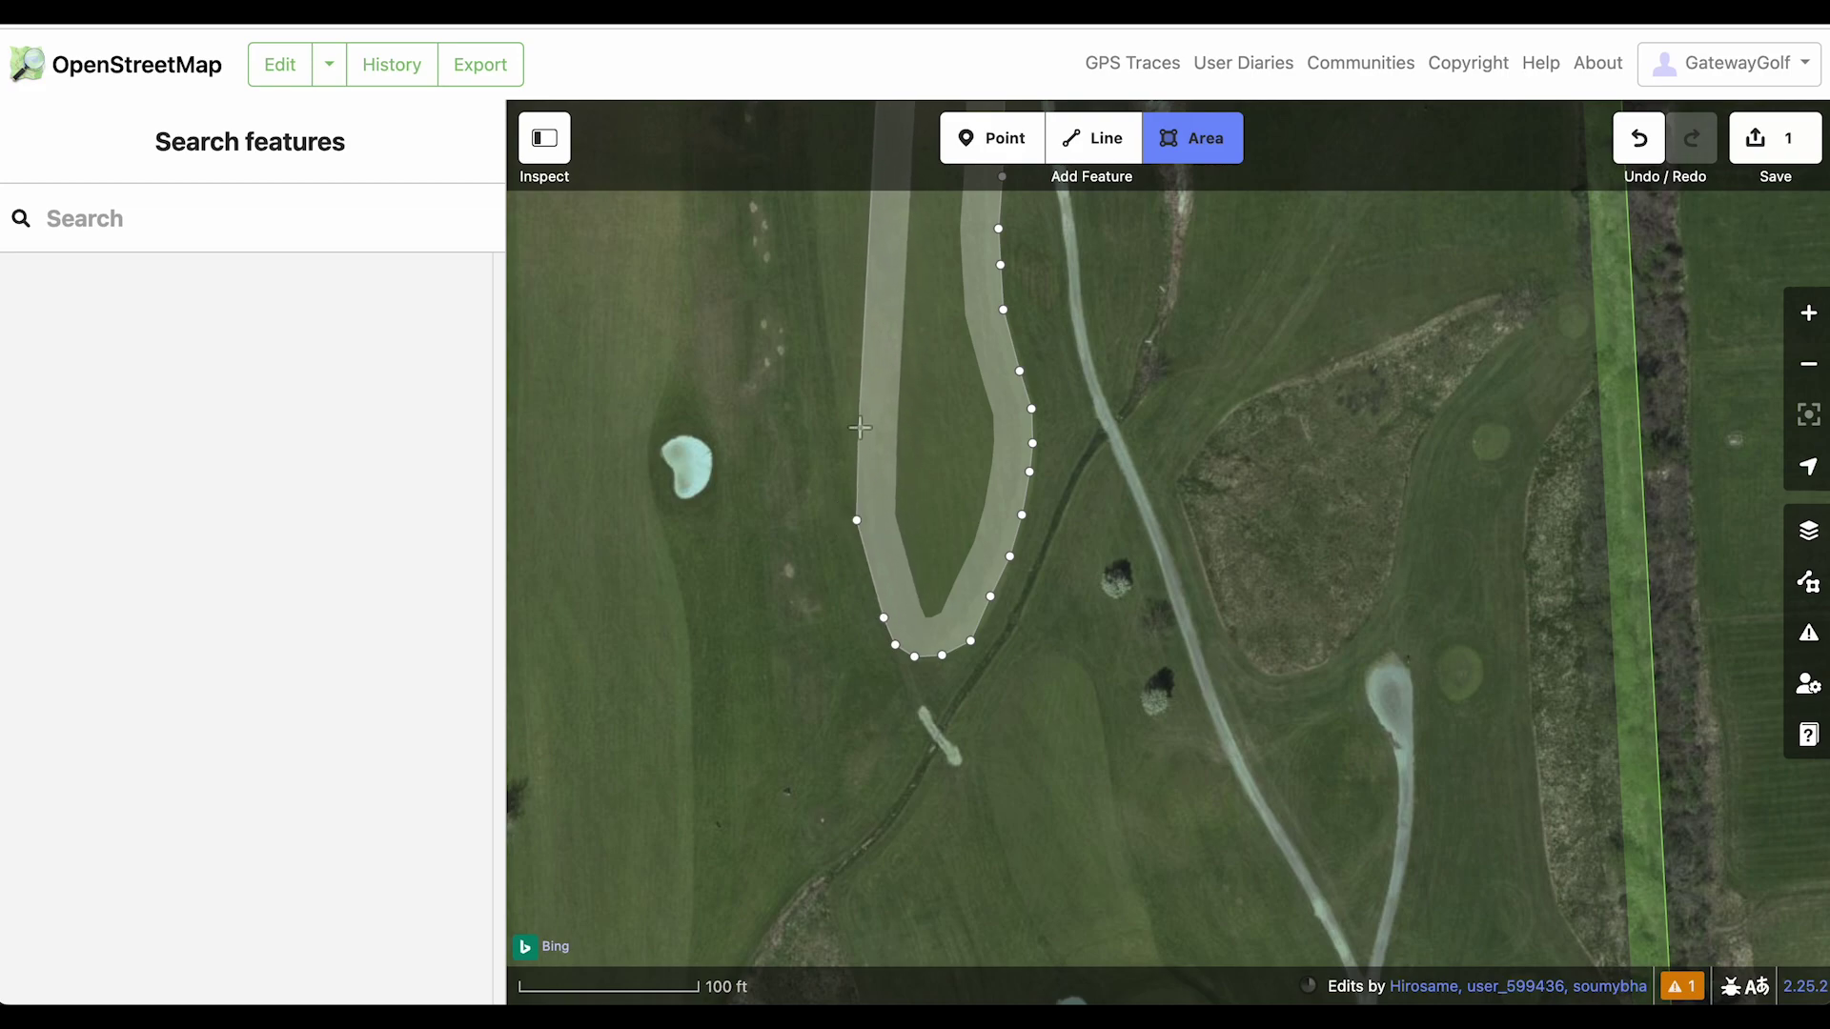
click(825, 368)
Trace the upper west edge and northwest corner of the fairway, and close the area at its starting point
drag(846, 350, 966, 707)
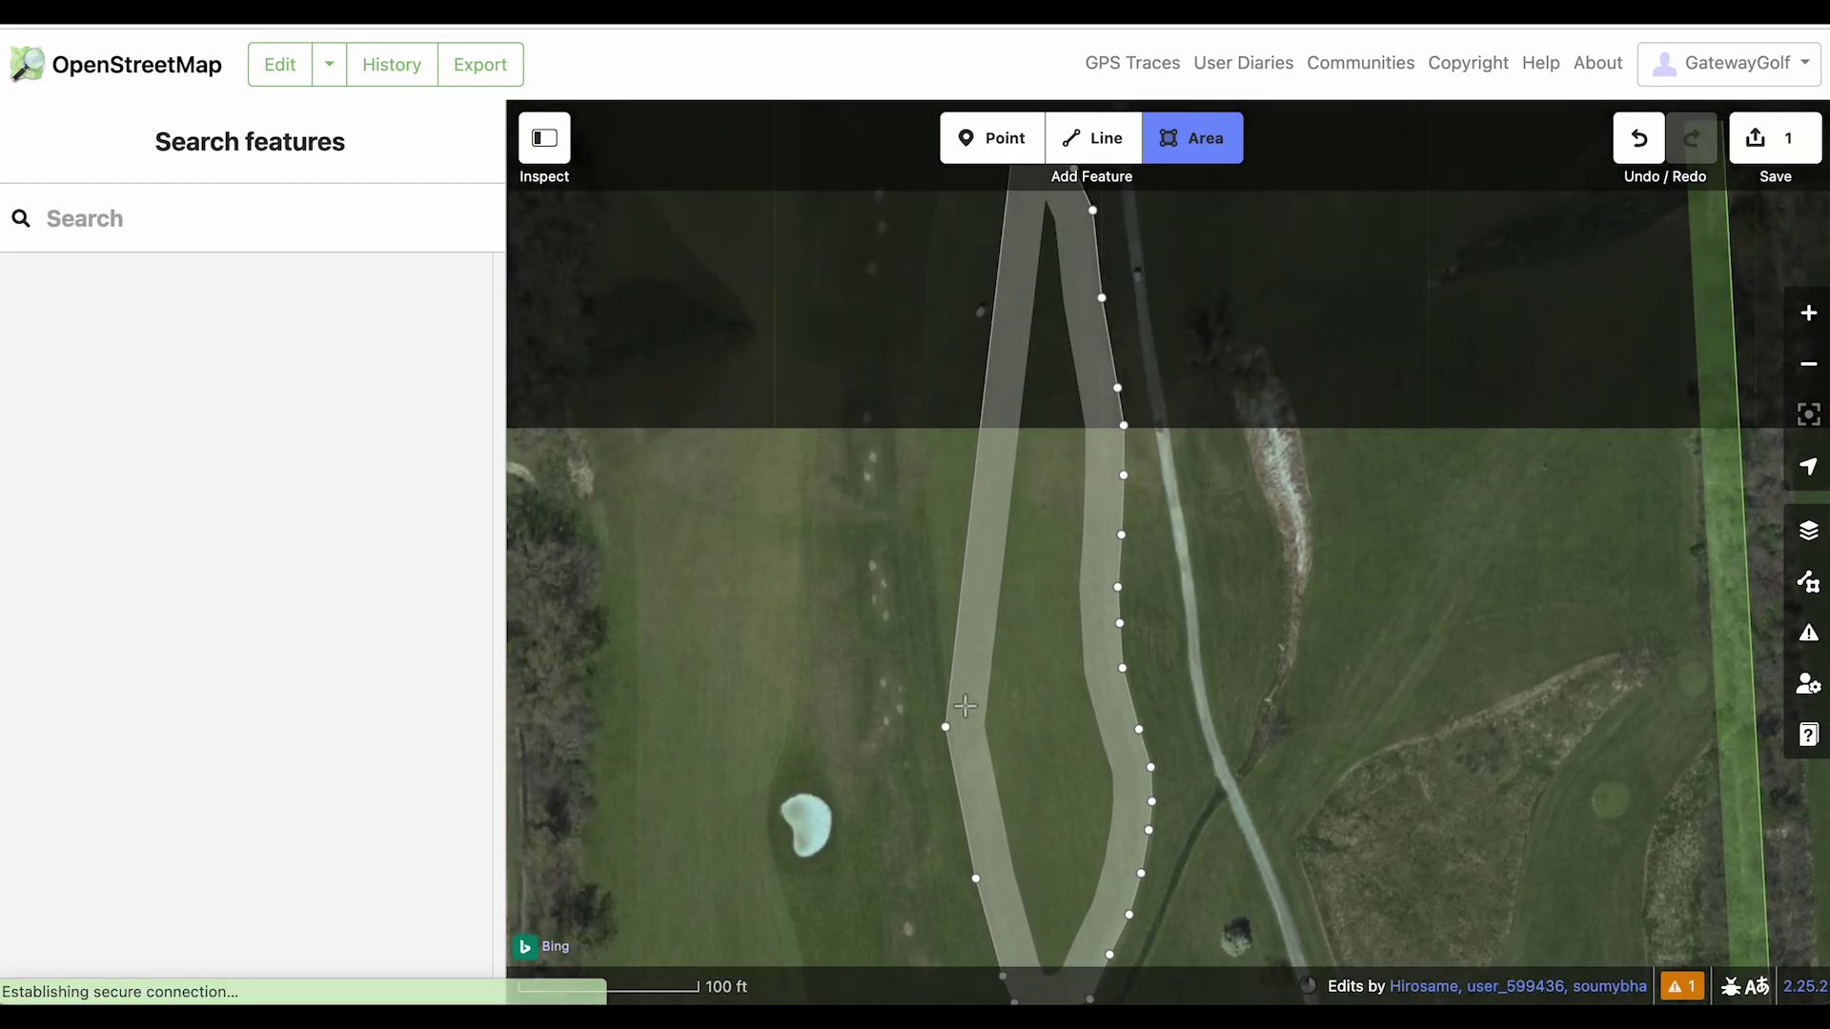
click(932, 567)
click(923, 462)
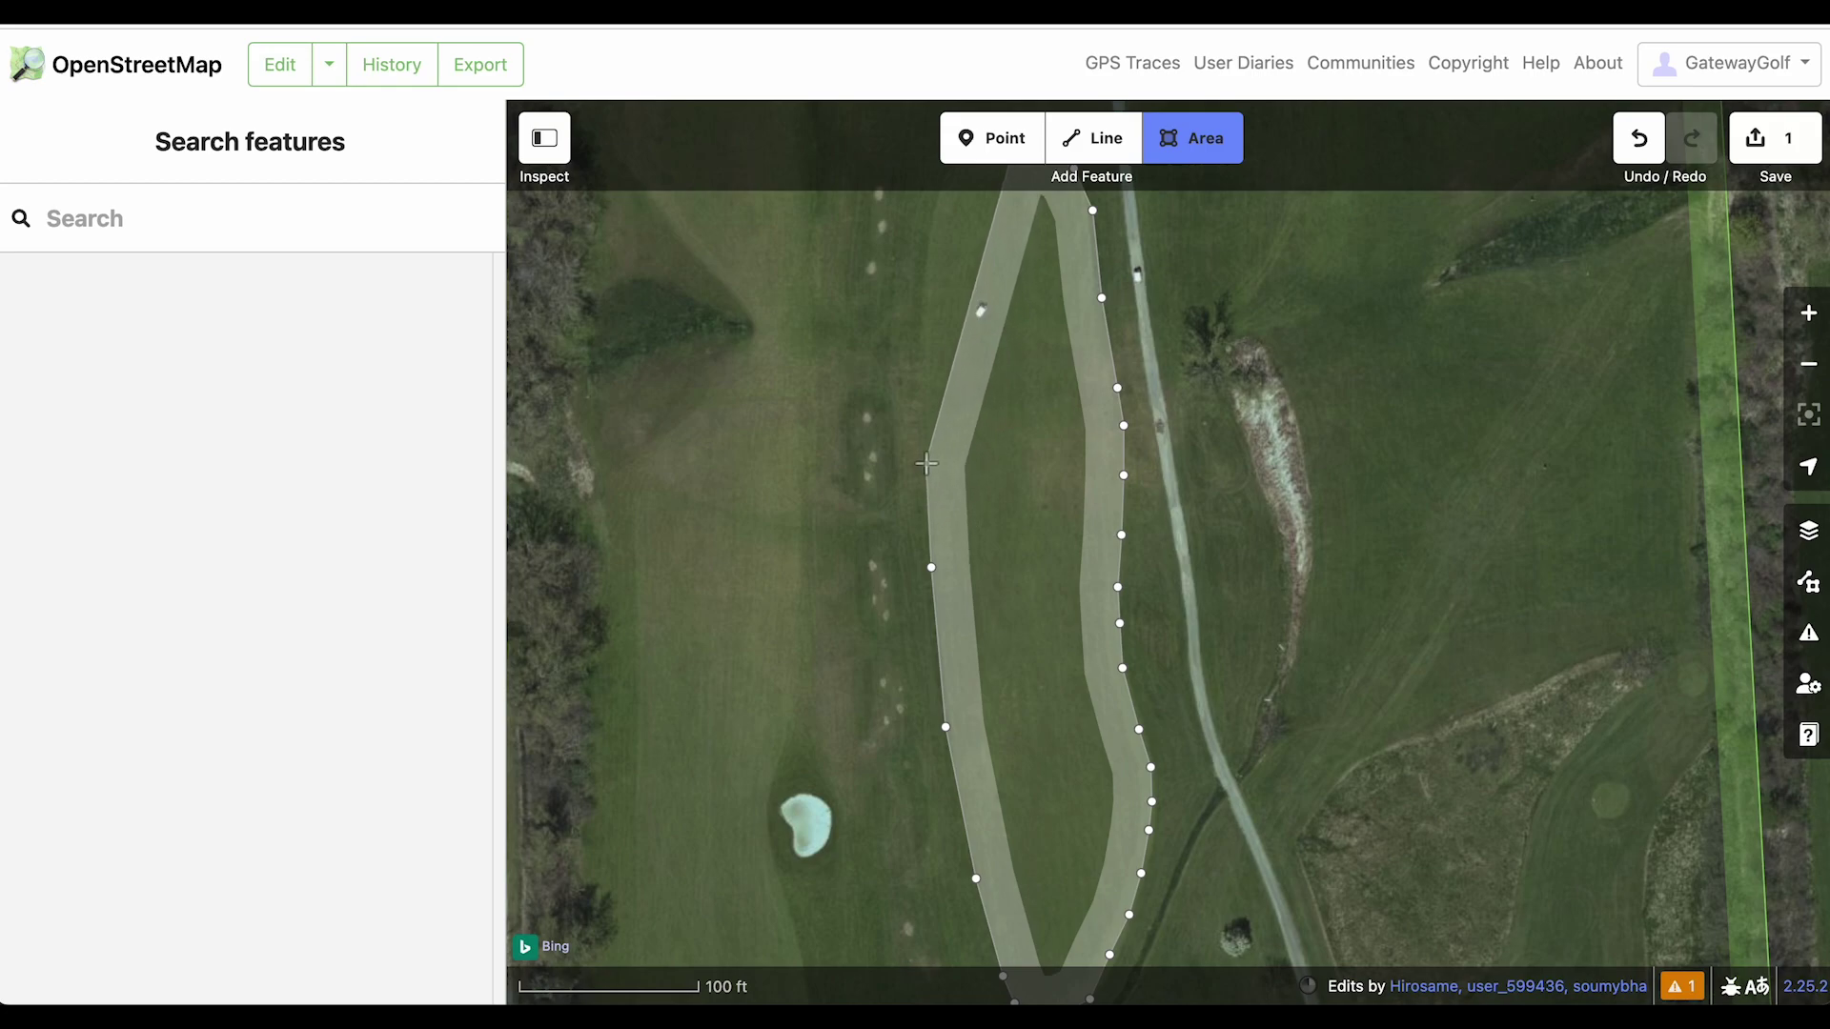
drag(929, 362, 965, 537)
click(956, 535)
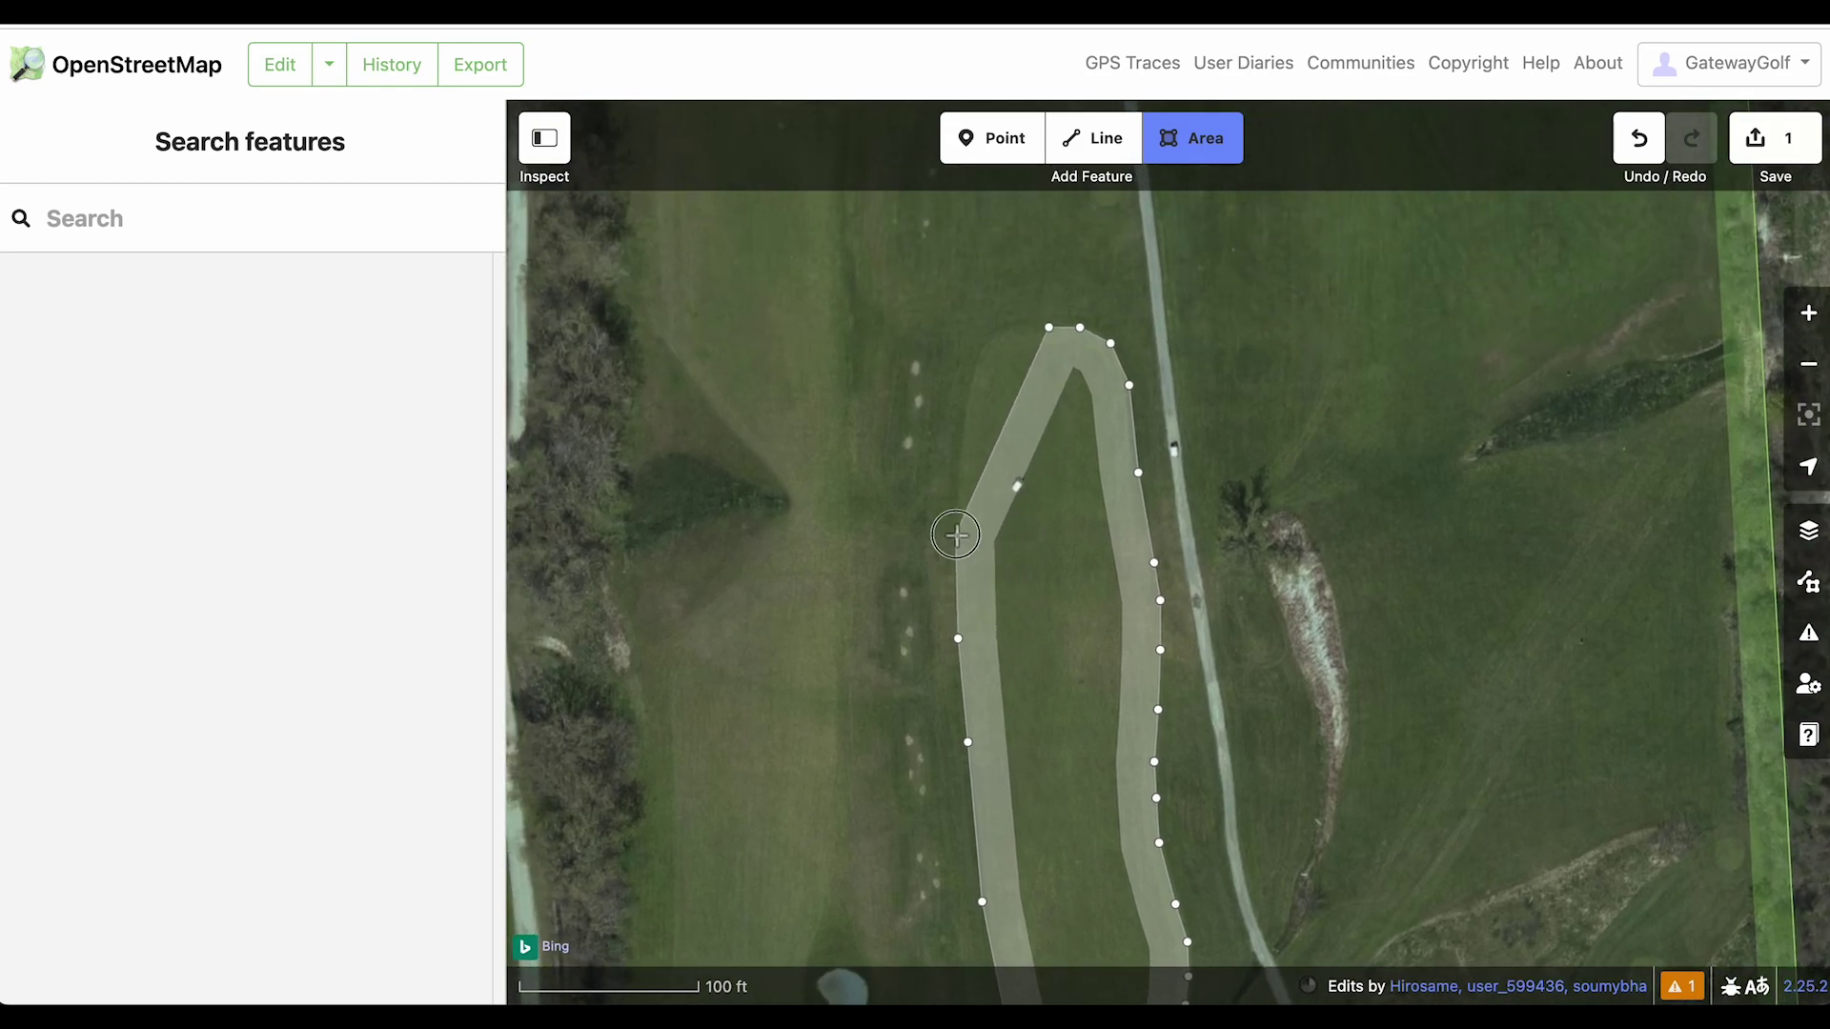
click(964, 440)
click(971, 391)
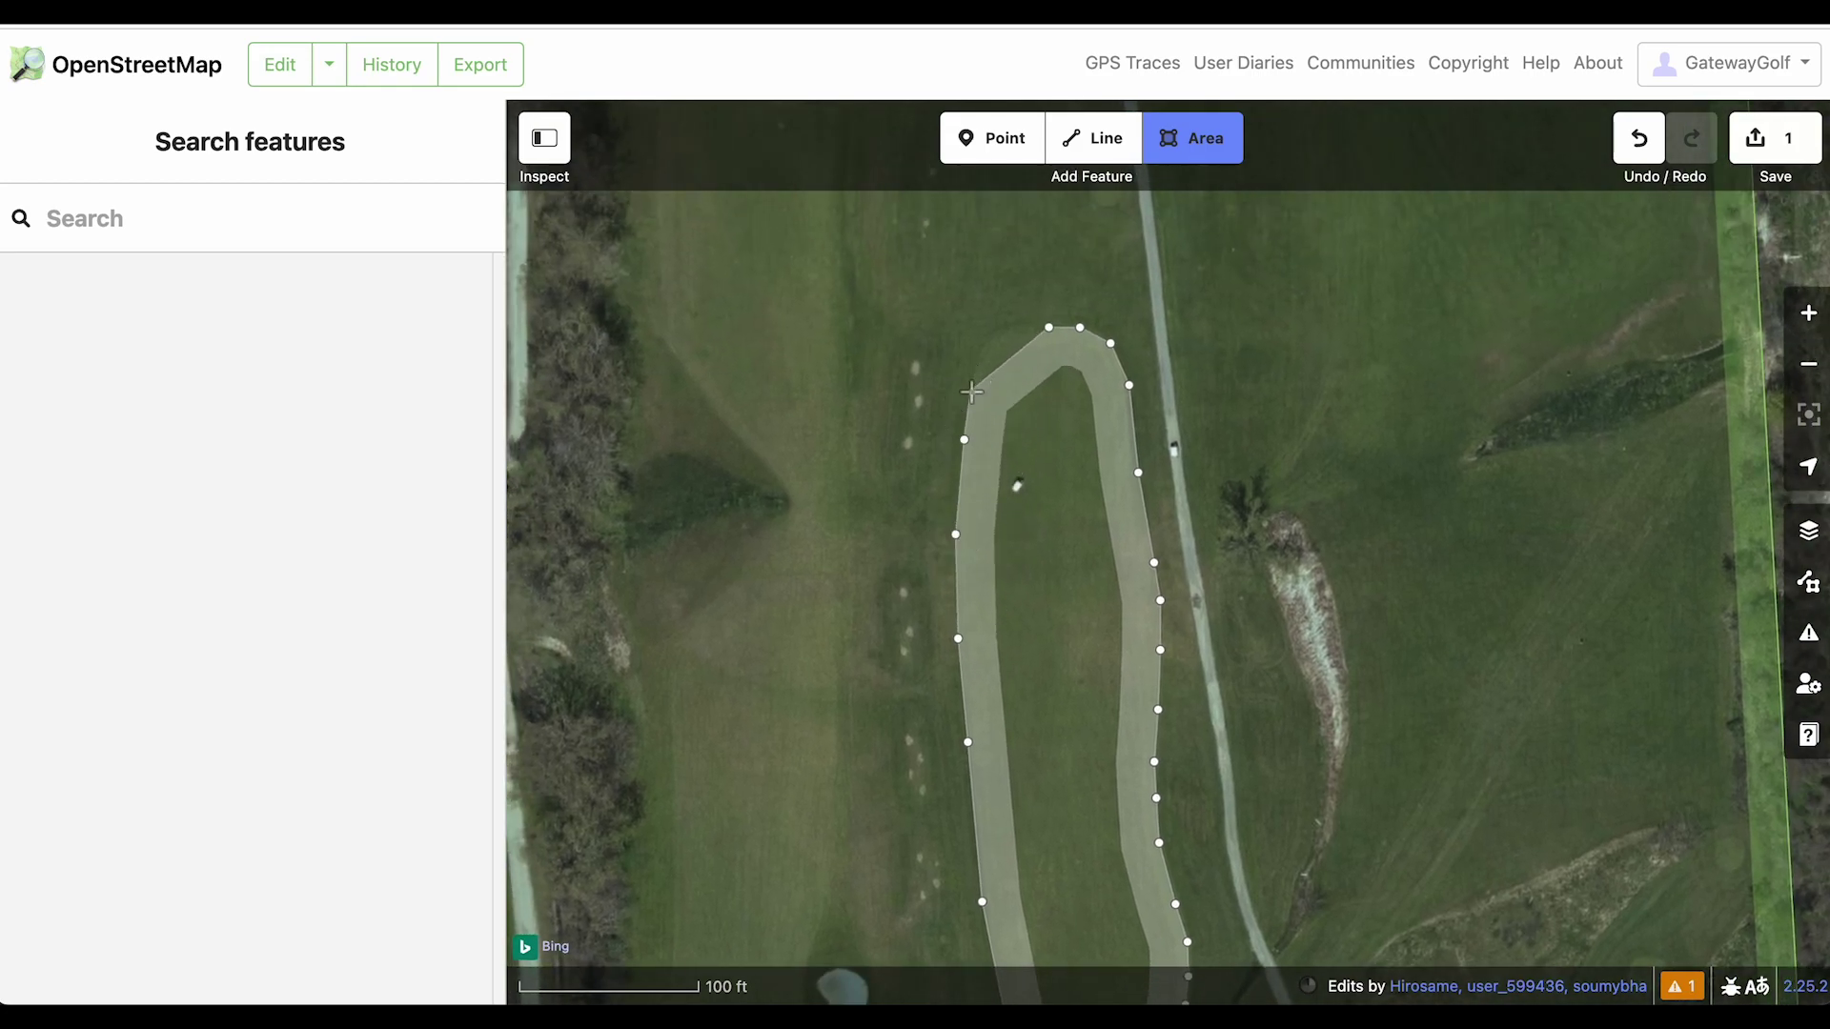
click(979, 360)
click(997, 337)
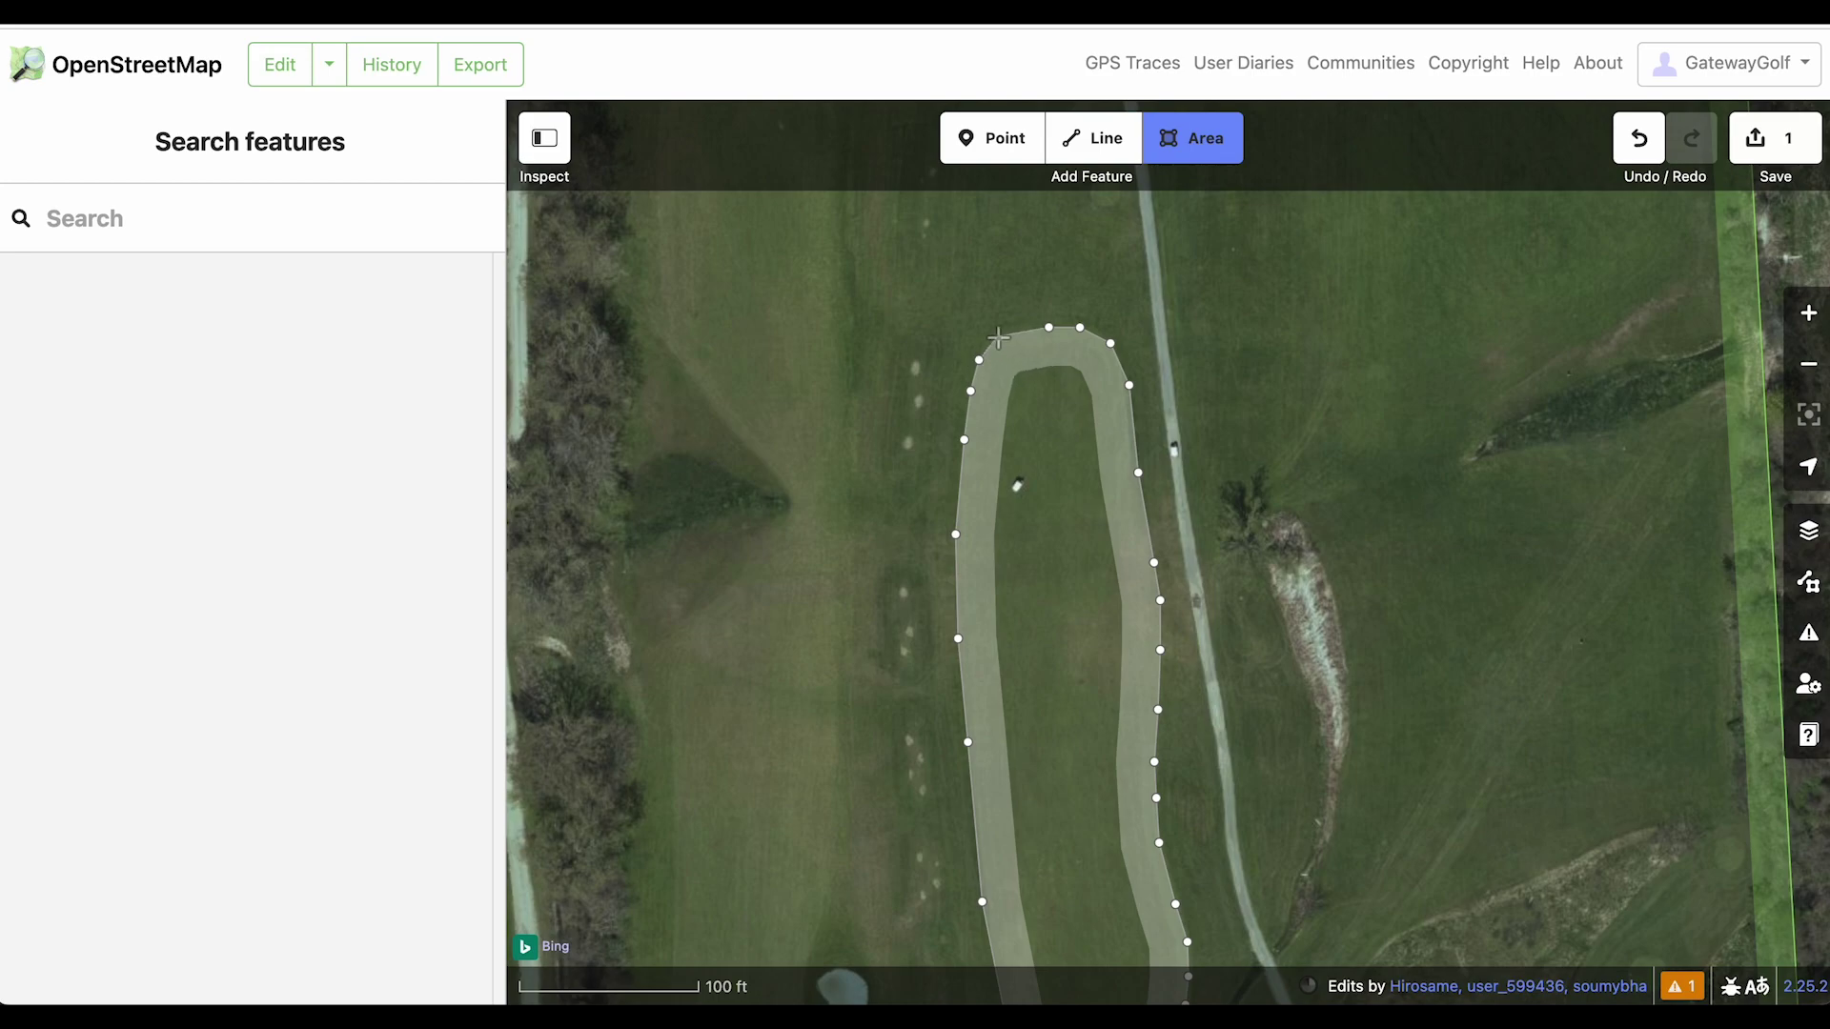
click(1028, 330)
click(1049, 328)
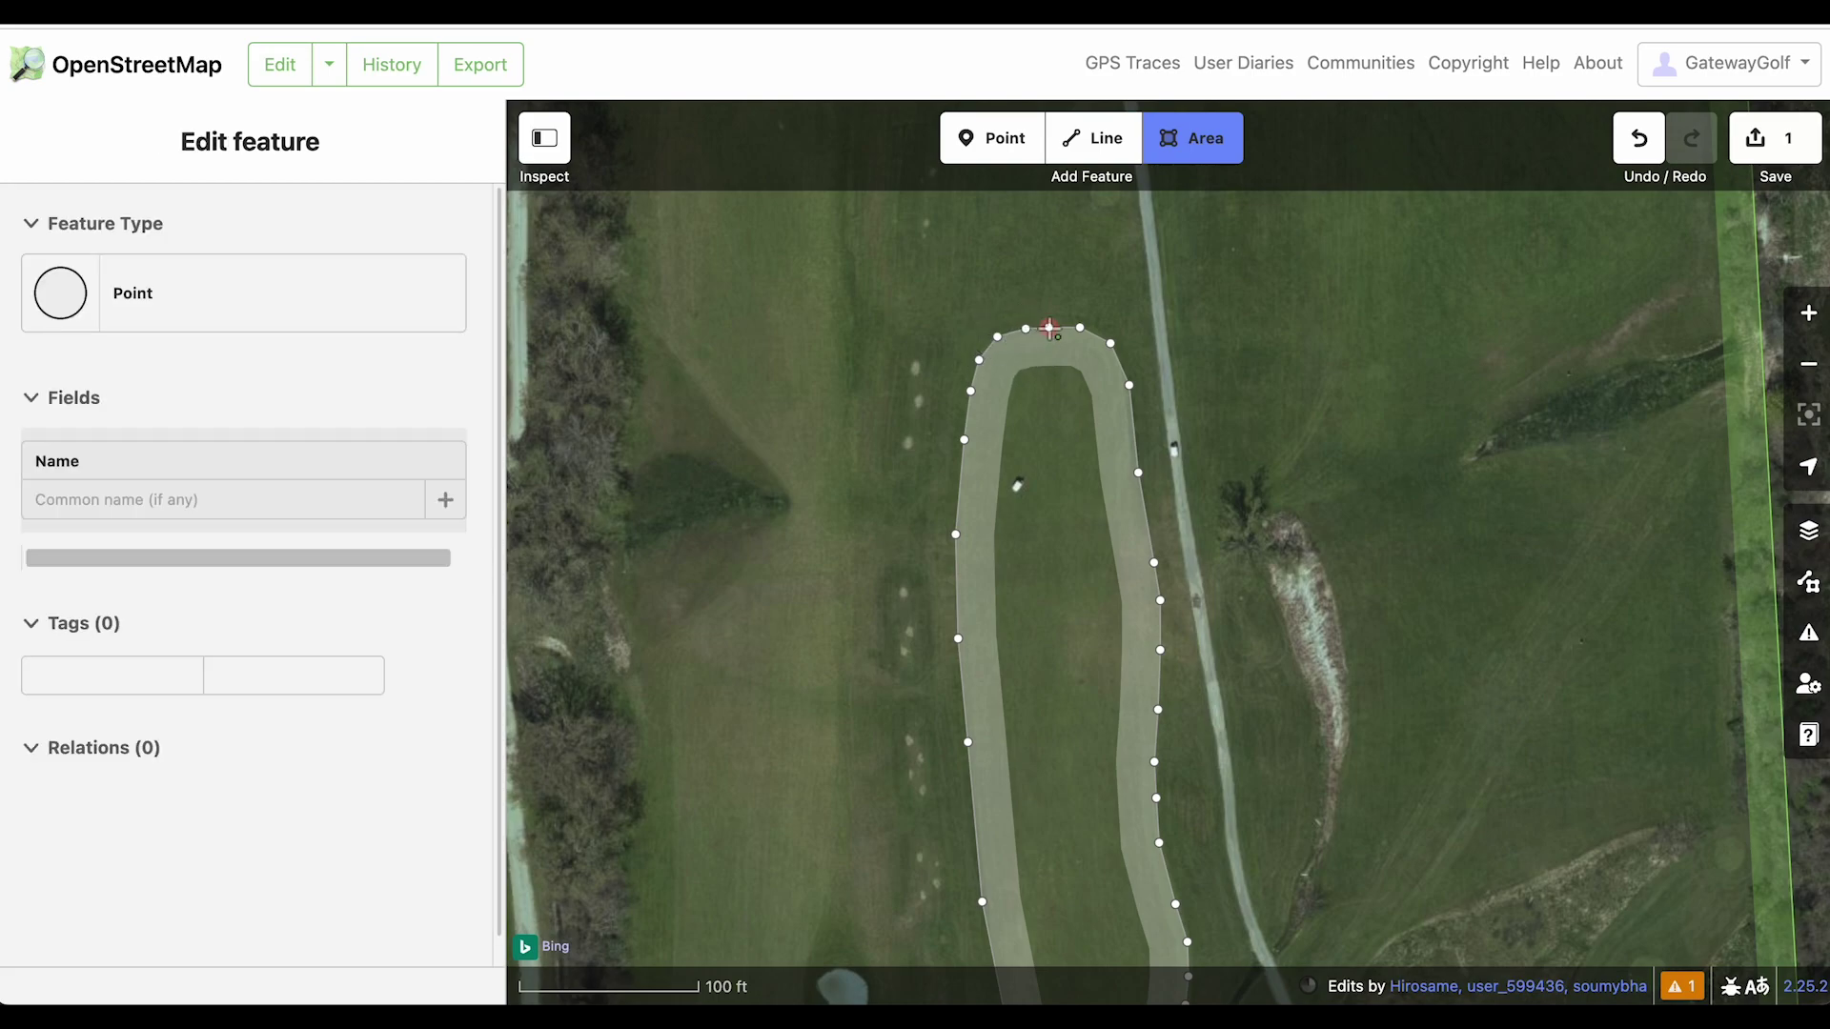
click(1053, 330)
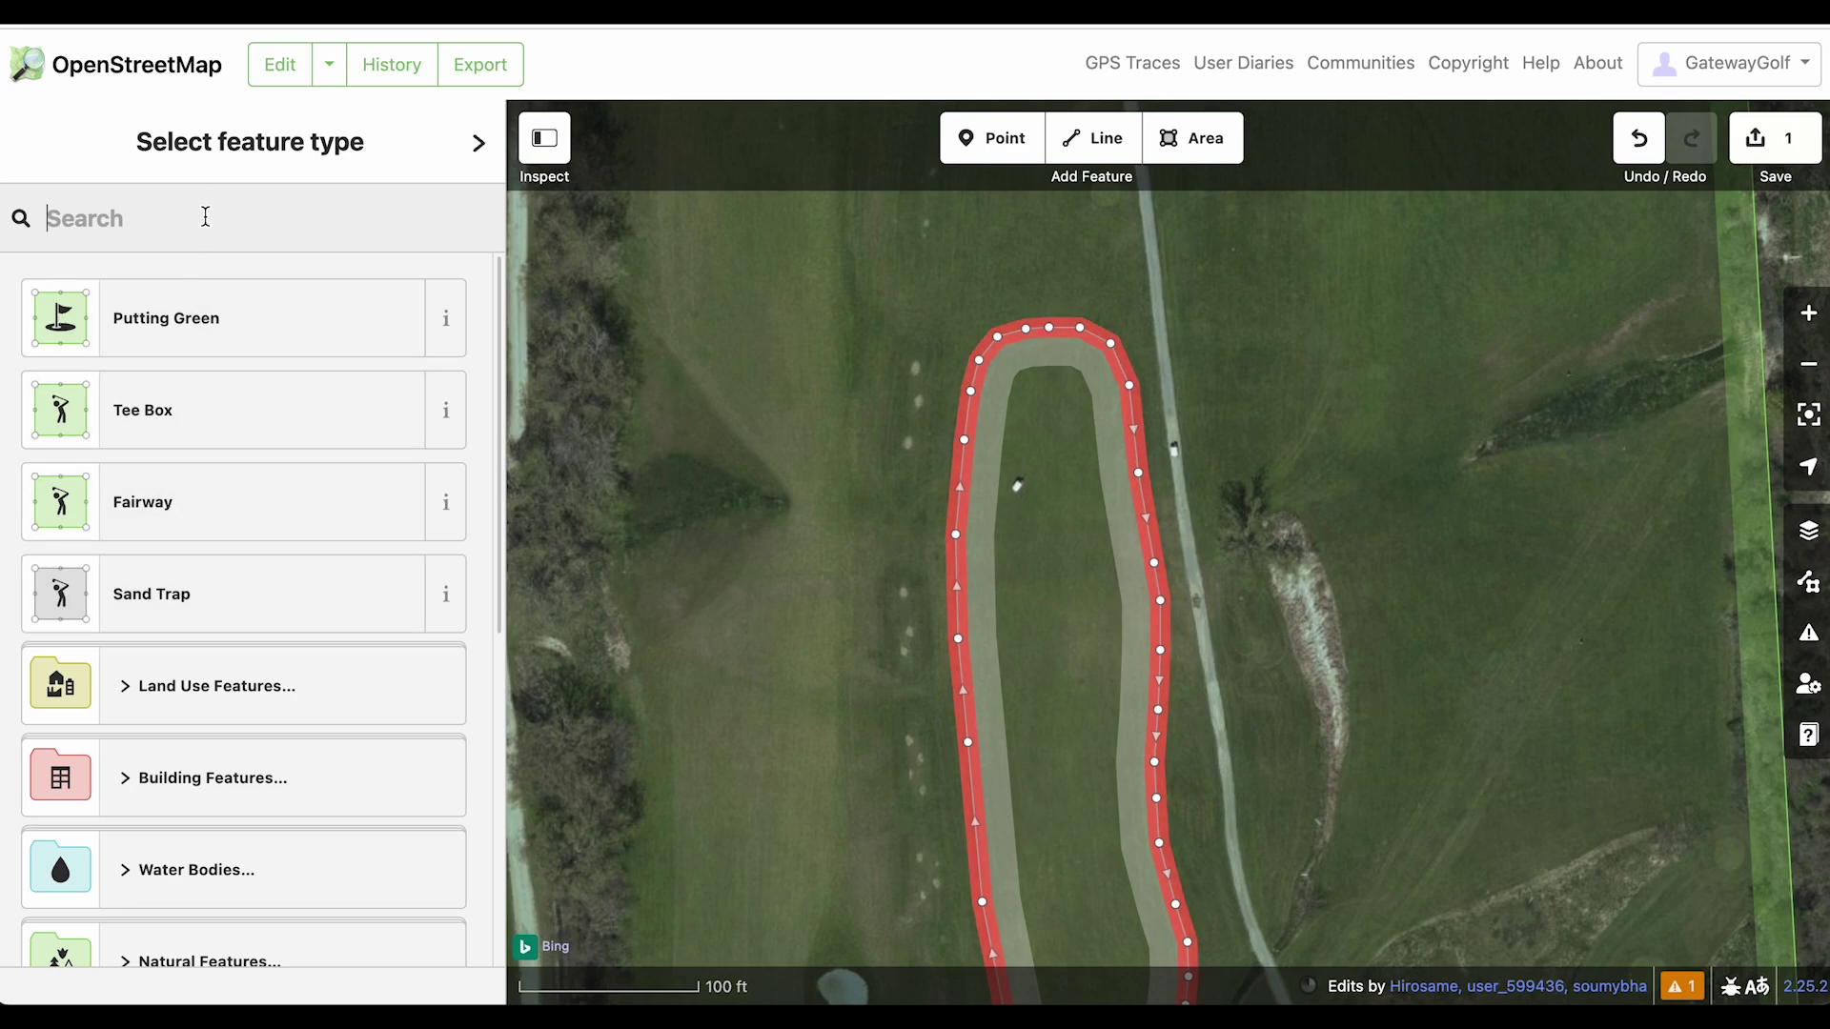
Set the closed area's feature type to Fairway and clear the selection
text(fair)
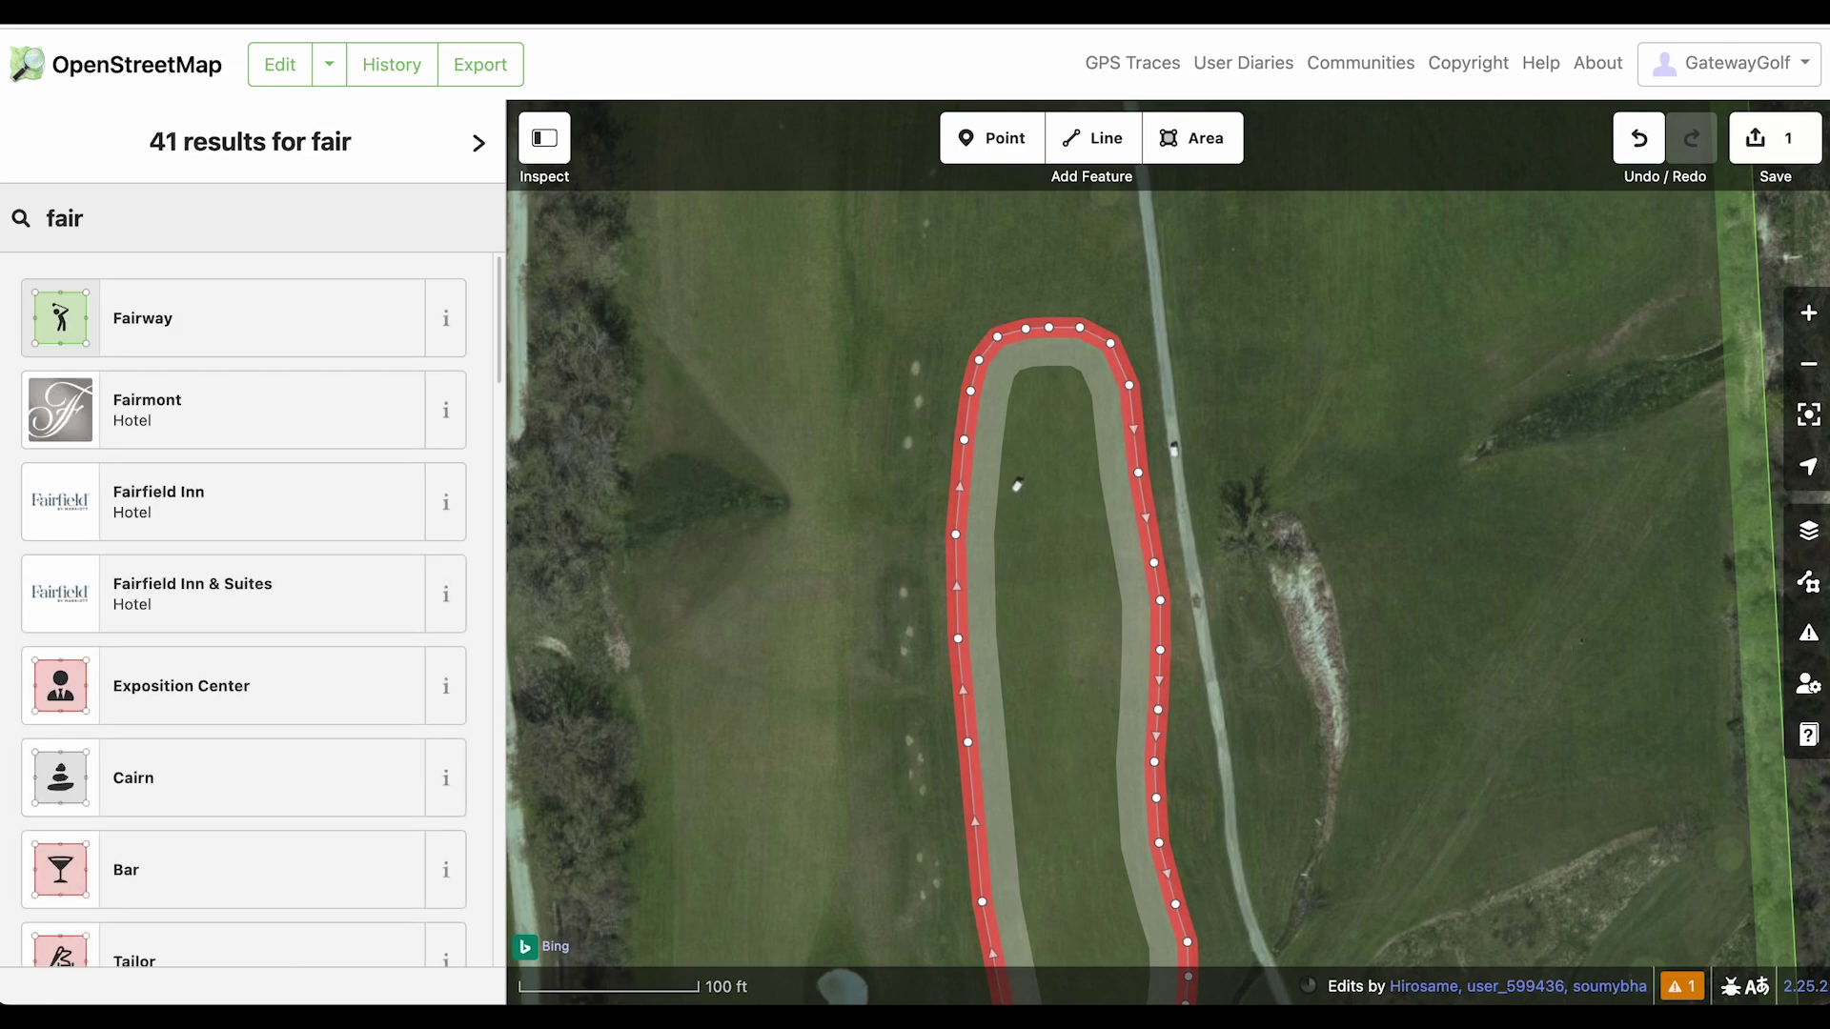
click(151, 324)
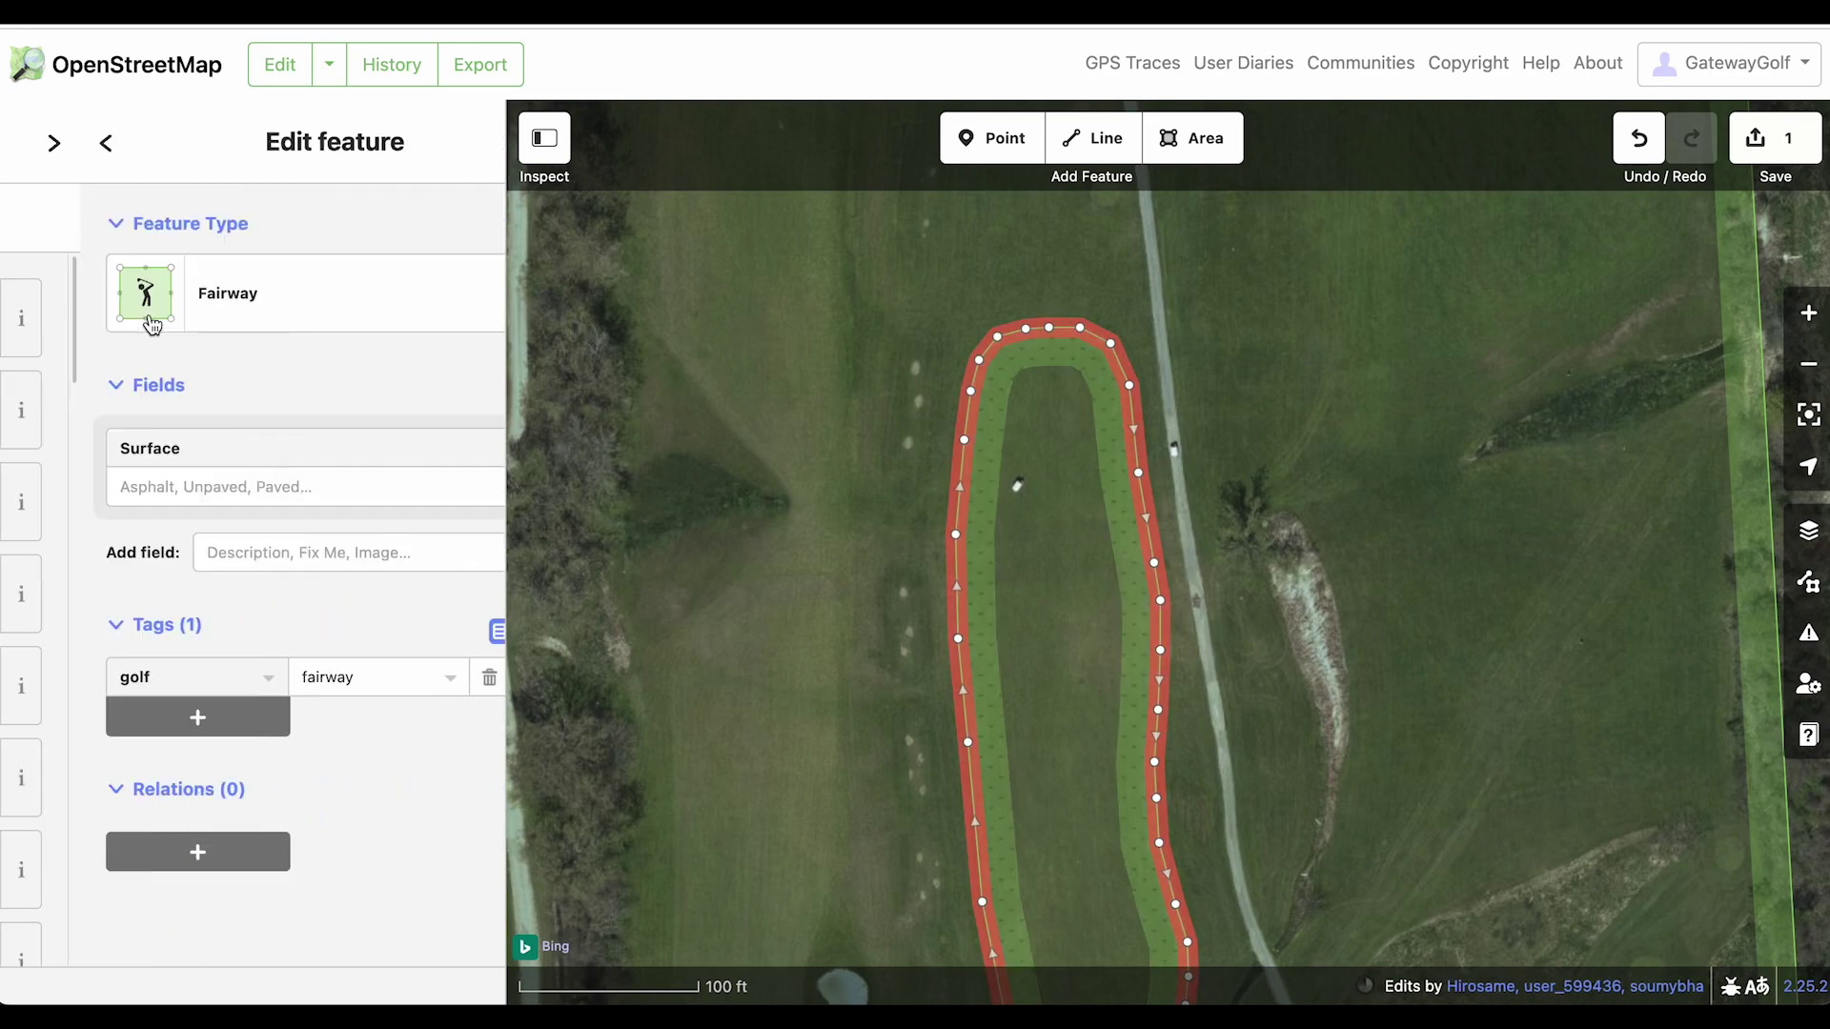
click(762, 424)
Examine the second fairway section, bunker and green beyond the ditch south of the mapped fairway
drag(838, 653, 819, 518)
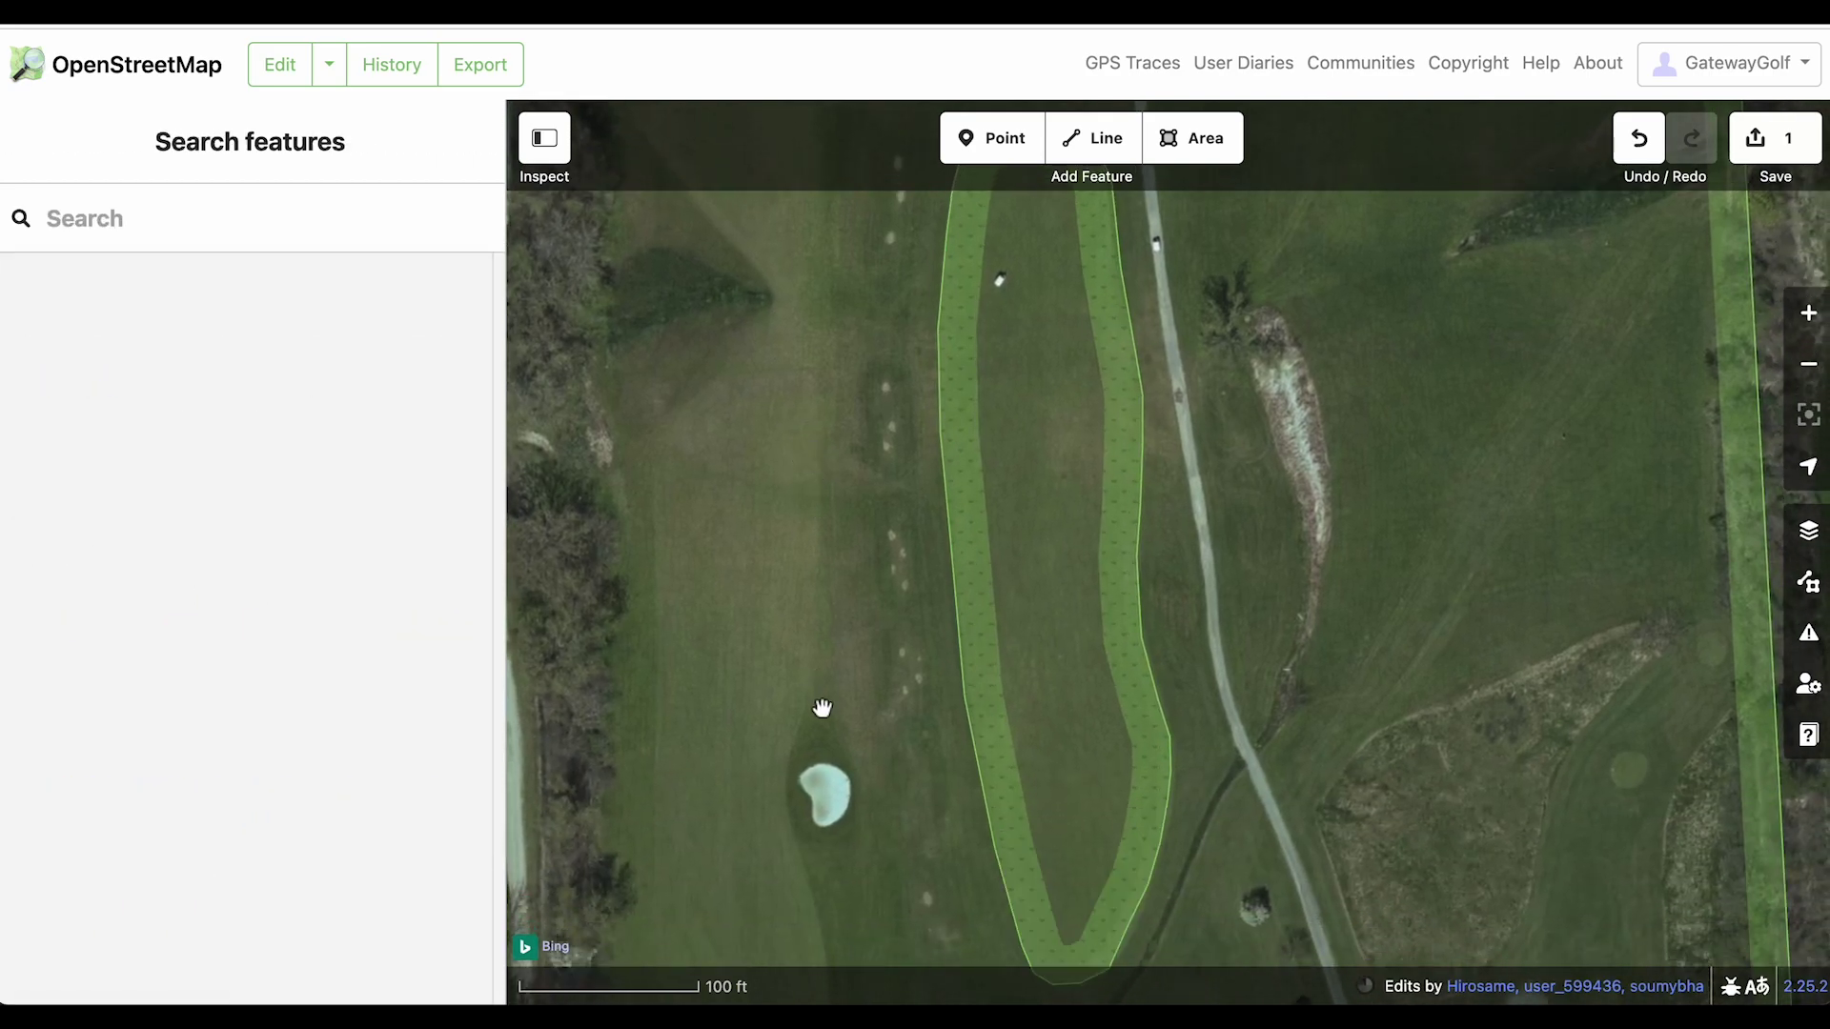
drag(820, 706, 878, 543)
drag(1144, 749, 1048, 439)
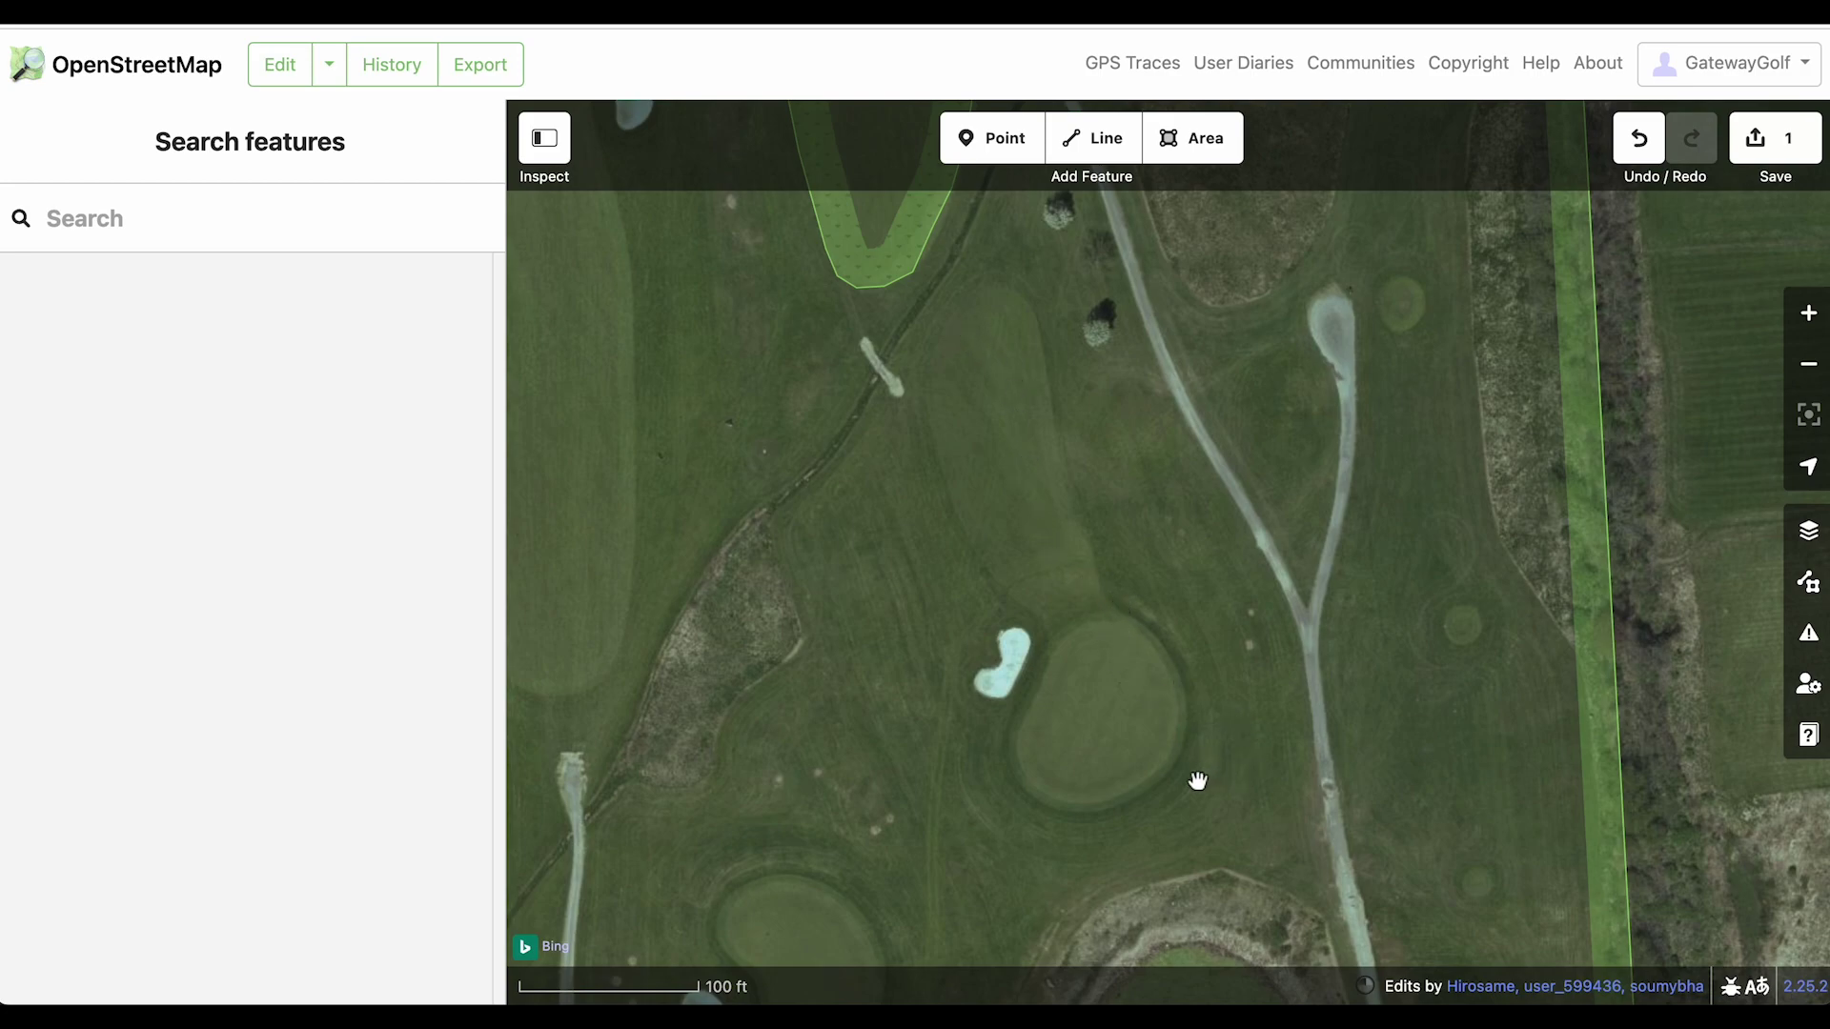
drag(1062, 600, 1076, 634)
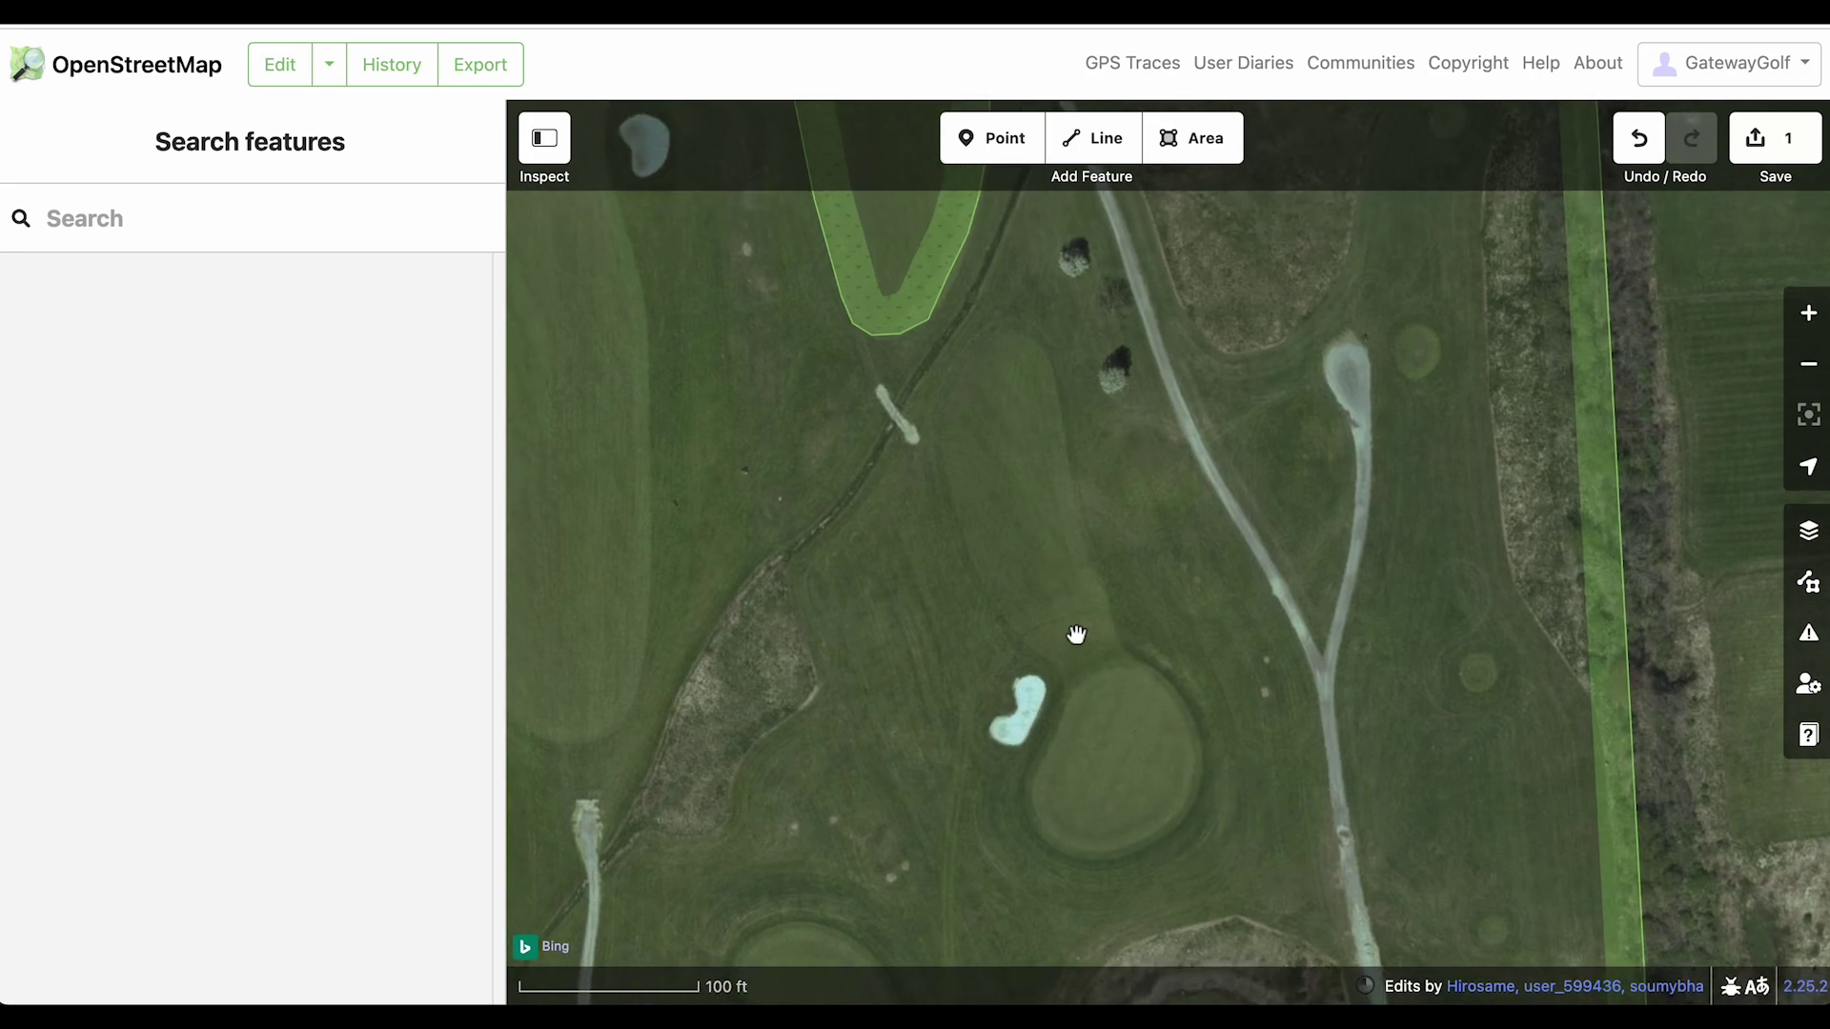
scroll(1076, 635, up, 3)
scroll(1076, 635, down, 3)
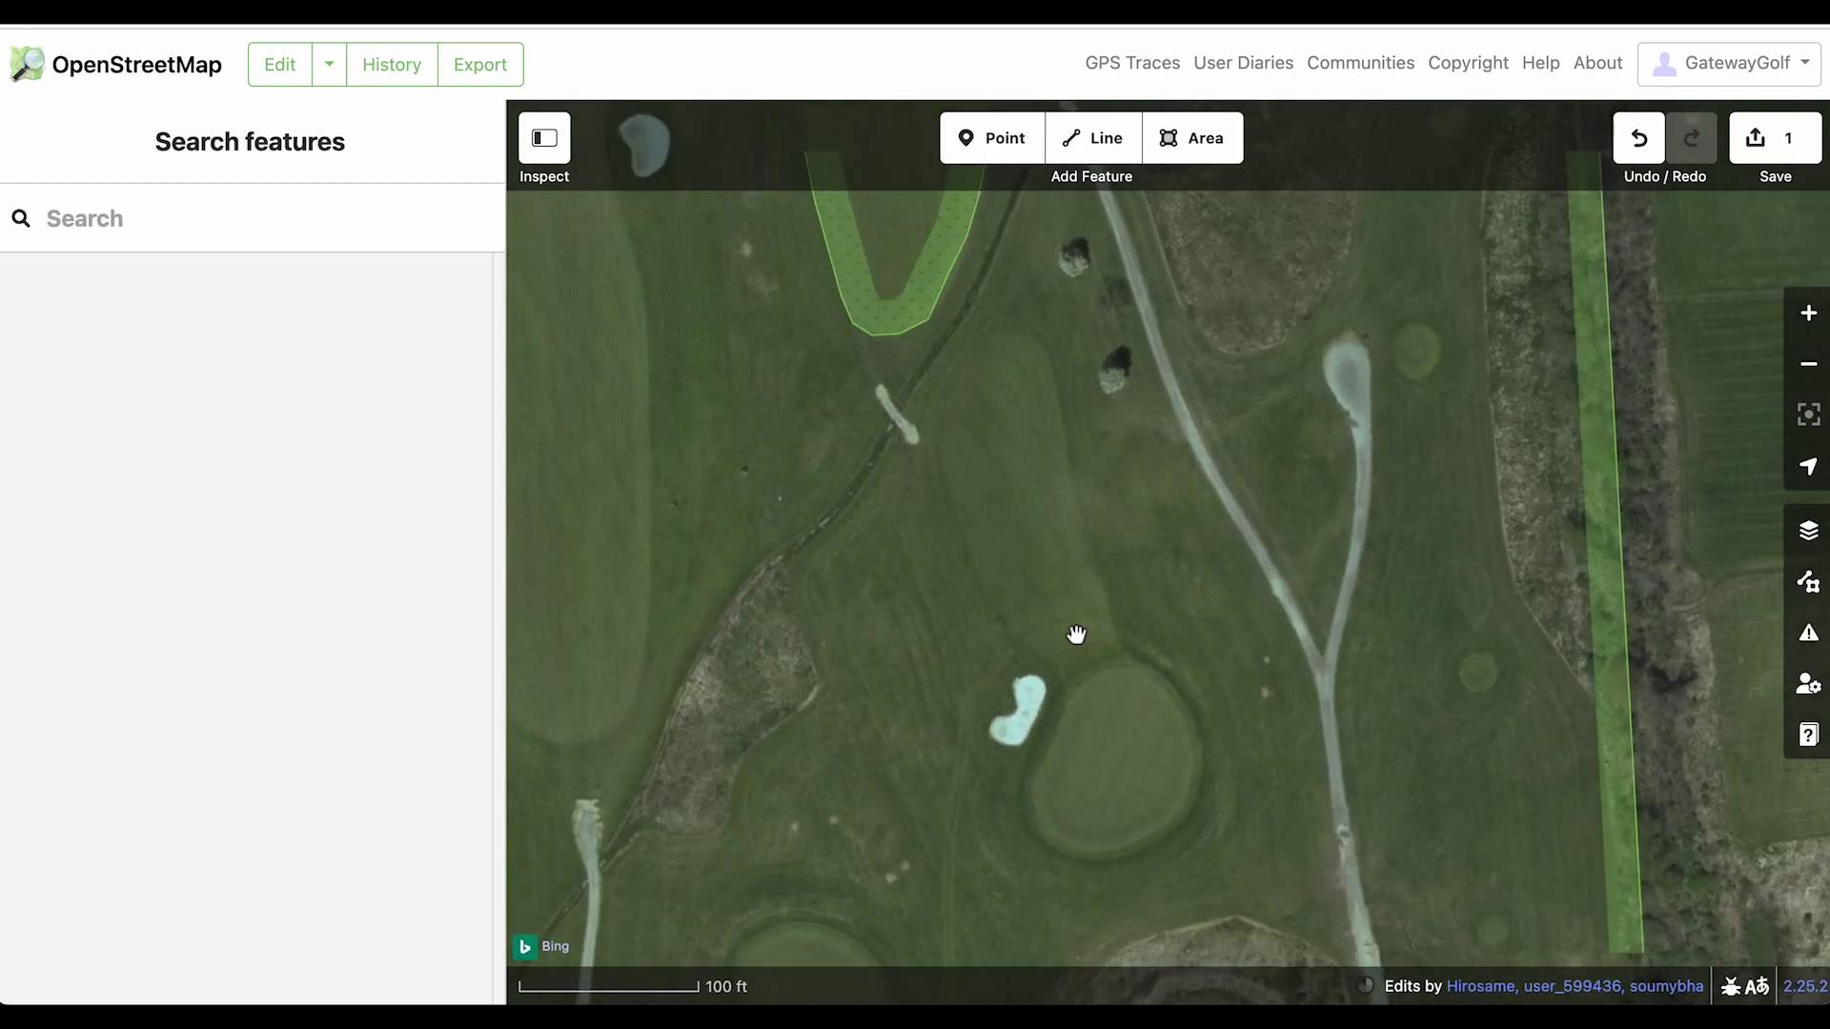
scroll(1061, 586, up, 3)
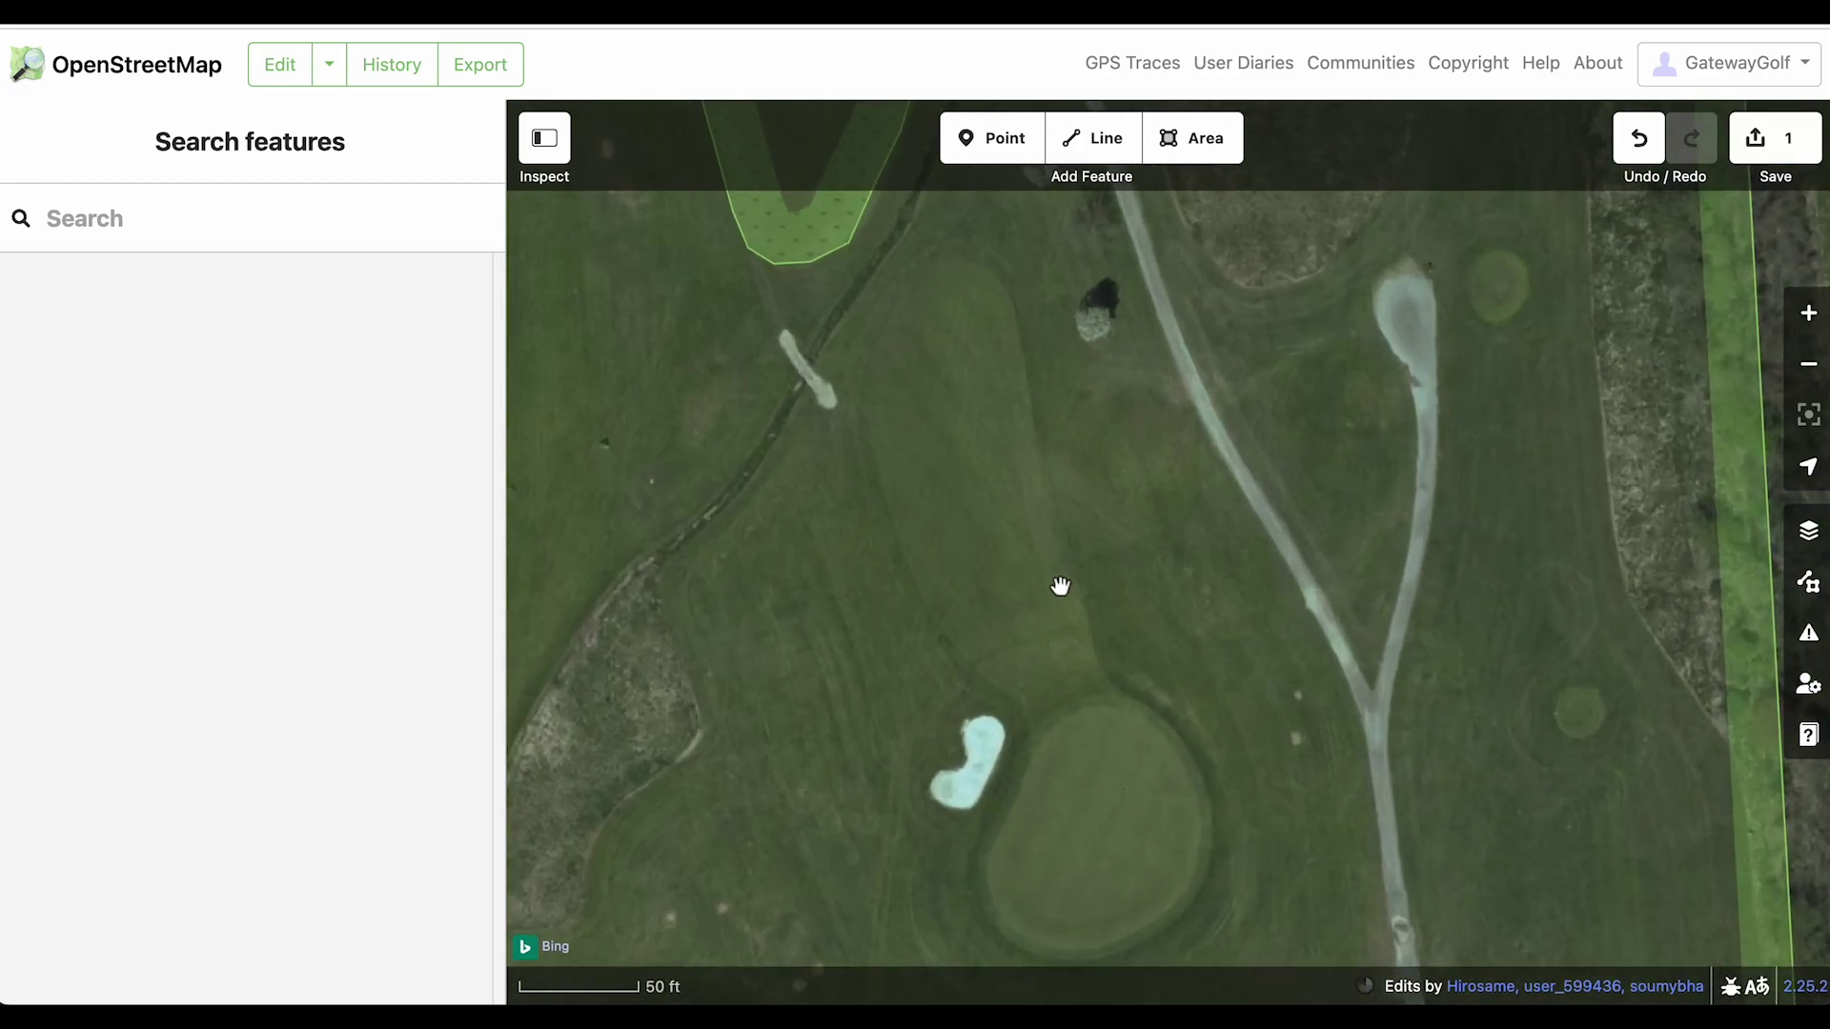
scroll(1060, 586, down, 3)
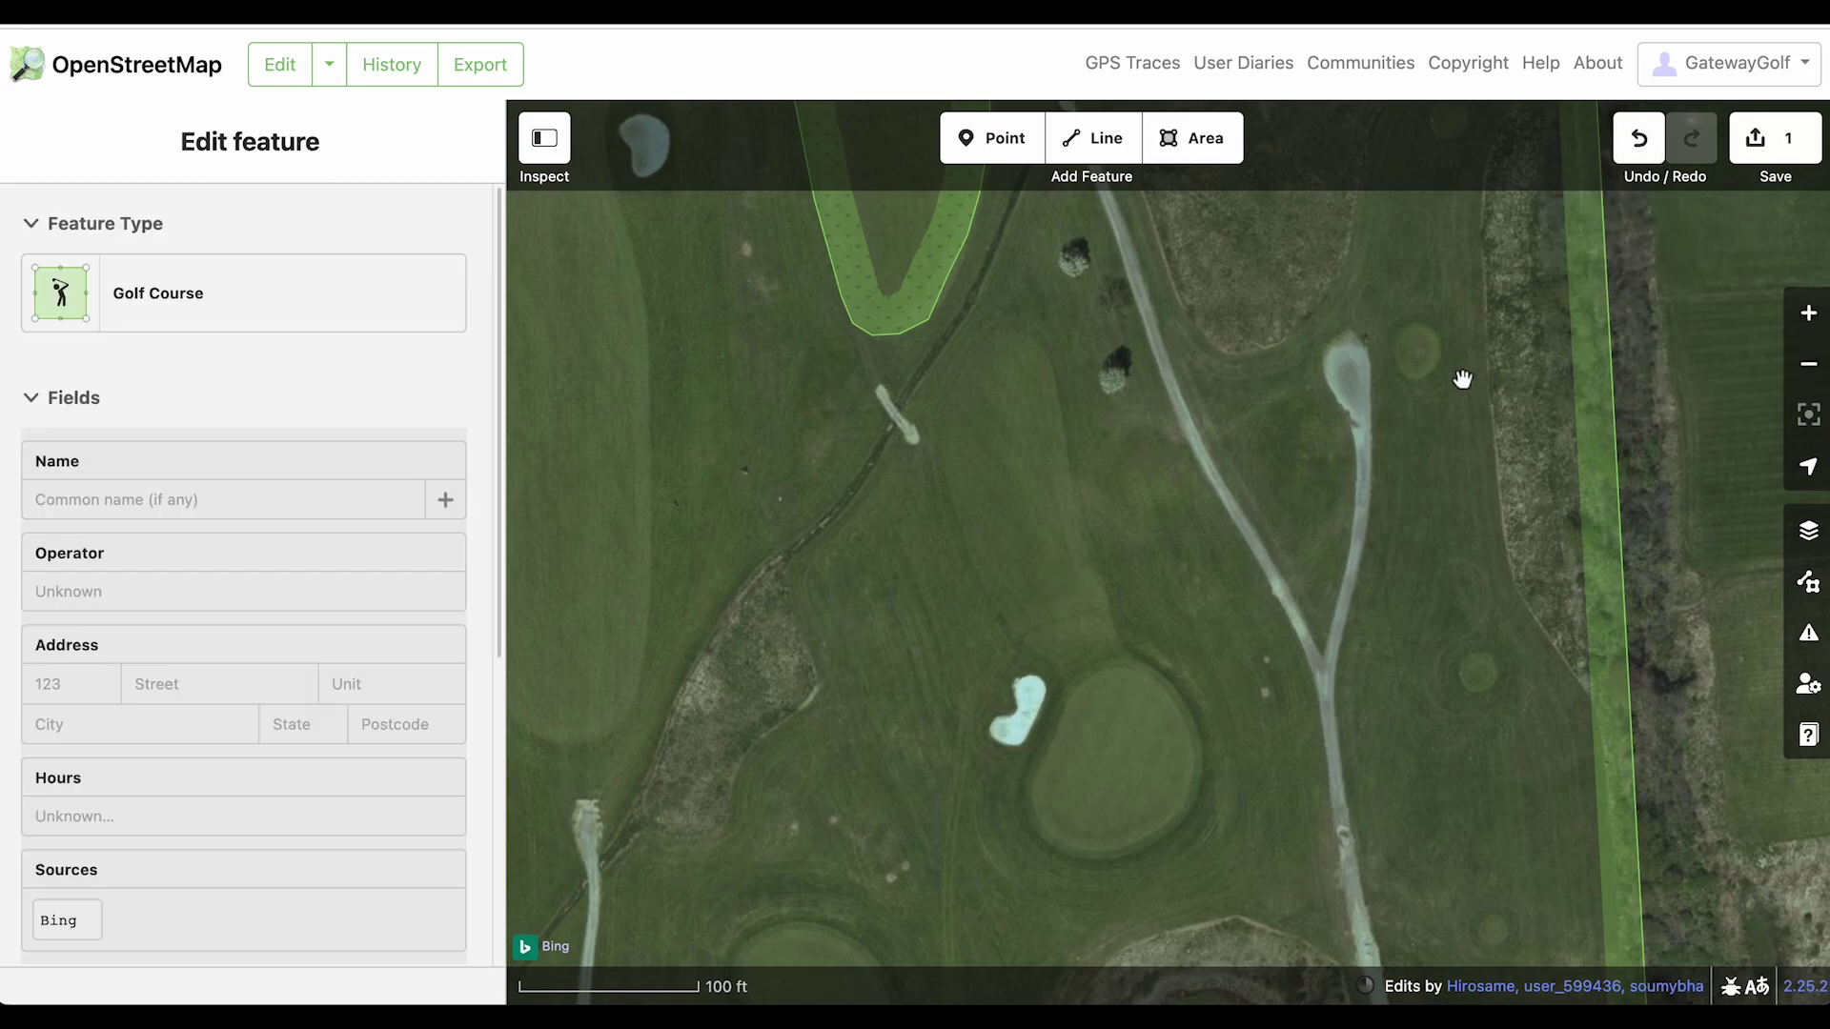
scroll(1316, 399, up, 5)
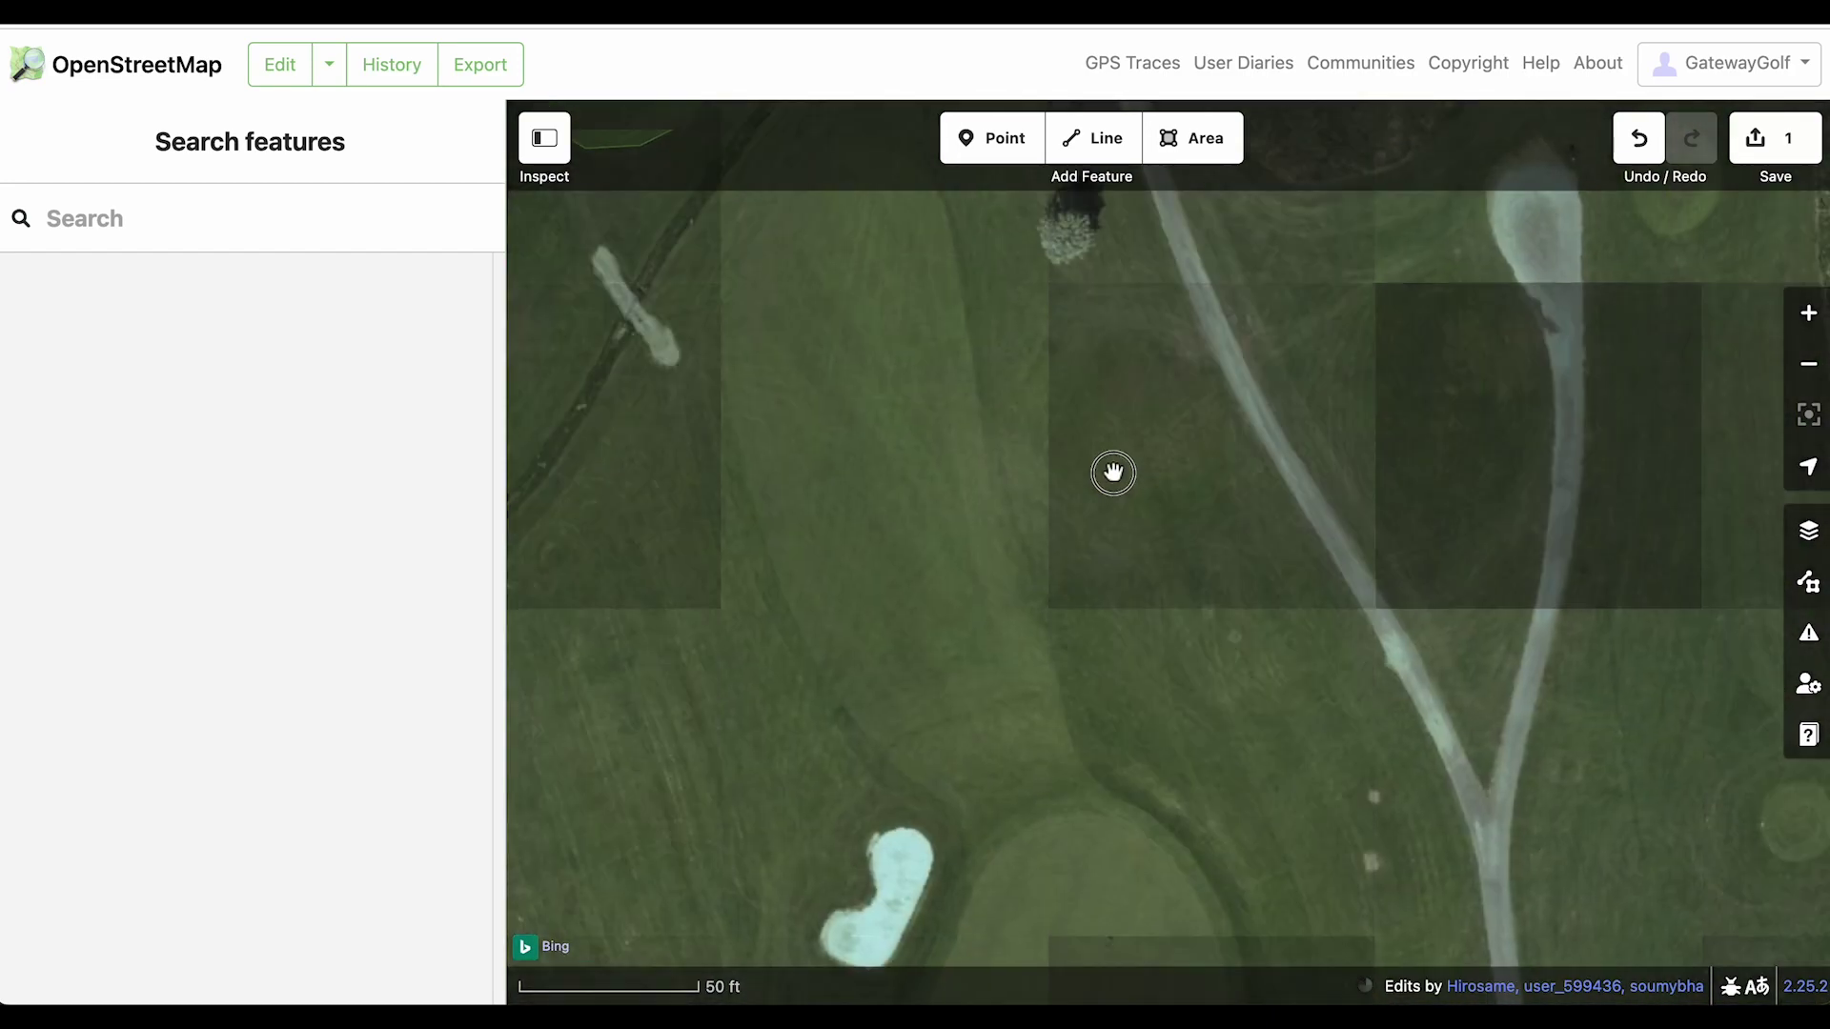
drag(1112, 474, 1201, 564)
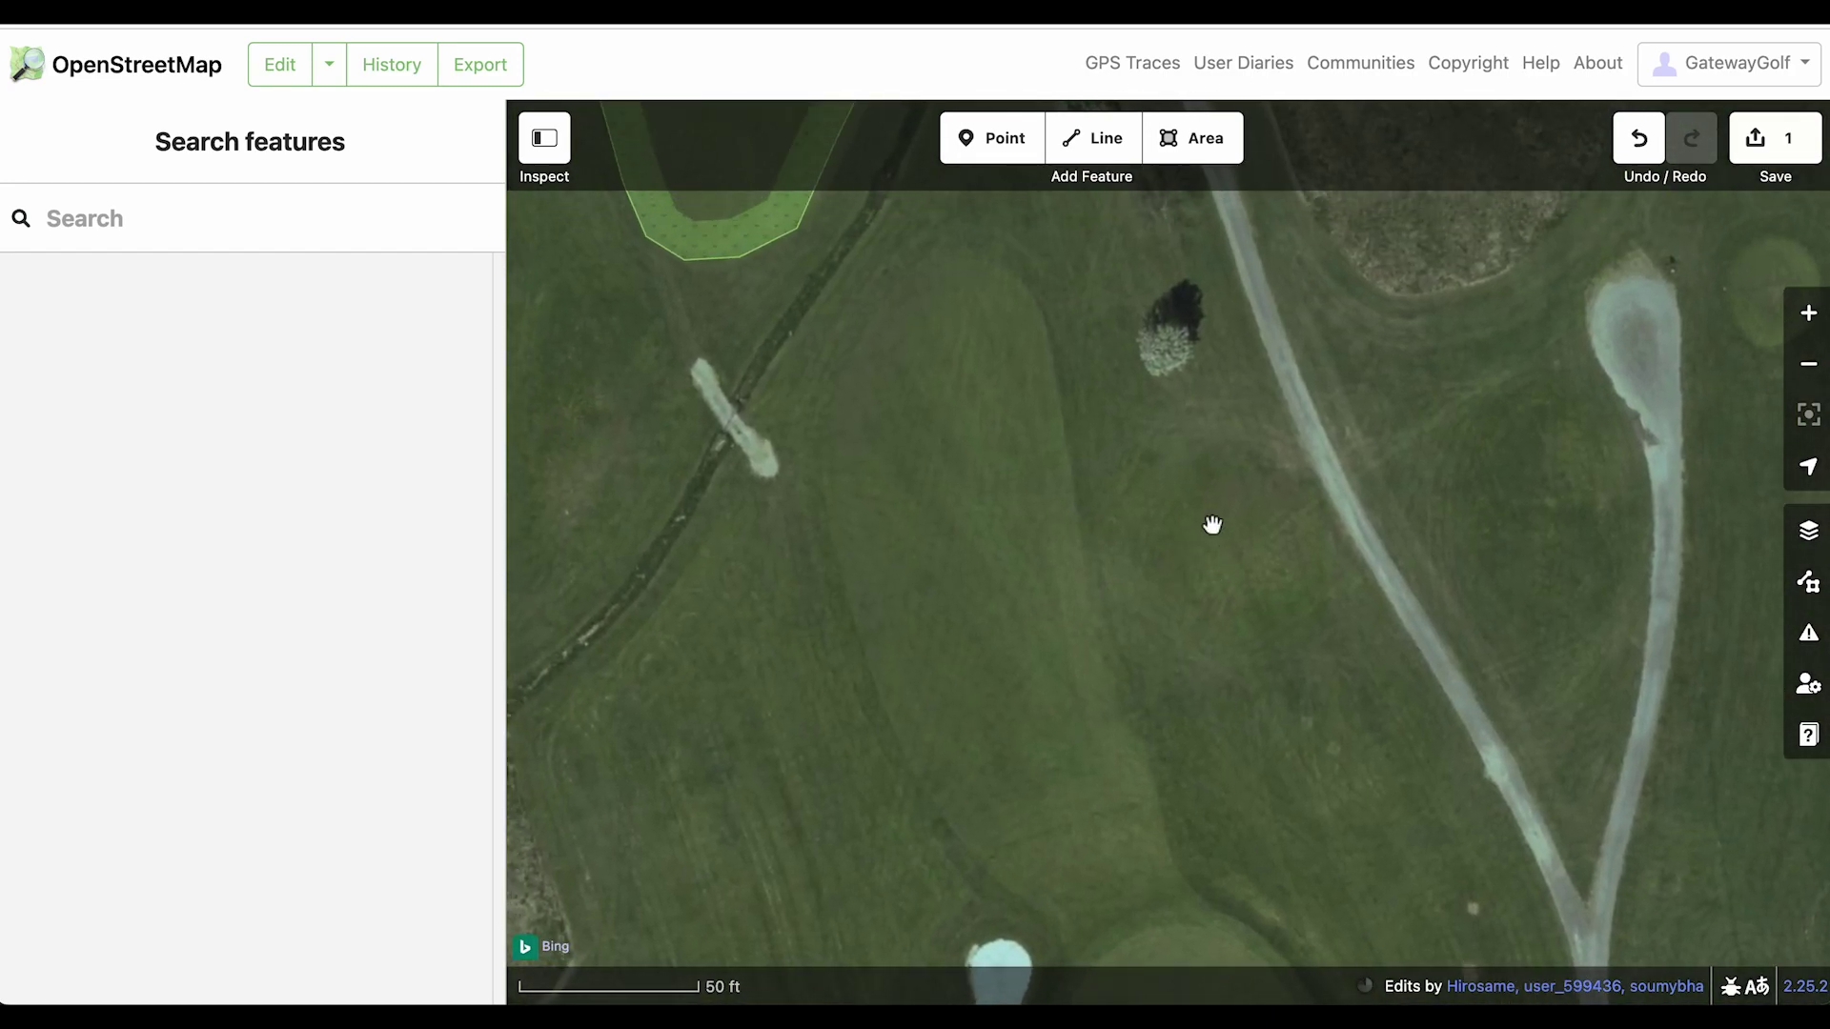
Start a new area for the second fairway section south of the ditch, tracing its rounded north end and upper east edge
key(3)
click(875, 301)
click(913, 264)
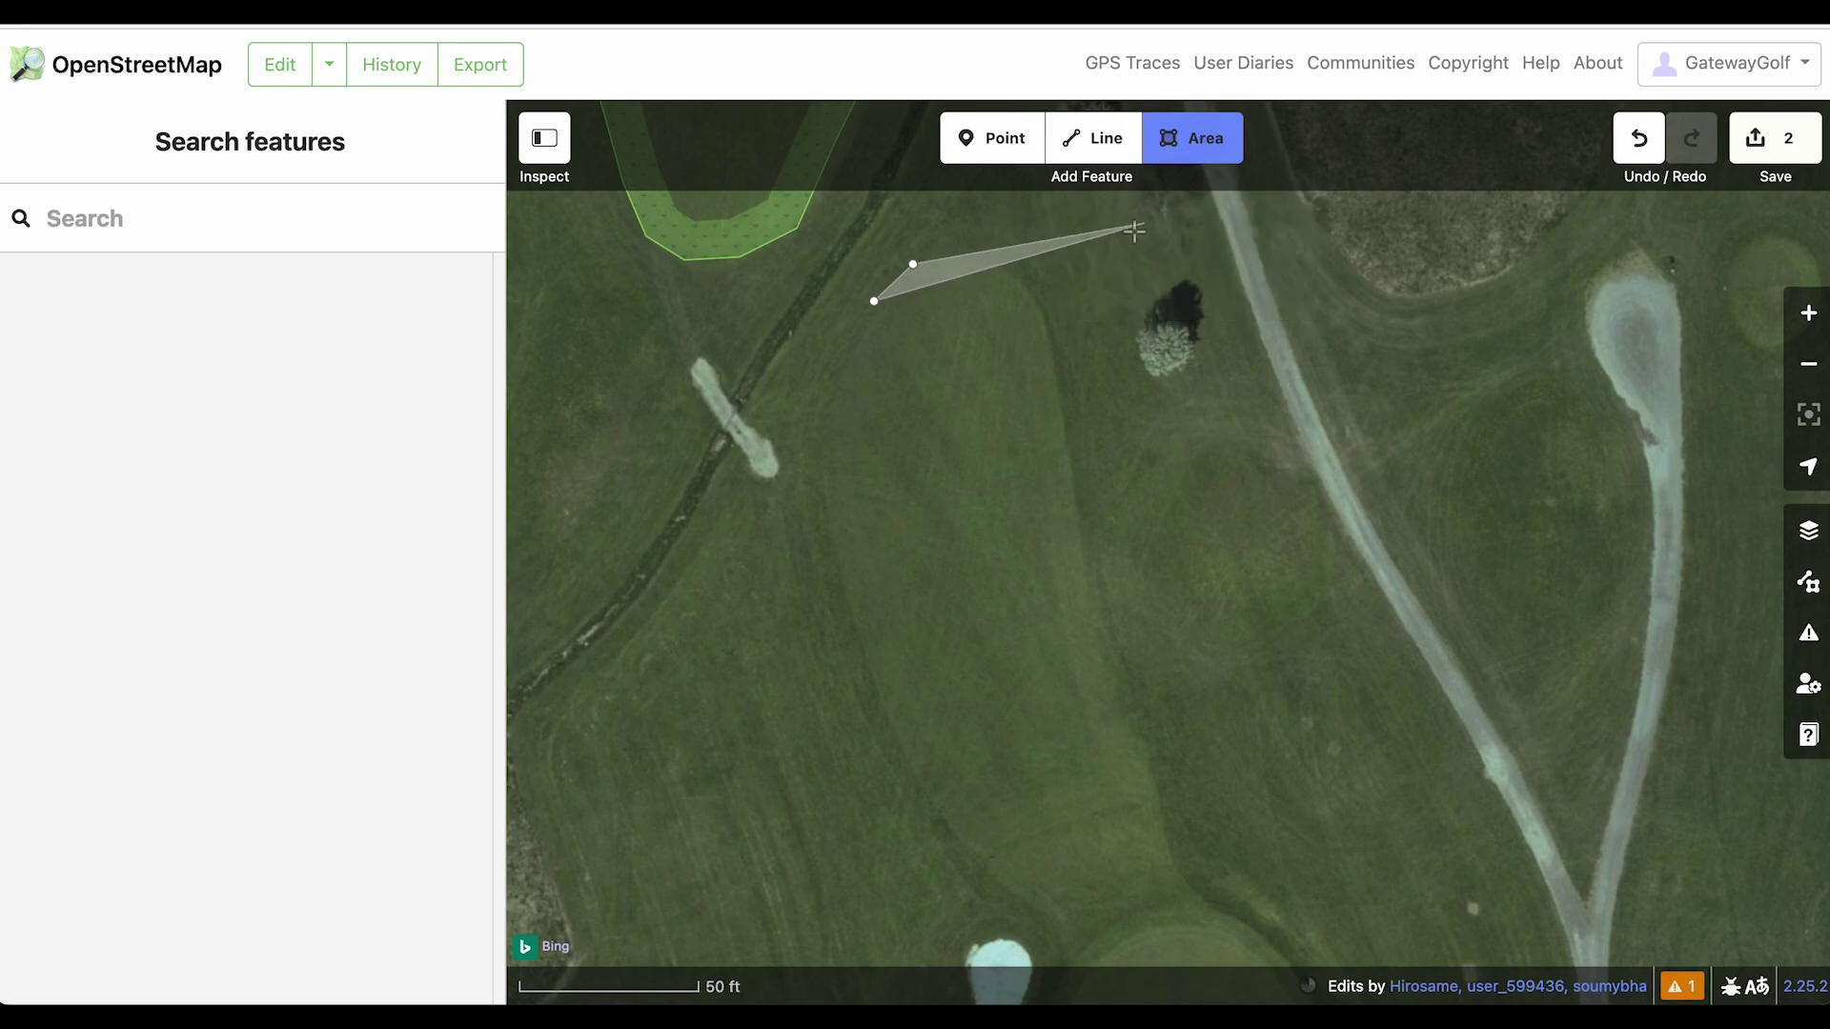
click(955, 255)
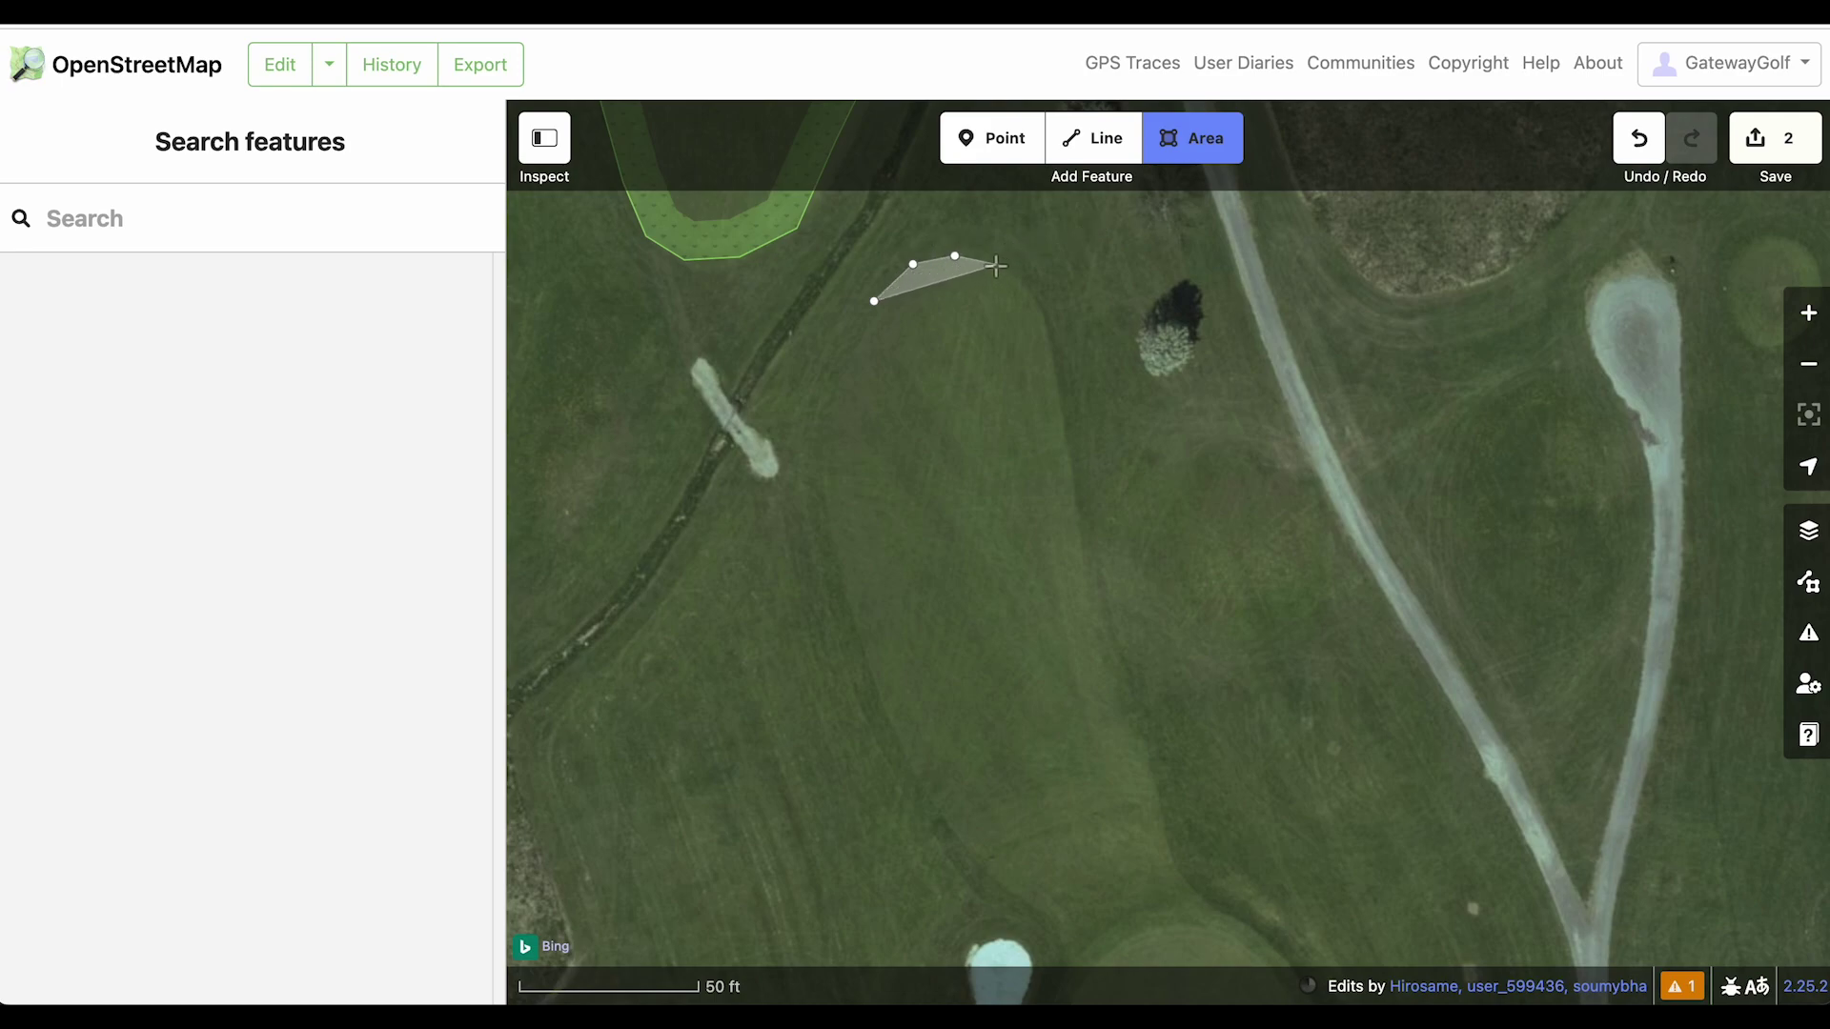
click(992, 263)
click(1022, 282)
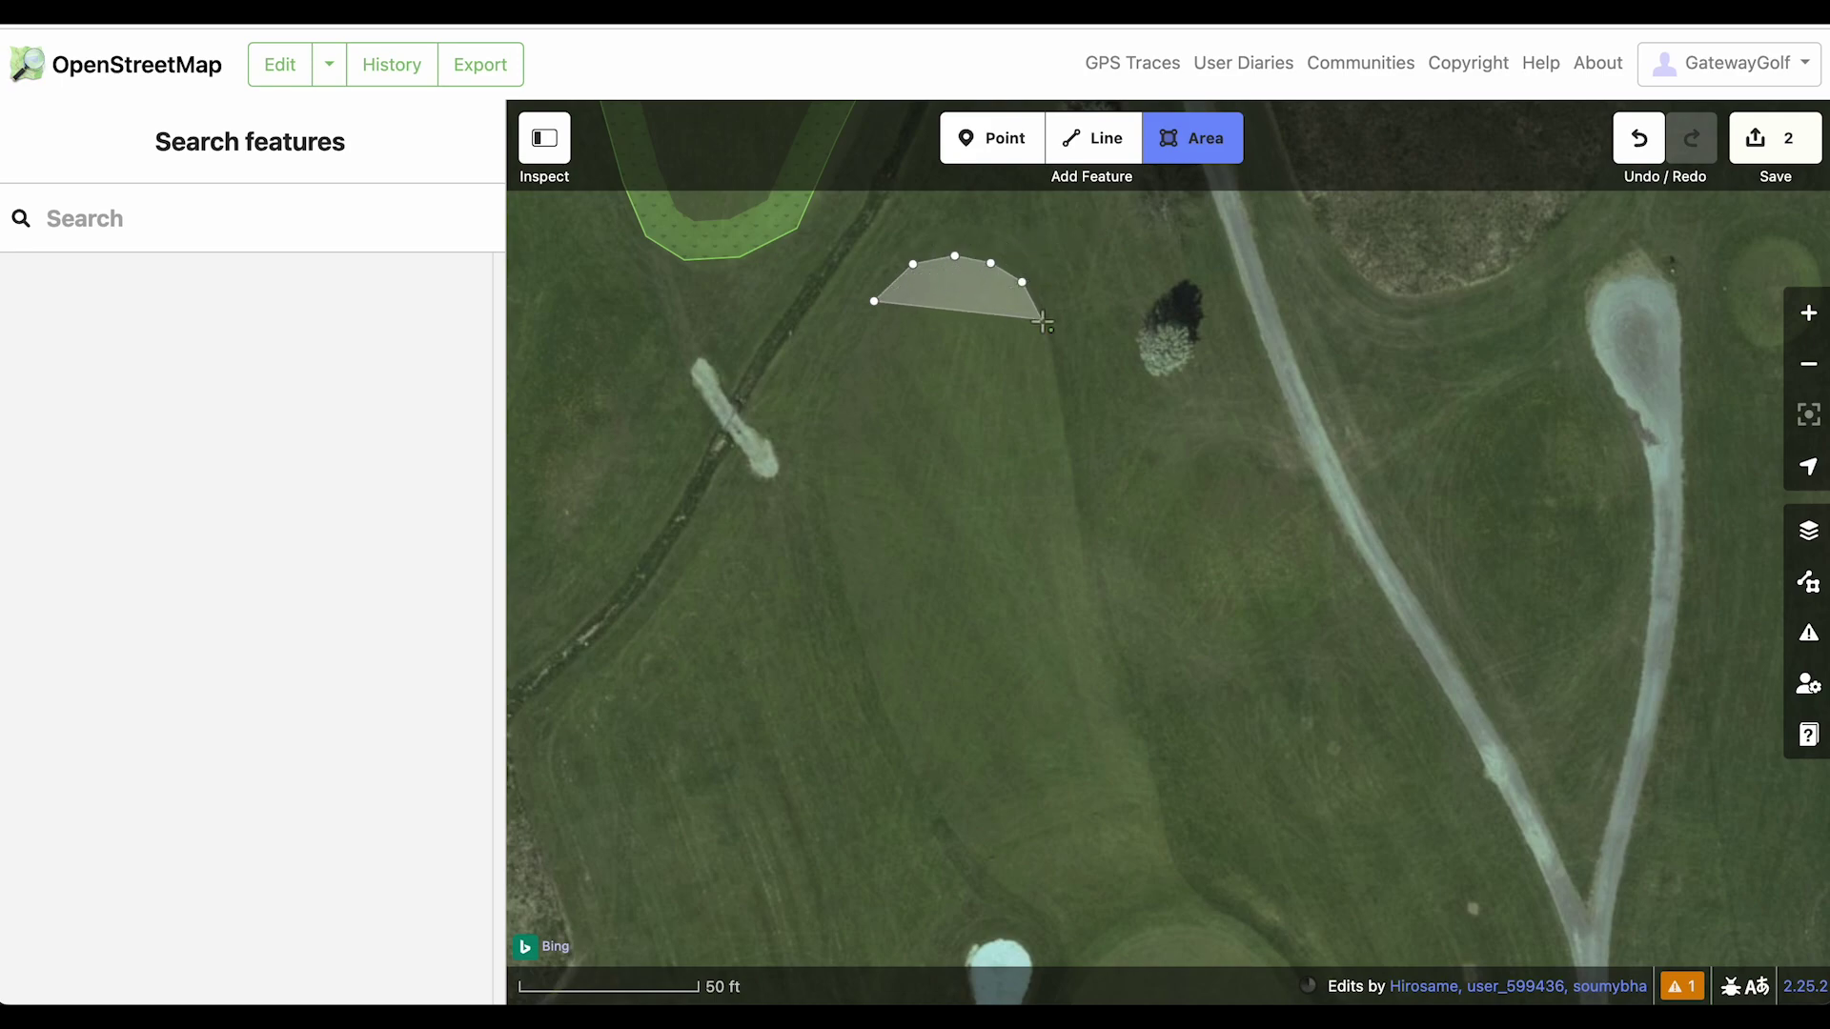
click(1042, 319)
click(1055, 382)
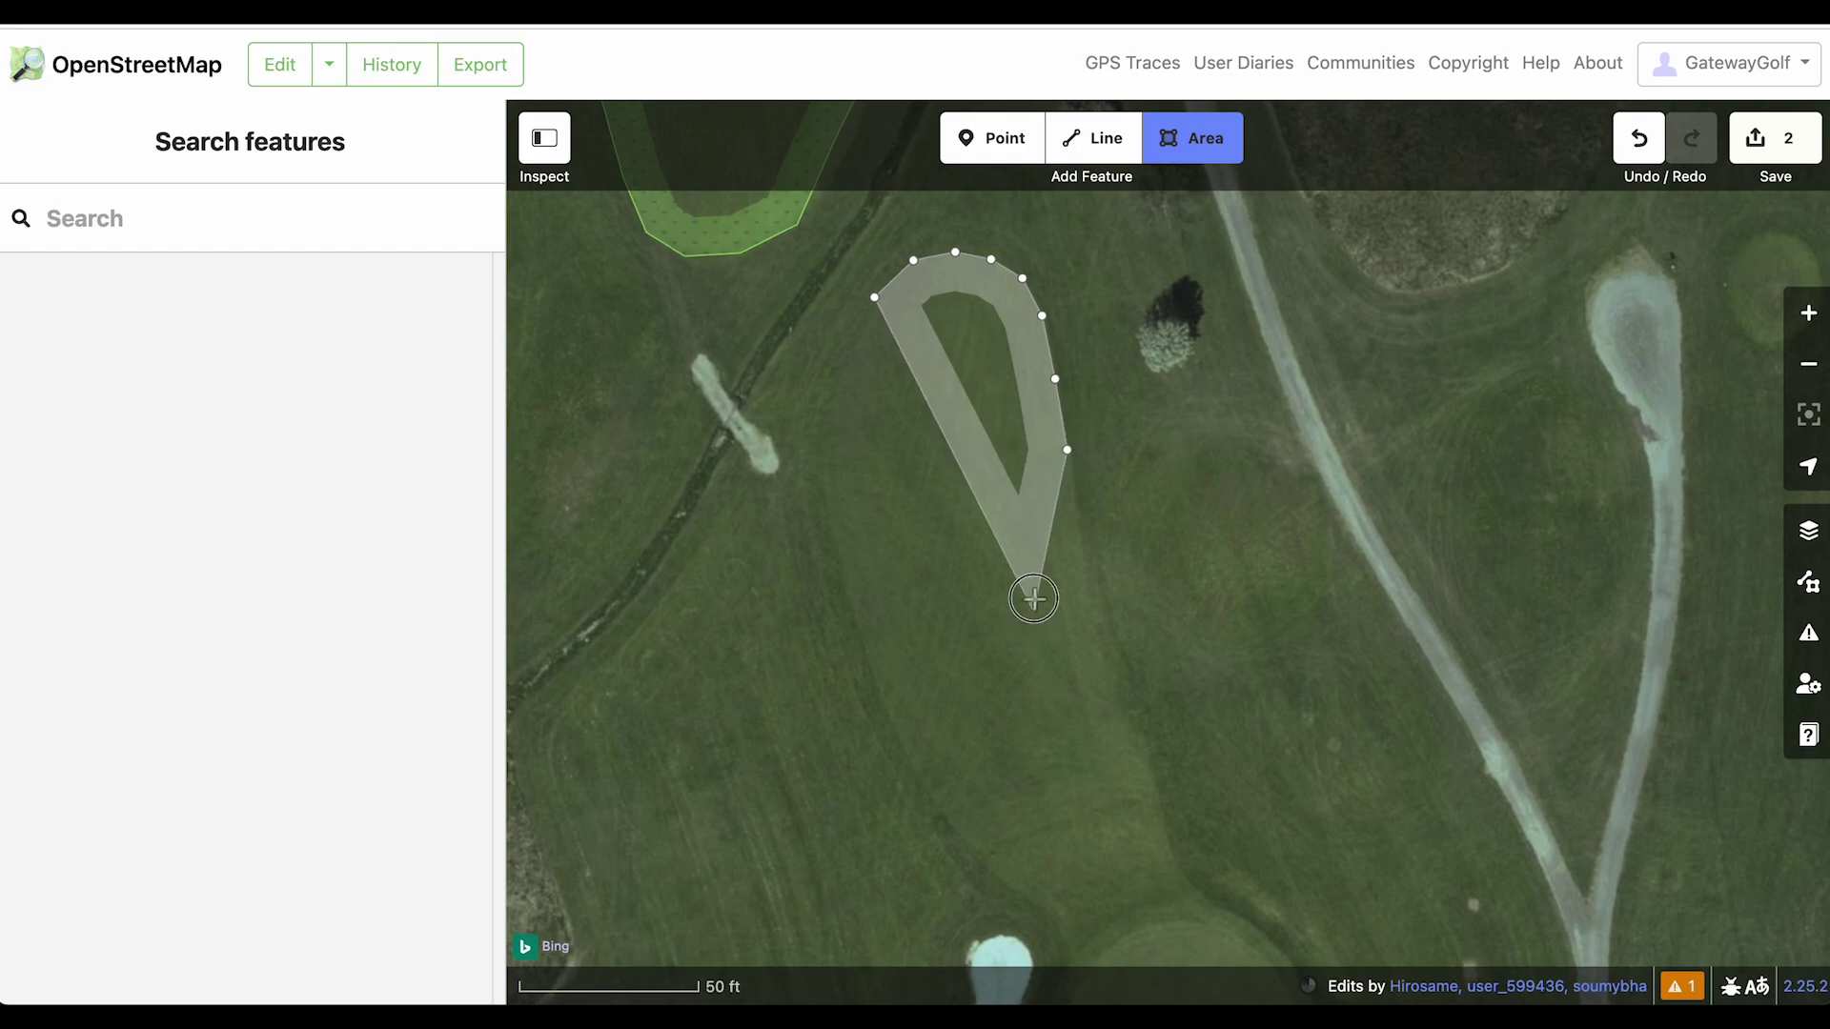
Trace the fairway's east edge south to where it widens at the green's north side
scroll(1096, 477, down, 3)
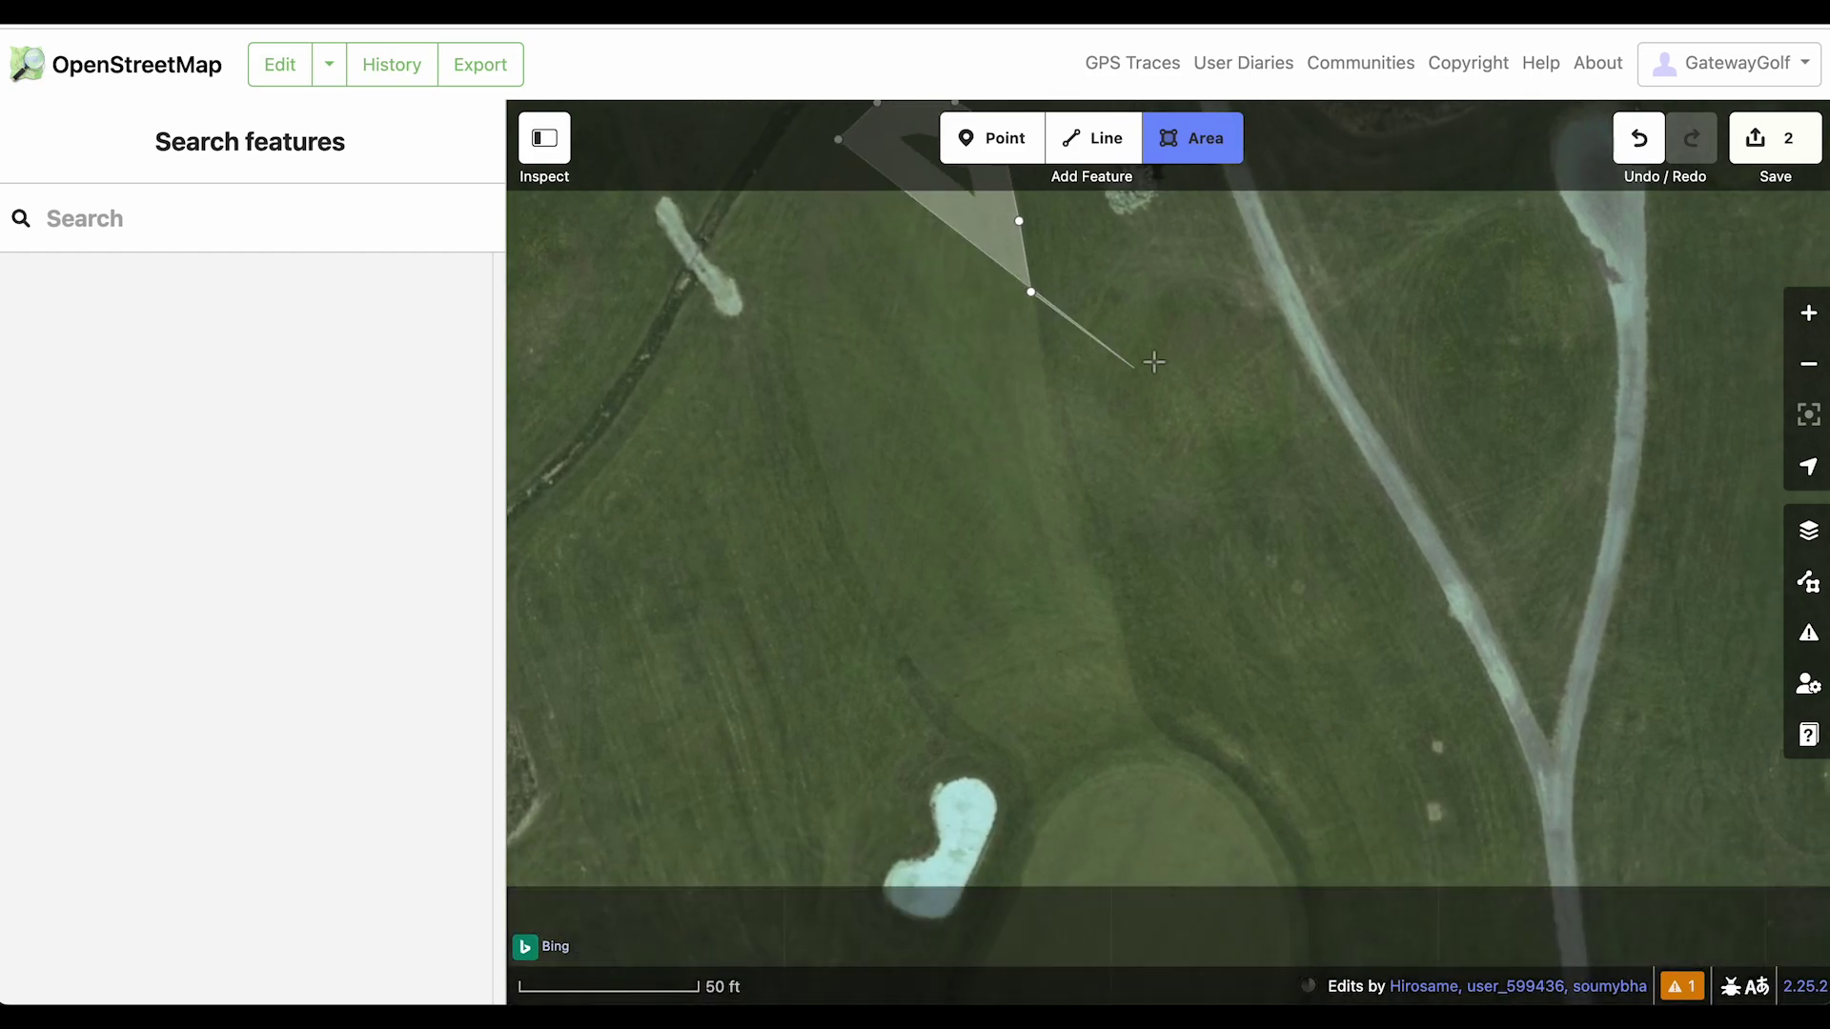
click(1055, 413)
click(1078, 507)
click(1106, 600)
click(1127, 671)
click(1143, 716)
click(1173, 750)
click(1199, 761)
Continue the fairway outline around the east and southeast sides of the green
scroll(1197, 763, down, 3)
click(1079, 533)
click(1107, 573)
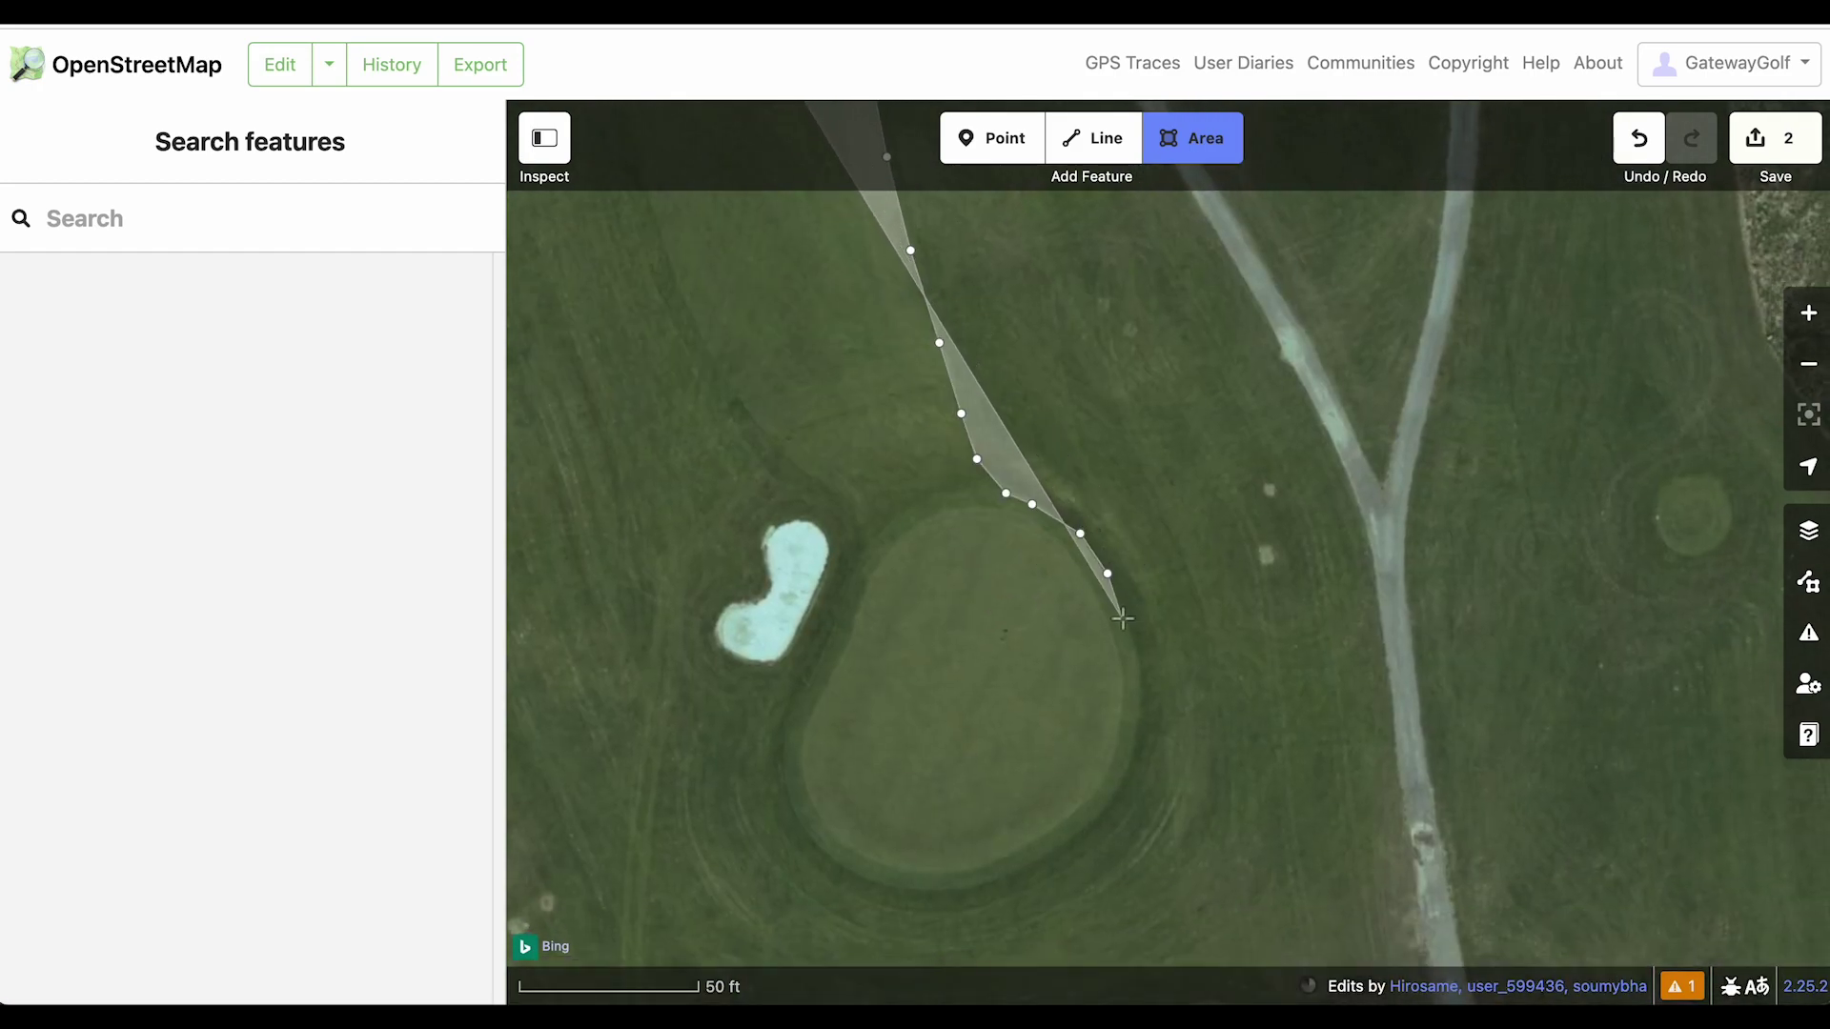
click(1130, 623)
click(1138, 668)
click(1141, 720)
click(1133, 759)
click(1109, 813)
click(1075, 841)
click(1029, 872)
click(971, 888)
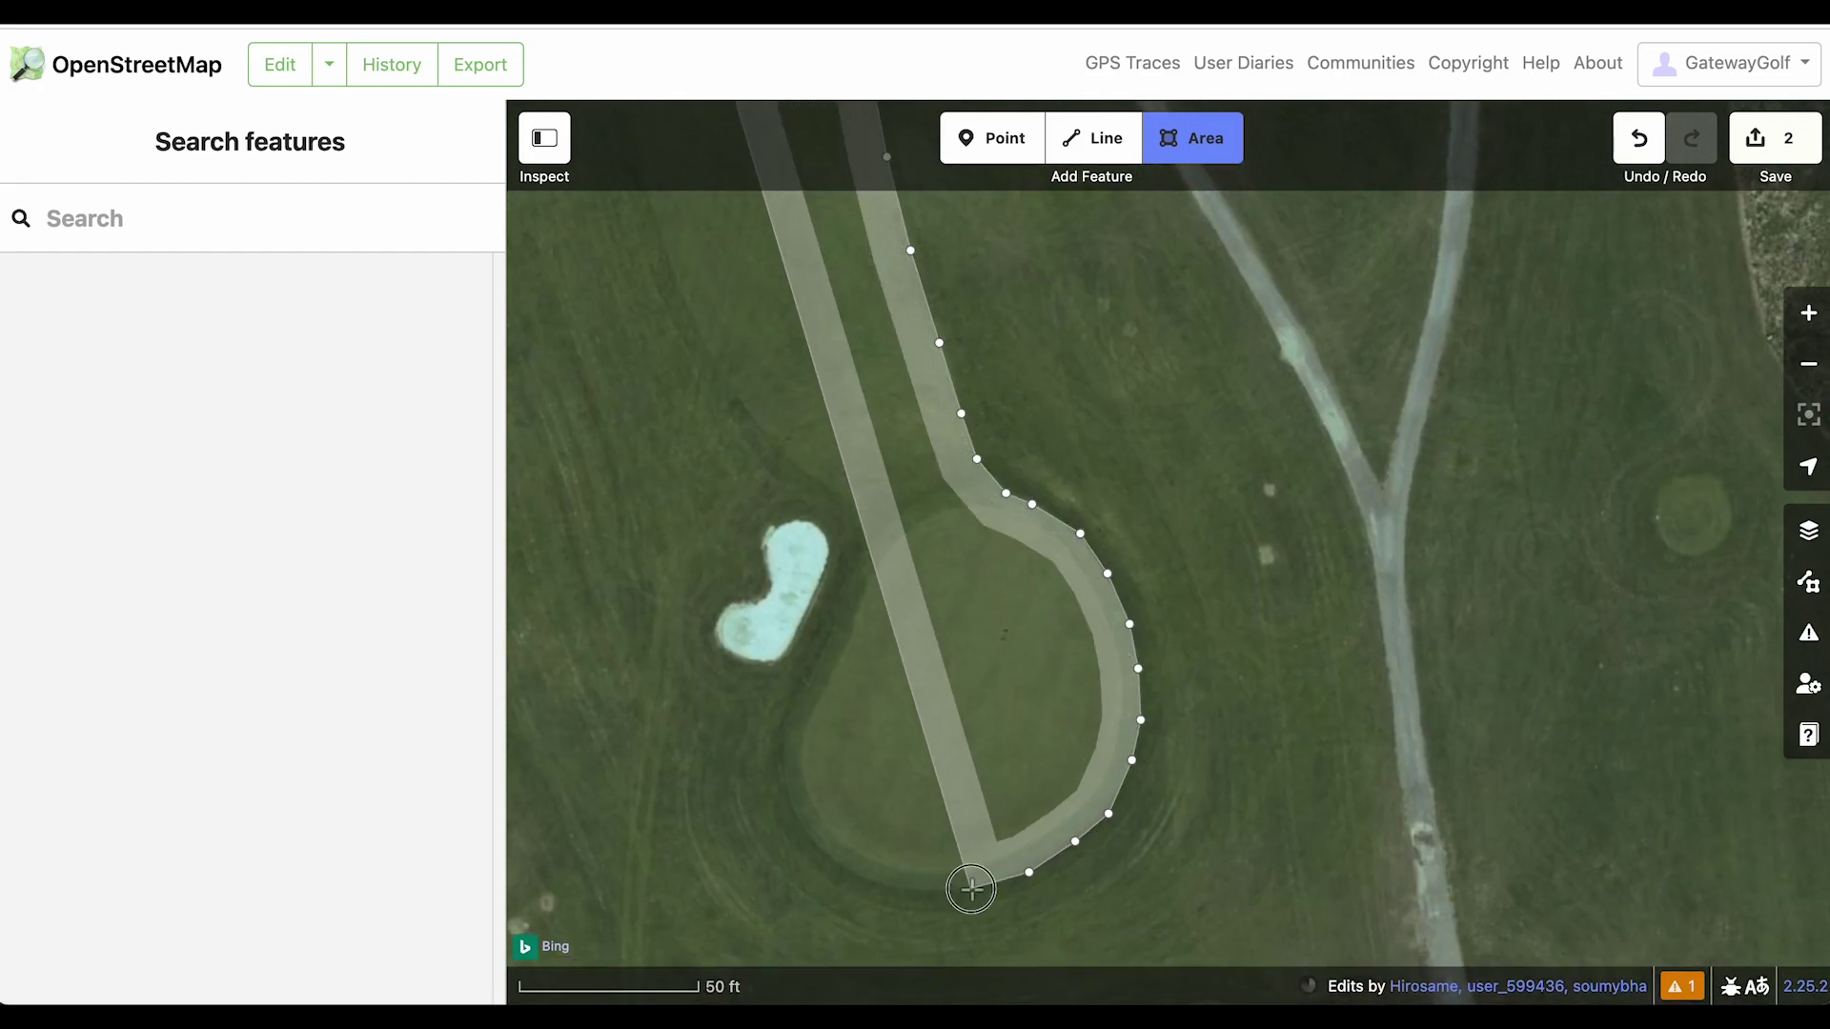
Trace the fairway outline around the green's south end and up its southwest side
click(920, 893)
click(869, 883)
click(819, 848)
click(797, 811)
click(787, 778)
click(788, 730)
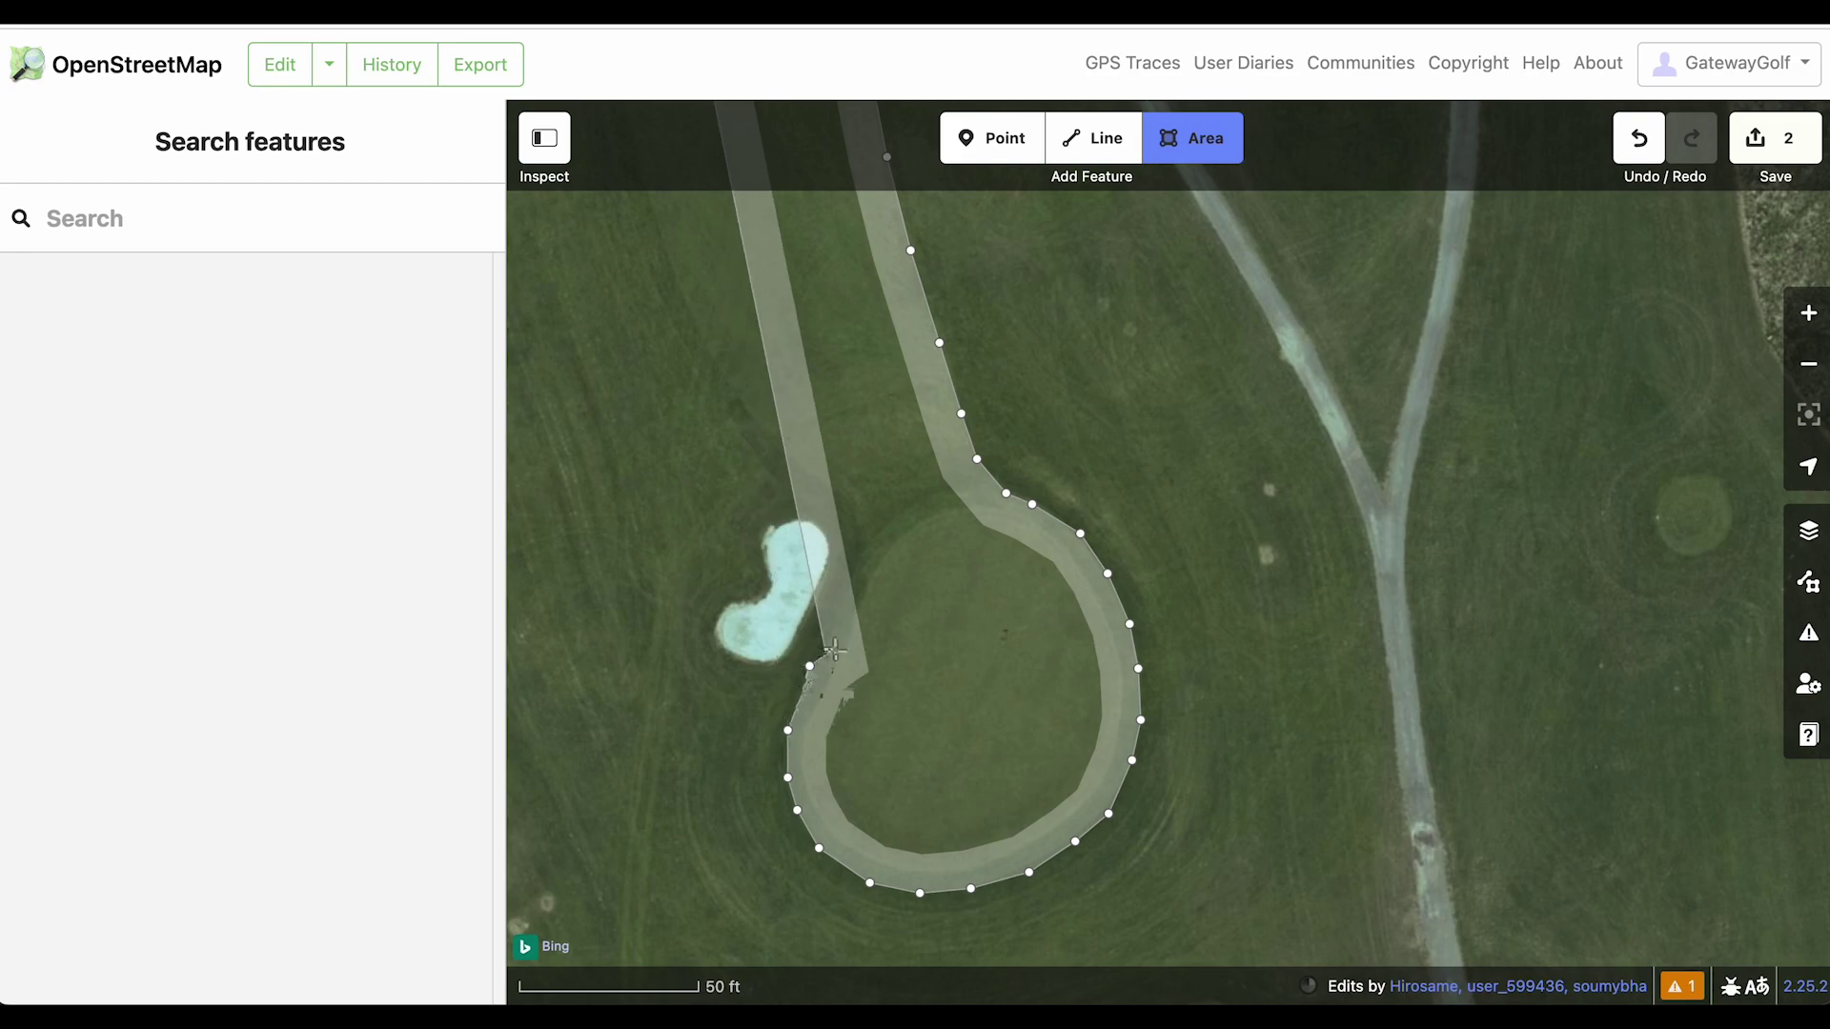
click(810, 665)
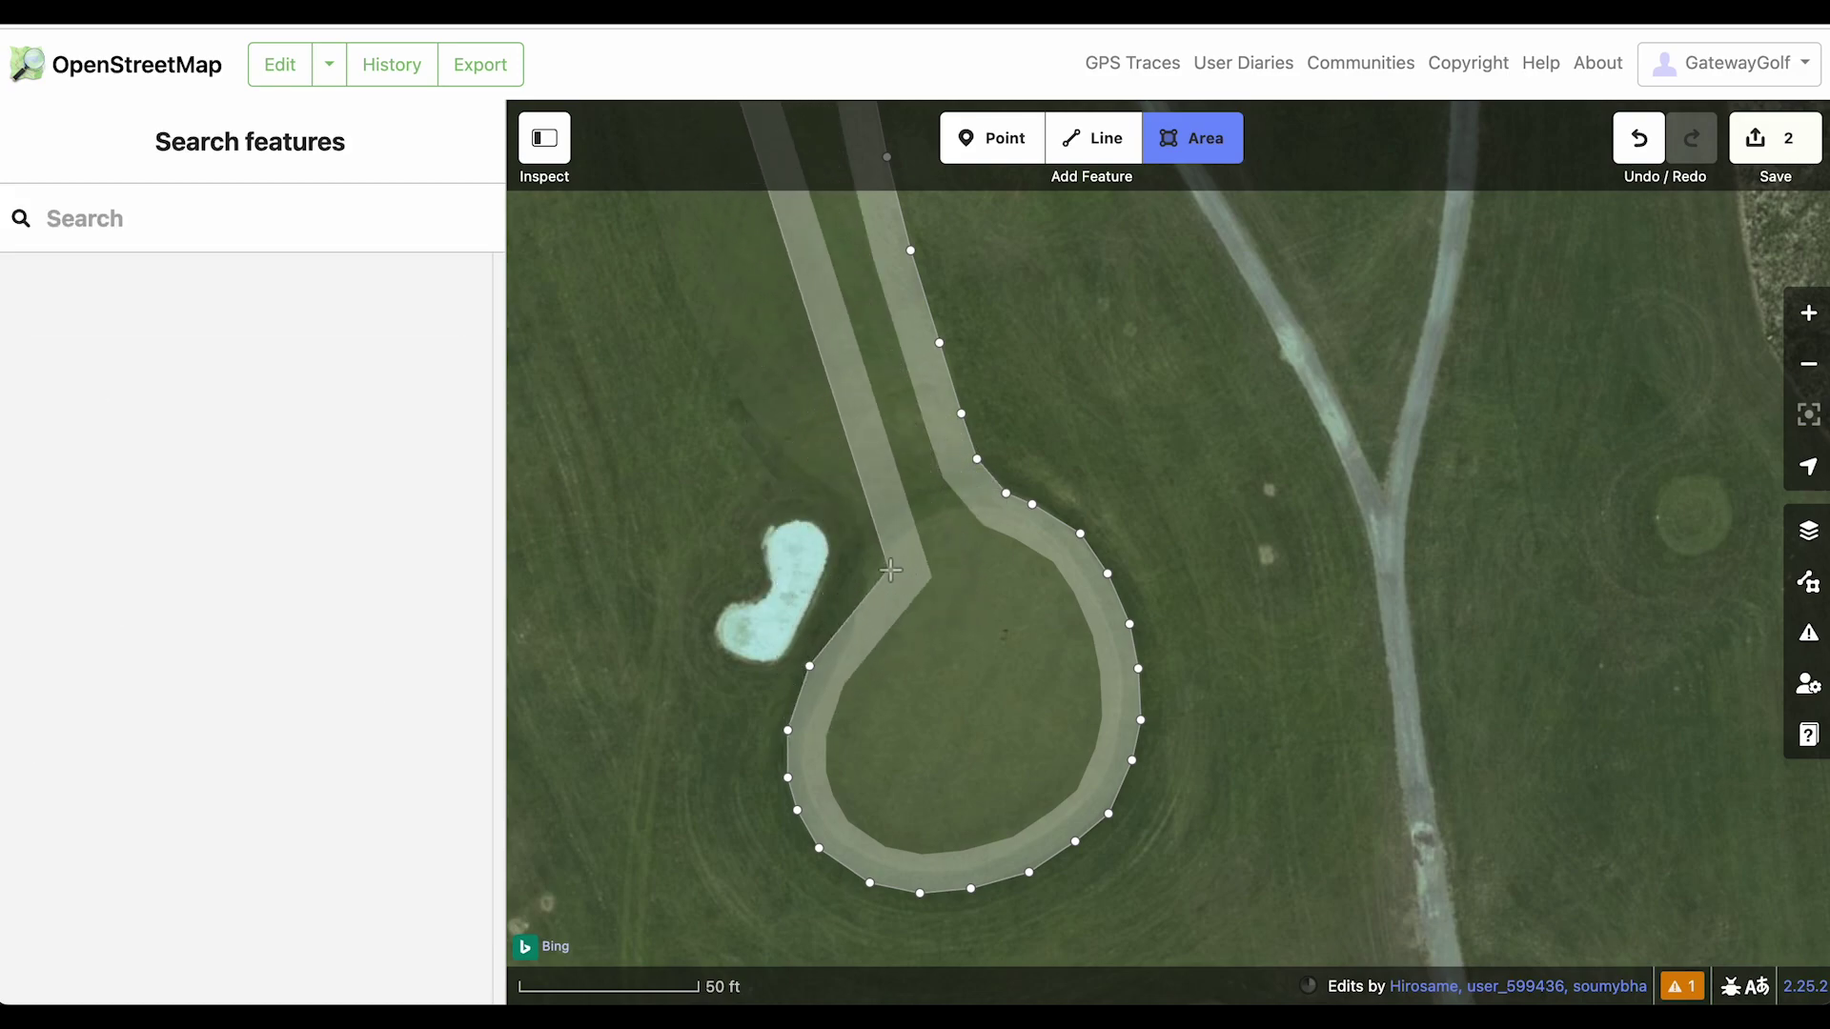
Trace the fairway edge through the curve between the green and the bunker
click(846, 605)
click(855, 575)
click(856, 544)
click(850, 517)
click(835, 494)
click(809, 467)
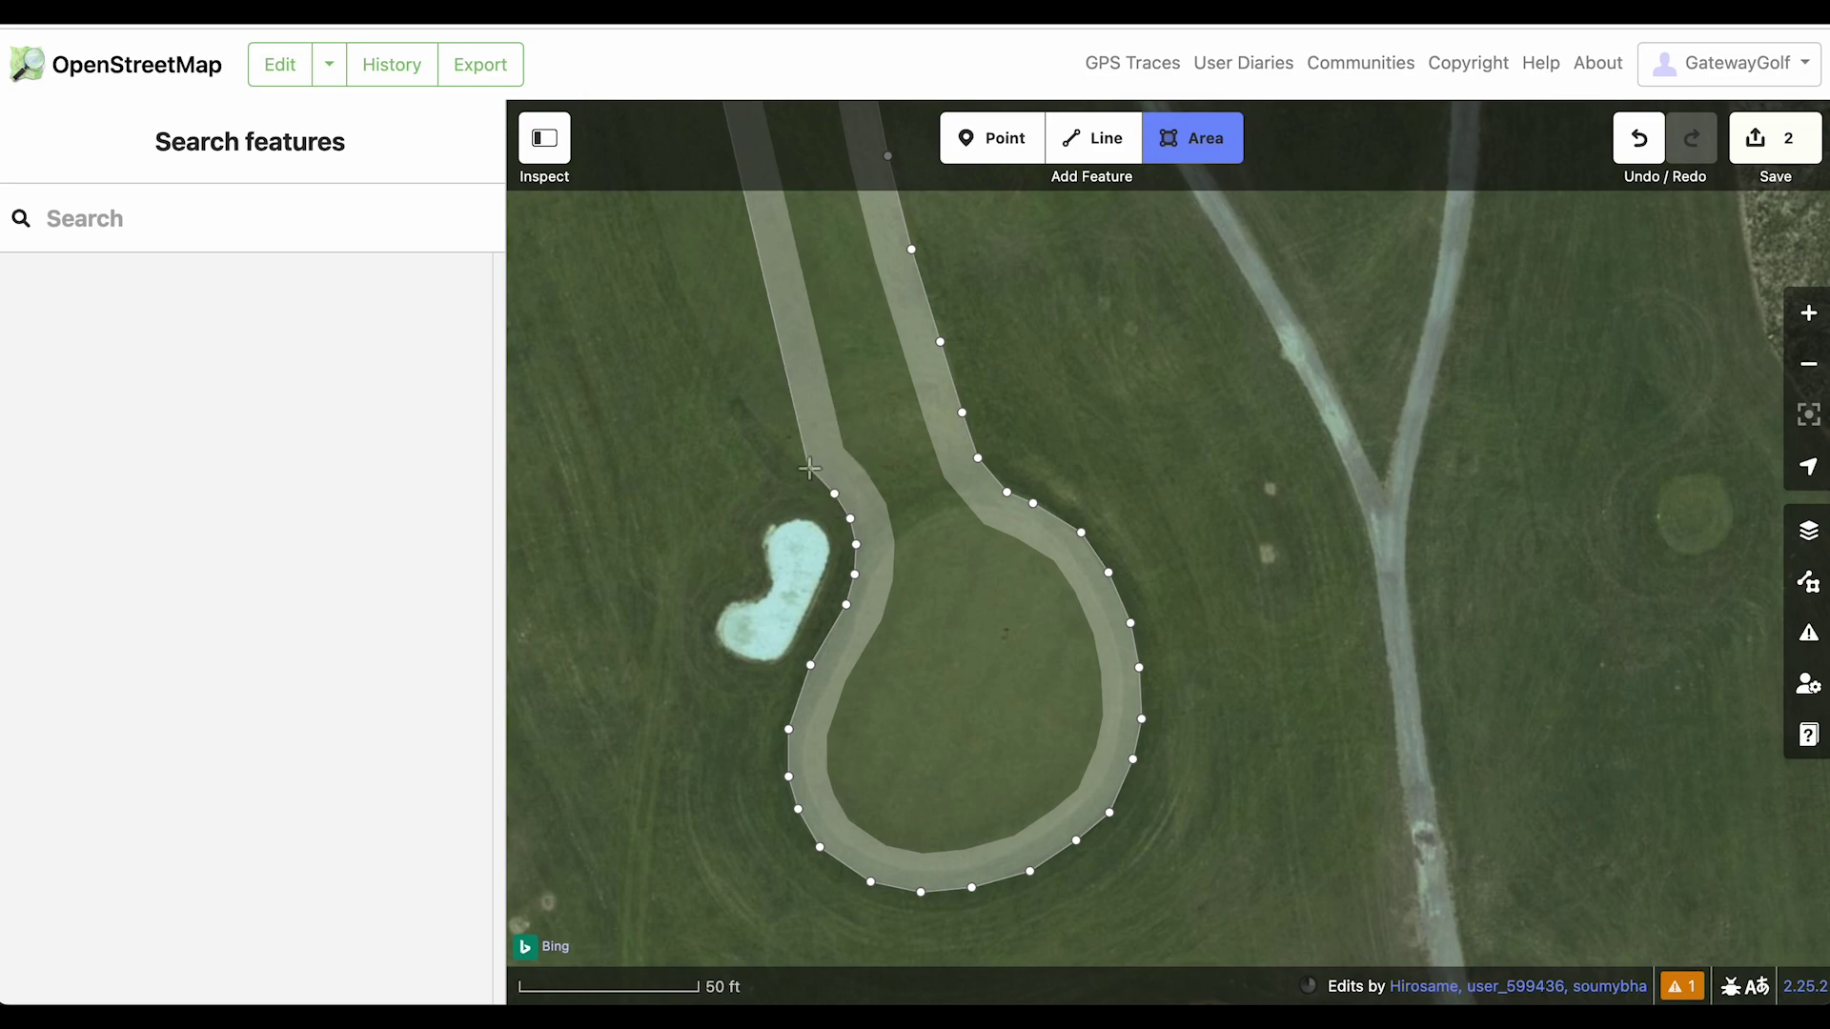
Trace the fairway's west edge north from the bunker toward the footbridge over the ditch
scroll(864, 629, up, 5)
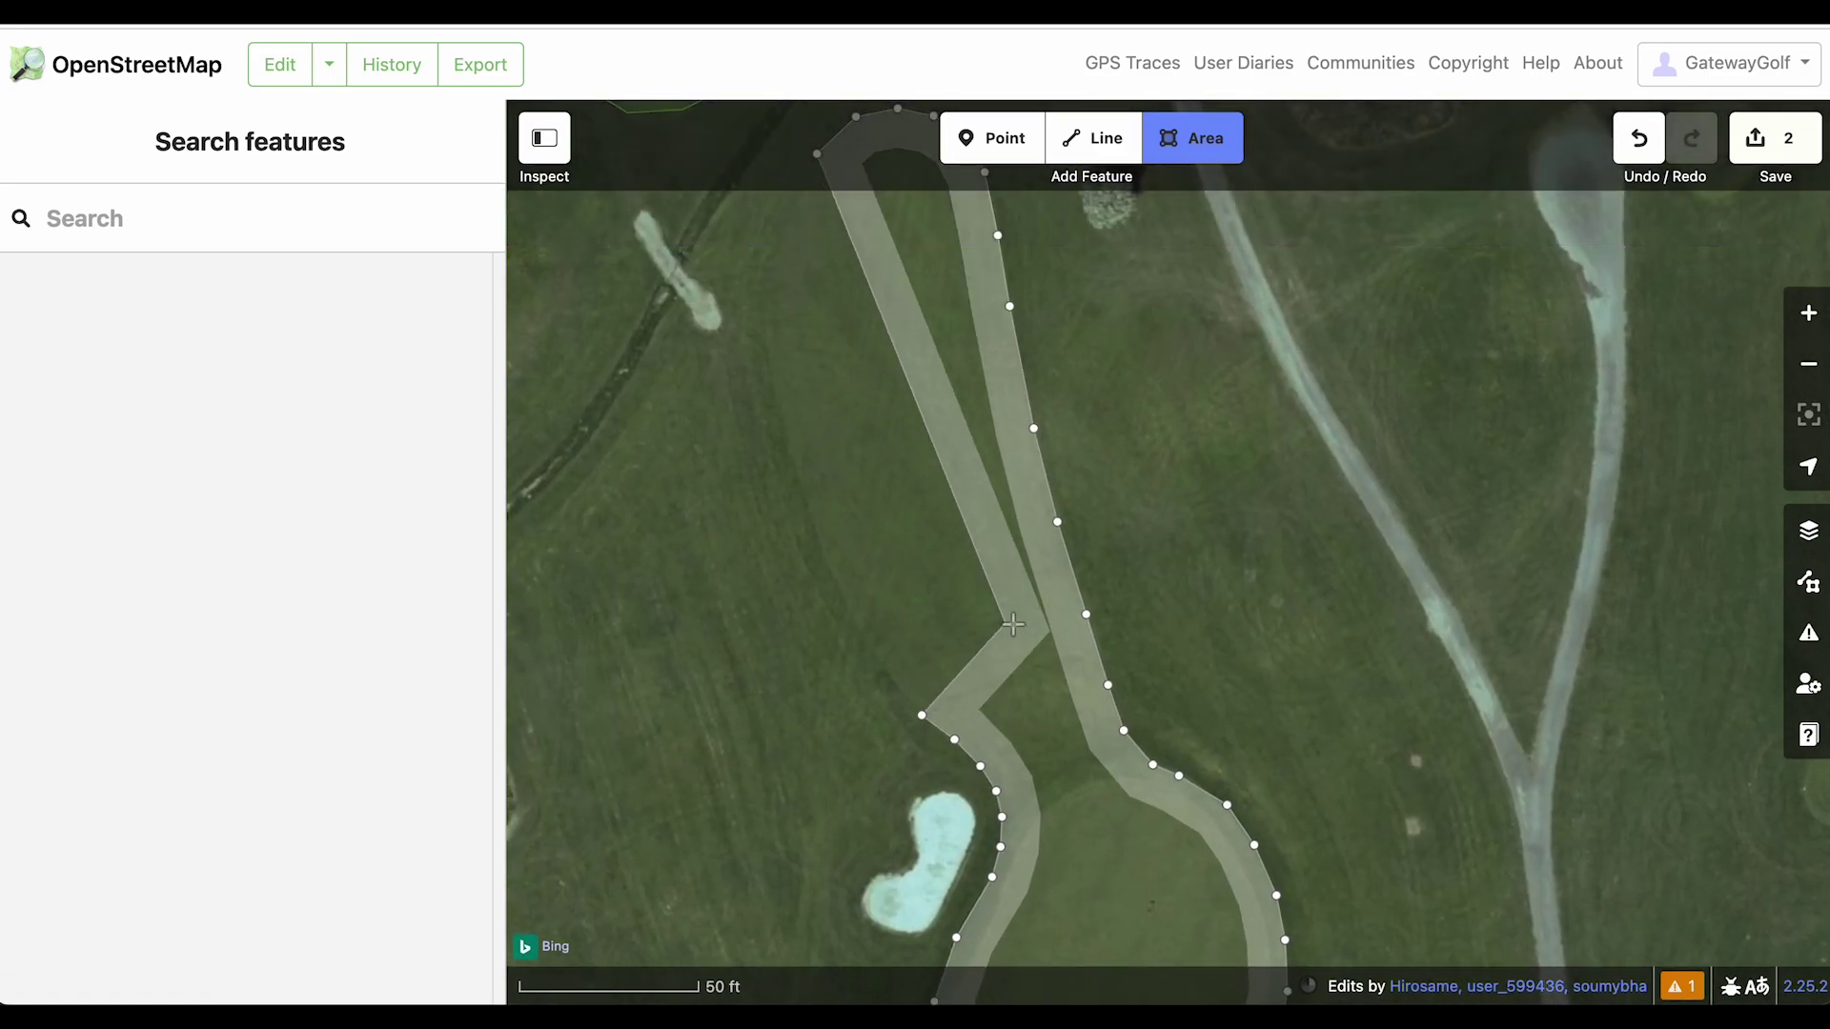
click(887, 676)
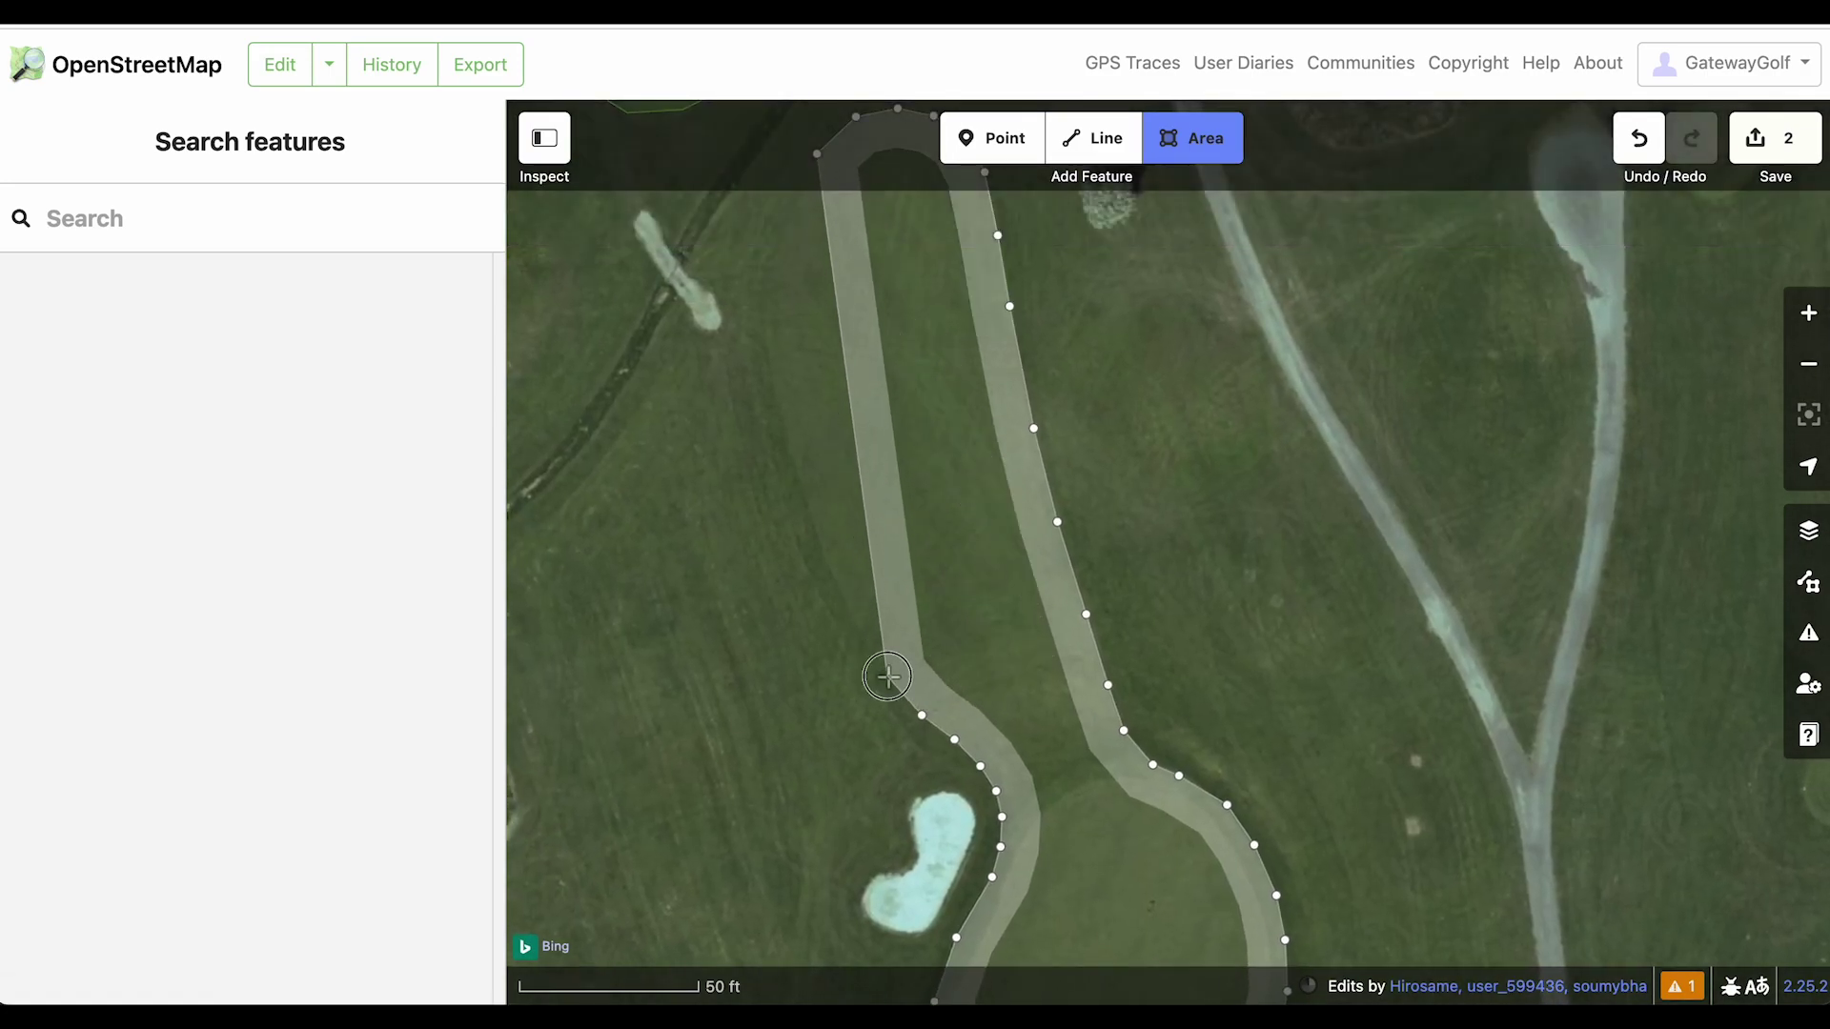
click(841, 578)
click(807, 505)
click(781, 437)
click(762, 380)
Trace the fairway's northwest corner and close the area at its starting point
drag(796, 333, 788, 459)
click(743, 428)
click(751, 380)
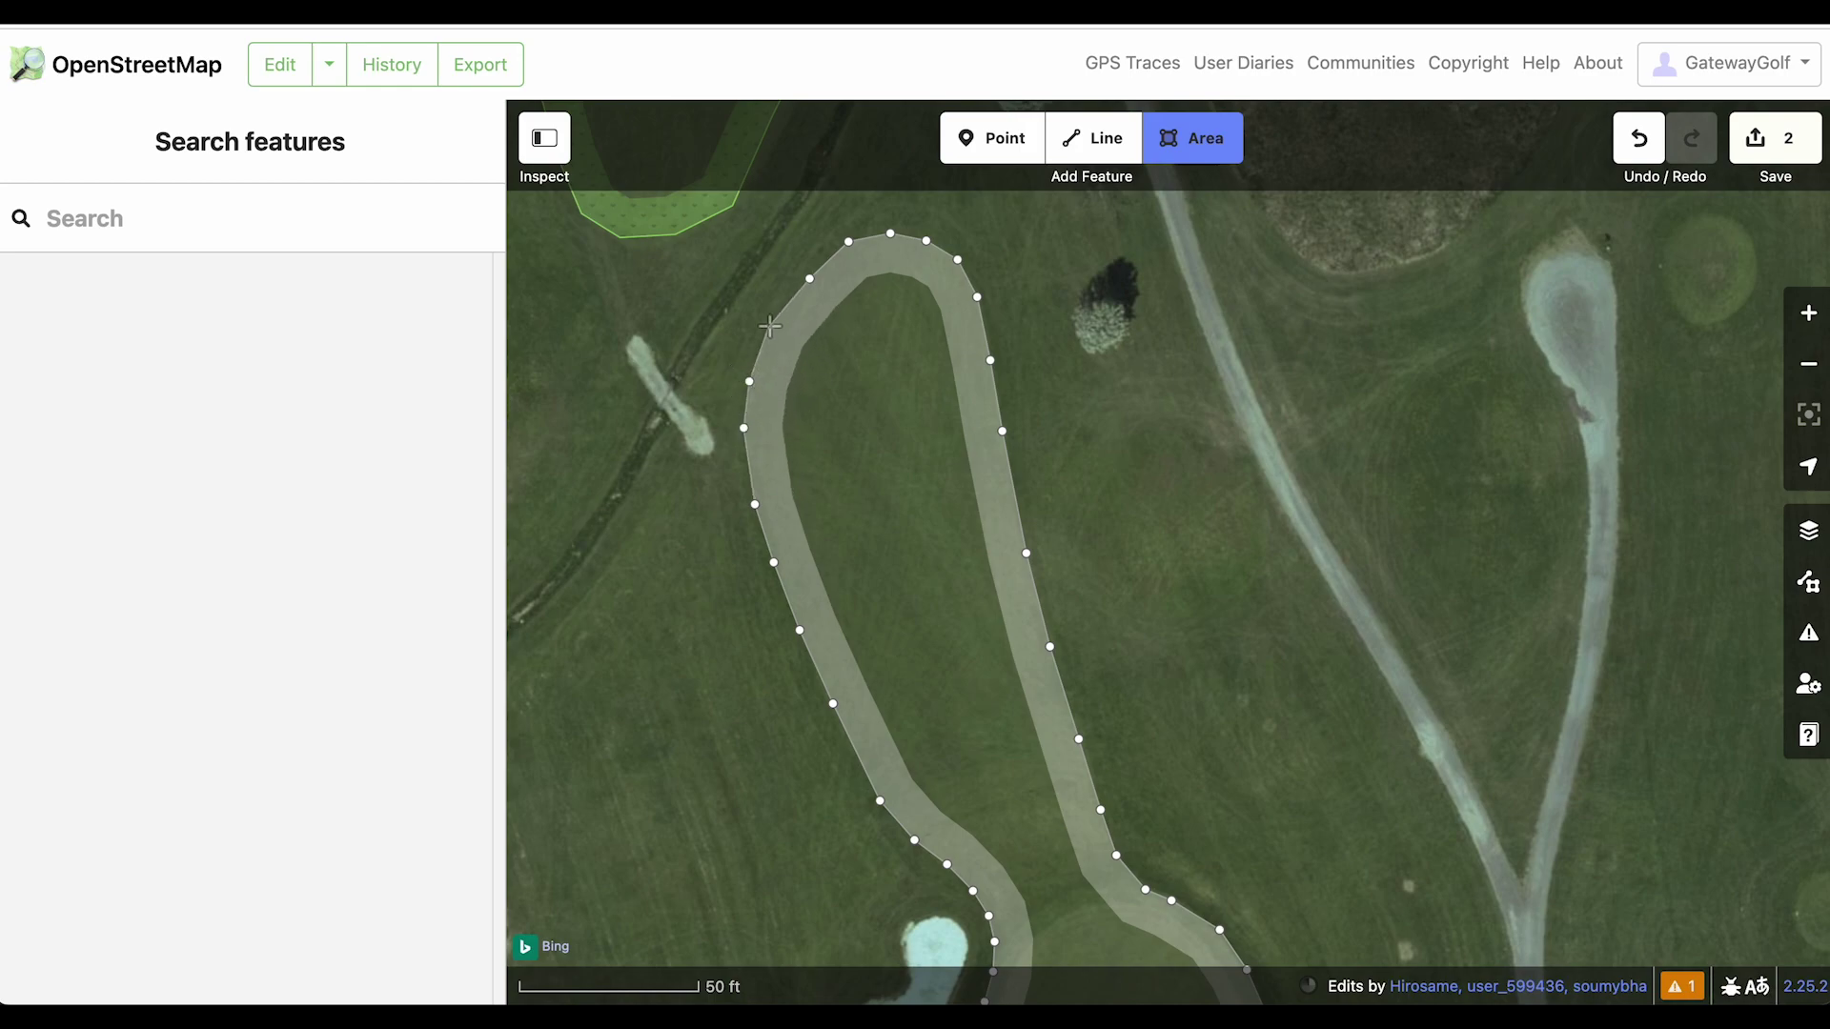
click(809, 277)
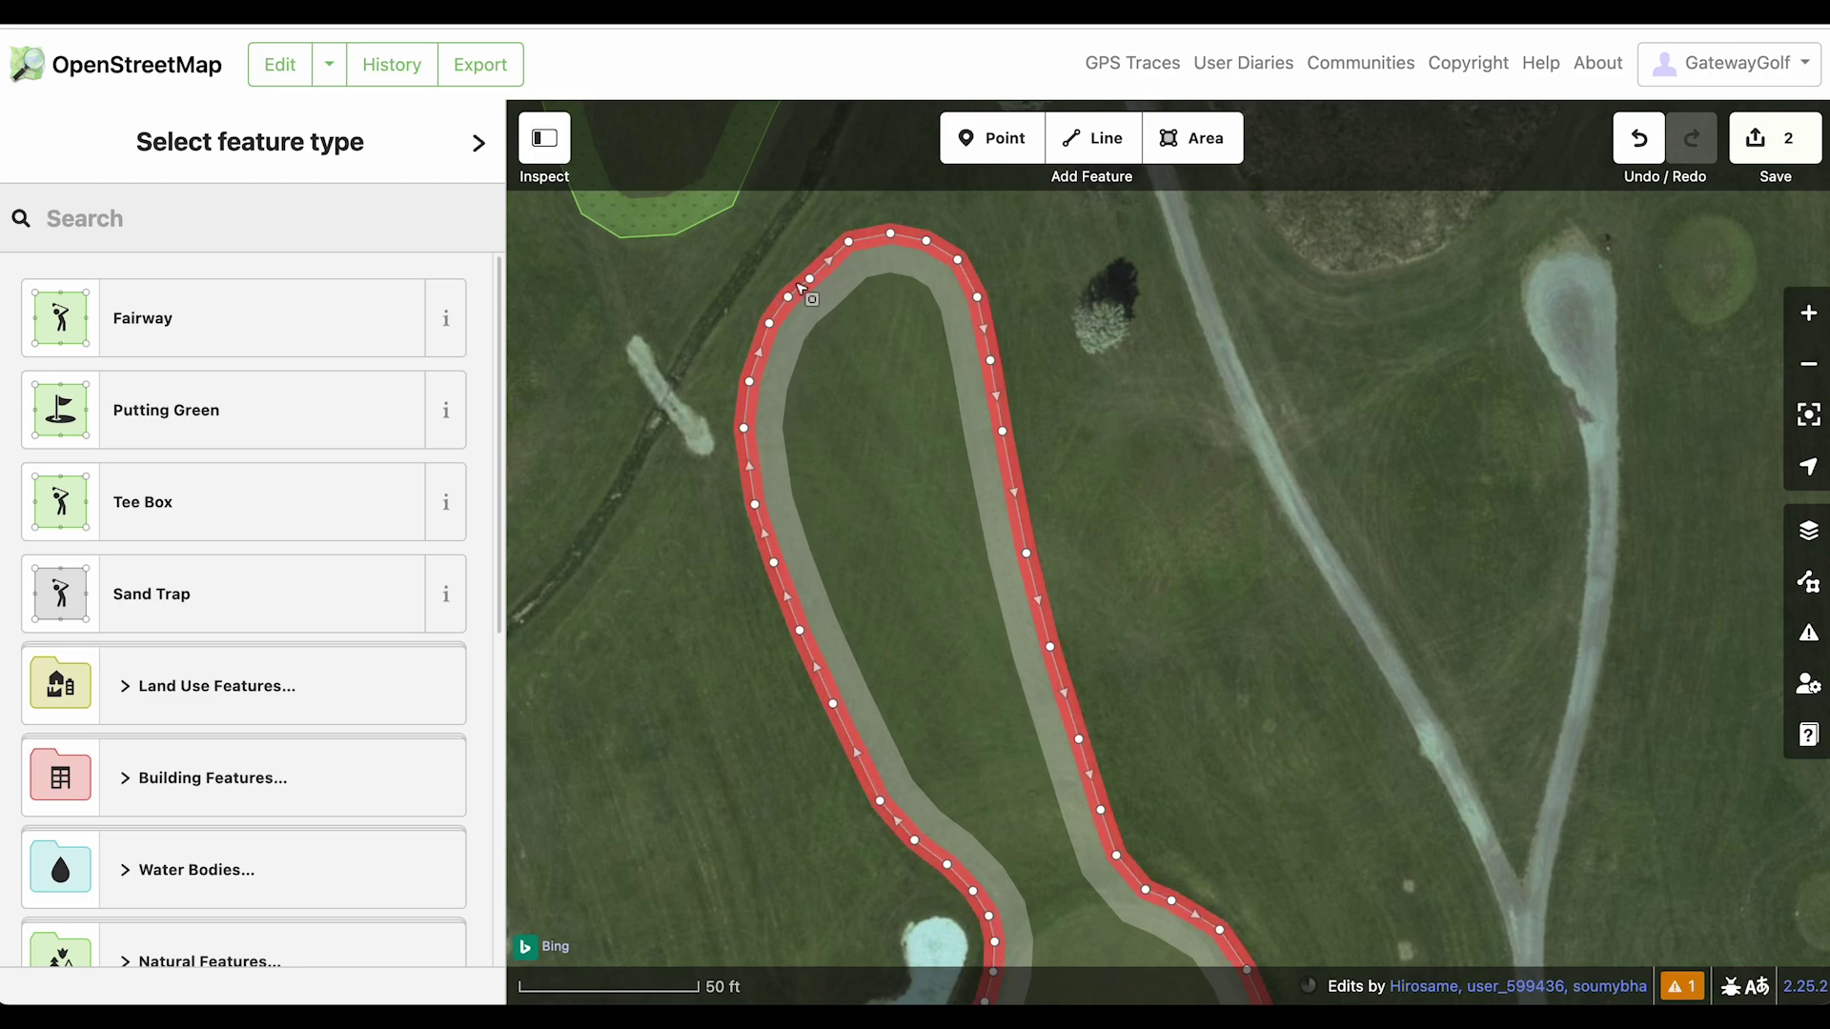
Set the closed area's feature type to Fairway and clear the selection
key(Escape)
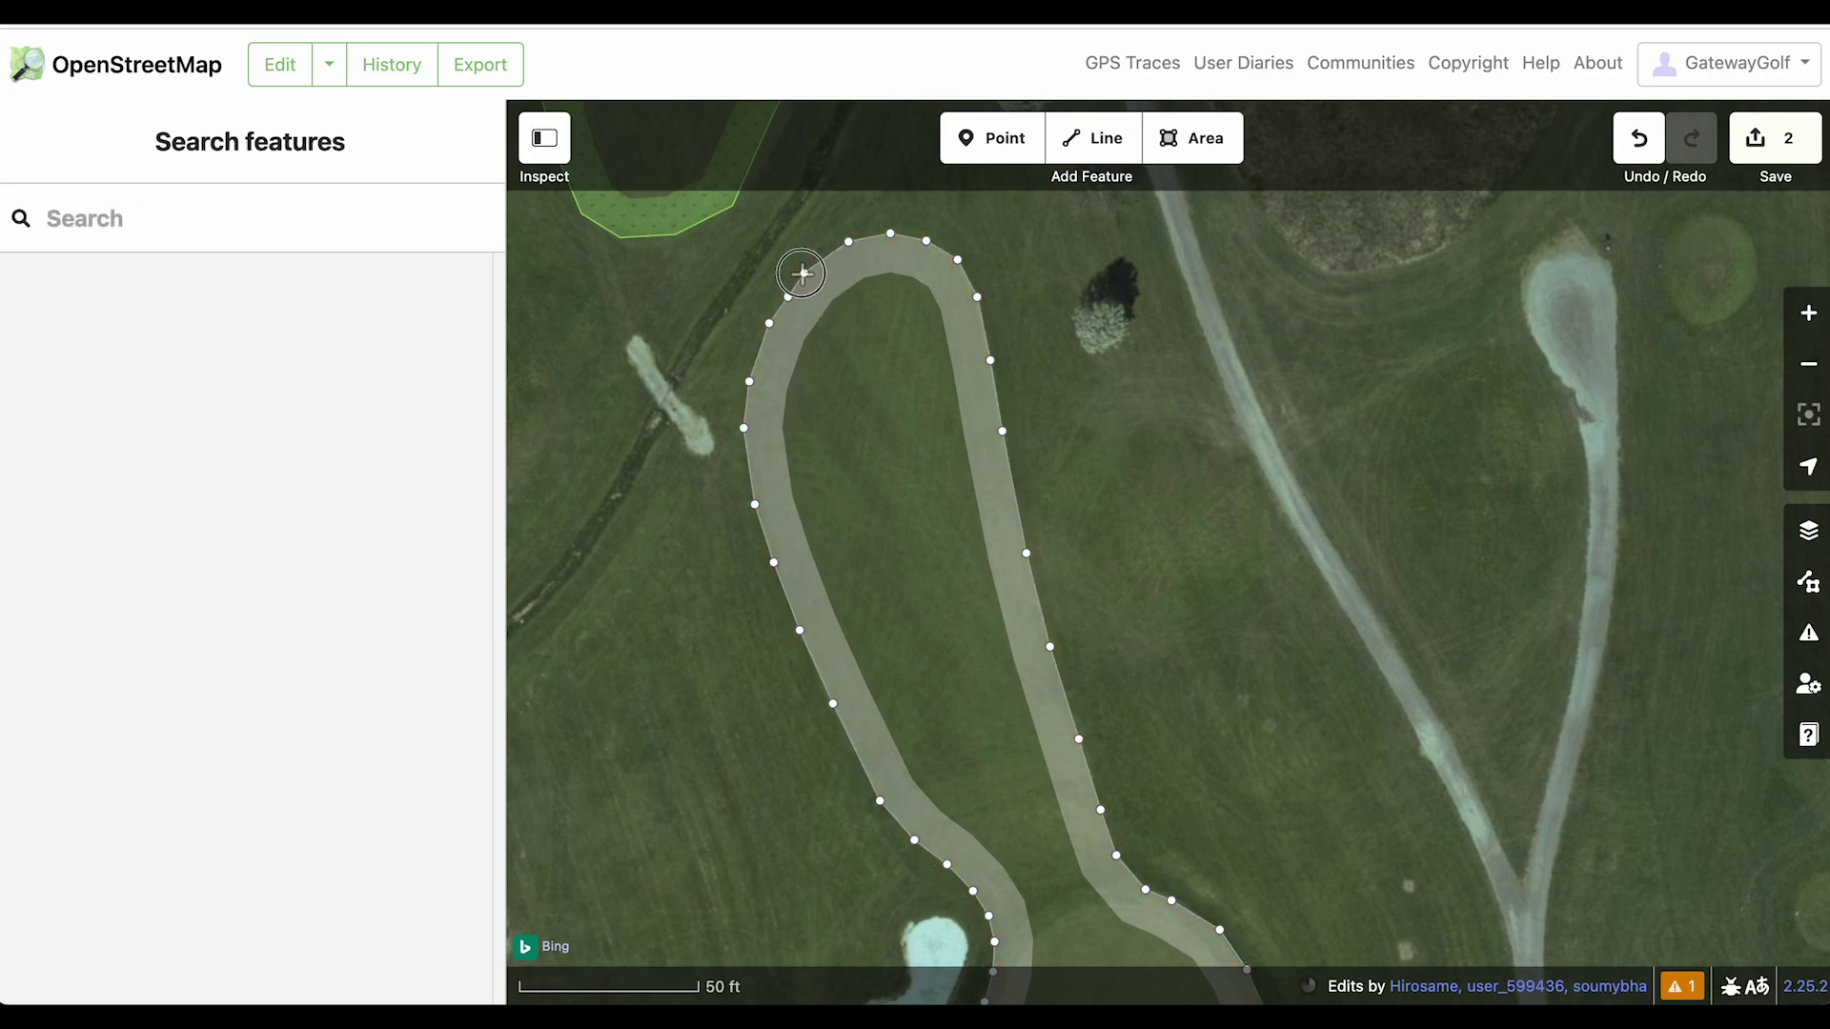
click(807, 276)
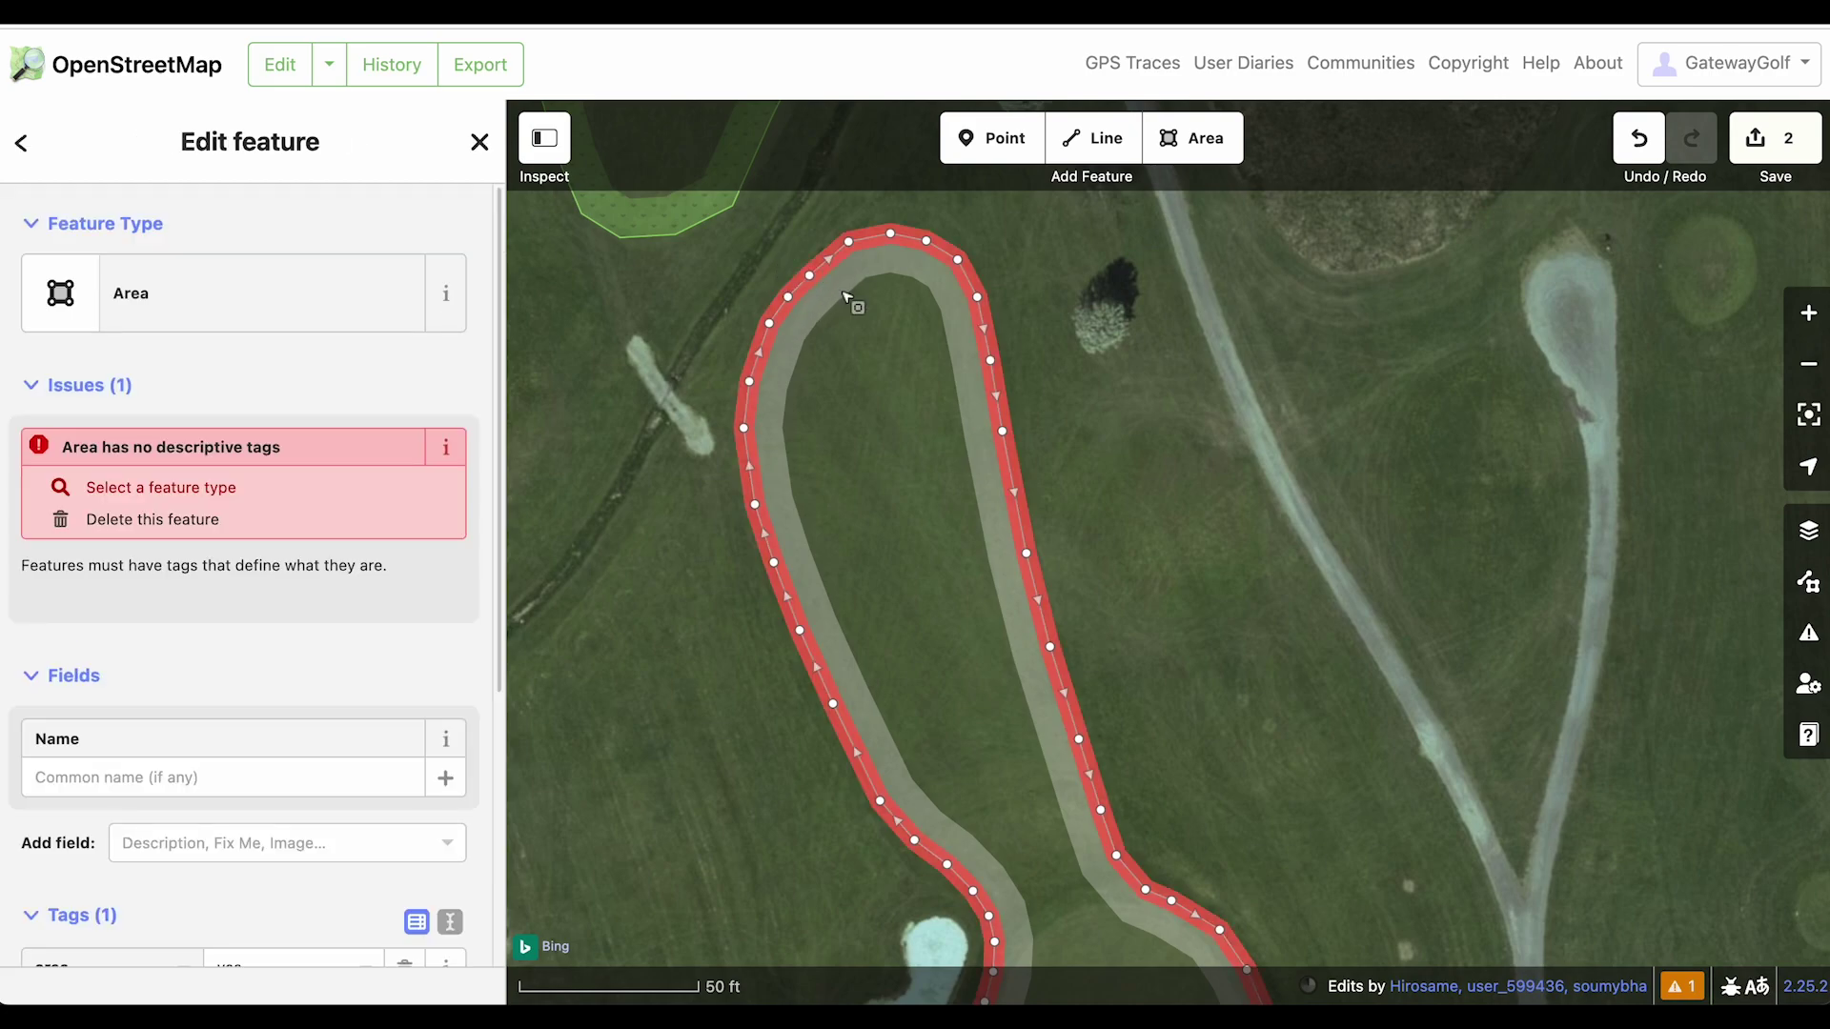
click(201, 294)
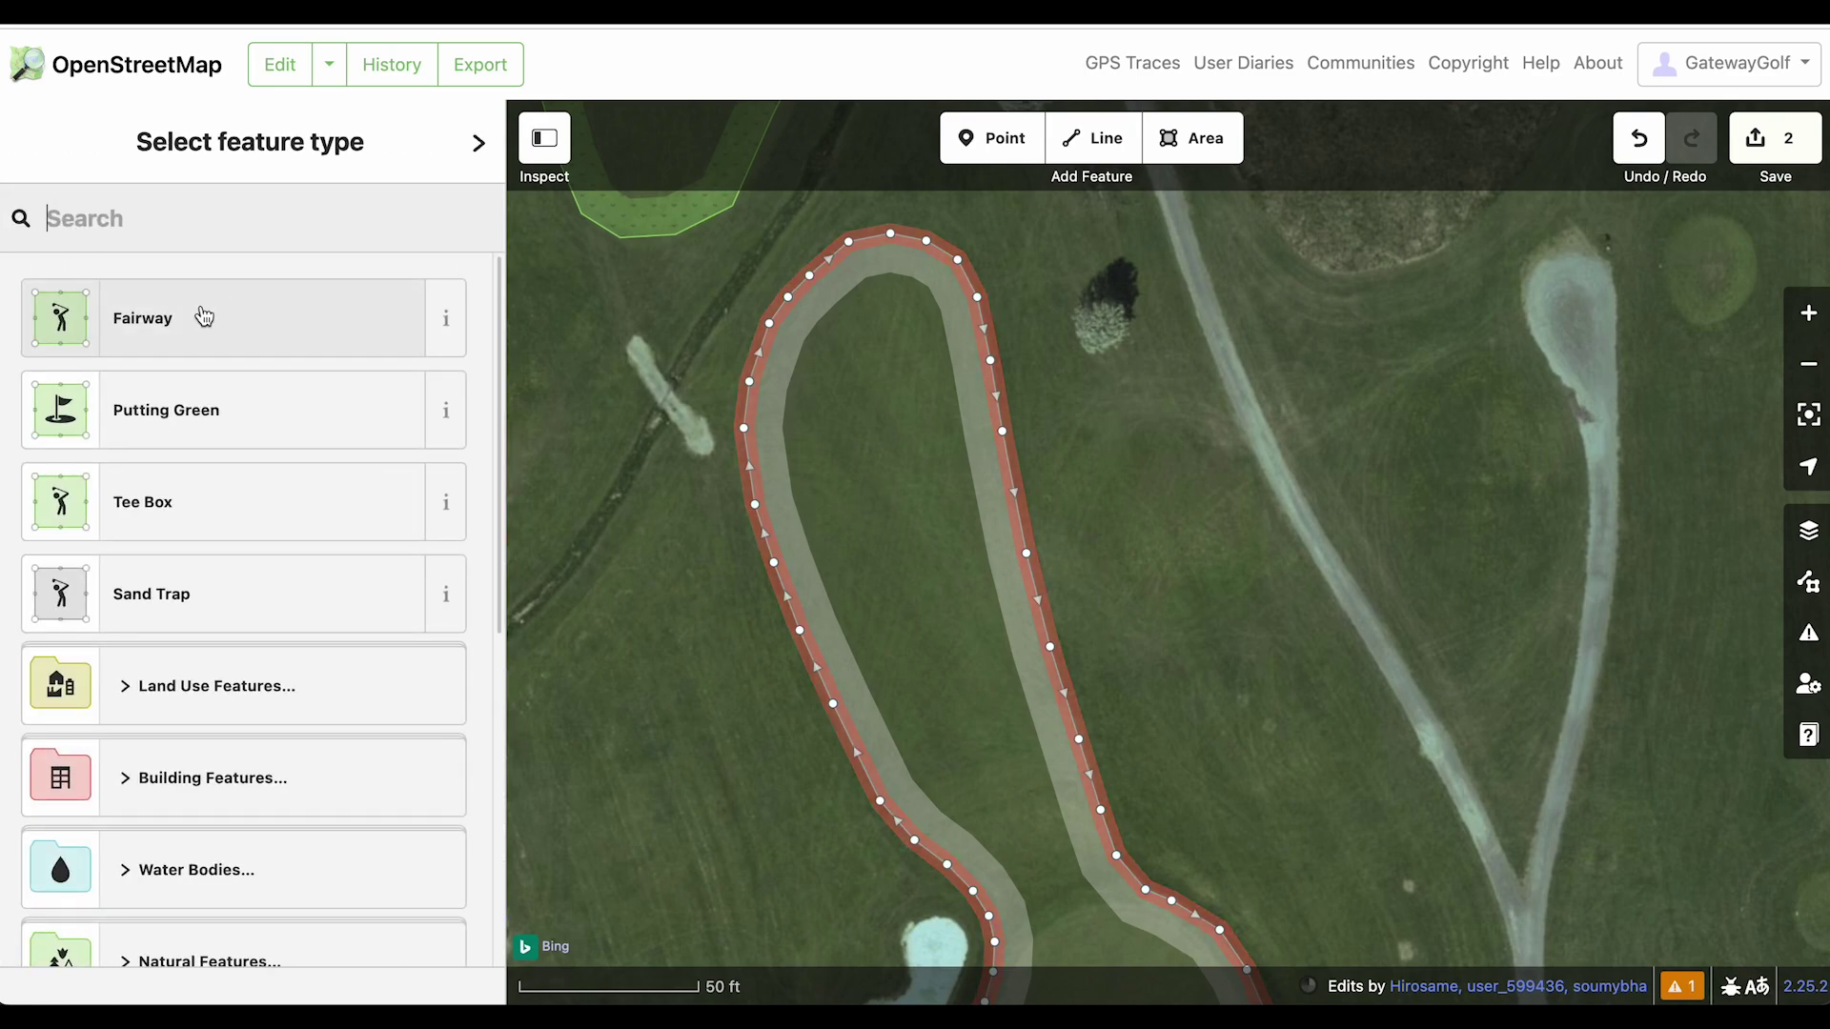
click(203, 317)
click(658, 732)
Start a new area for the green inside the fairway's south end, tracing its north and northeast edges
drag(657, 732, 675, 677)
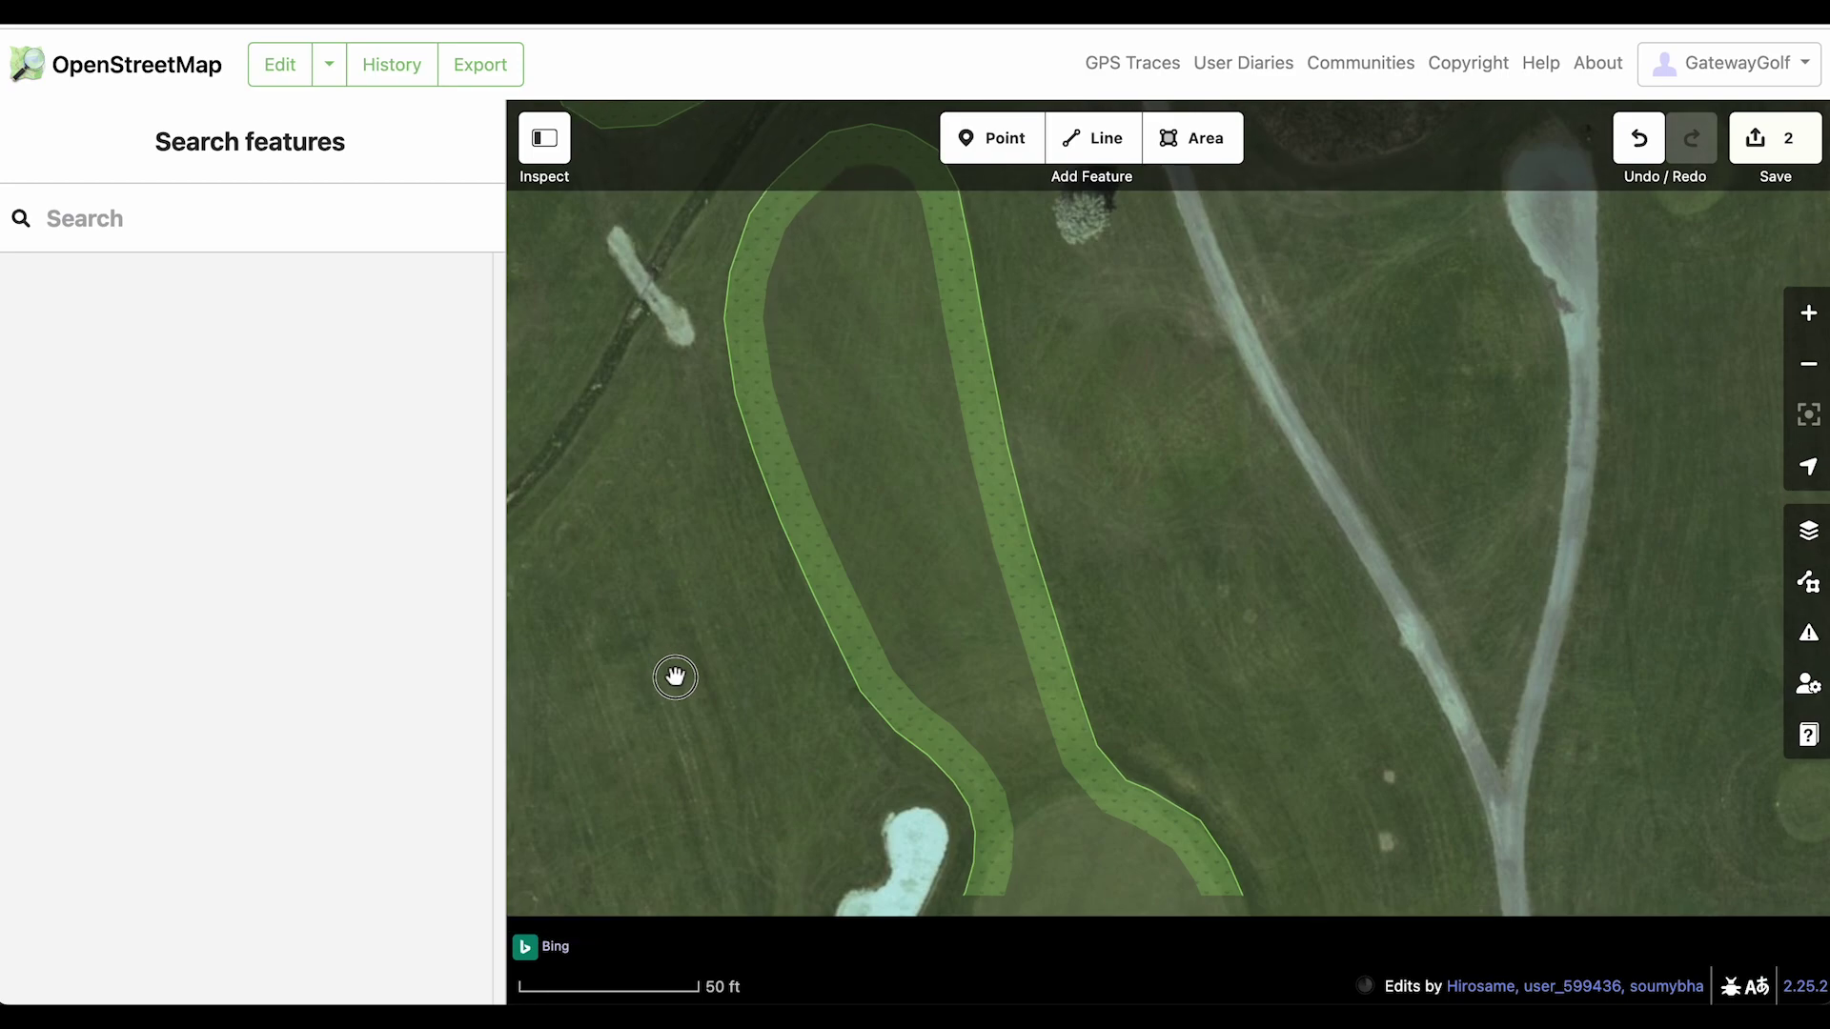
click(1062, 667)
click(1131, 687)
drag(1139, 610, 1106, 420)
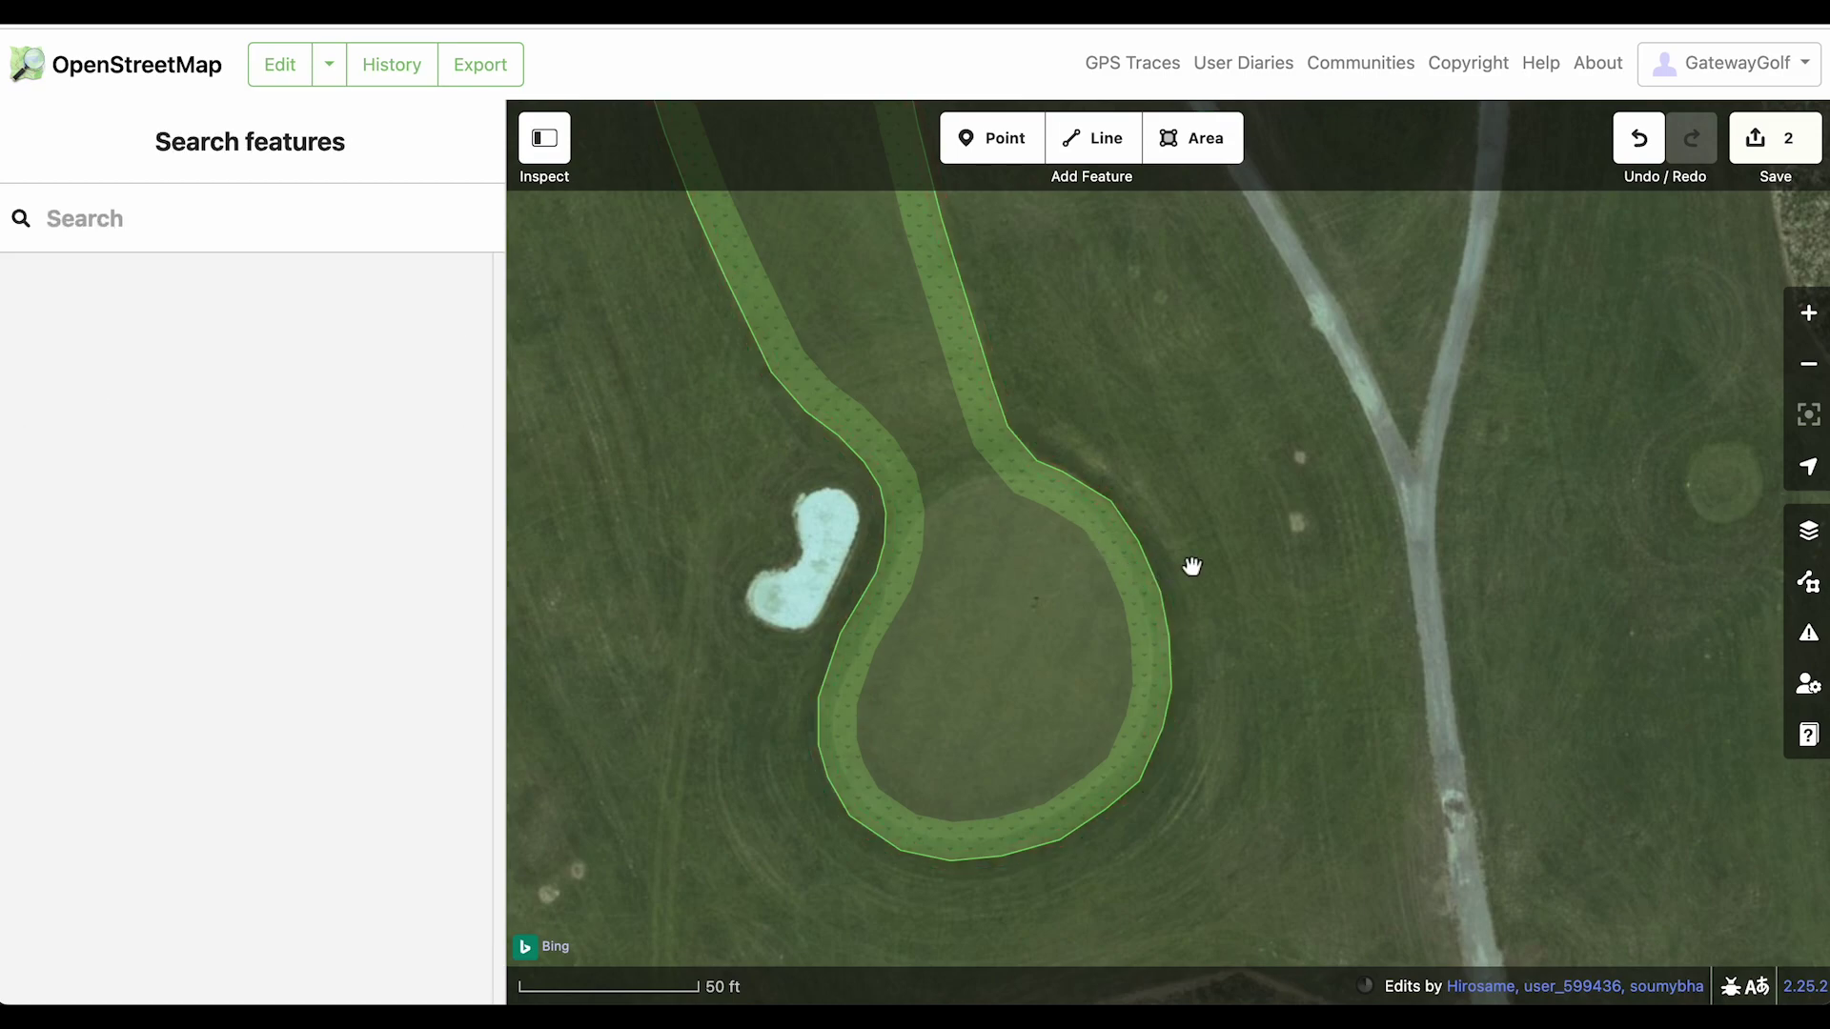
key(3)
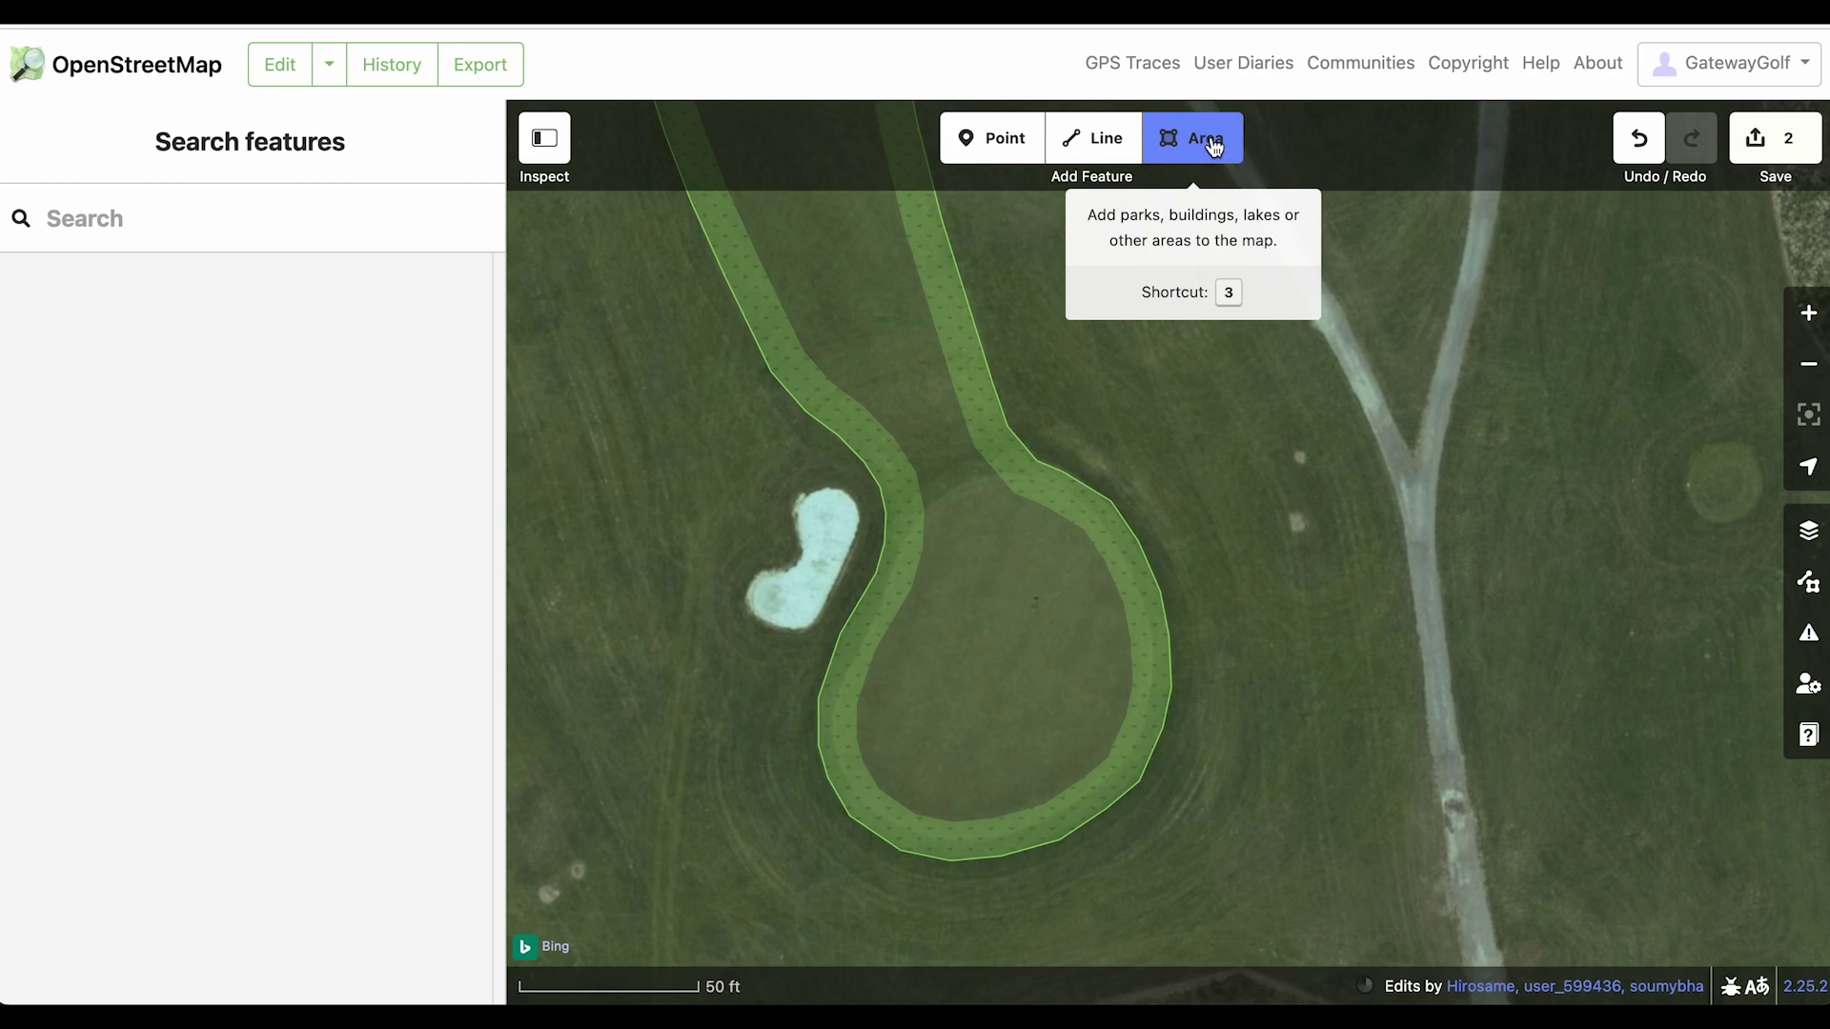
click(952, 493)
click(982, 476)
click(1026, 473)
click(1056, 487)
click(1091, 512)
click(1120, 546)
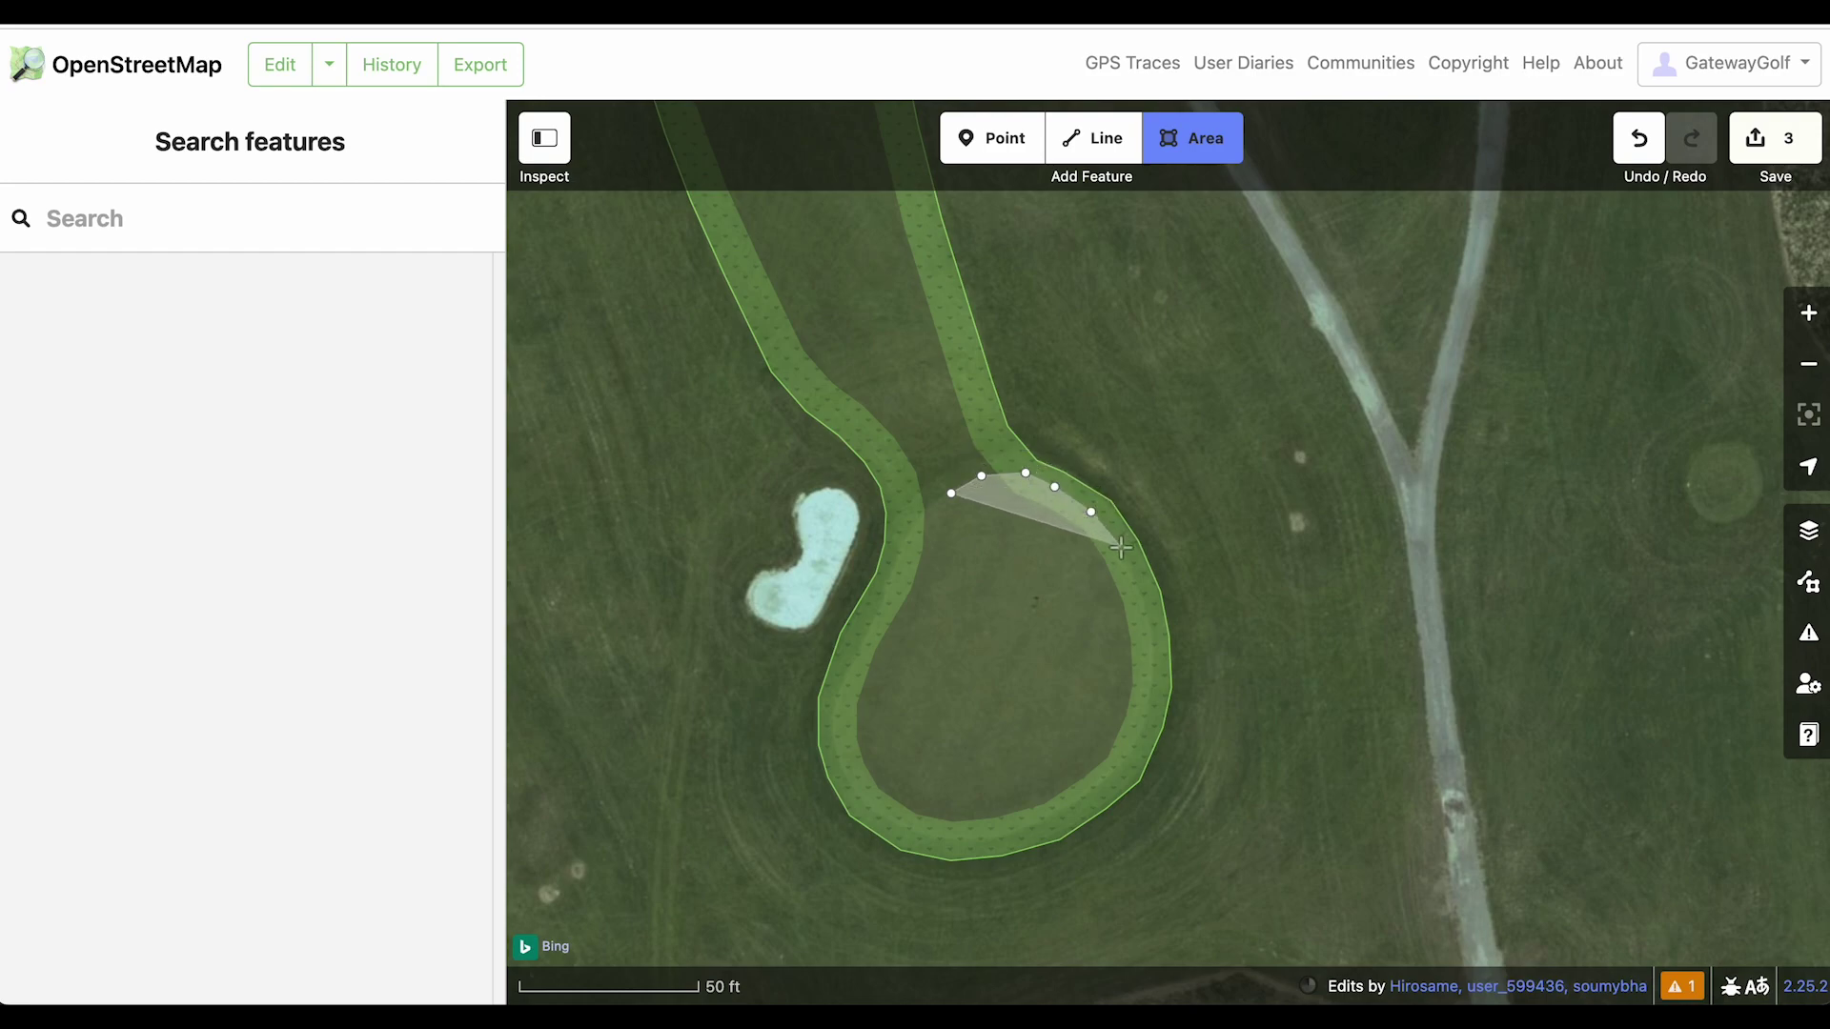
Trace the green's east edge down to its southeast corner
click(1145, 599)
click(1150, 642)
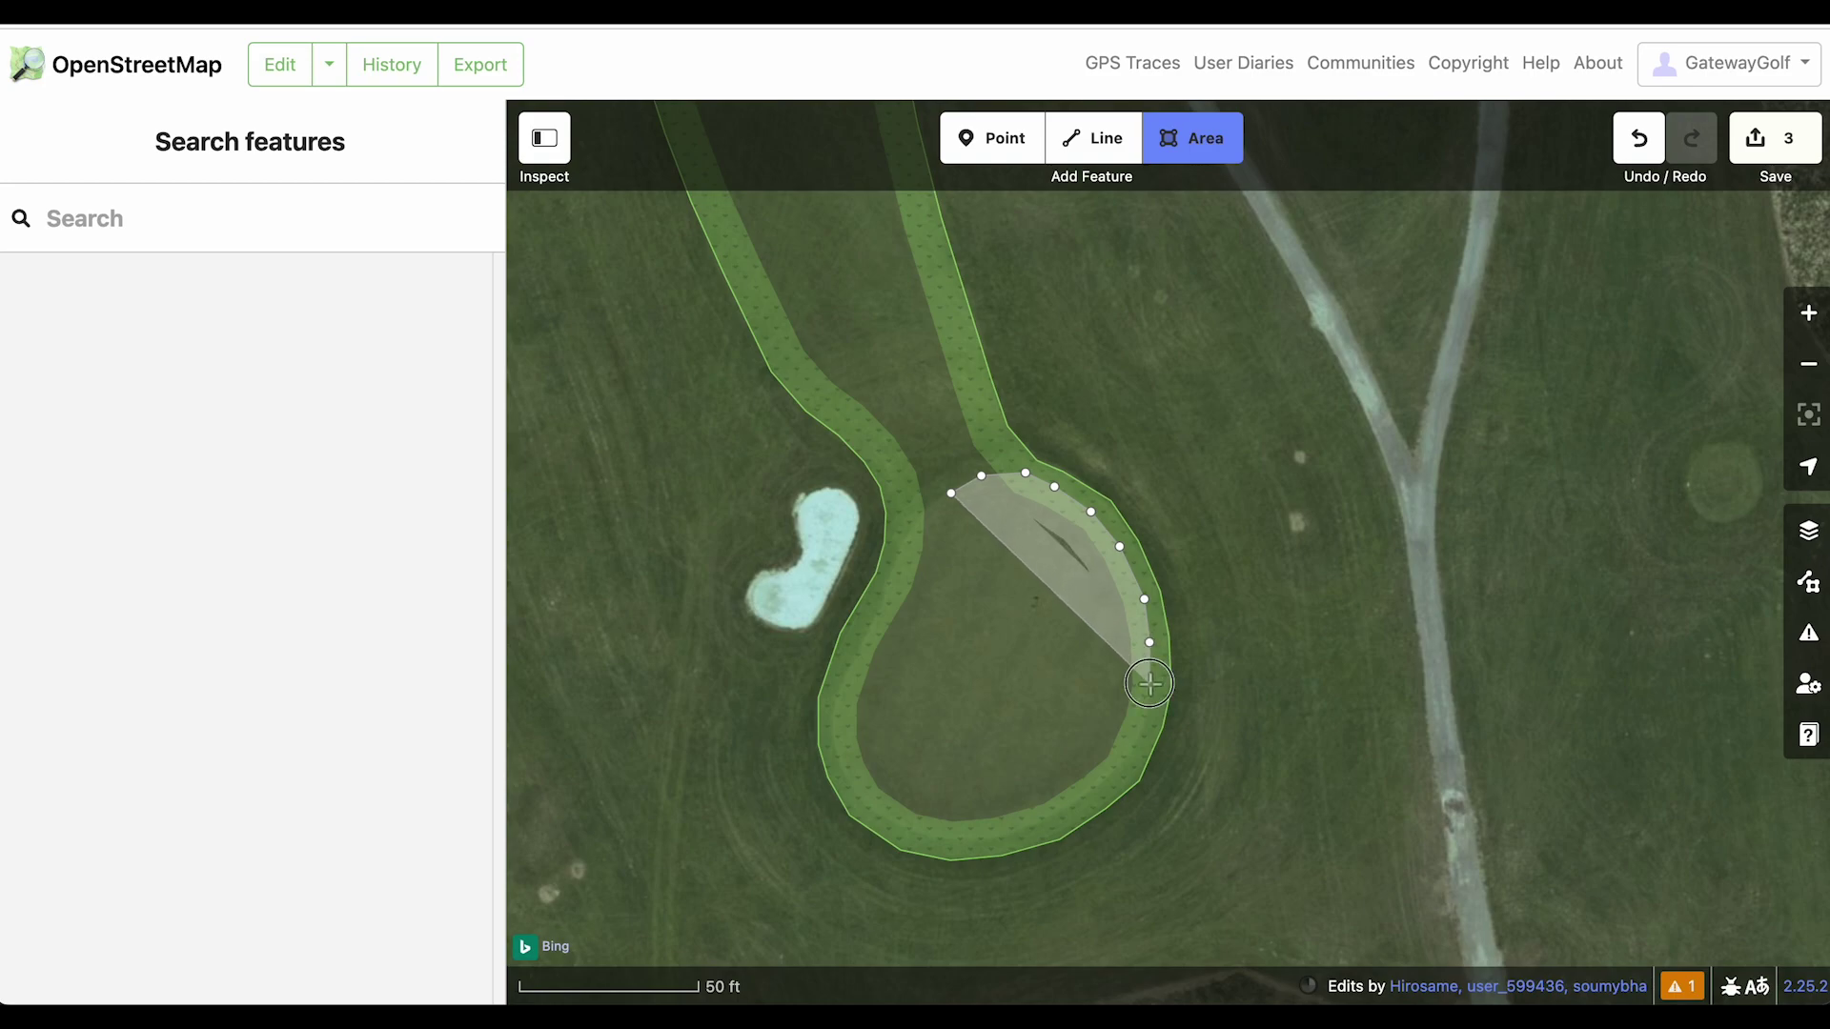
click(1150, 683)
click(1142, 727)
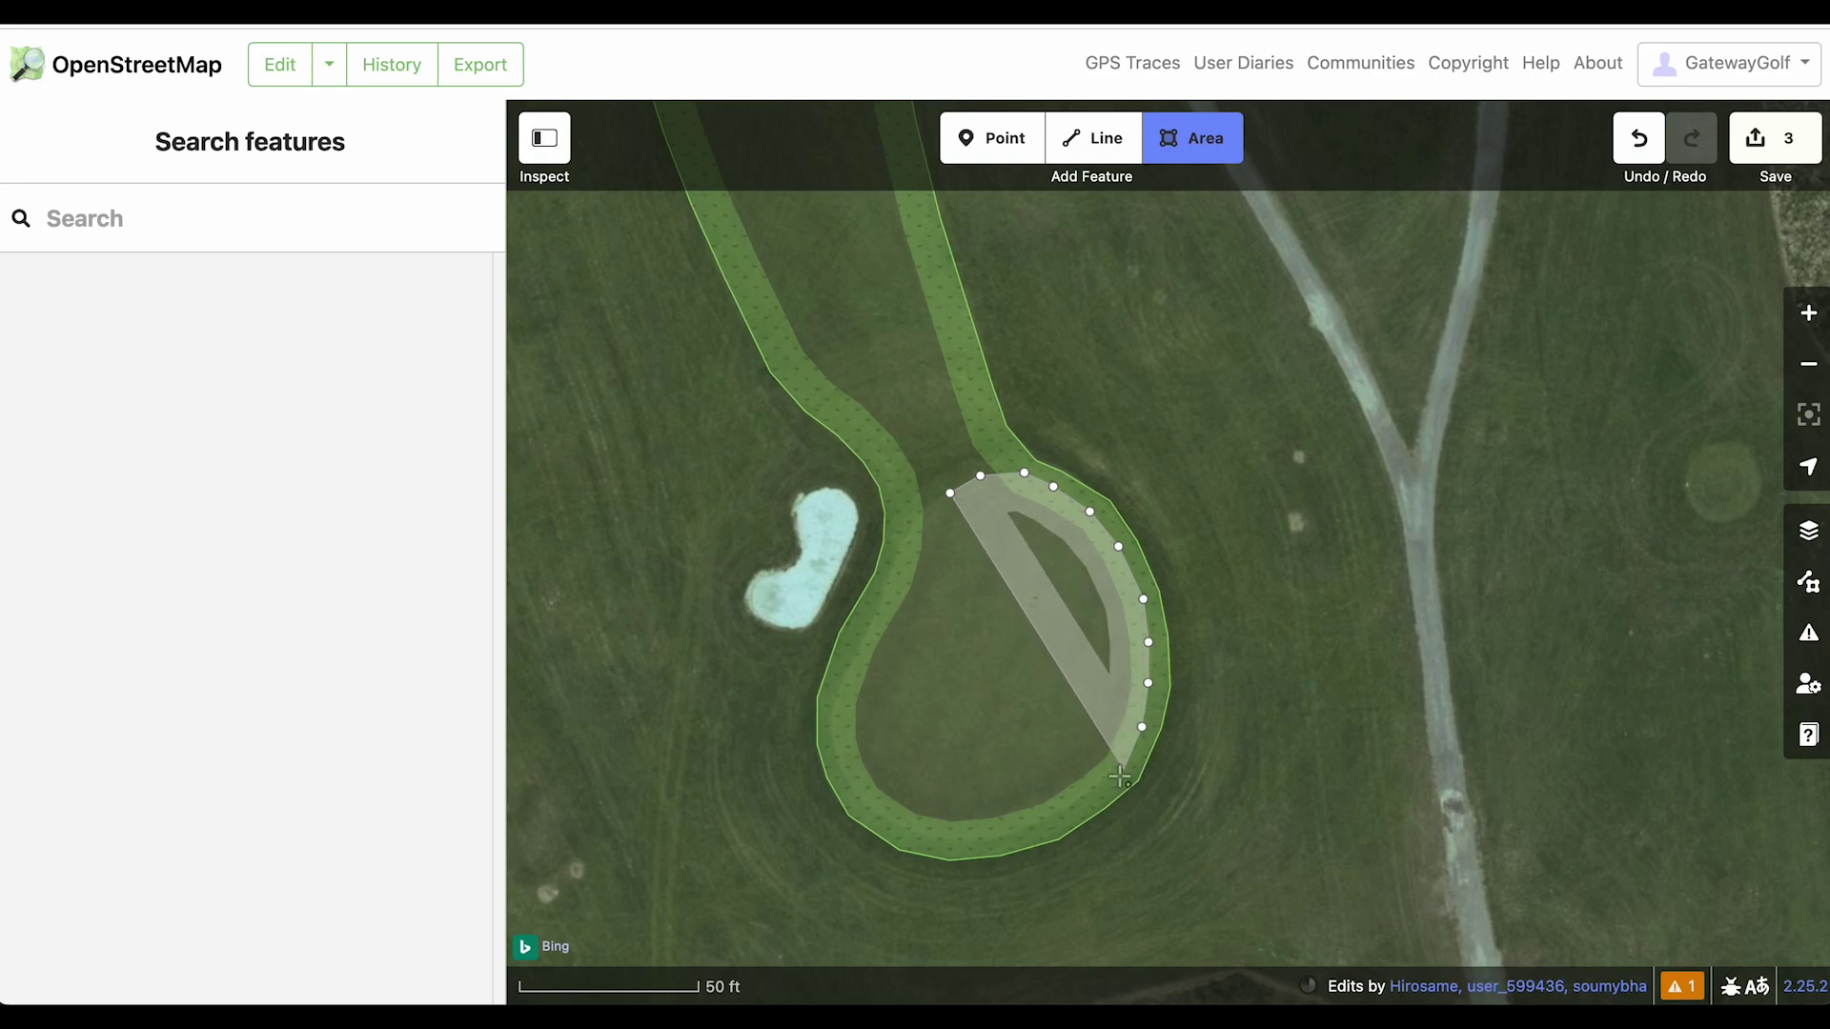
click(1124, 769)
Trace the green's rounded south edge to its southwest corner
click(1092, 794)
click(1046, 820)
click(992, 835)
click(934, 832)
click(889, 814)
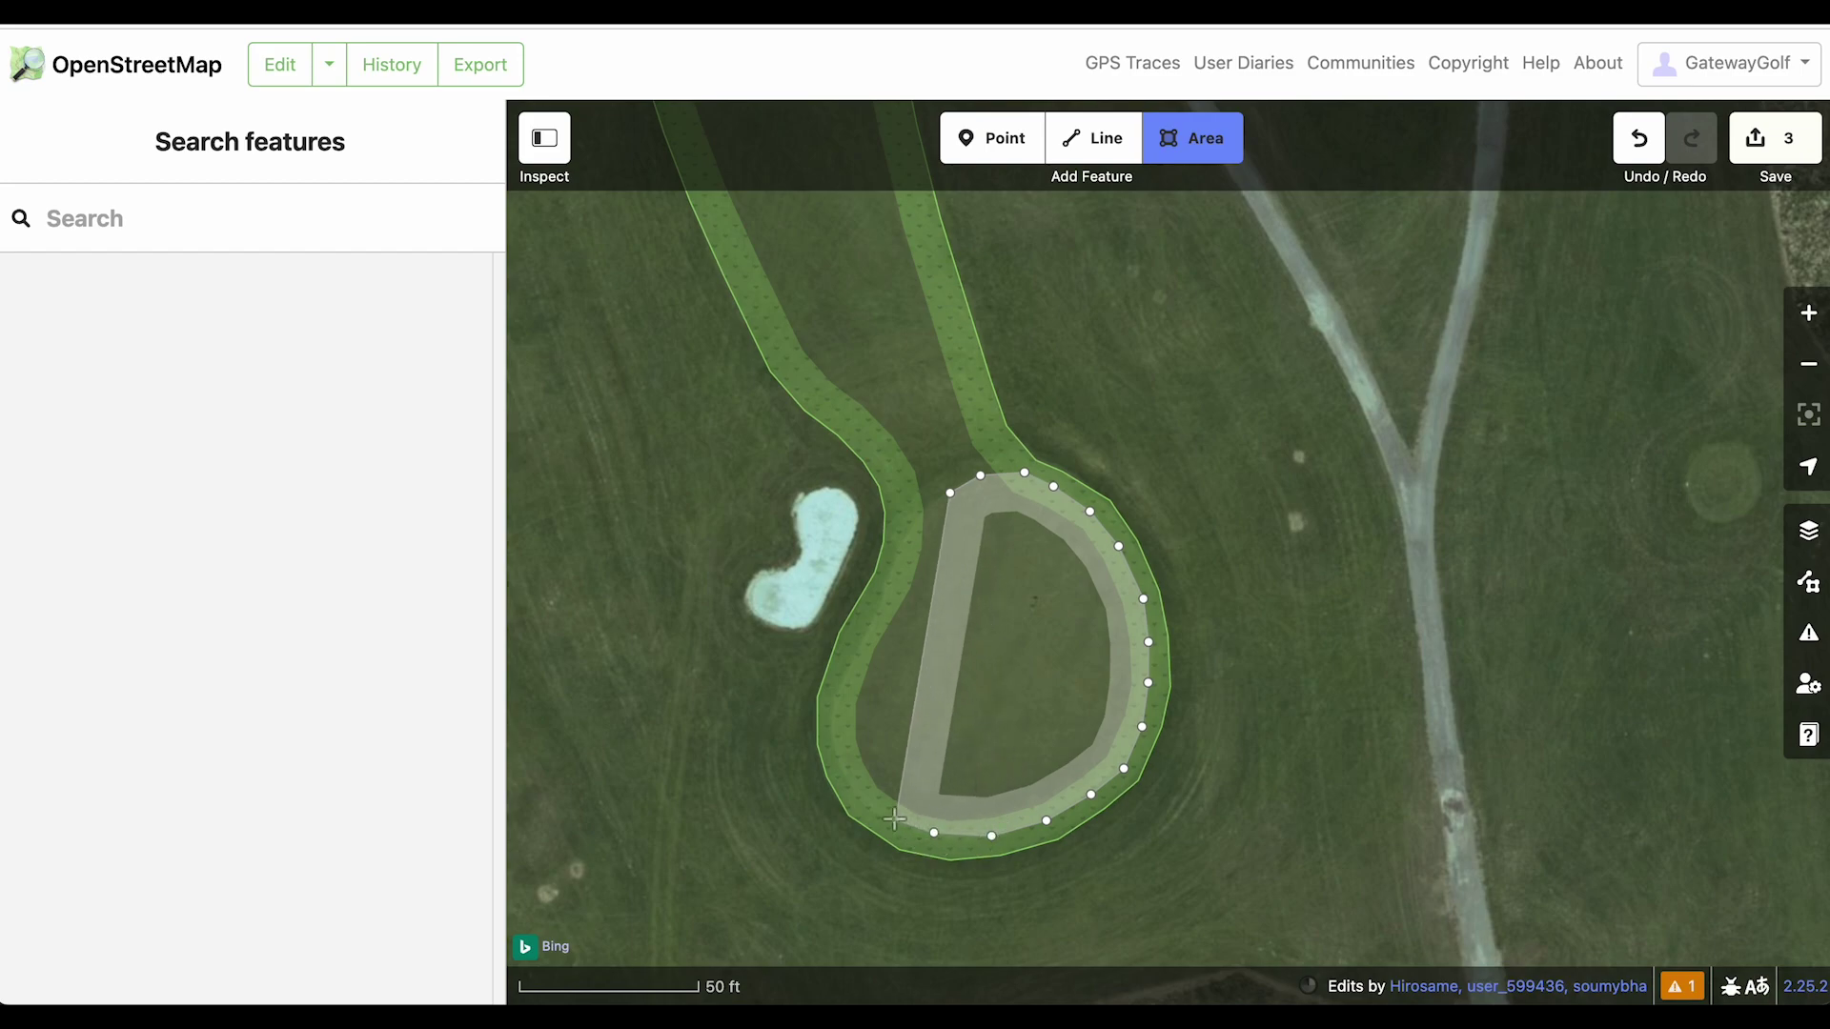
click(852, 787)
click(836, 752)
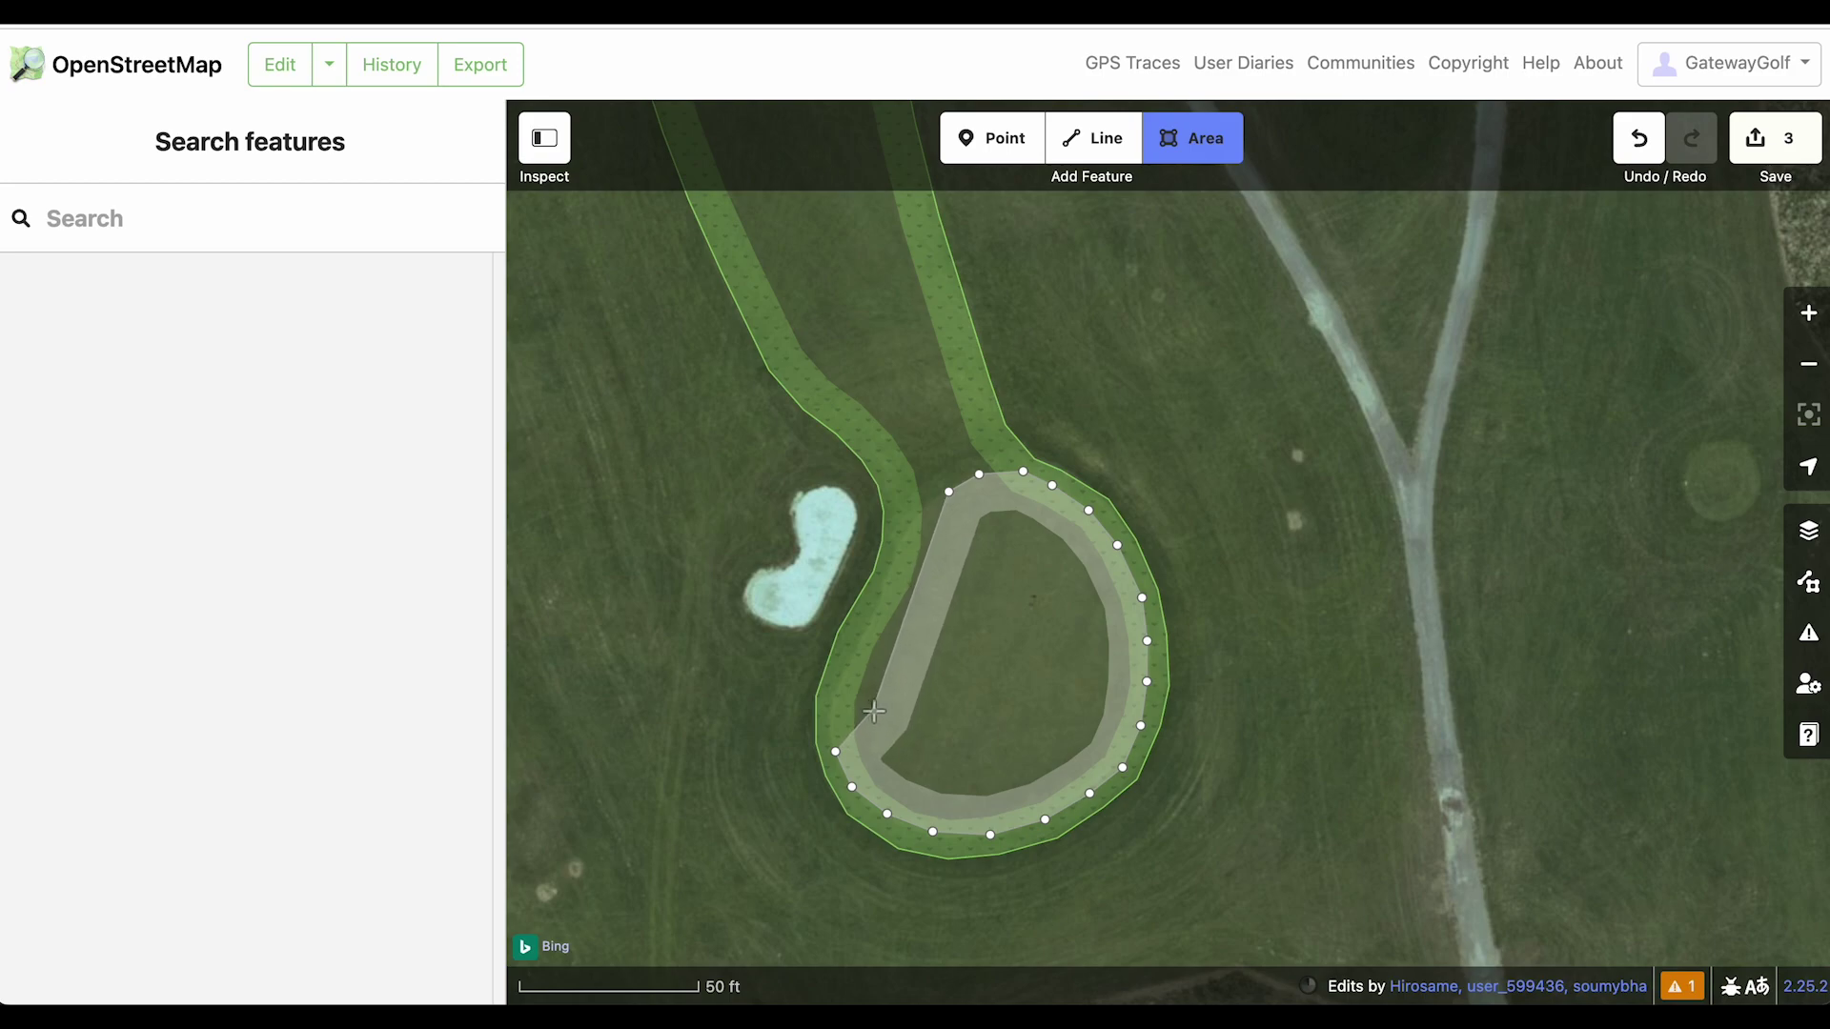
Trace the green's west and northwest edges and close the area at its starting point
click(830, 718)
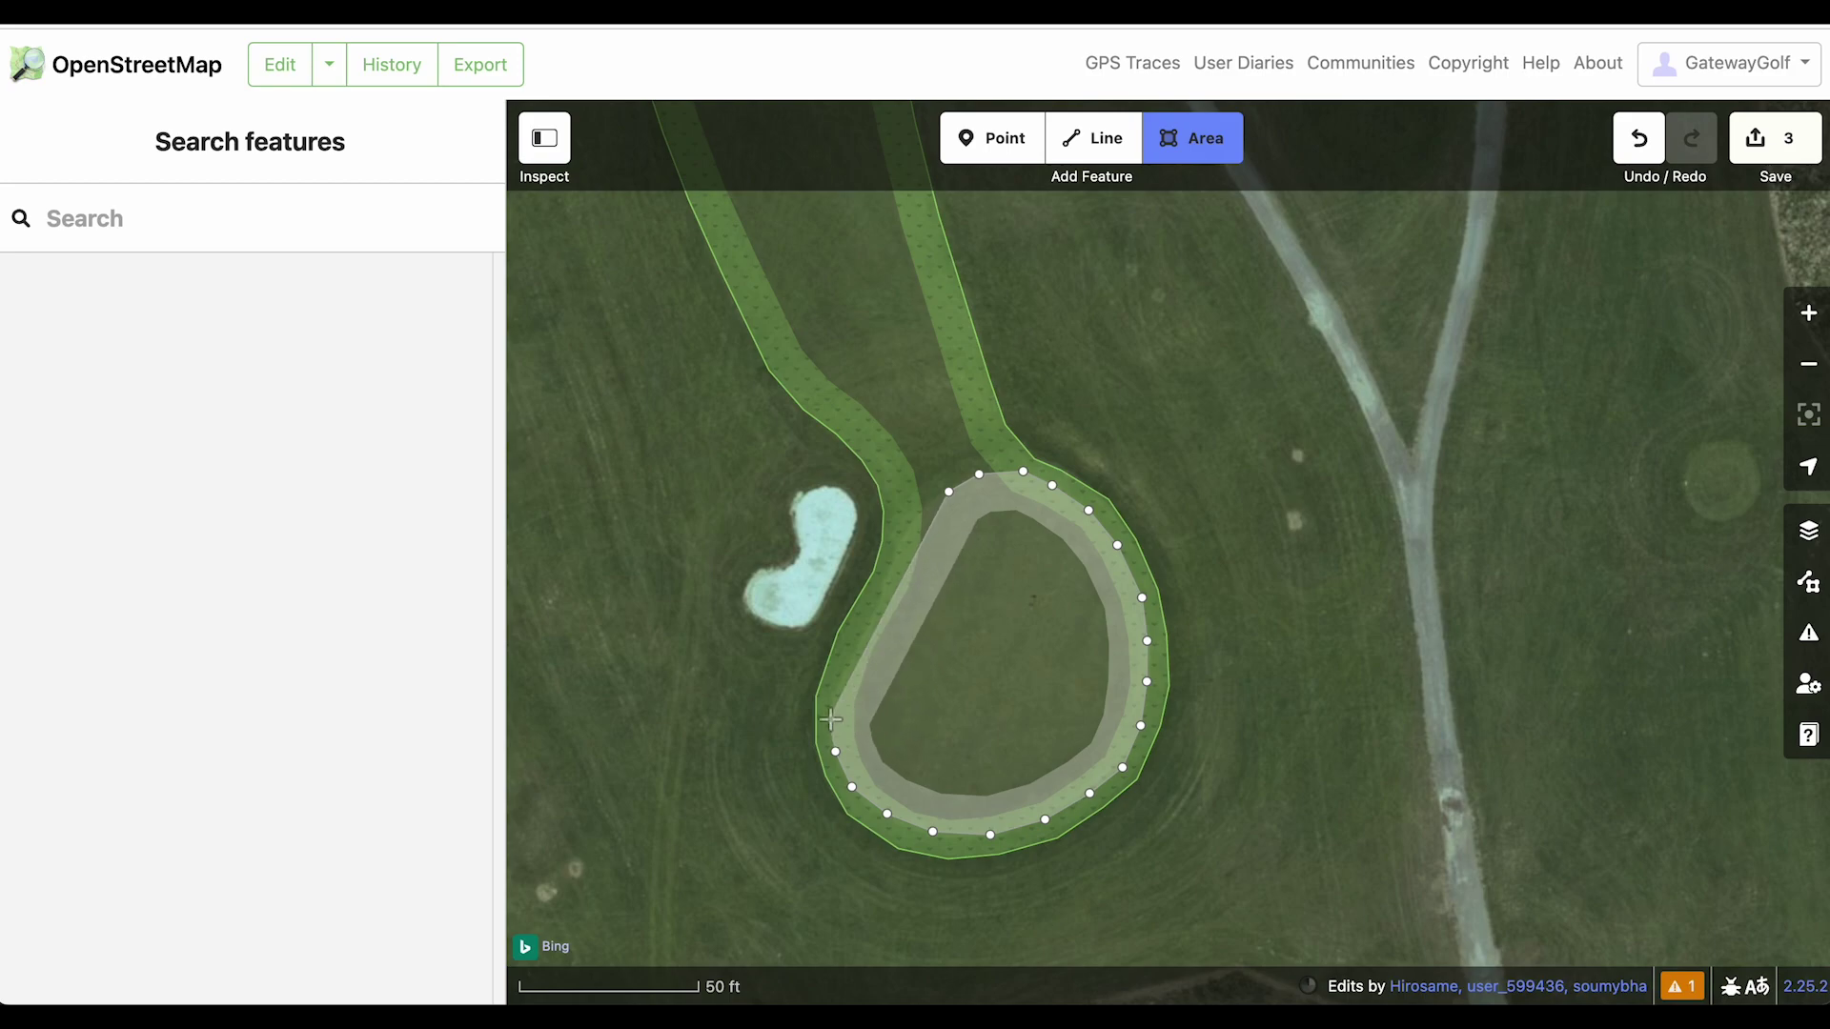
click(838, 683)
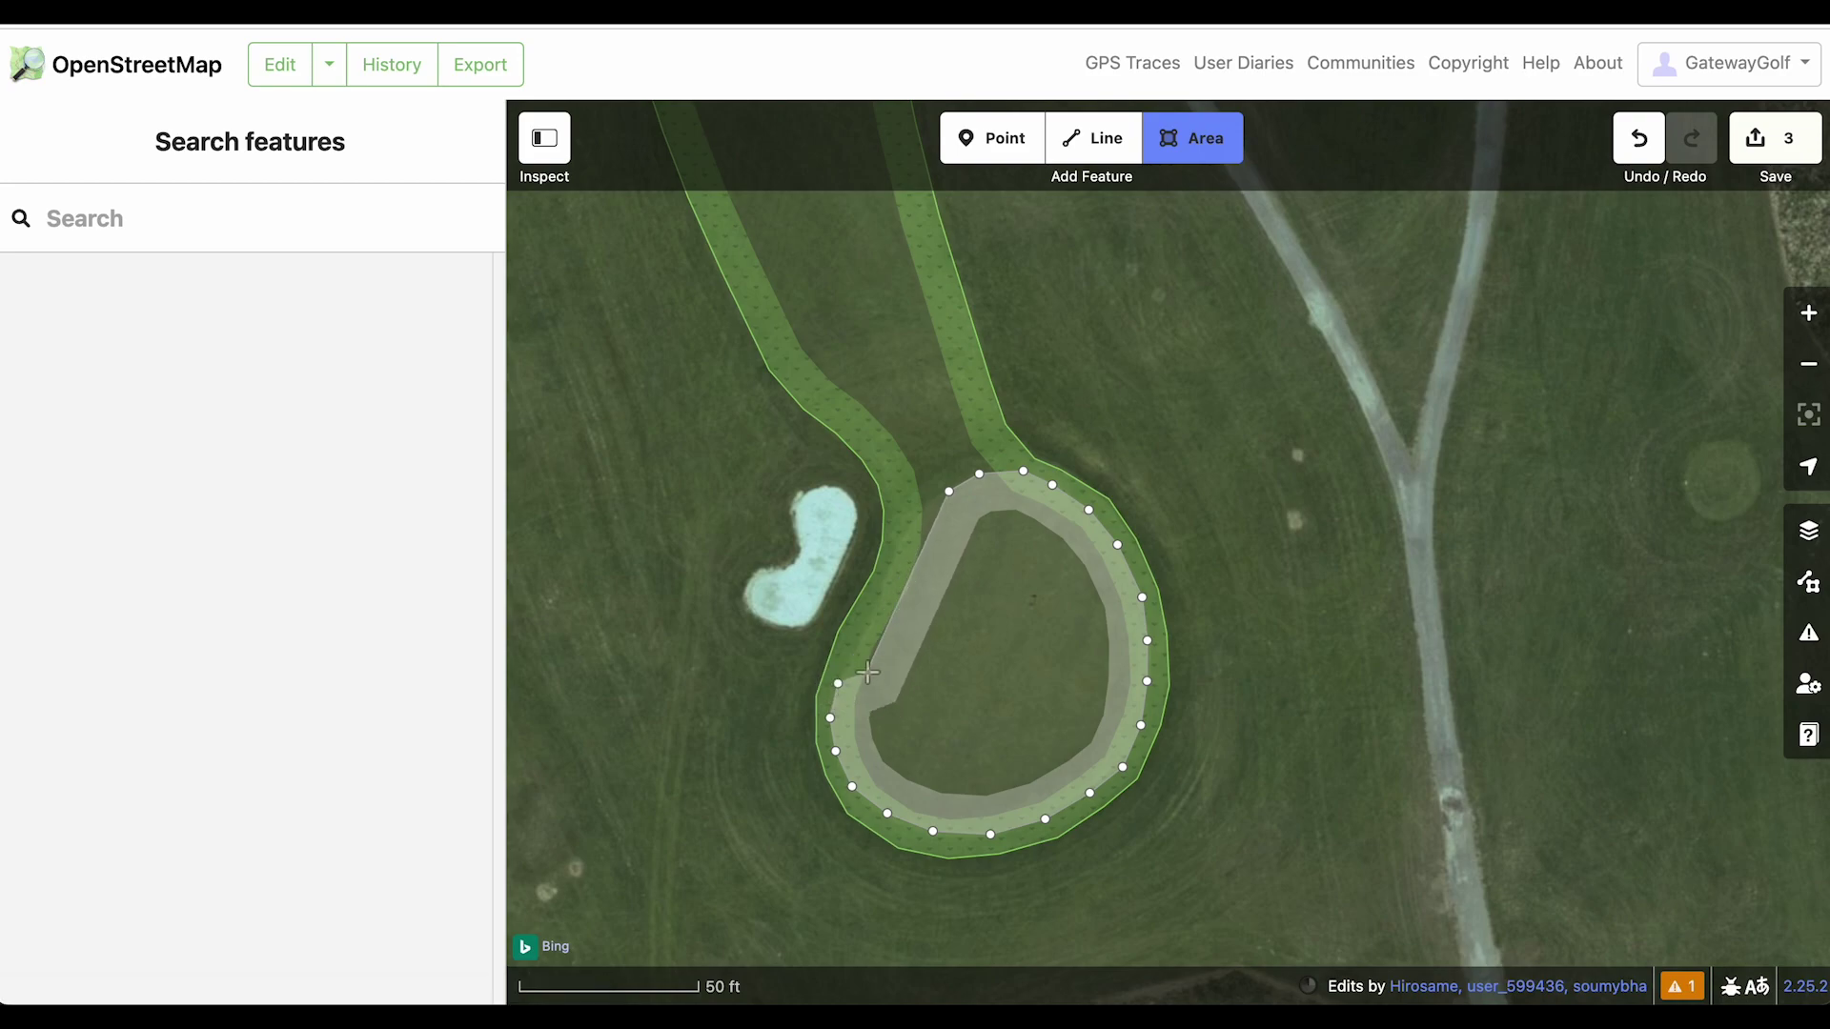
click(852, 658)
click(877, 617)
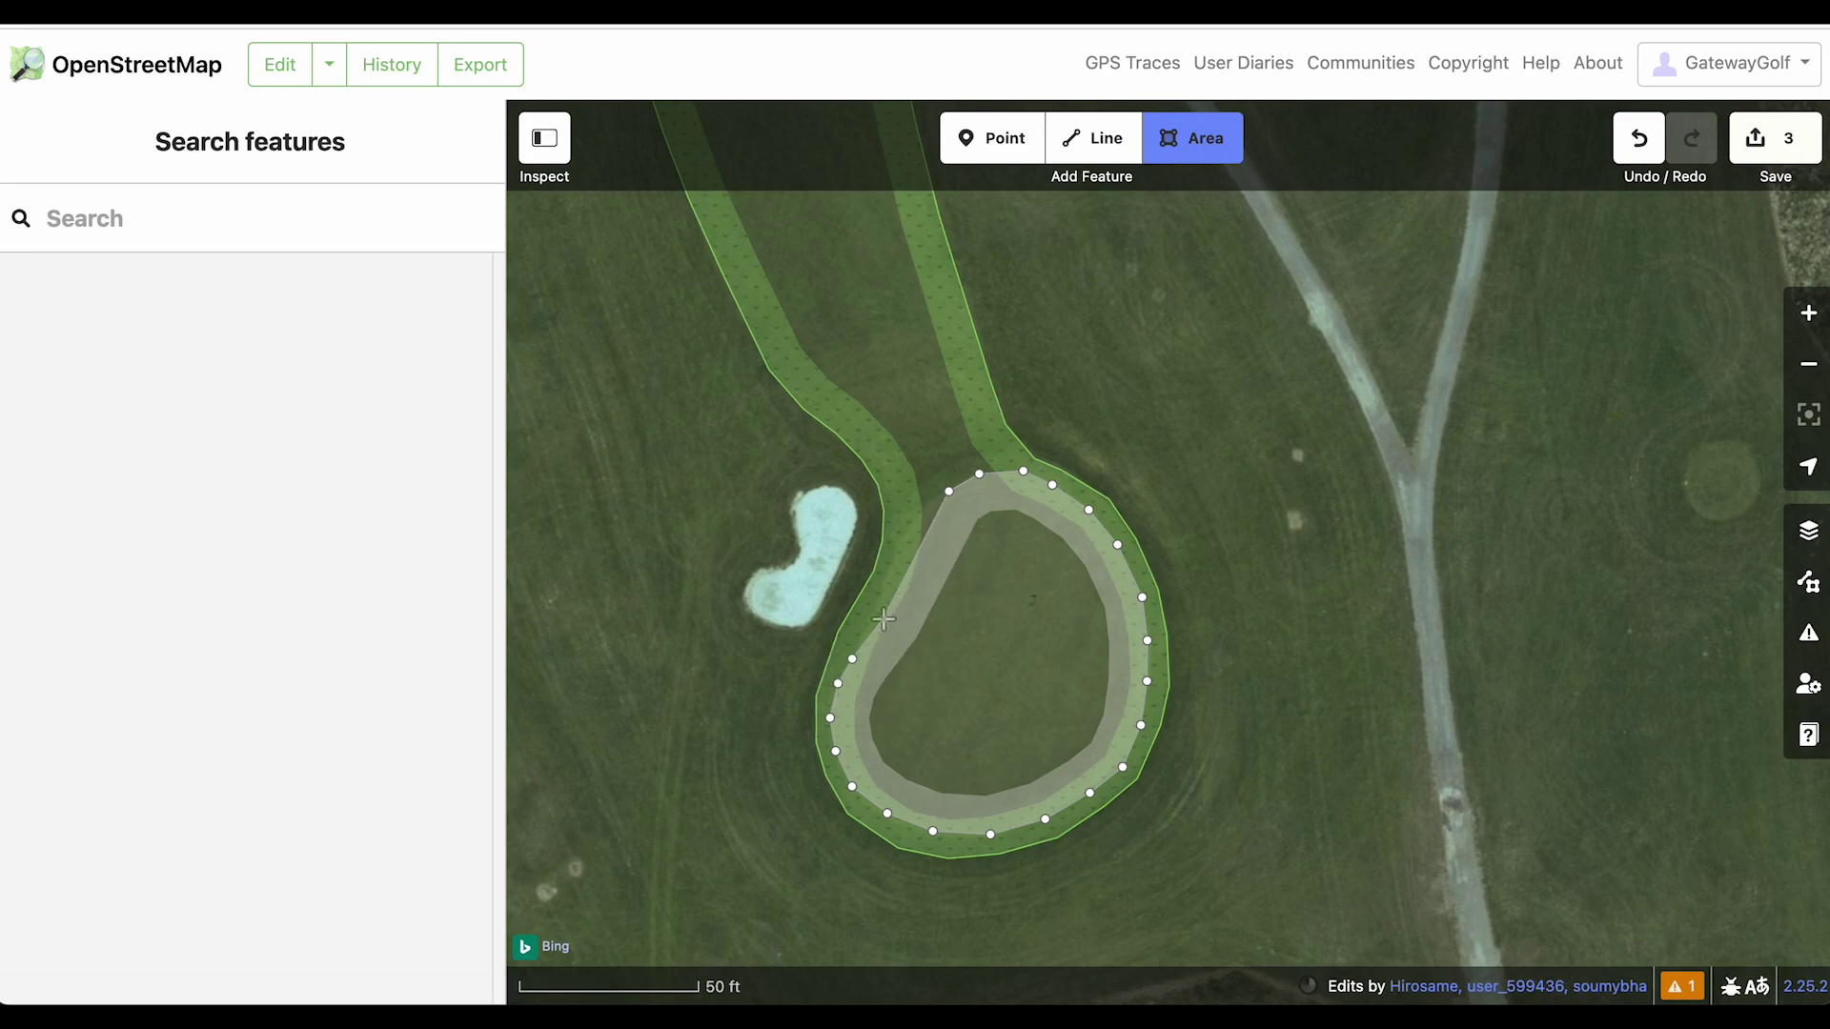
click(880, 594)
click(887, 572)
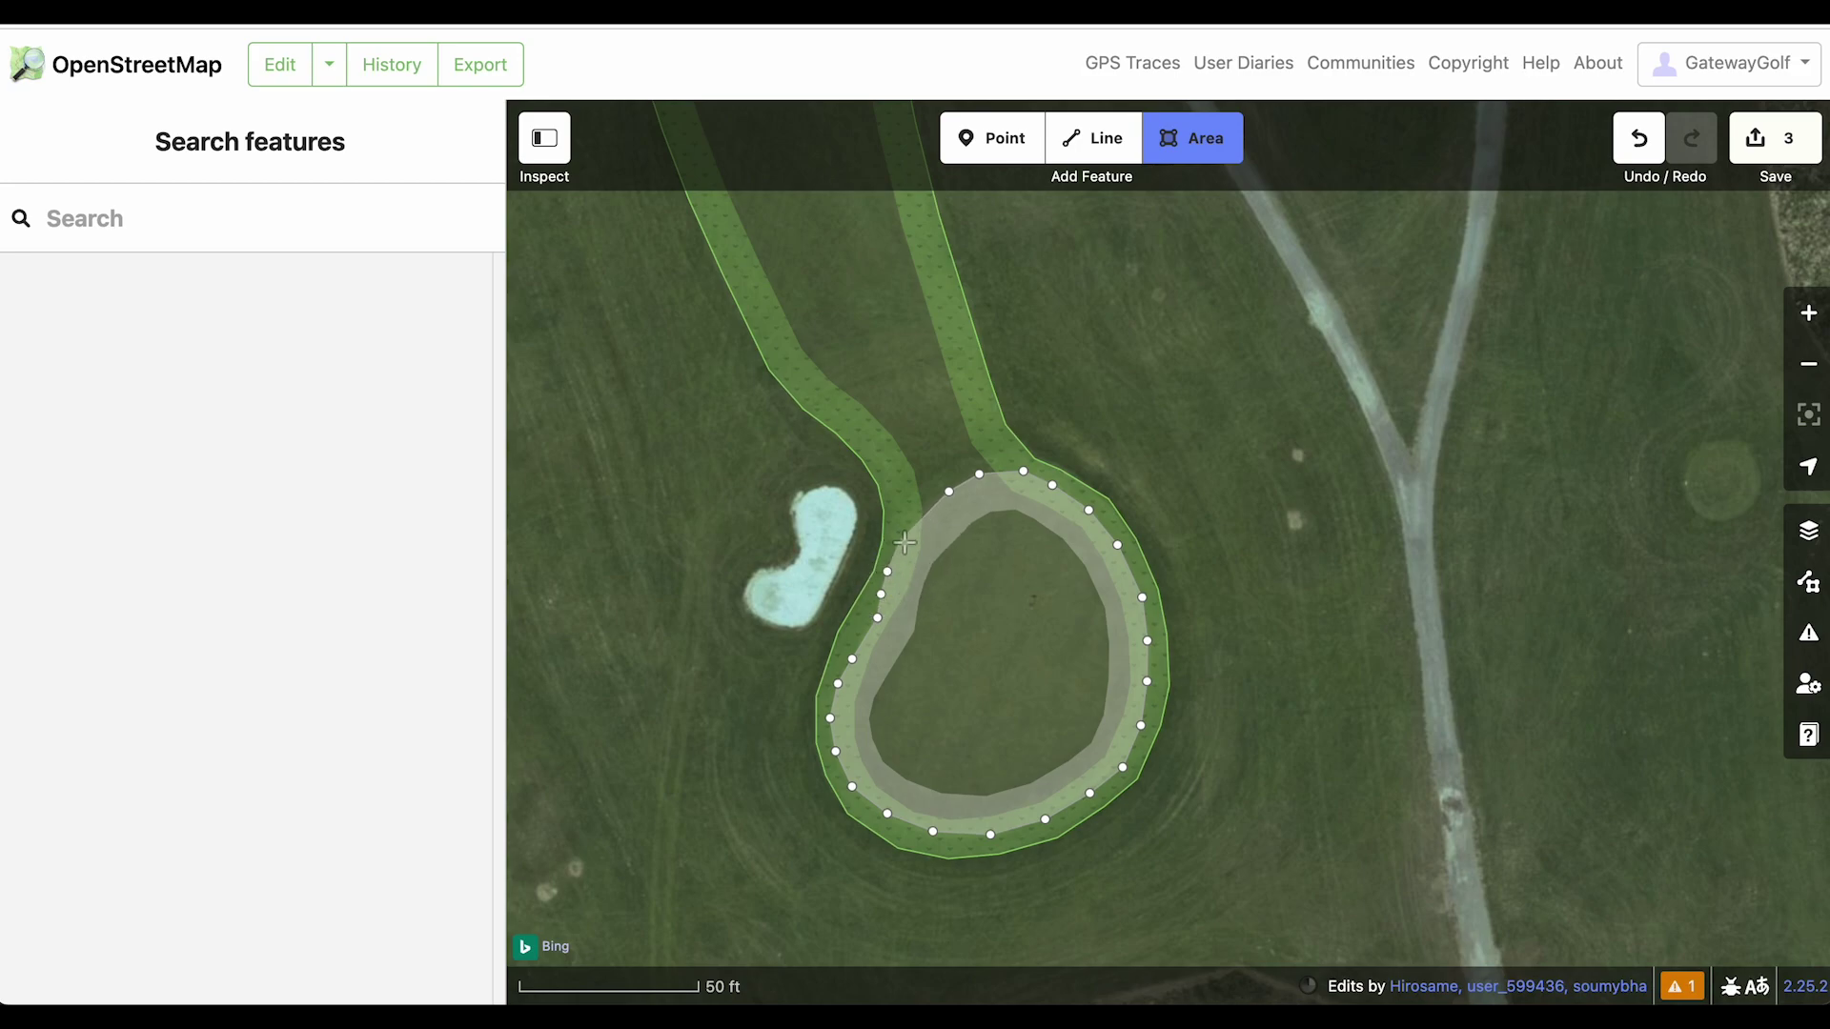
click(901, 542)
click(914, 522)
double_click(949, 492)
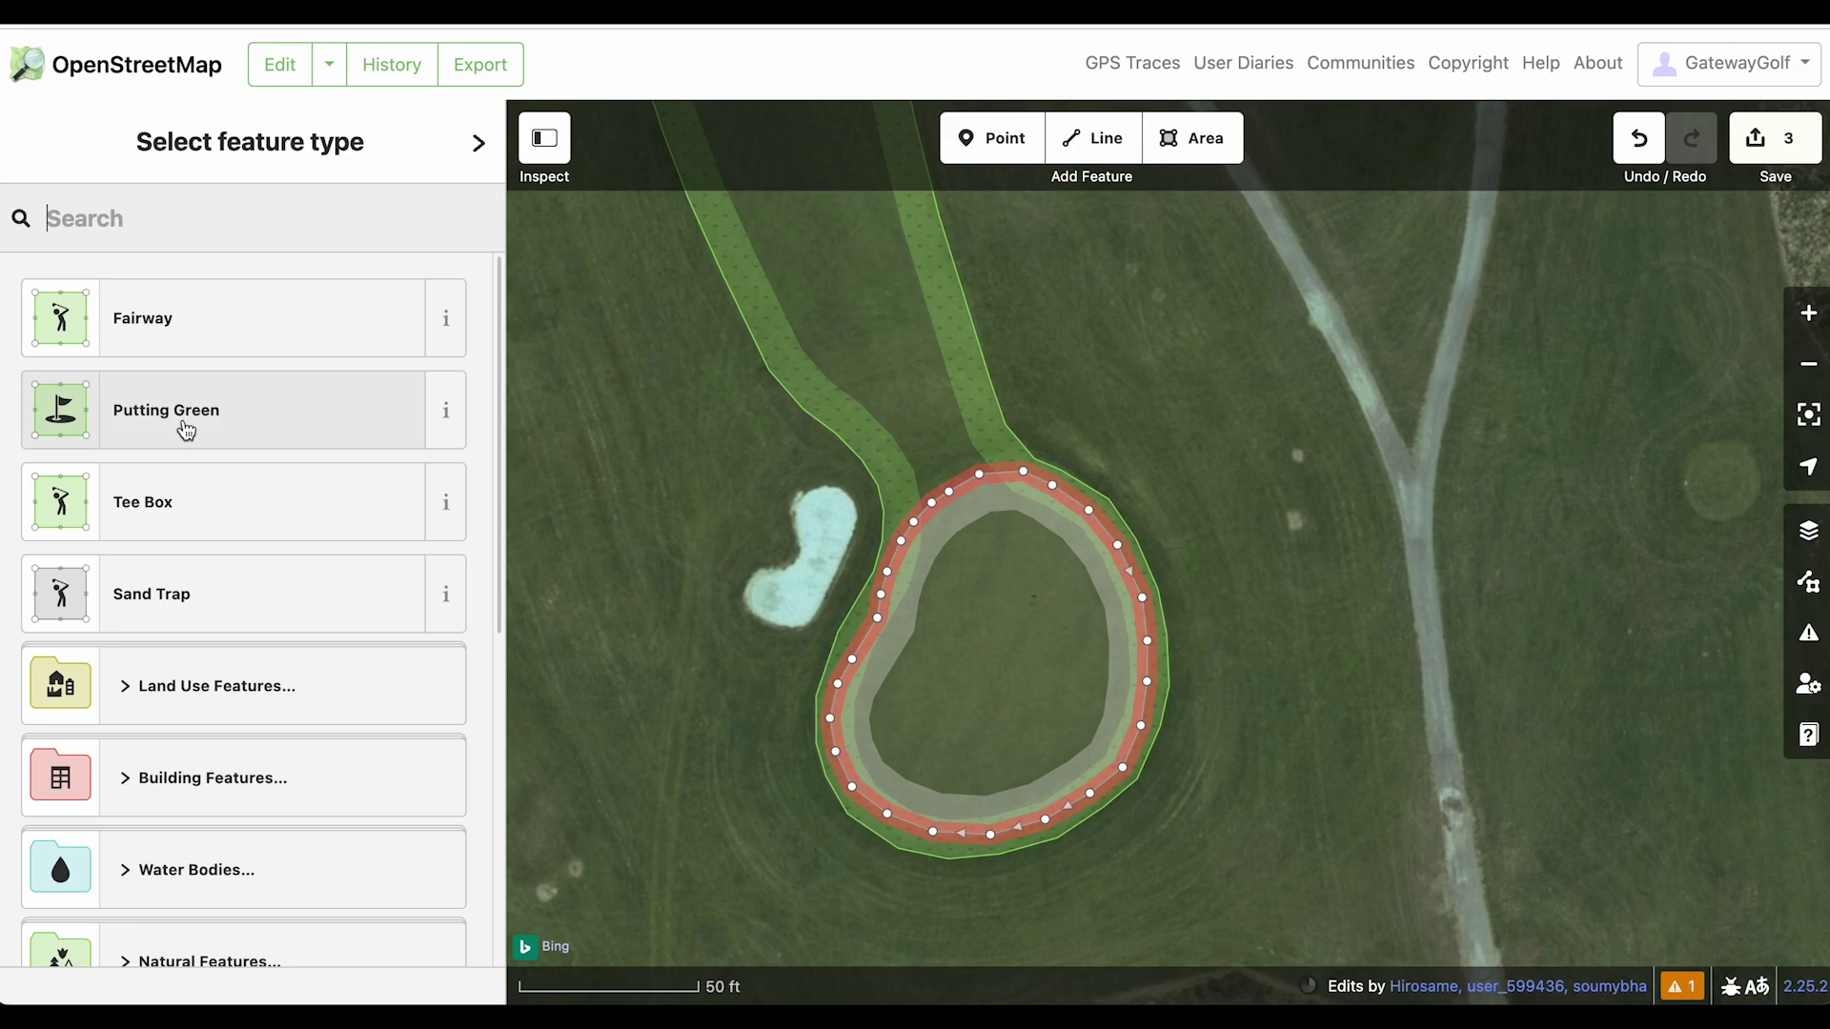
Set the closed area's feature type to Putting Green and clear the selection
text(putt)
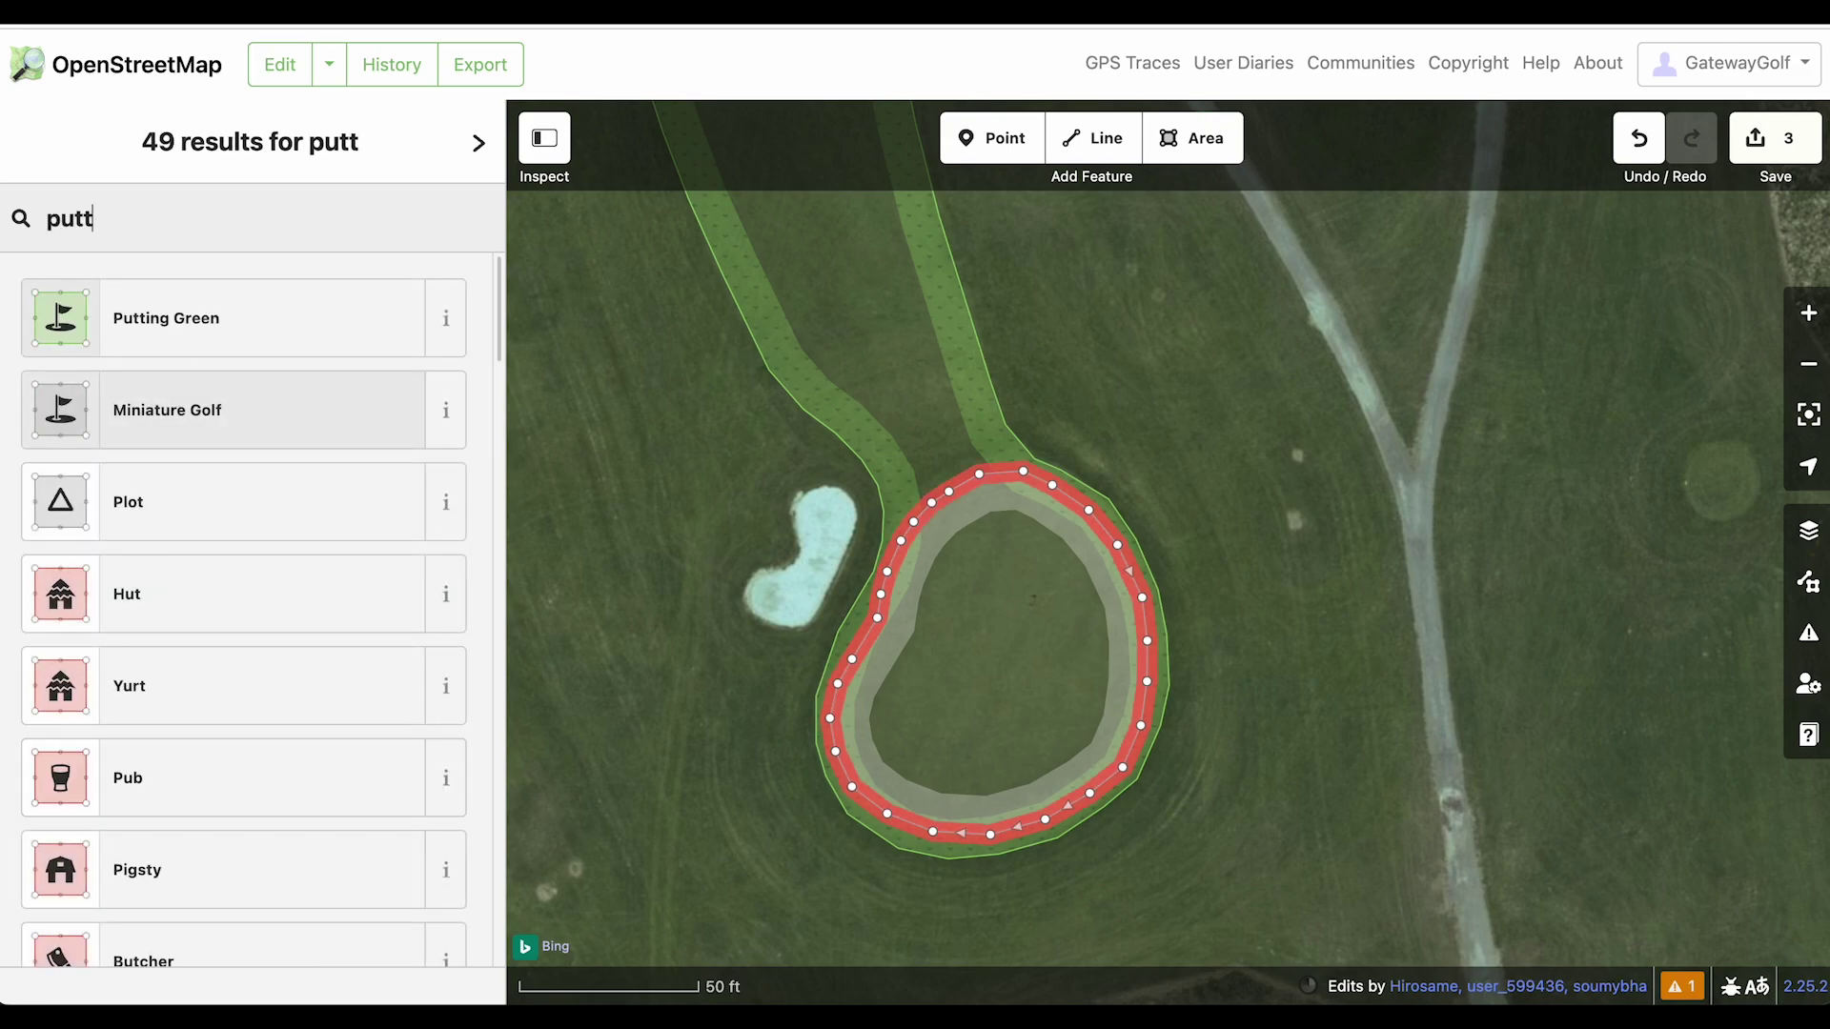
click(163, 322)
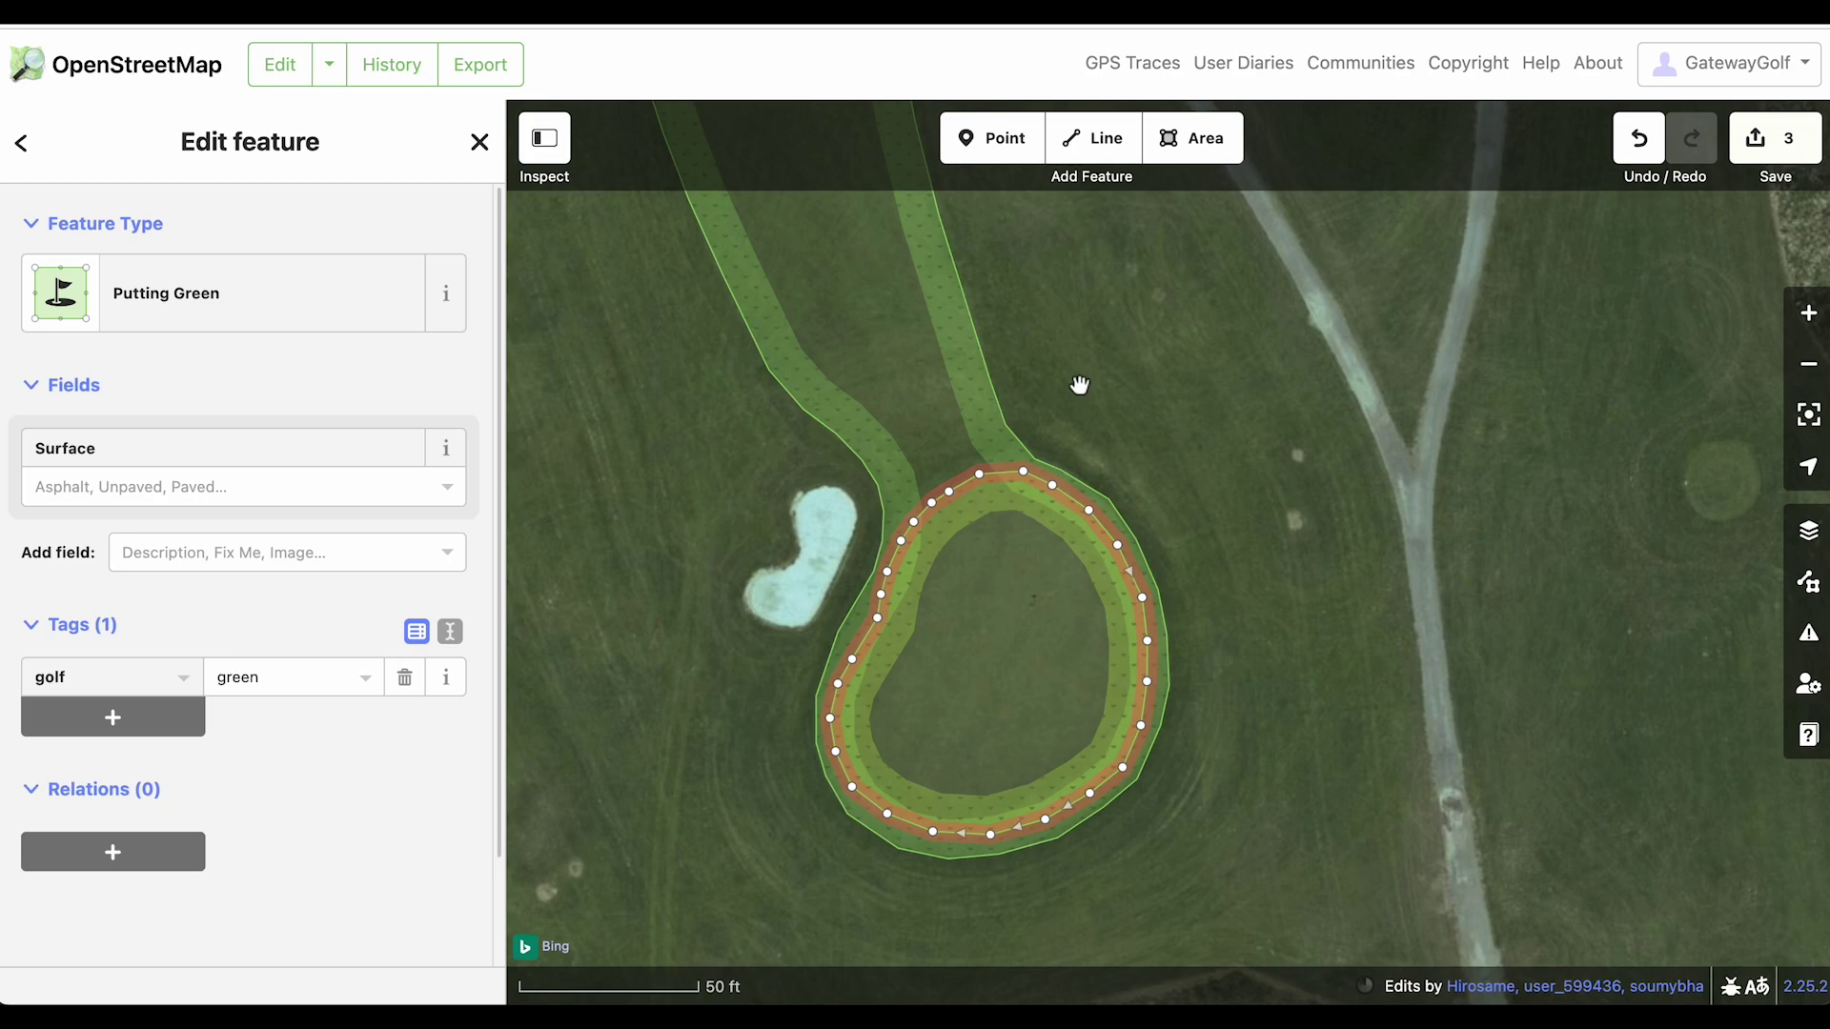
click(1078, 419)
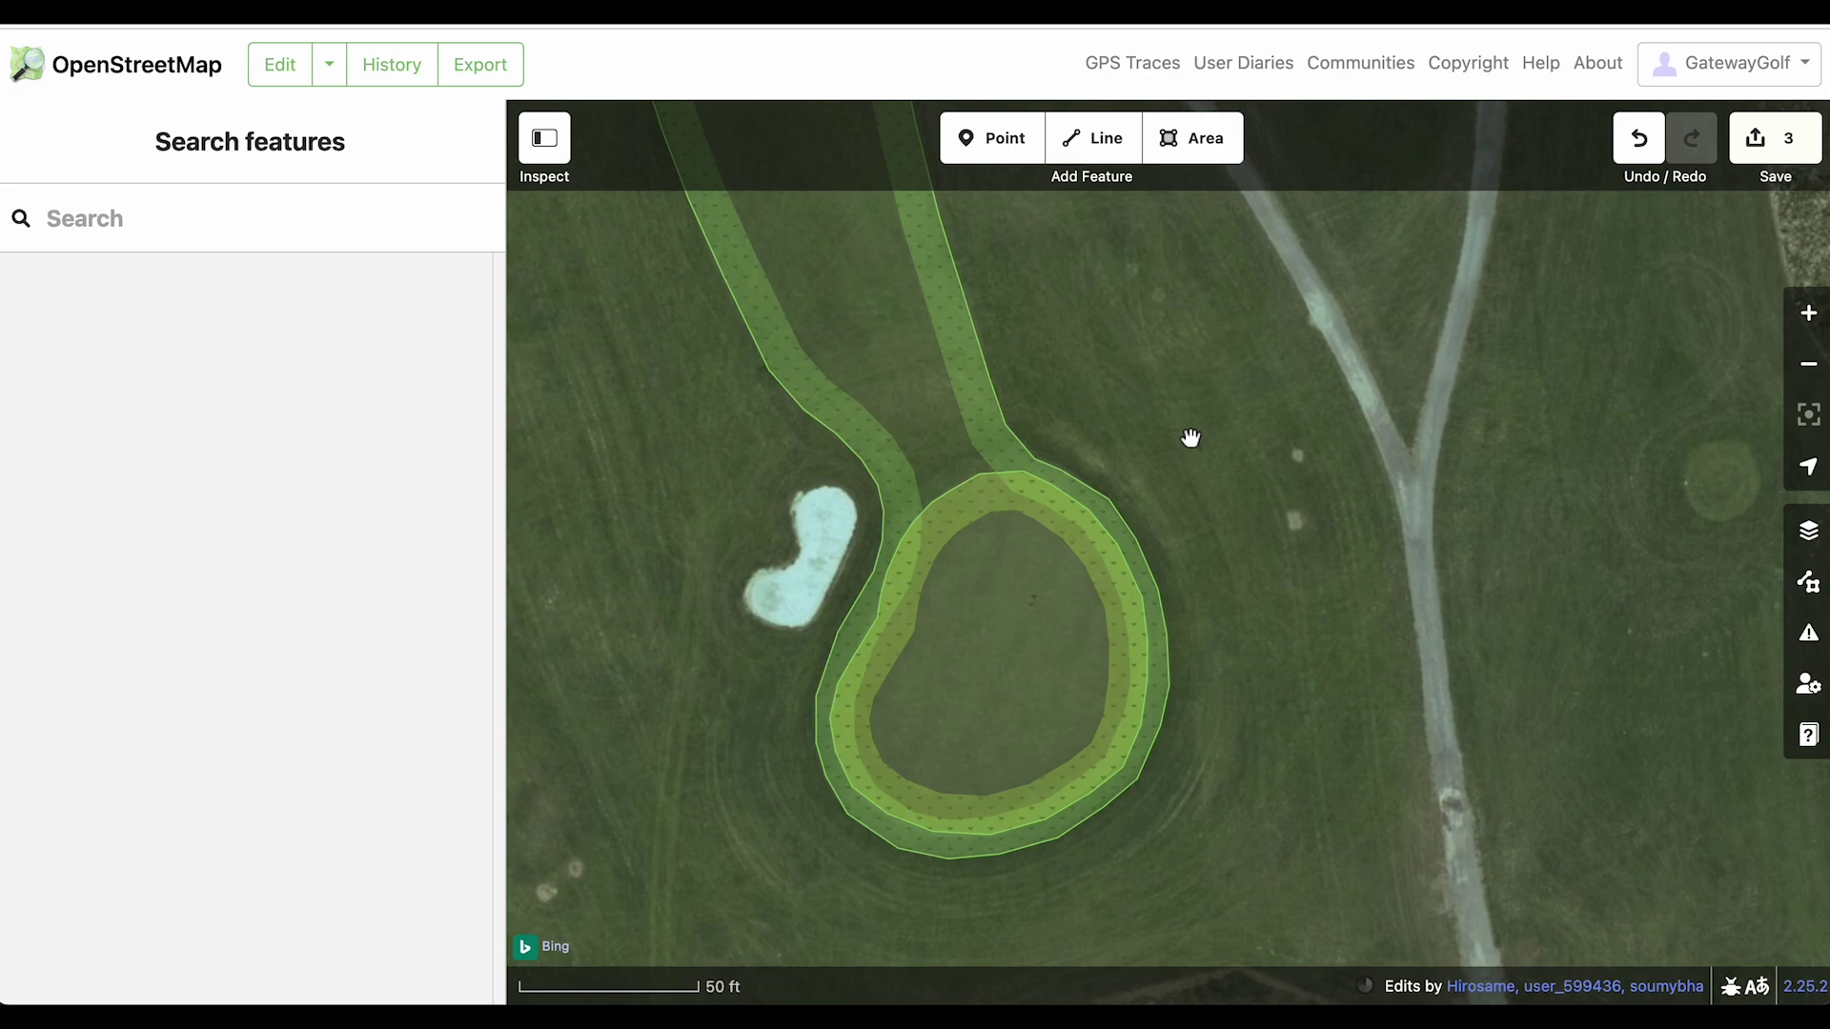
click(943, 497)
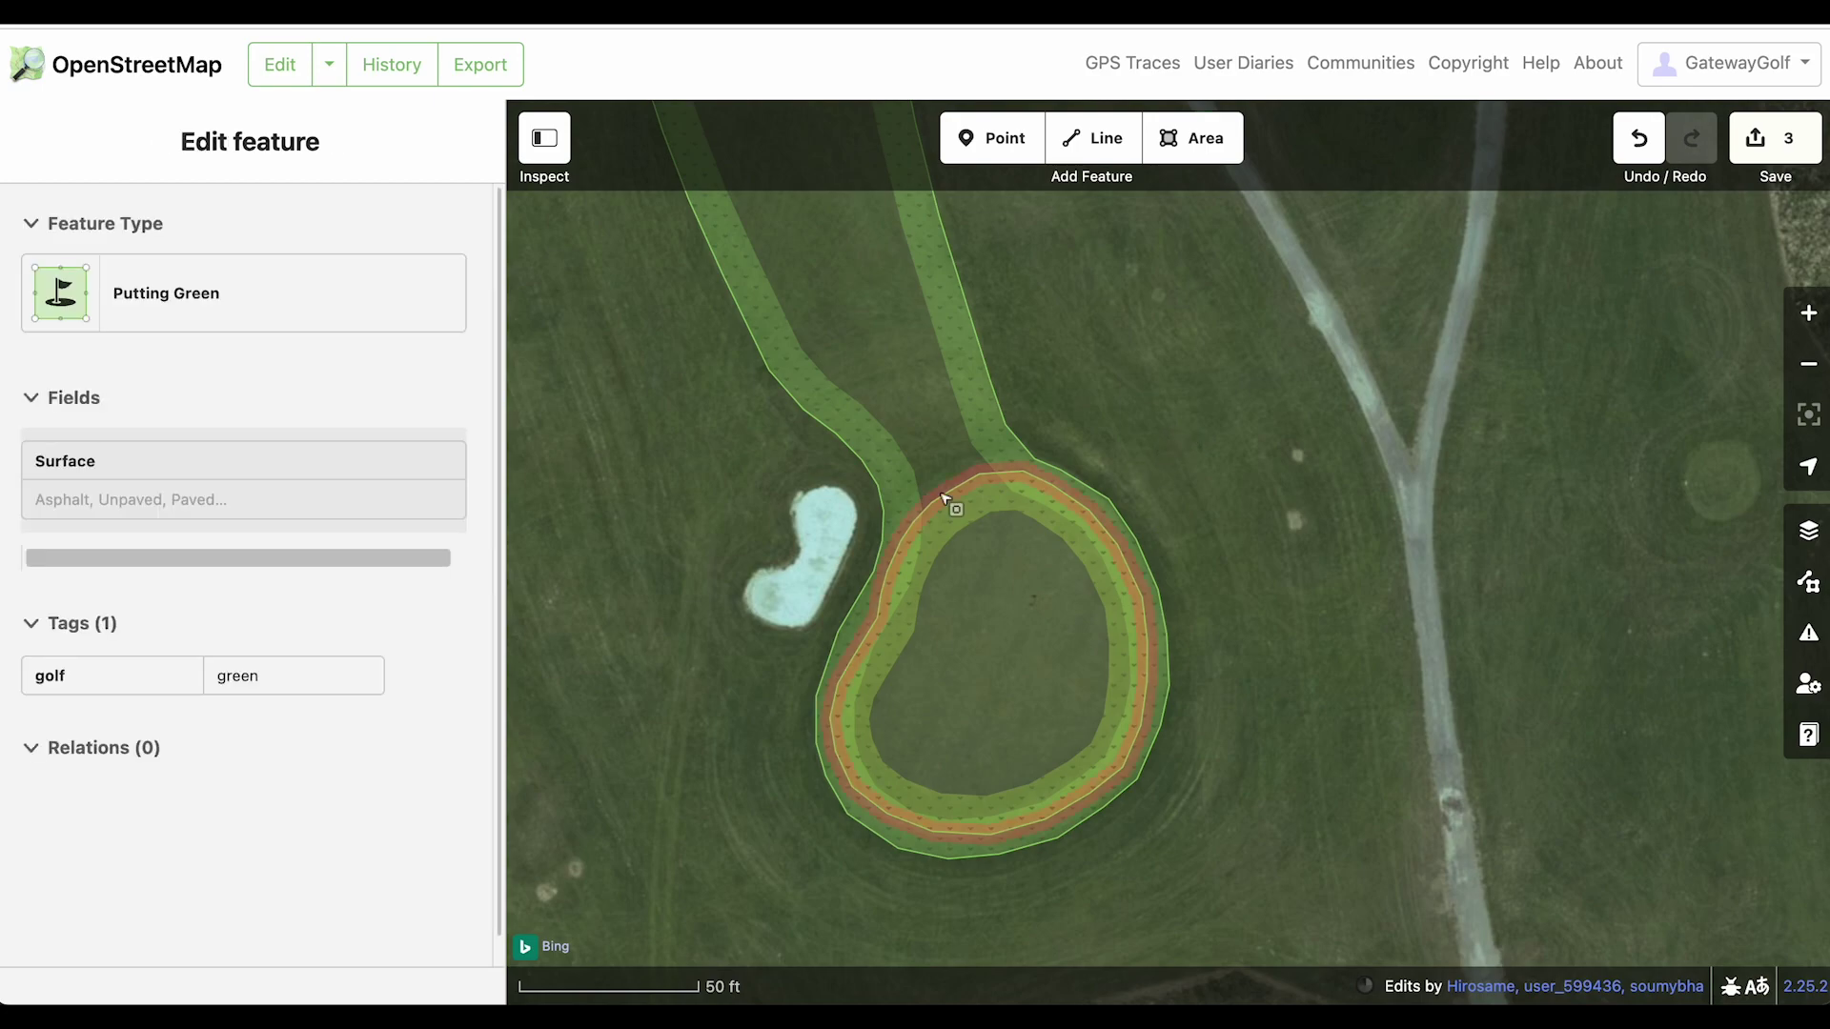
click(994, 462)
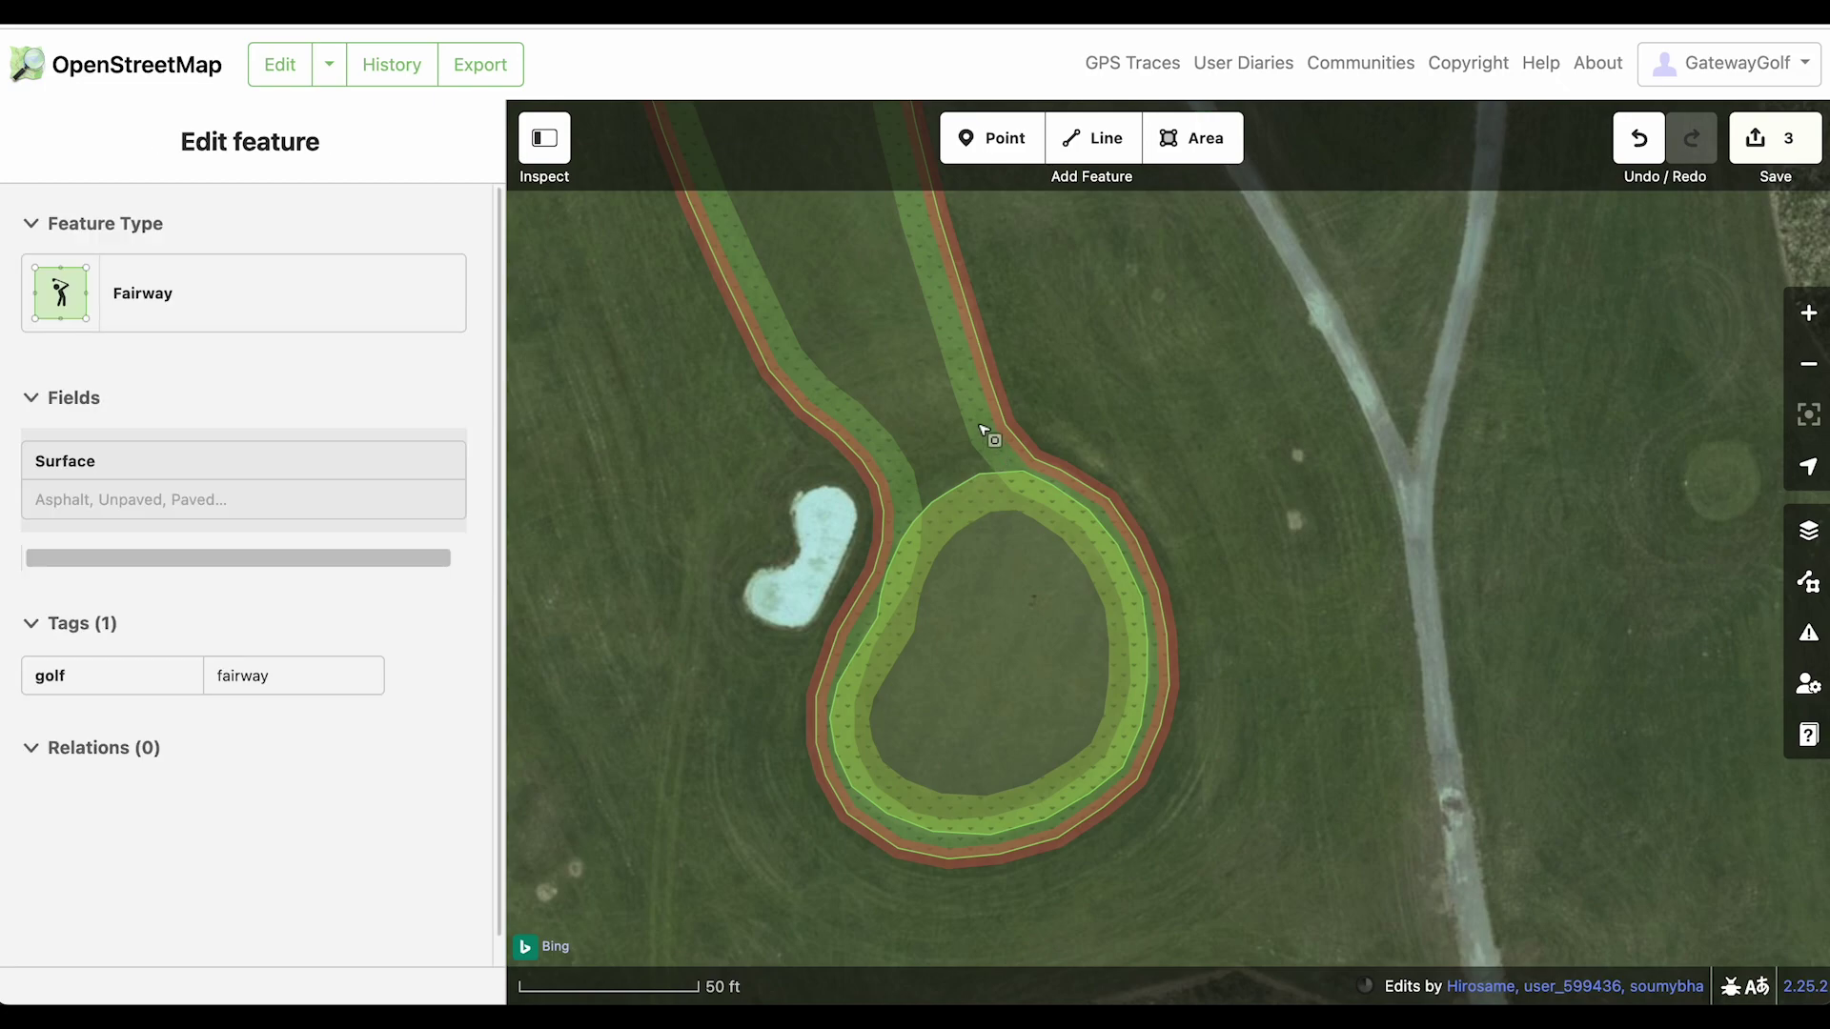
Merge the putting green with the surrounding fairway into one multipolygon, with the green as the inner member, and clear the selection
click(1048, 405)
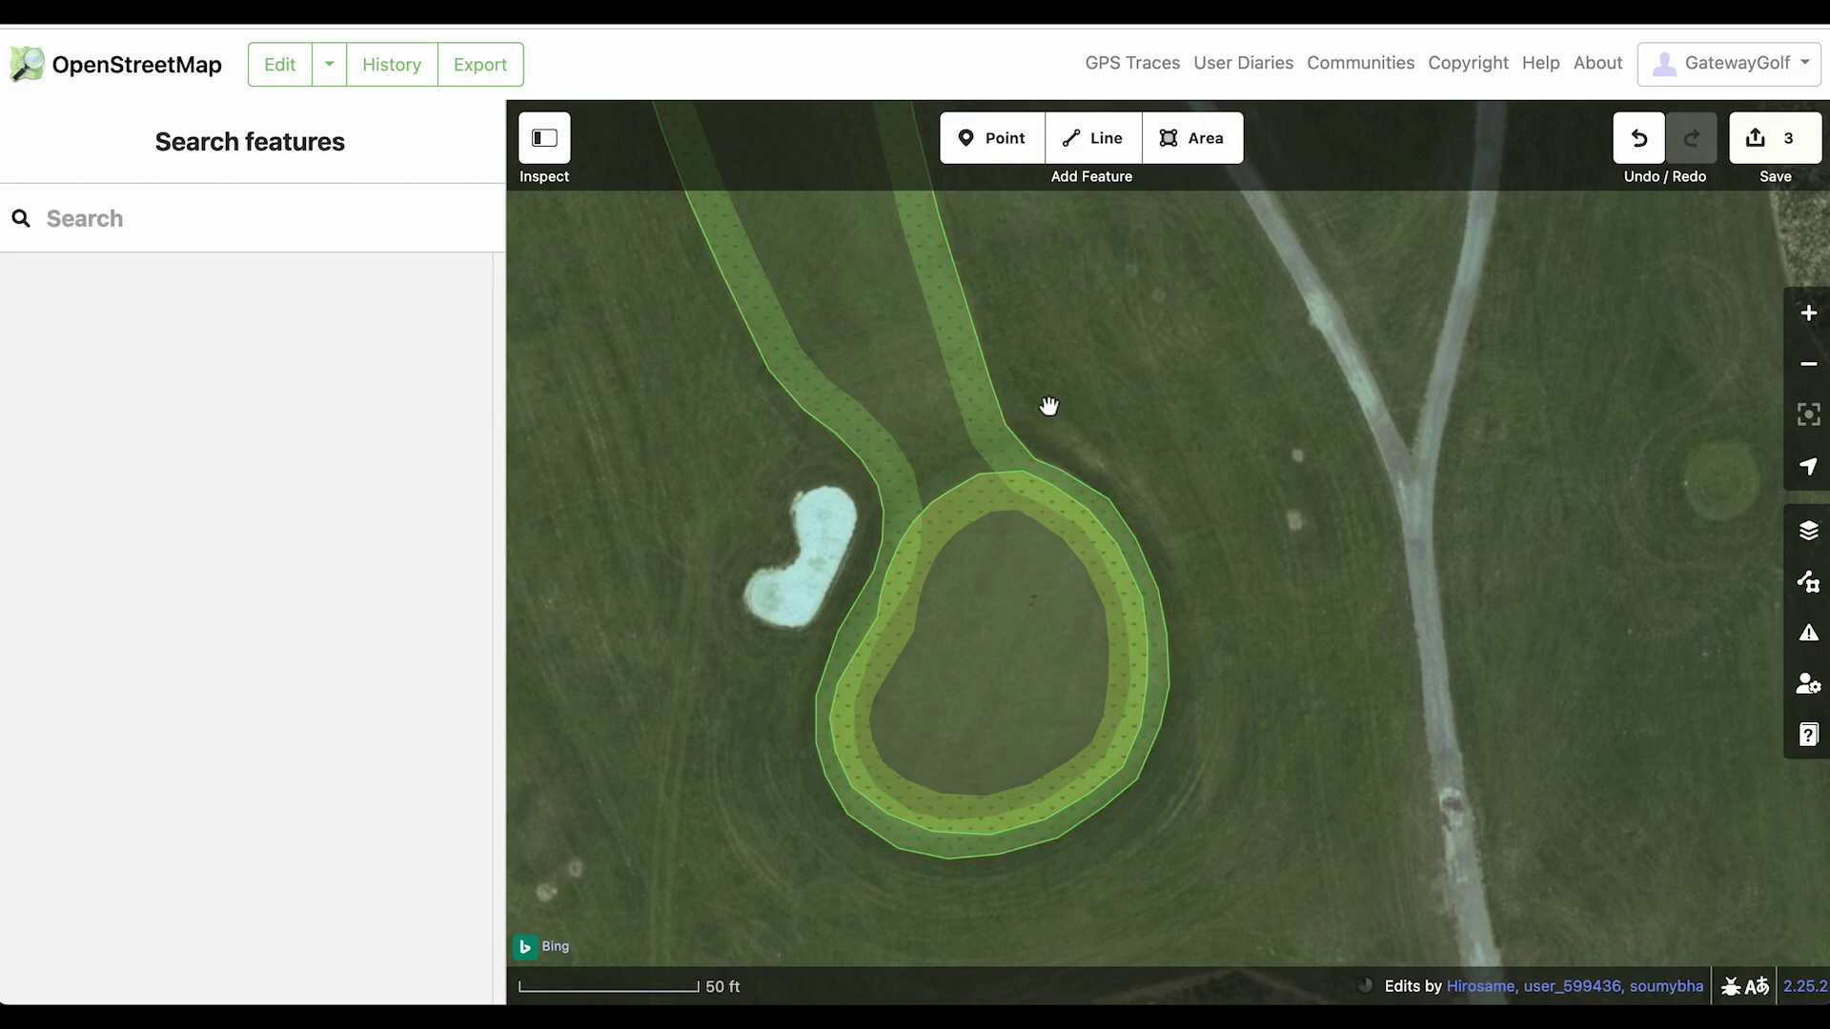
click(1003, 508)
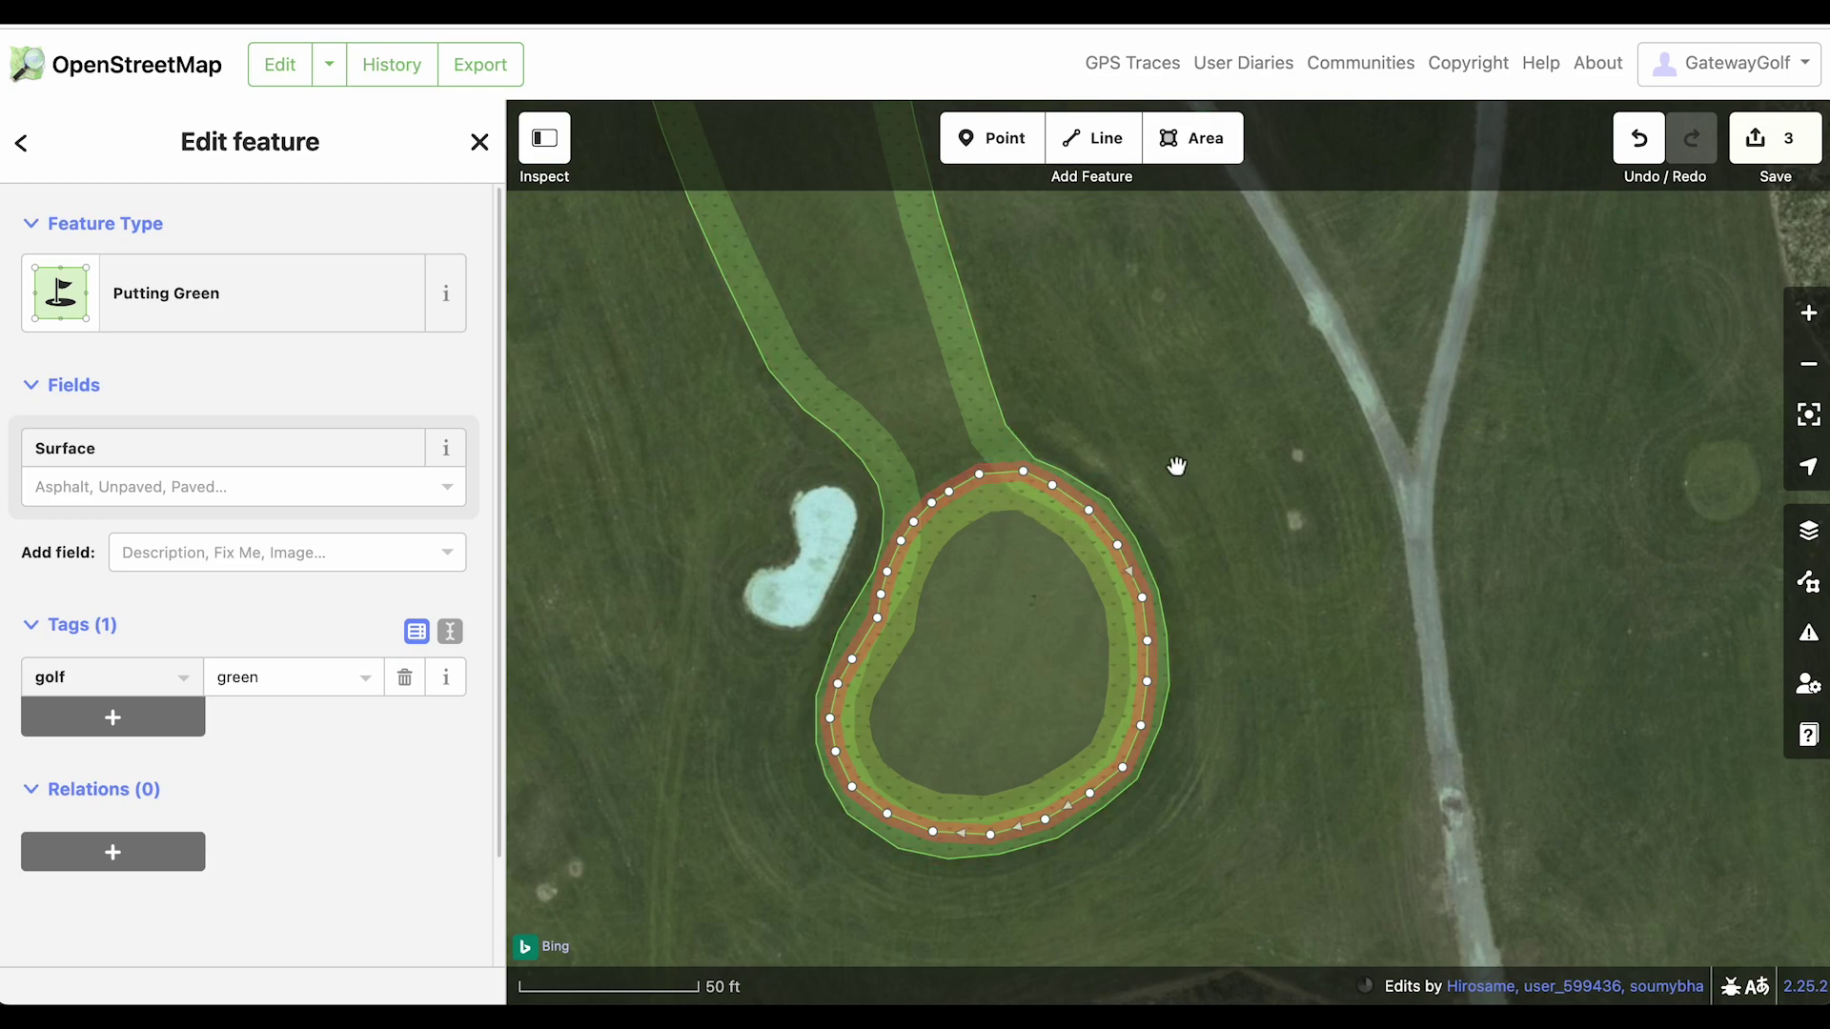
shift+click(966, 387)
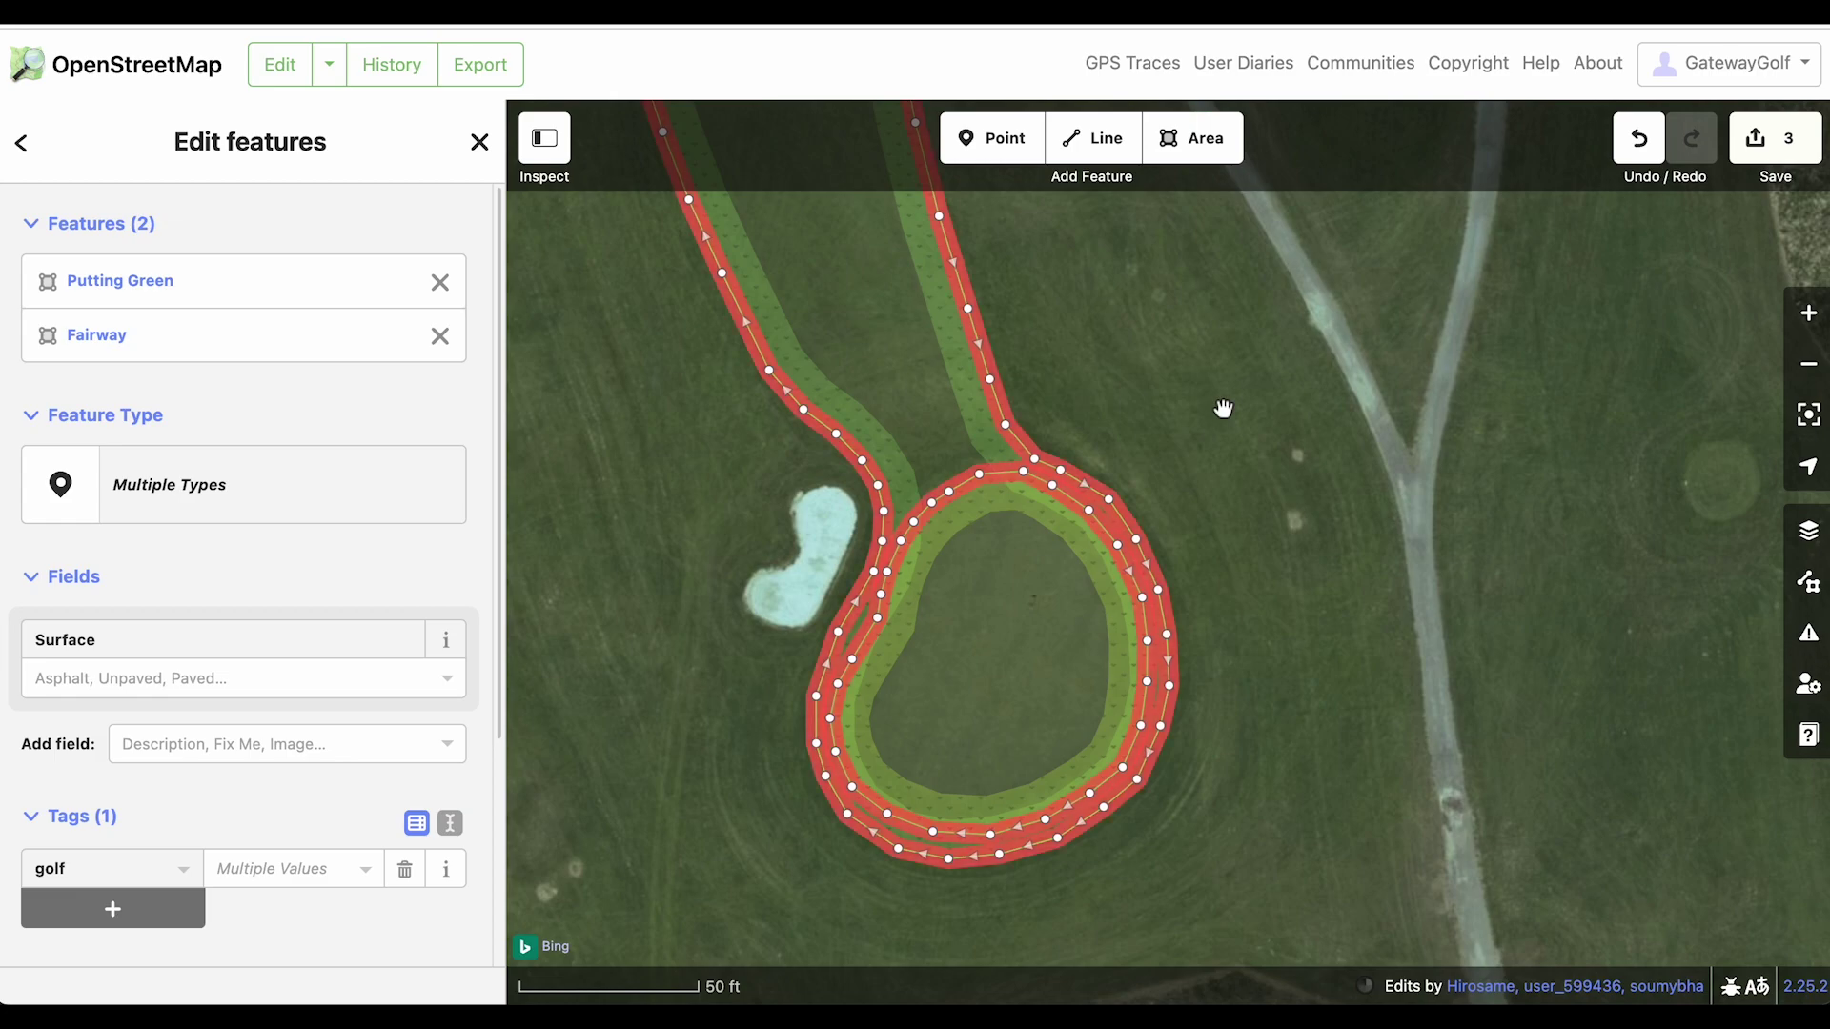
key(c)
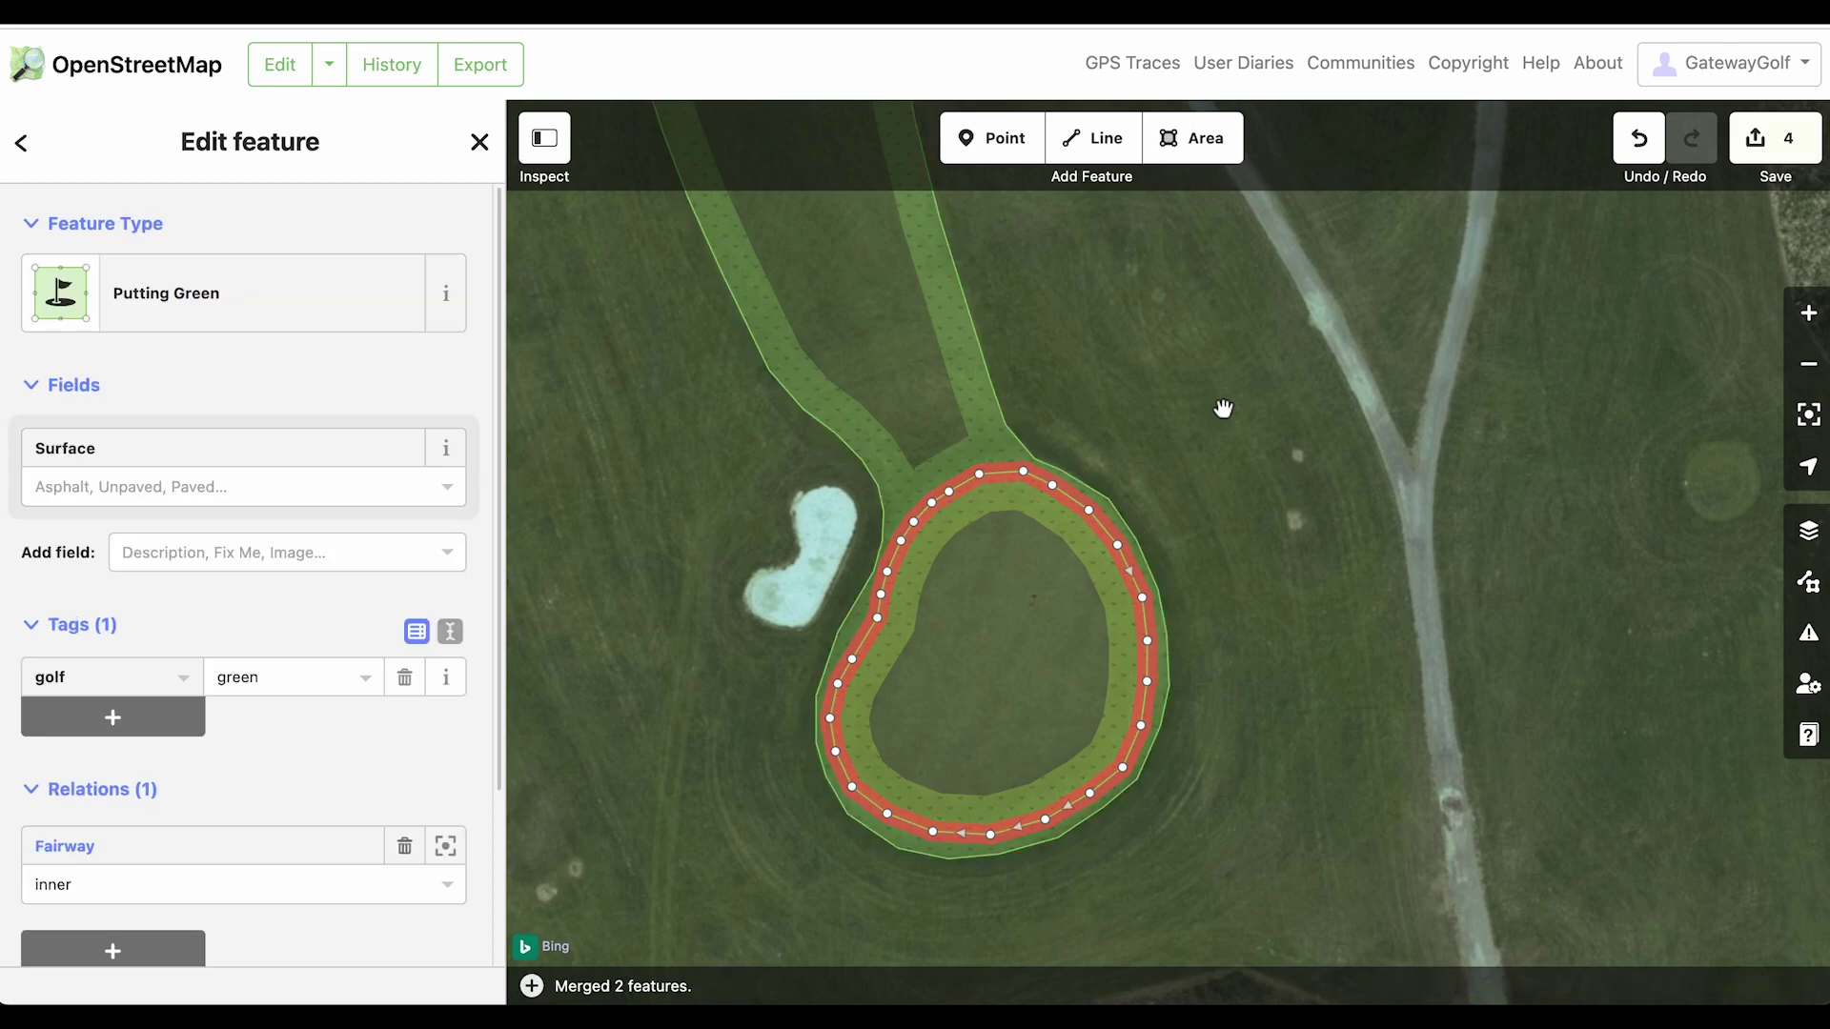
drag(1222, 408, 1242, 416)
click(1182, 398)
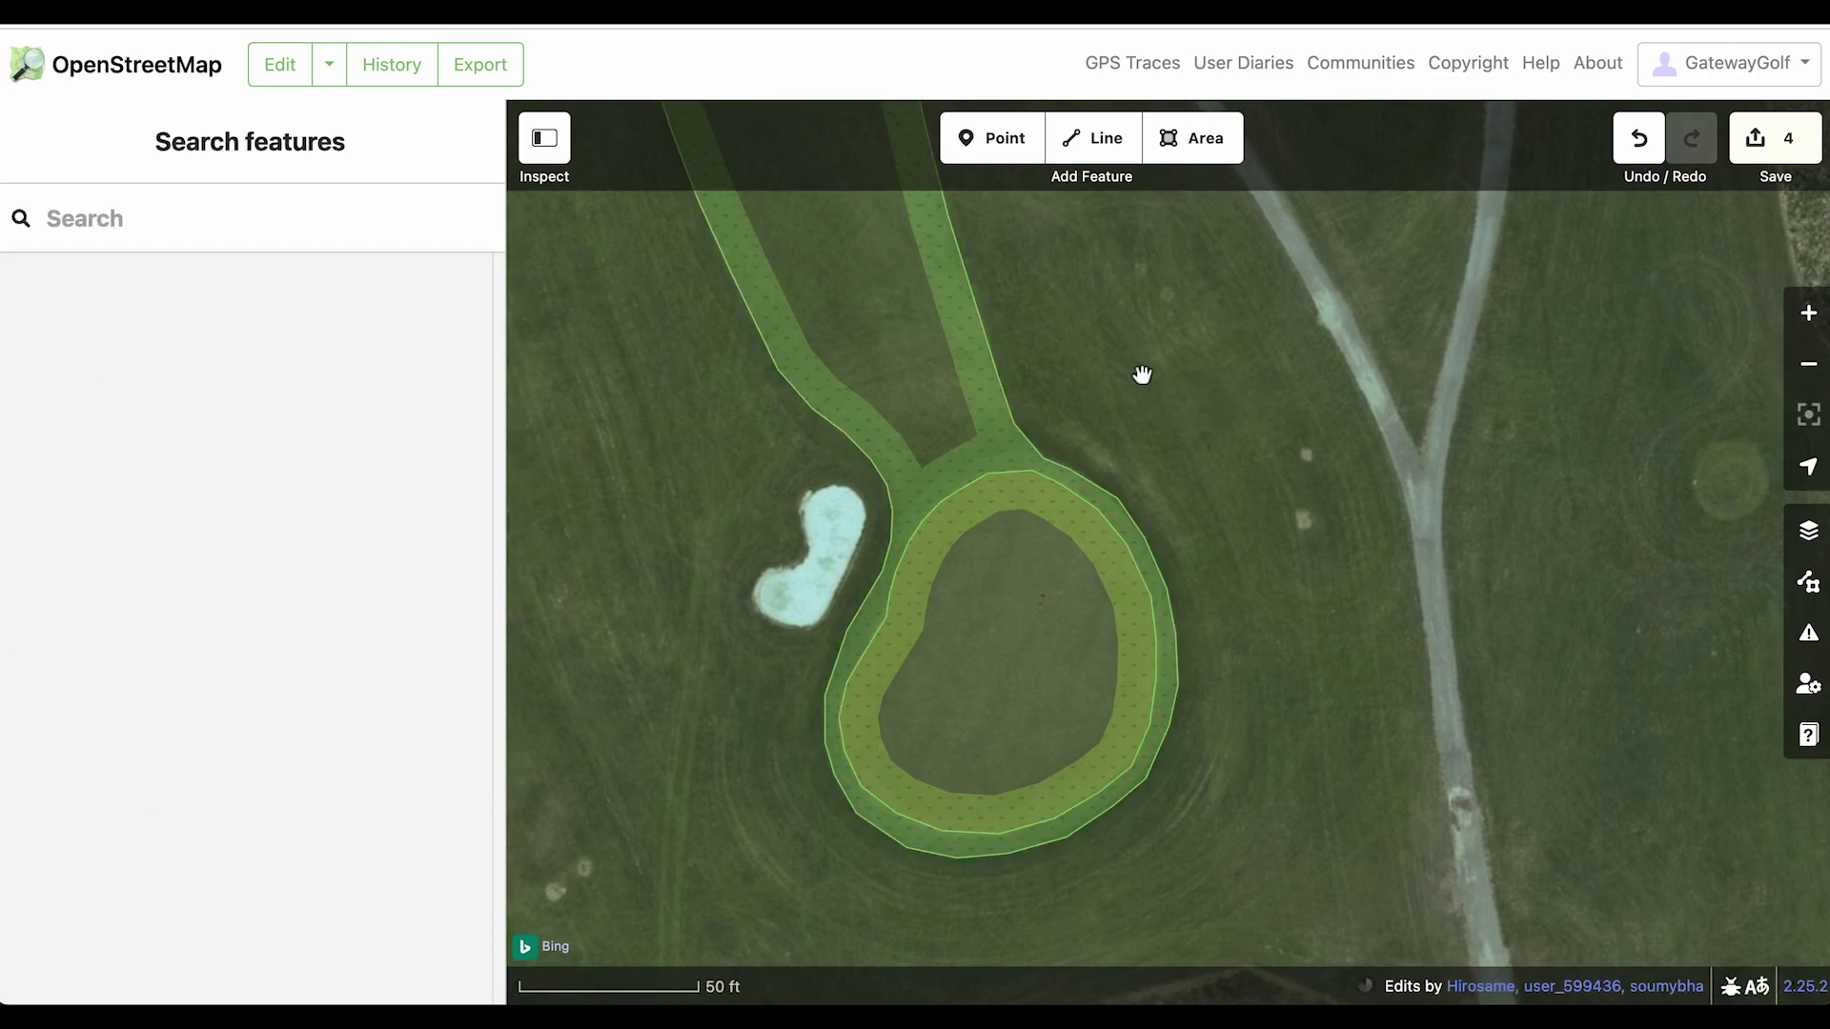
Check the merged fairway and putting green by selecting each of them in turn
click(963, 377)
click(946, 307)
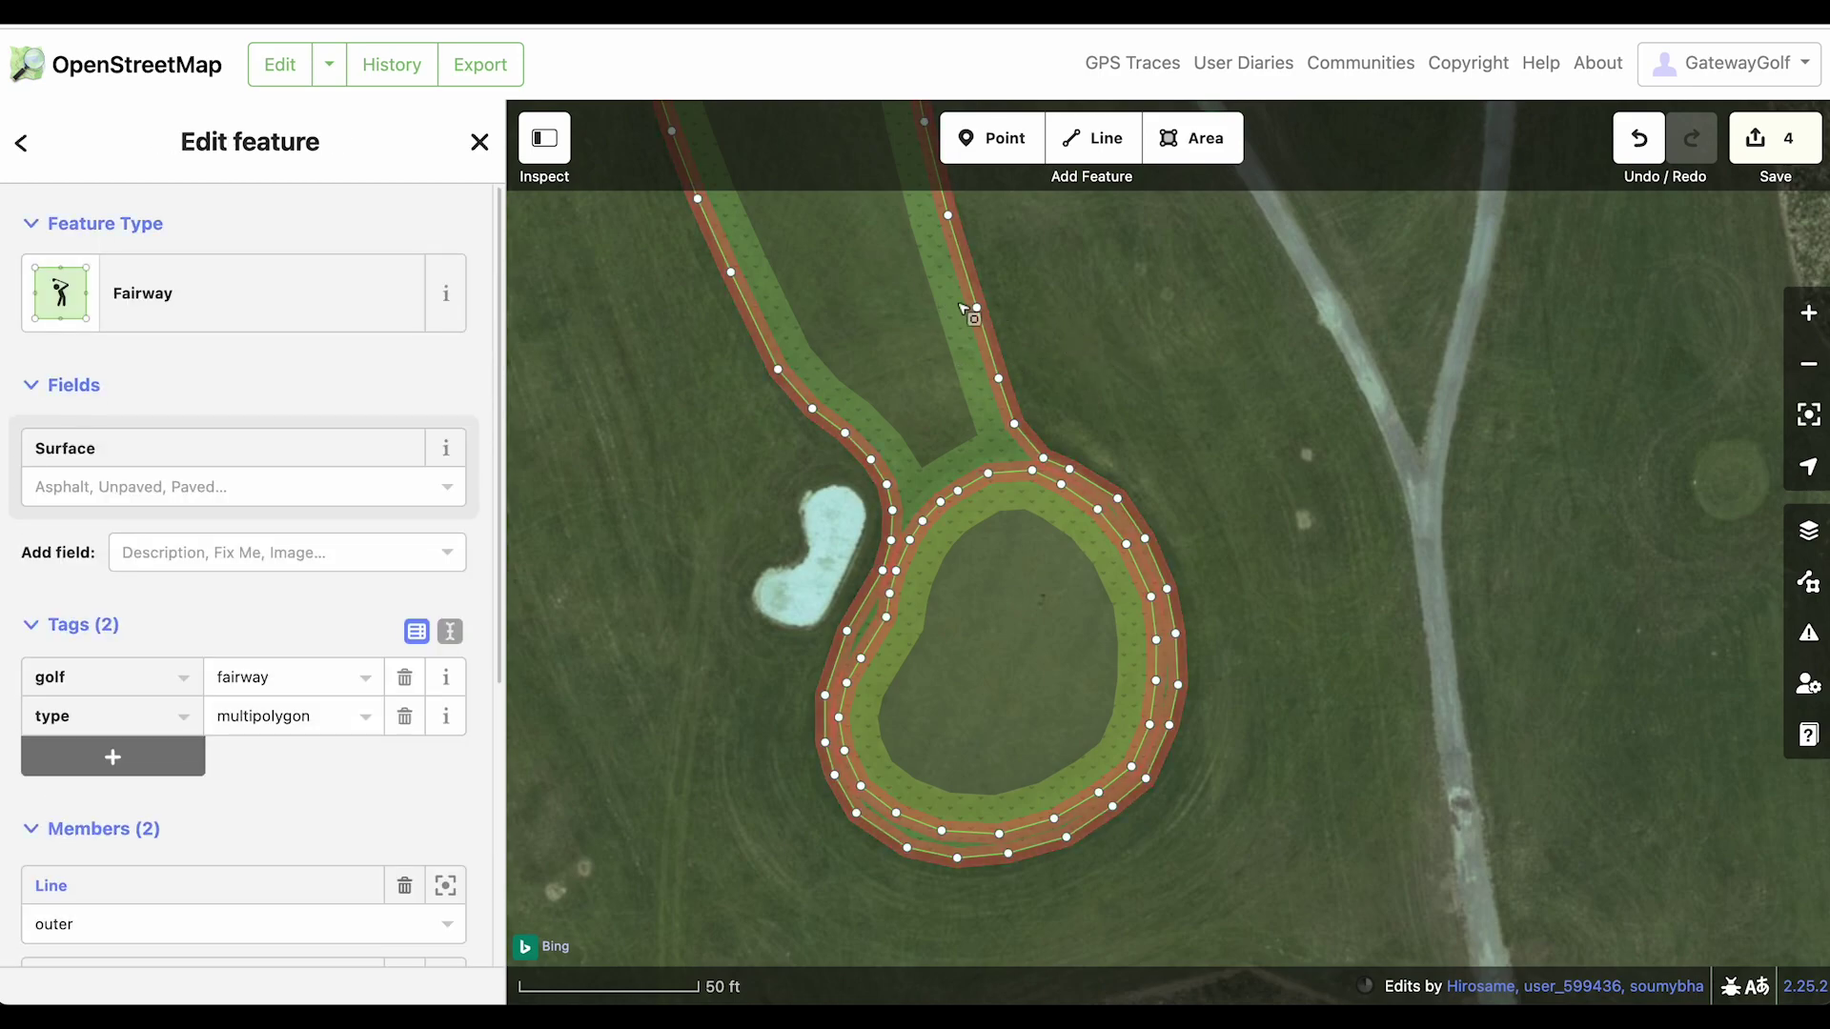
click(1124, 333)
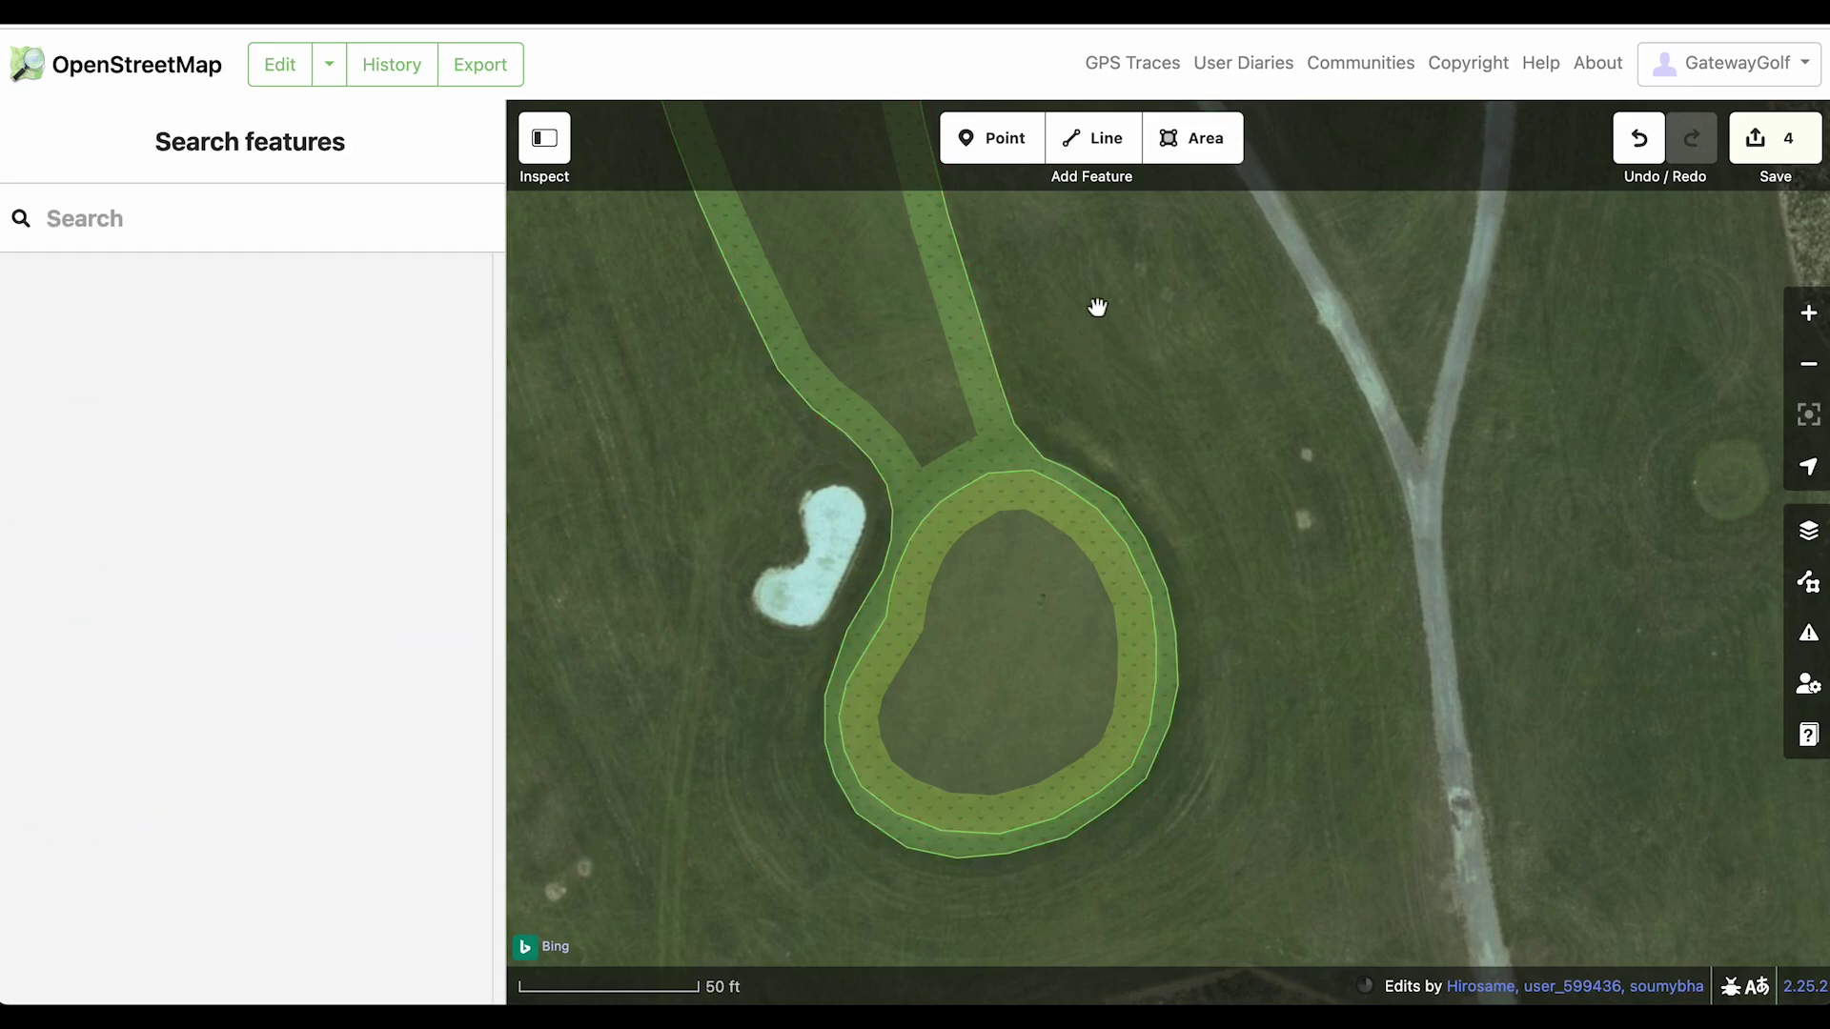
click(1053, 524)
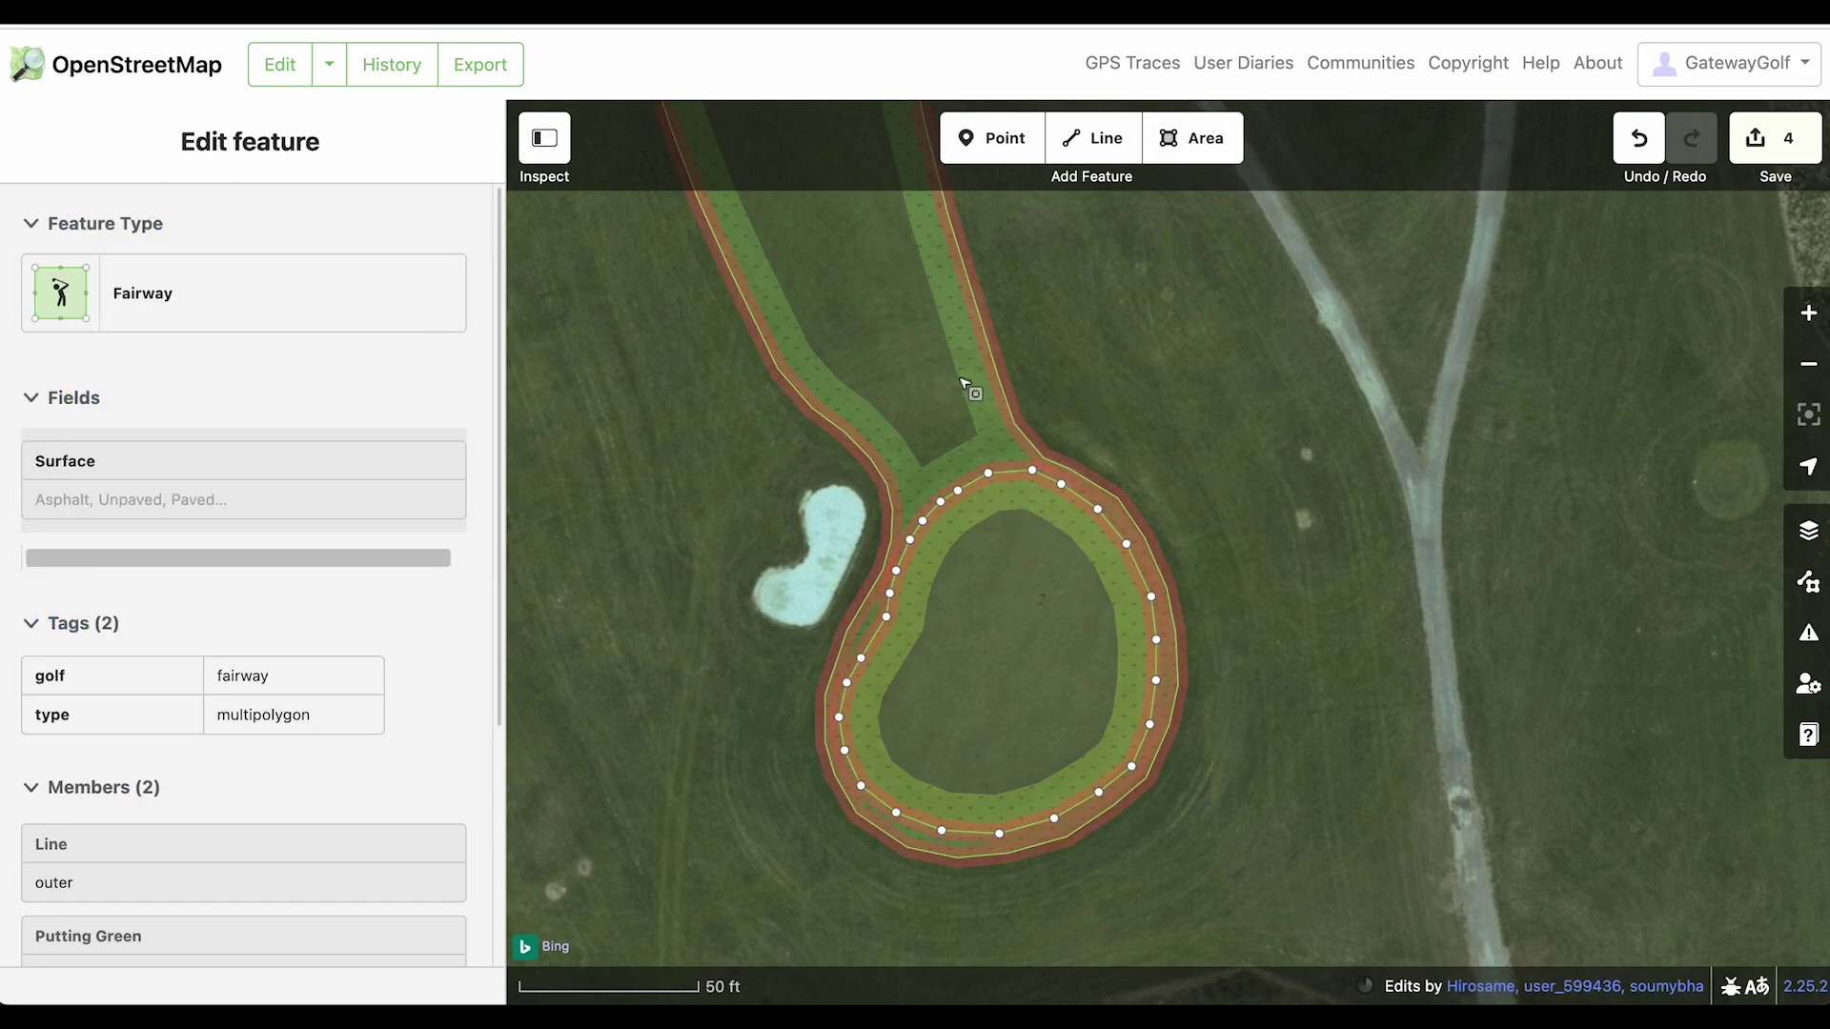
click(965, 386)
click(1134, 382)
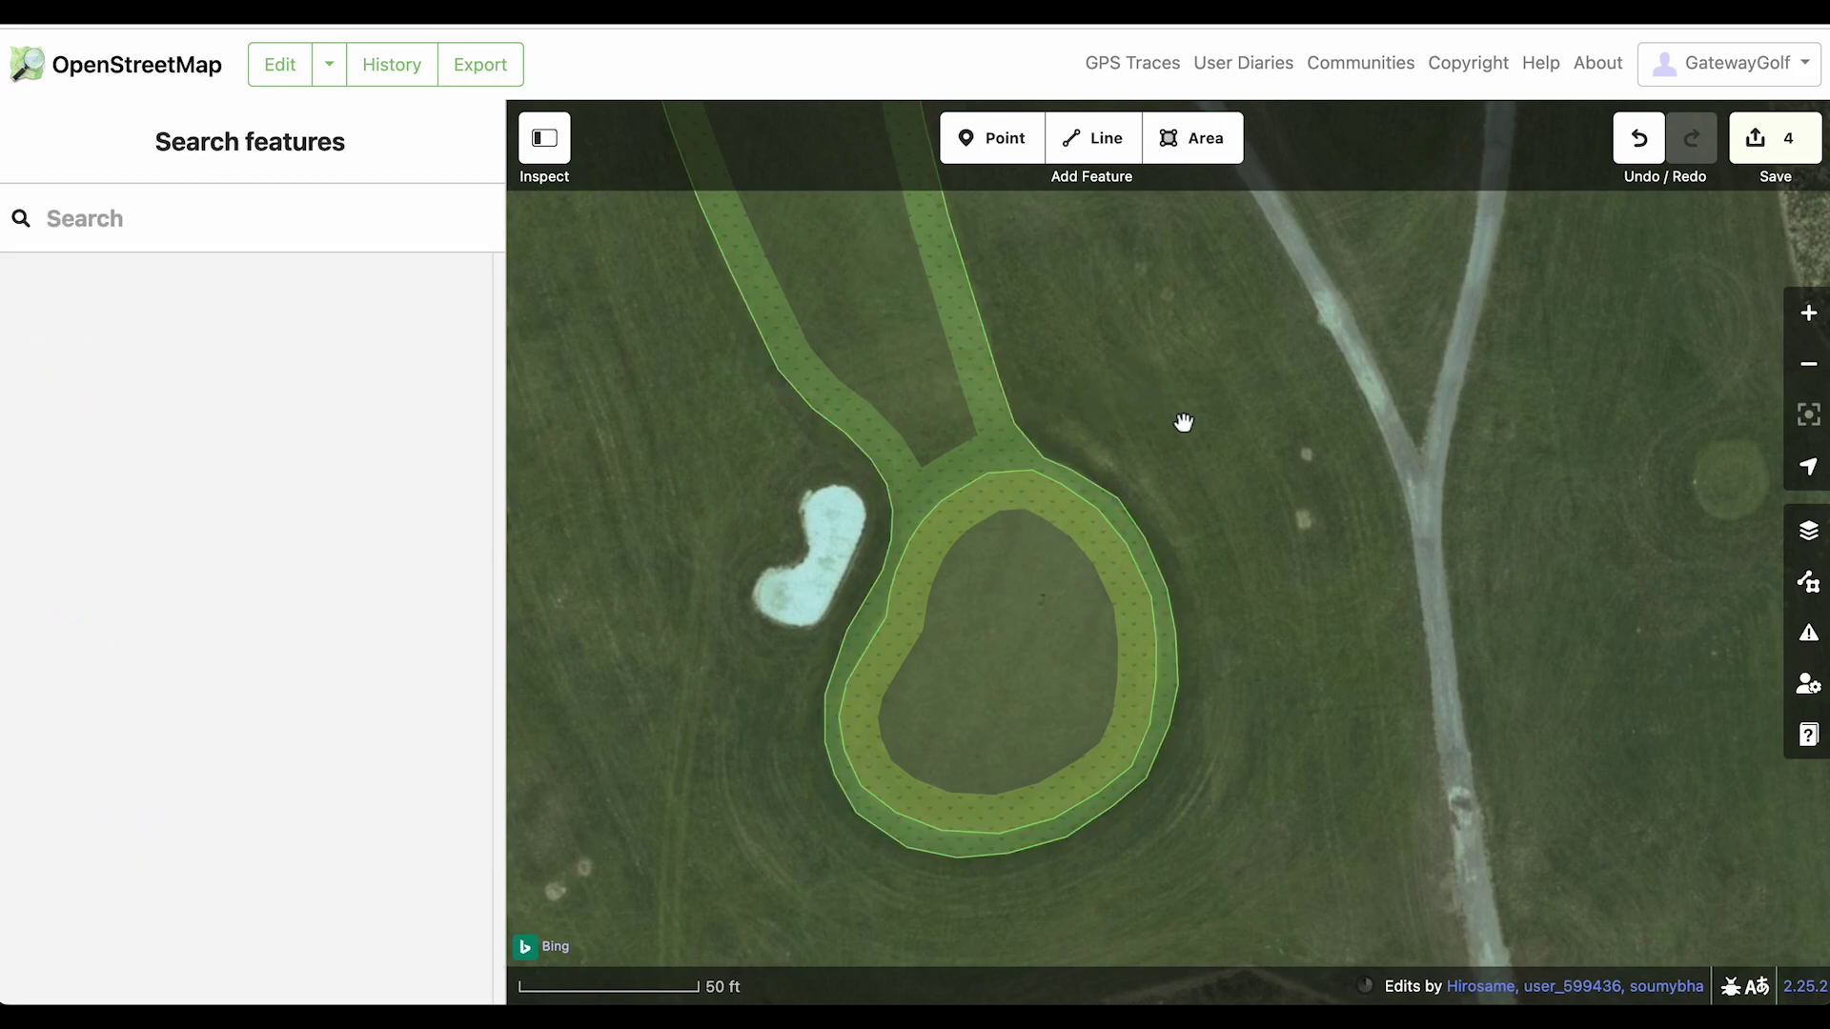
Start an area on the bunker west of the green and trace its north and east edges
drag(1283, 653, 1328, 620)
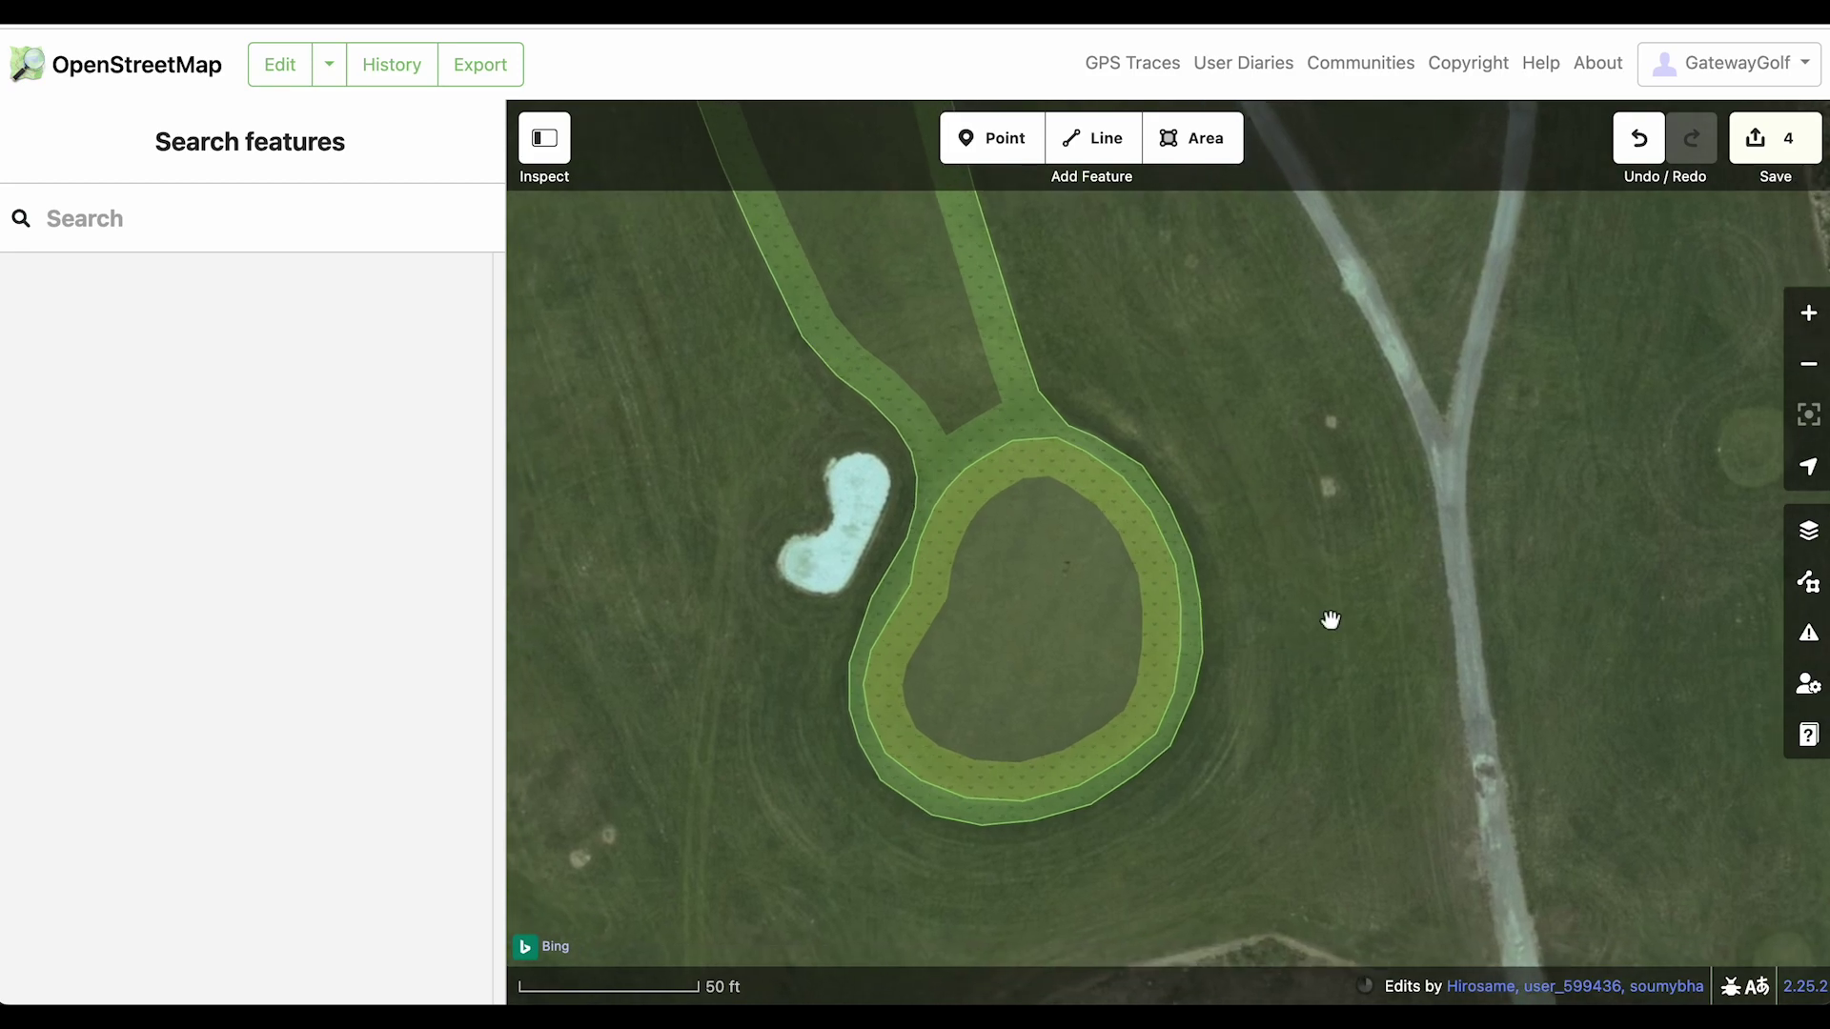
drag(739, 568, 841, 534)
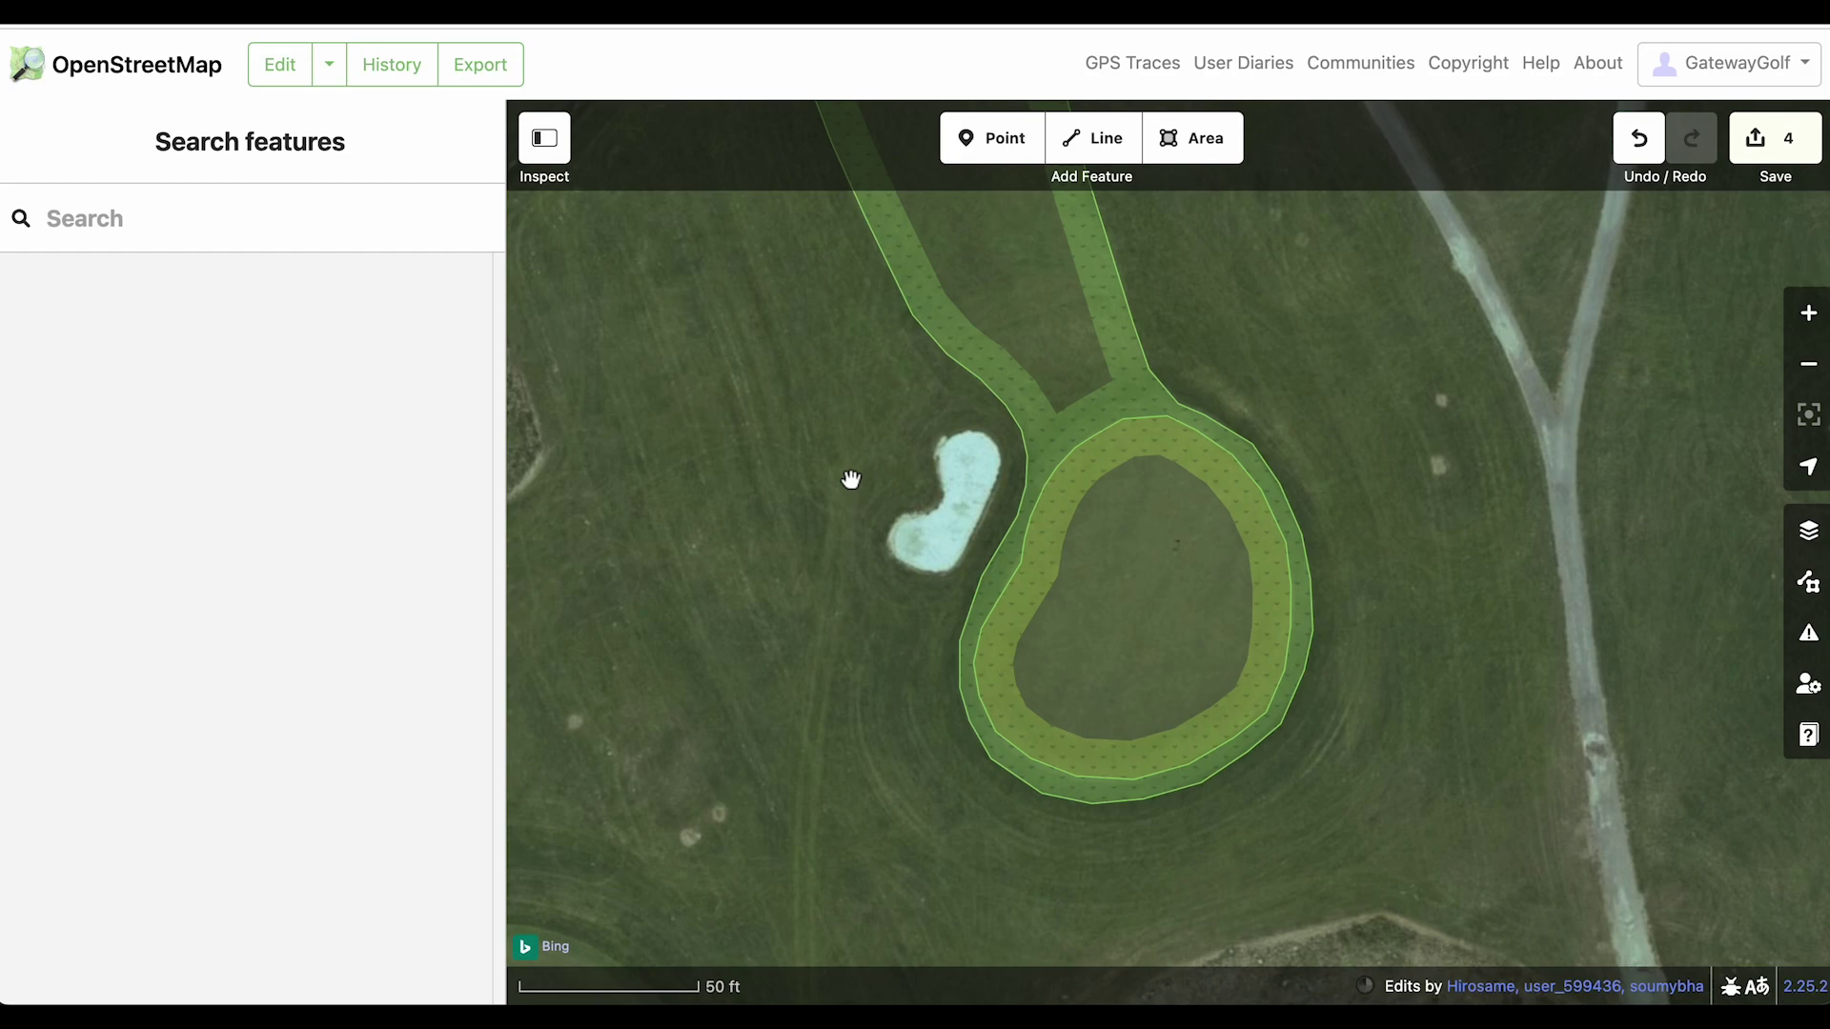
drag(846, 474, 1132, 510)
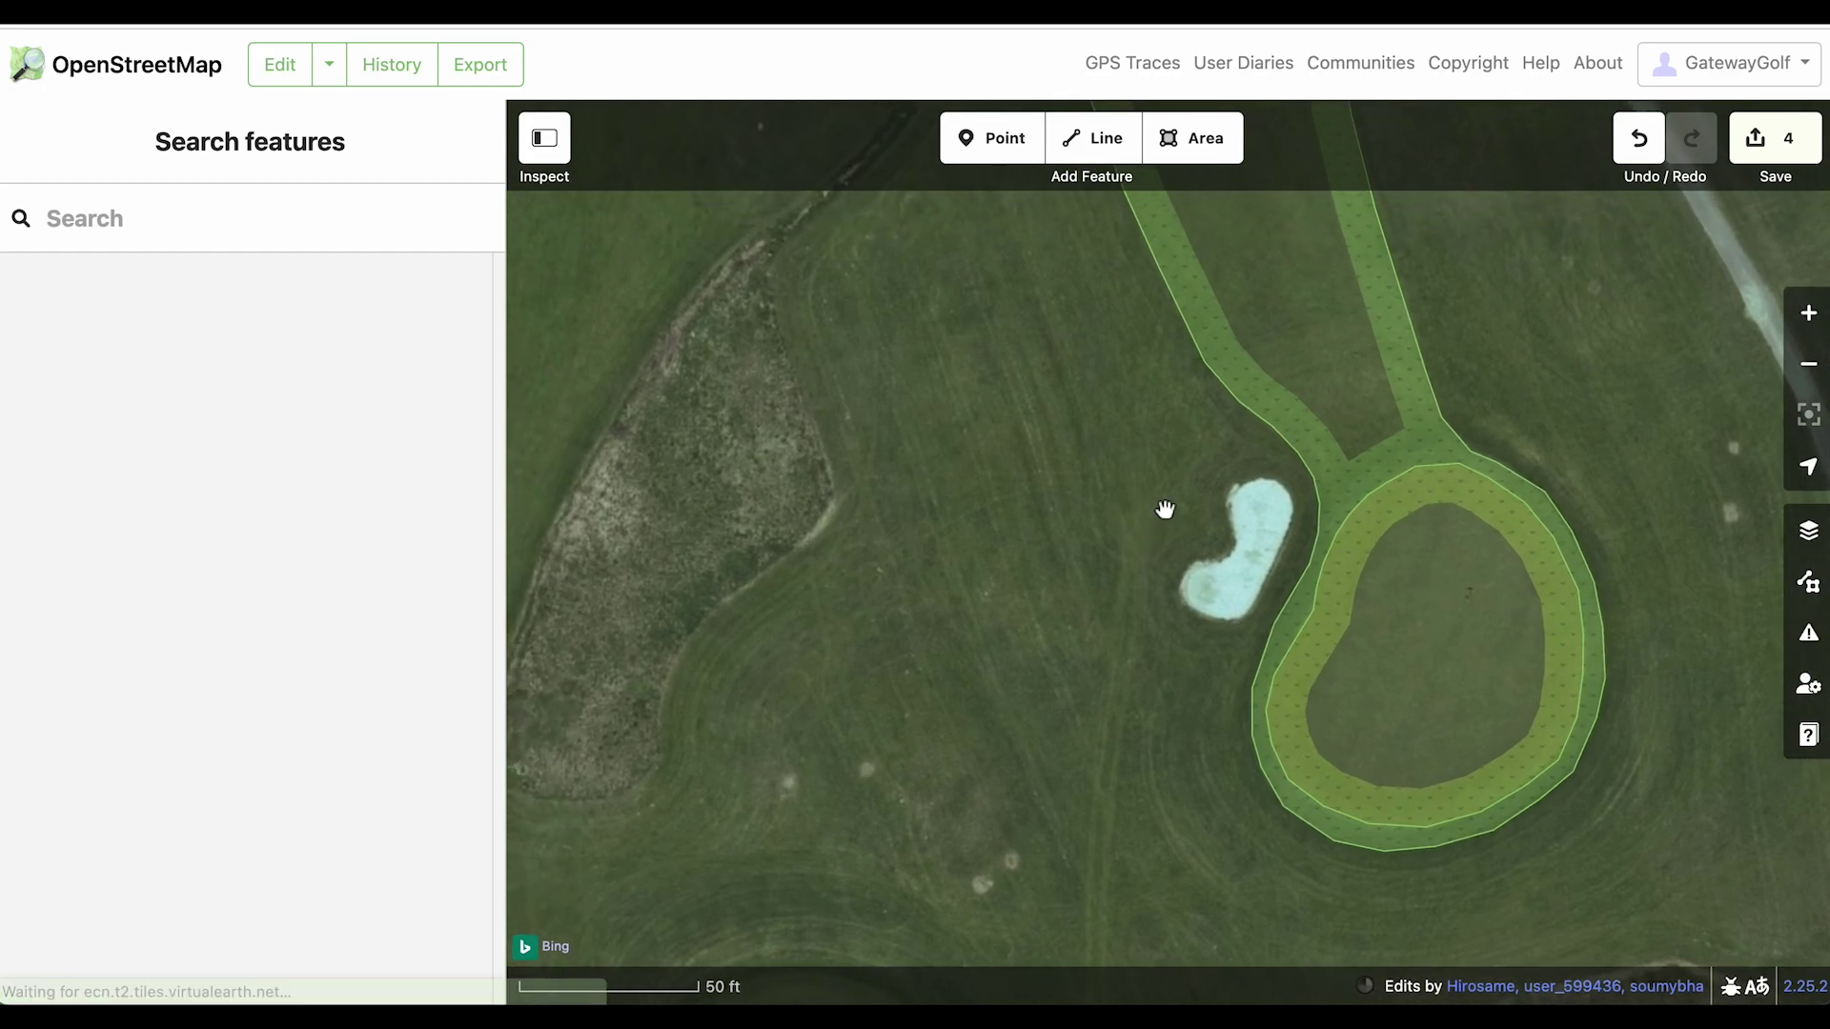
scroll(1226, 496, up, 5)
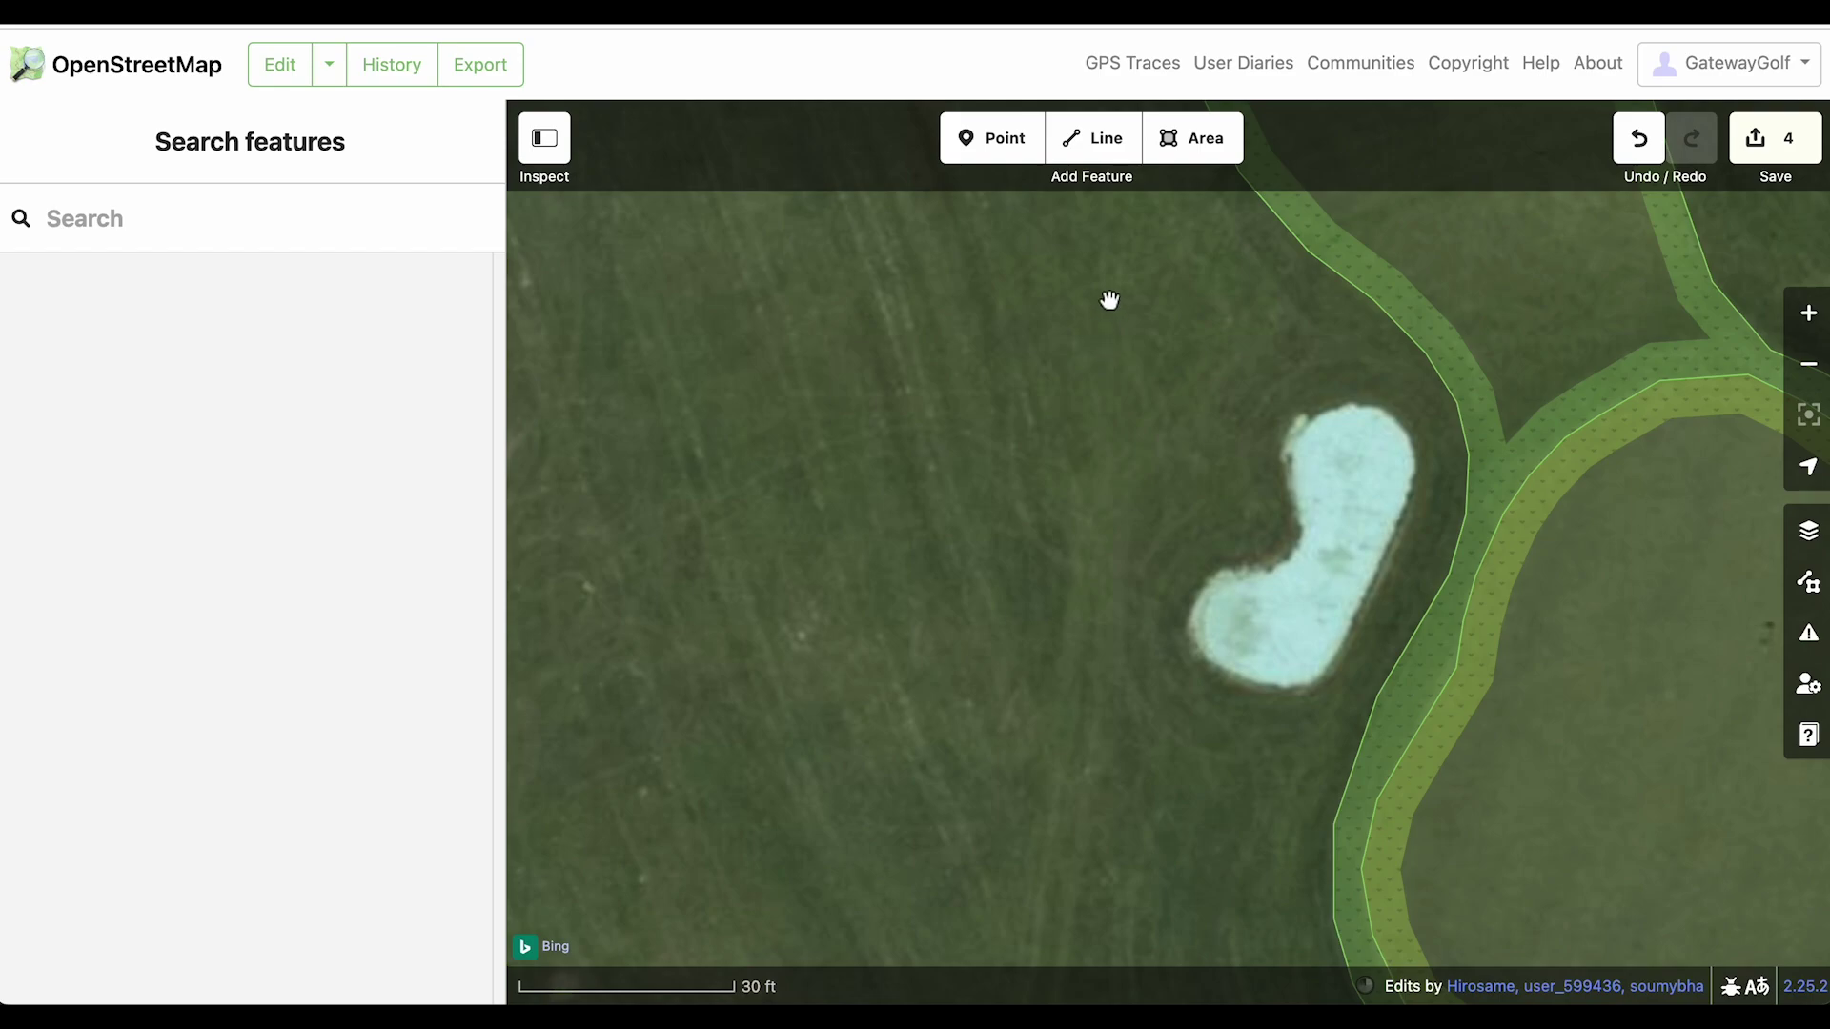
click(1191, 139)
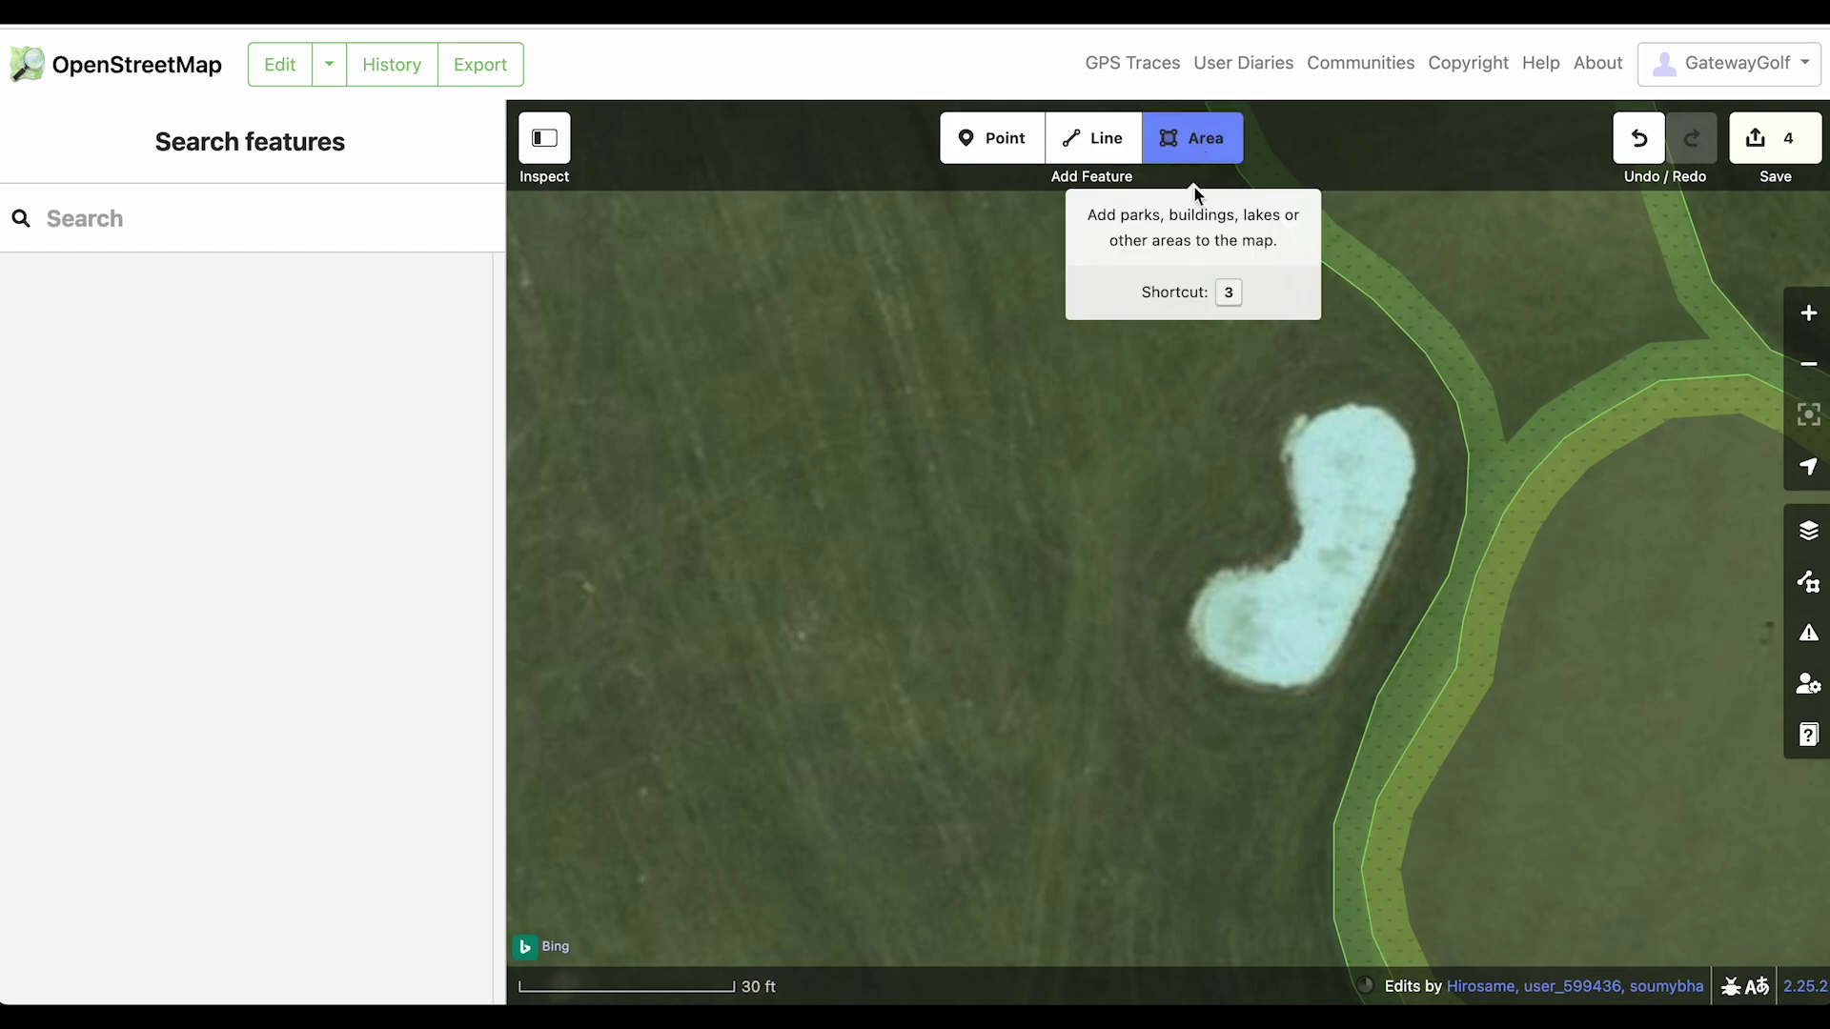
click(1350, 408)
click(1381, 410)
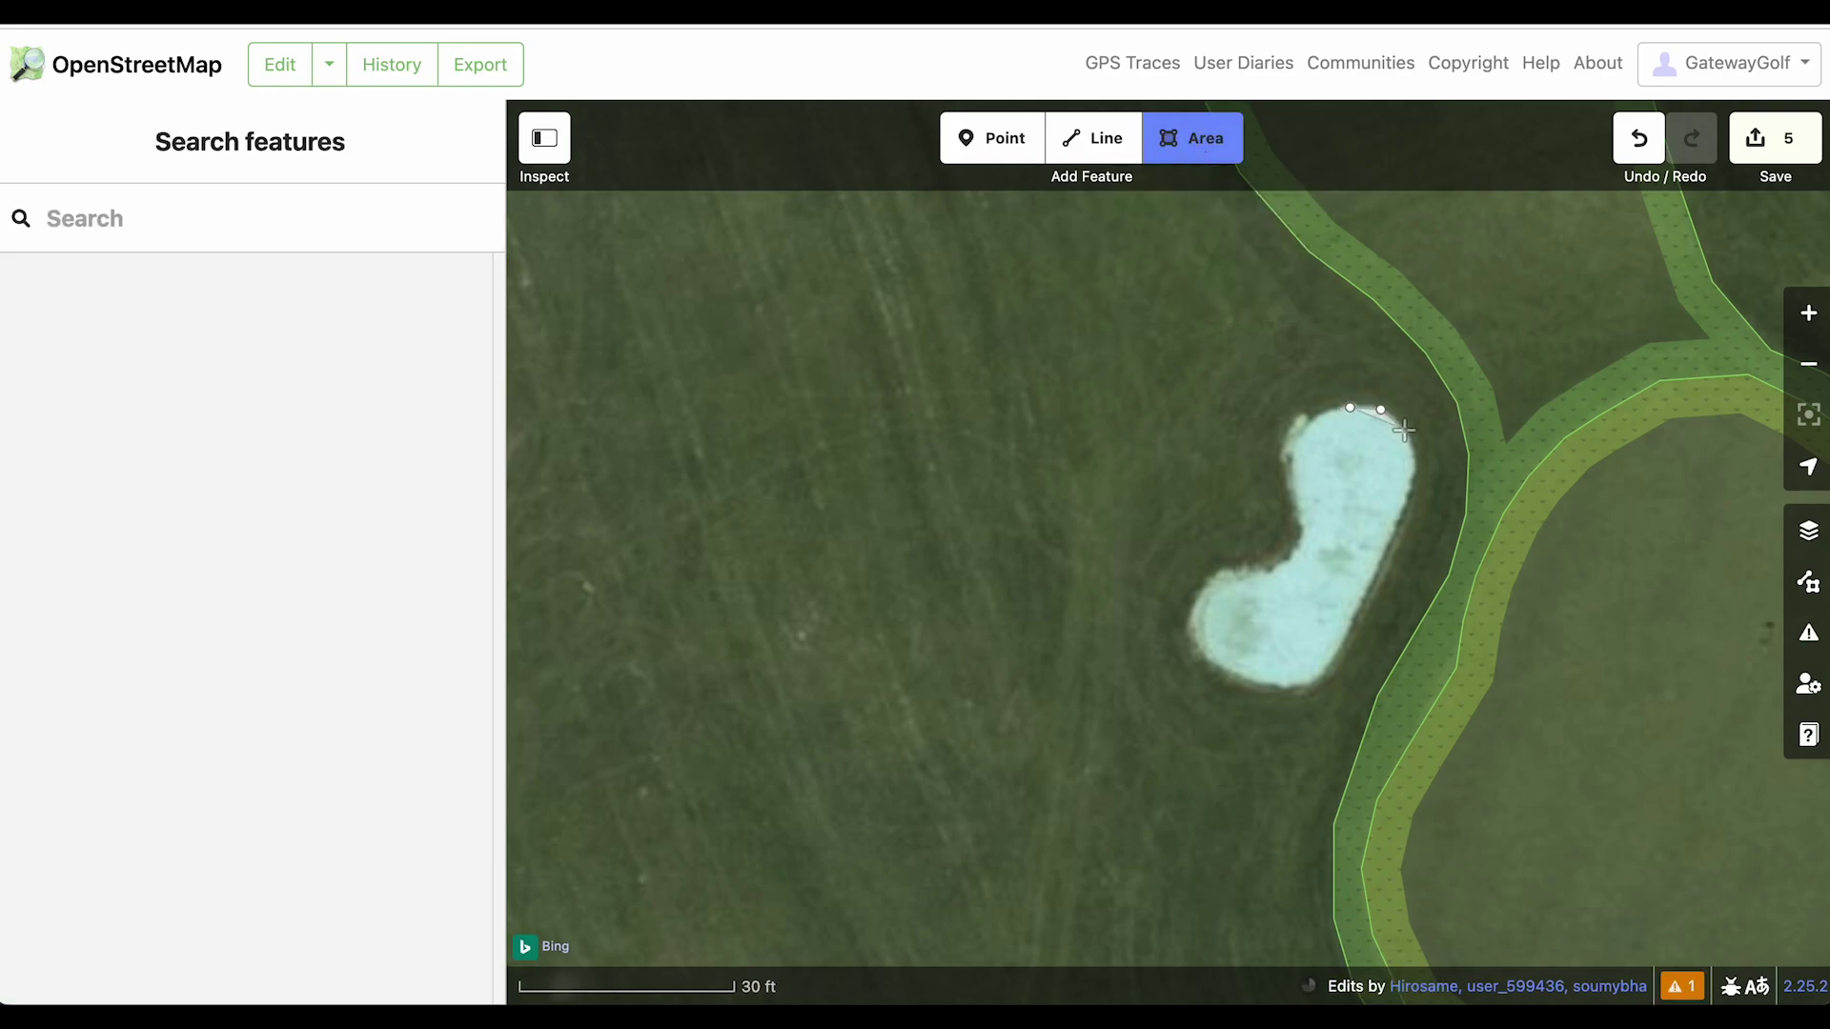
click(1404, 430)
click(1418, 452)
click(1416, 481)
click(1399, 531)
click(1365, 609)
Trace the bunker's south and west edges and close the area at its starting point
click(1279, 687)
click(1241, 680)
click(1206, 656)
click(1191, 630)
click(1196, 598)
click(1212, 573)
click(1237, 564)
click(1266, 562)
click(1294, 425)
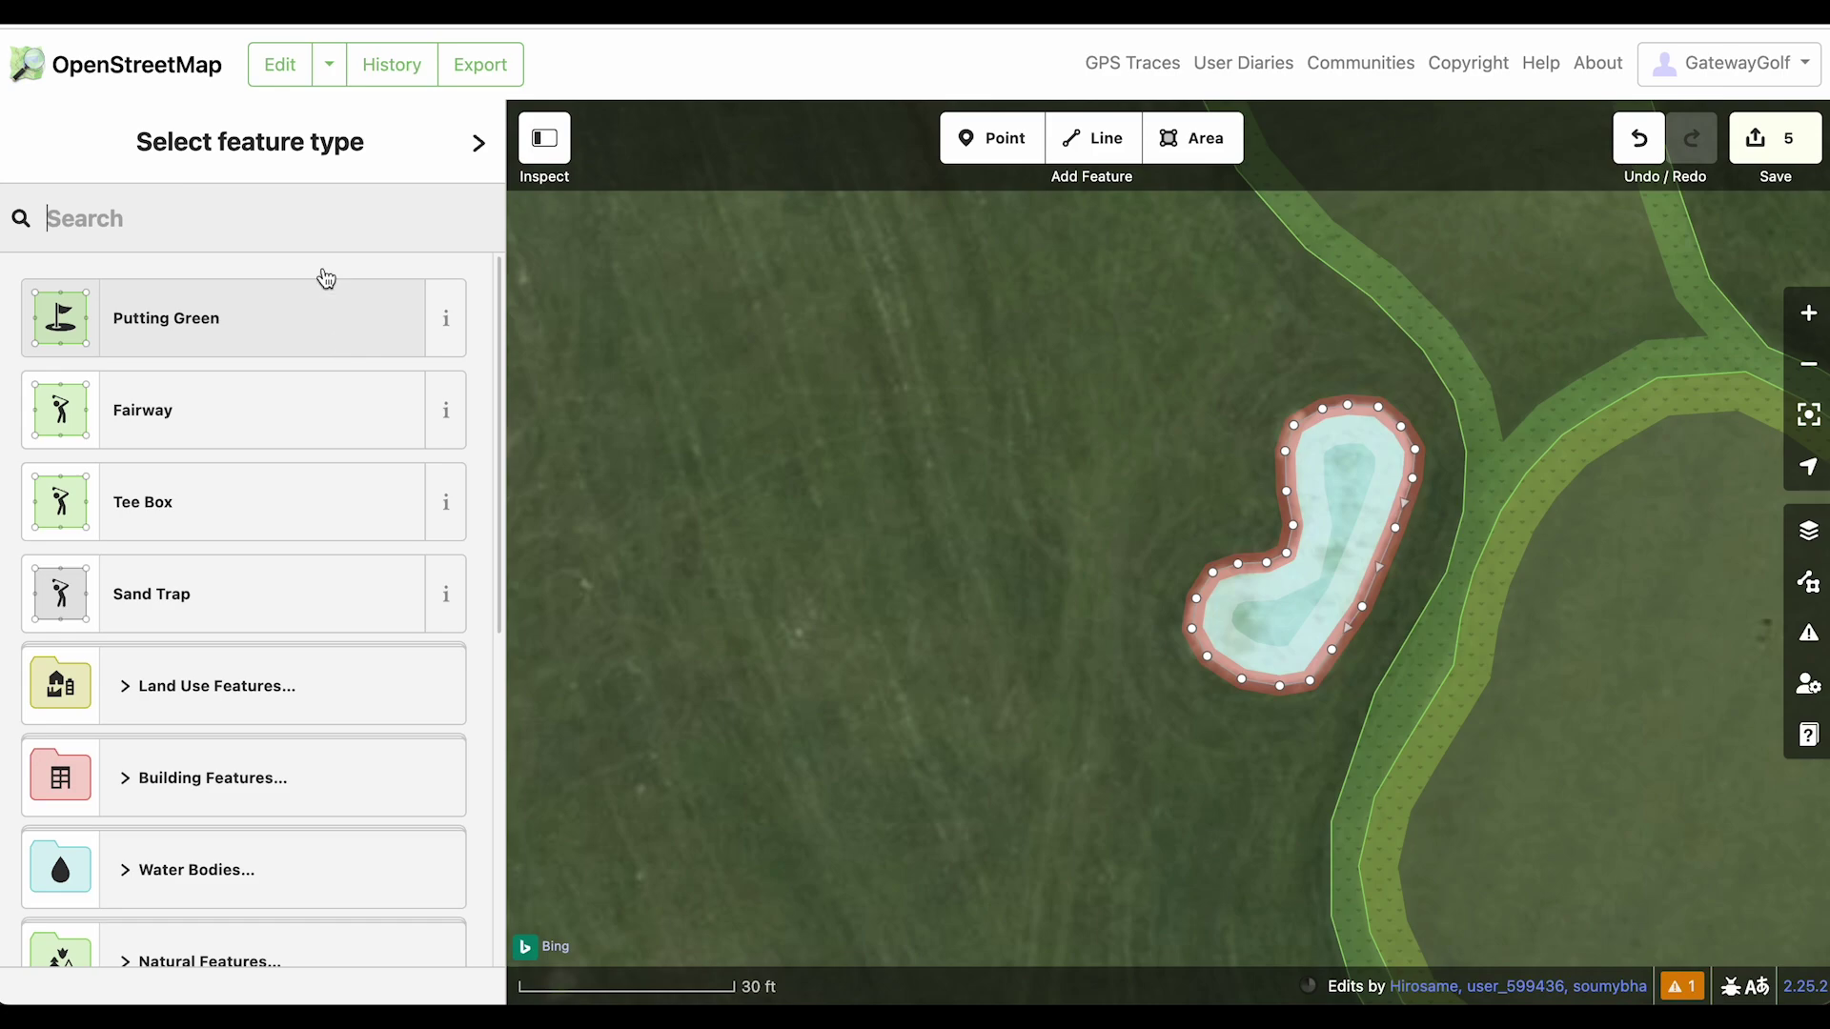
Set the closed bunker area's feature type to Sand Trap and clear the selection
text(sand t)
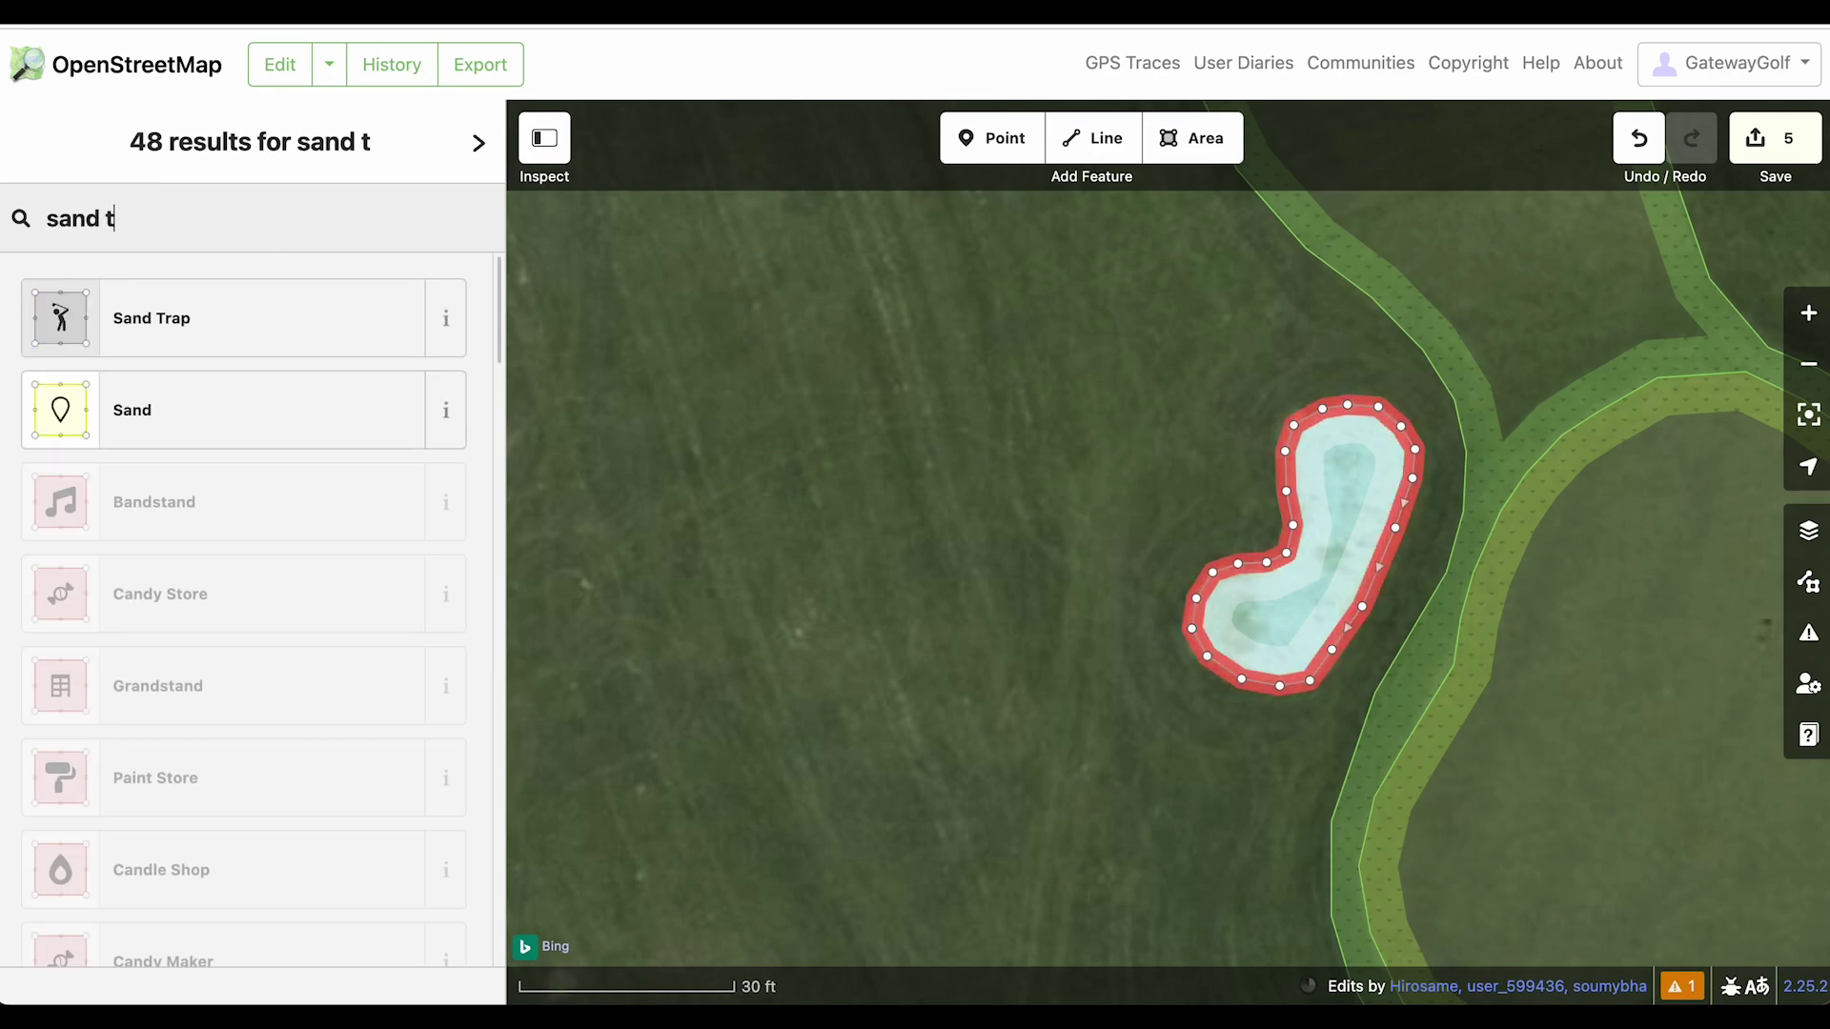
click(191, 317)
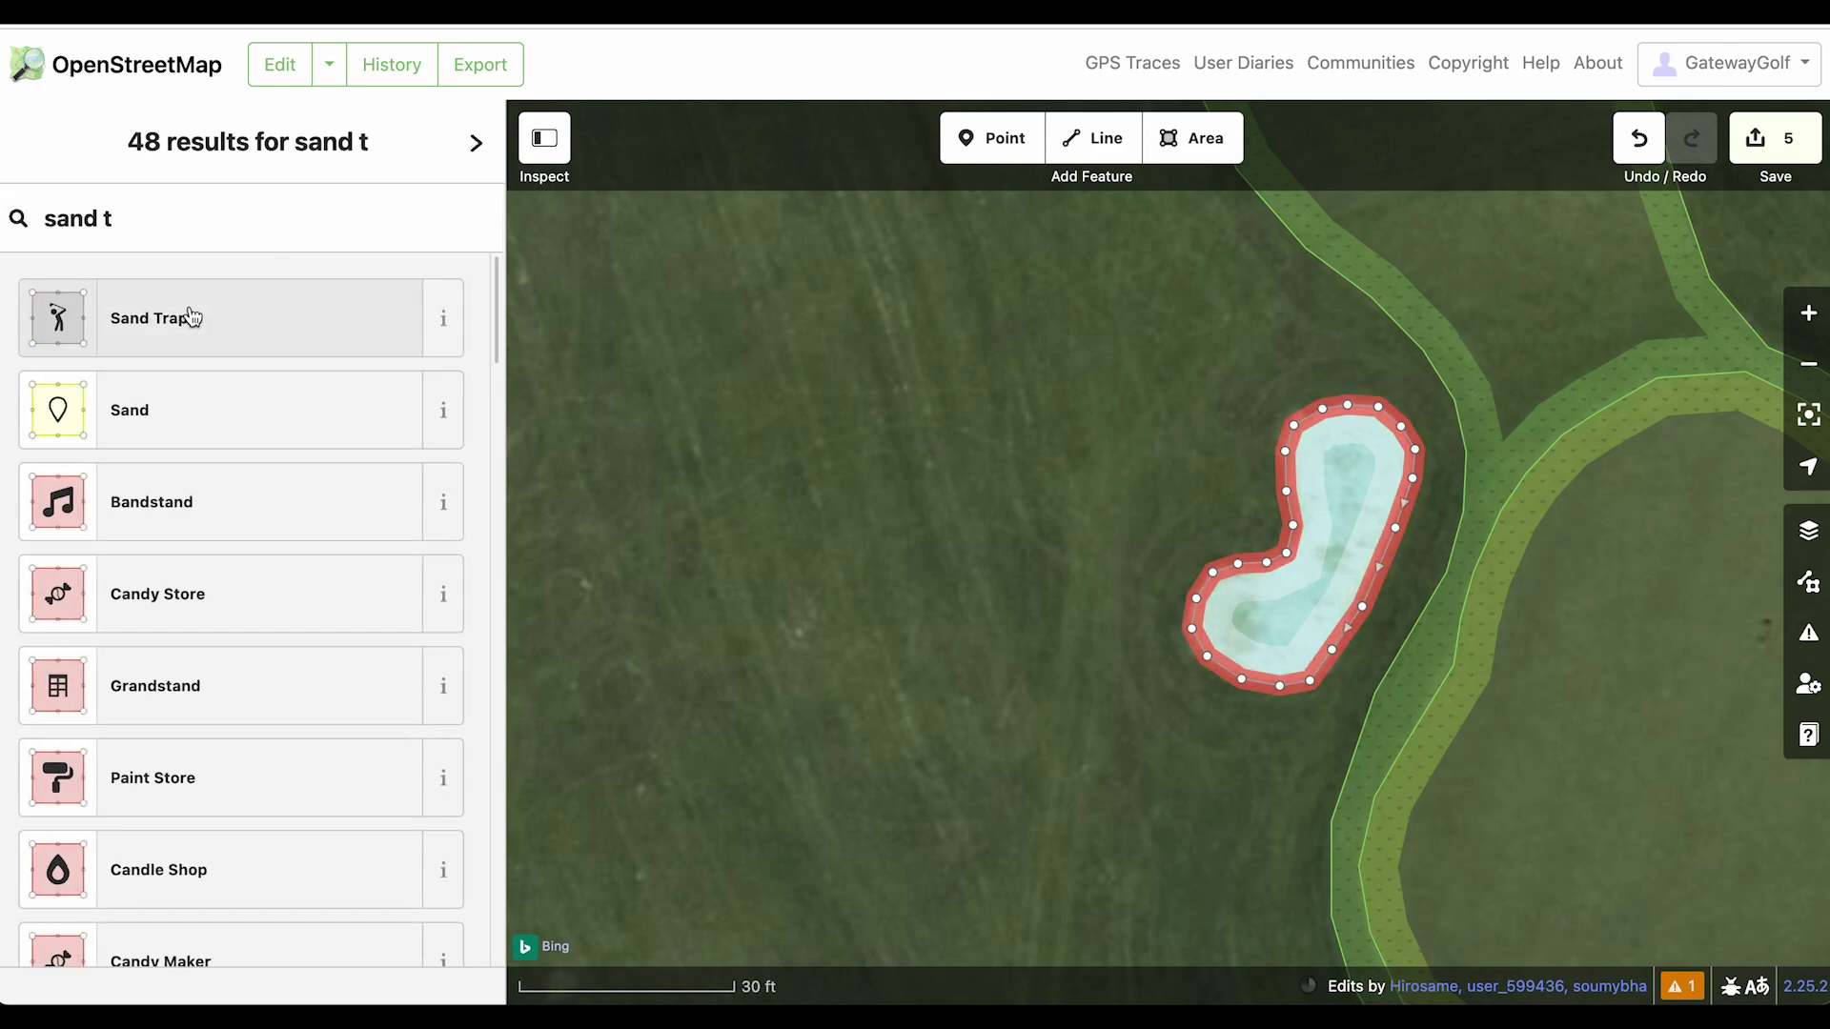
click(191, 317)
click(970, 499)
Start an area on the brushy hazard strip east of the cart path and trace its northwest edge up to the north tip
scroll(970, 499, down, 3)
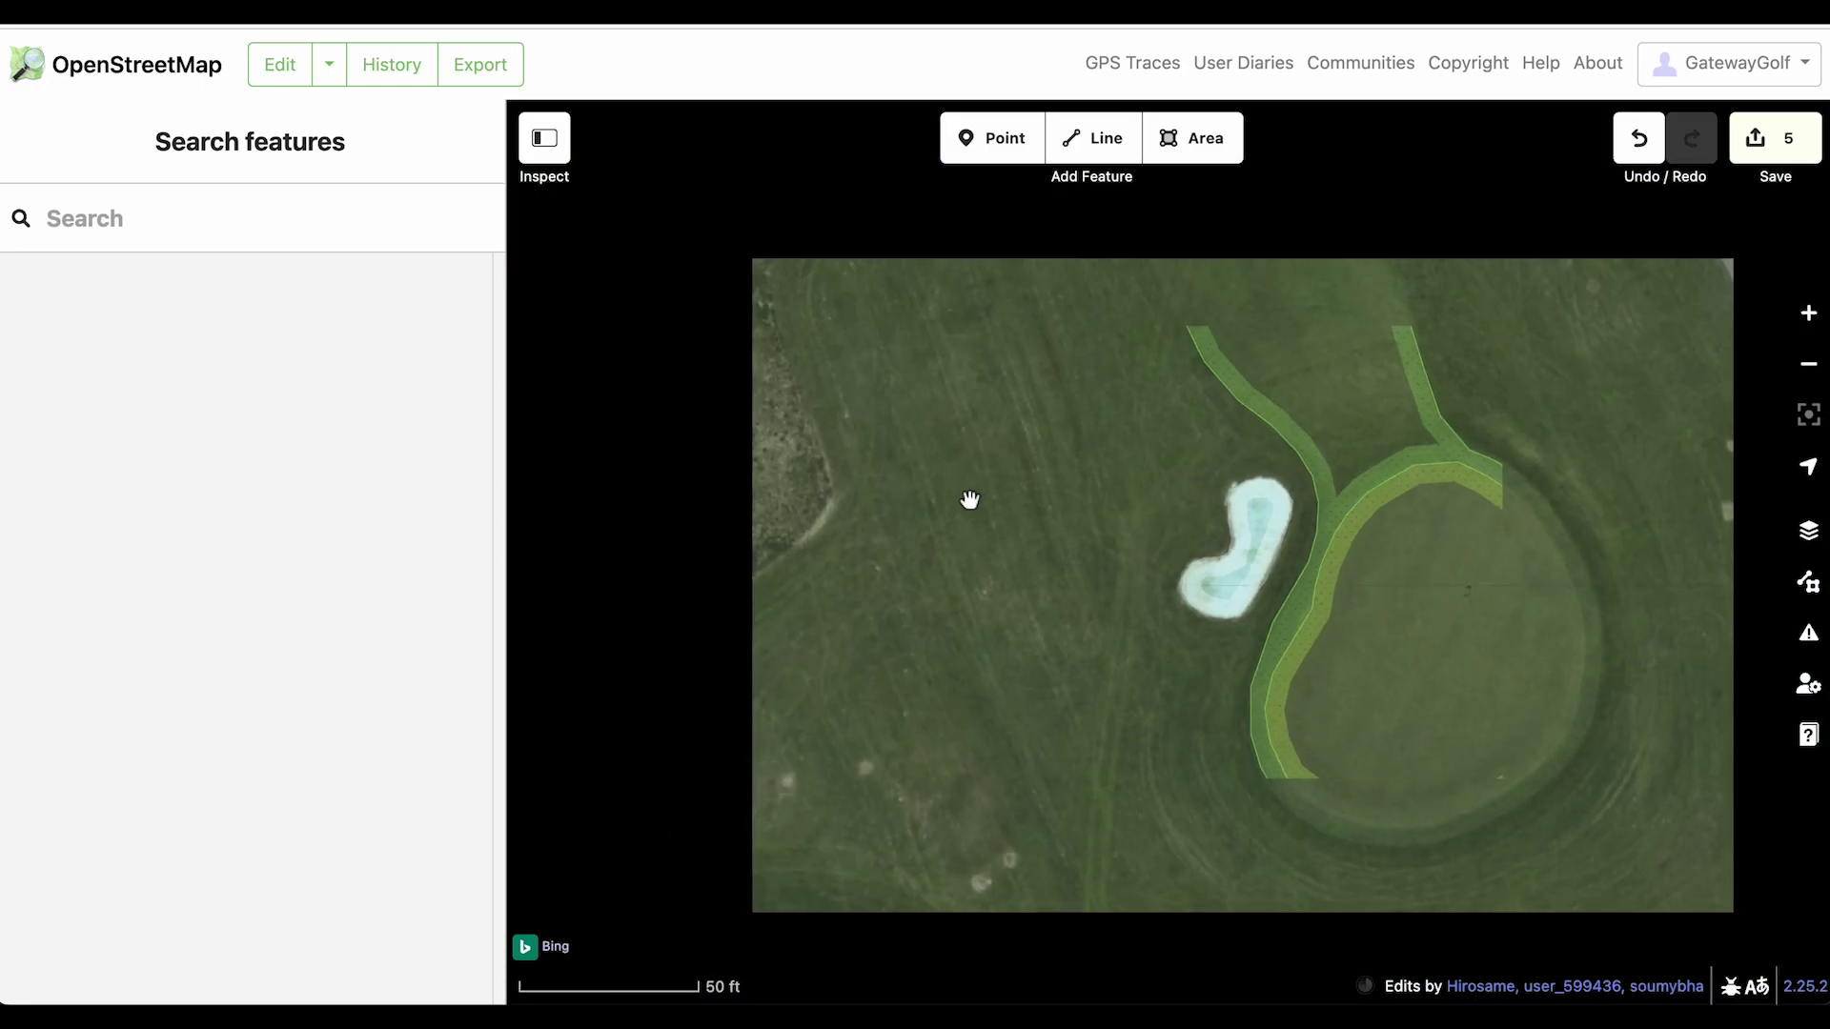
drag(970, 499, 963, 531)
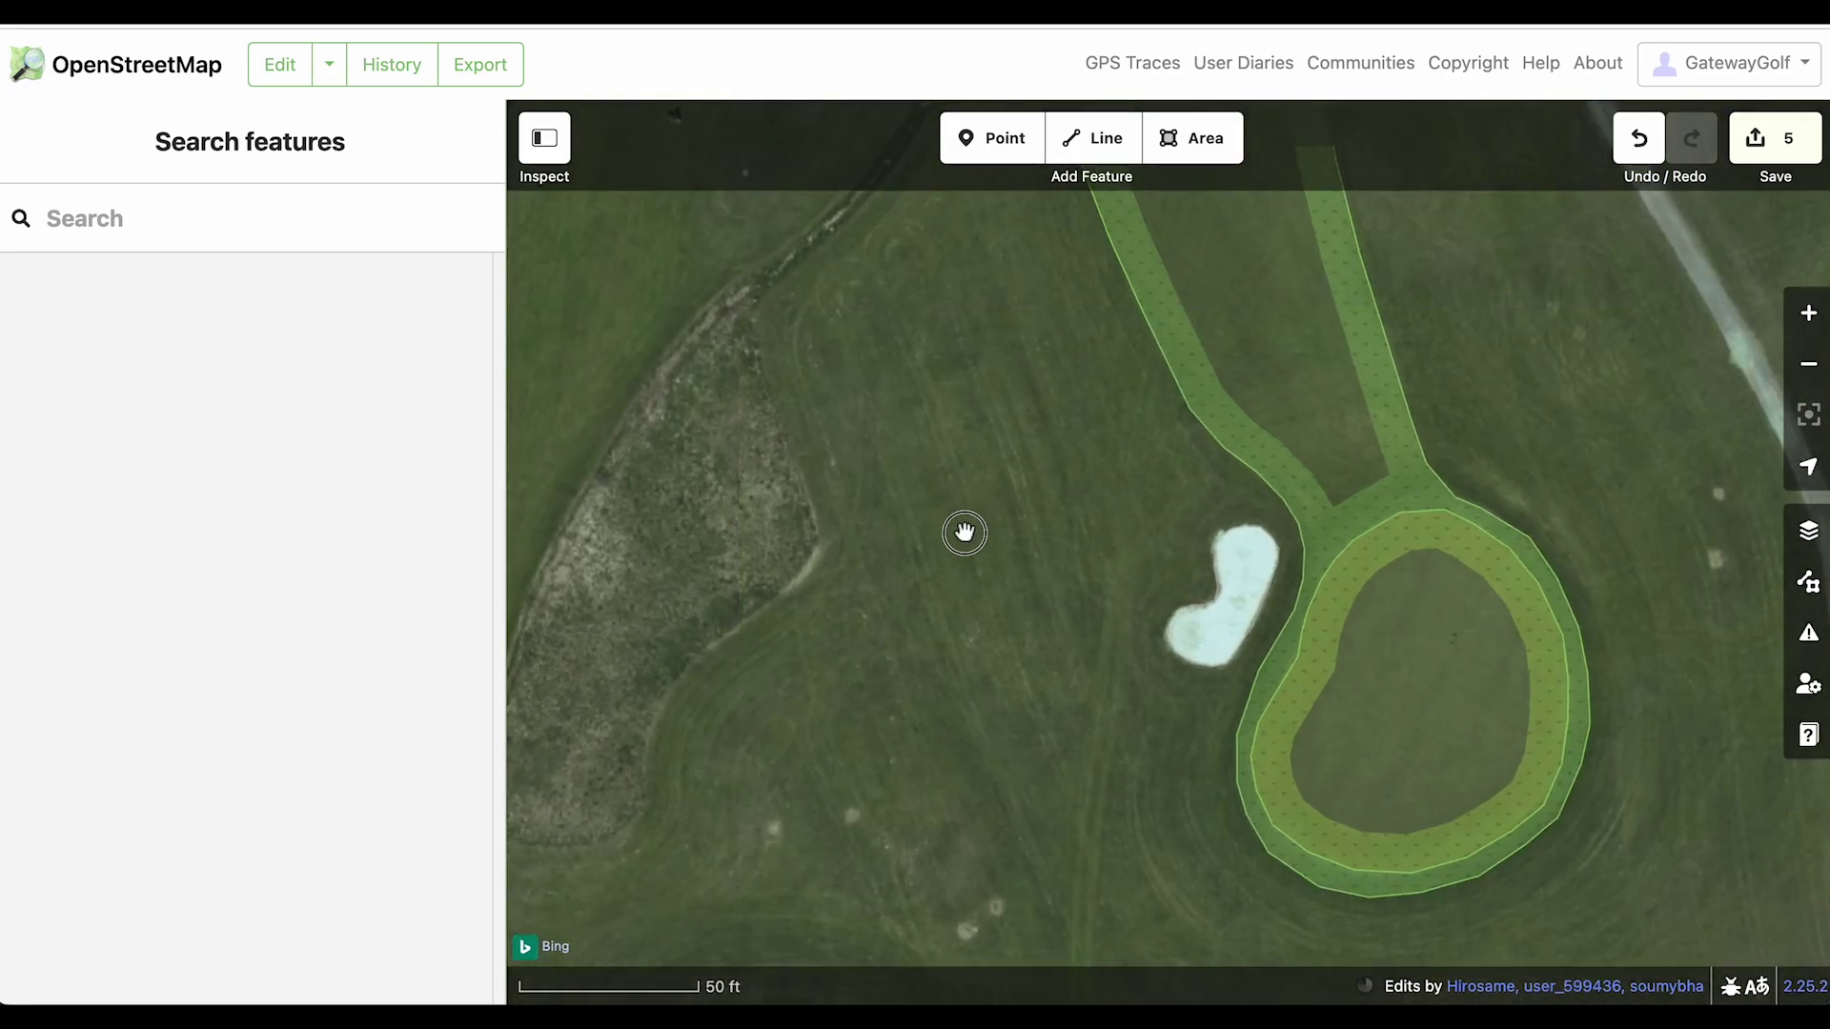
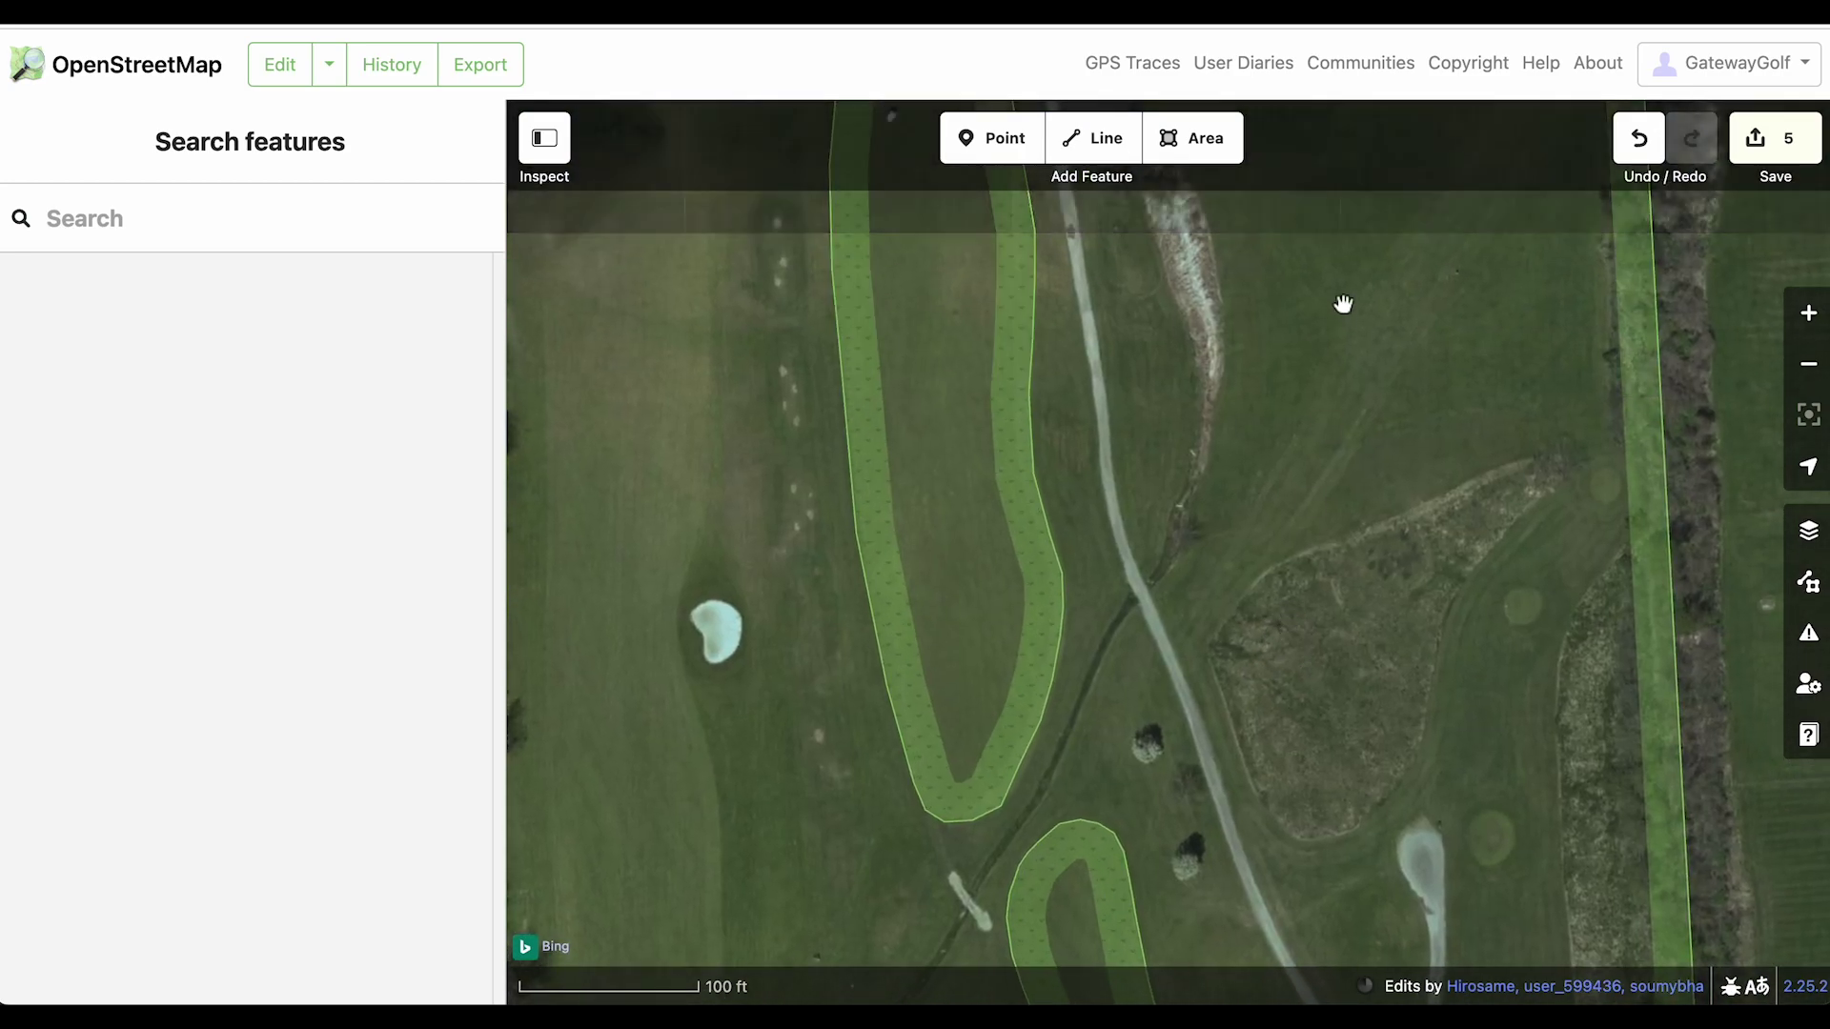
drag(1364, 433, 1290, 703)
double_click(1353, 478)
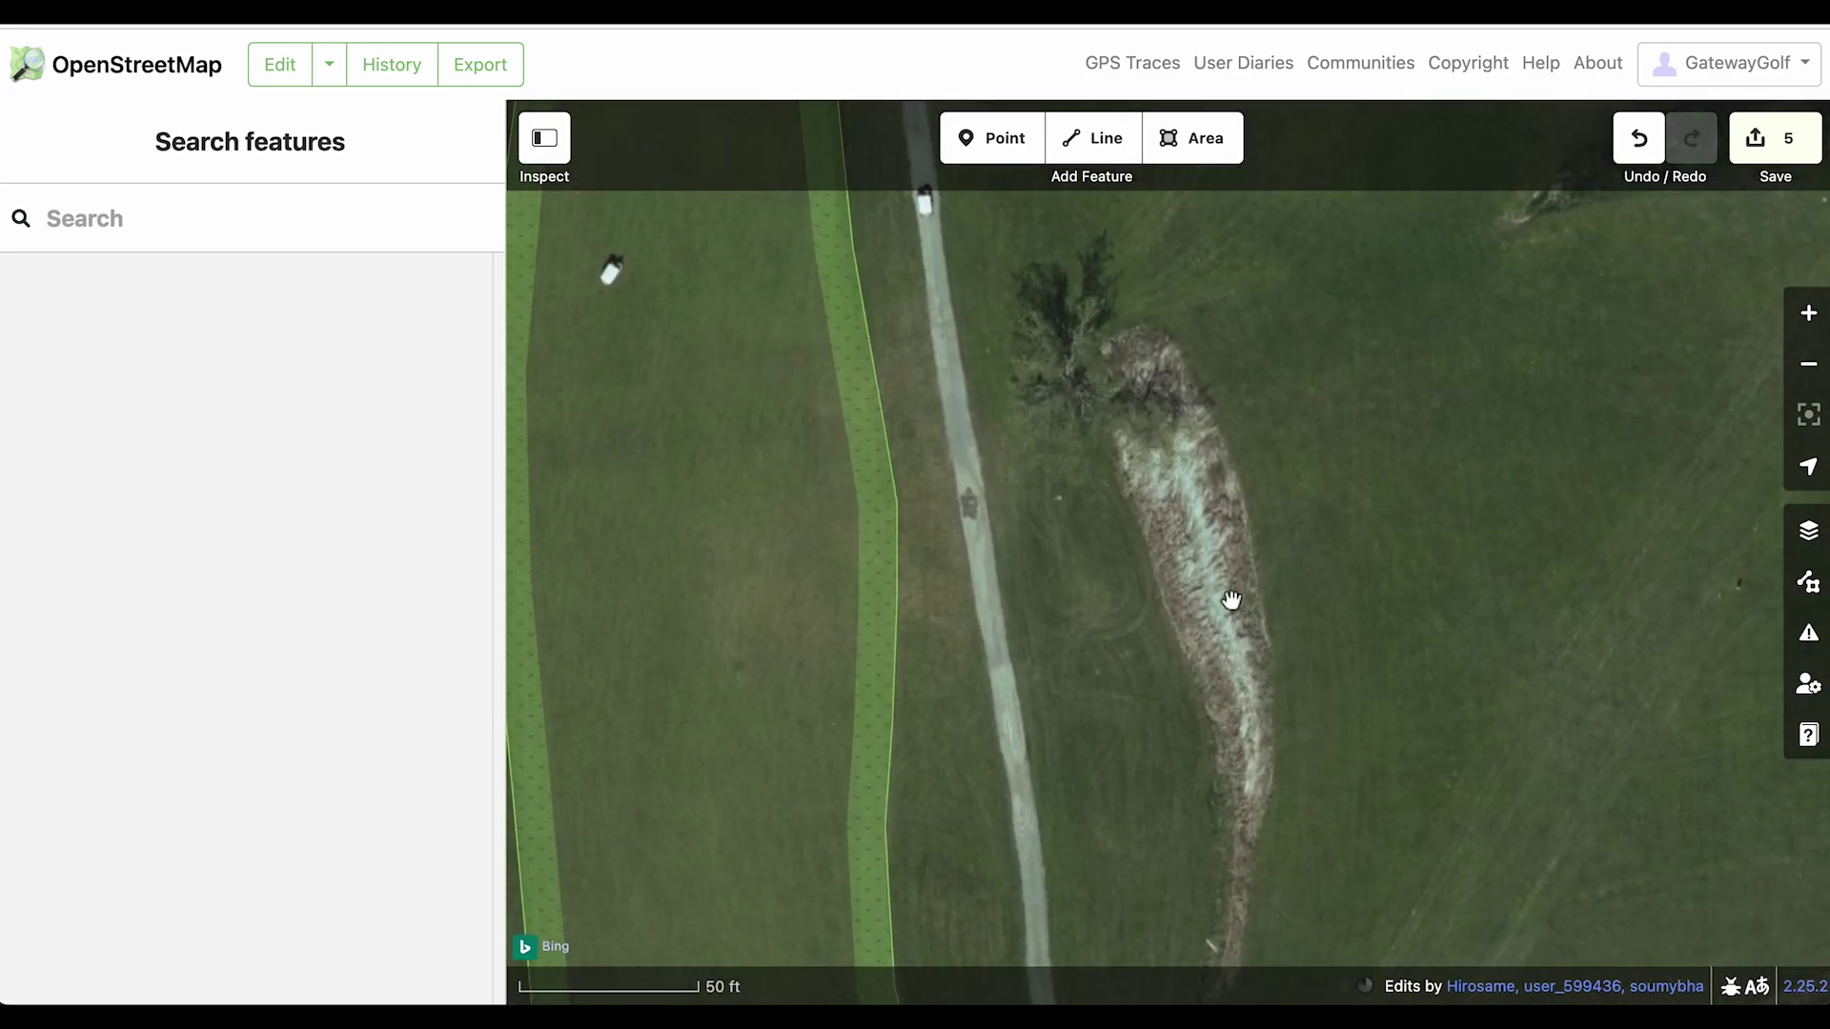
click(1203, 133)
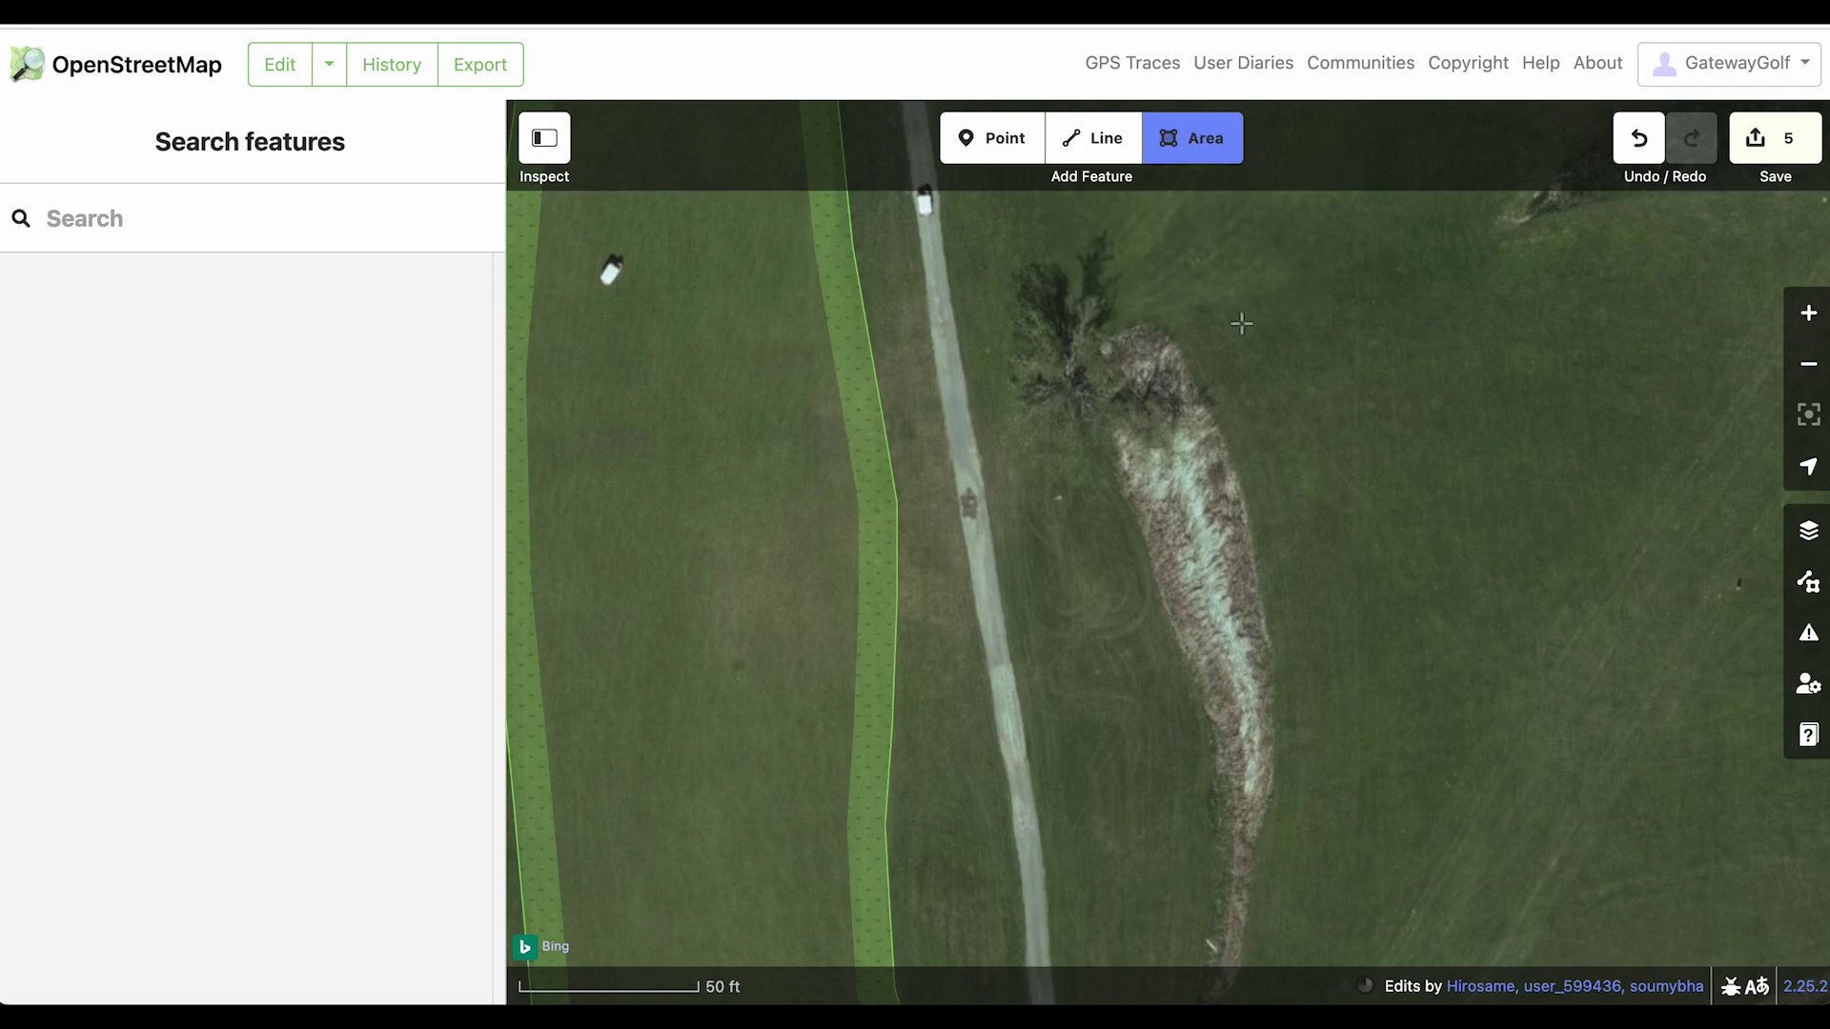
key(Escape)
key(3)
click(1125, 491)
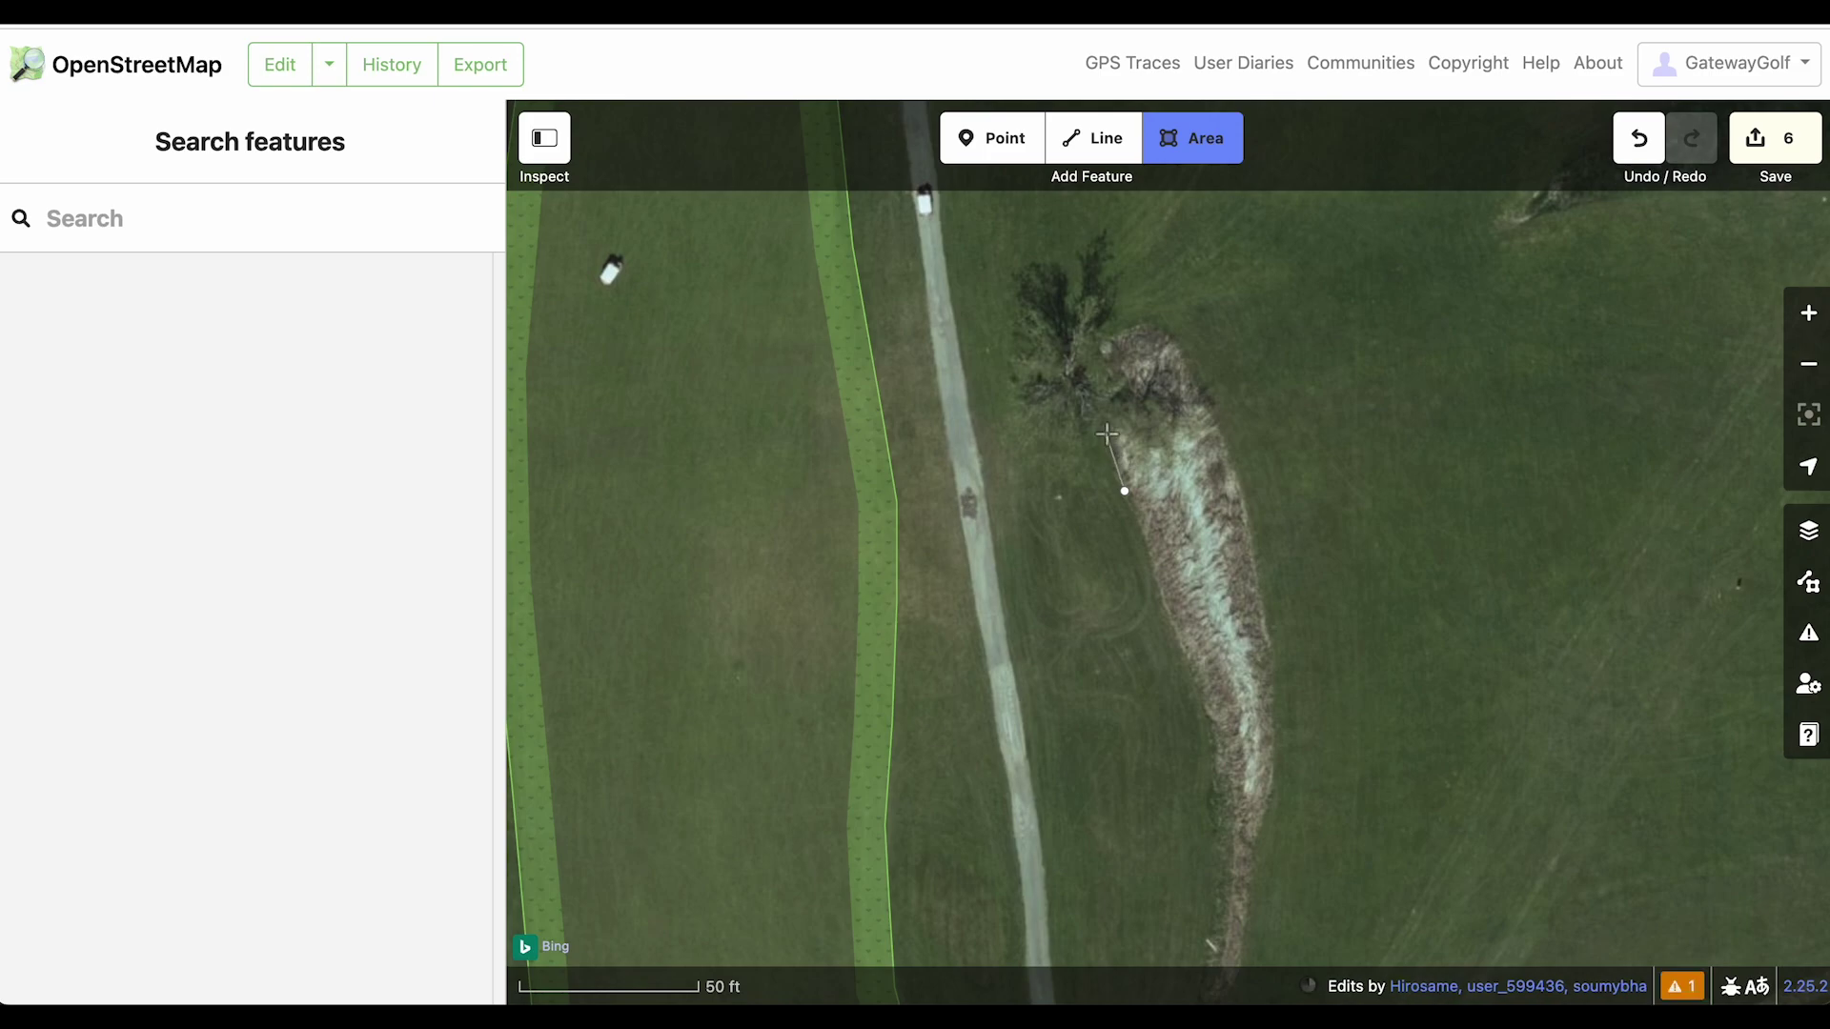
click(1093, 378)
click(1102, 344)
click(1124, 325)
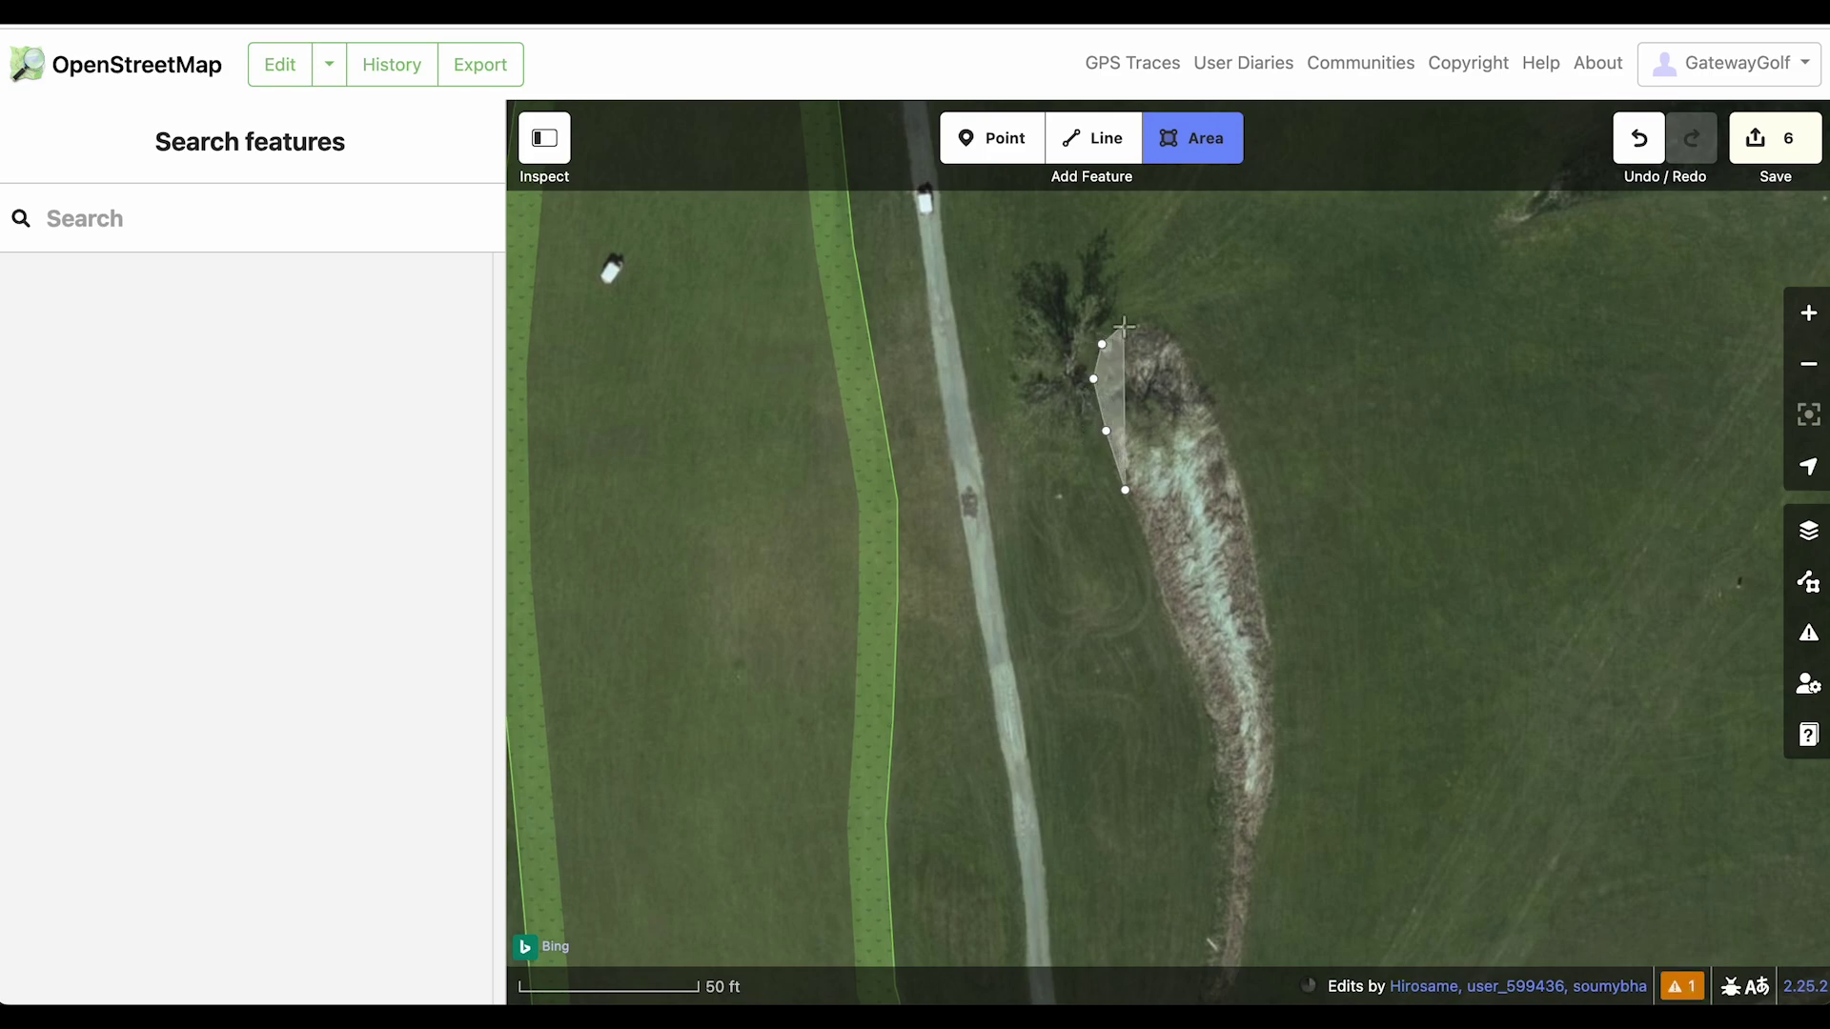
Trace the east edge of the brushy hazard strip from its north tip to its narrow south end
click(1174, 400)
click(1215, 467)
click(1273, 557)
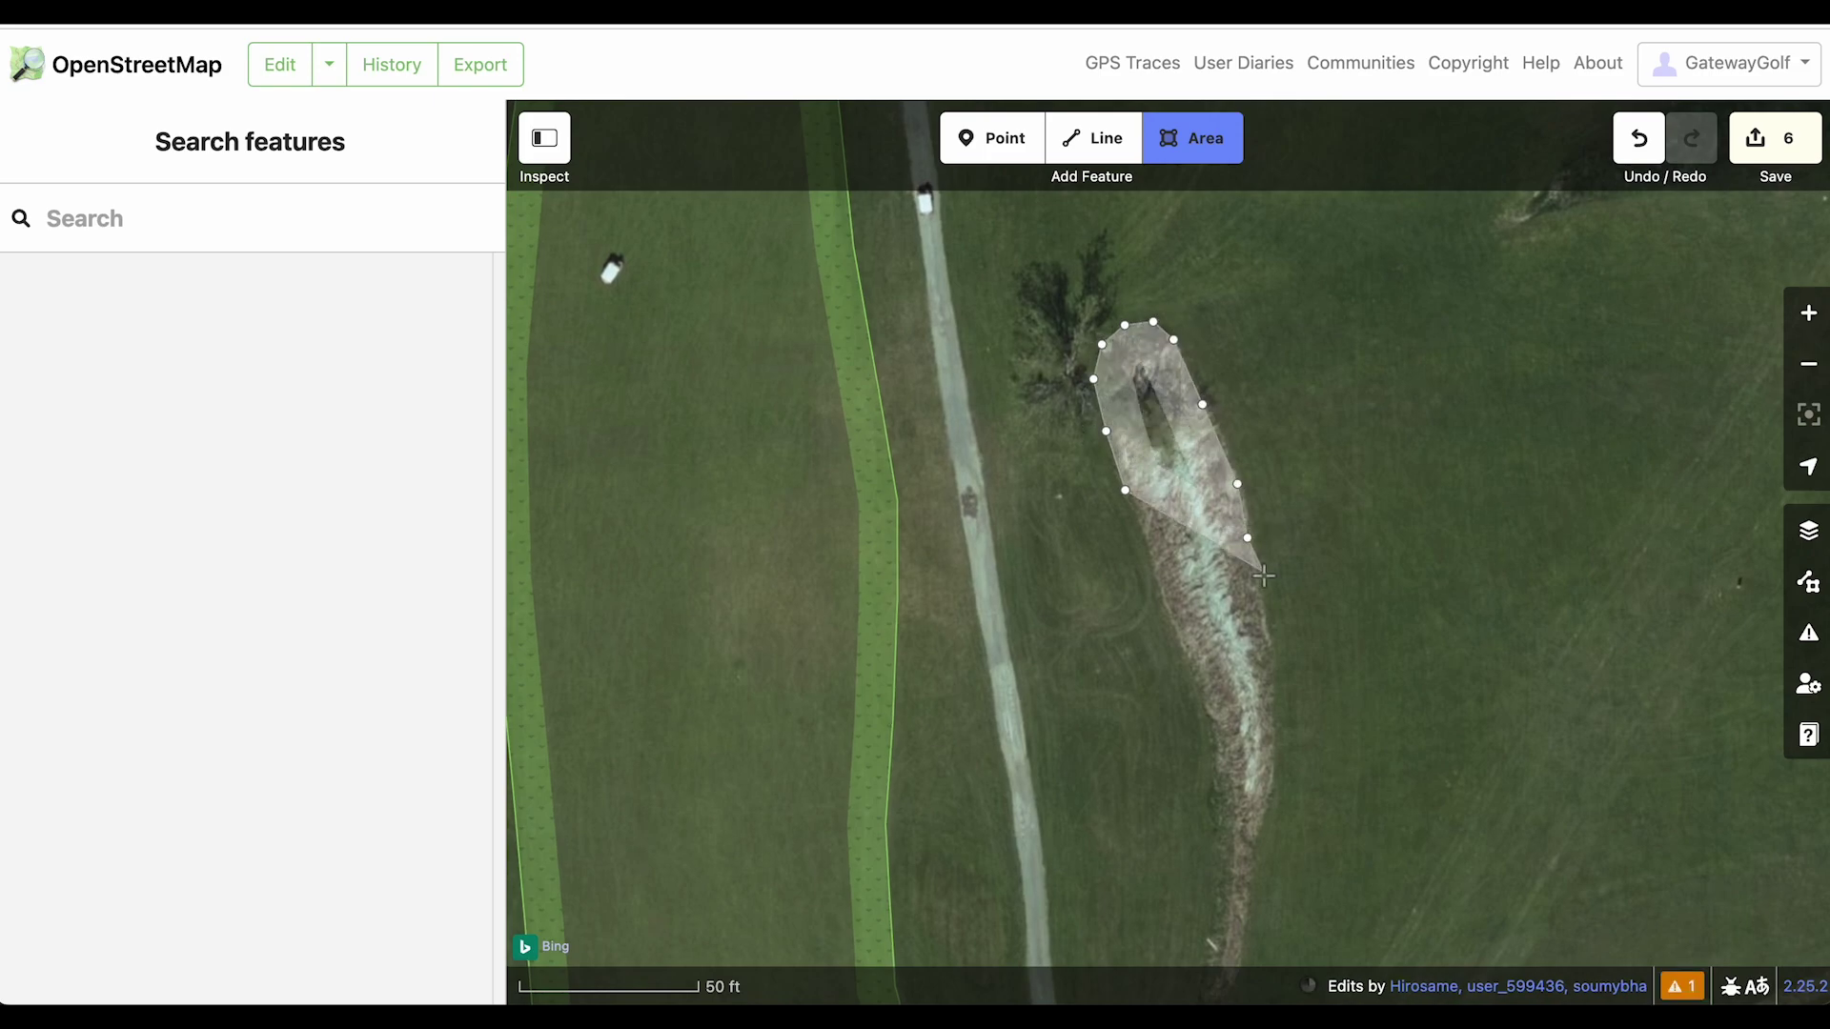
drag(1278, 667, 1187, 304)
click(1186, 303)
click(1181, 391)
click(1175, 477)
click(1171, 553)
click(1164, 615)
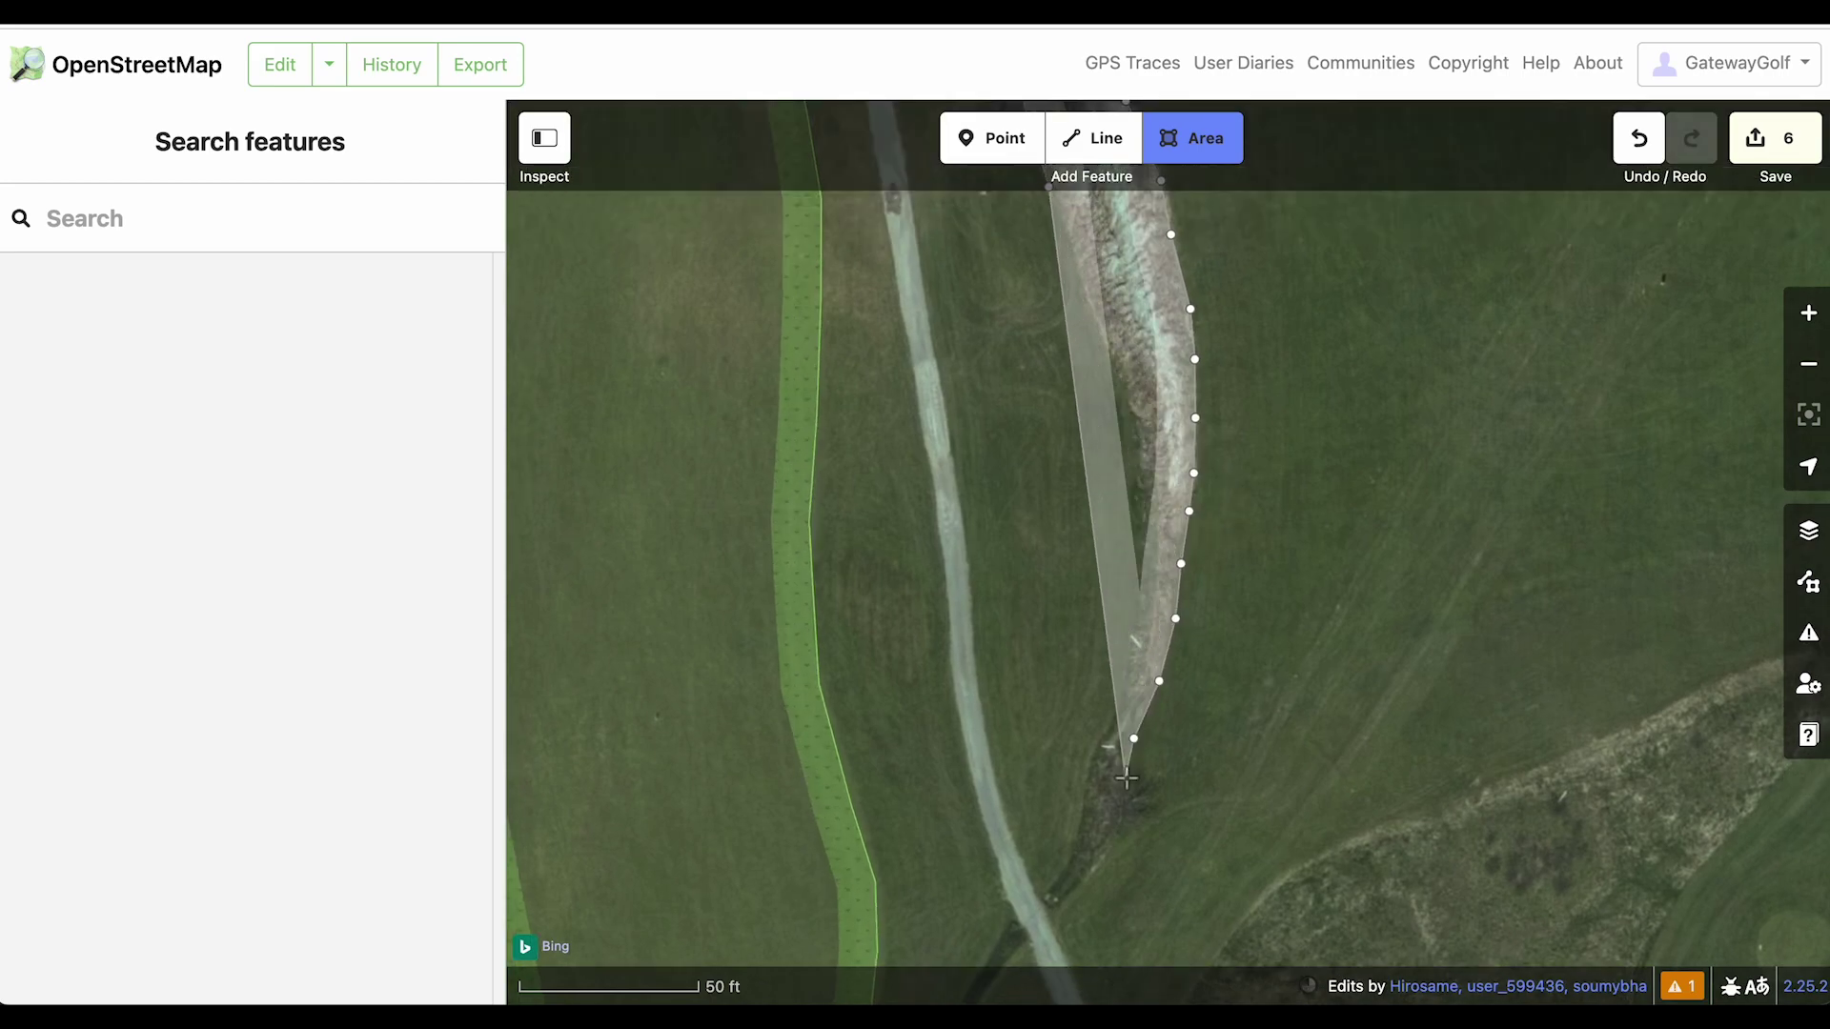
Continue the hazard outline southwest along the ditch's east side and across the cart path
double_click(1111, 768)
drag(1111, 770, 1446, 455)
click(1395, 480)
click(1363, 513)
click(1320, 567)
click(1281, 630)
drag(1278, 645, 1344, 383)
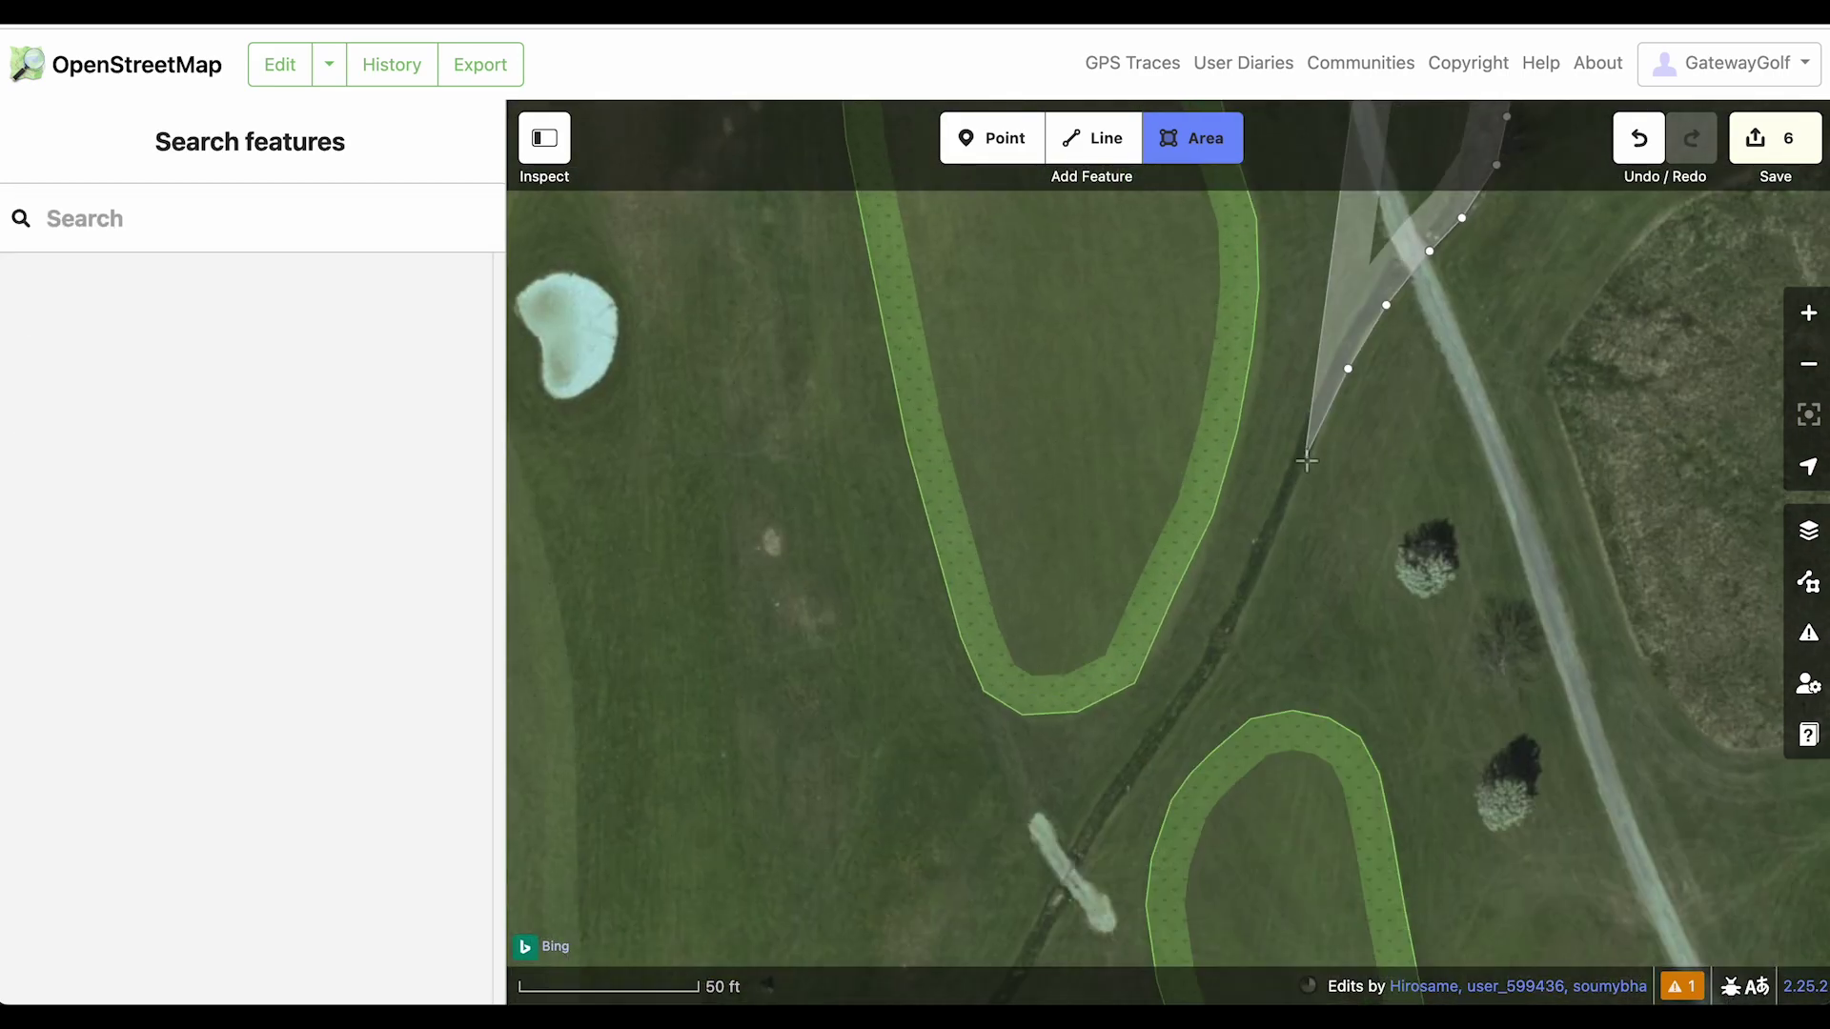
Trace the ditch's southeast side between hole 1's two fairway sections to the small footbridge
click(1306, 462)
click(1282, 532)
click(1243, 614)
click(1199, 697)
click(1152, 759)
click(1094, 844)
drag(1094, 845, 1154, 479)
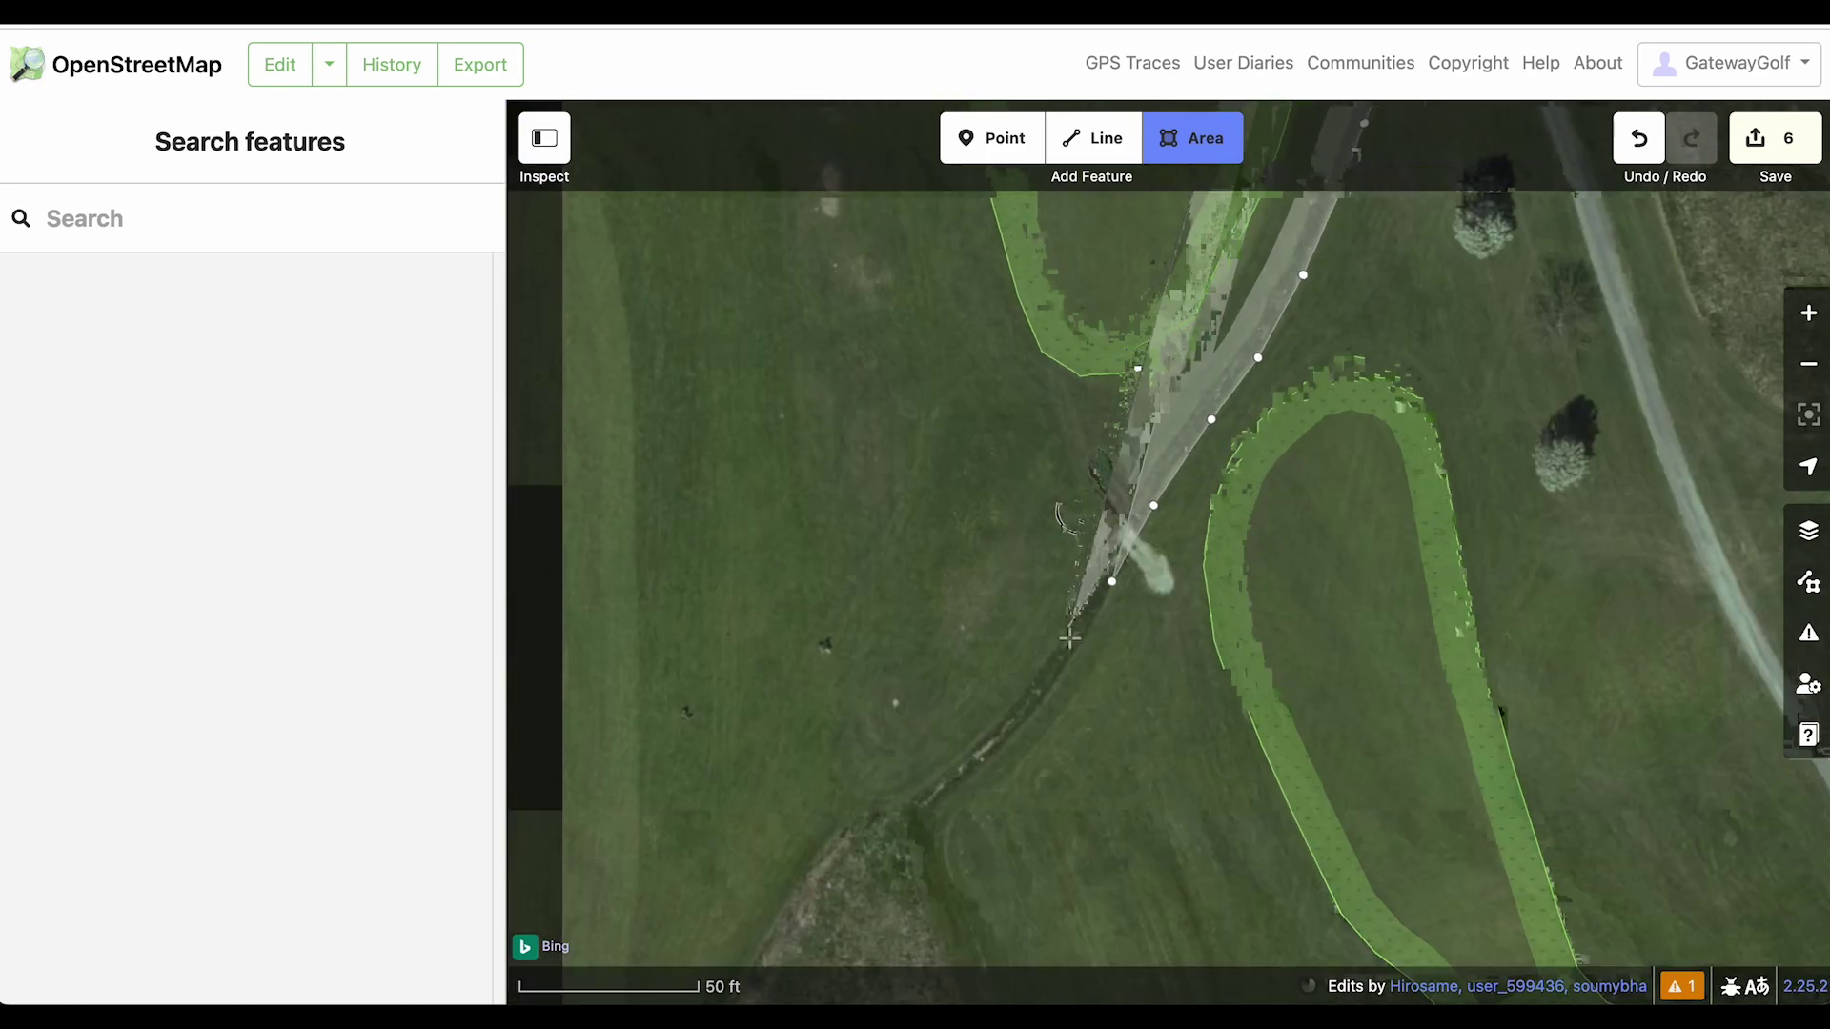
Trace the ditch's southeast side from the footbridge to the north tip of the large brush patch
click(1112, 556)
click(1023, 706)
click(969, 748)
click(898, 788)
drag(898, 788, 1055, 543)
click(1009, 585)
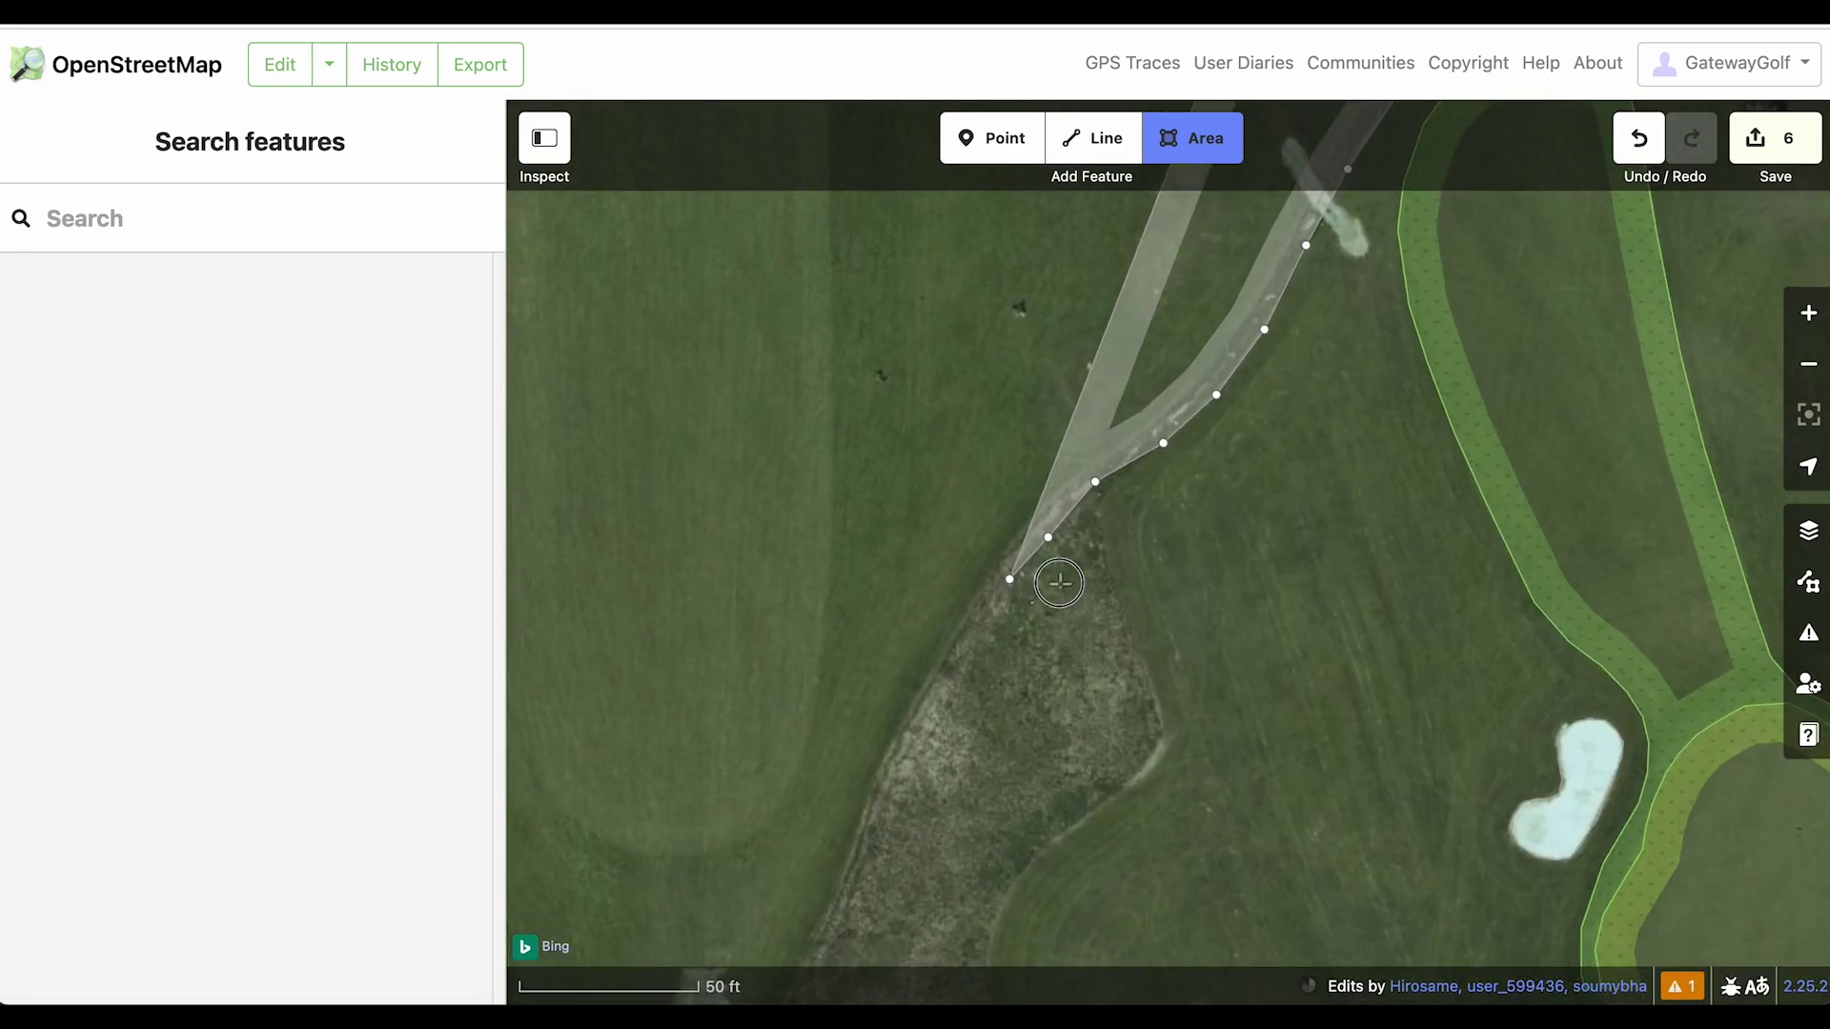
Undo the last two outline points and trace the brush patch's northeast edge down to its eastern corner
drag(1073, 633, 902, 528)
key(ctrl+z)
key(ctrl+z)
click(929, 406)
click(938, 471)
click(960, 531)
click(993, 615)
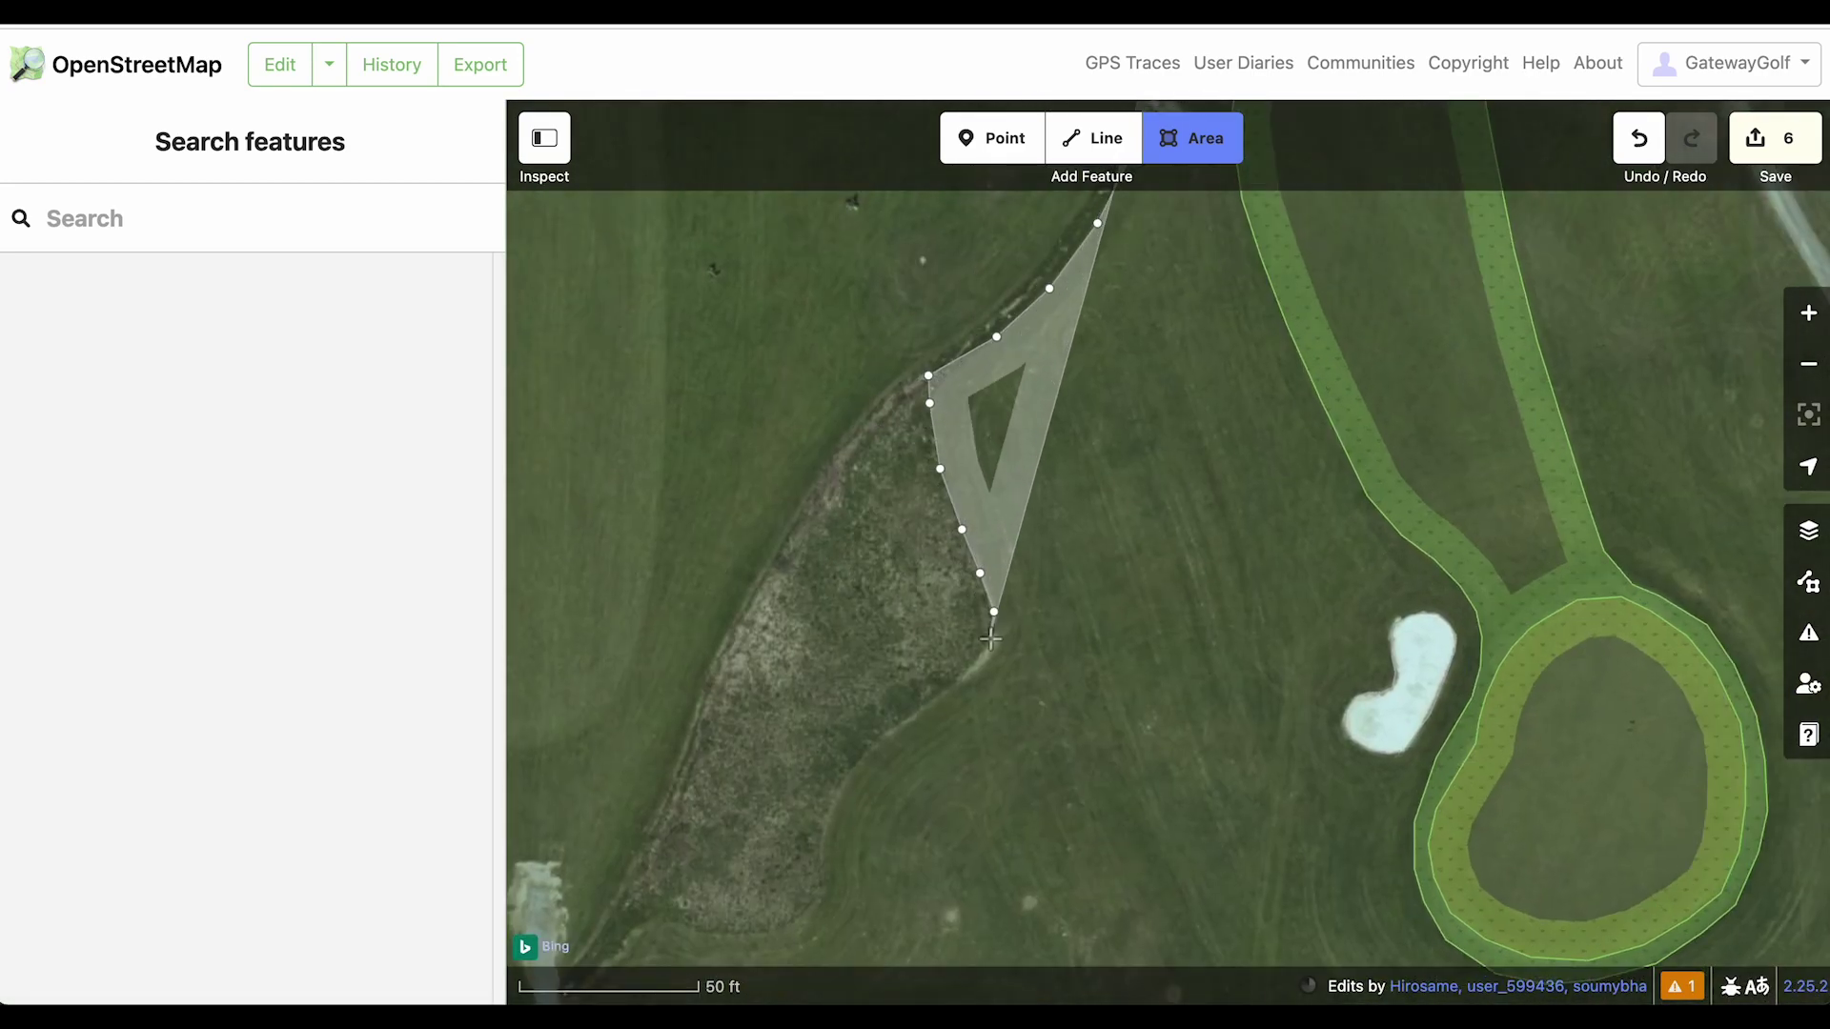
Trace the brush patch's southeast edge from its eastern corner around to its south end
click(968, 673)
click(902, 726)
click(868, 753)
click(836, 788)
click(827, 825)
drag(830, 838, 1367, 388)
click(1363, 424)
click(1317, 479)
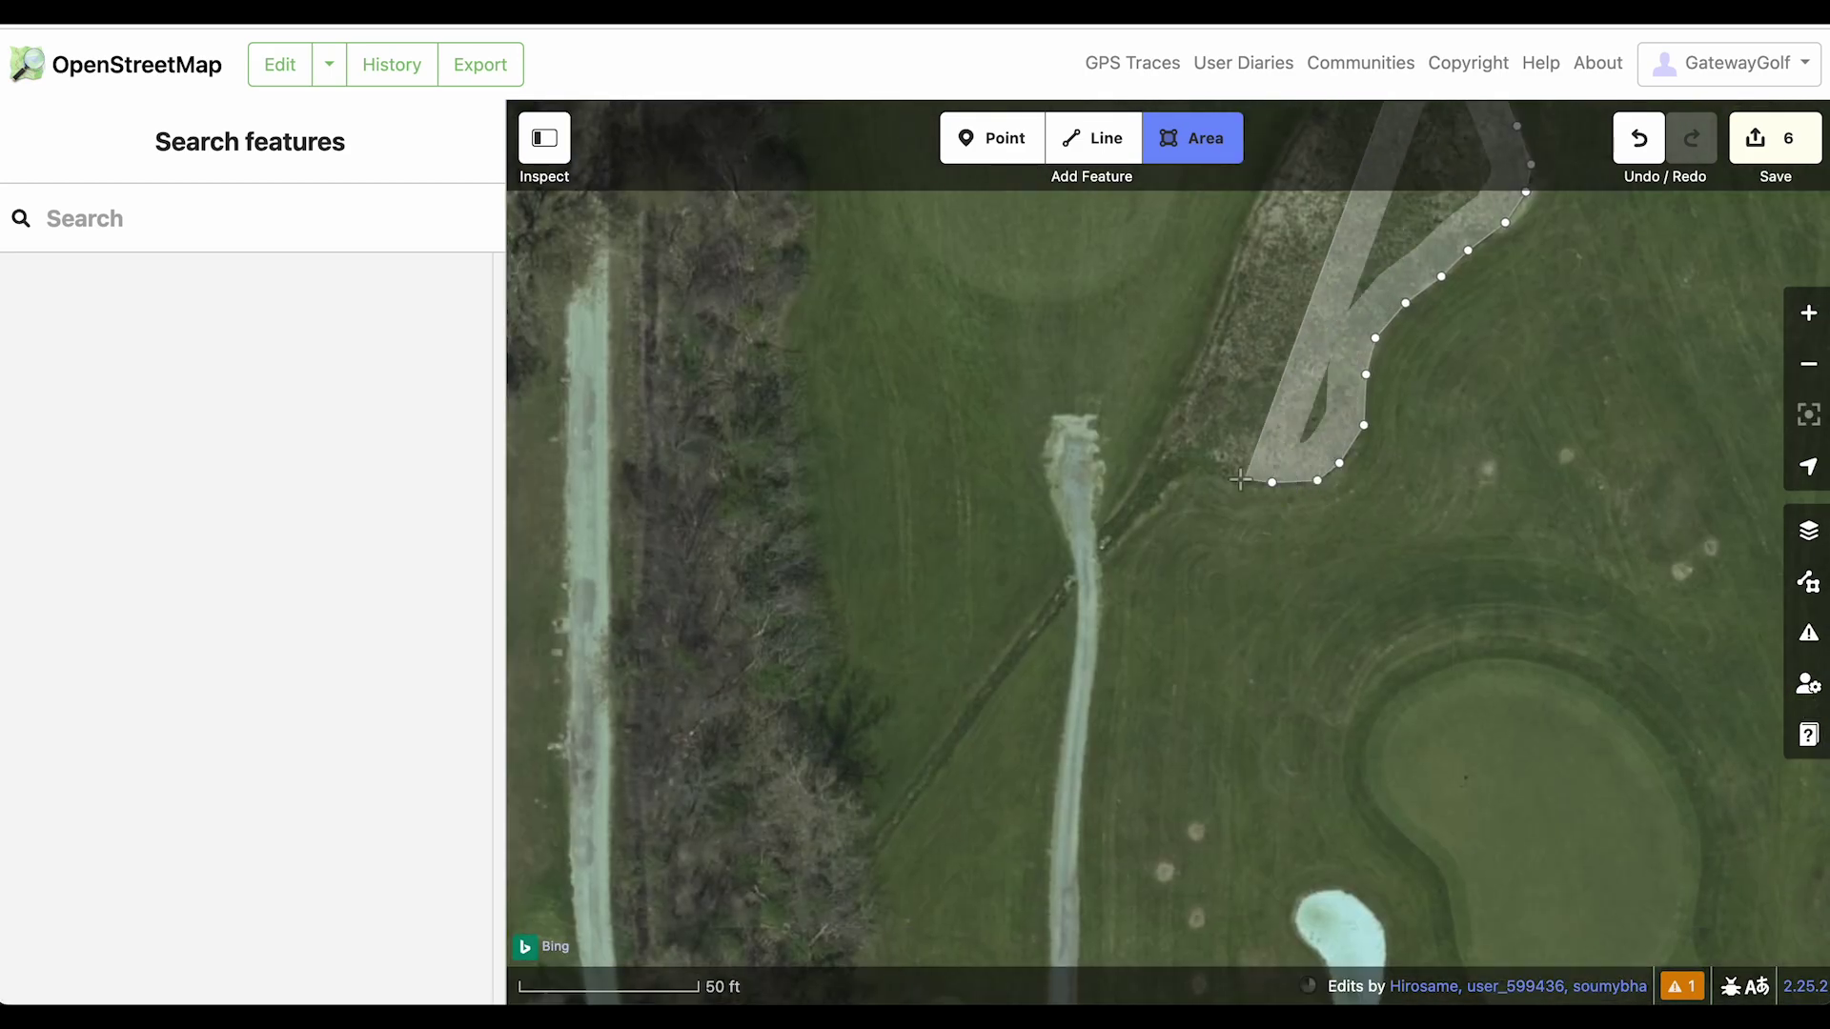
Trace the ditch's southeast side from the brush patch across the cart path to the tree line
click(1227, 476)
click(1169, 492)
click(1105, 557)
click(964, 740)
click(865, 839)
click(873, 863)
drag(872, 863, 938, 834)
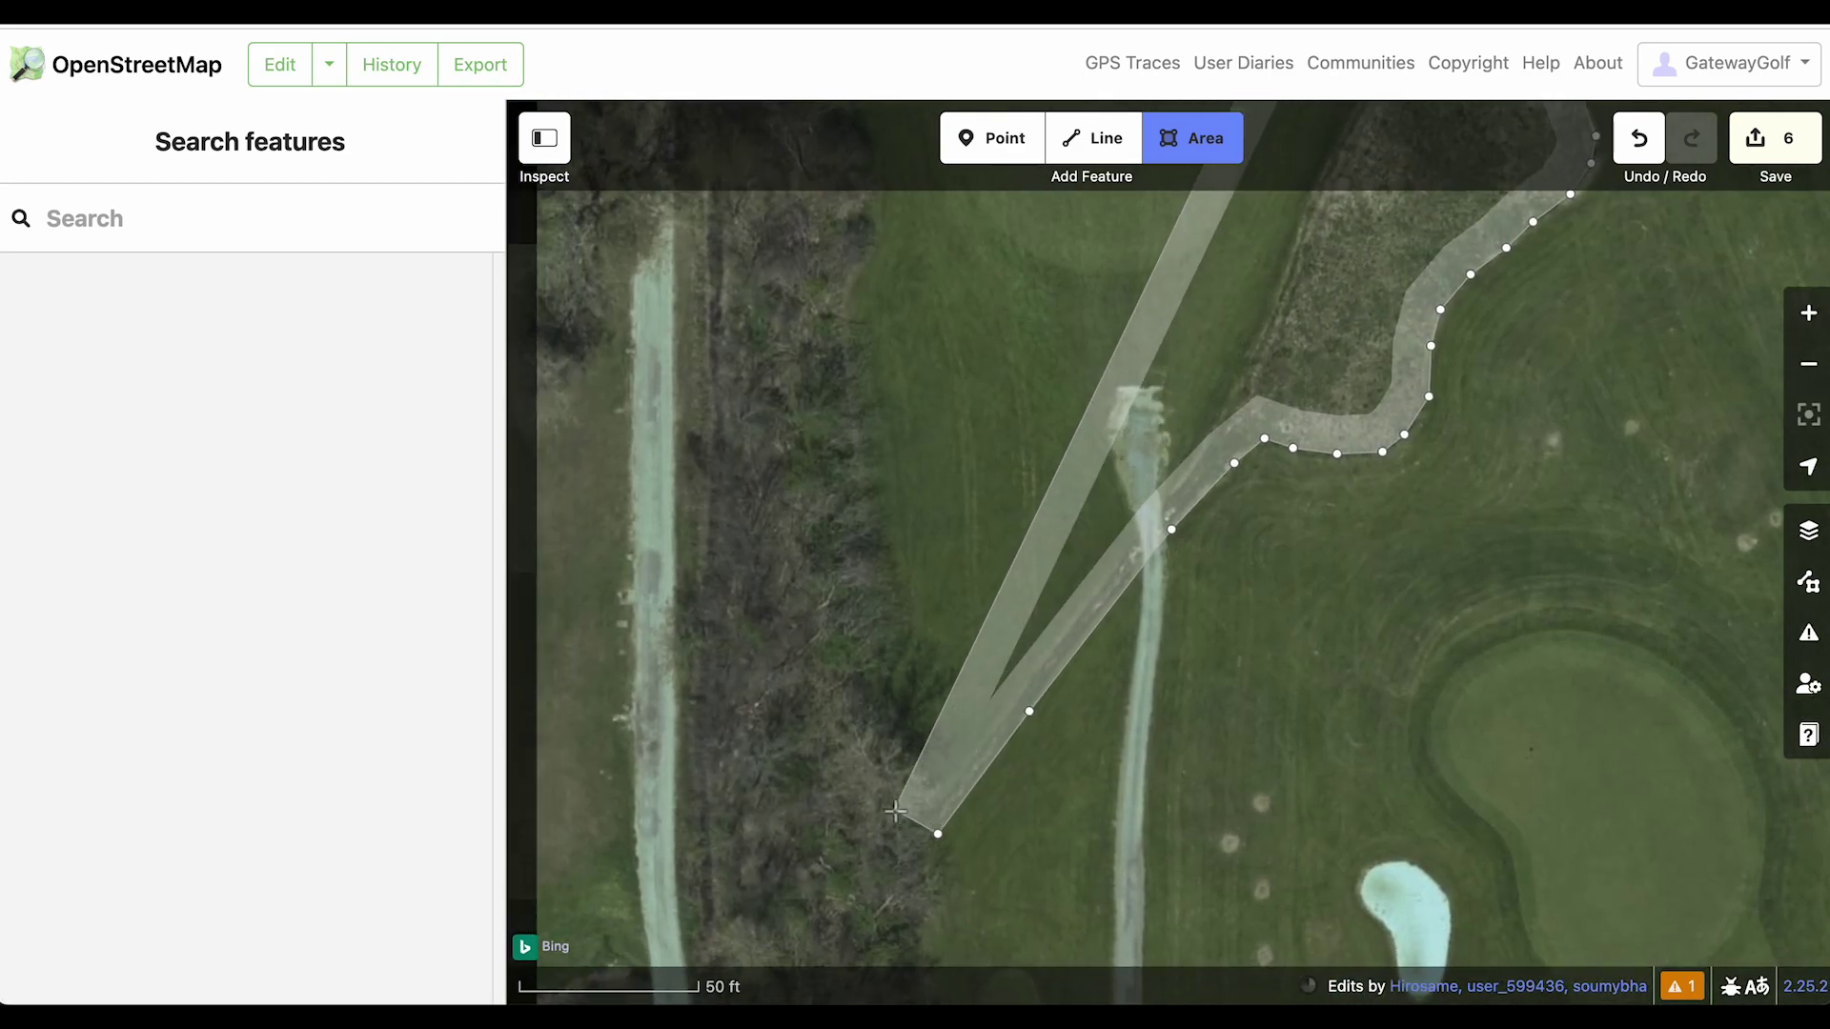
Trace back northeast along the ditch's opposite side and up the brush patch's lower west edge
click(1079, 617)
click(1121, 558)
click(1212, 441)
click(1248, 372)
click(1294, 250)
drag(1294, 250, 1251, 531)
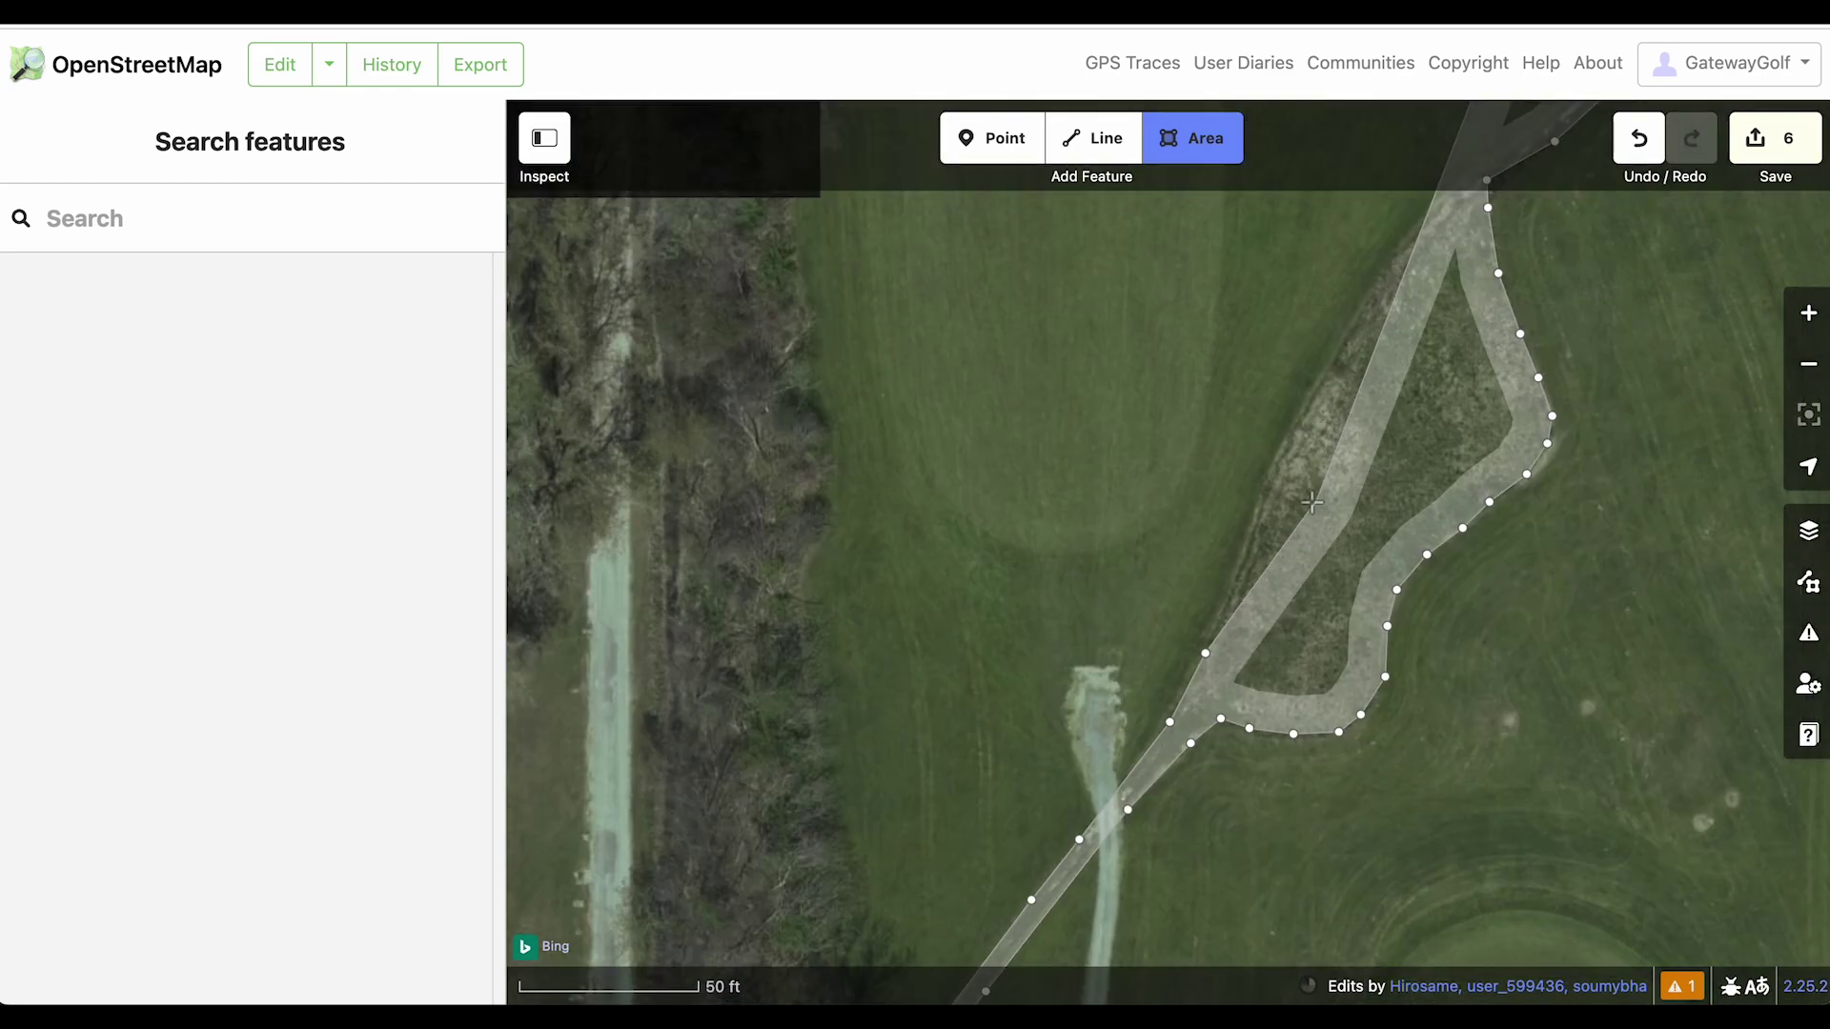
Trace the rest of the brush patch's west edge up to its north tip
click(1272, 458)
click(1334, 359)
click(1366, 296)
click(1411, 222)
click(1453, 181)
click(1489, 150)
drag(1489, 149, 1277, 654)
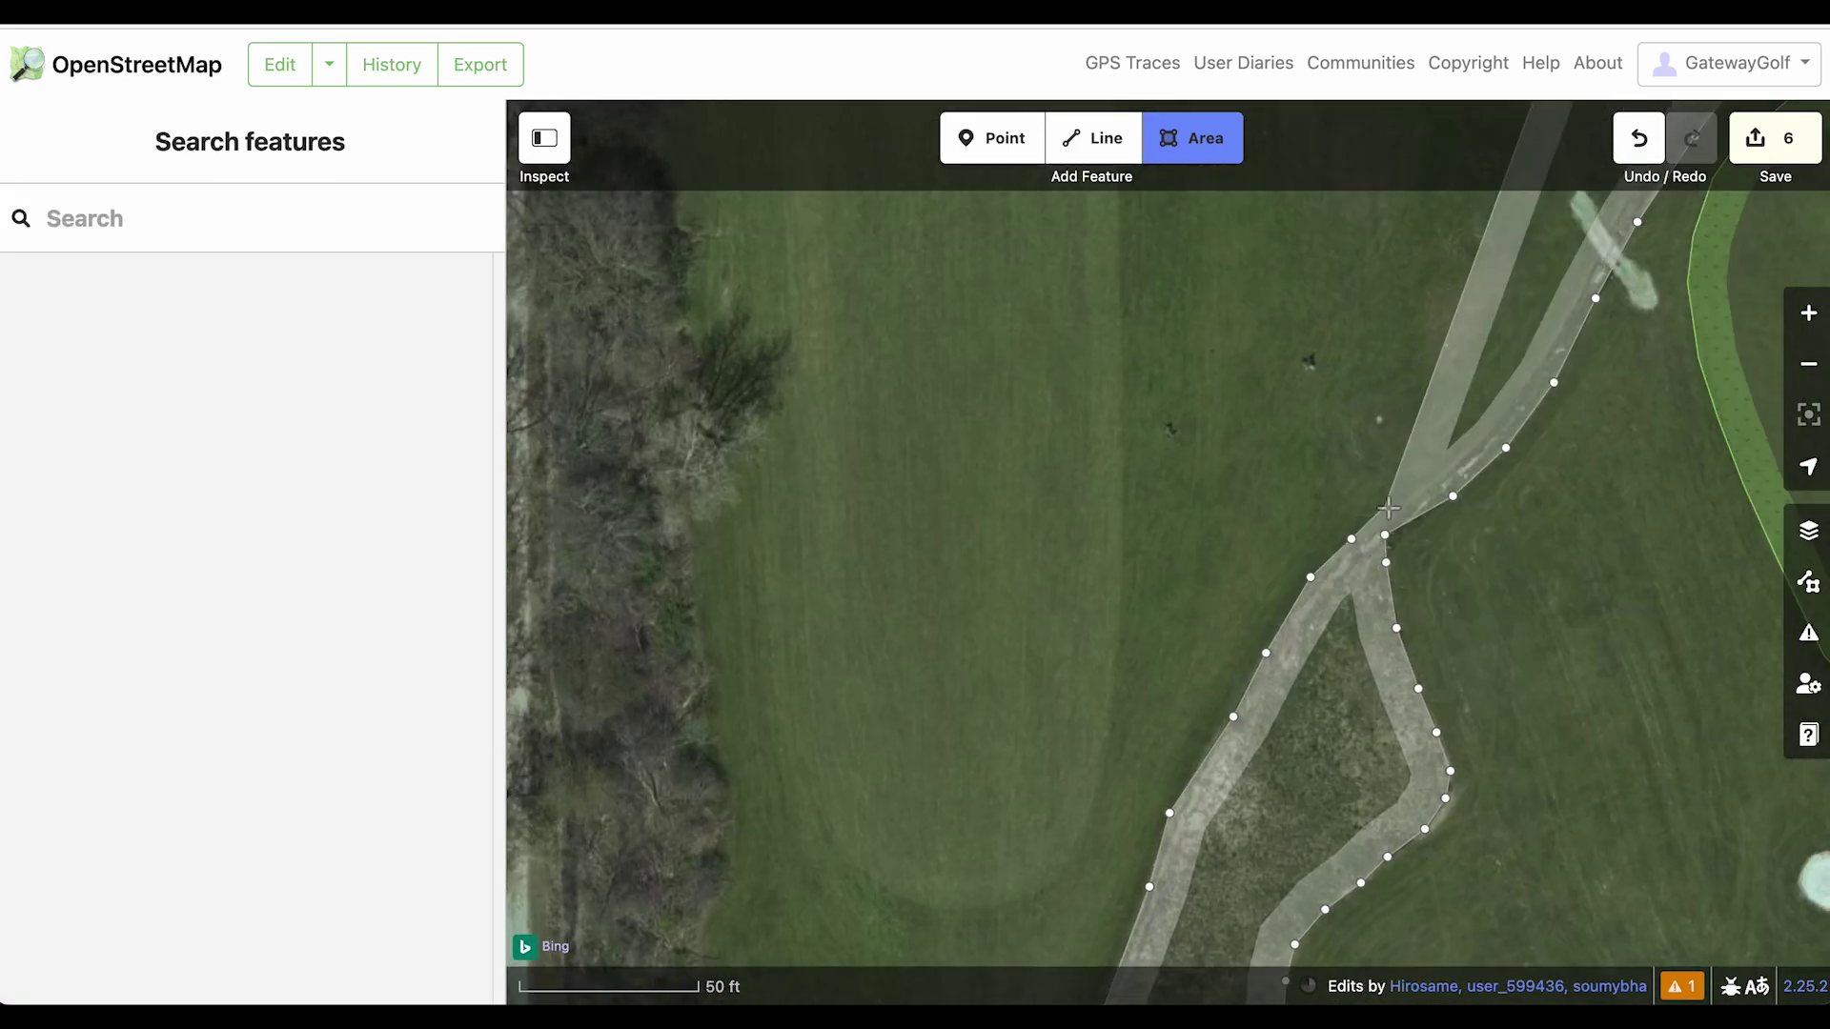
Trace the ditch's west side north from the brush patch, across the cart path, and close the outline at the north end
scroll(1370, 561, up, 4)
scroll(1370, 560, right, 3)
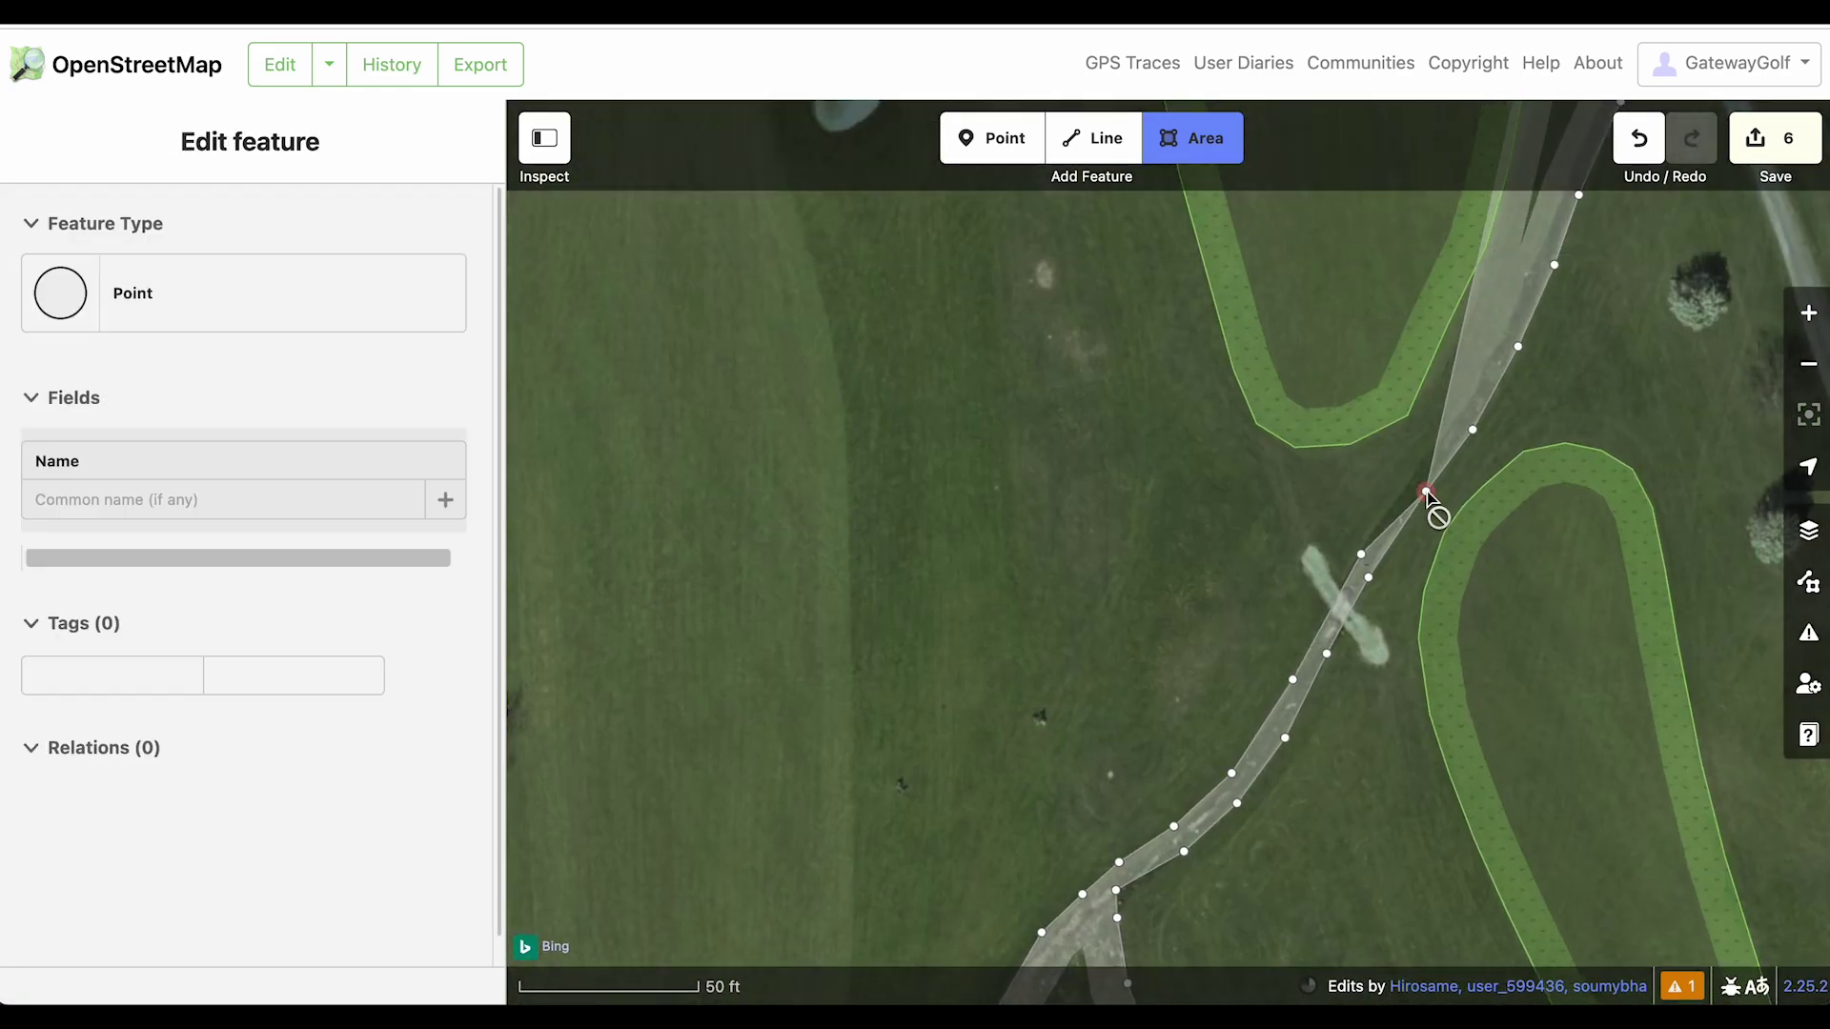
scroll(1392, 389, up, 5)
scroll(1391, 389, right, 3)
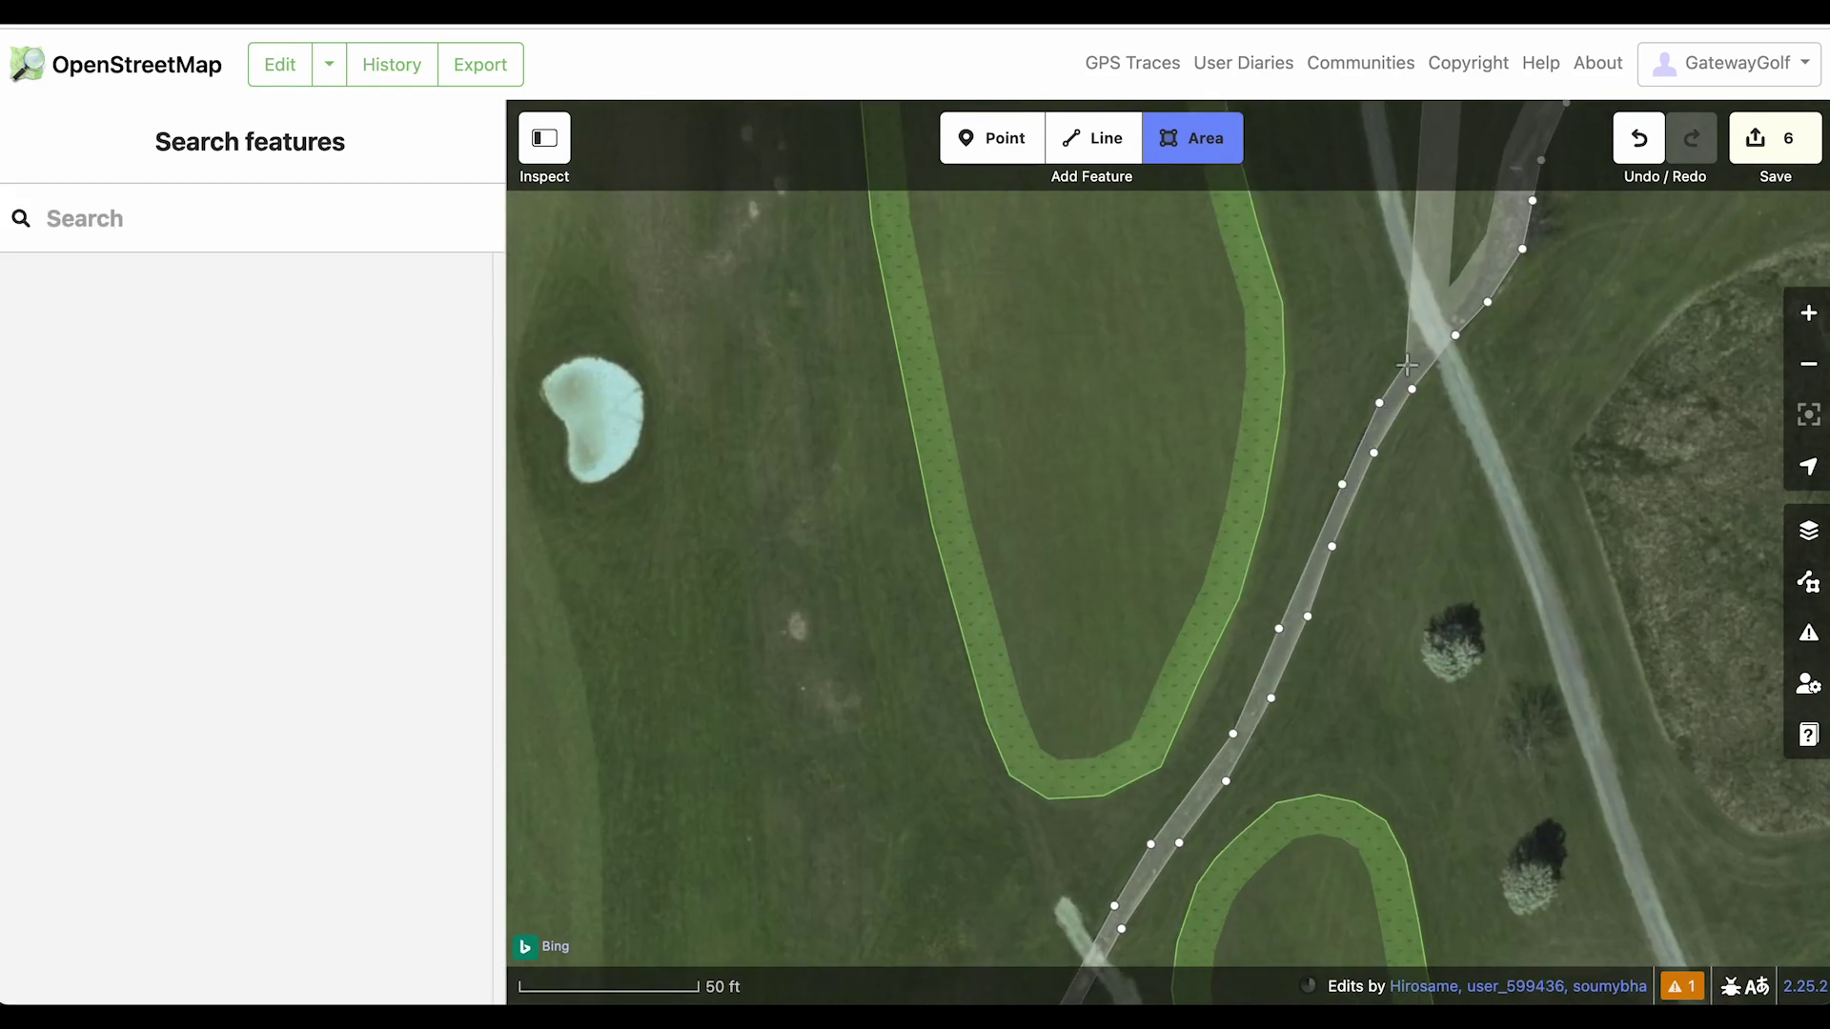
scroll(1438, 306, up, 4)
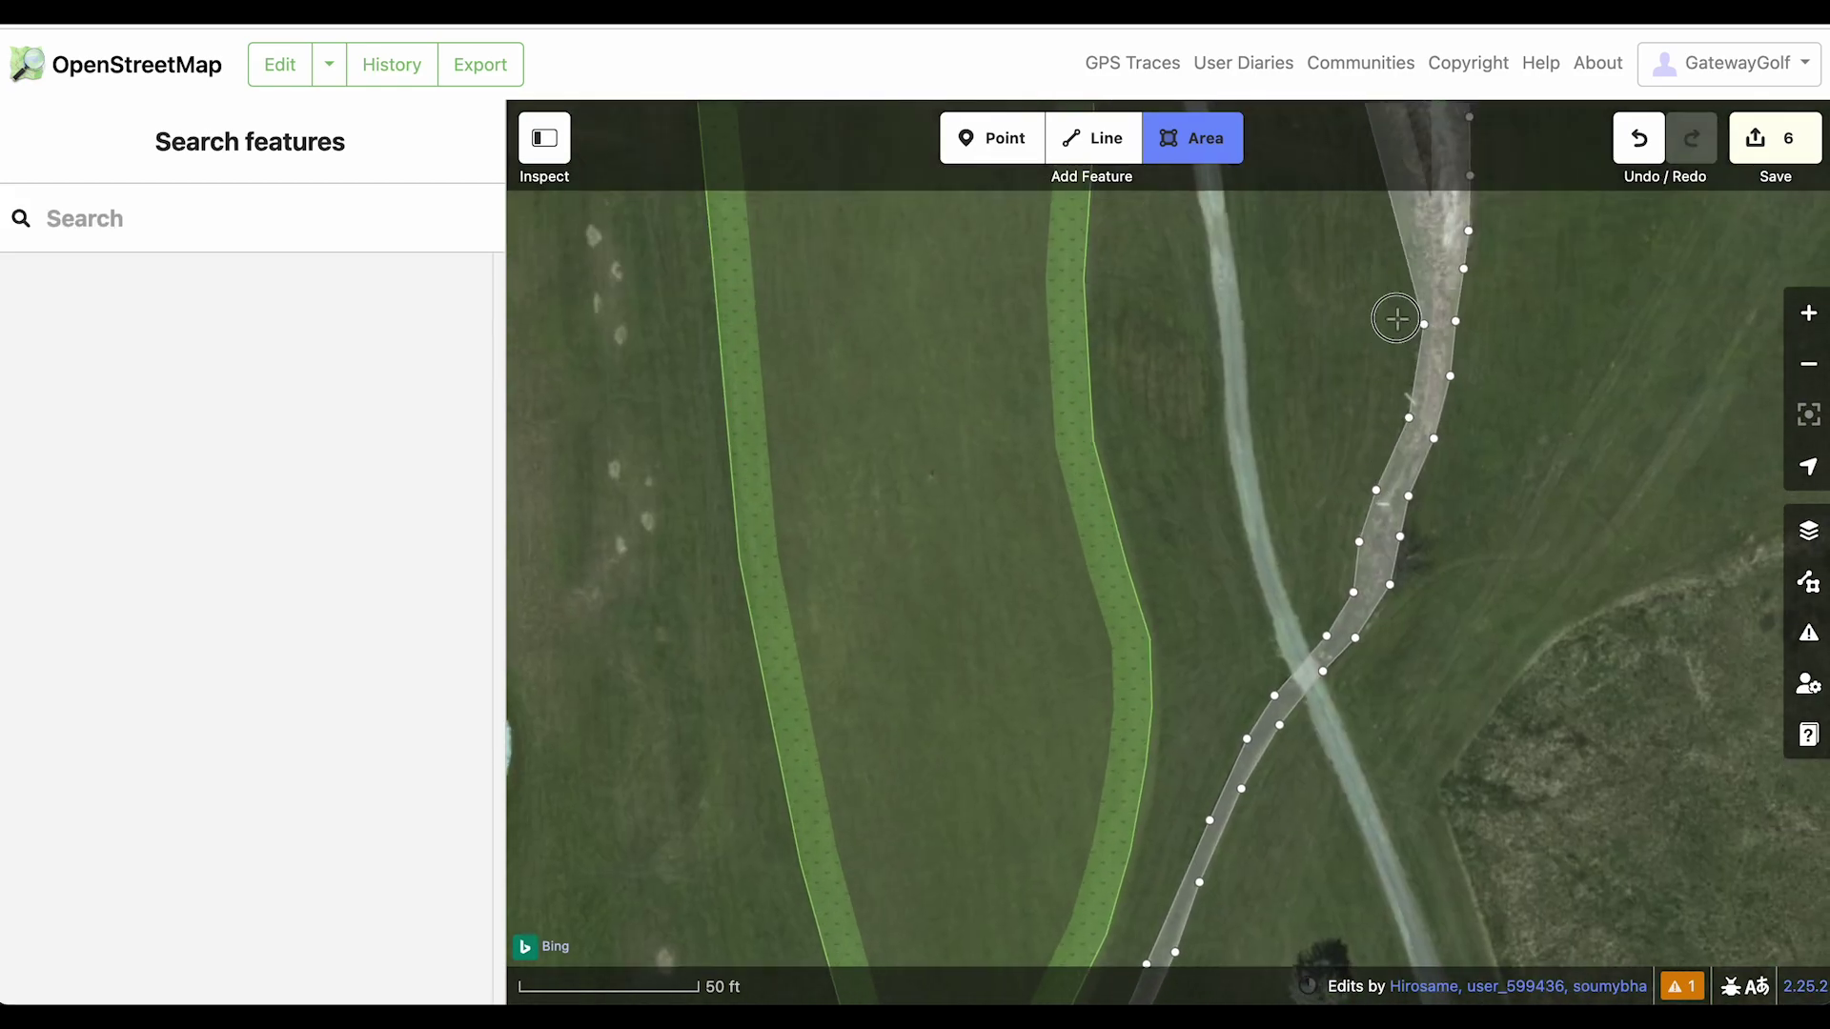
scroll(1392, 314, up, 4)
click(1402, 610)
click(1389, 589)
double_click(1333, 386)
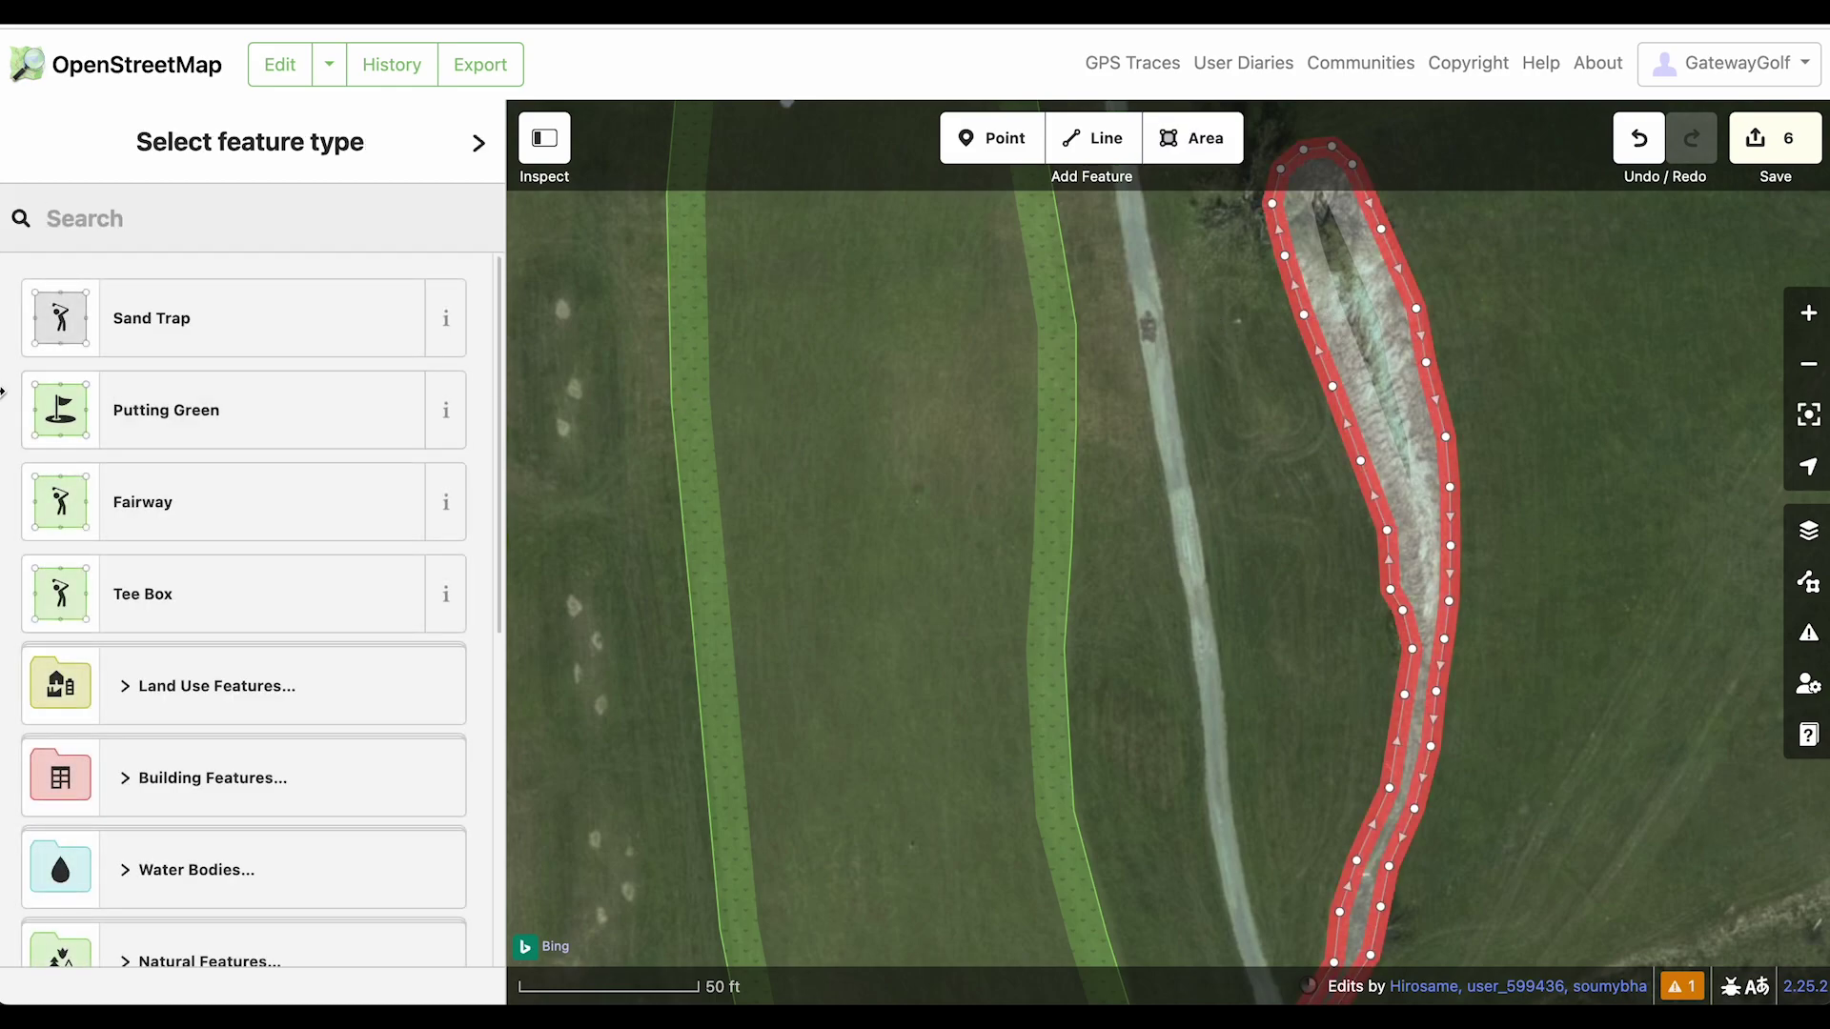
Set the ditch outline's feature type to Water Hazard
text(water h)
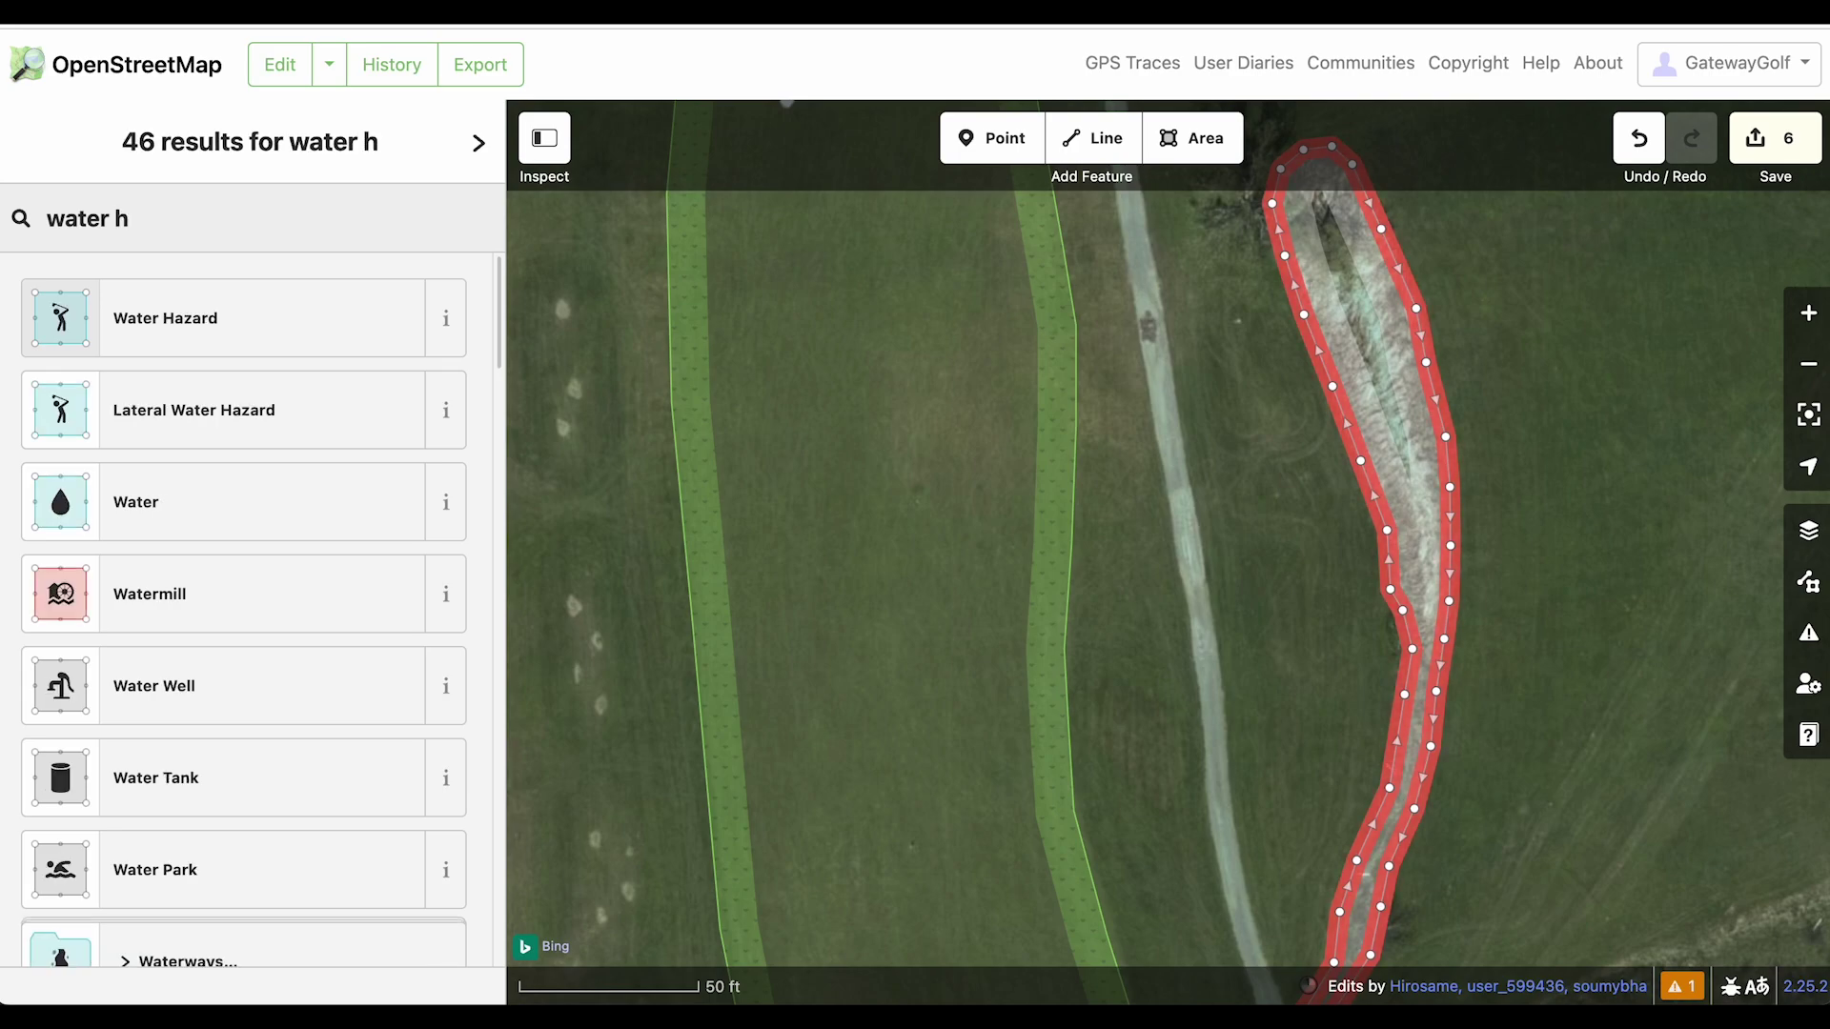
click(178, 324)
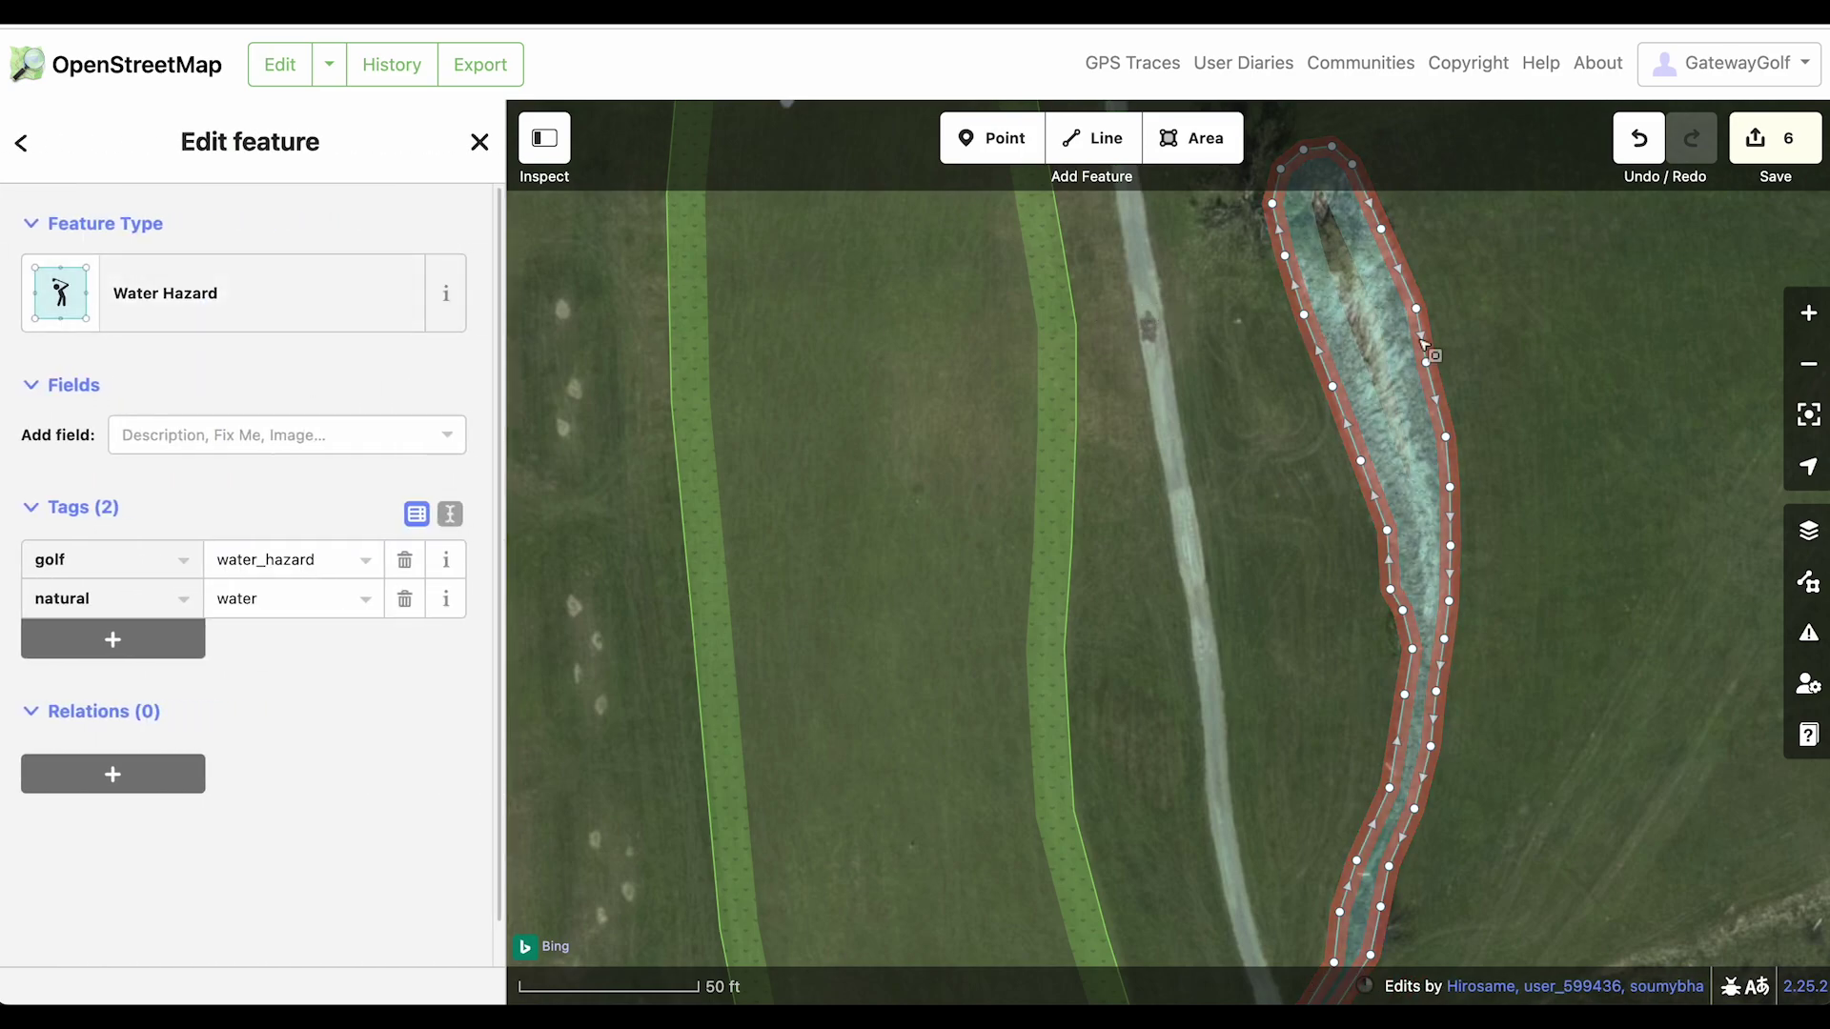
click(1534, 323)
Examine the ground between the fairway's north end and the clubhouse for hole 1's tee boxes
key(minus)
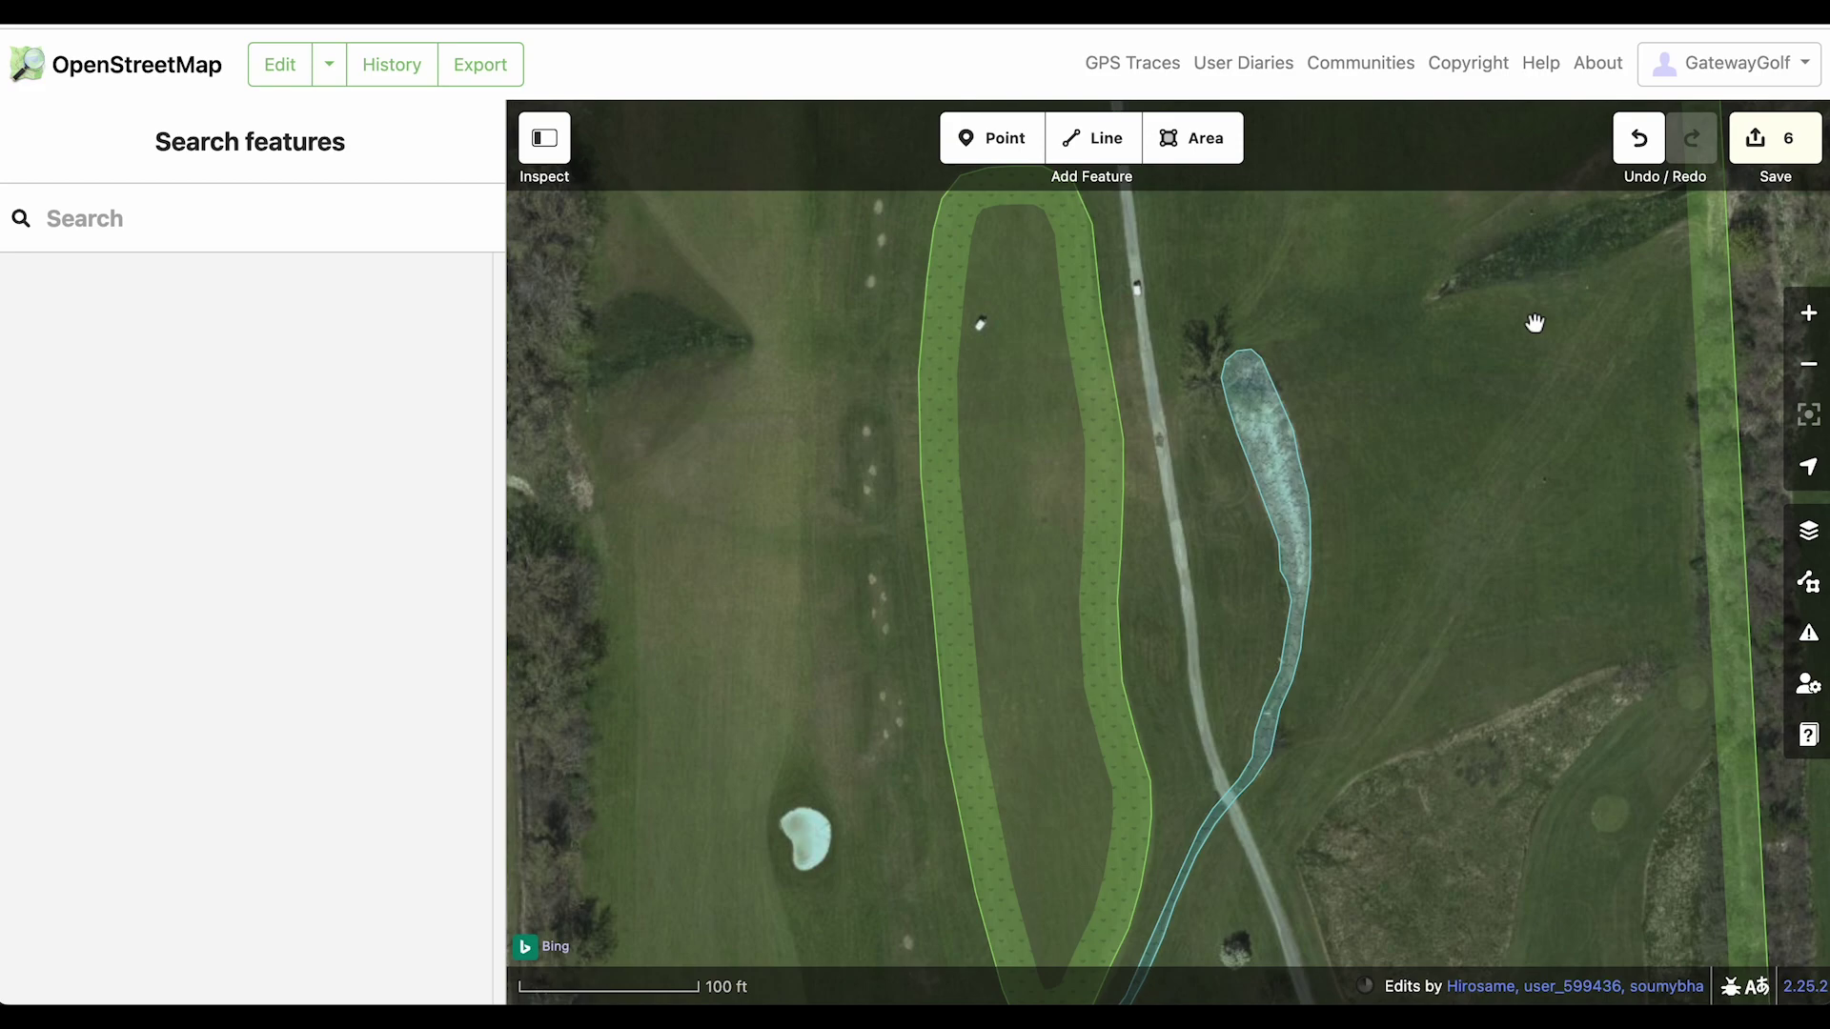
drag(1408, 400, 1408, 554)
drag(1344, 397, 1433, 580)
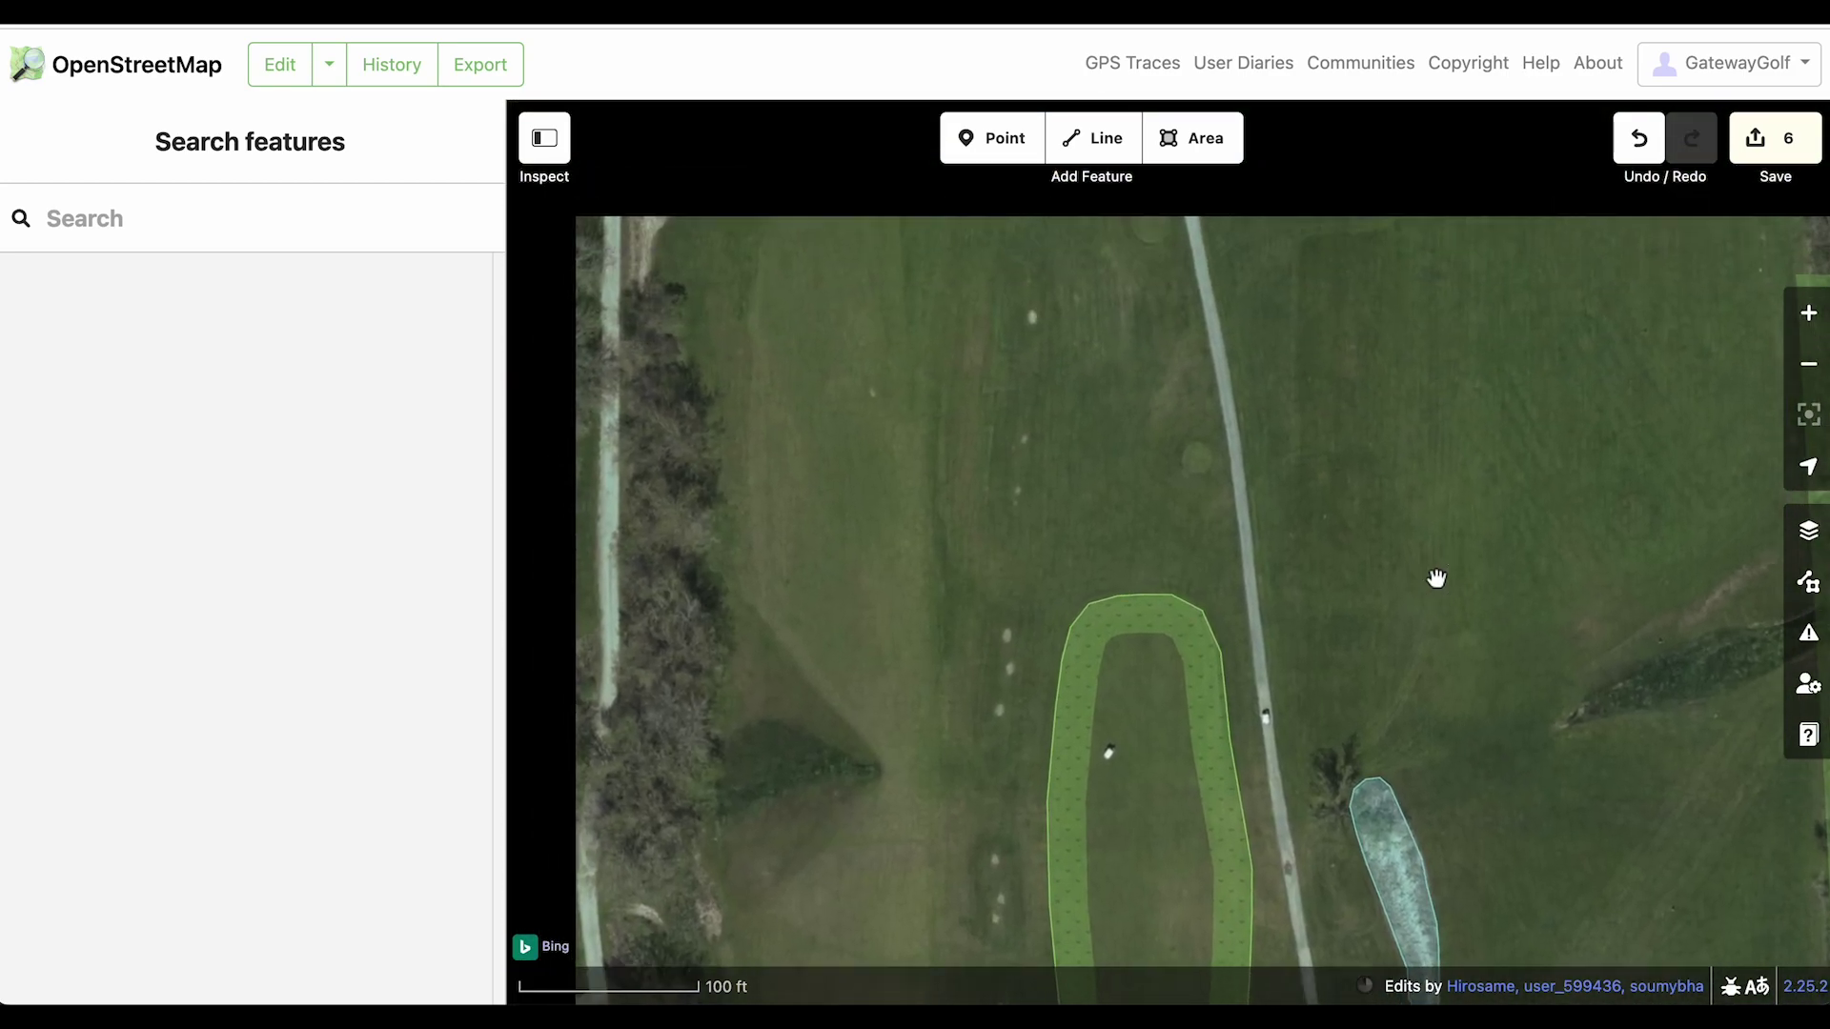
drag(1382, 458, 1413, 568)
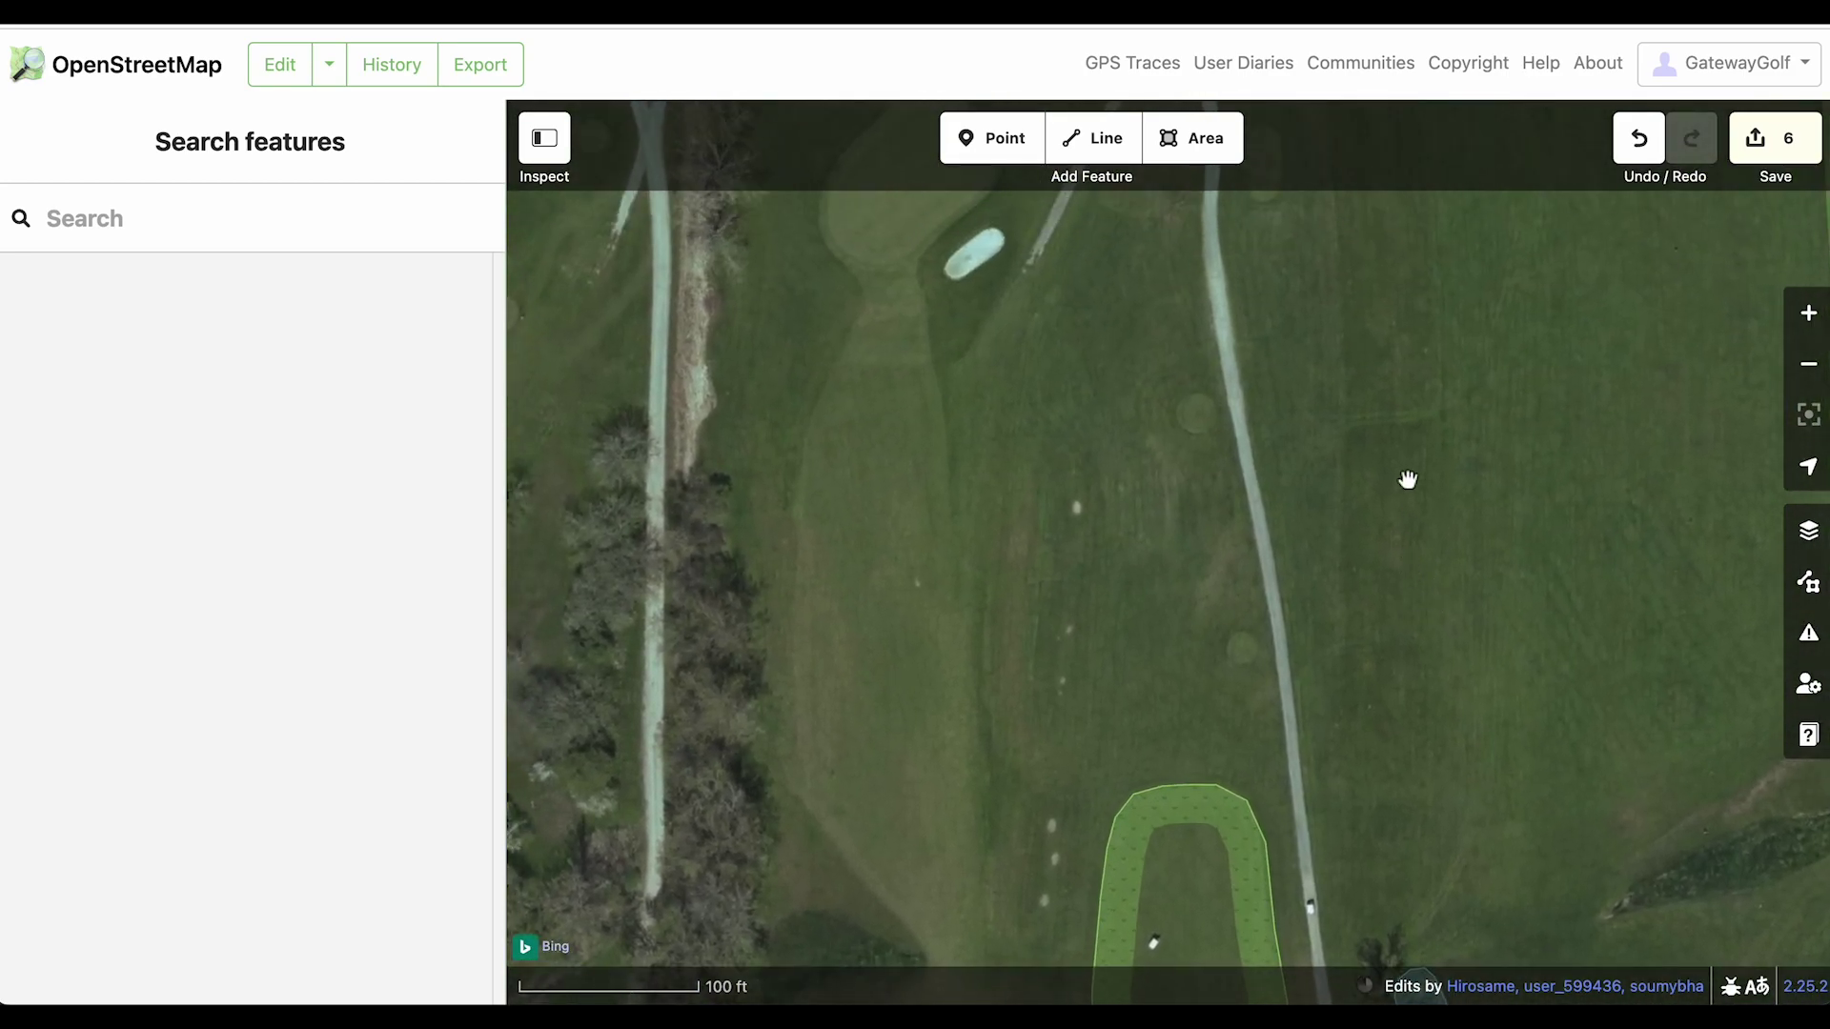
drag(1405, 482, 1389, 711)
drag(1380, 572, 1344, 437)
drag(1367, 540, 1368, 466)
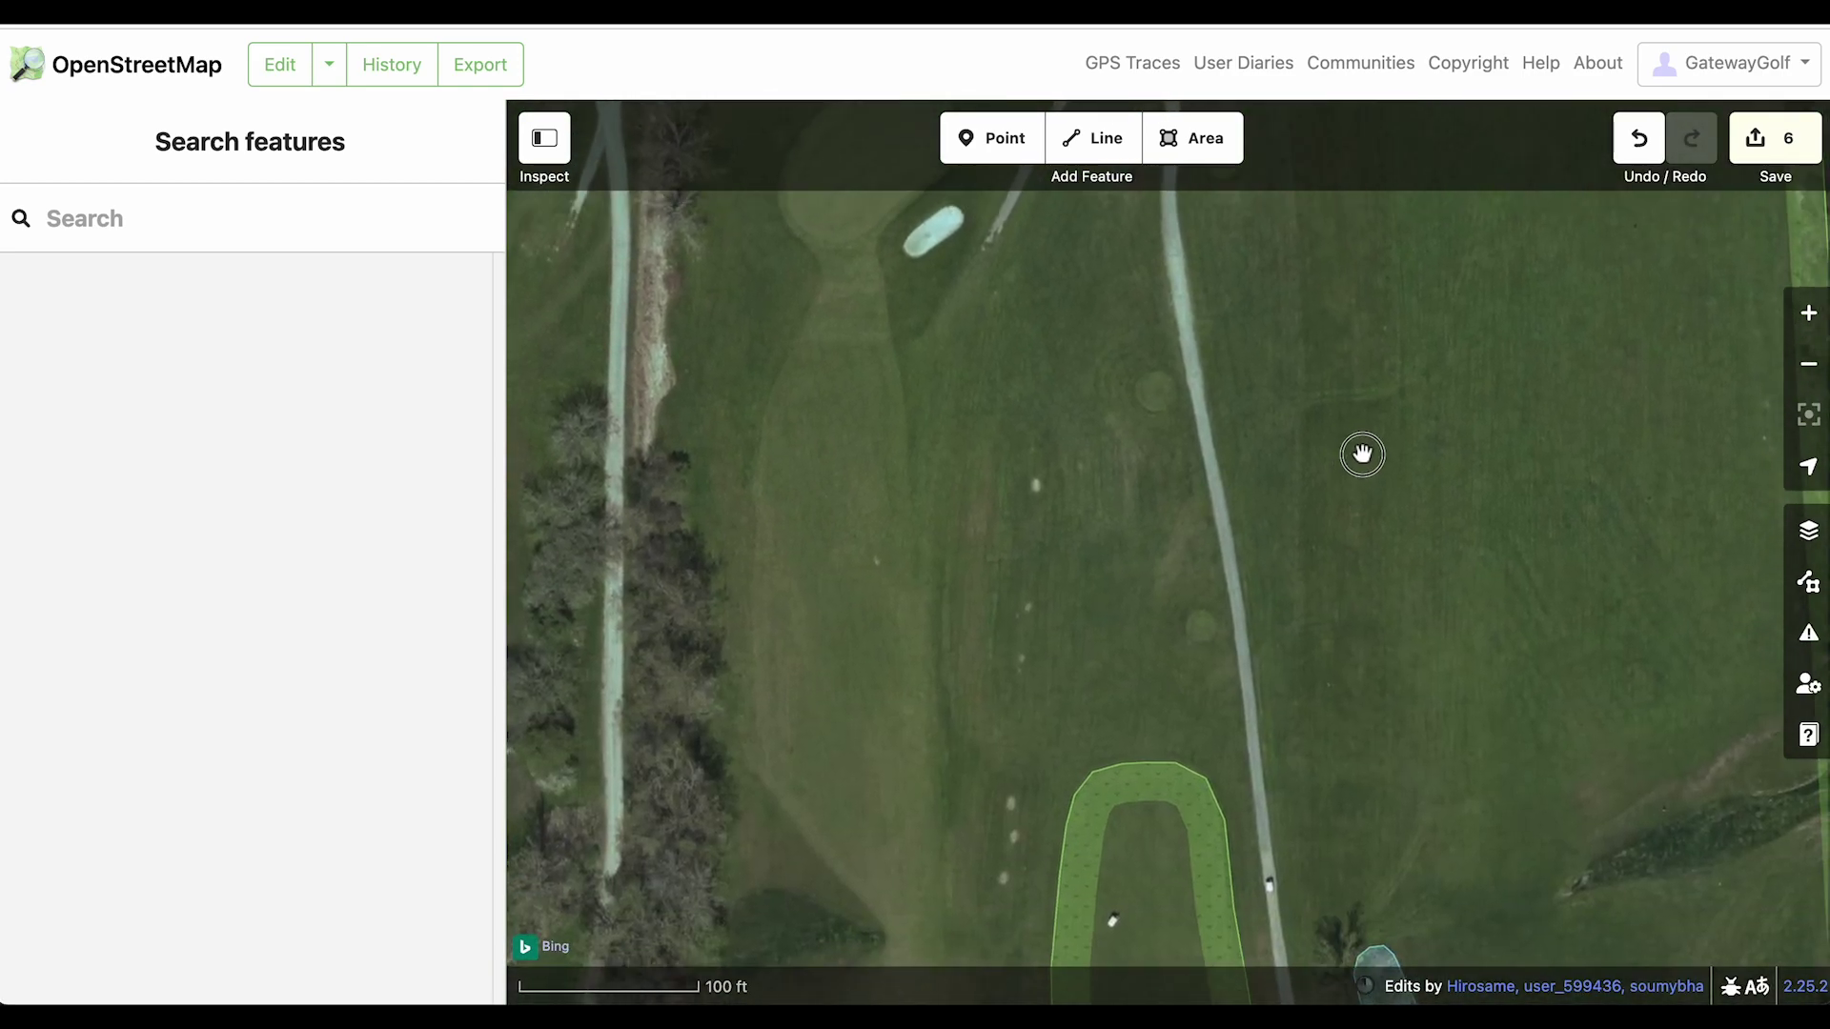
drag(1364, 371, 1347, 596)
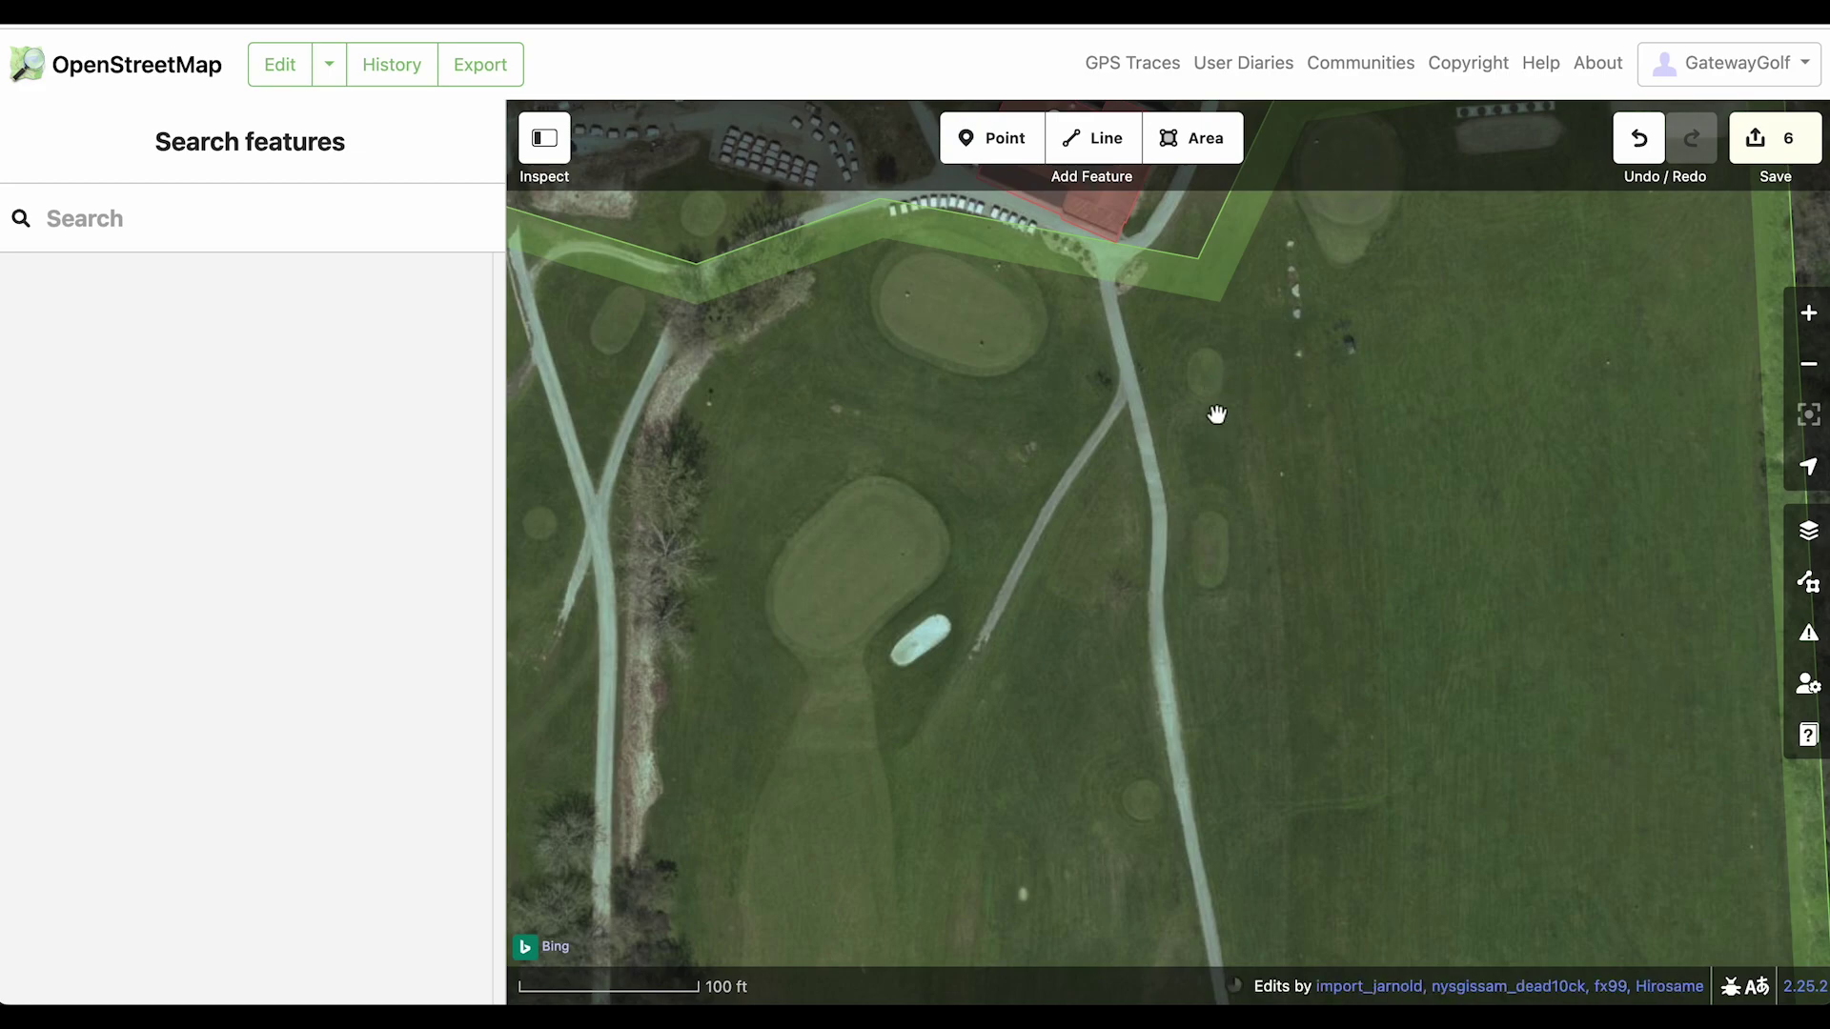
drag(1469, 827, 1454, 534)
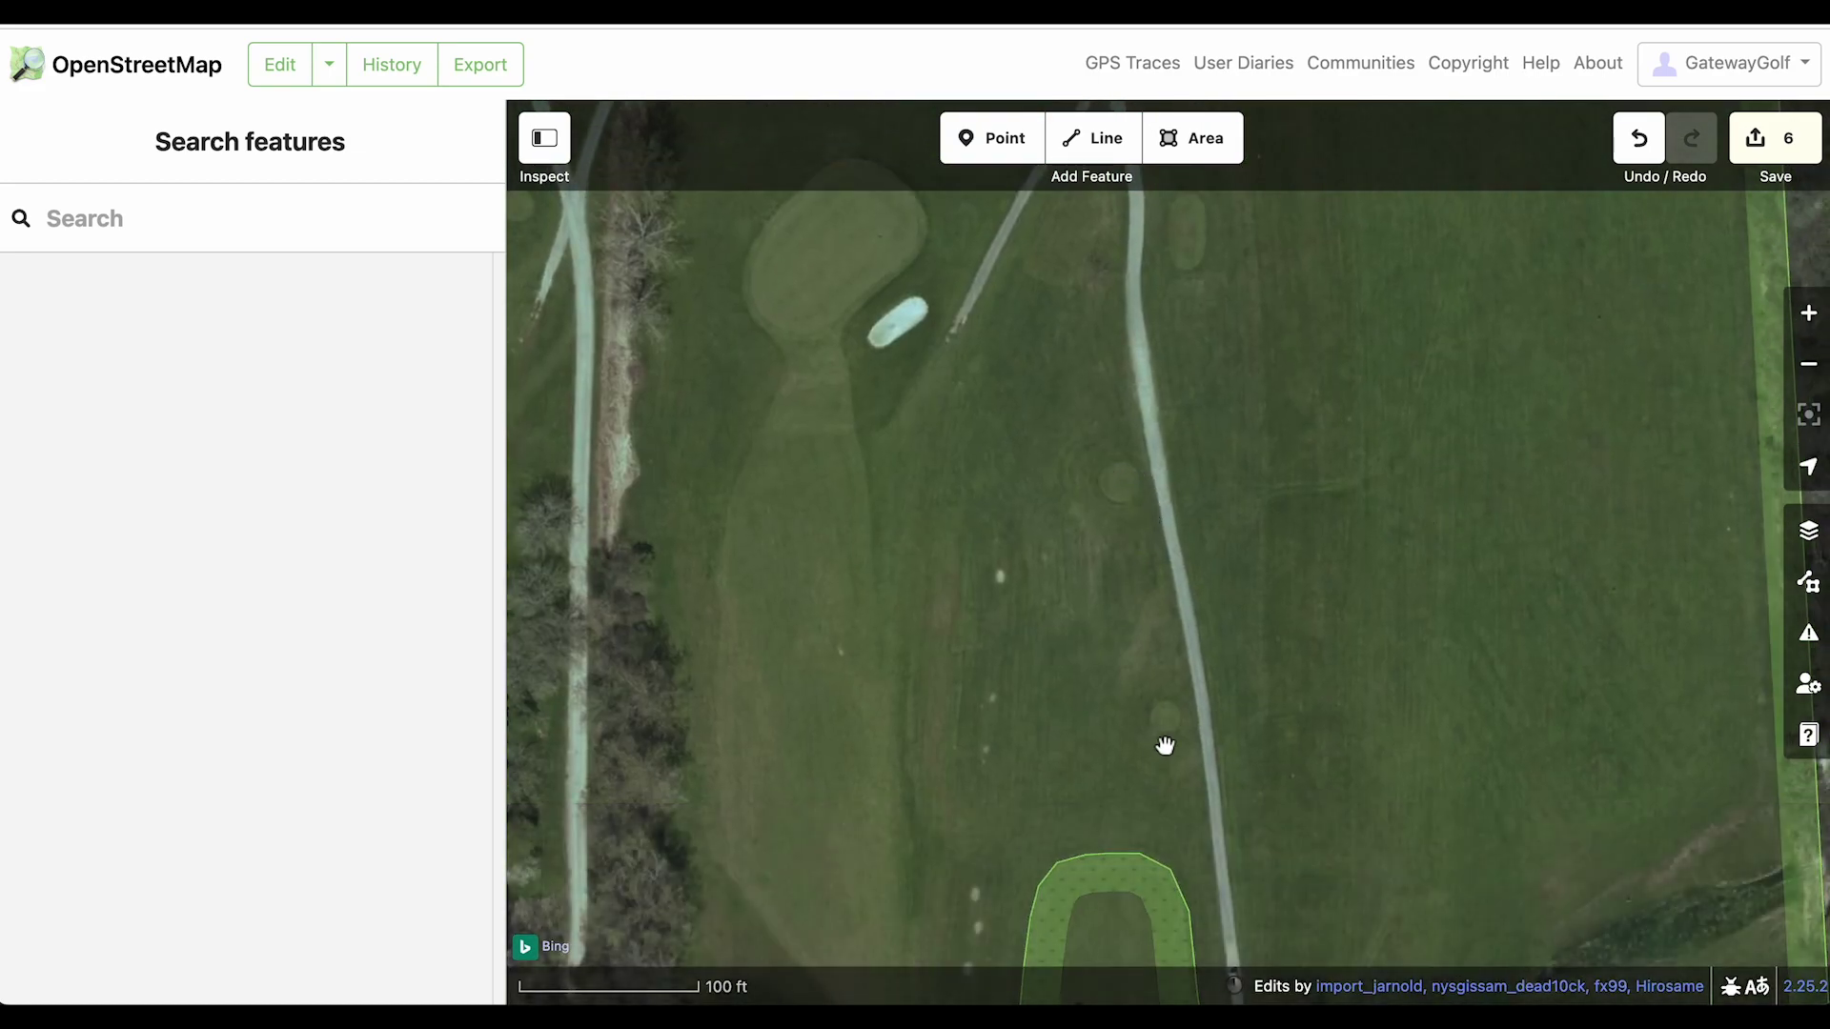
drag(1355, 302, 1356, 705)
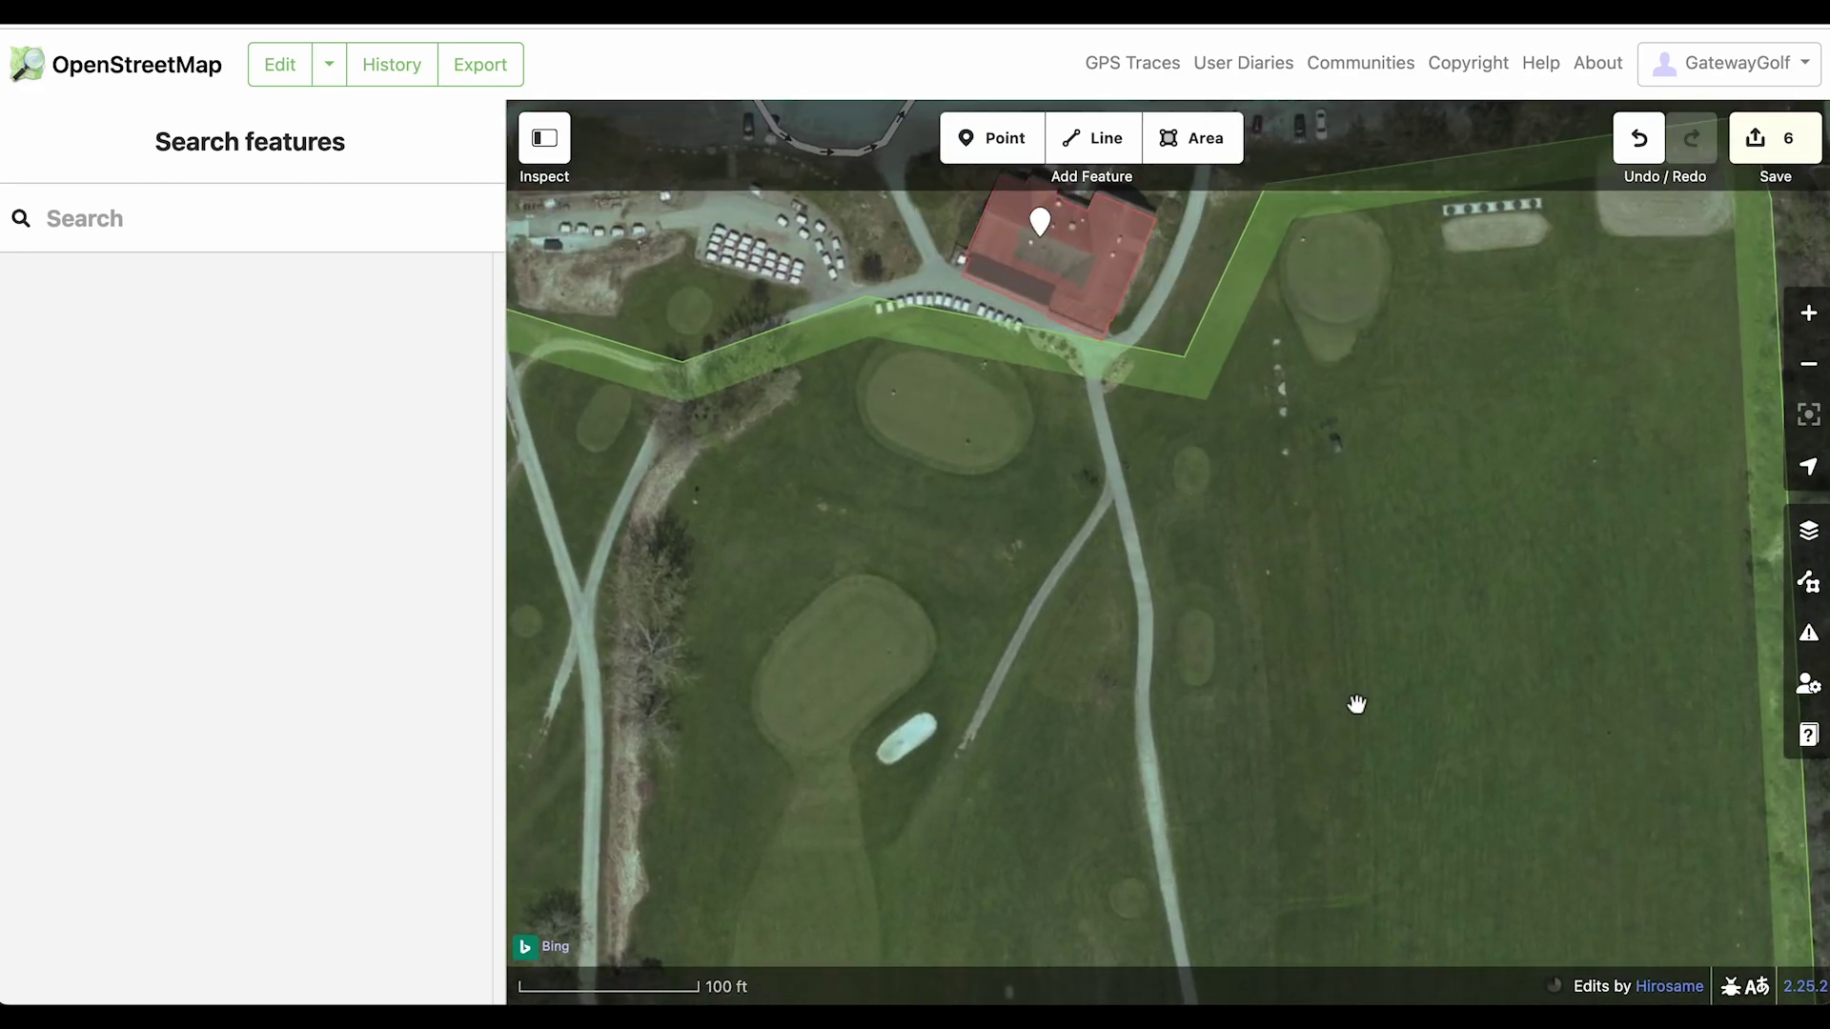
Start an area around the northernmost oval tee box east of the cart path, tracing its north and east edges
scroll(1356, 703, up, 5)
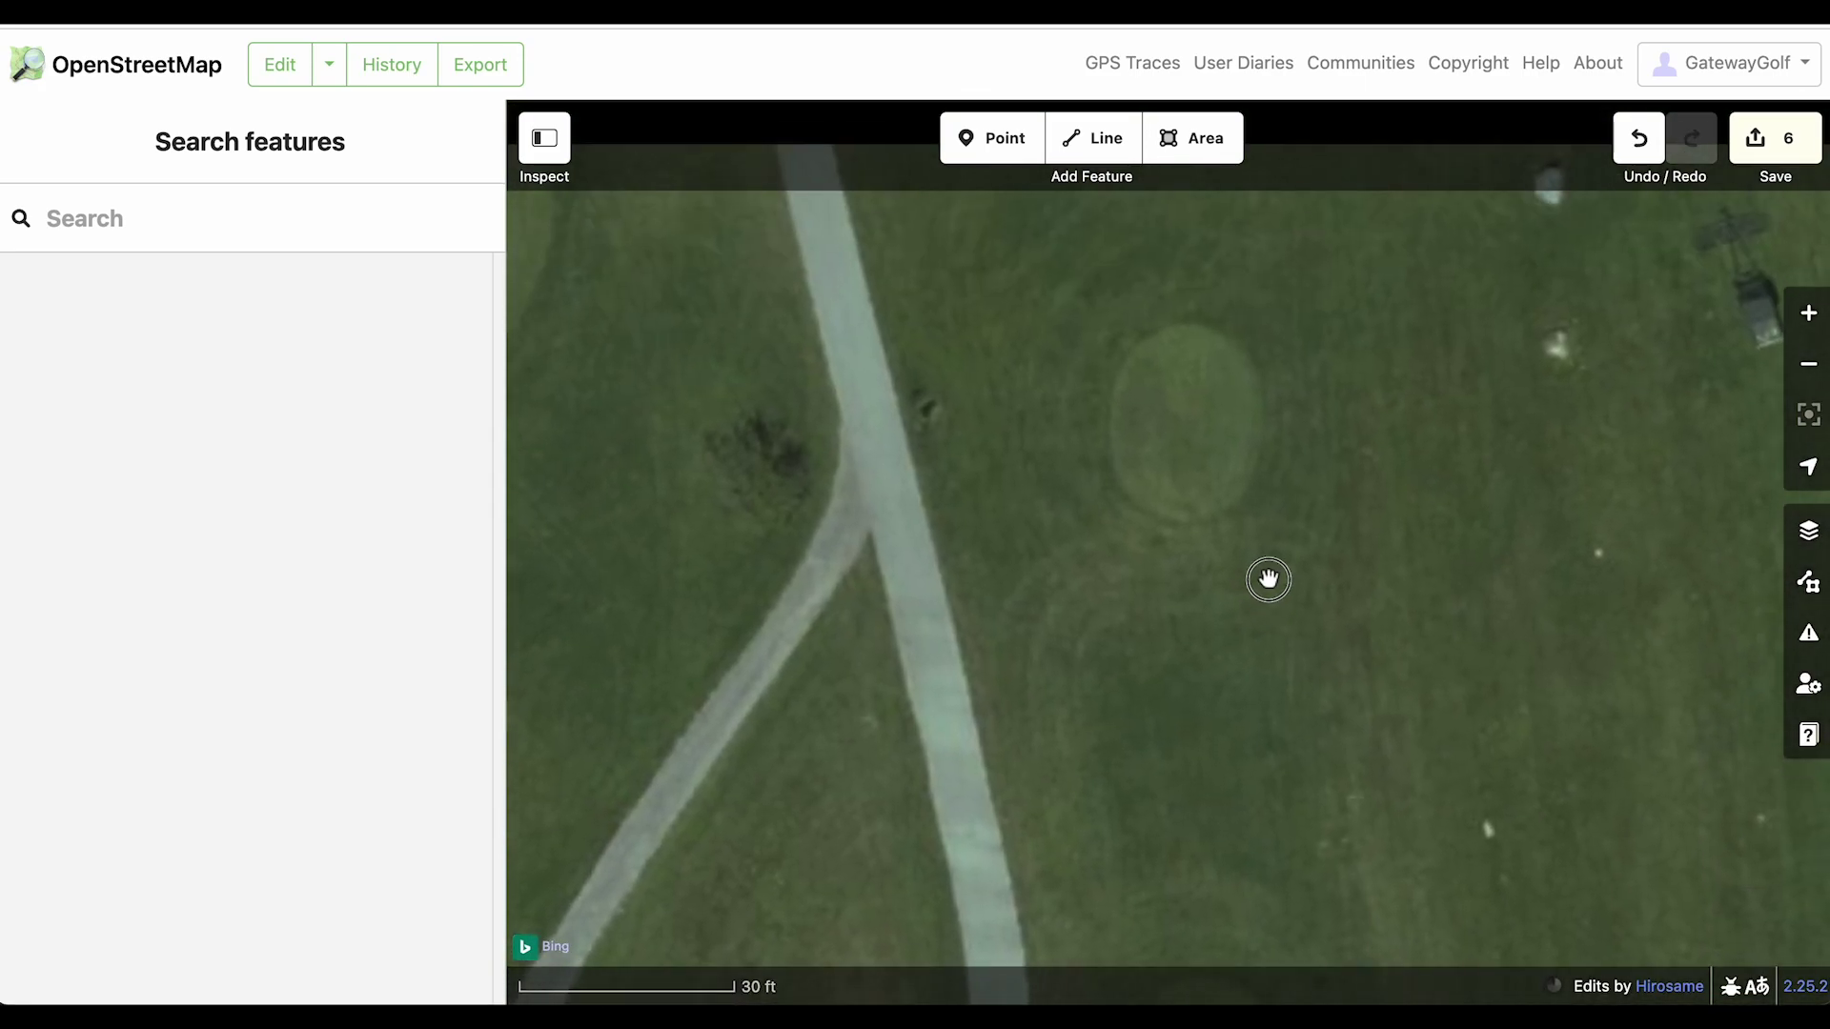
key(3)
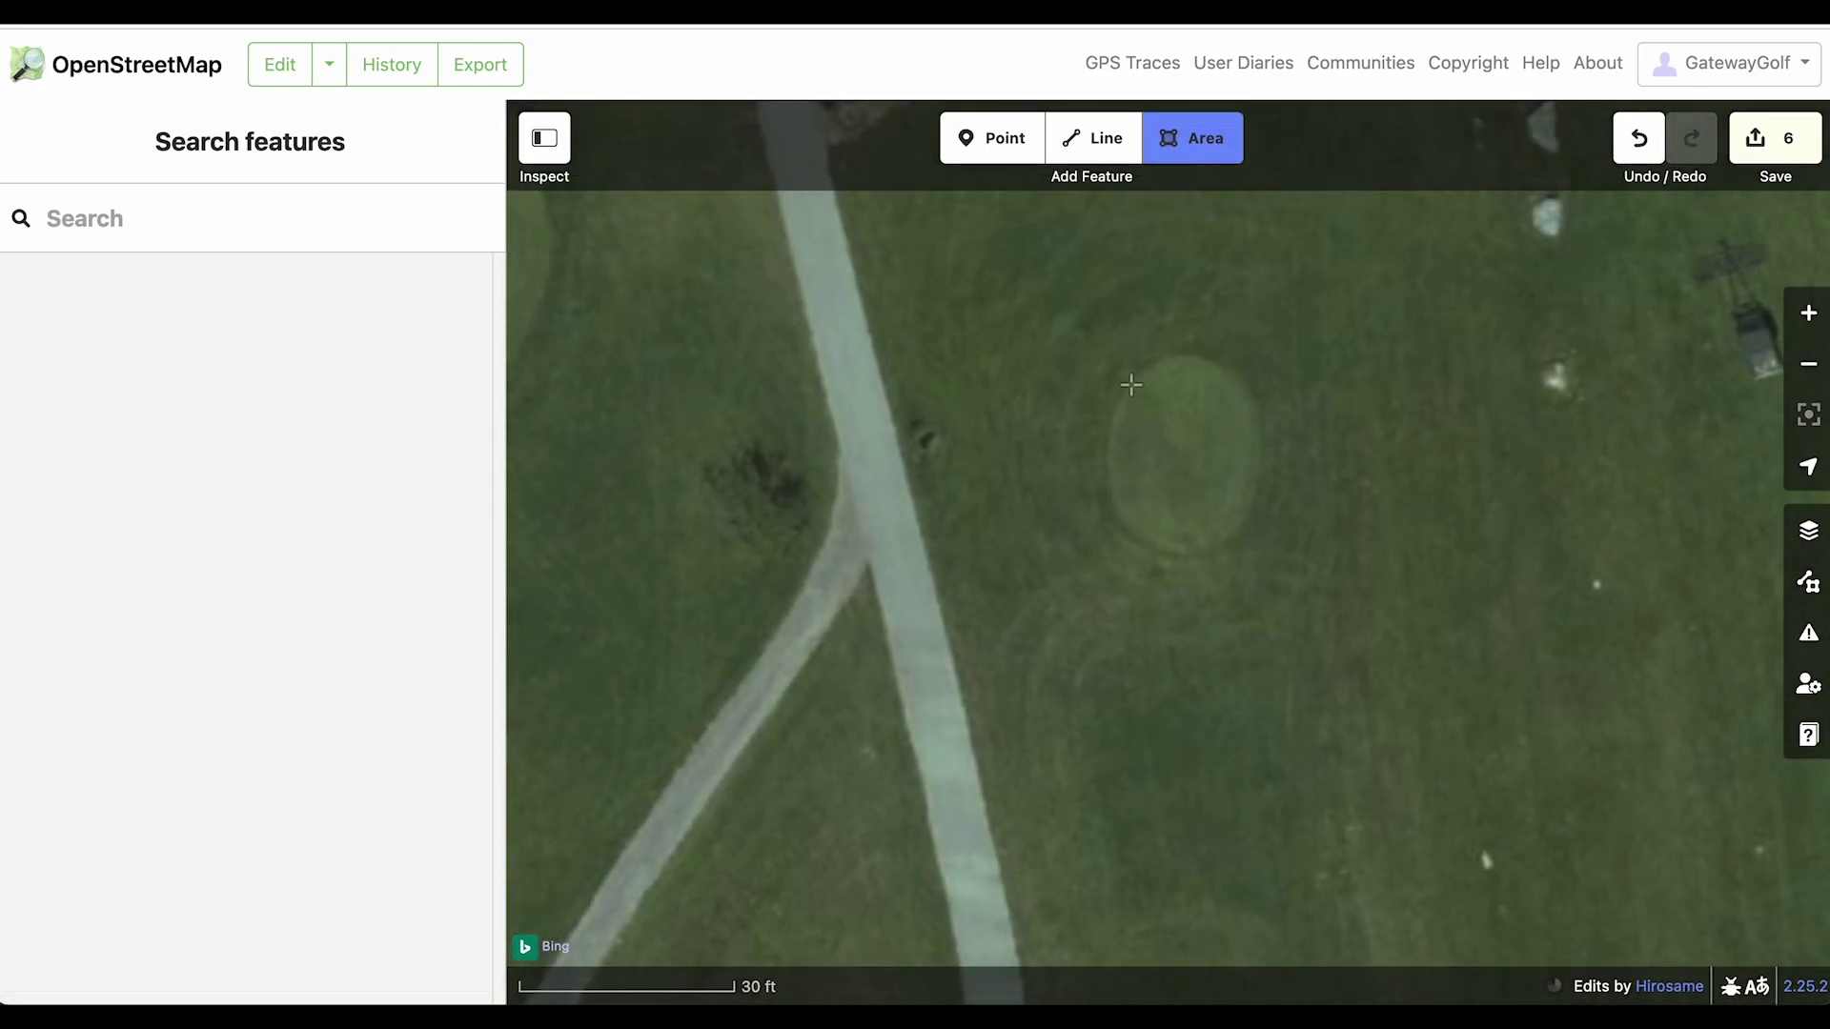
click(1134, 375)
click(1163, 356)
click(1194, 355)
click(1236, 372)
click(1261, 412)
click(1259, 465)
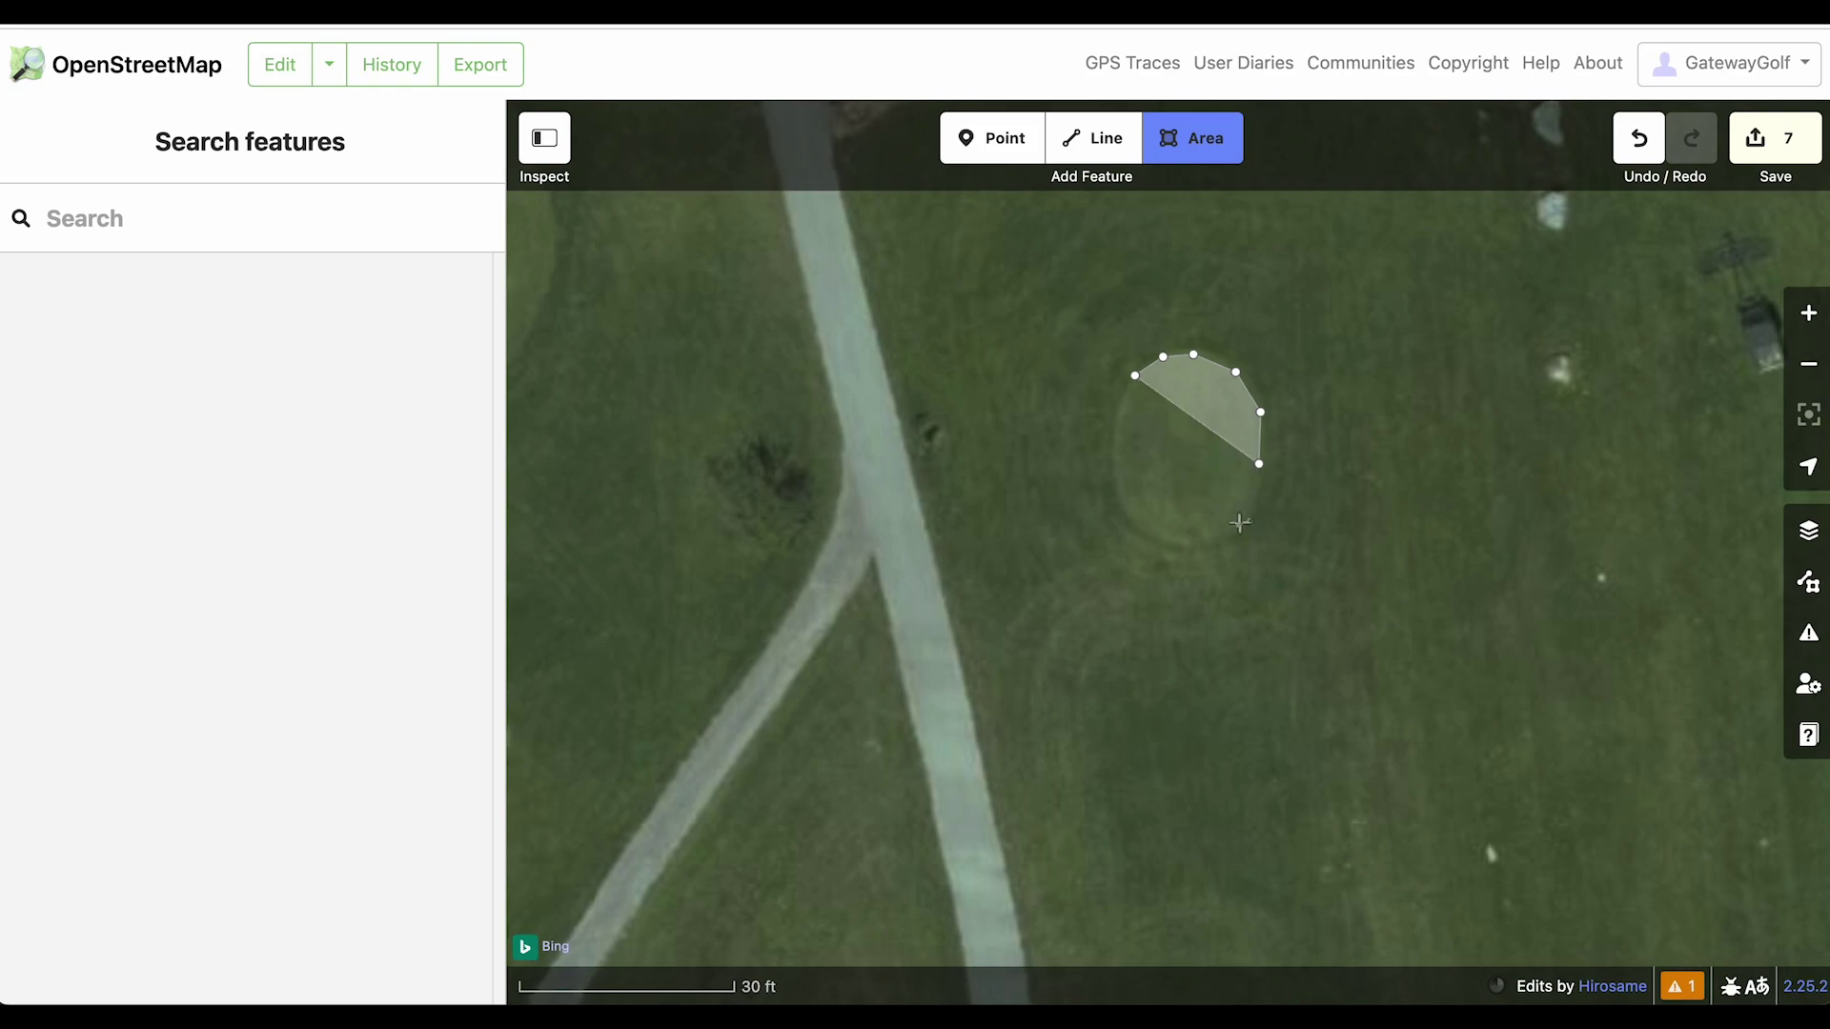
Trace the northernmost tee box's south end and west edge back up toward the starting point
click(1250, 502)
click(1222, 540)
click(1180, 547)
click(1138, 537)
click(1116, 501)
click(1106, 460)
click(1110, 418)
click(1119, 395)
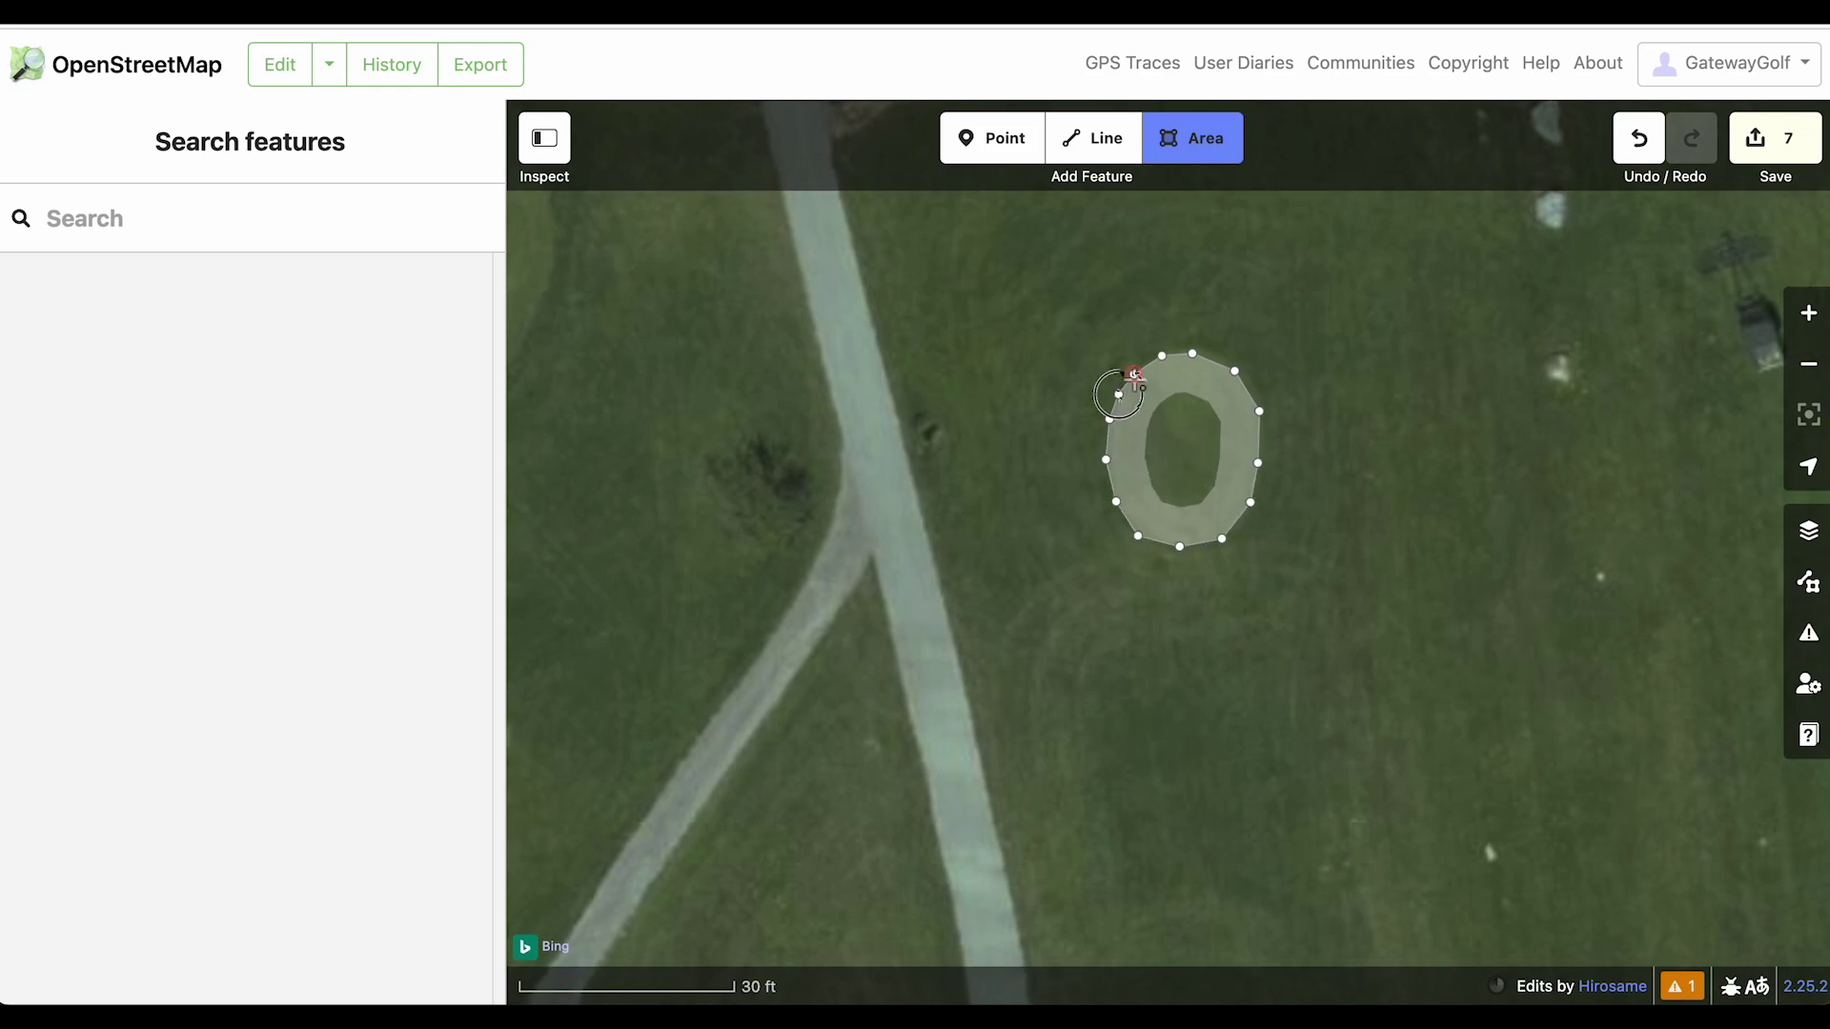
Close the northernmost tee outline and set its feature type to Tee Box
click(1135, 377)
text(tee bp)
click(204, 341)
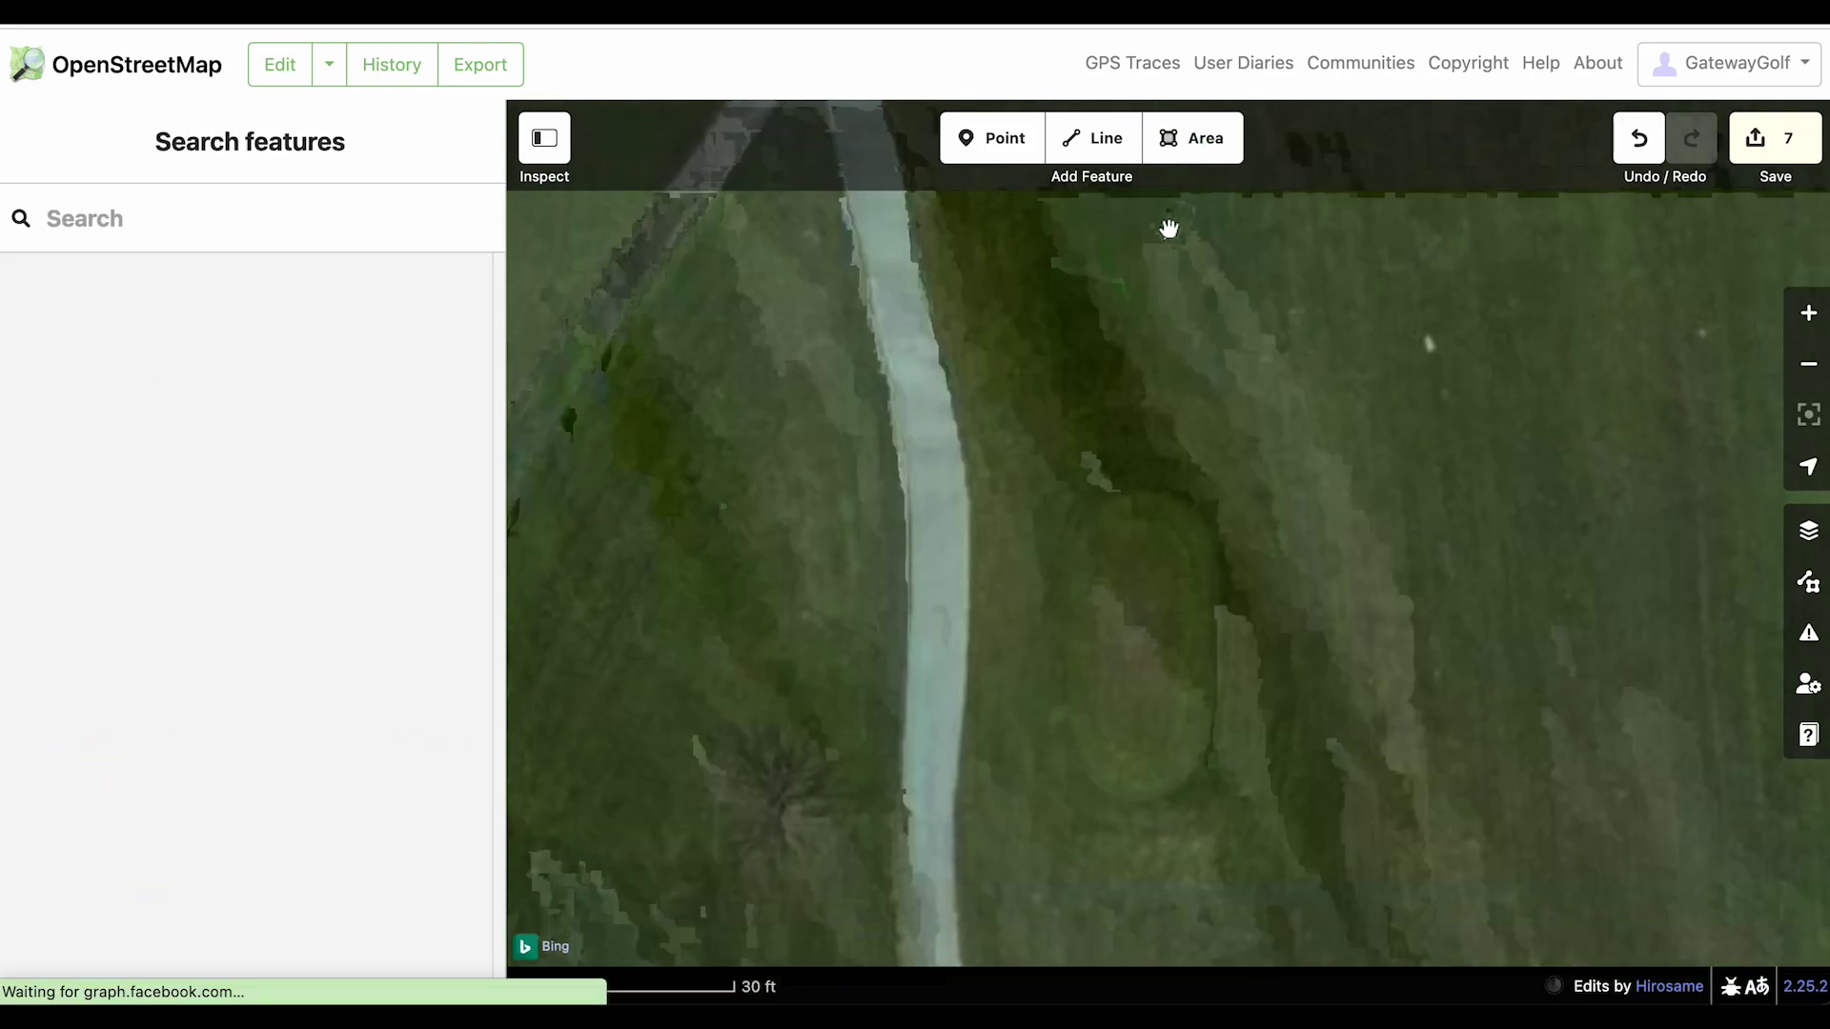
Start an area on the second, elongated tee box to the south, tracing its east edge, south end and west edge
key(3)
click(1217, 560)
click(1218, 691)
click(1207, 730)
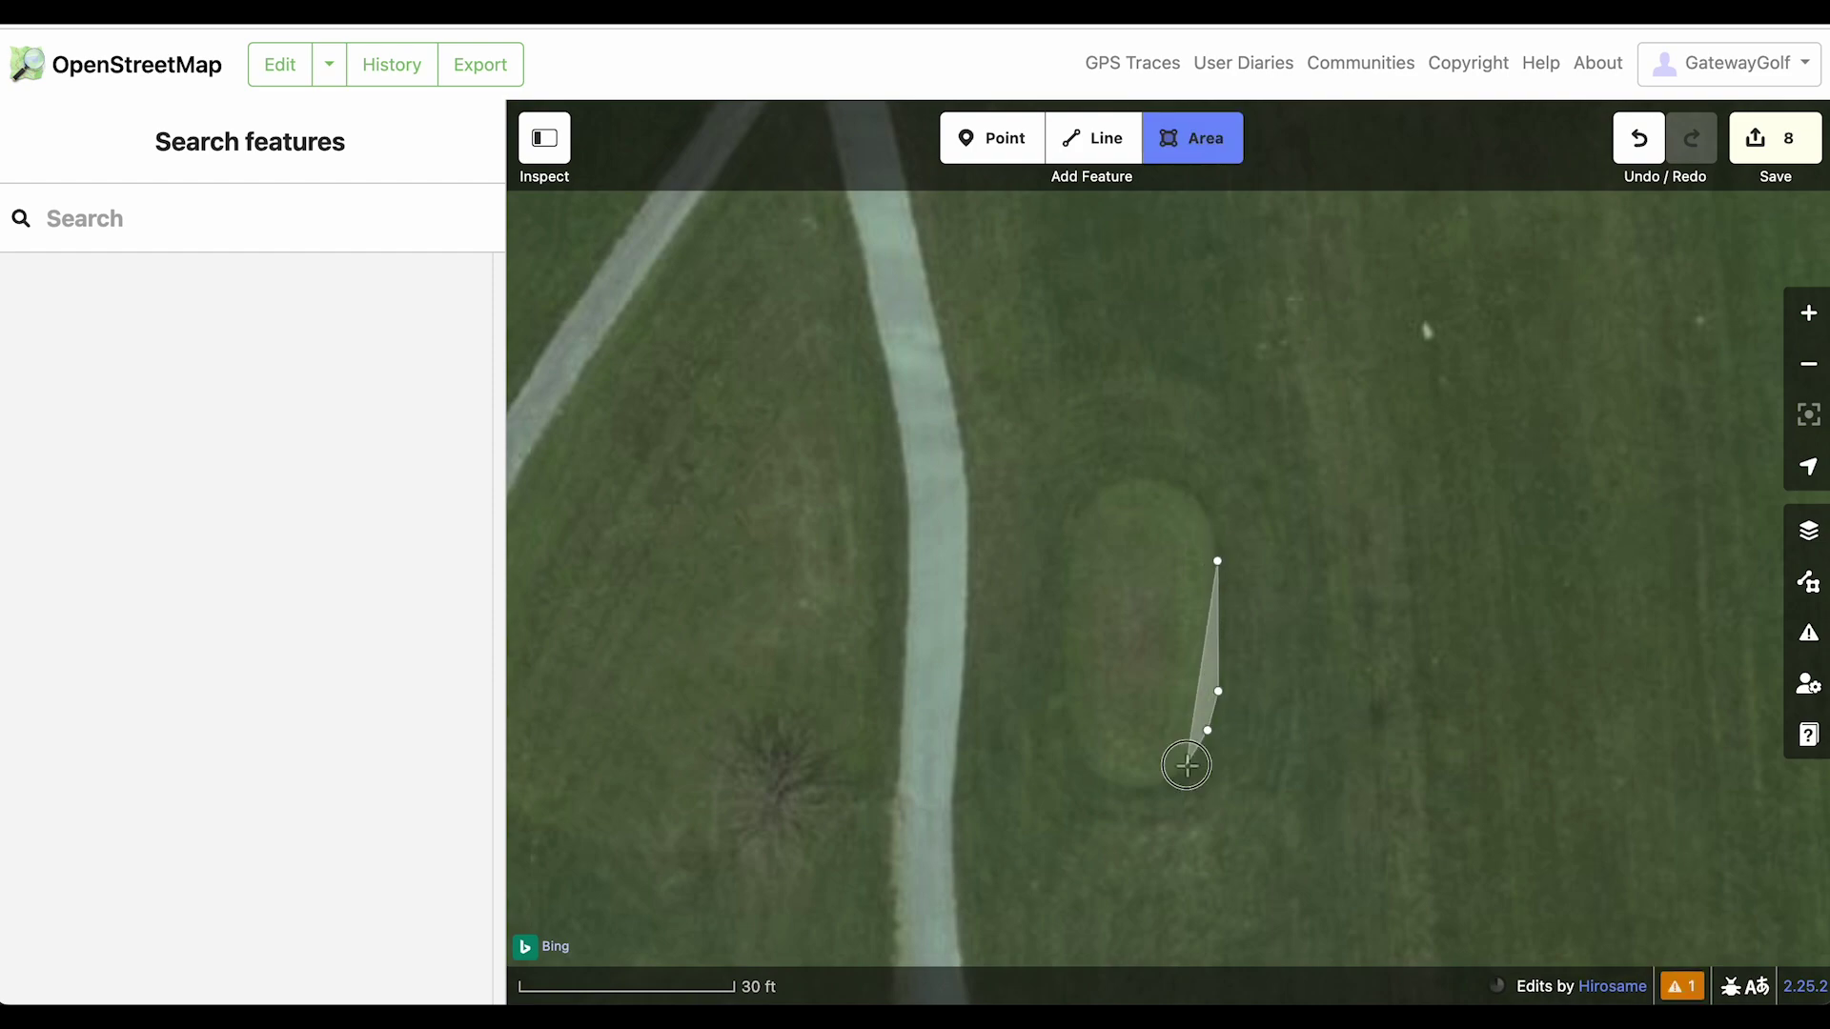
click(1185, 764)
click(1151, 778)
click(1122, 780)
click(1083, 764)
click(1075, 735)
click(1065, 680)
click(1060, 630)
click(1062, 587)
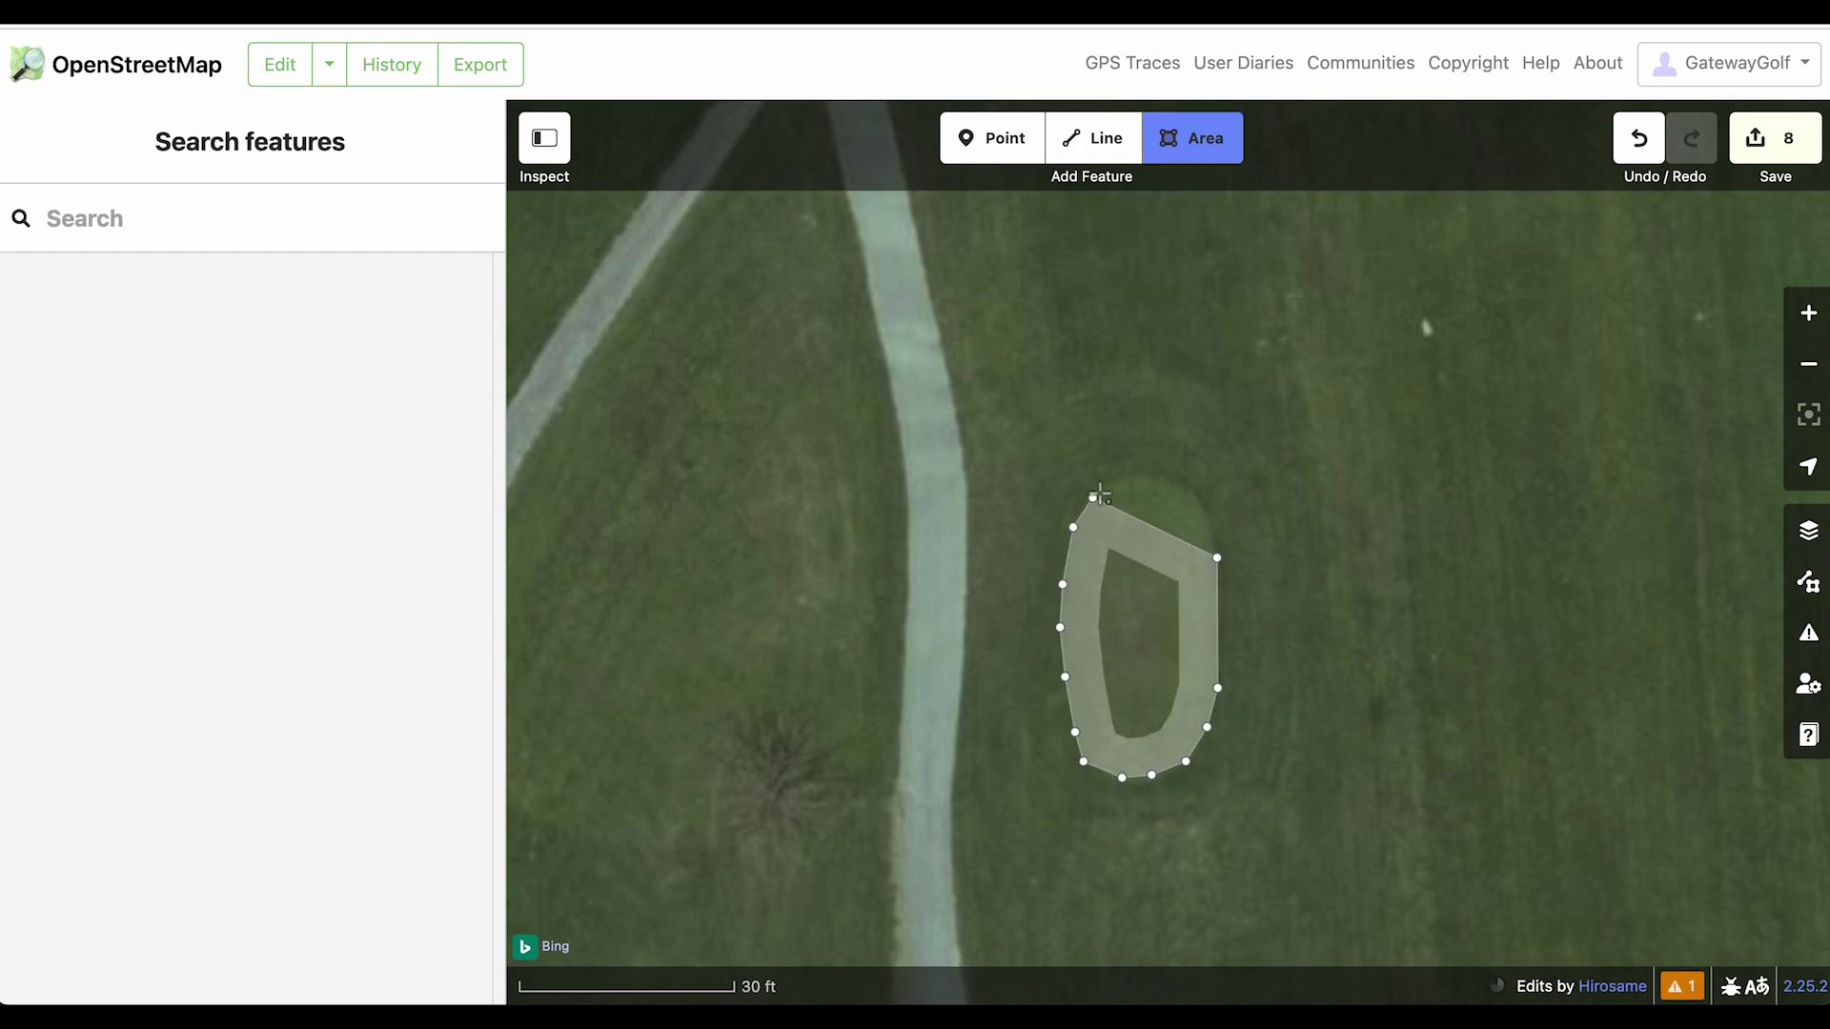
Trace the second tee box's rounded north end and close the outline
click(1119, 483)
click(1143, 478)
click(1175, 481)
click(1200, 500)
click(1213, 522)
click(1218, 558)
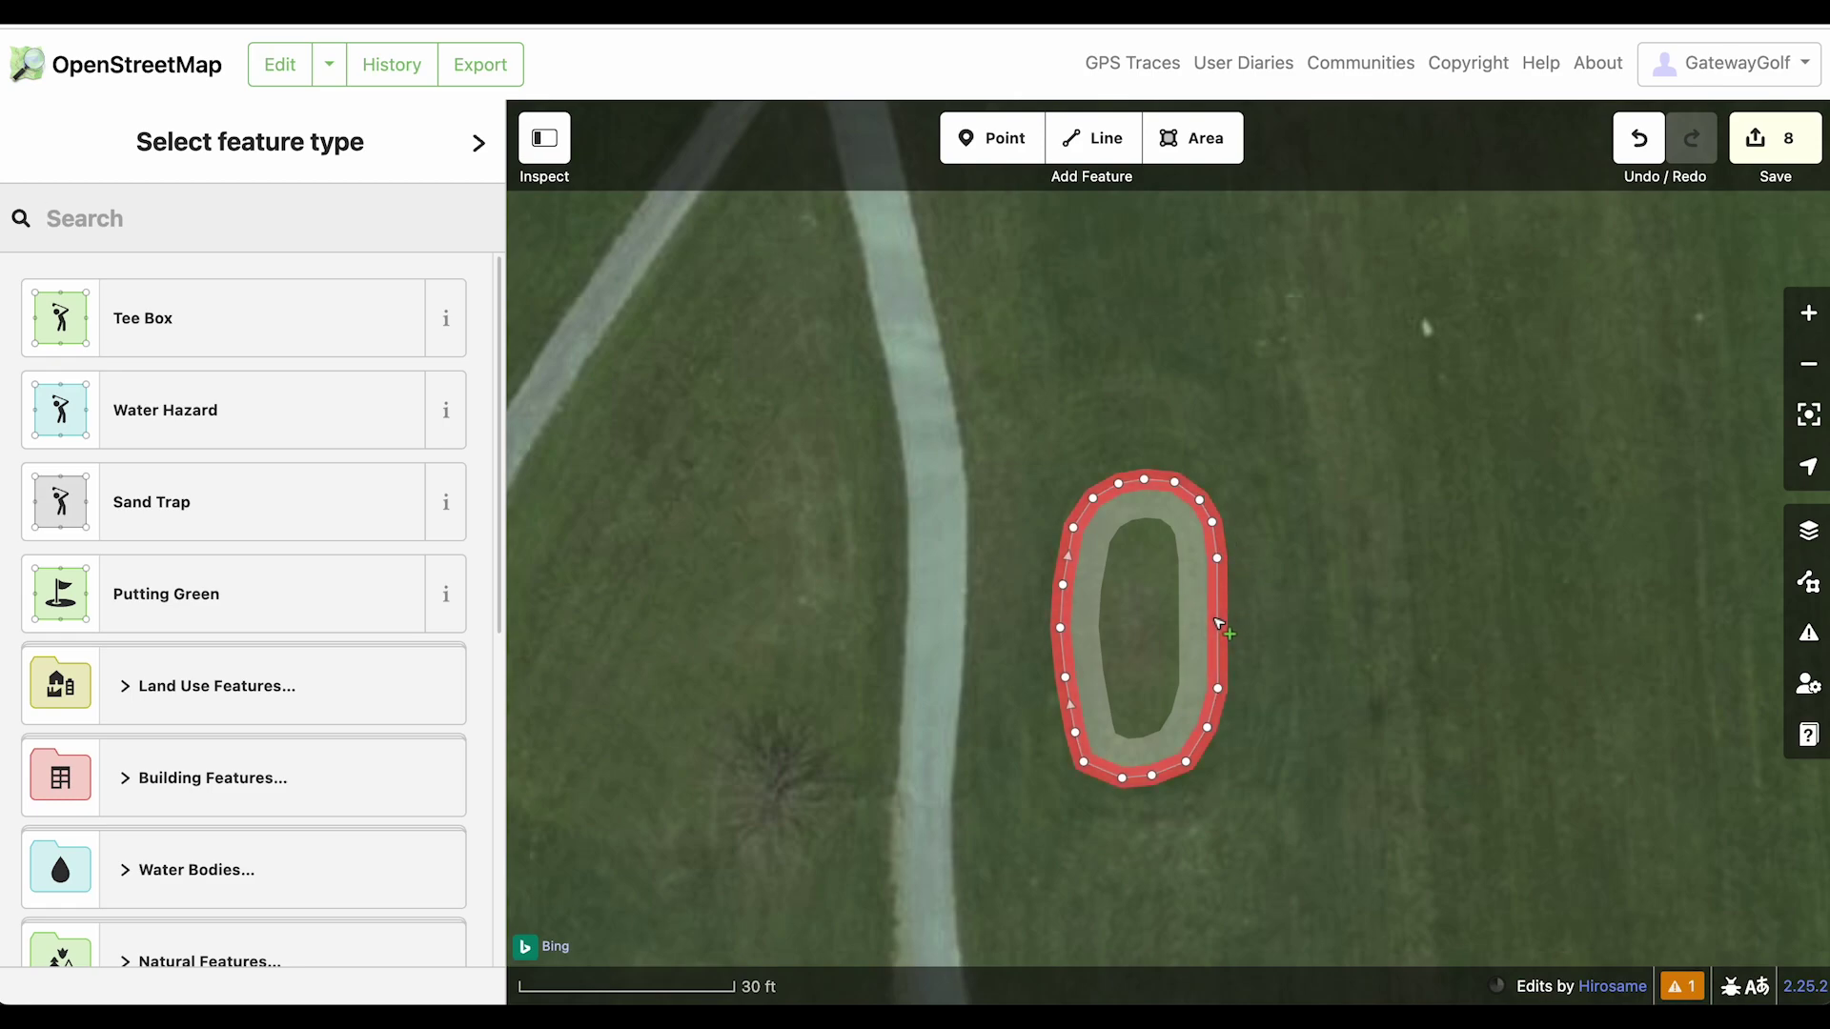
Add a vertex midway along the second tee box's east edge and bow it slightly outward
mouse_move(1220, 624)
mouse_down()
mouse_move(1263, 625)
mouse_move(1218, 623)
mouse_up()
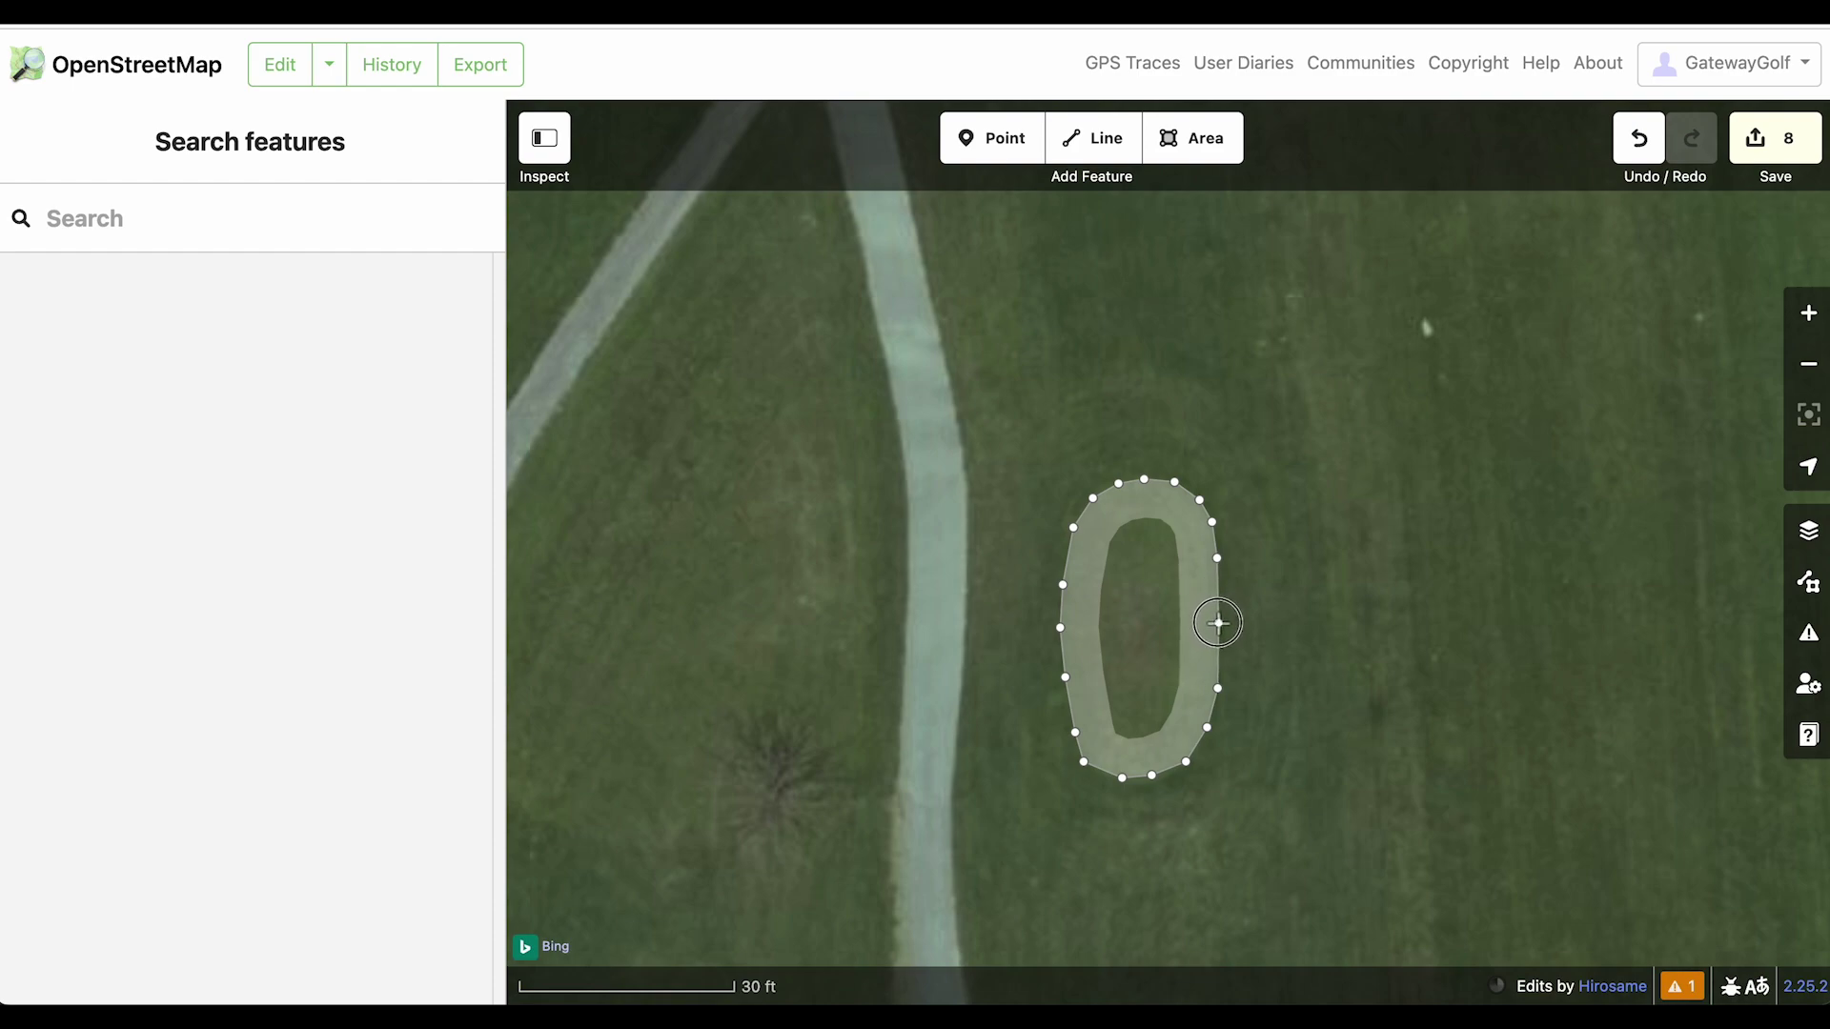
click(1221, 620)
click(1311, 619)
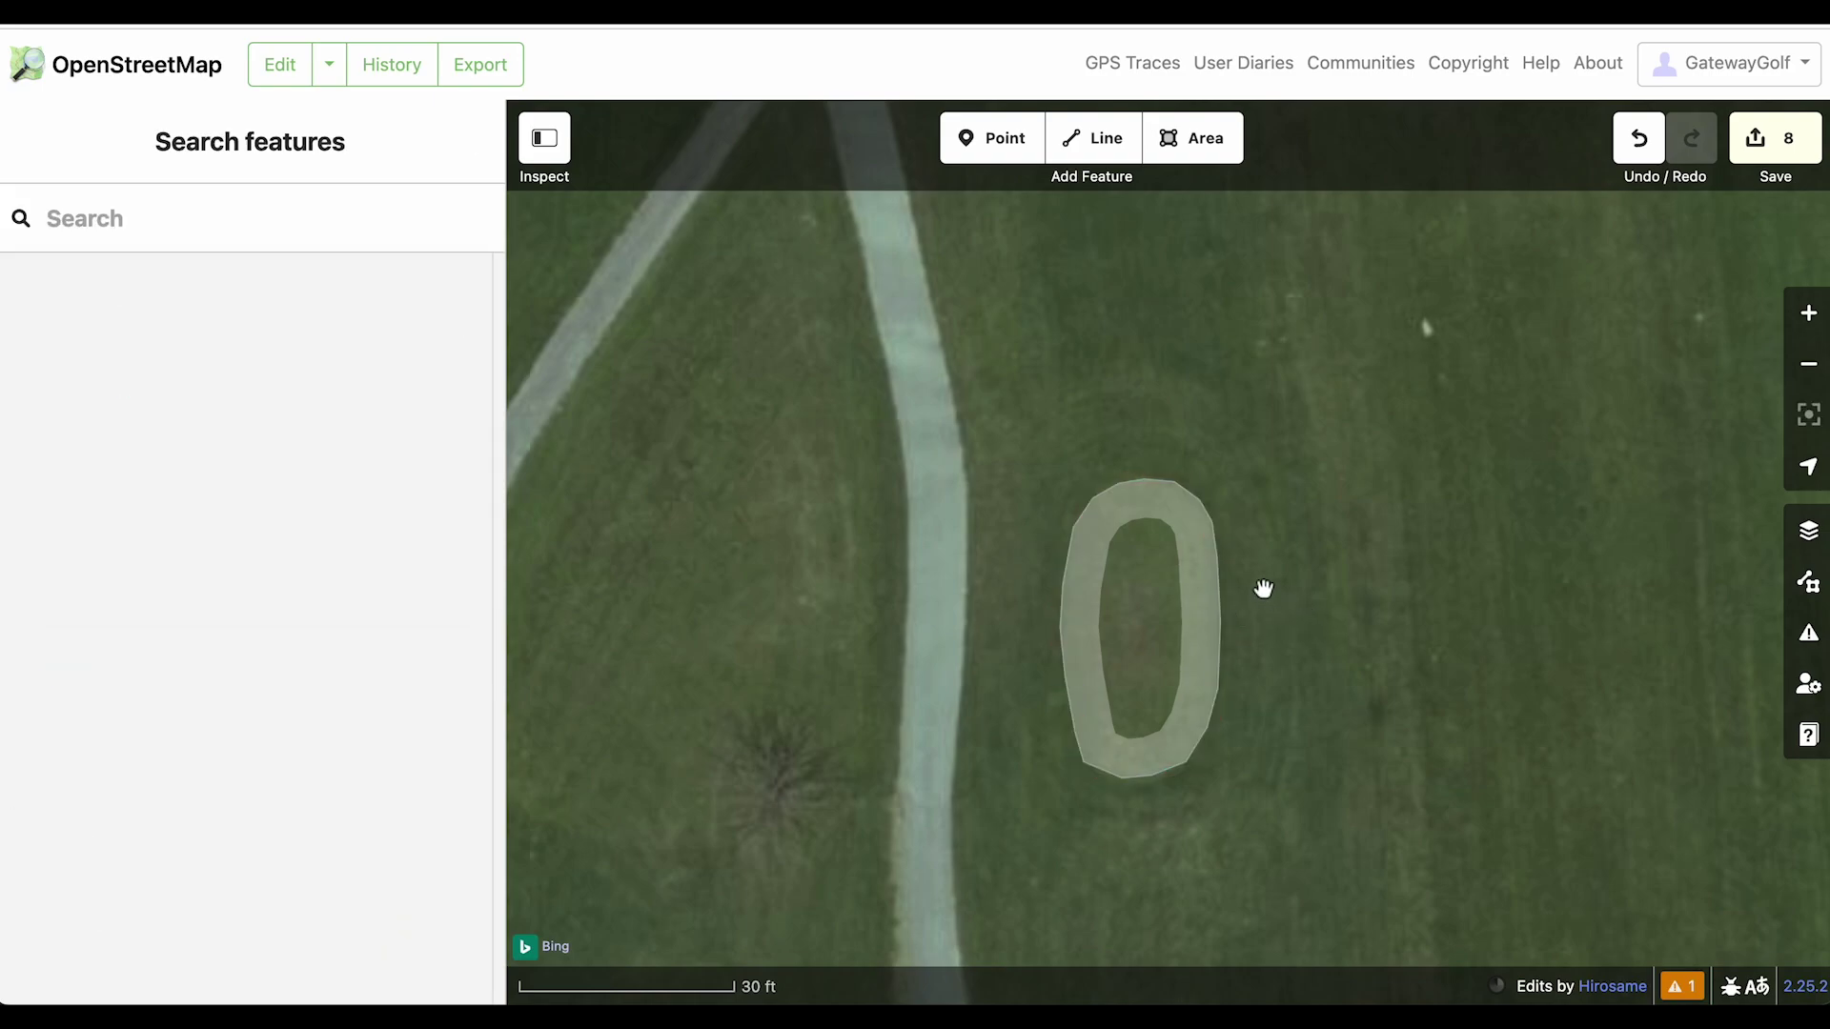
Set the second tee outline's feature type to Tee Box
click(1159, 520)
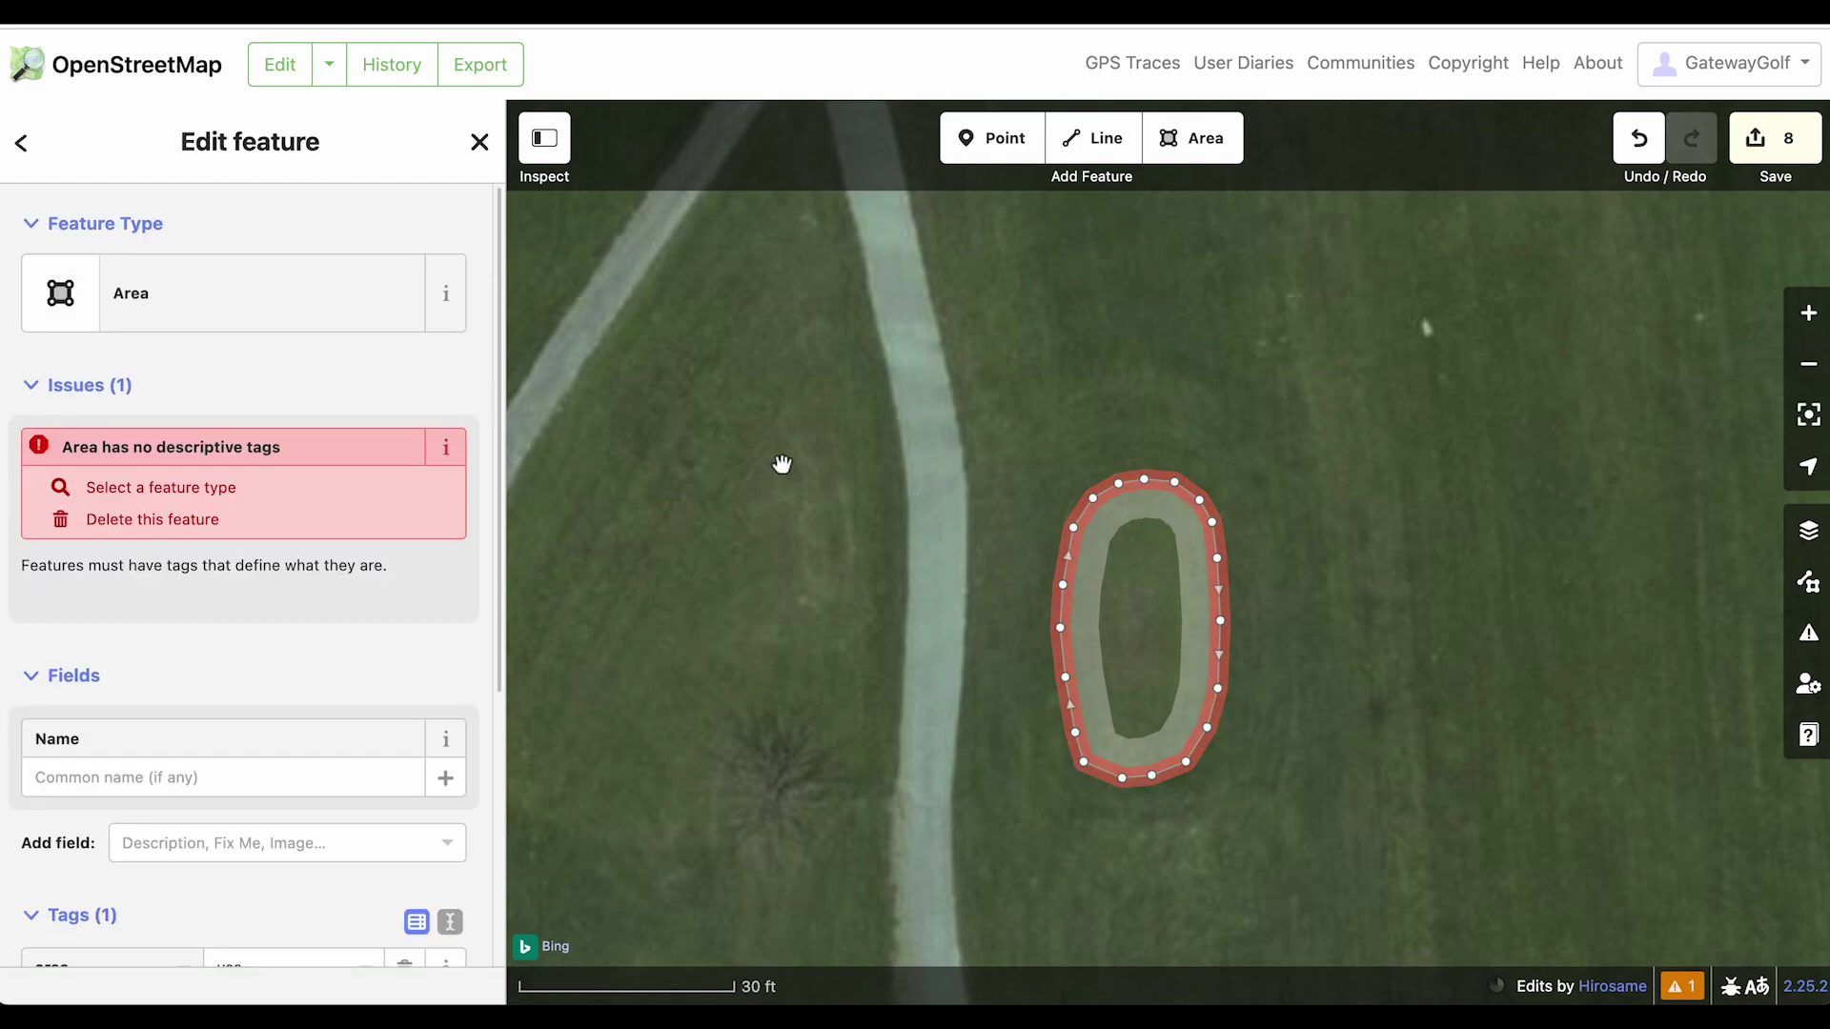
click(262, 298)
text(tee)
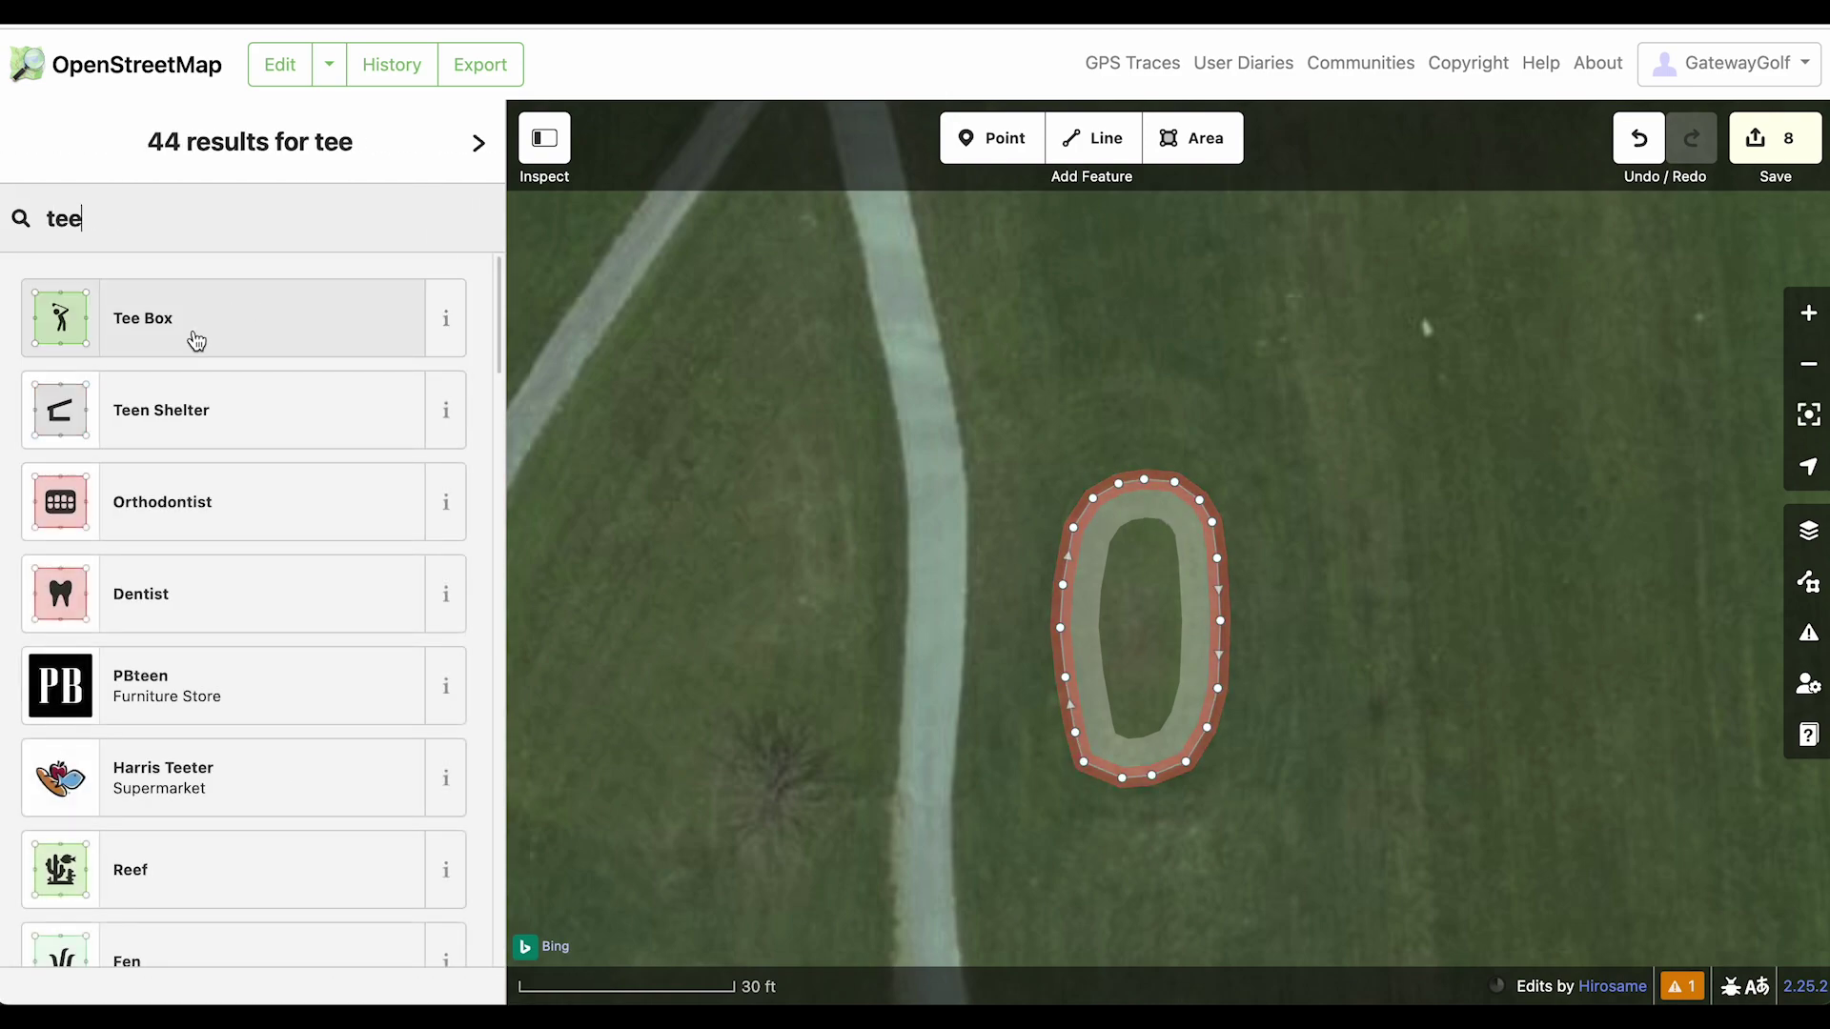
click(188, 318)
Start an area on the round third tee box west of the cart path, tracing its north and east edges
drag(1473, 644, 1429, 478)
scroll(1352, 584, down, 3)
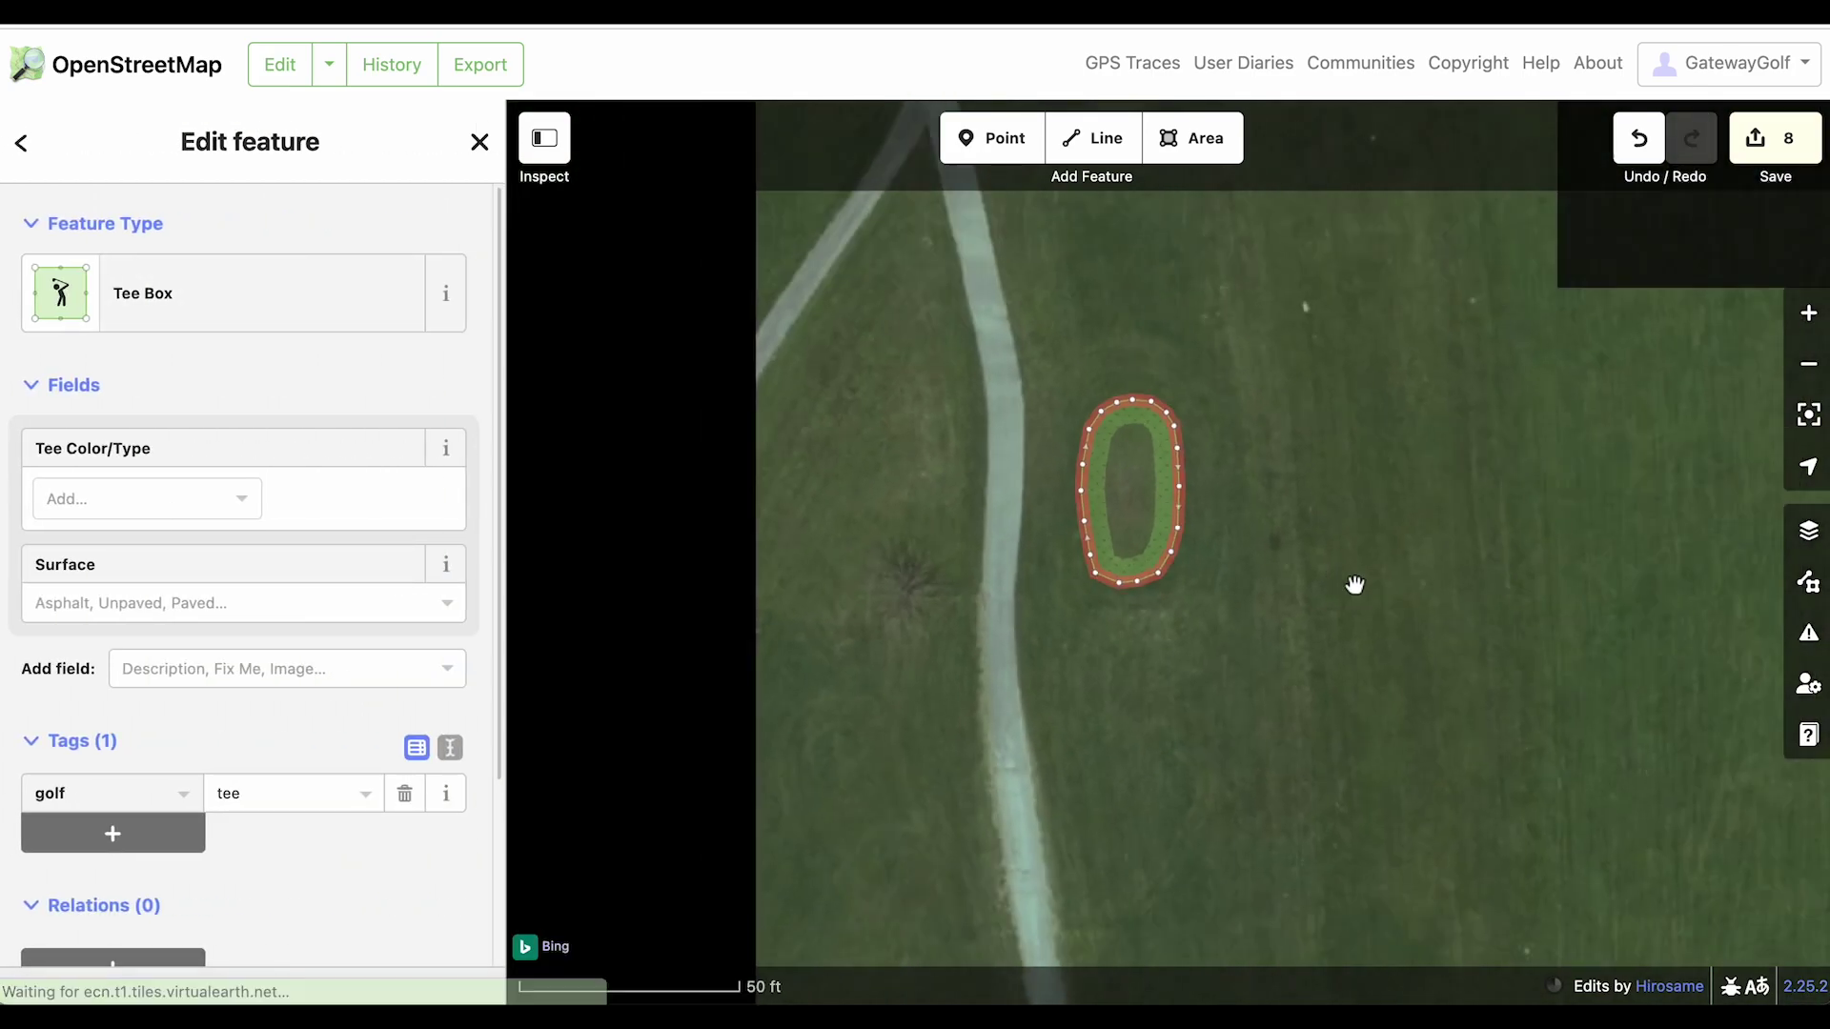
scroll(1303, 364, down, 2)
drag(1303, 363, 1169, 507)
scroll(1168, 506, up, 3)
key(3)
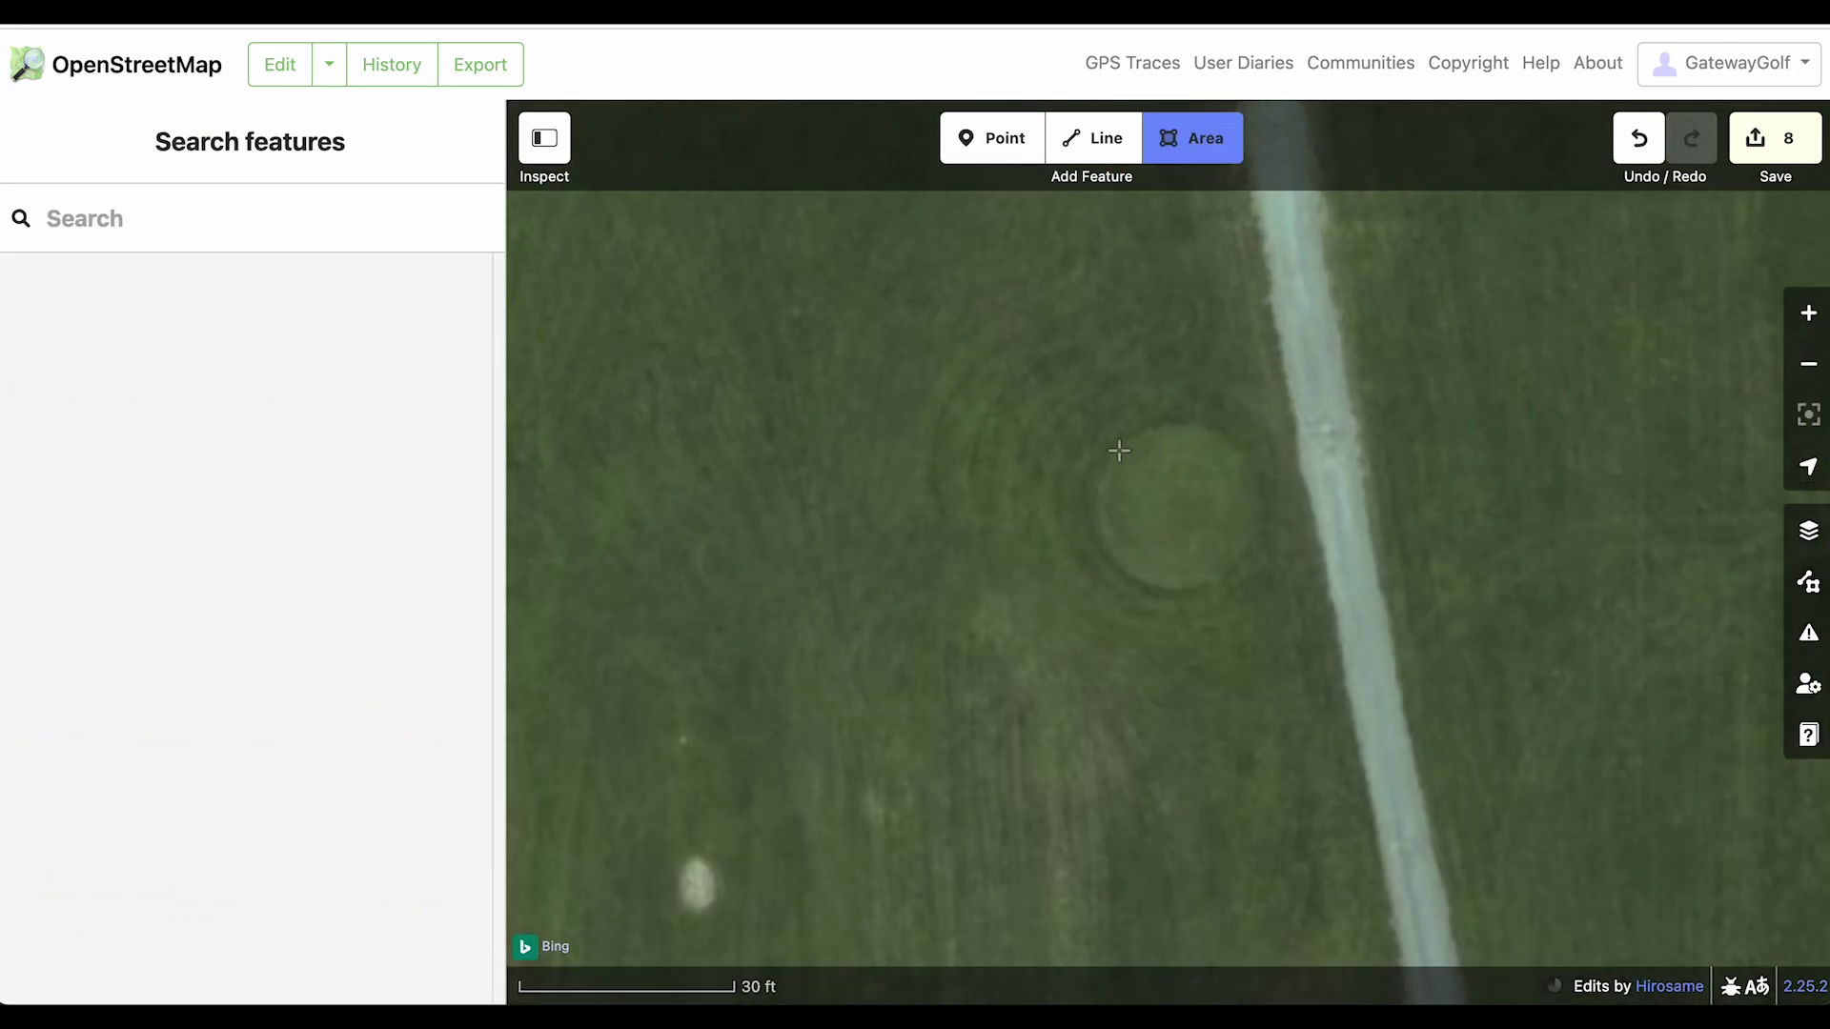
click(1127, 446)
click(1160, 426)
click(1204, 428)
click(1234, 439)
click(1254, 469)
click(1256, 503)
click(1252, 540)
Close the third tee outline around its south and west edges and set its feature type to Tee Box
click(1227, 576)
click(1188, 593)
click(1140, 585)
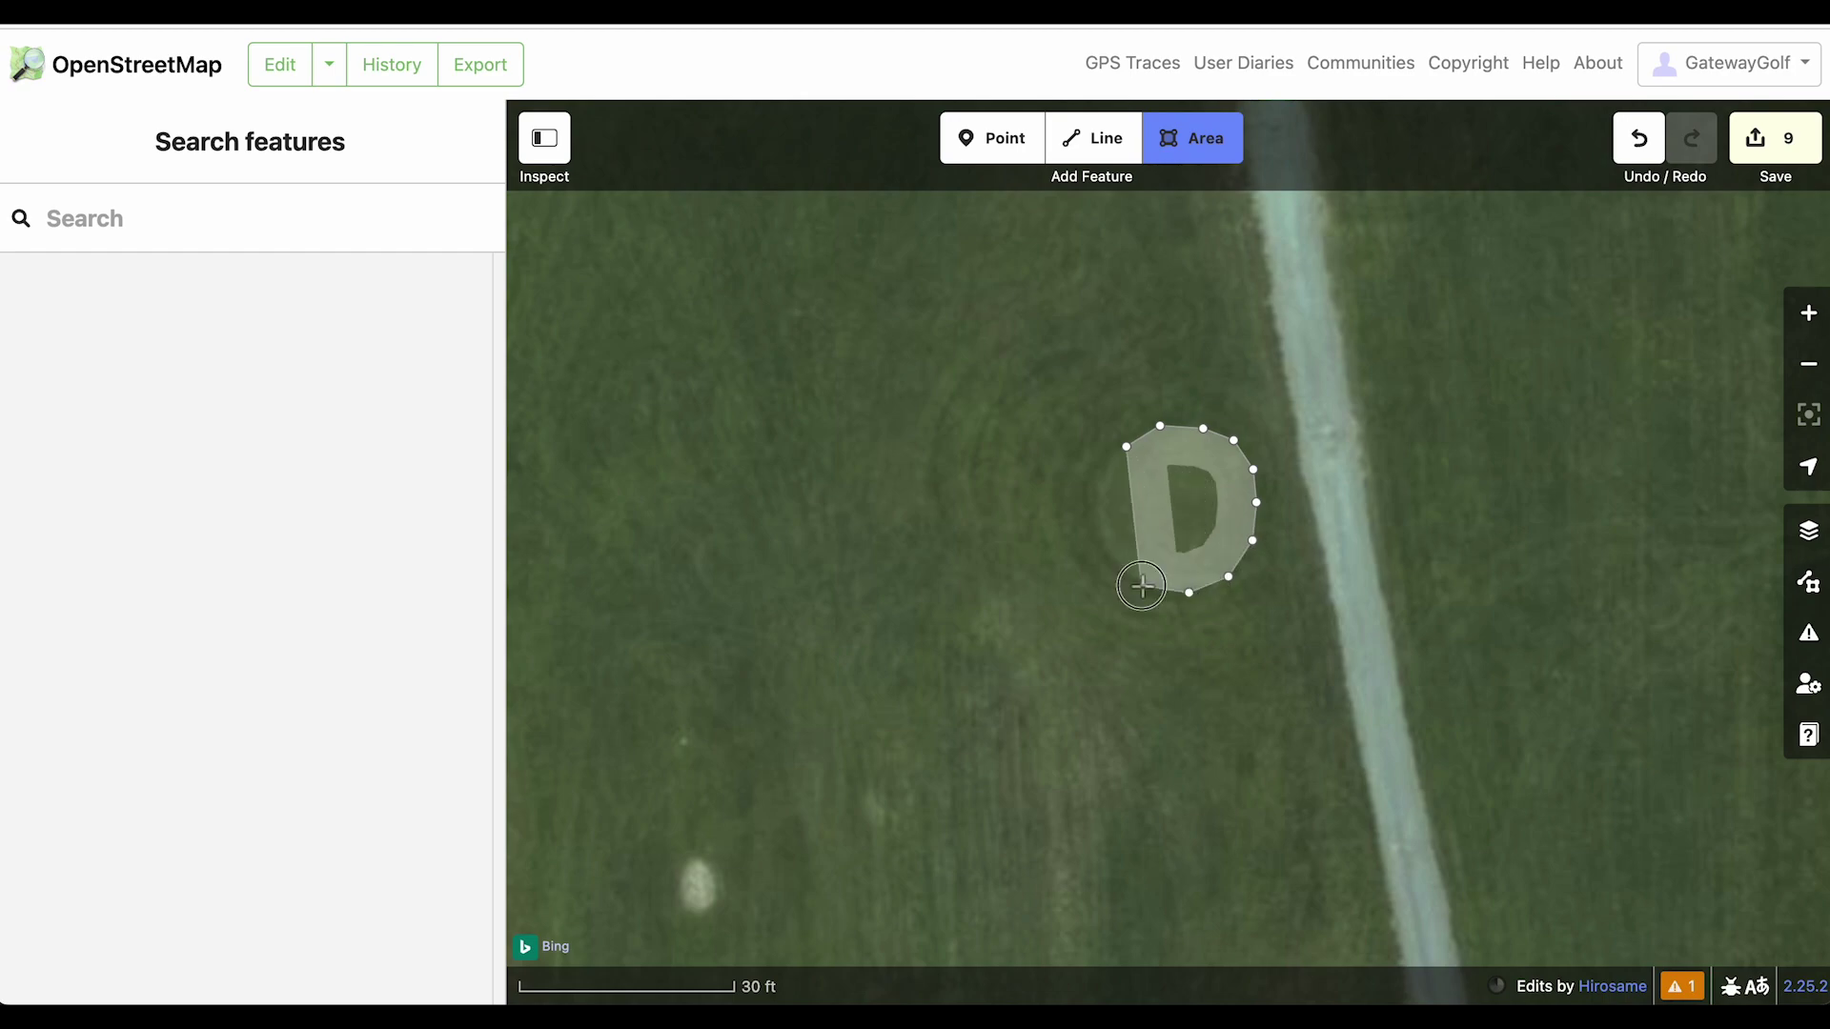
click(1111, 564)
click(1099, 536)
click(1093, 497)
click(1123, 448)
click(143, 315)
Start an area on the small, southernmost tee box beside the cart path, tracing its east edge
scroll(949, 540, down, 5)
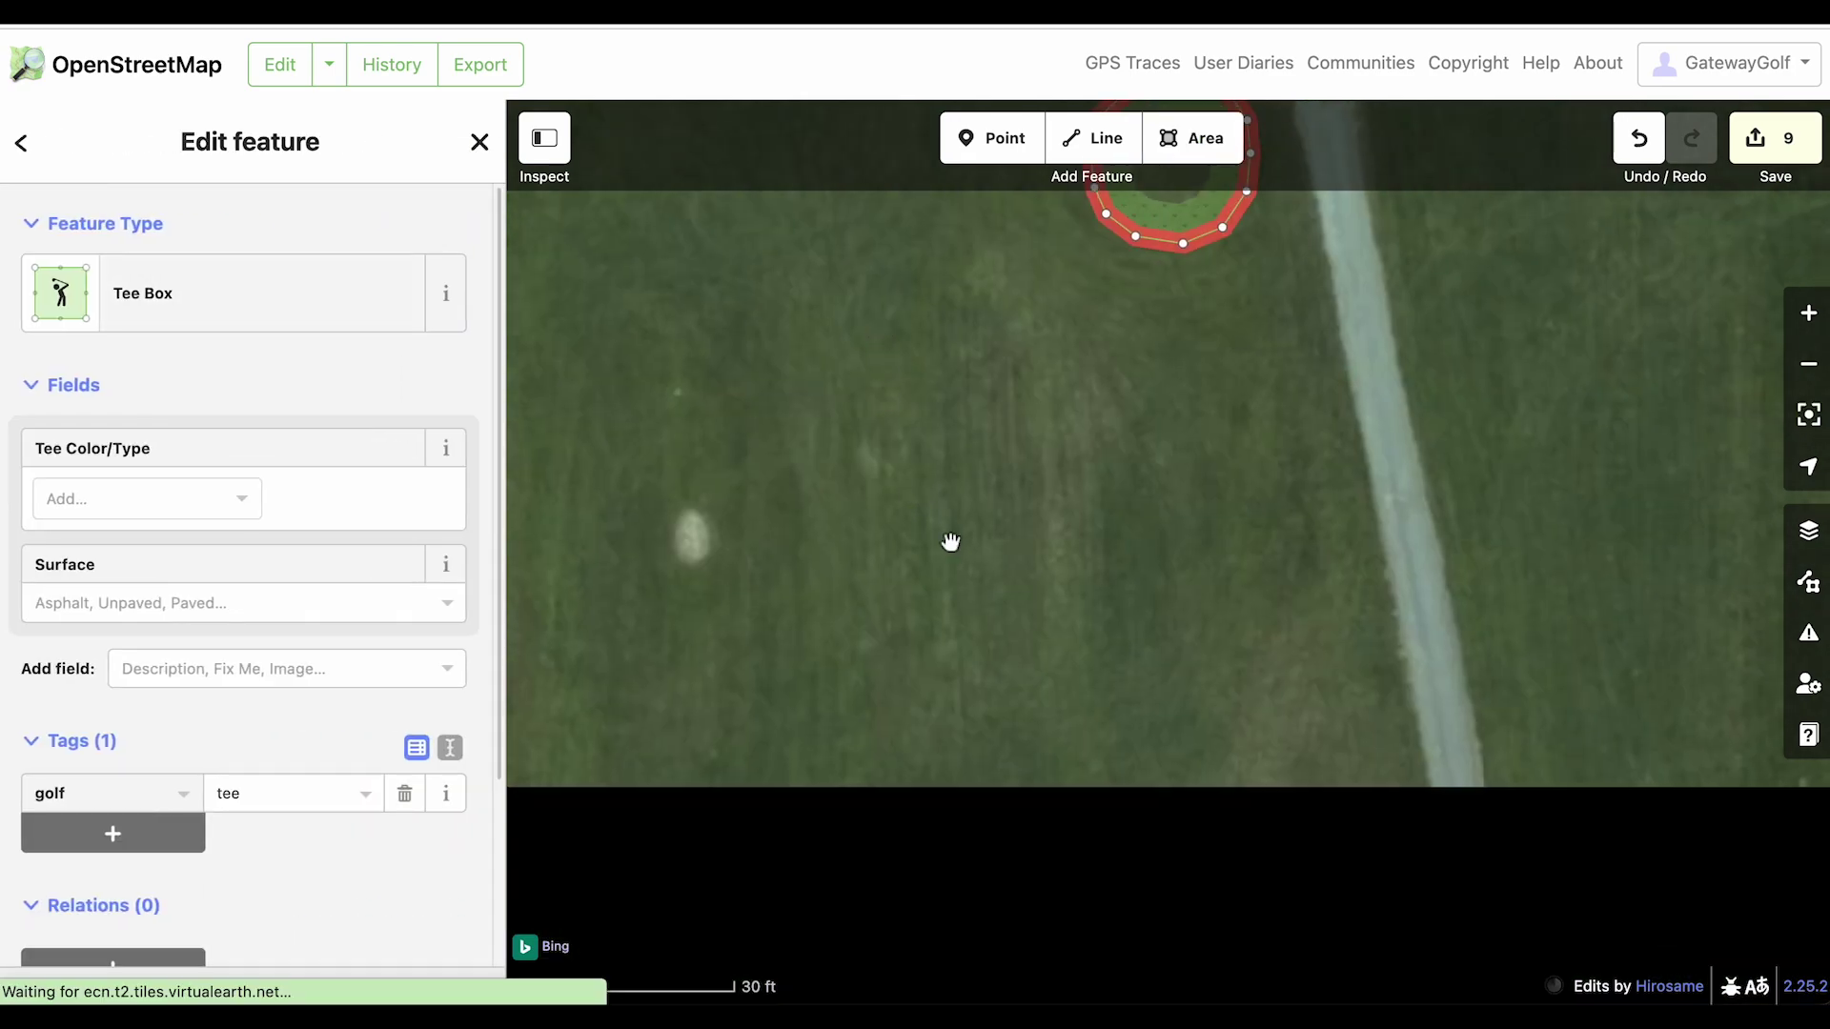
key(3)
click(1254, 489)
click(1284, 500)
click(1303, 523)
click(1297, 569)
click(1283, 601)
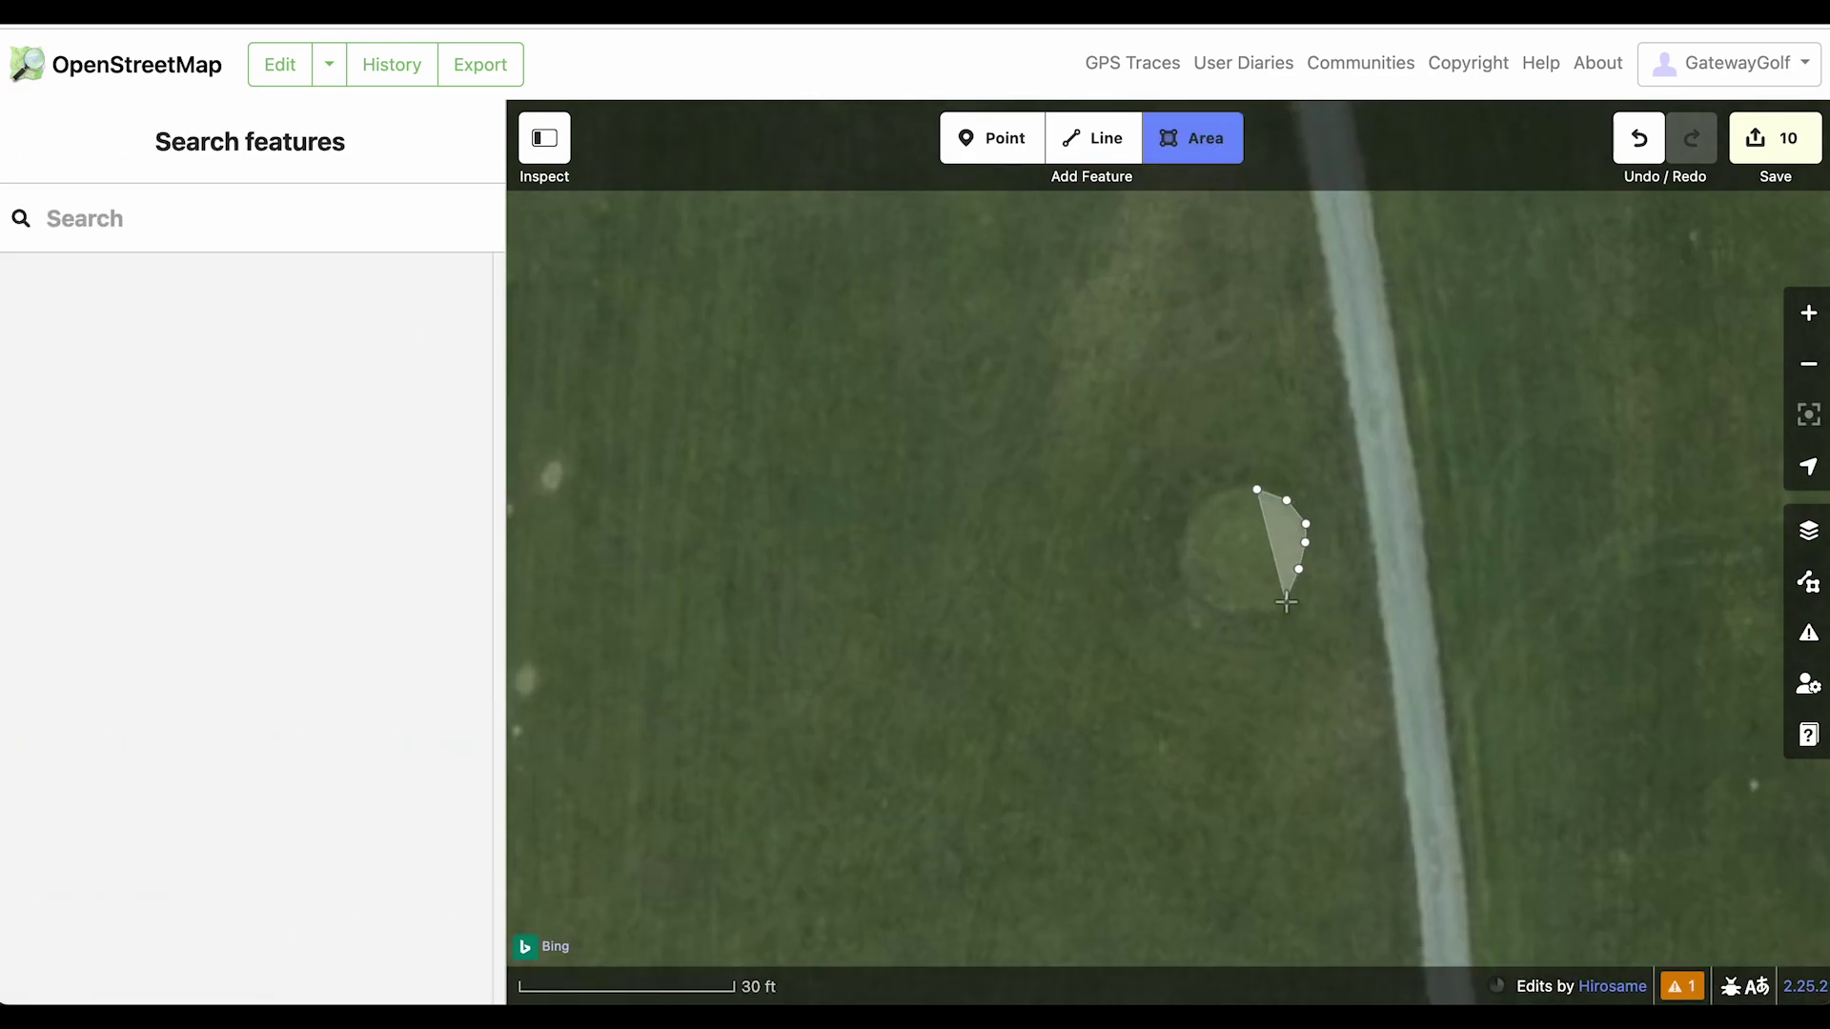
Close the southernmost tee outline around its south, west and north edges and set its feature type to Tee Box
click(1259, 616)
click(1221, 613)
click(1180, 580)
click(1183, 533)
click(1254, 489)
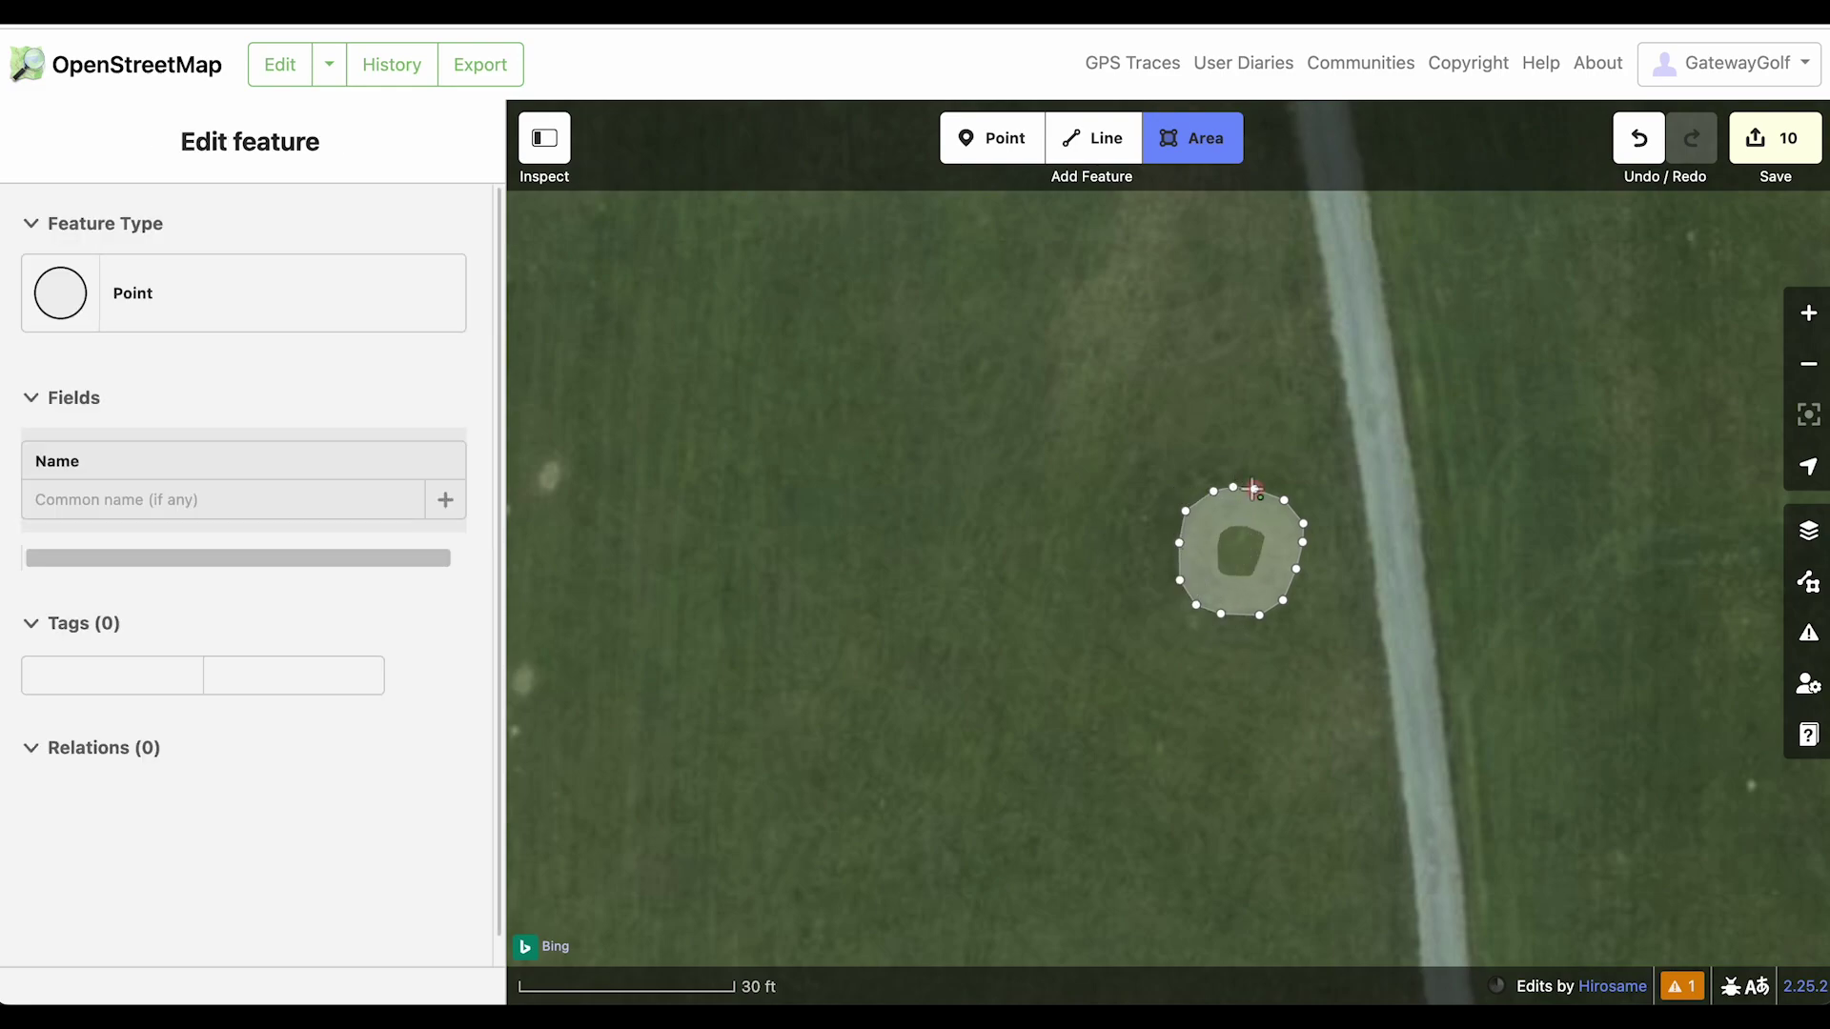
click(823, 414)
key(minus)
key(minus)
key(minus)
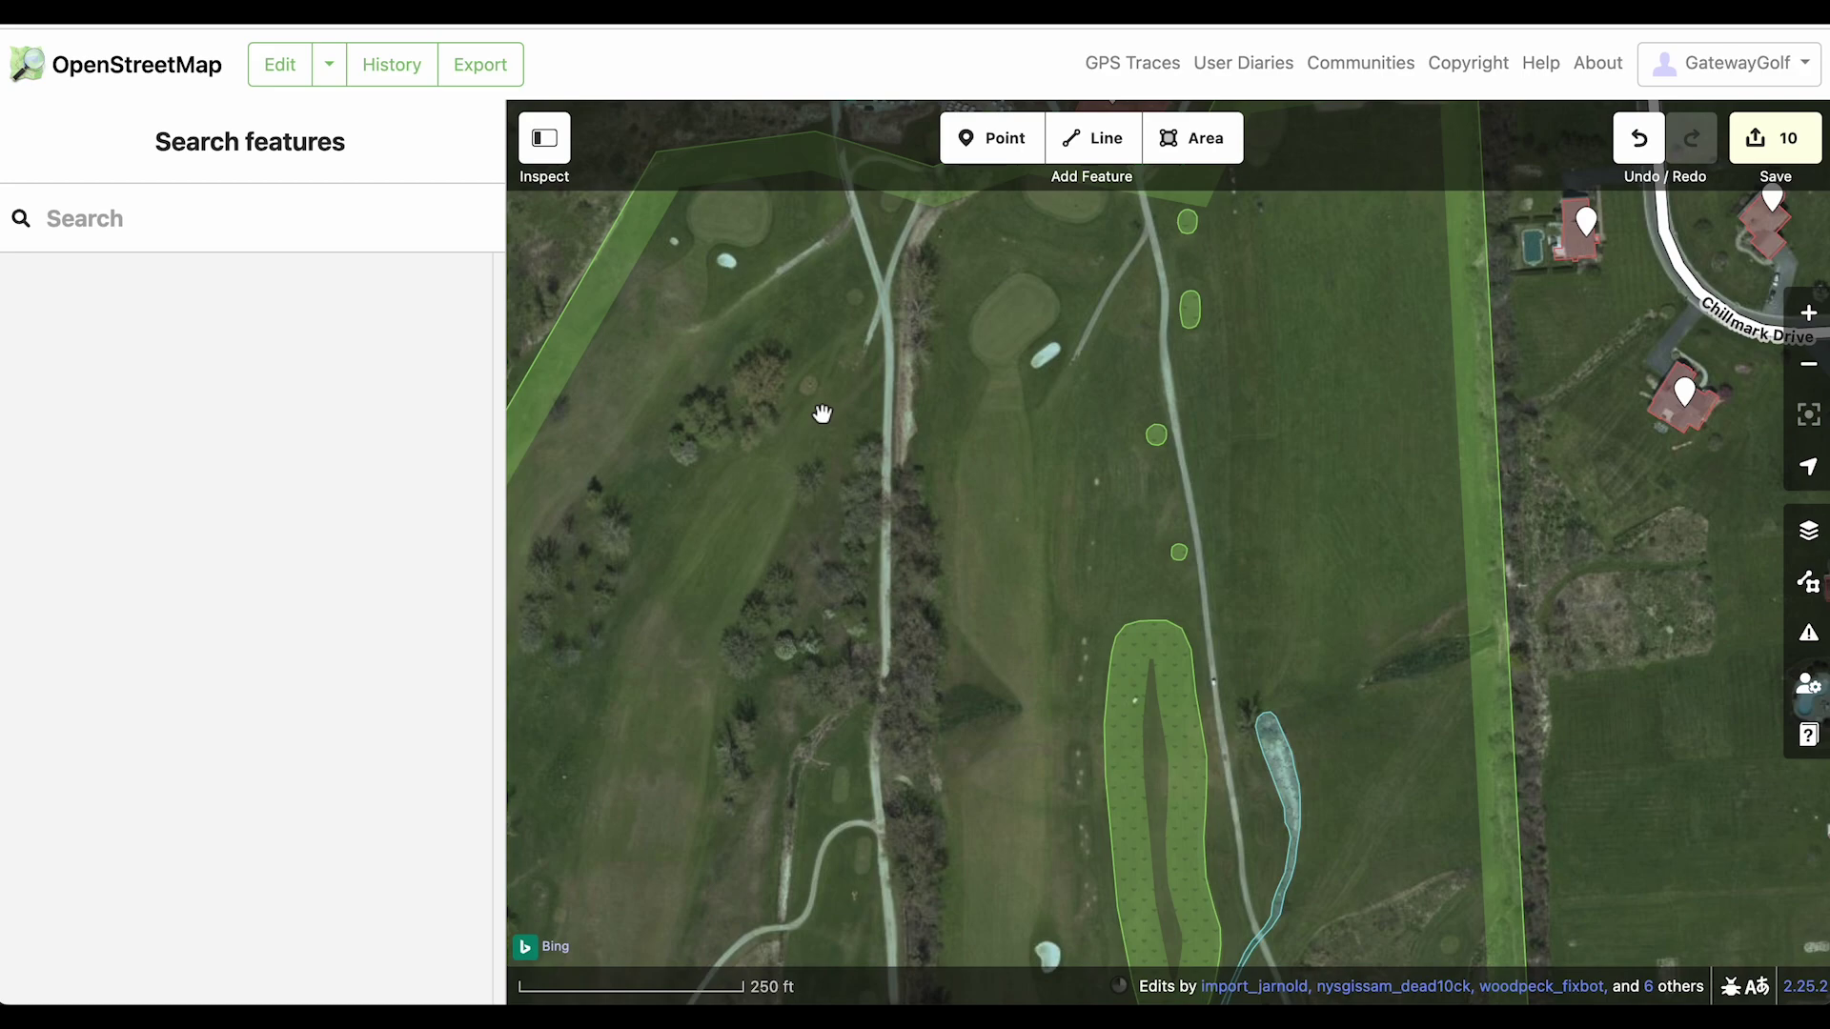
Switch to the Sunset Ridge Golf Club website and check the hole table on the scorecard
drag(1315, 392, 1261, 477)
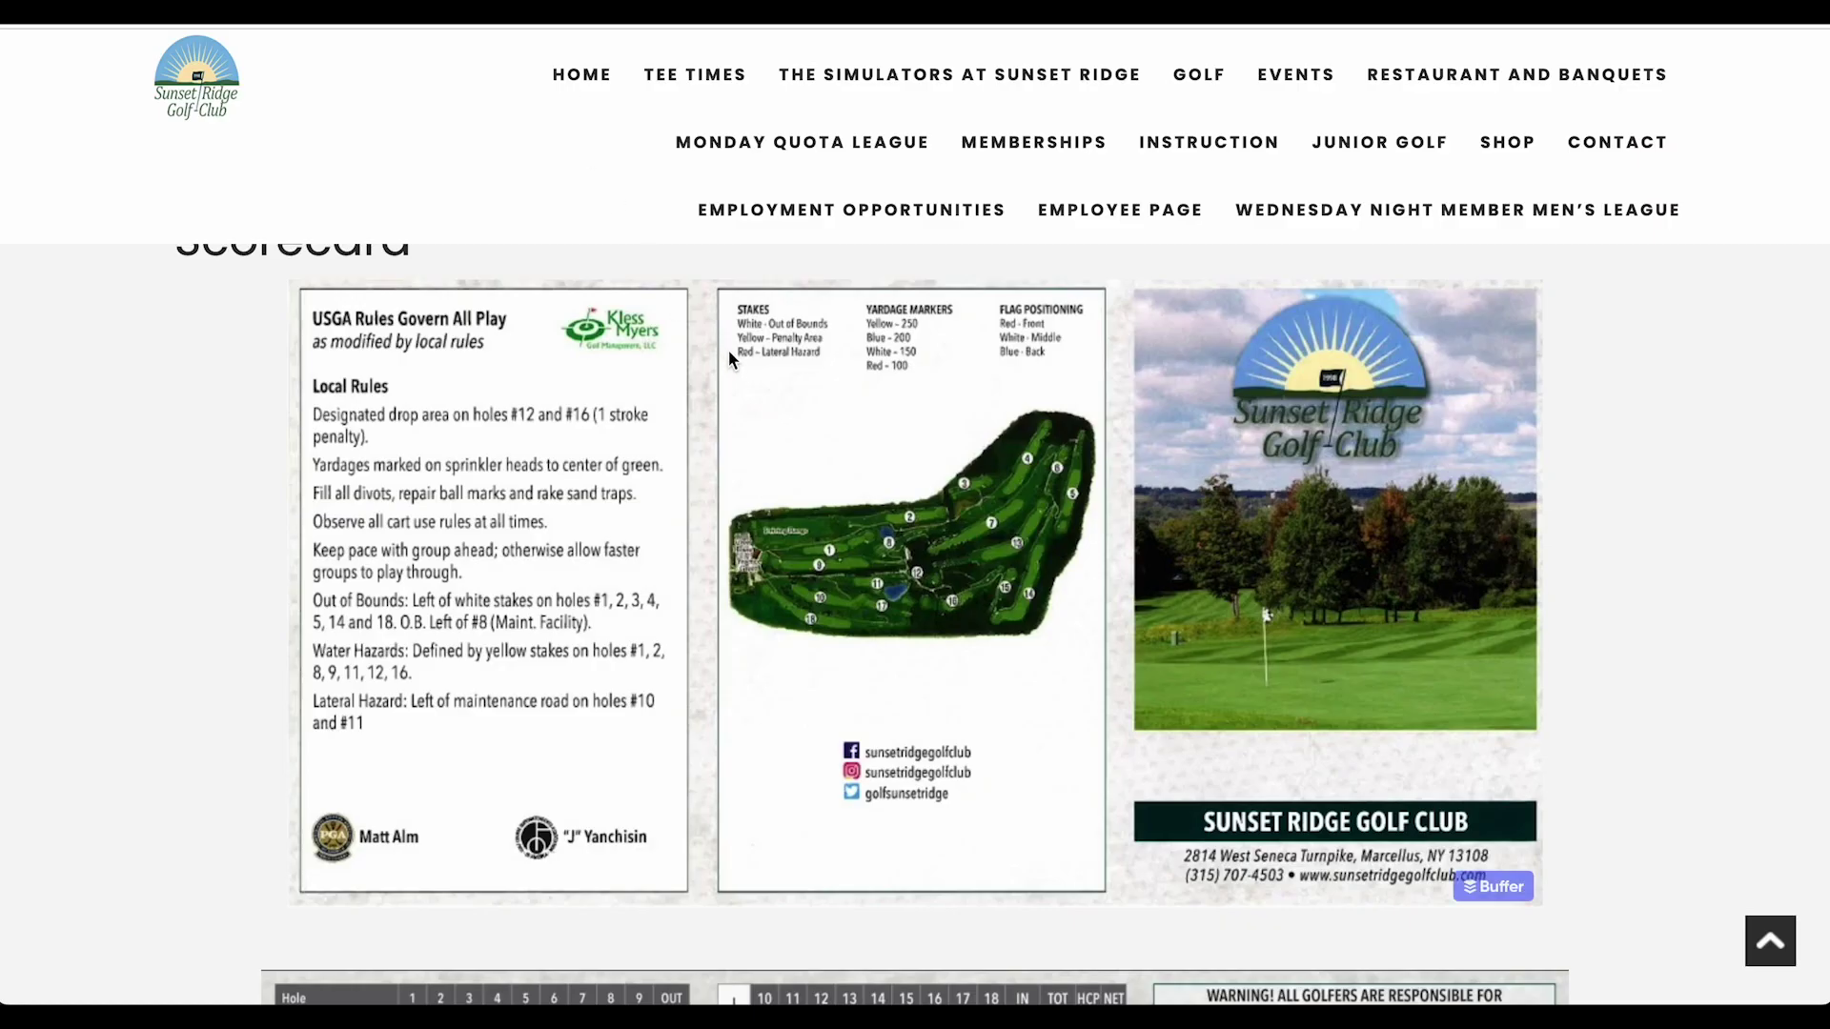
scroll(758, 460, down, 5)
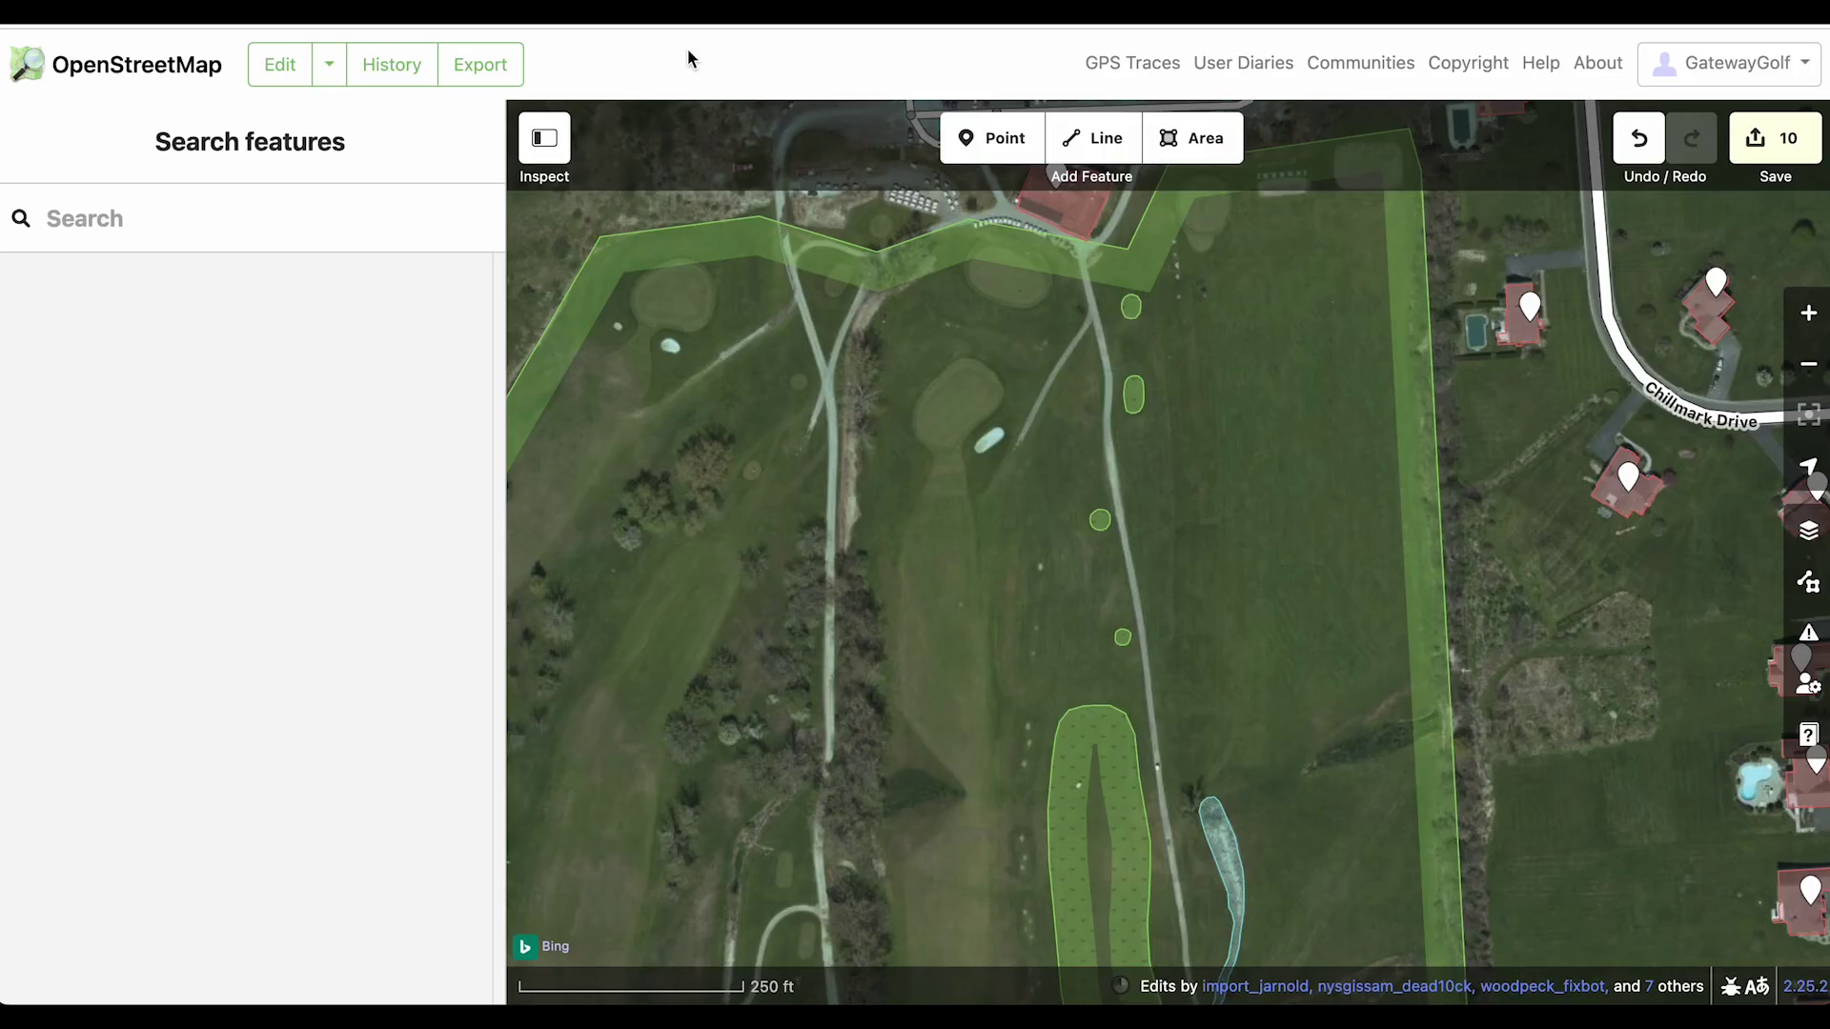
Return to the map editor and start a line at the centre of hole 1's northernmost tee box
key(2)
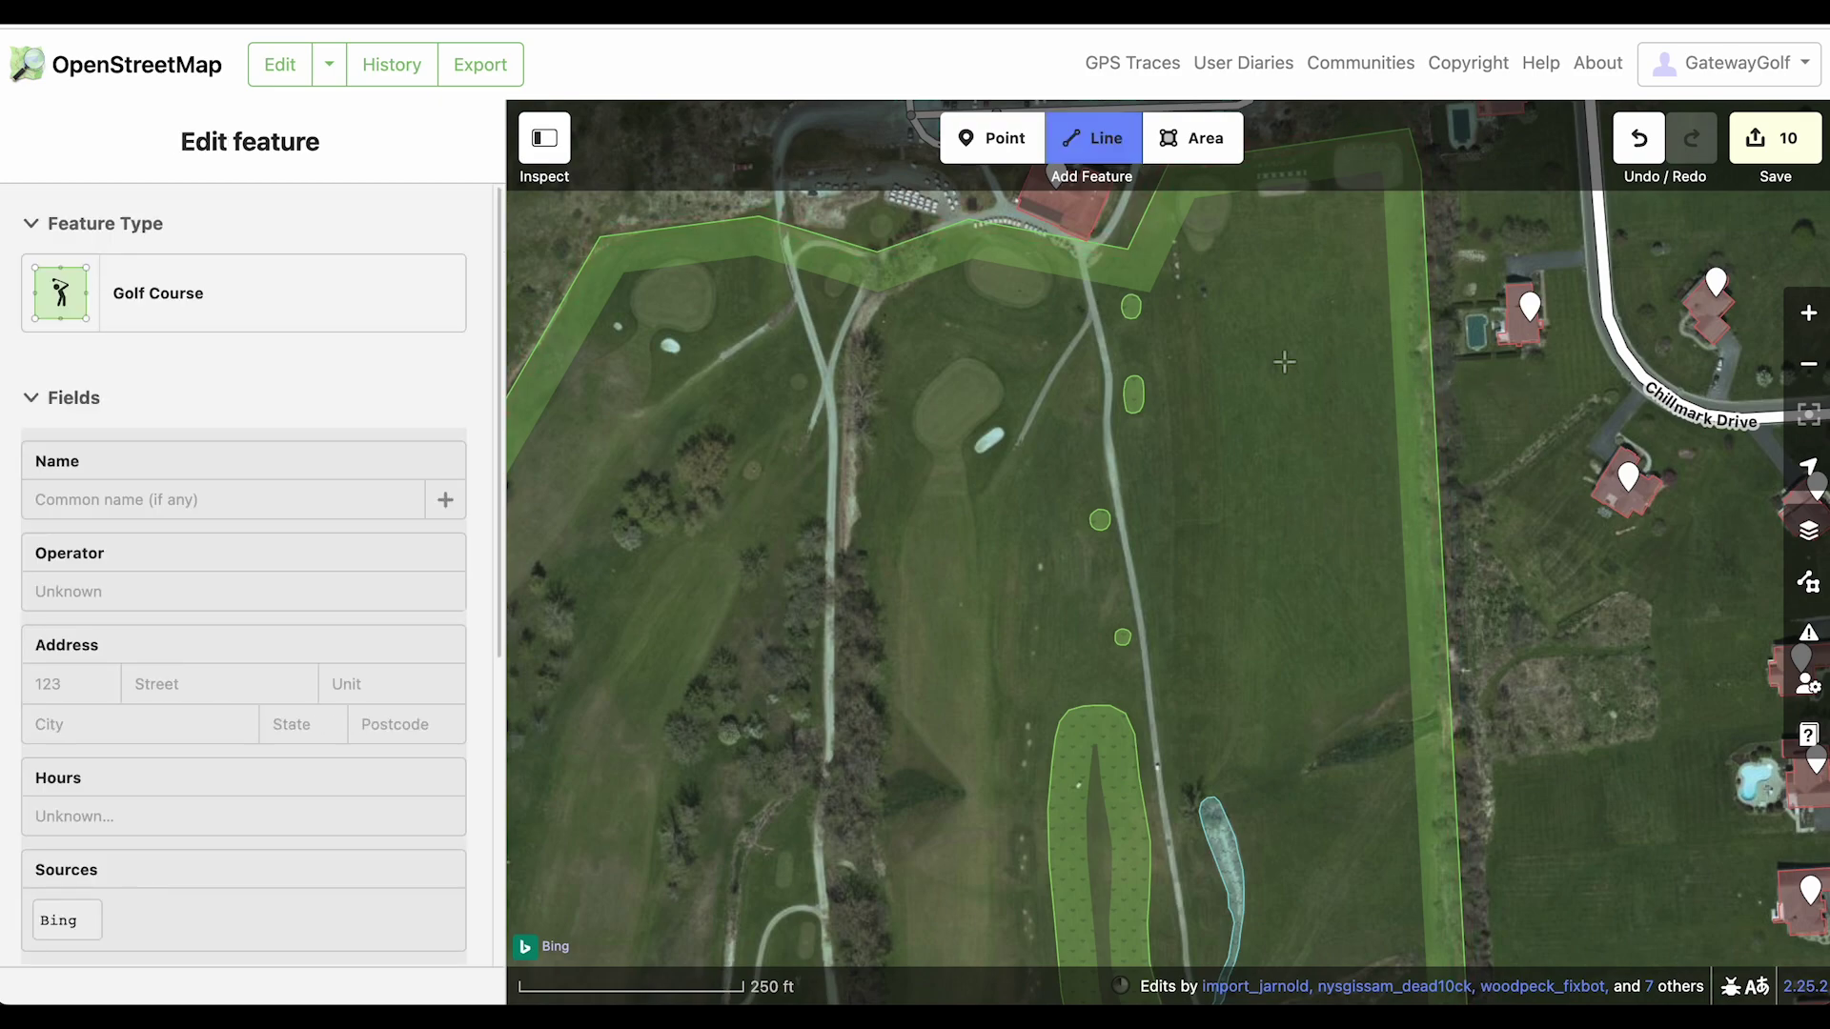
scroll(1174, 322, up, 5)
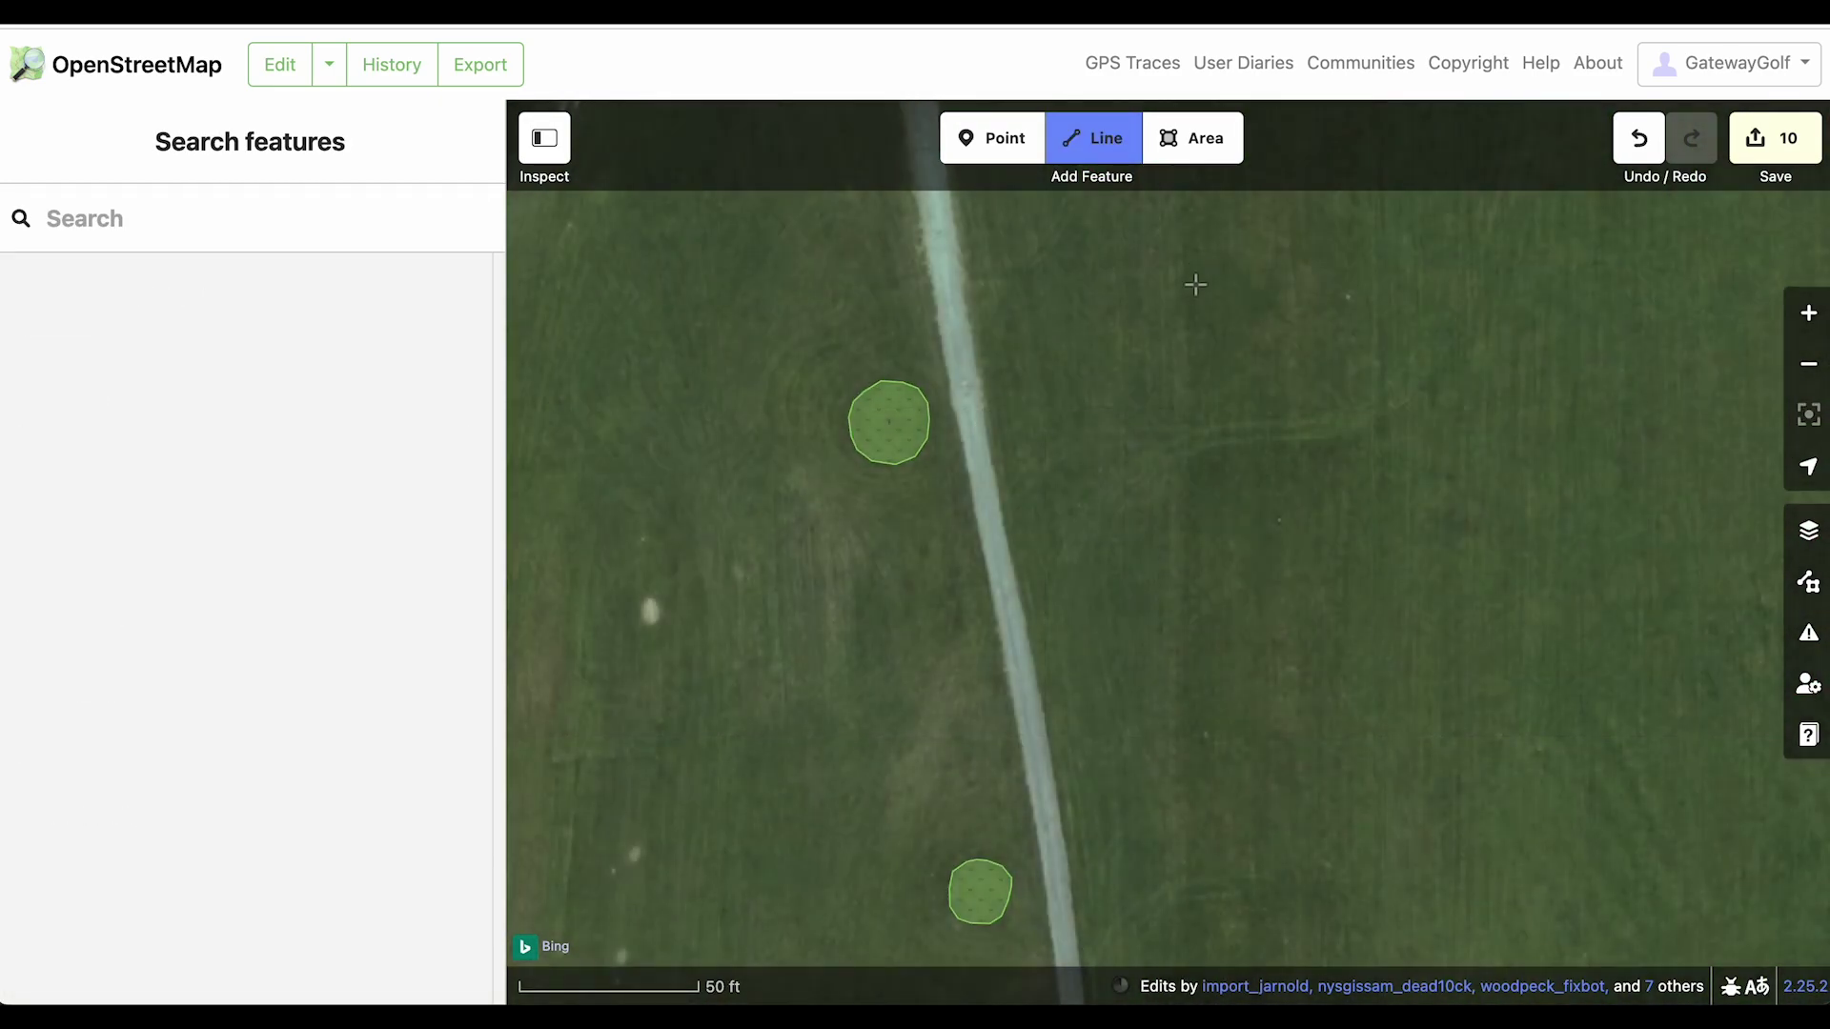
drag(1192, 282, 1195, 701)
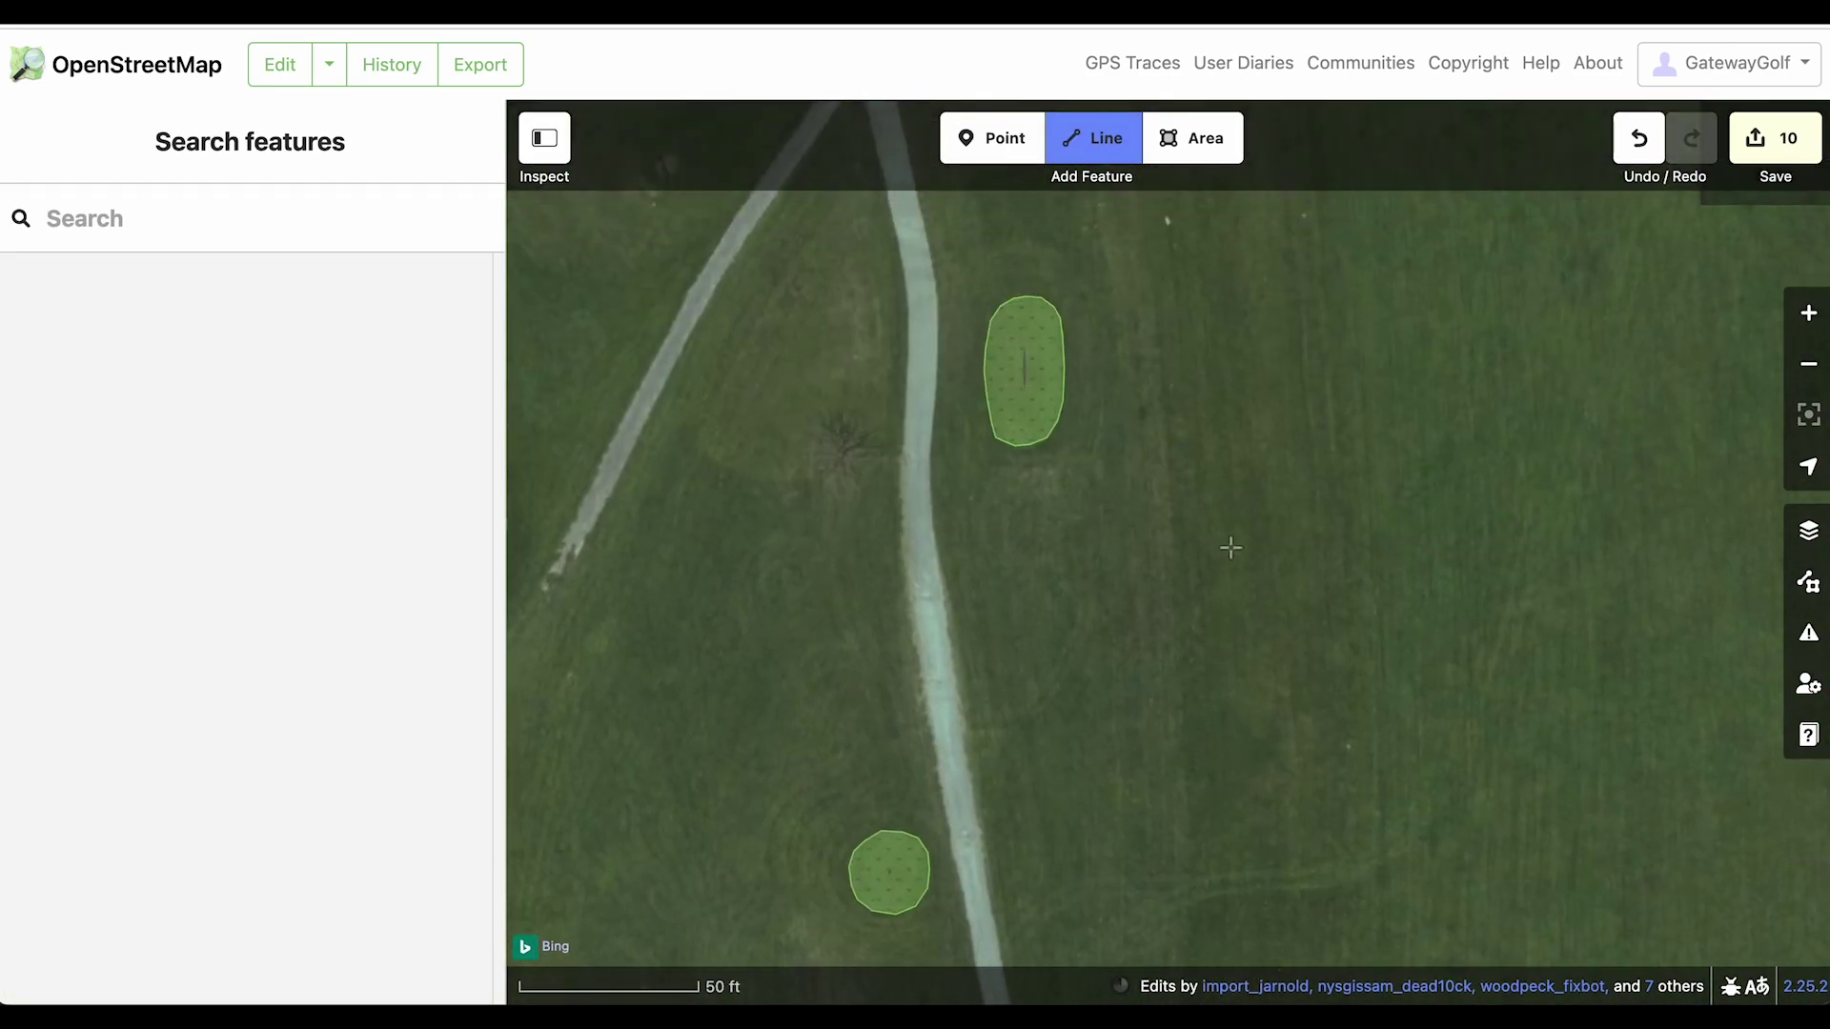
drag(1230, 543, 1229, 653)
key(Escape)
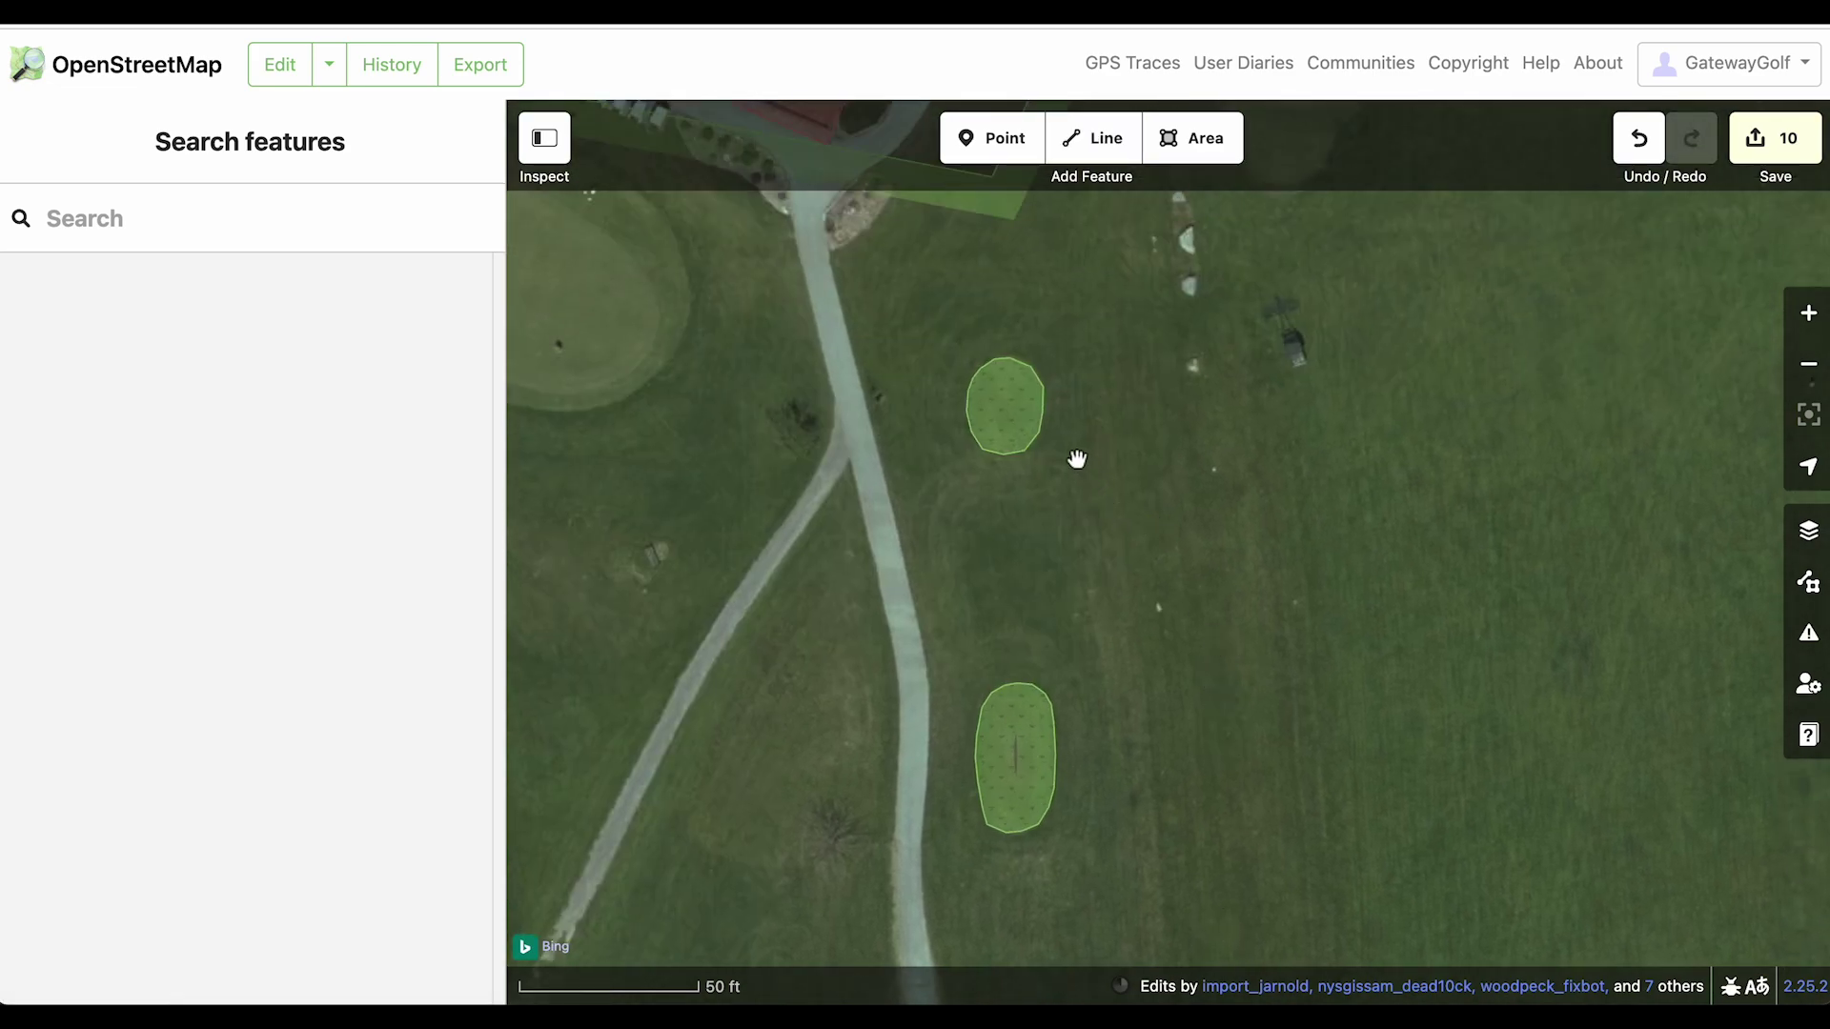
click(1011, 411)
key(2)
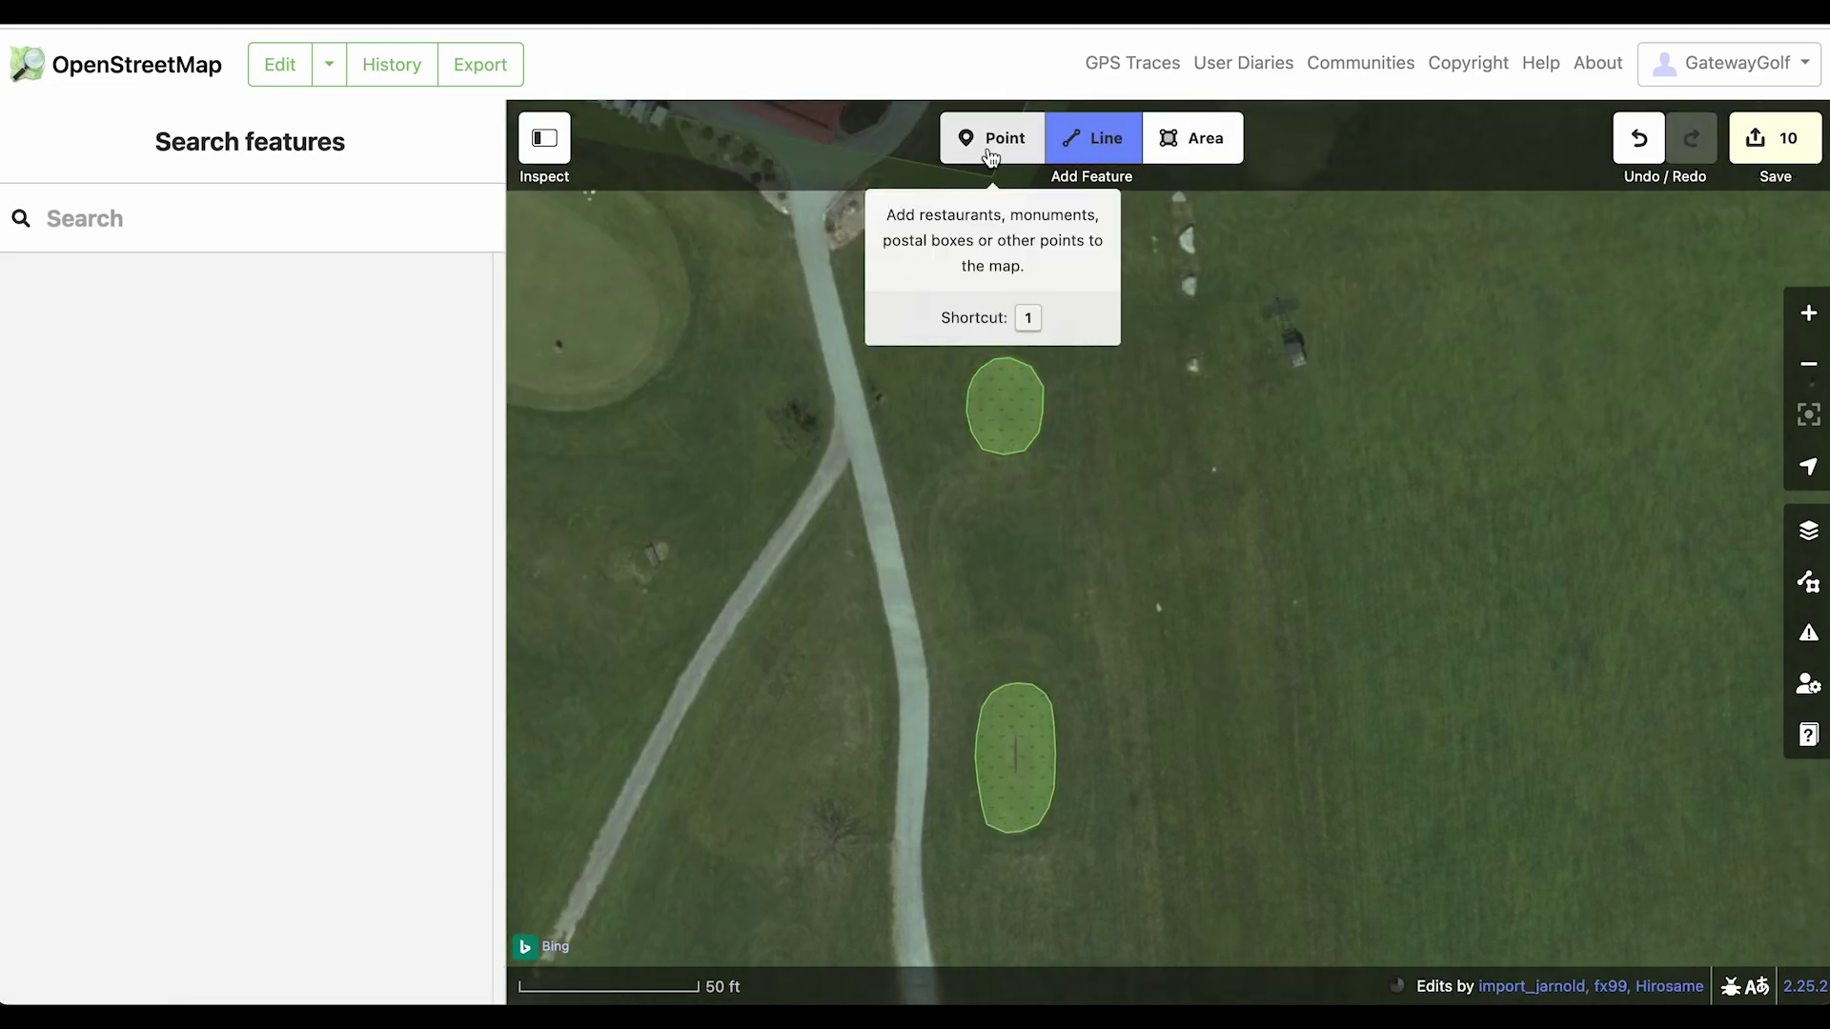
click(1003, 404)
scroll(1096, 467, down, 5)
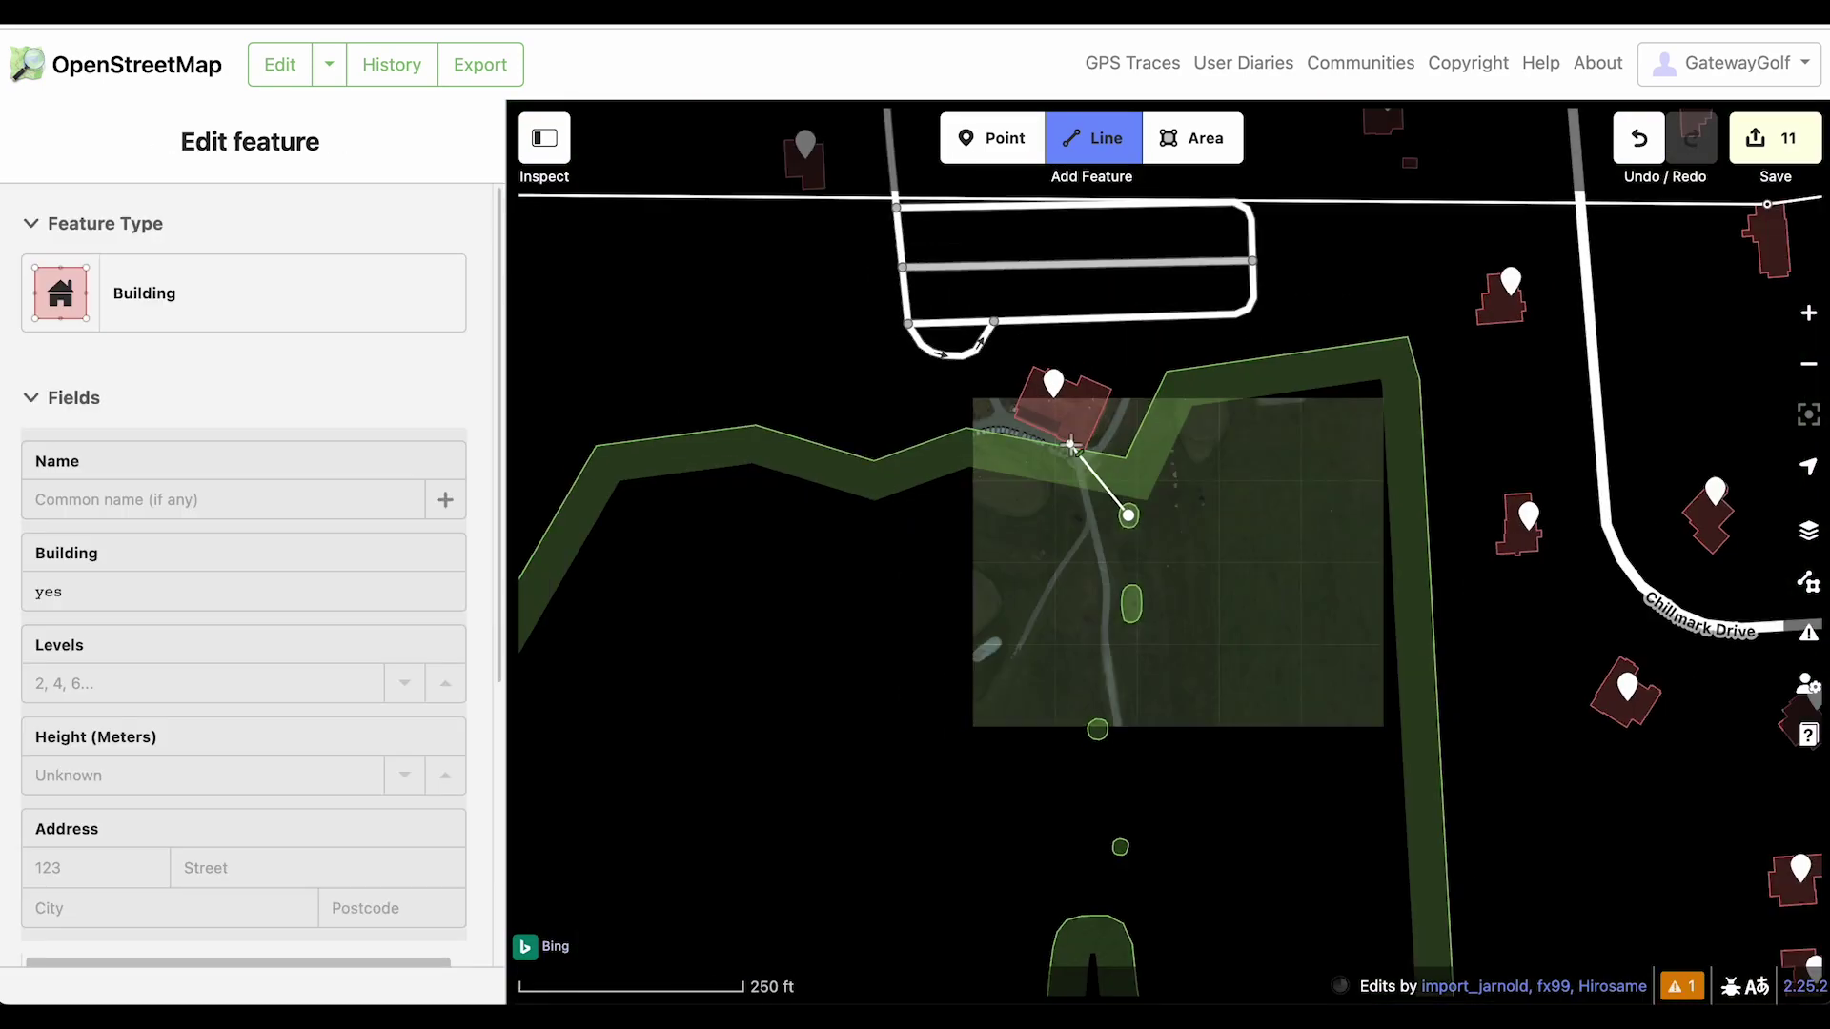
Continue the hole line south to the bend in the middle of the fairway and finish it at the green's centre
scroll(1197, 530, down, 6)
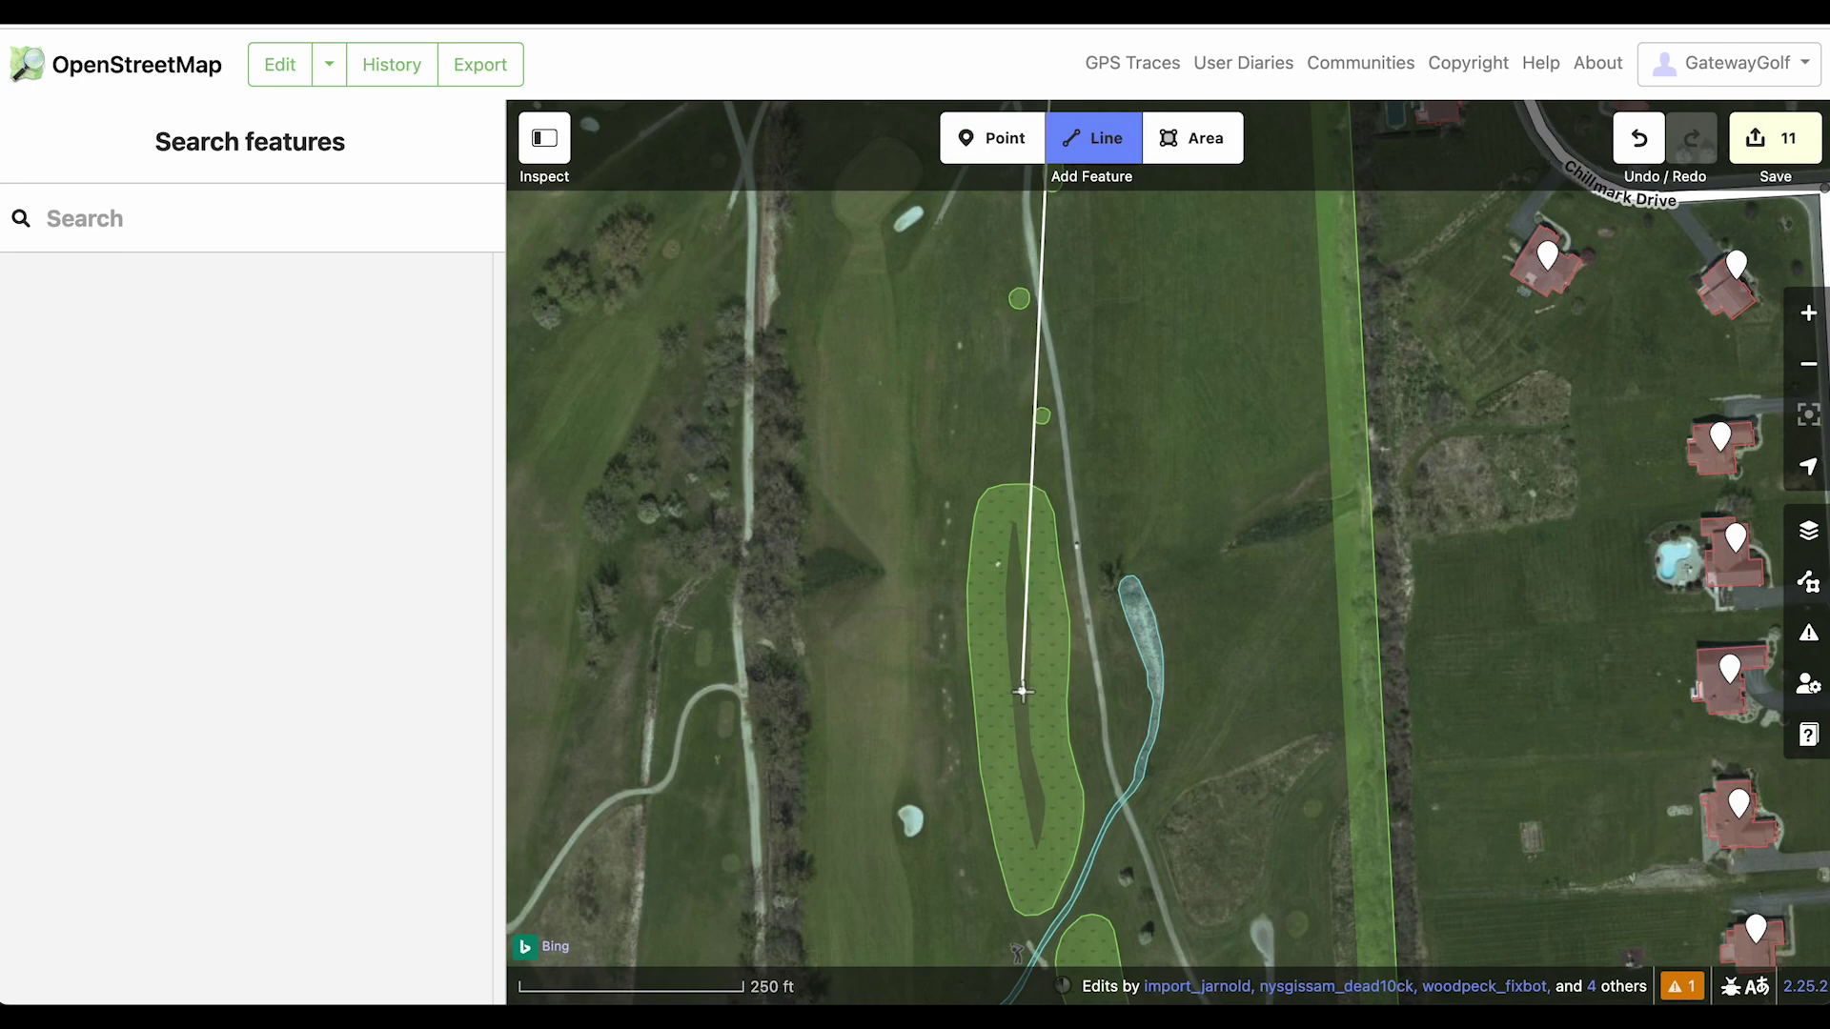
click(1021, 692)
drag(1041, 777, 991, 577)
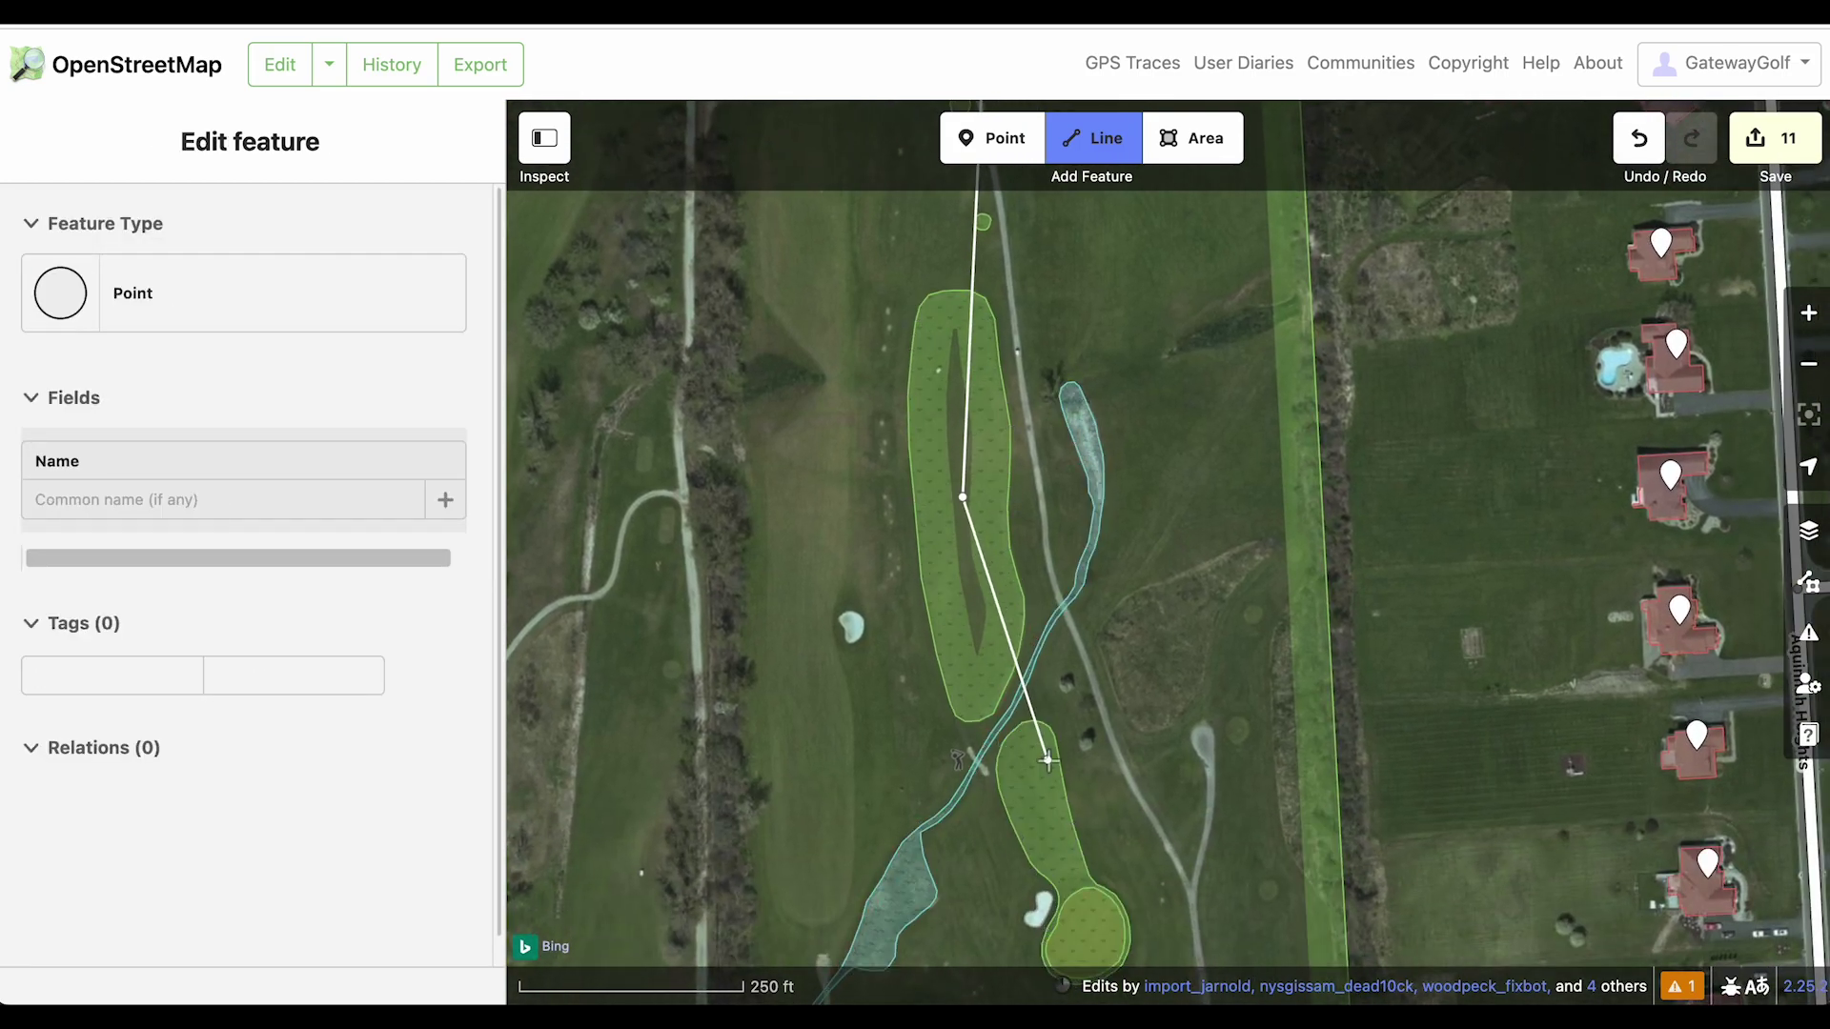
click(1093, 931)
click(1092, 927)
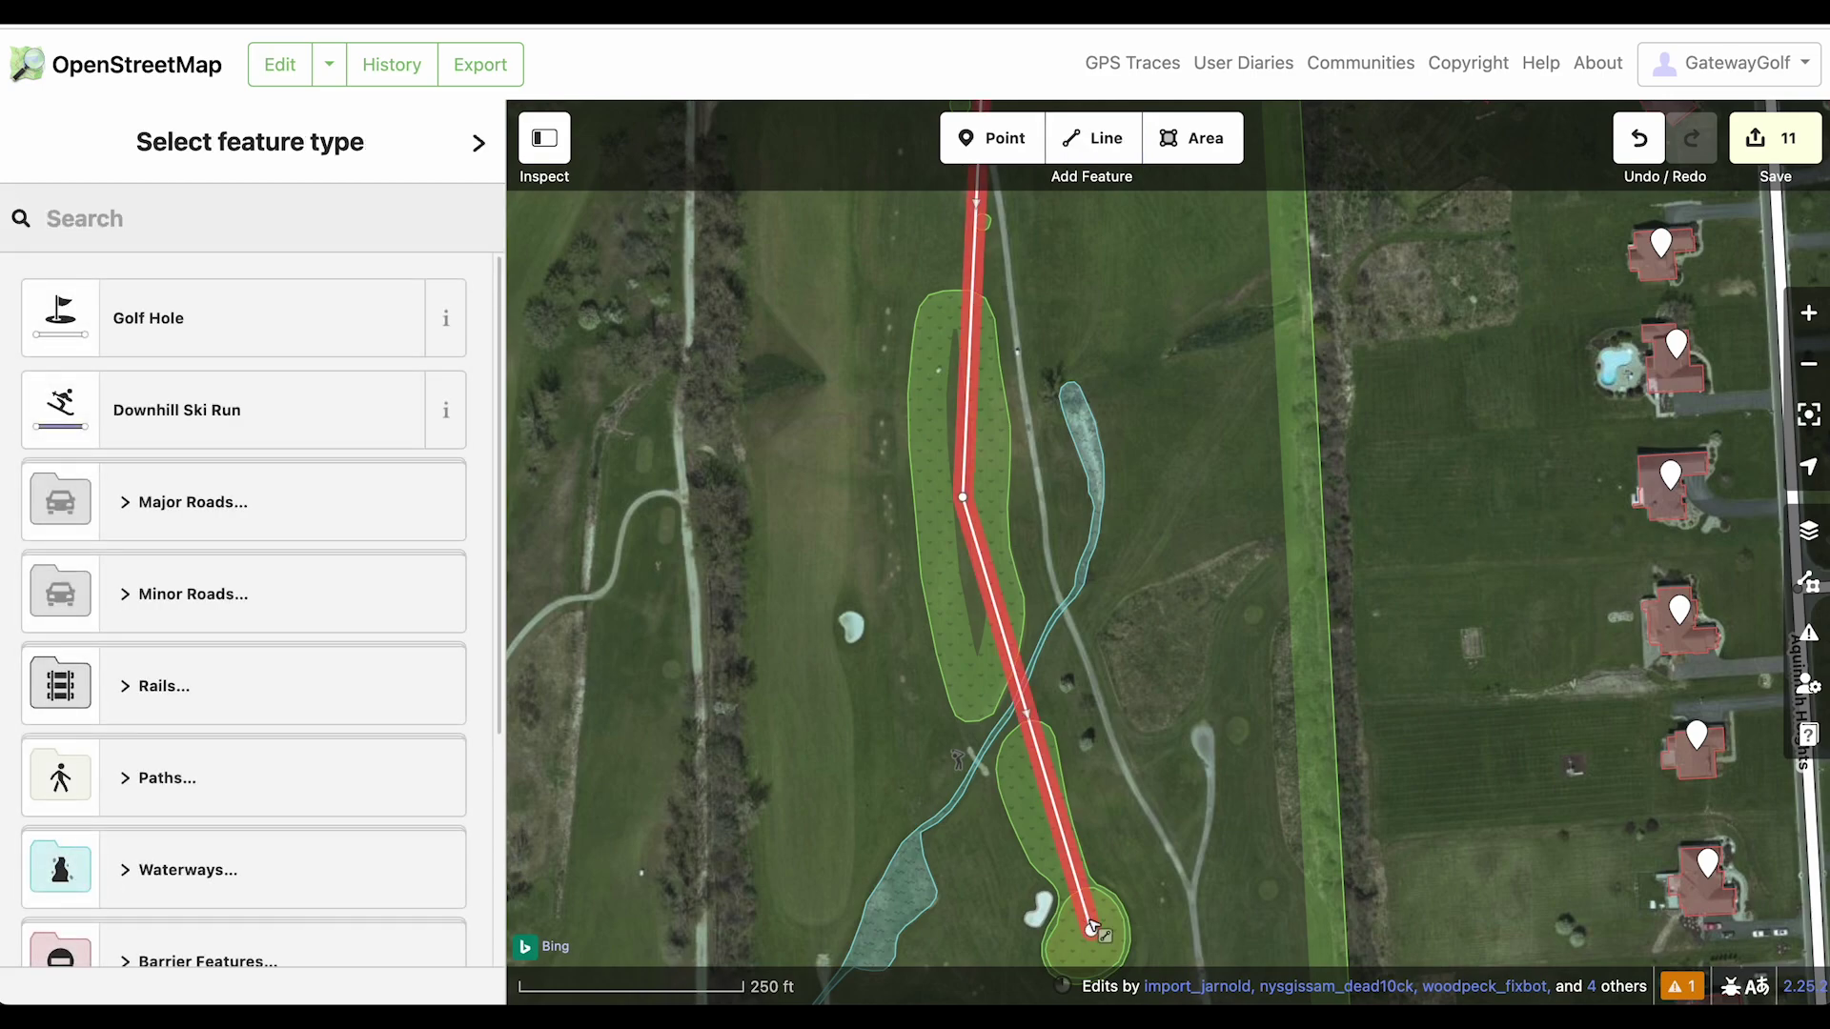
Search the feature types for "golf ho" and set the new line's feature type to Golf Hole
drag(1147, 469, 1160, 585)
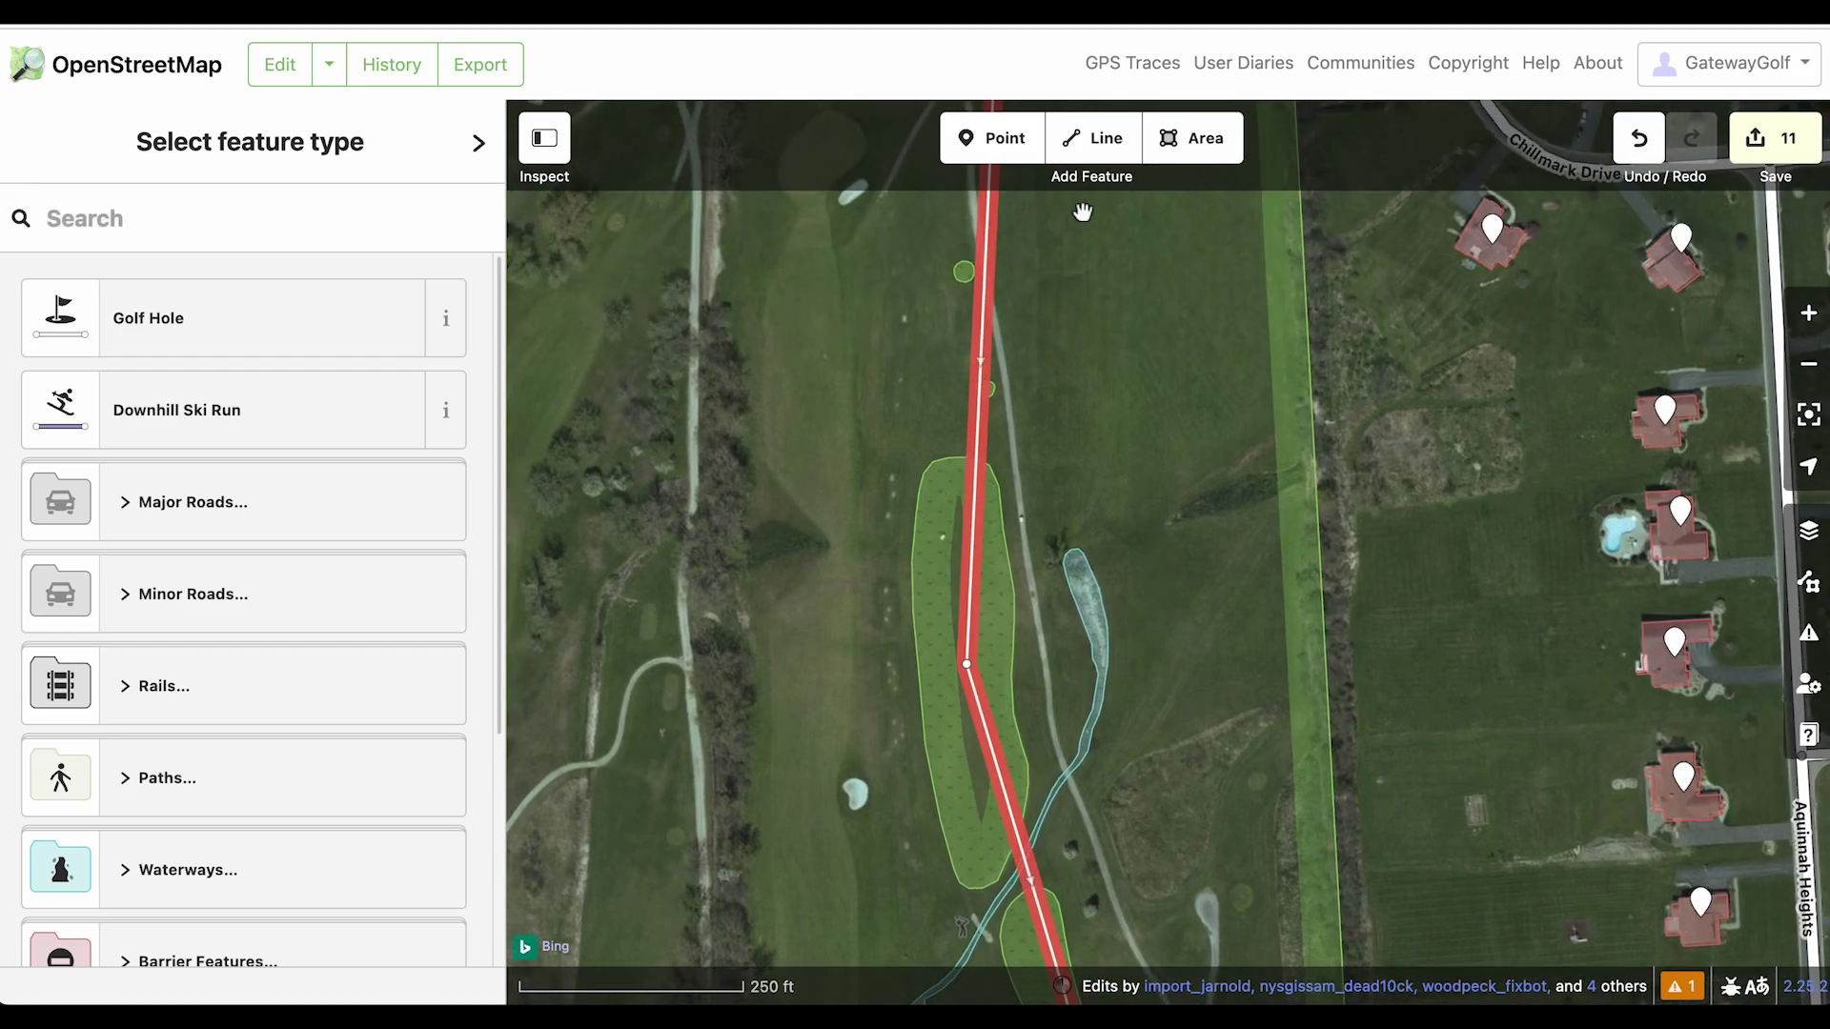
scroll(1053, 171, down, 5)
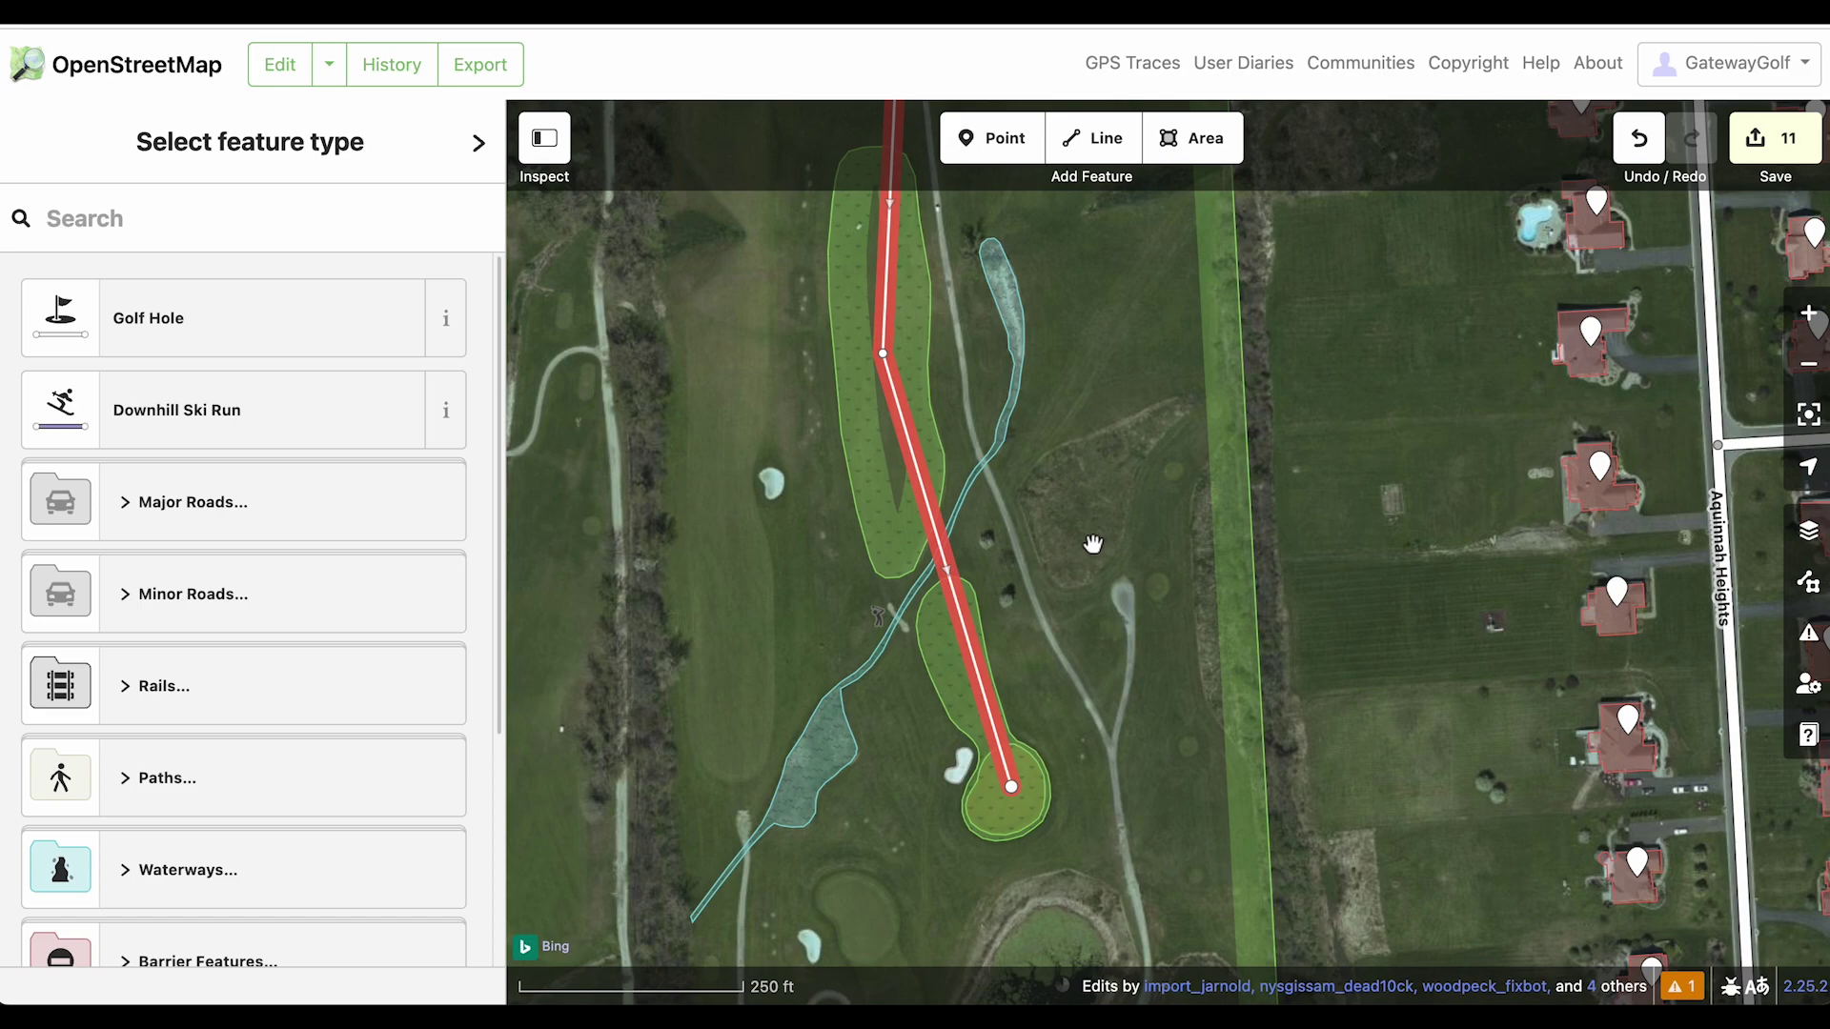
drag(1088, 529, 1083, 459)
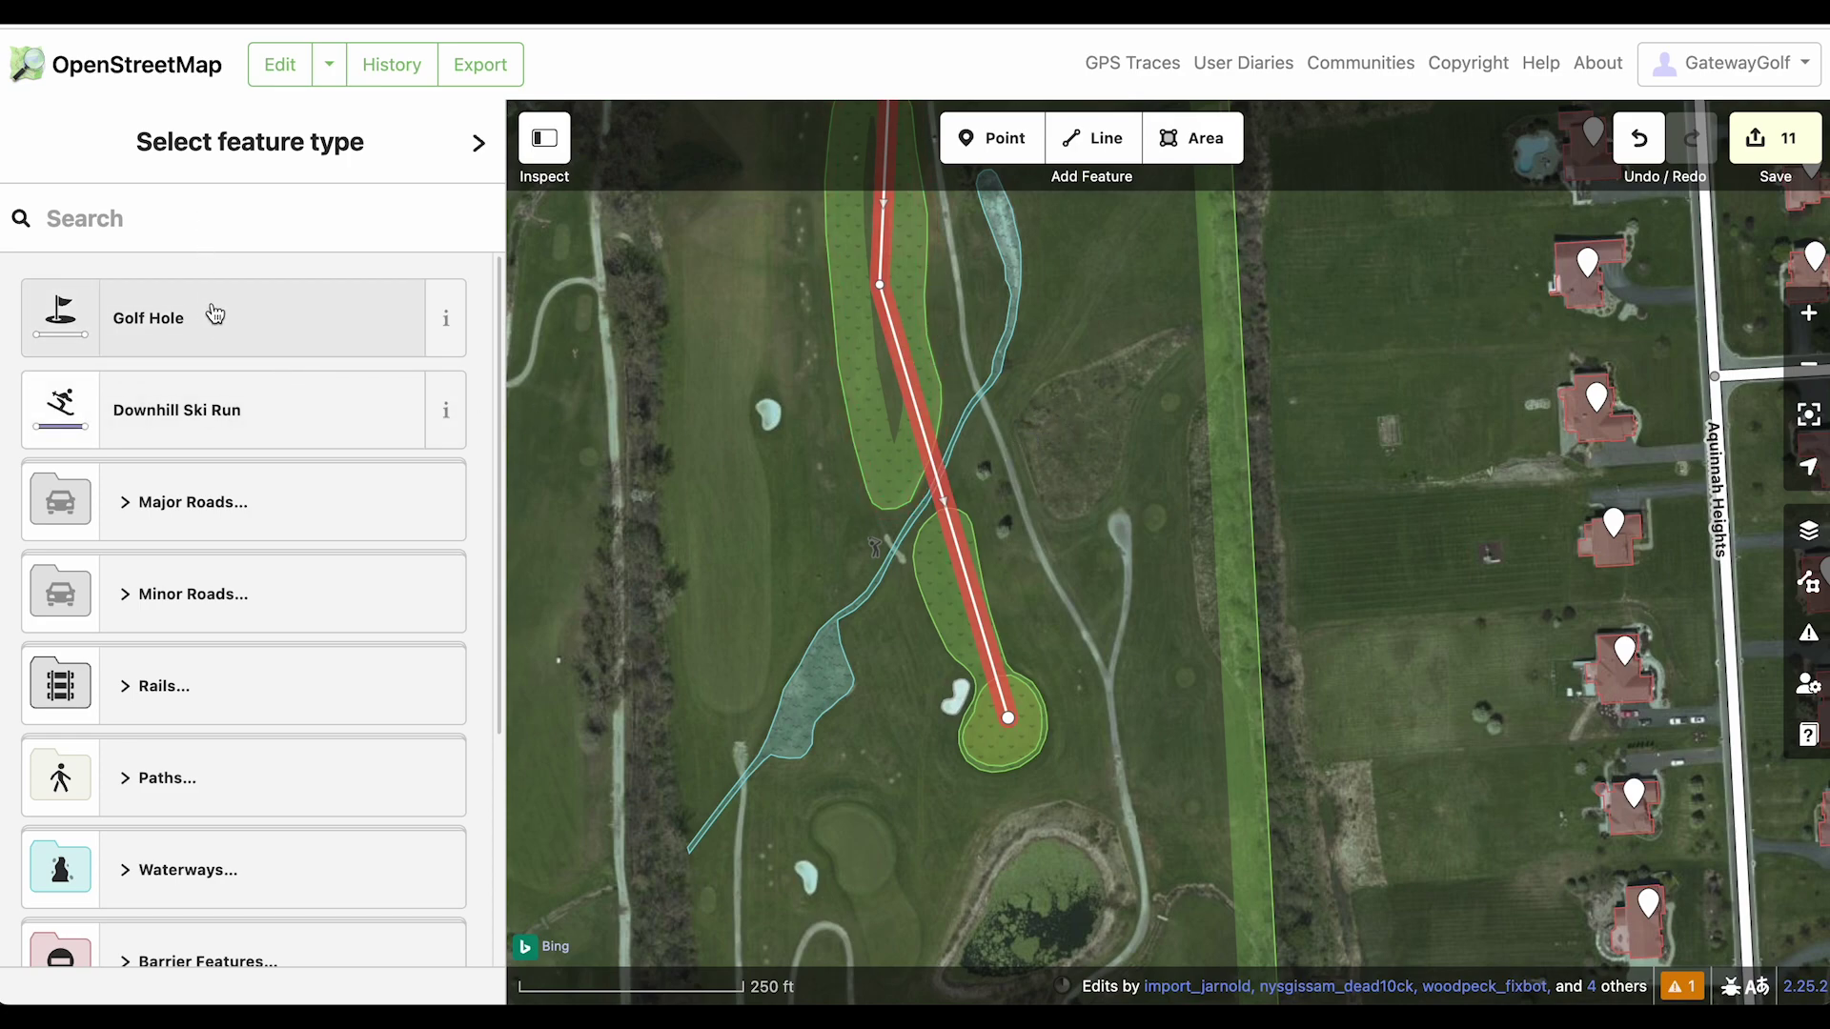
click(254, 208)
text(golf ho)
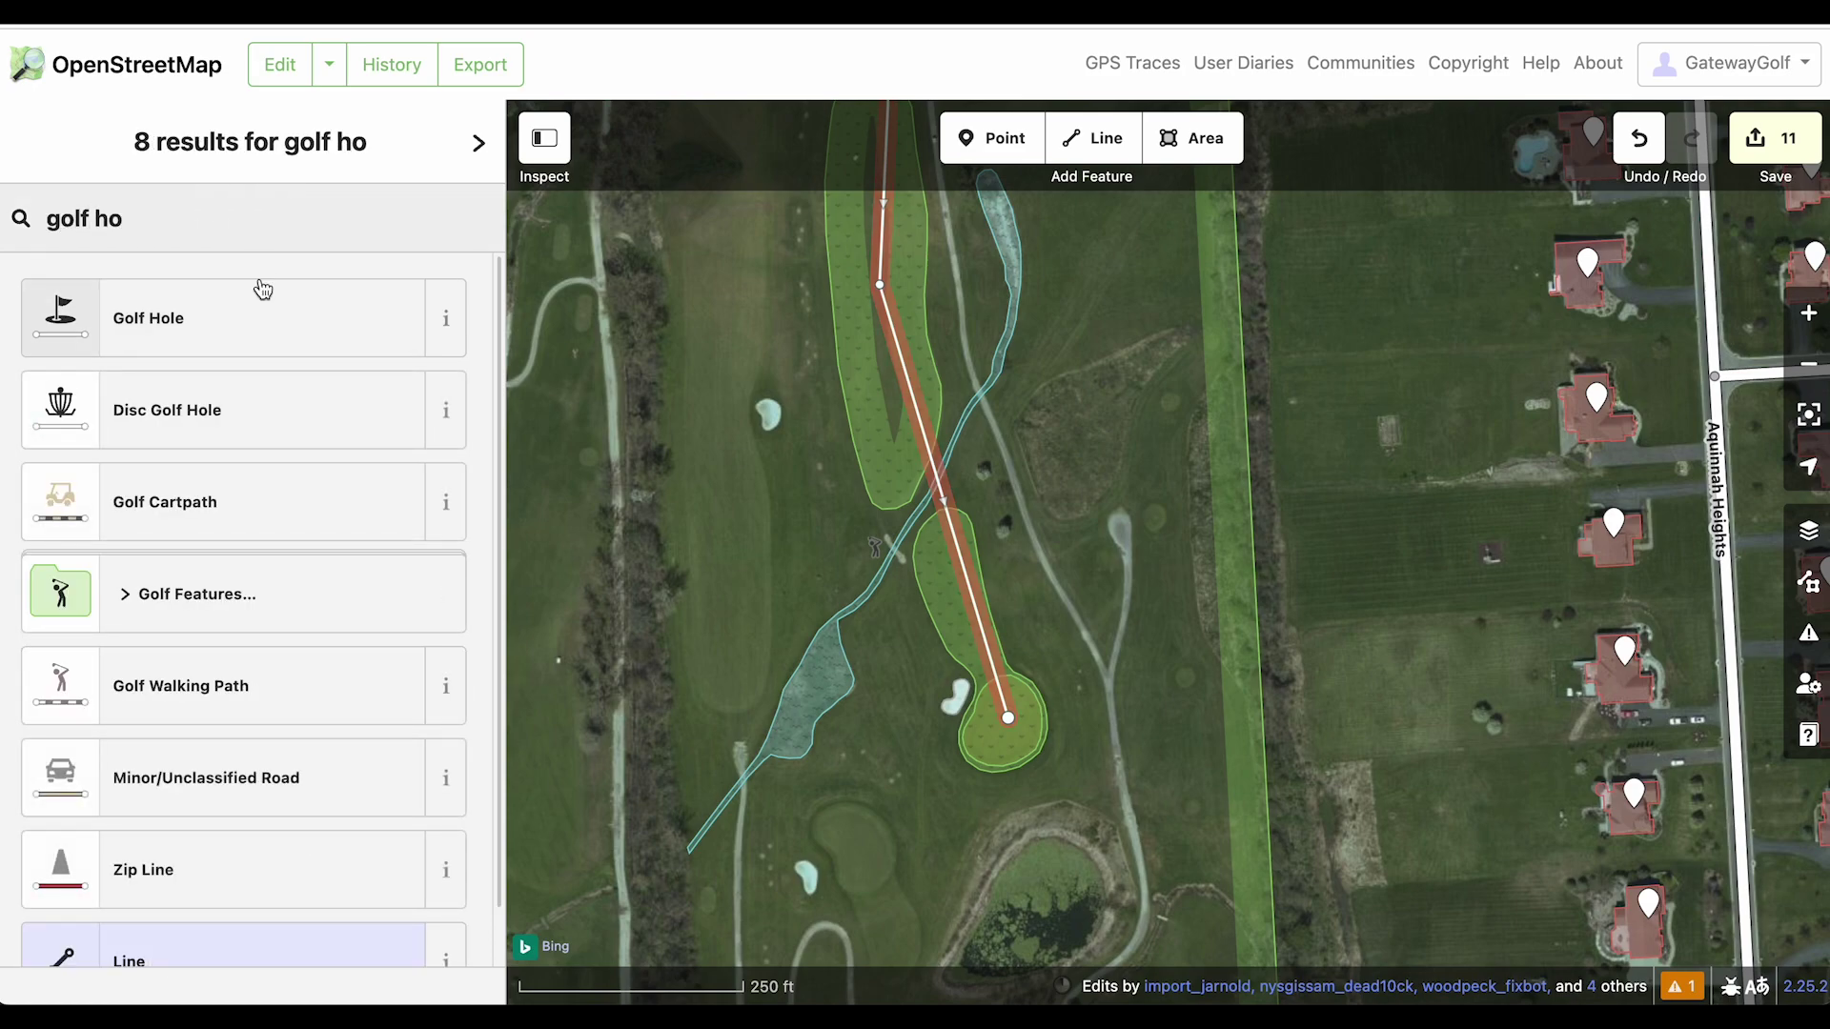
click(202, 305)
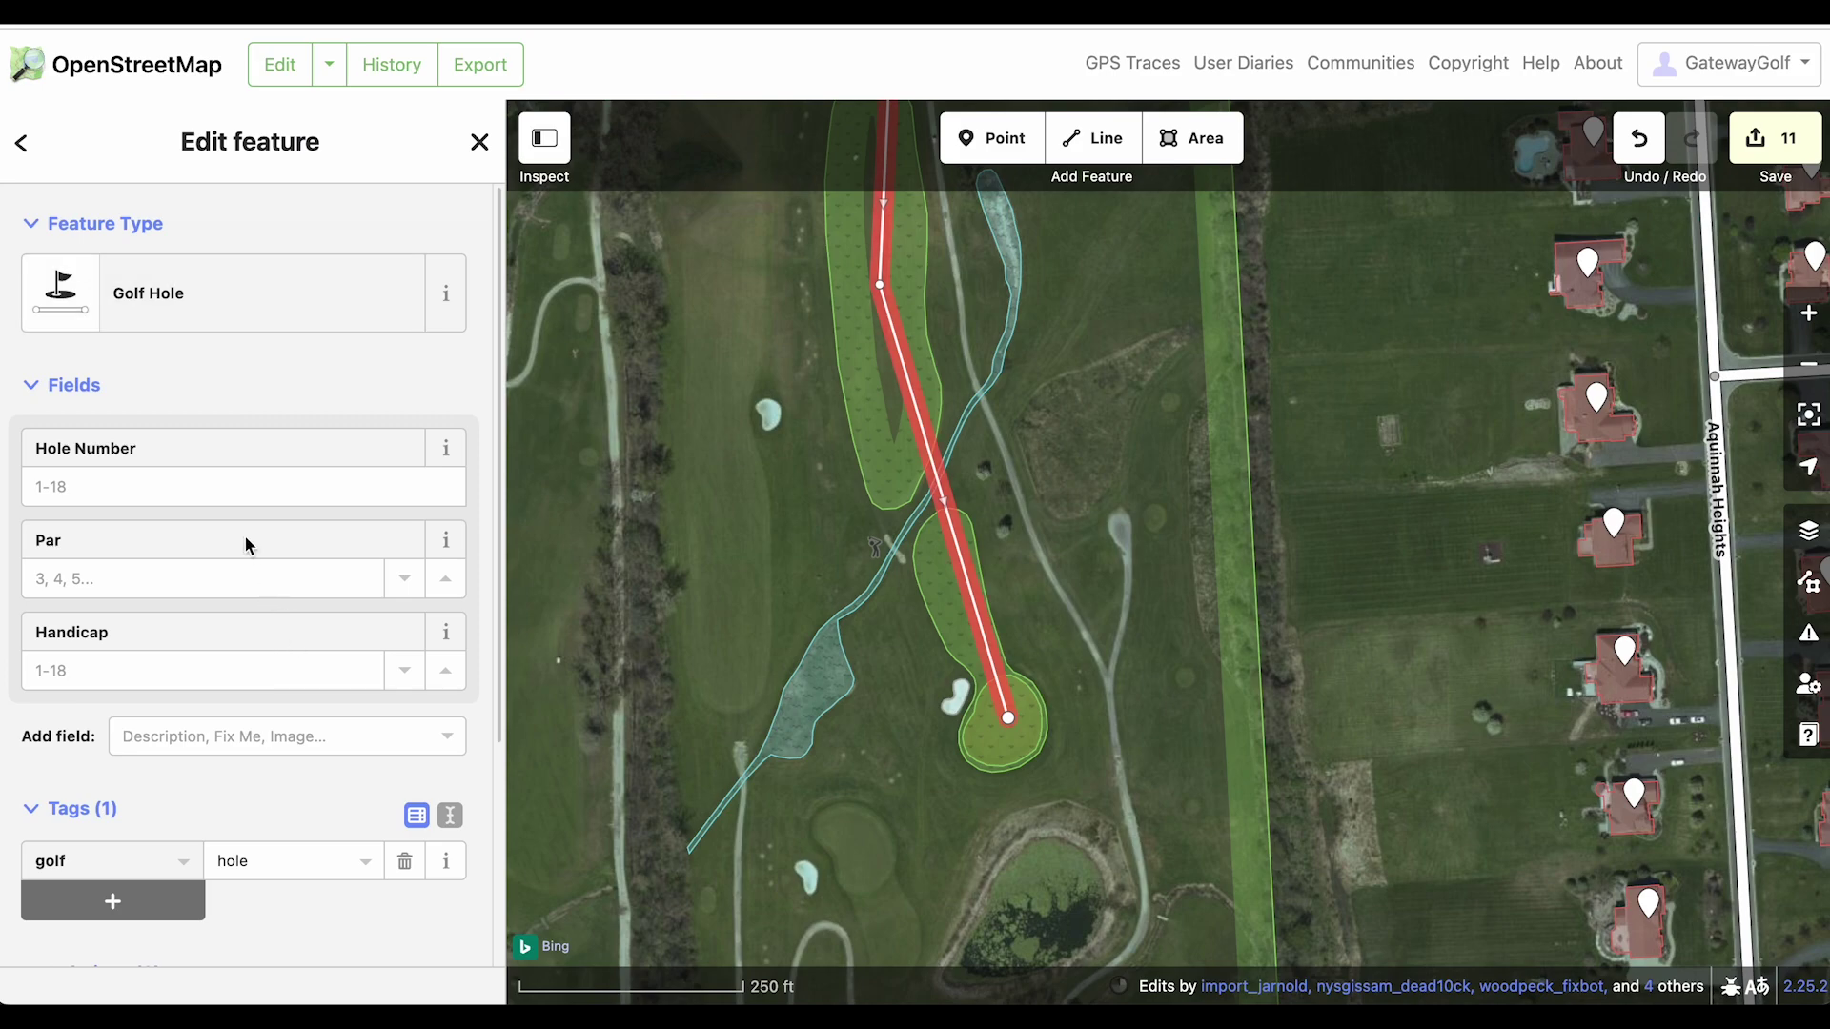
Set the hole line's number to 1, par to 4 and handicap to 7, using the club's scorecard
click(133, 477)
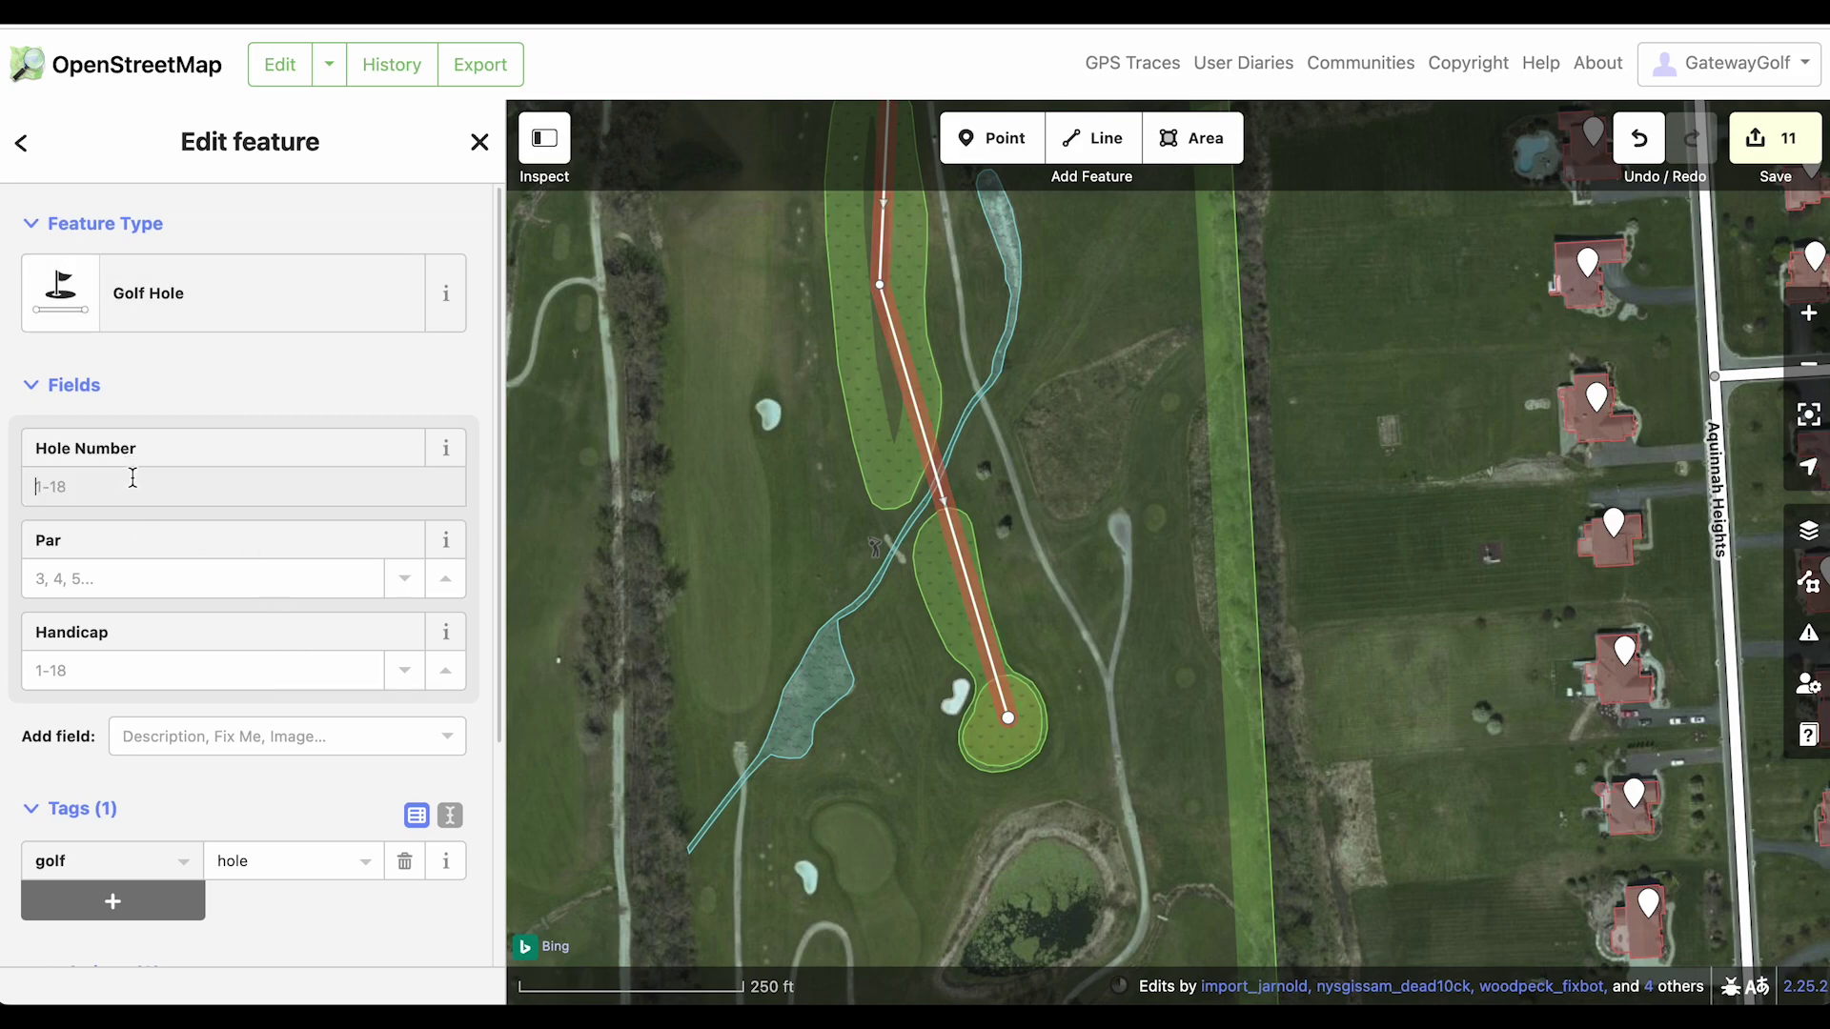
text(1)
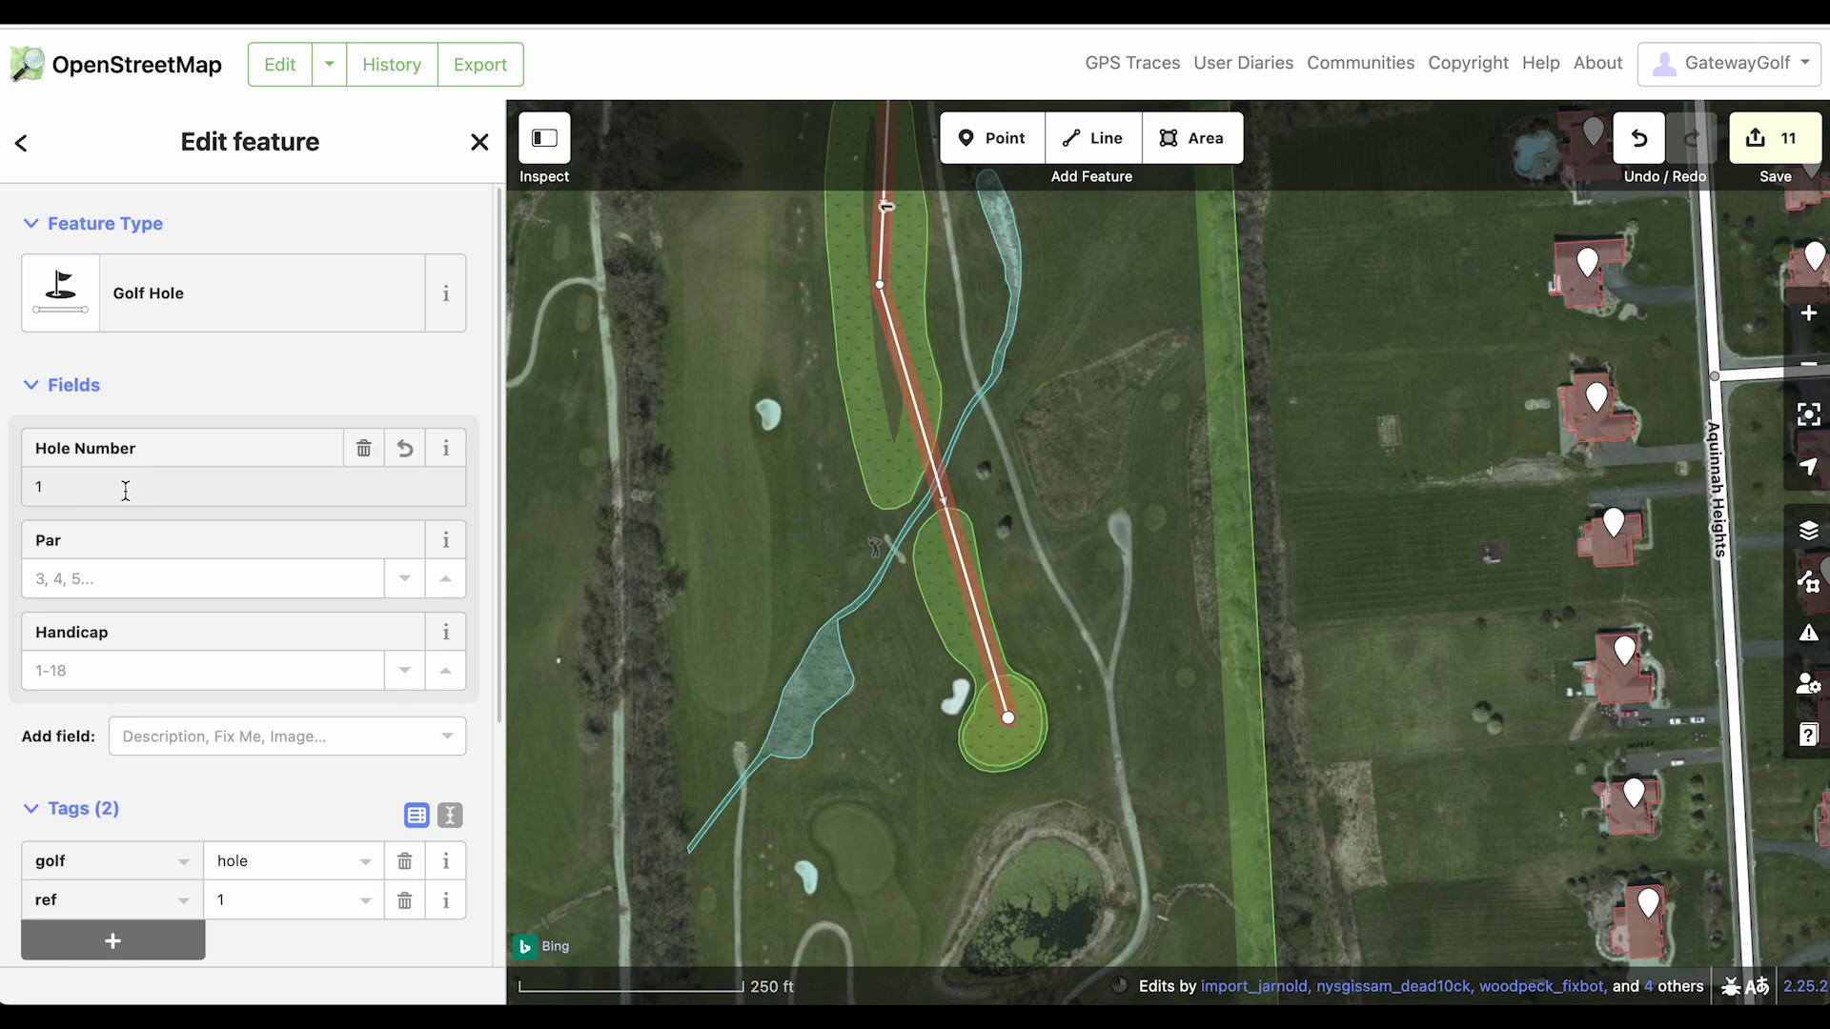
click(108, 568)
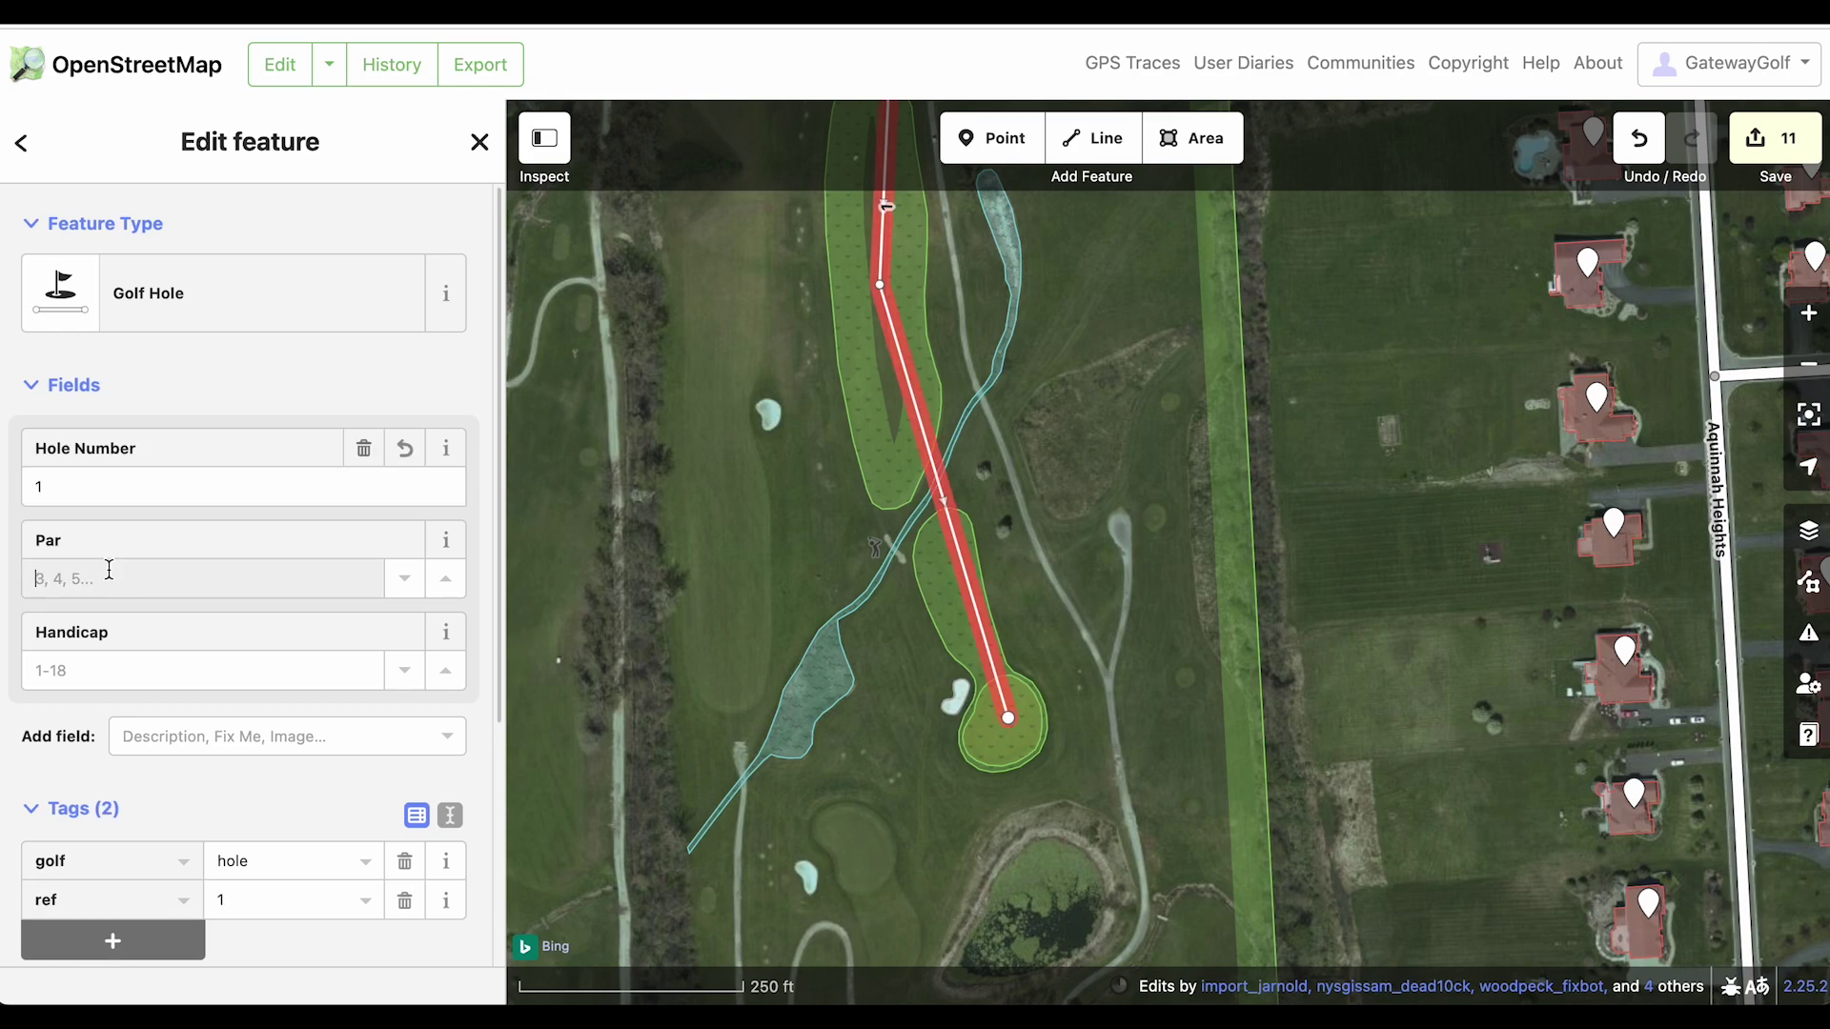
text(4)
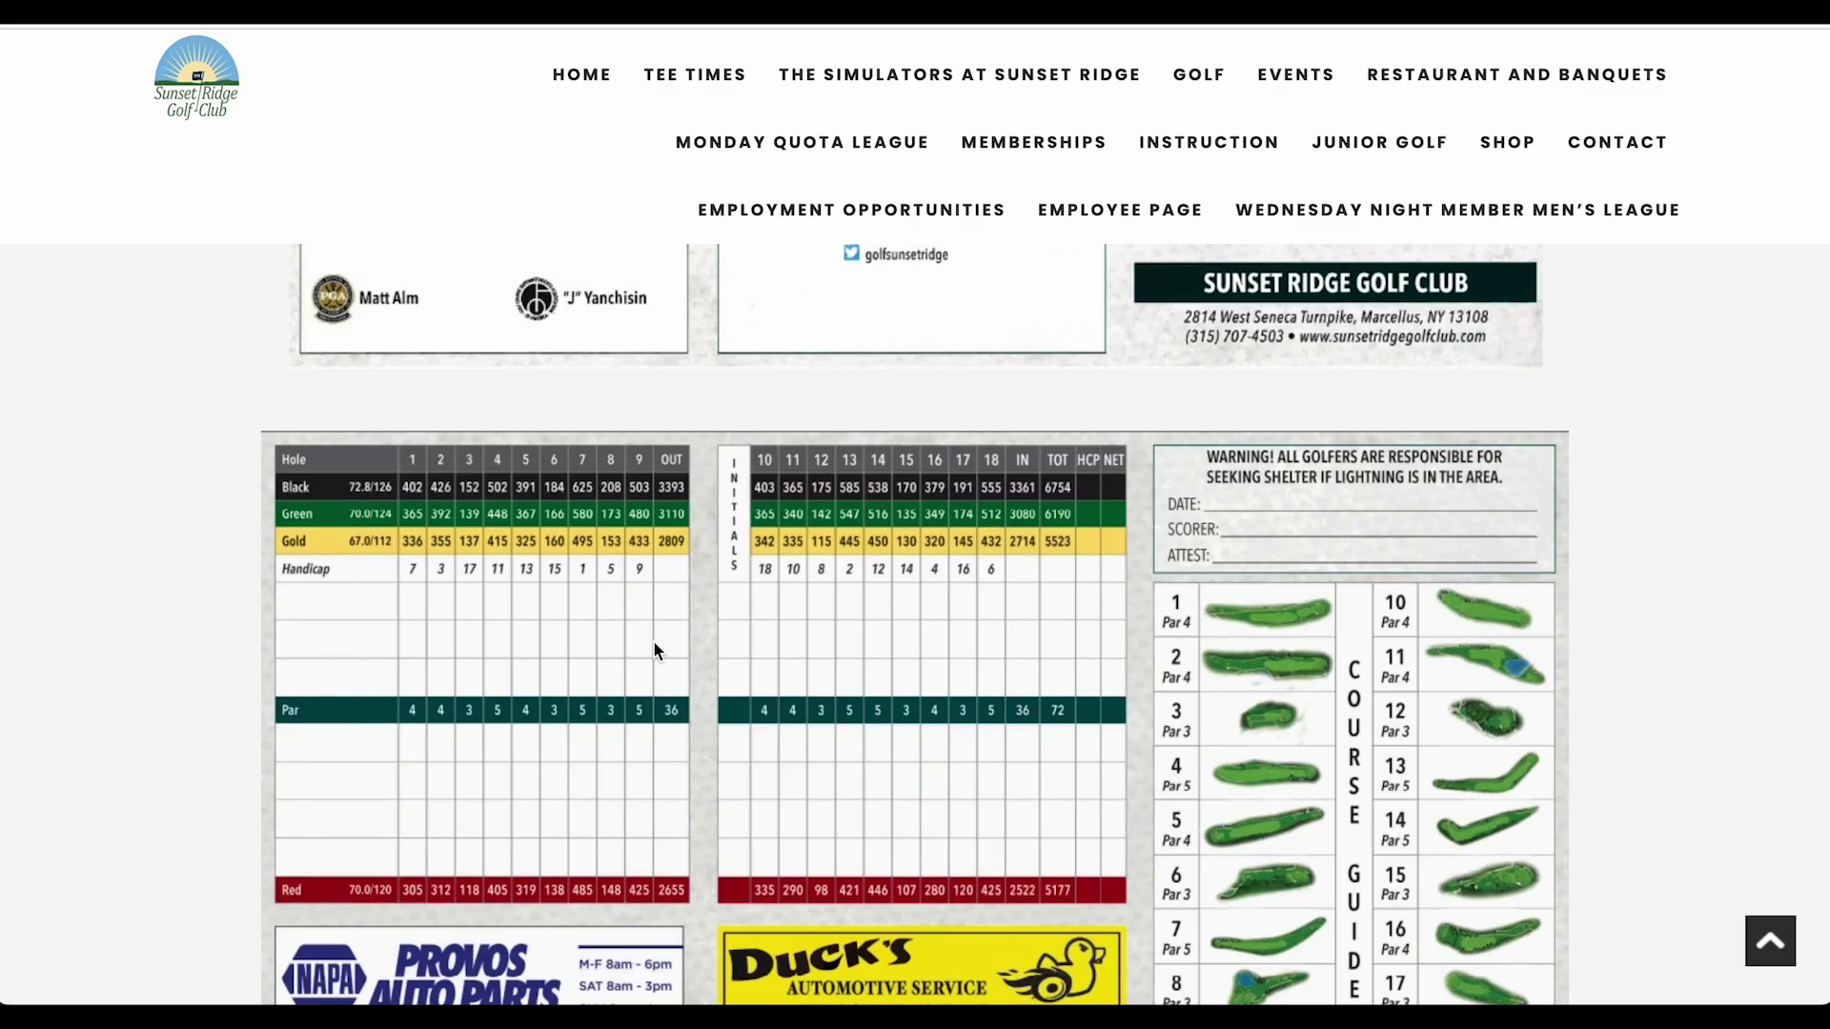
scroll(600, 691, down, 1)
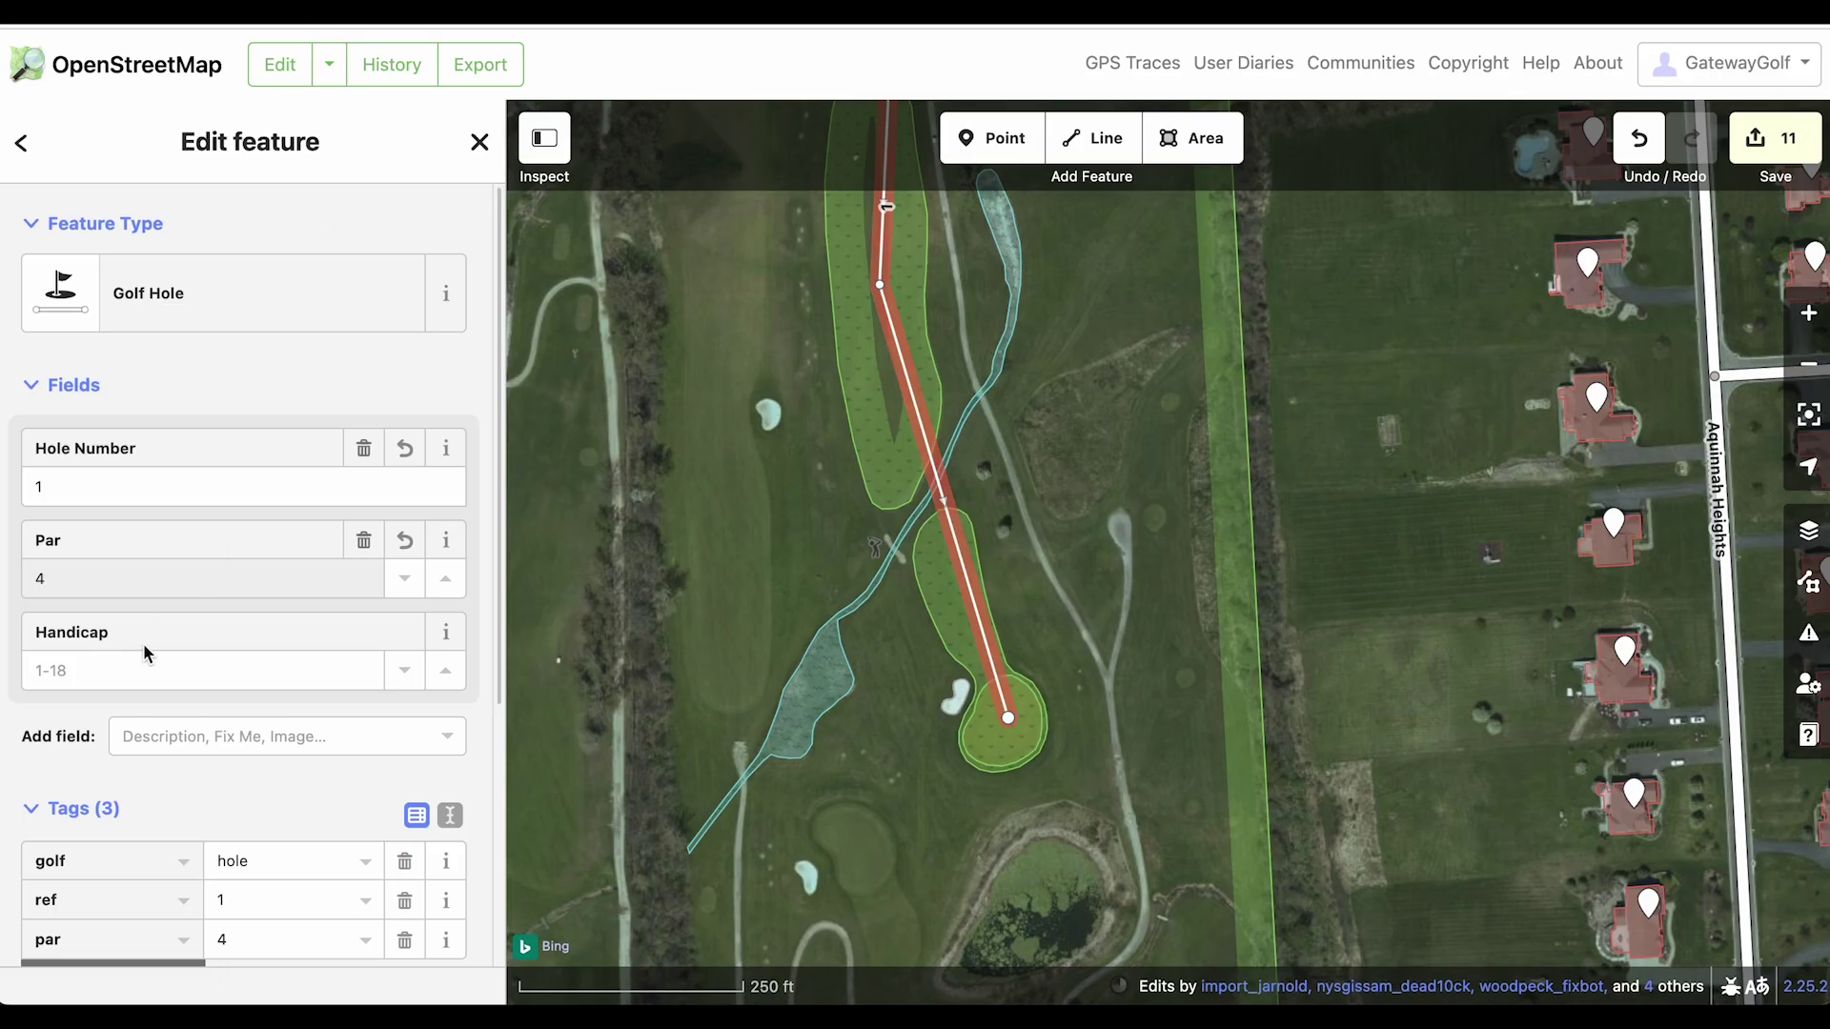
click(145, 661)
text(5)
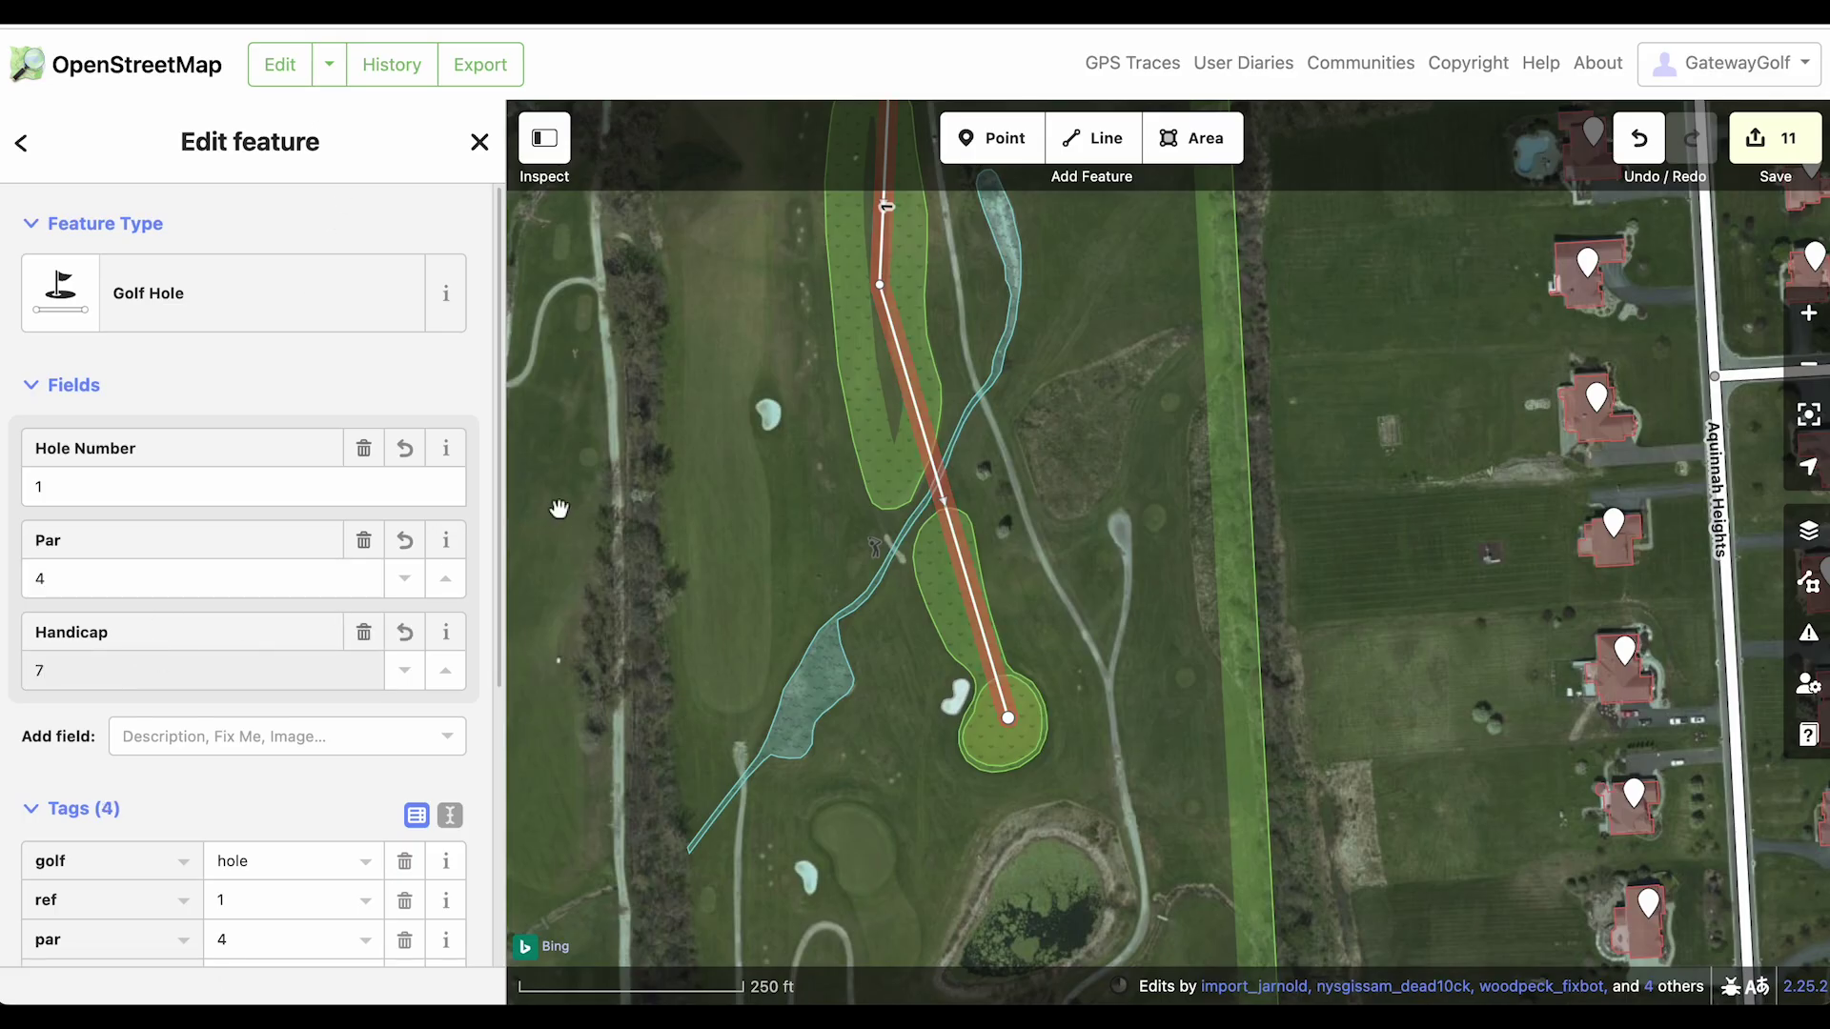
click(1201, 438)
click(1152, 433)
drag(1151, 433, 1125, 505)
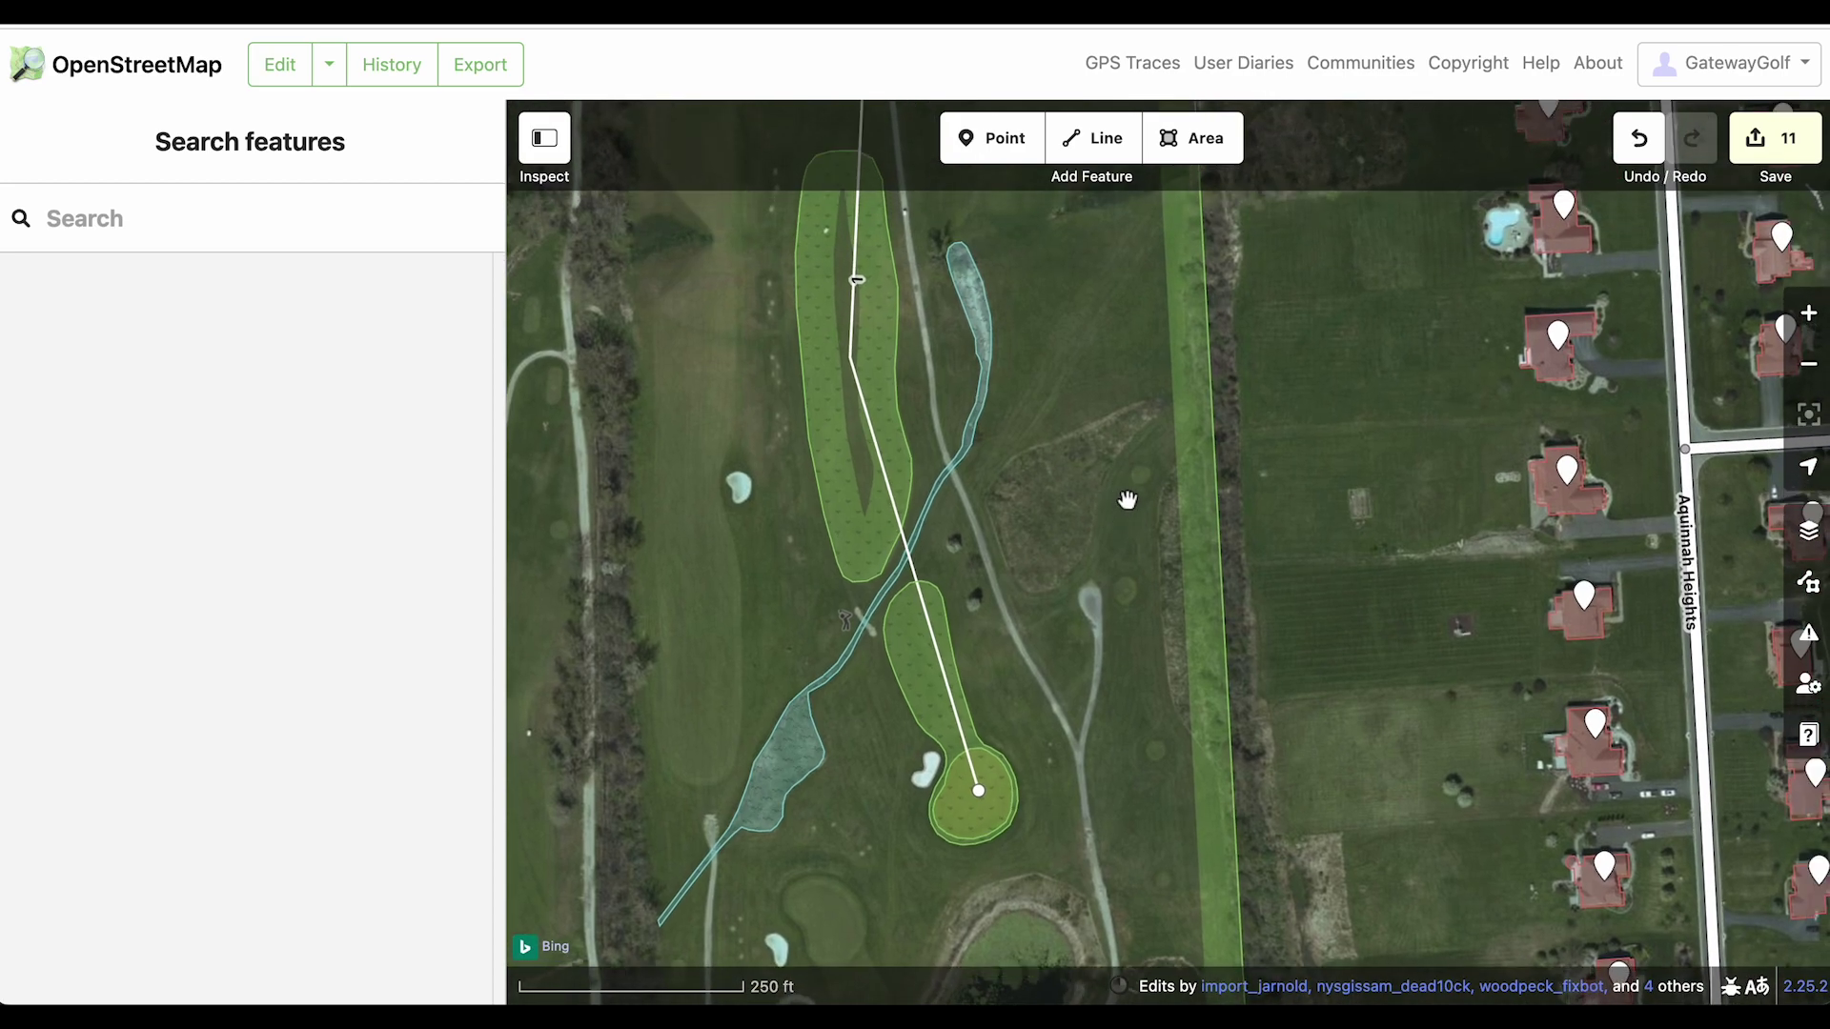
drag(1065, 299, 1057, 514)
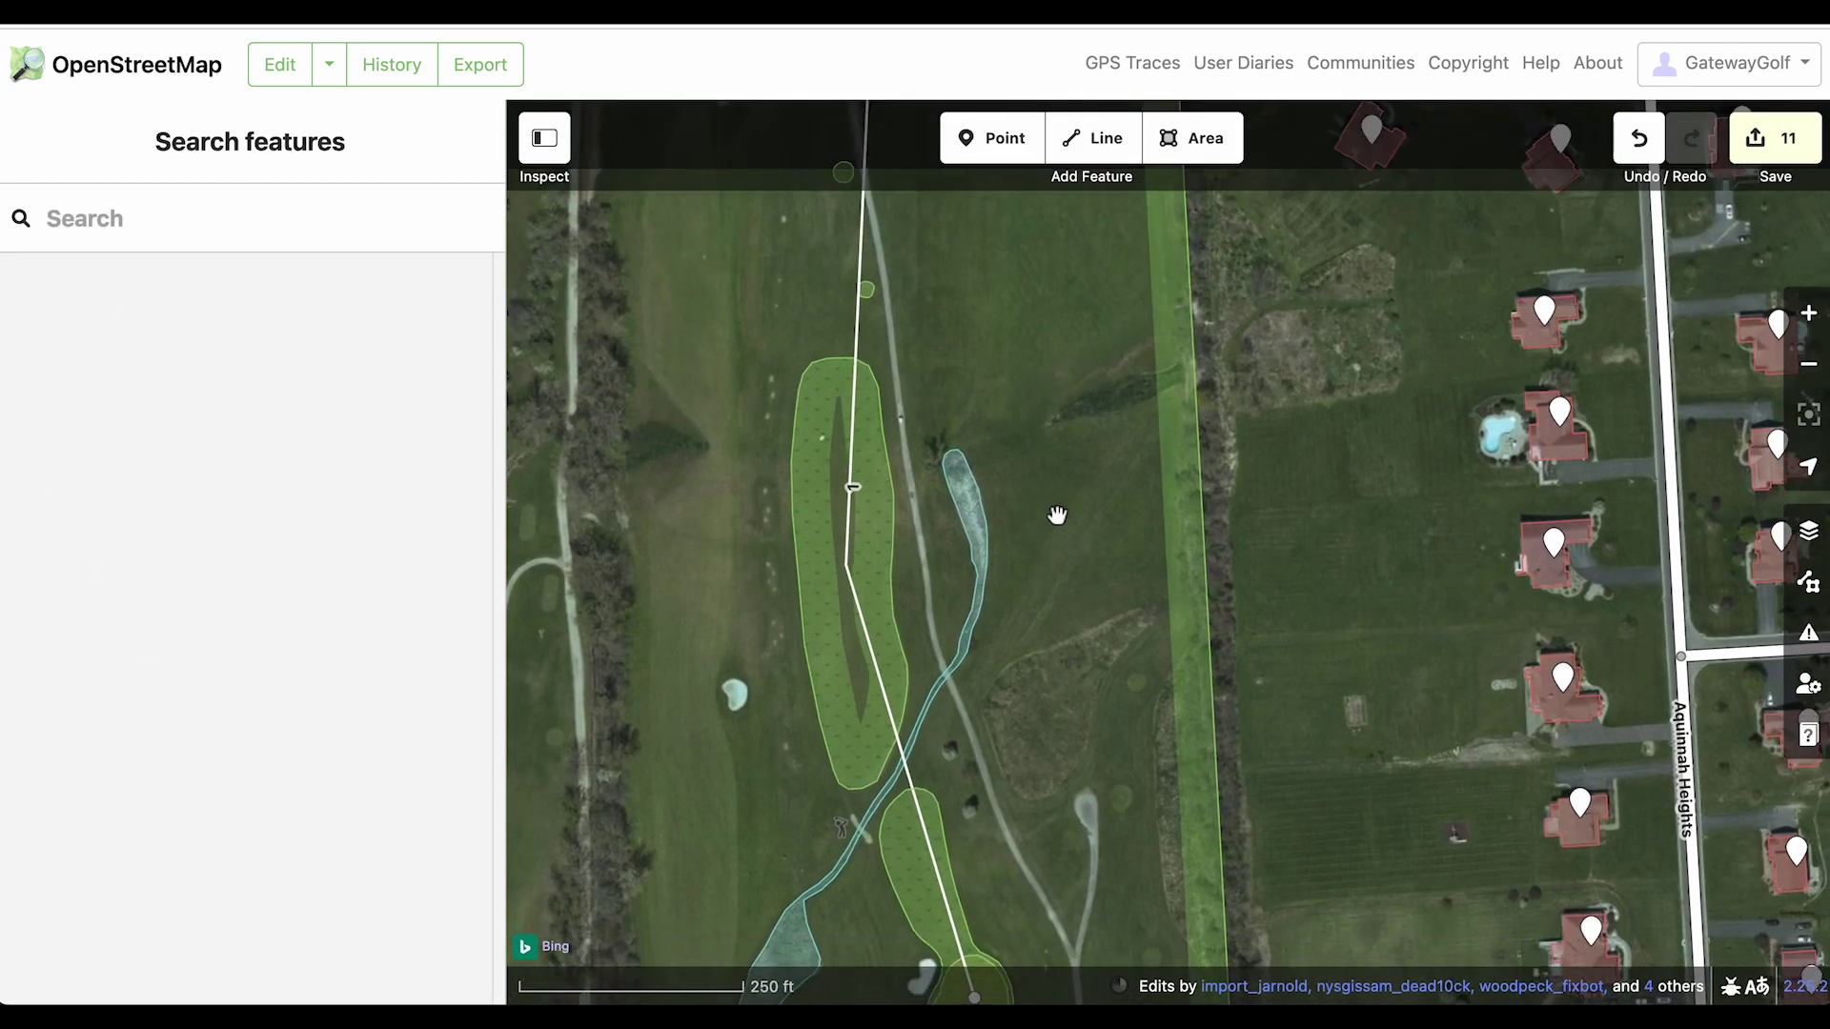
drag(1115, 391, 1077, 531)
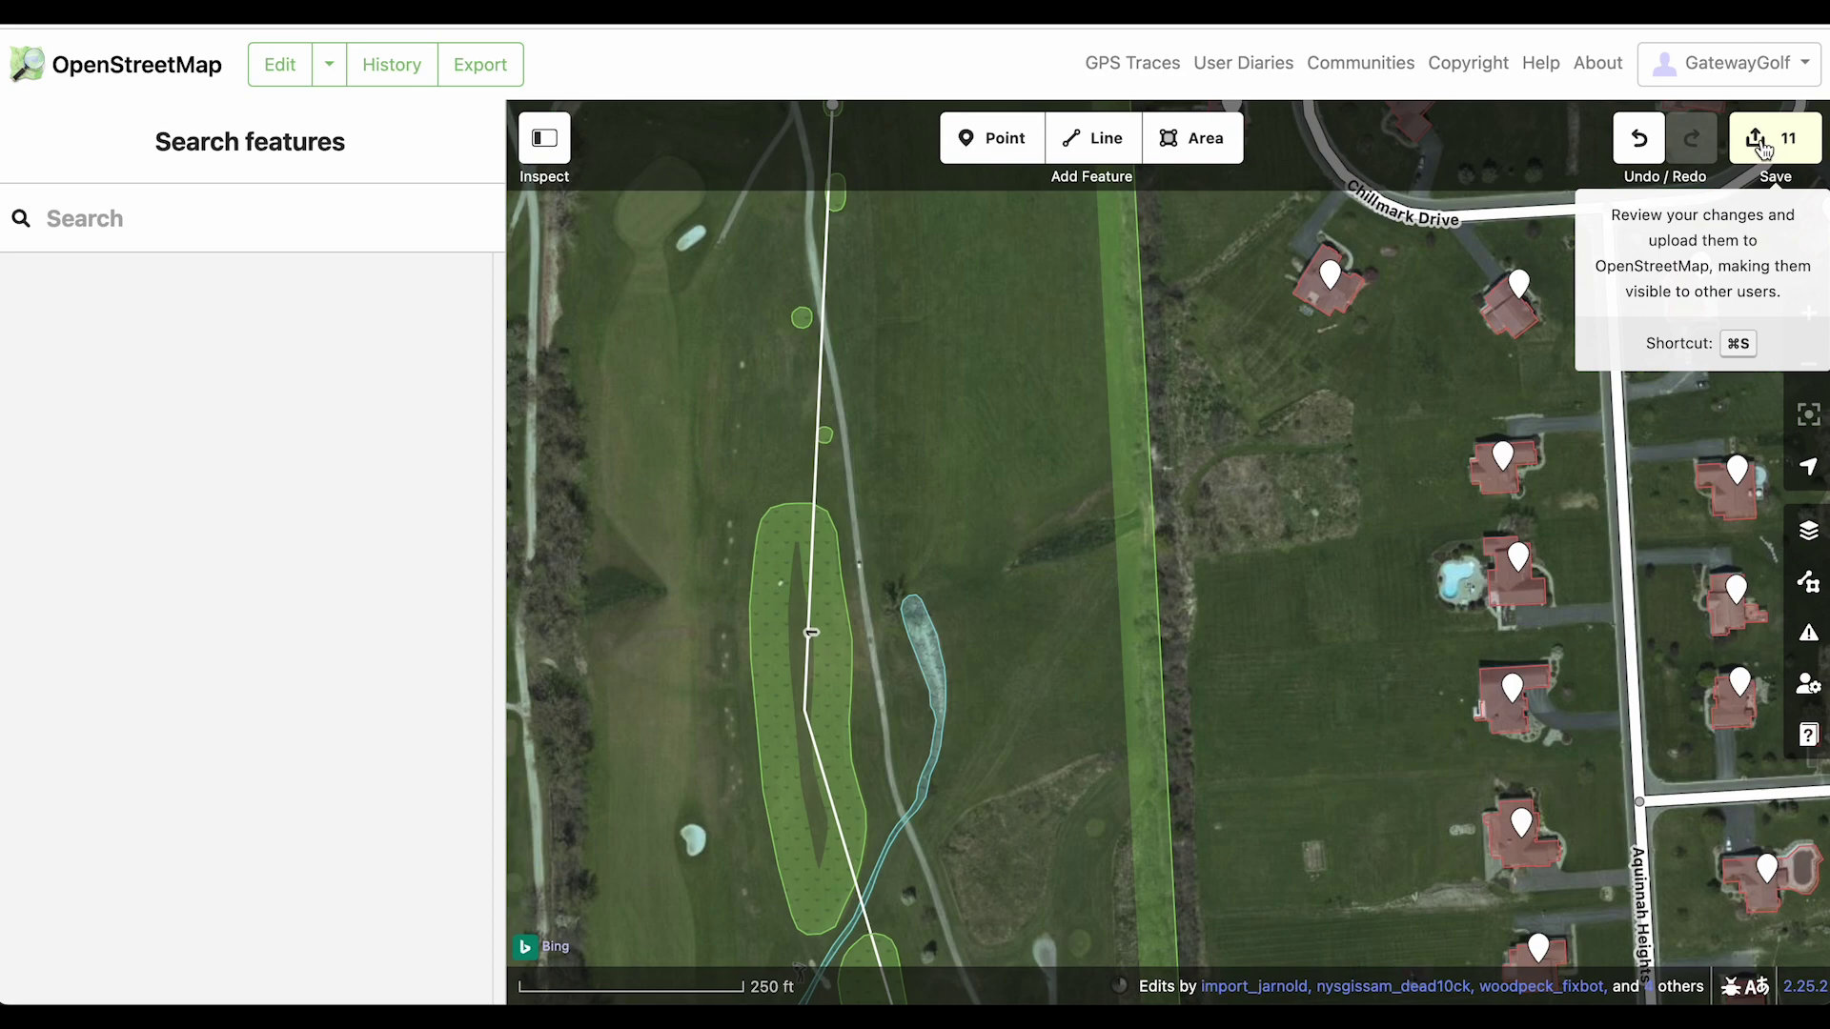
Upload the map edits with the changeset comment "Added hole number 1"
click(1752, 143)
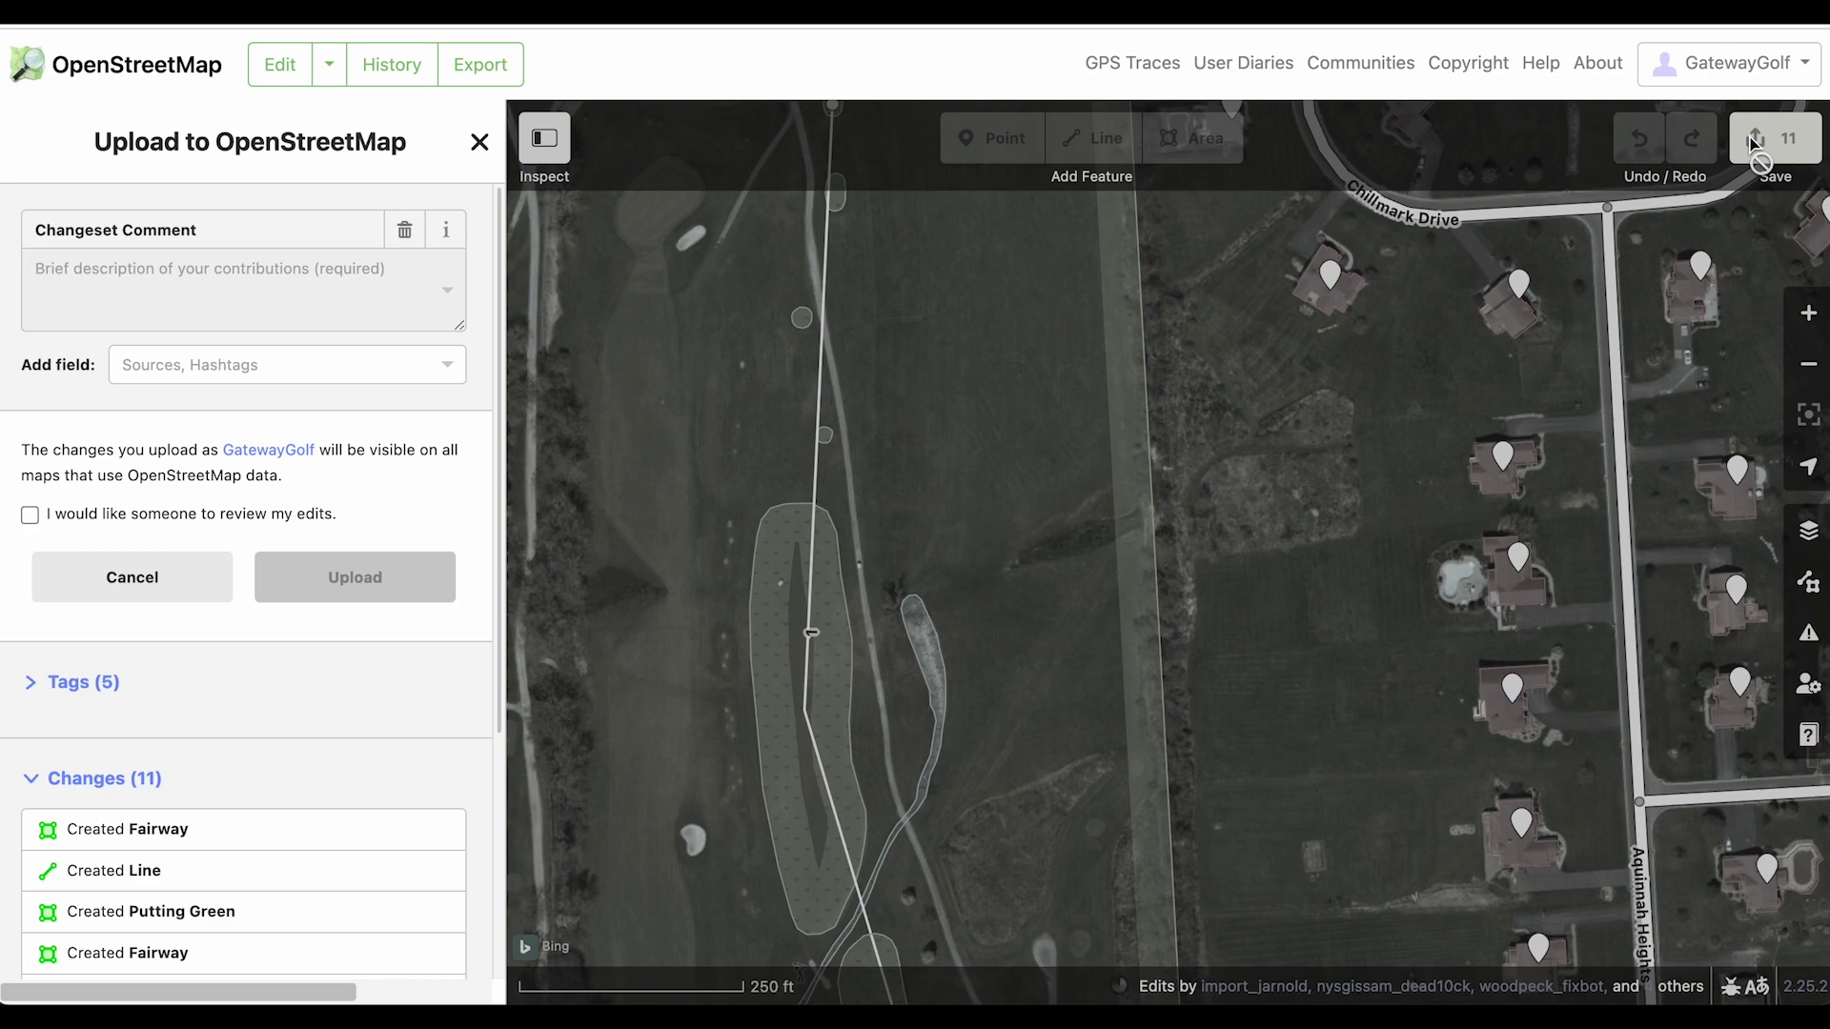
text(Hand)
key(BackSpace)
key(BackSpace)
key(BackSpace)
key(BackSpace)
text(Added )
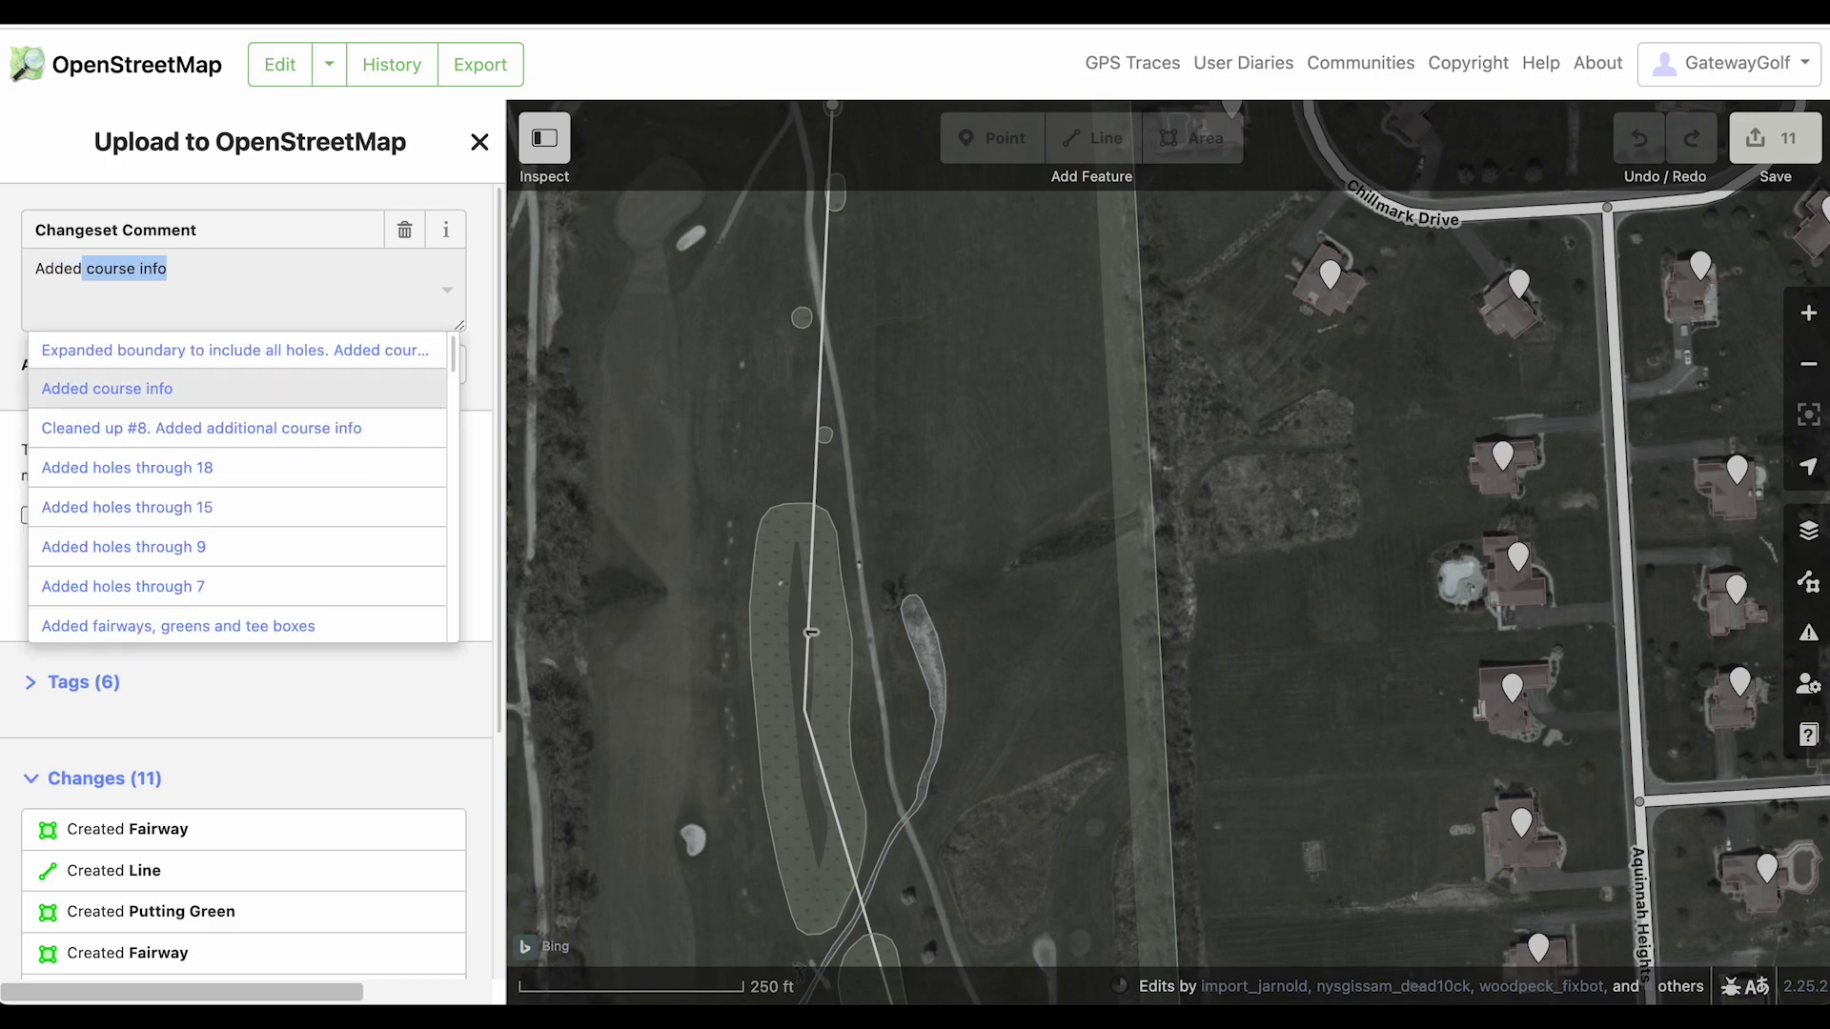
text(hole number )
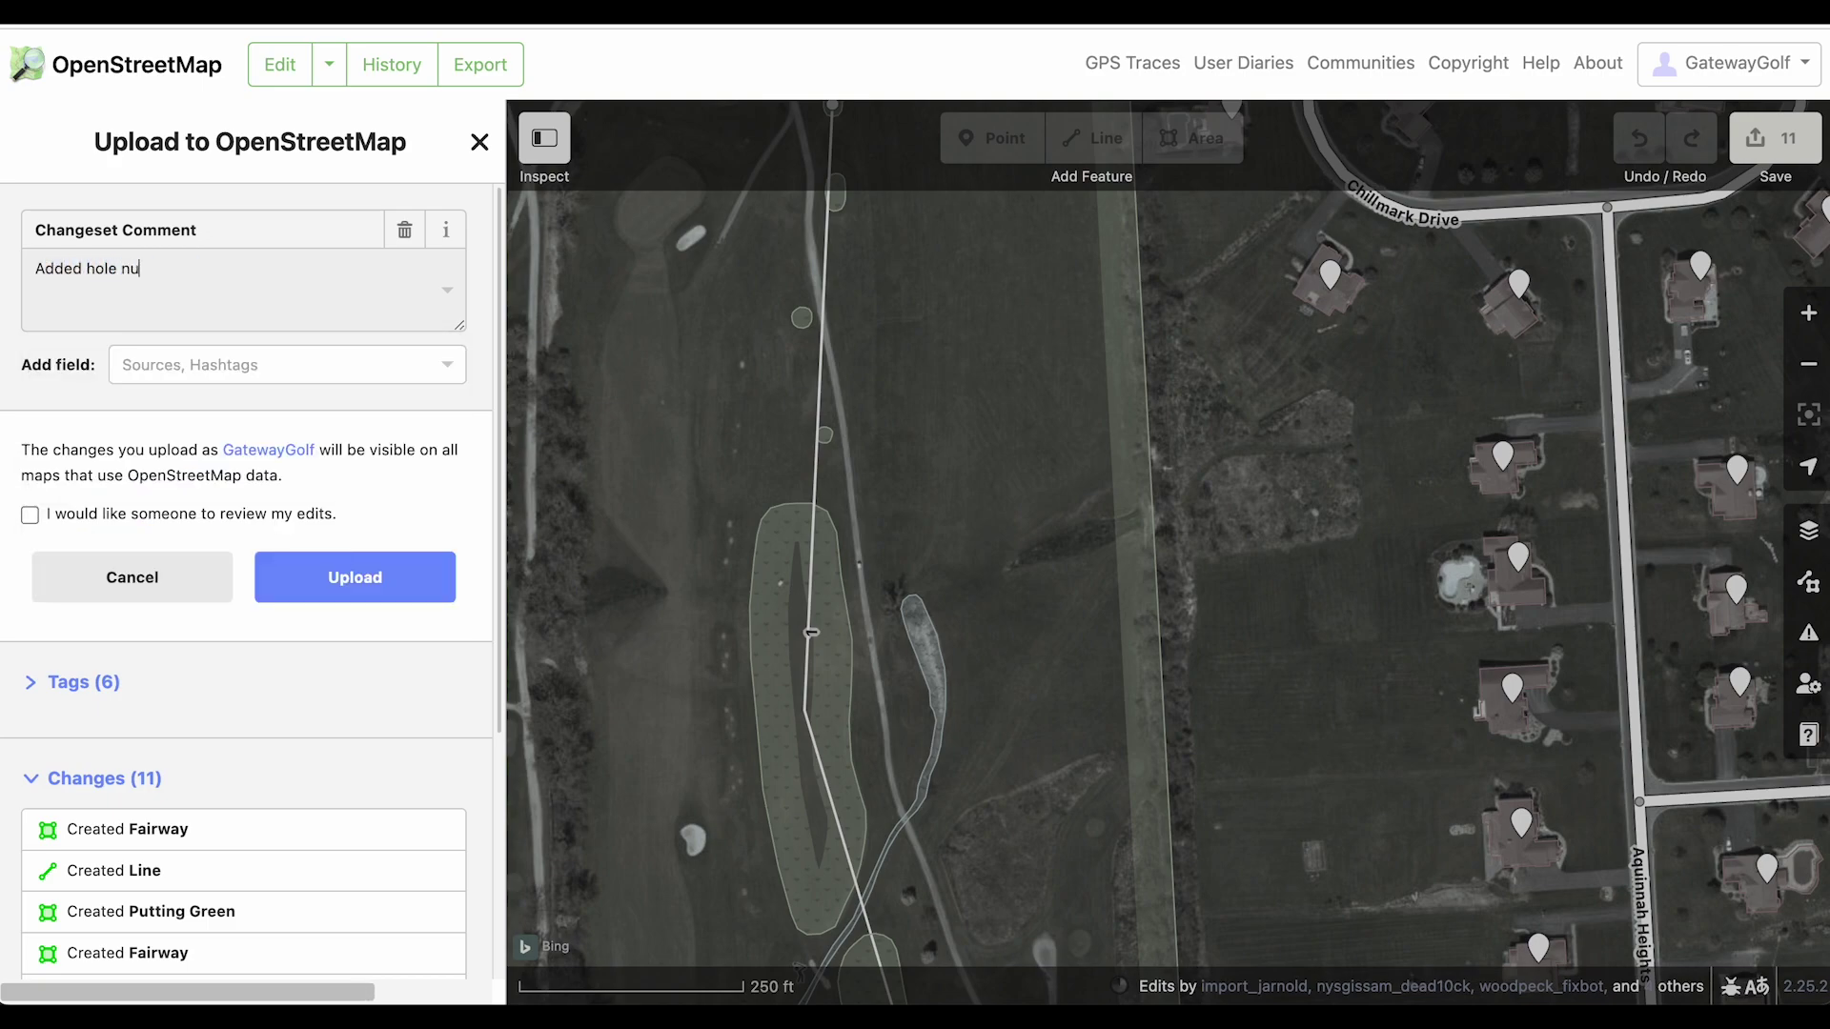
text(1)
click(331, 584)
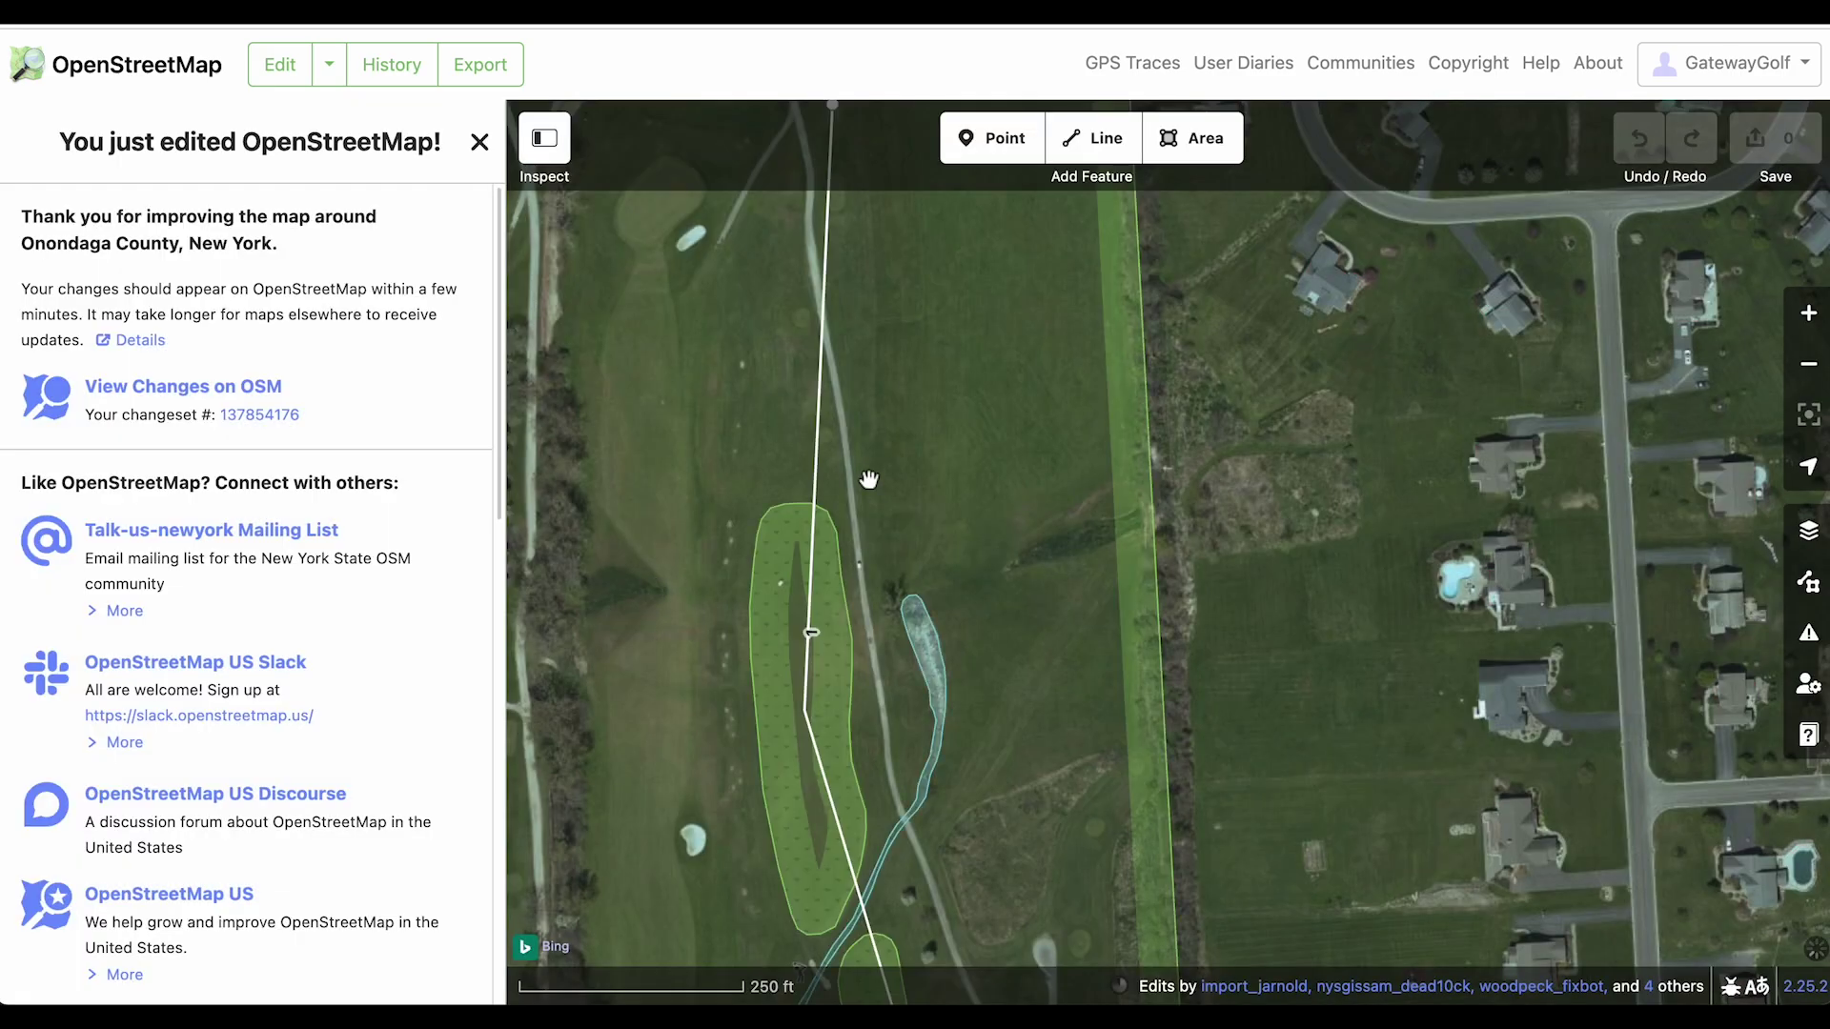
Open the standard OpenStreetMap view and check how the golf course and its surroundings are rendered
click(111, 67)
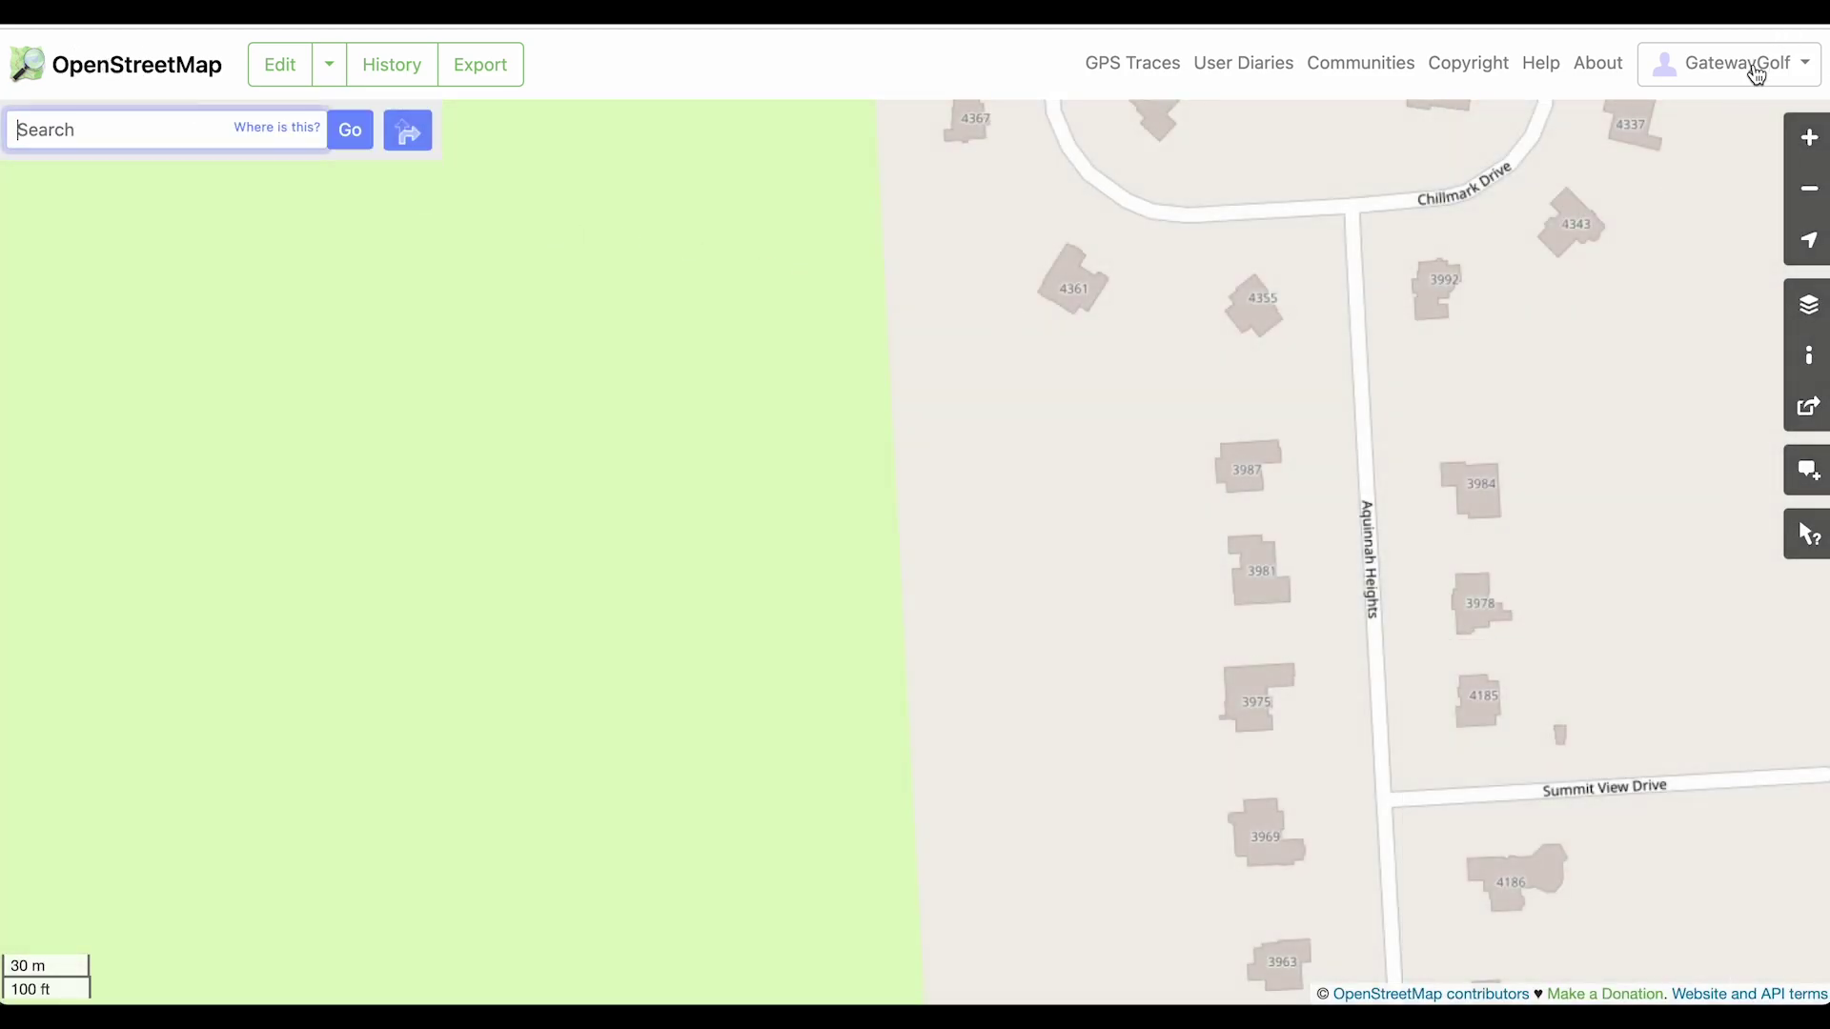
click(1810, 192)
click(1811, 193)
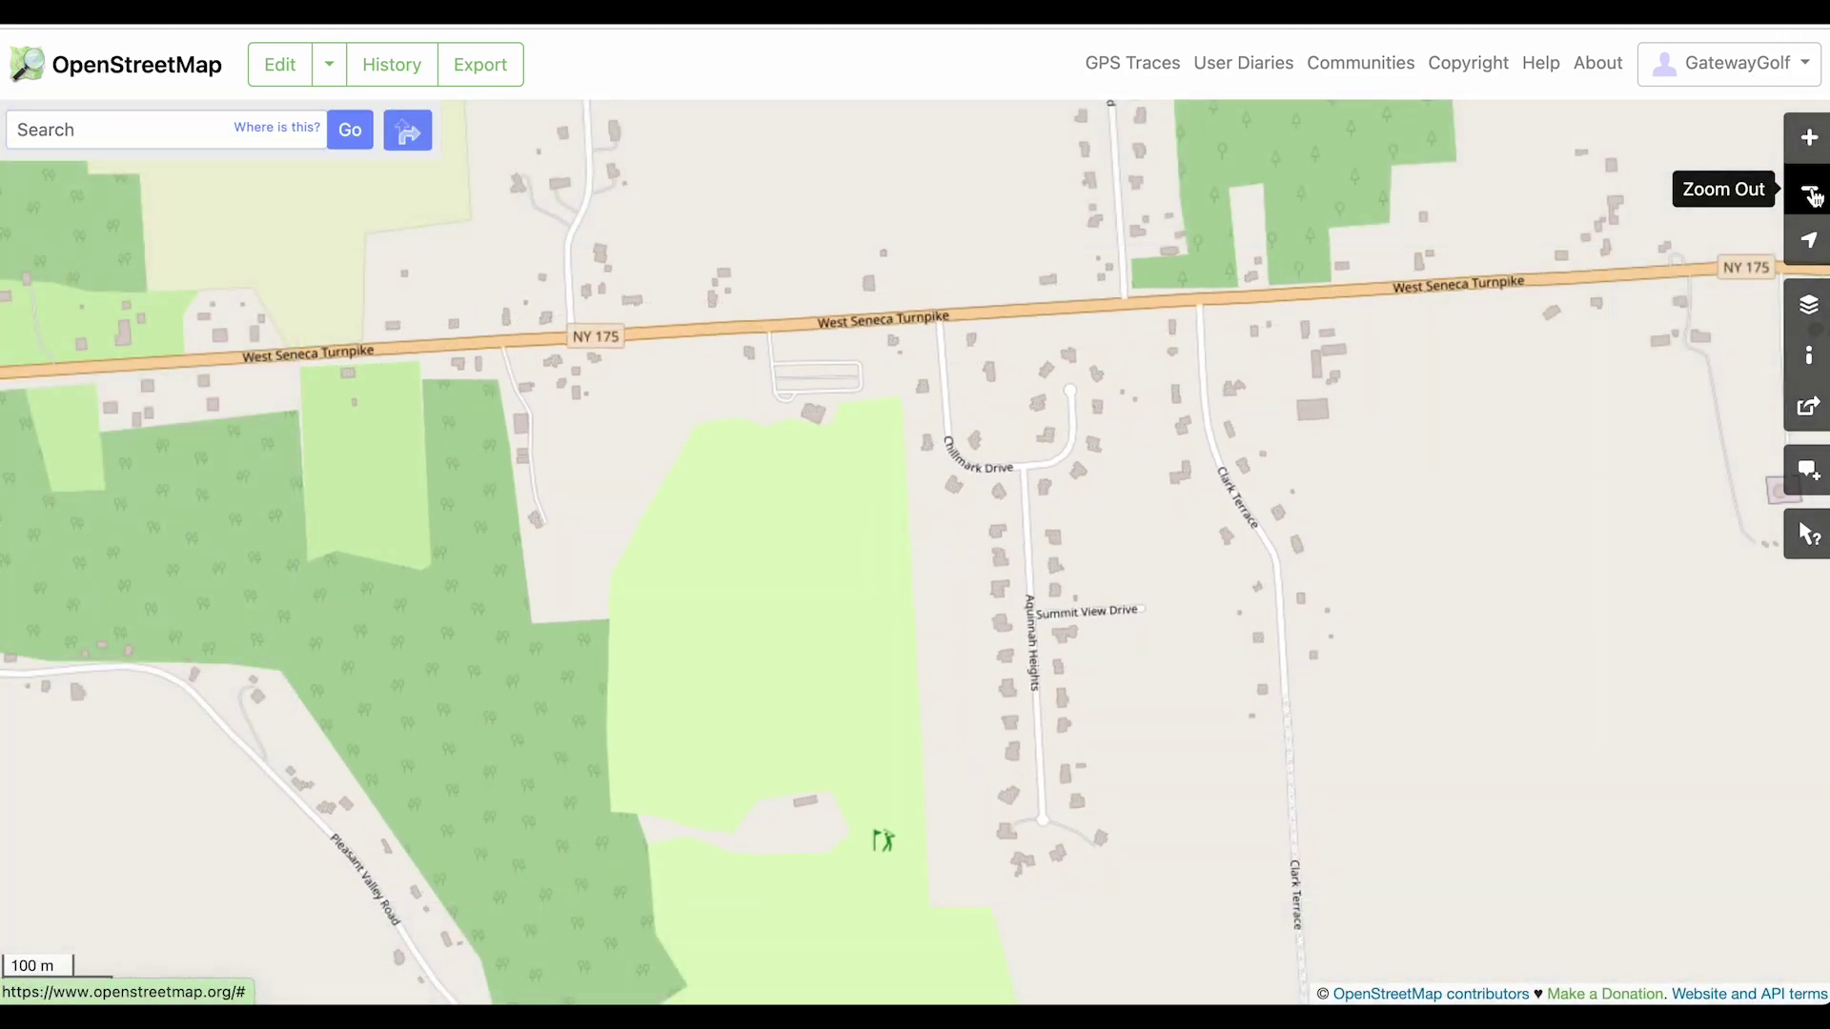
click(1810, 194)
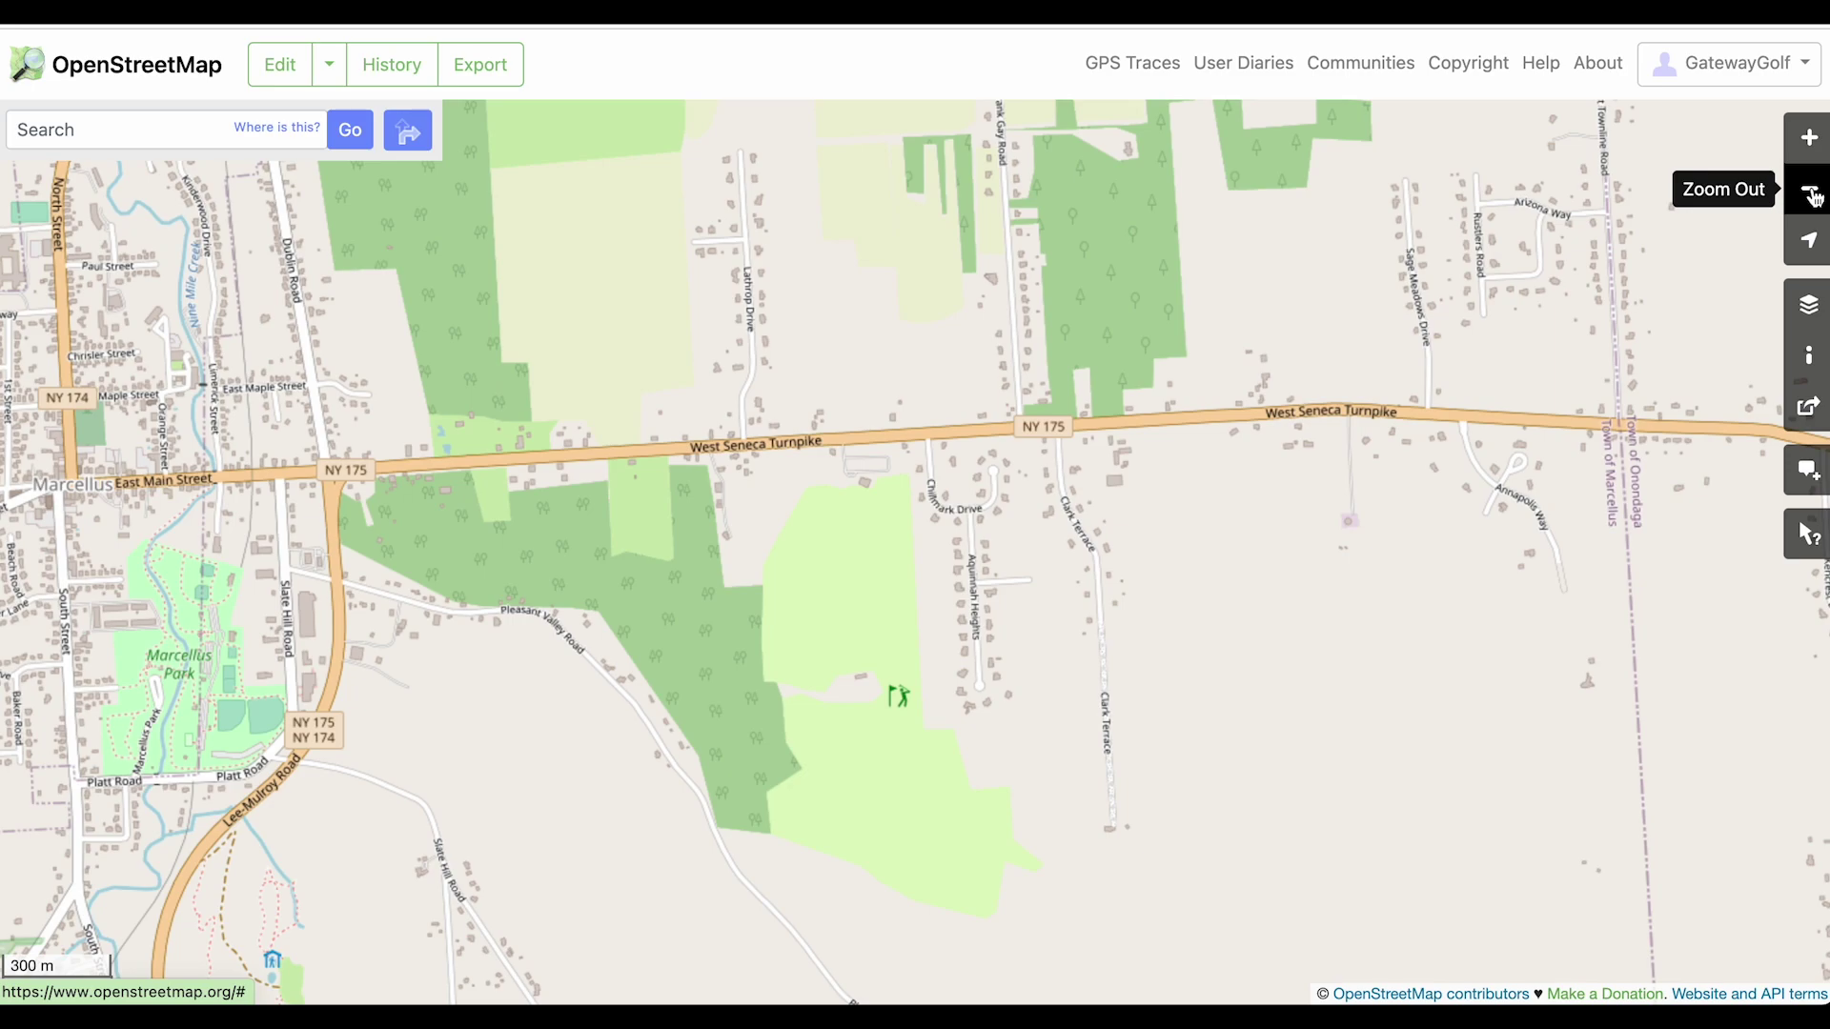
click(1809, 137)
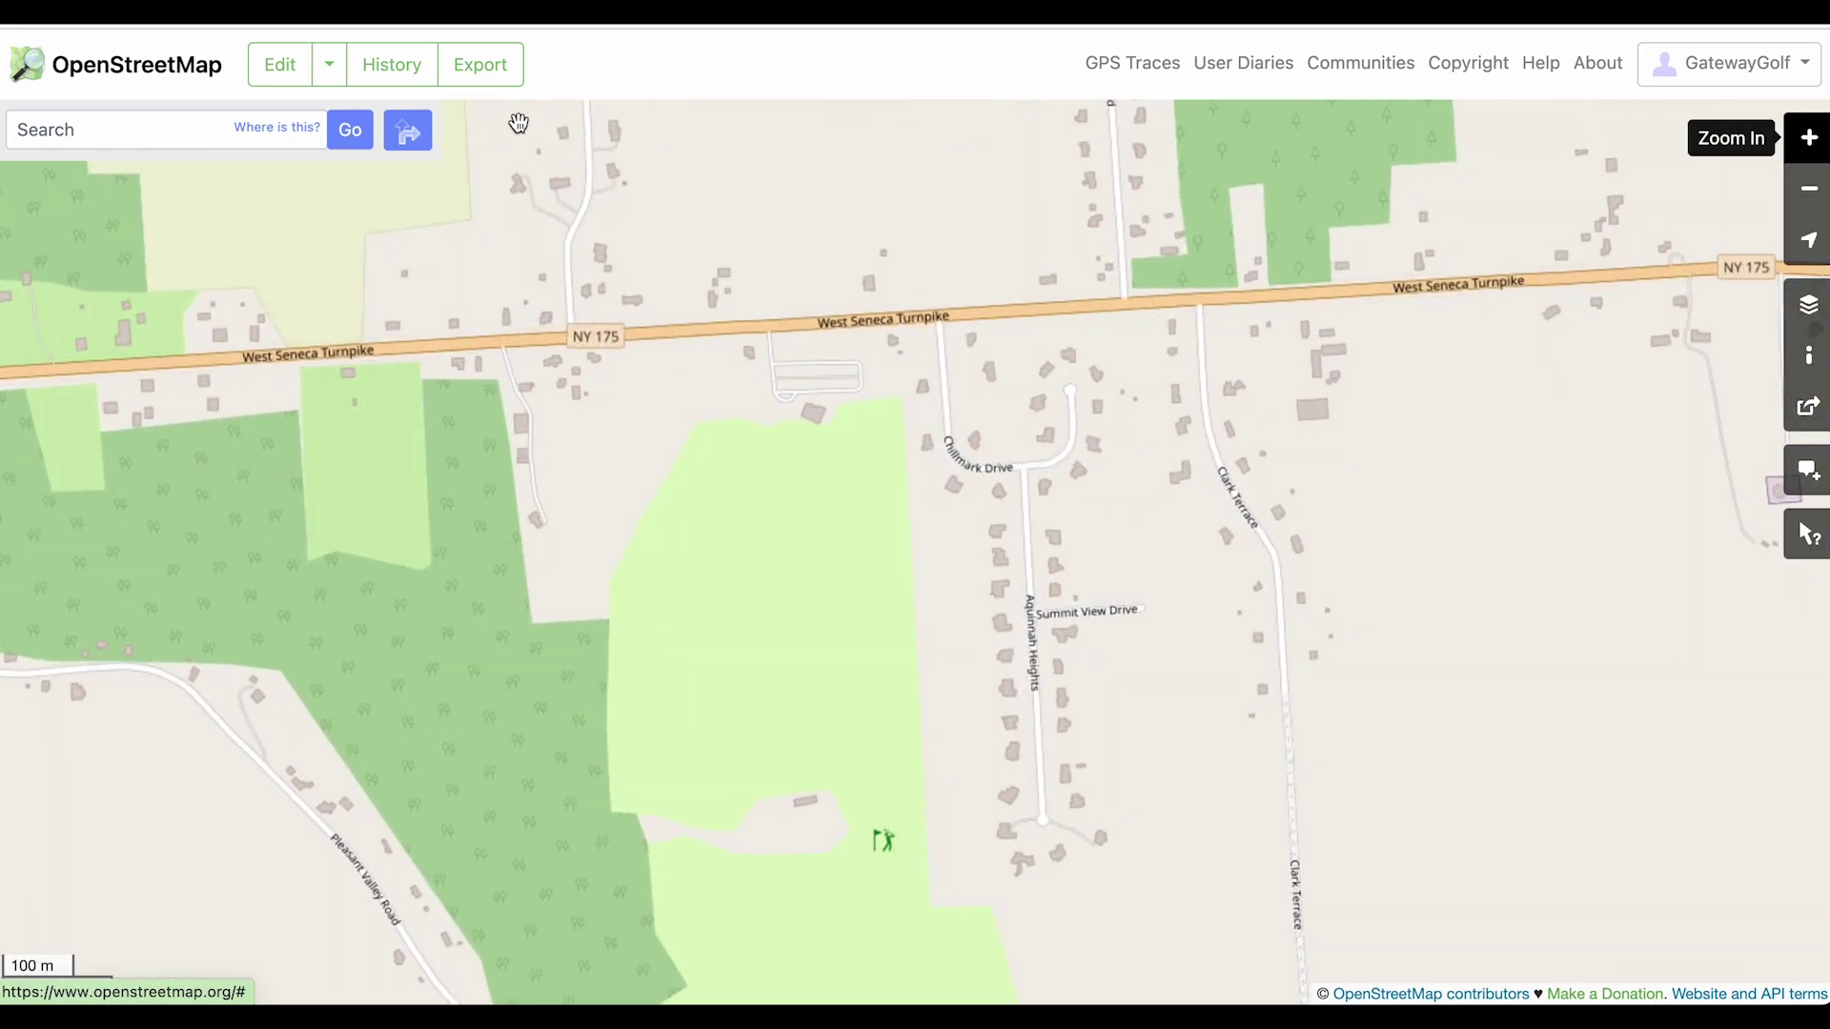
Reopen the map editor on the golf course and select the hole 1 line to check its saved fields
click(277, 70)
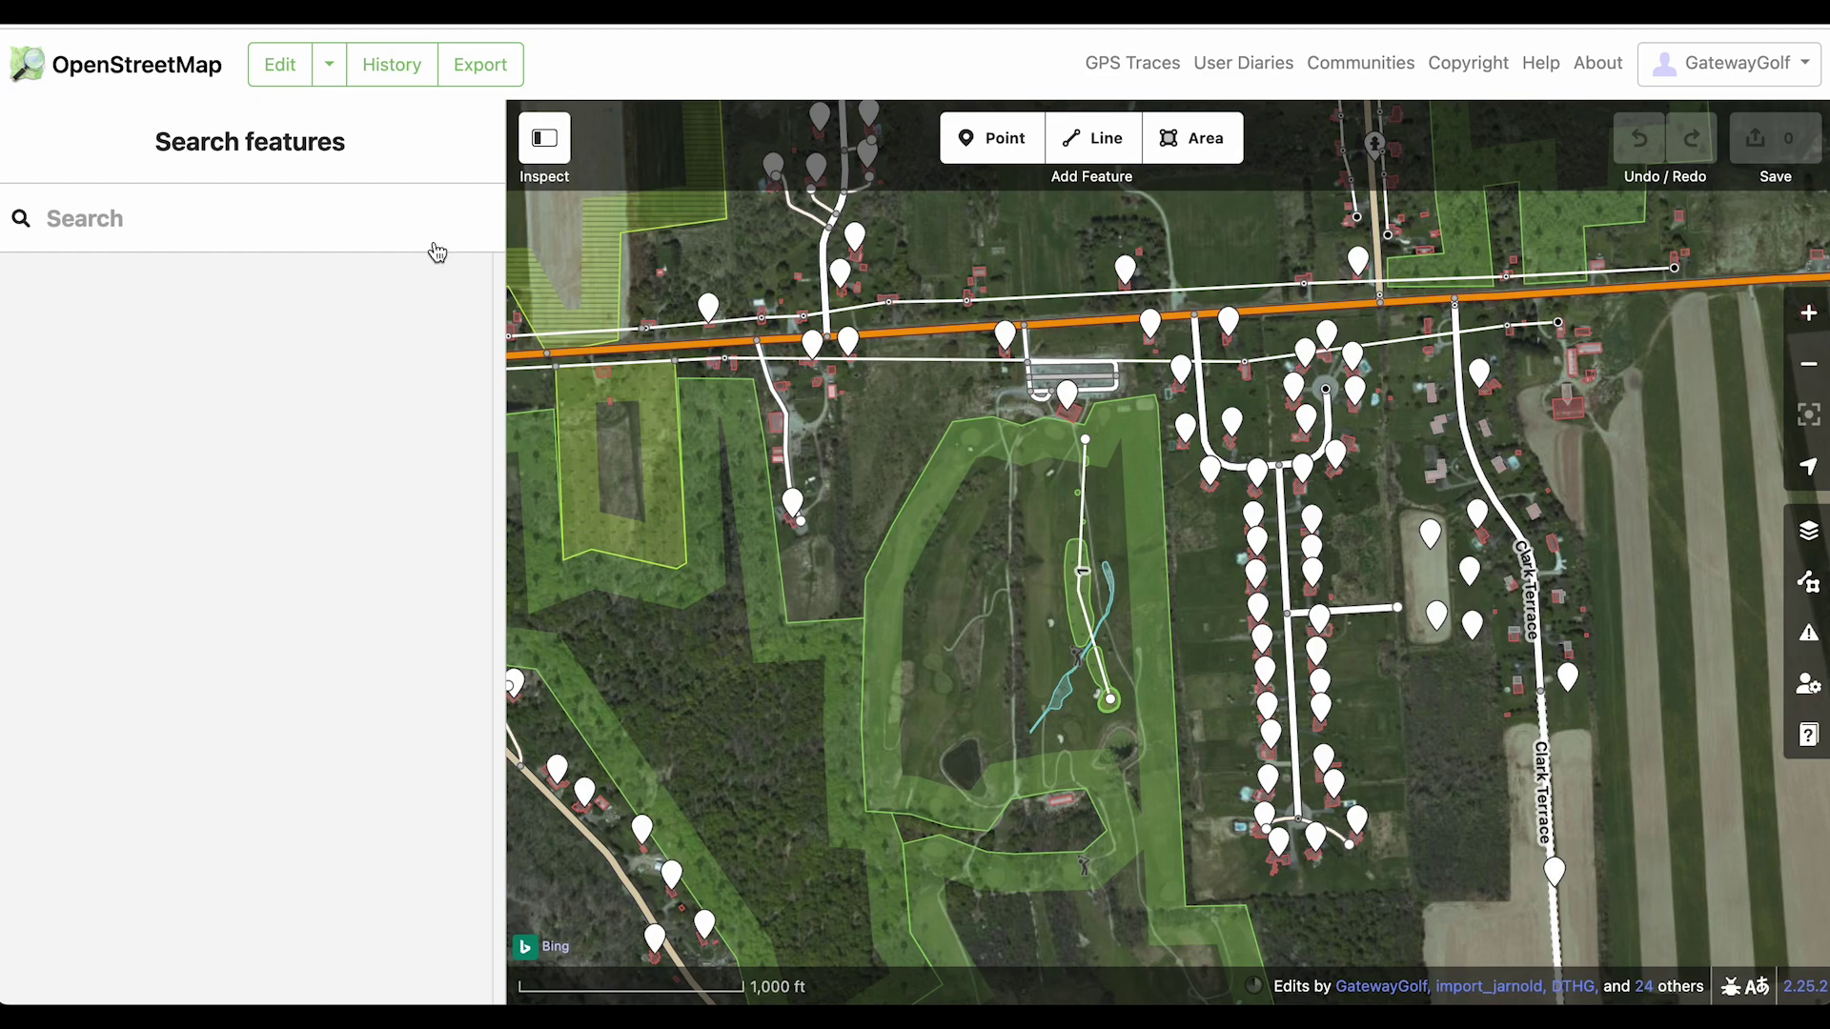
click(1809, 314)
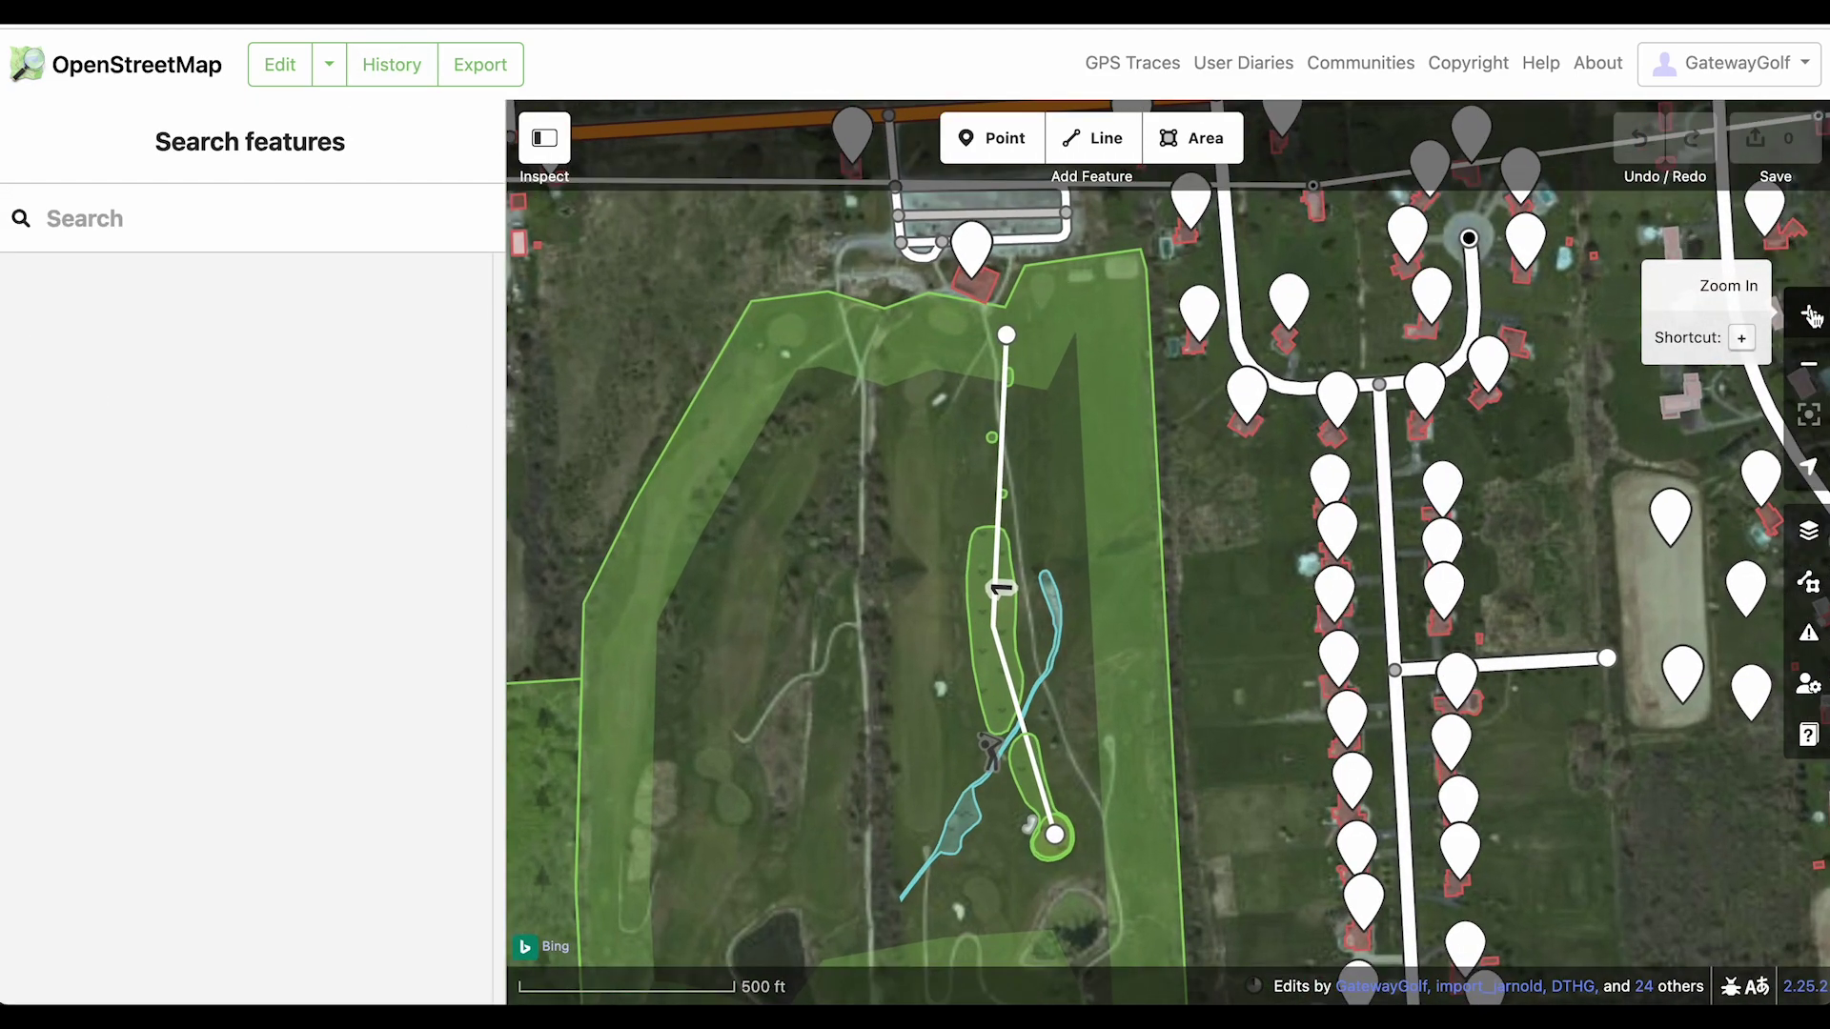
click(1809, 313)
drag(1004, 594, 1106, 438)
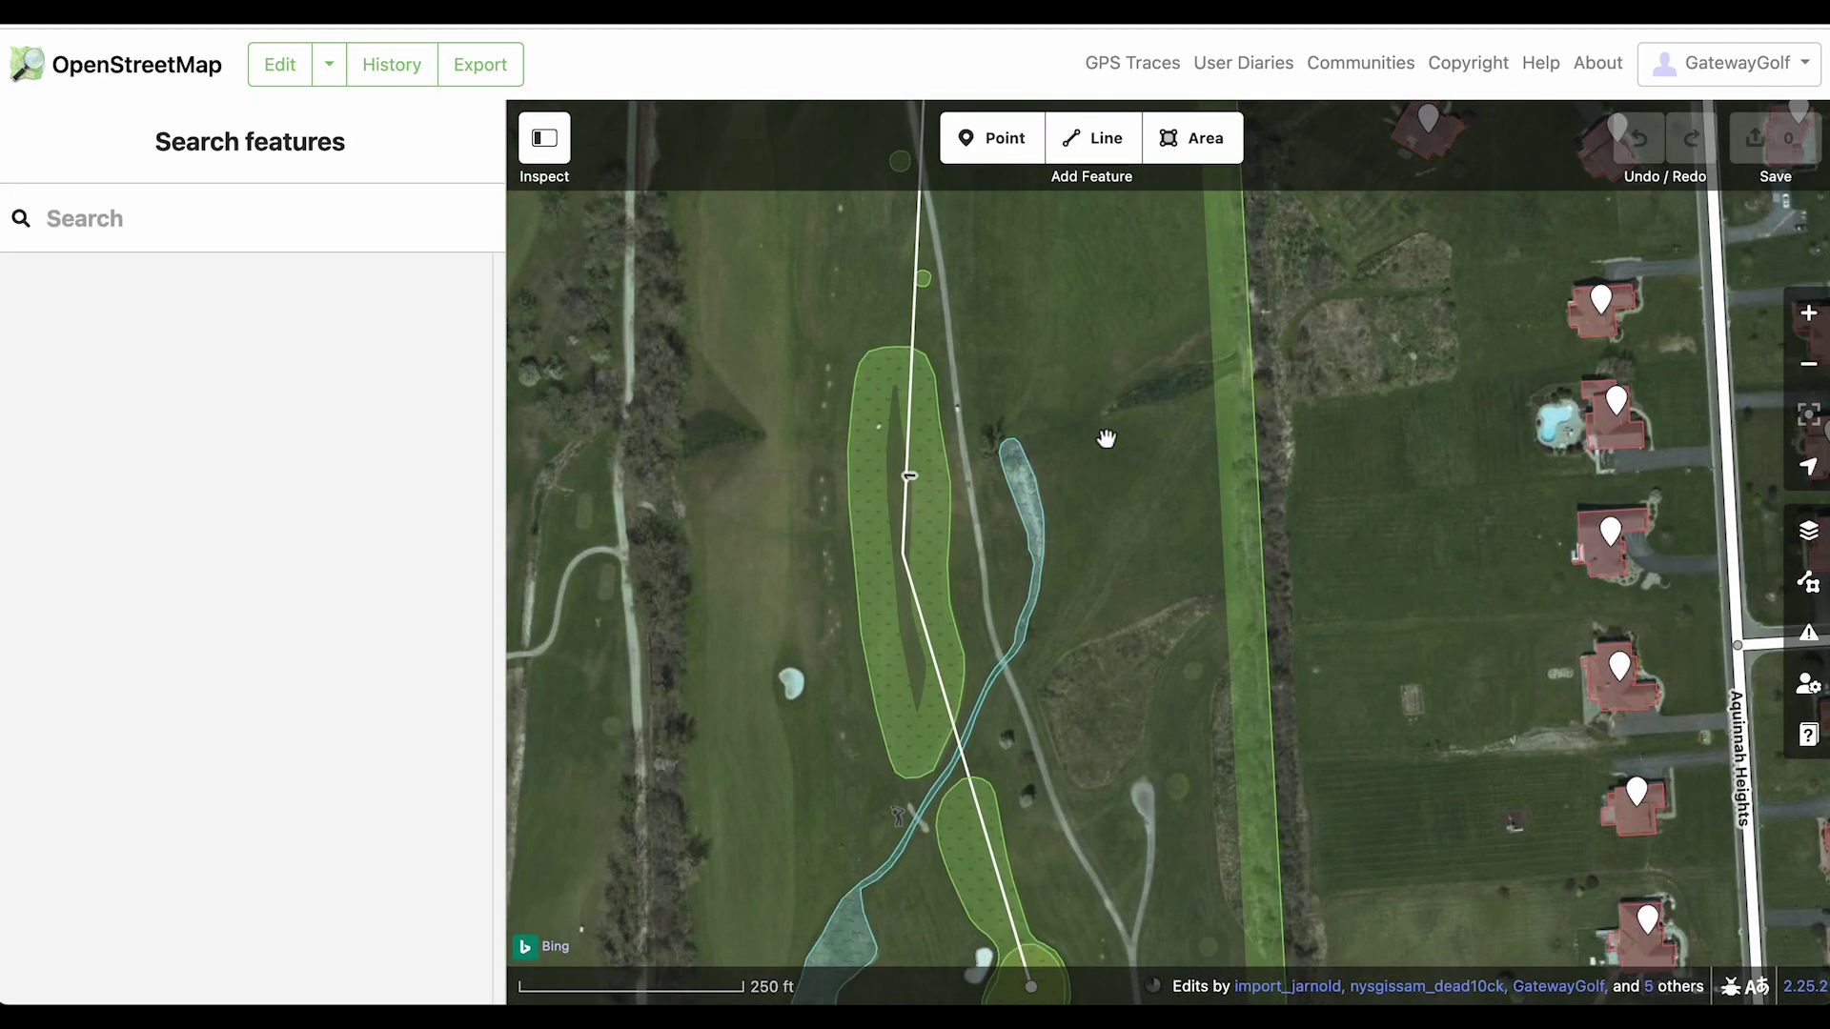
click(919, 615)
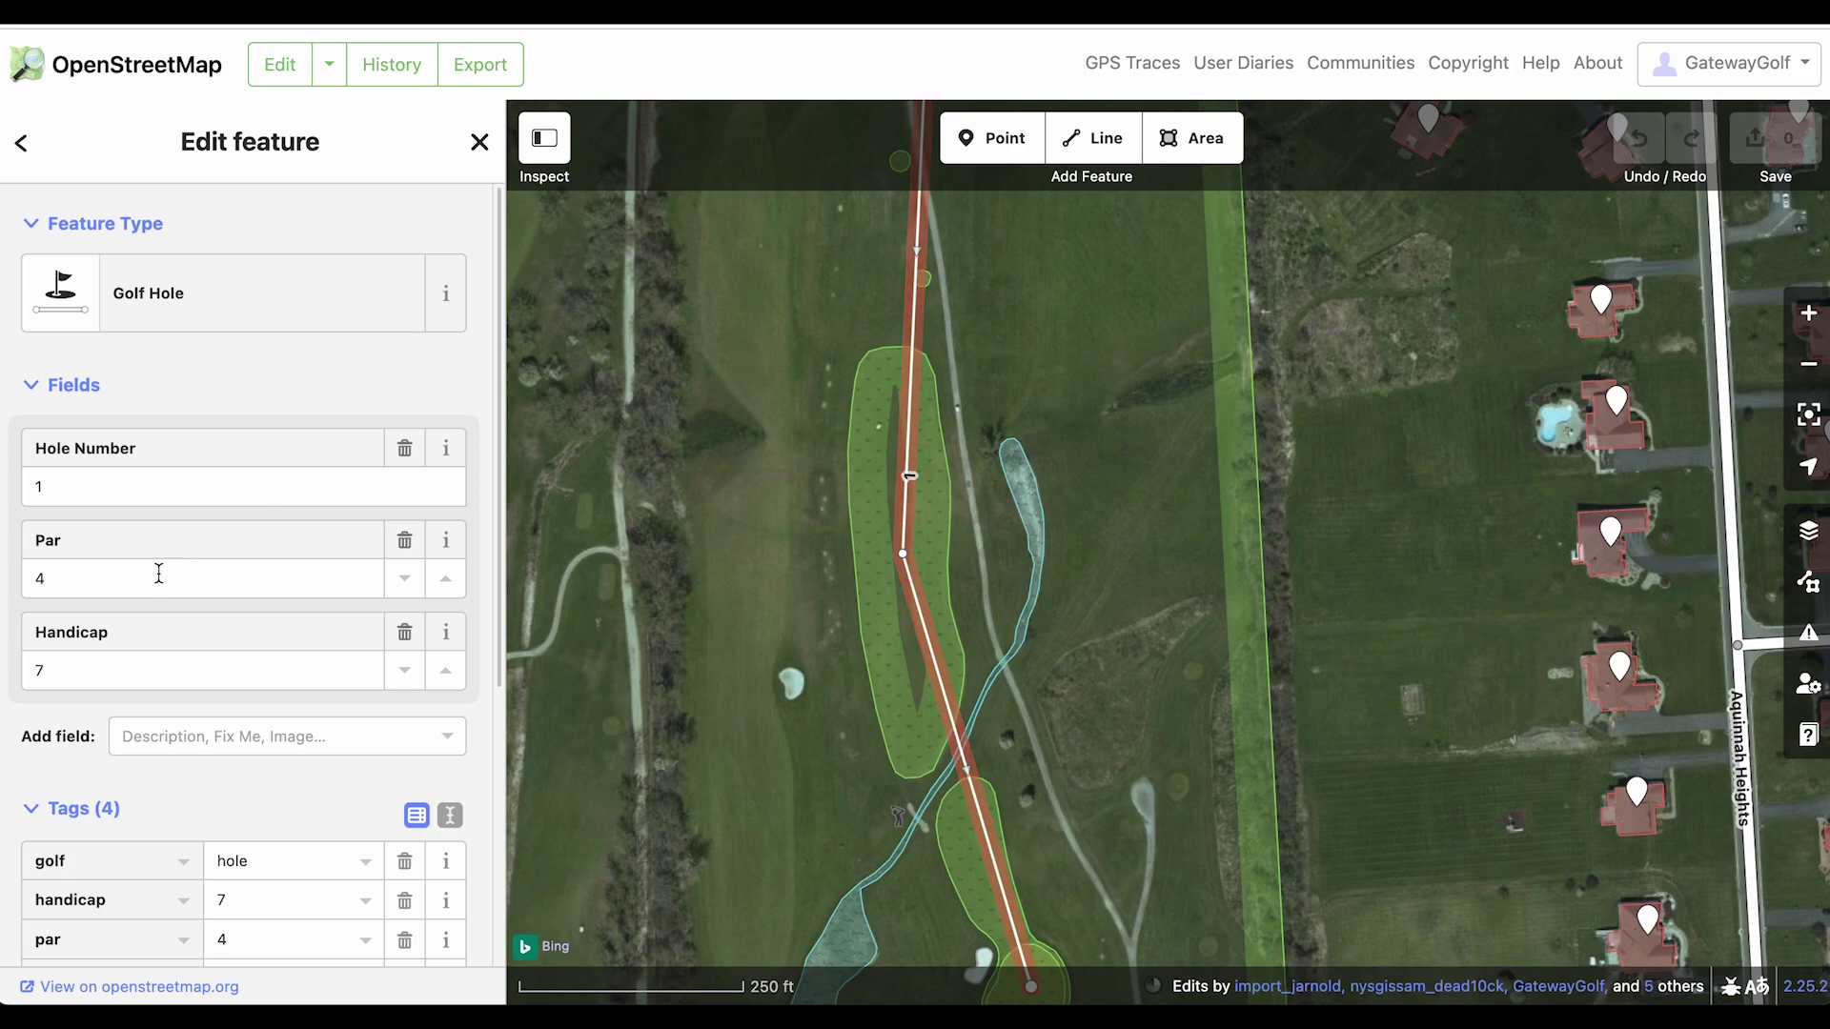
Select the putting green at the end of hole 1 to check its saved tags and relation
drag(695, 642, 632, 287)
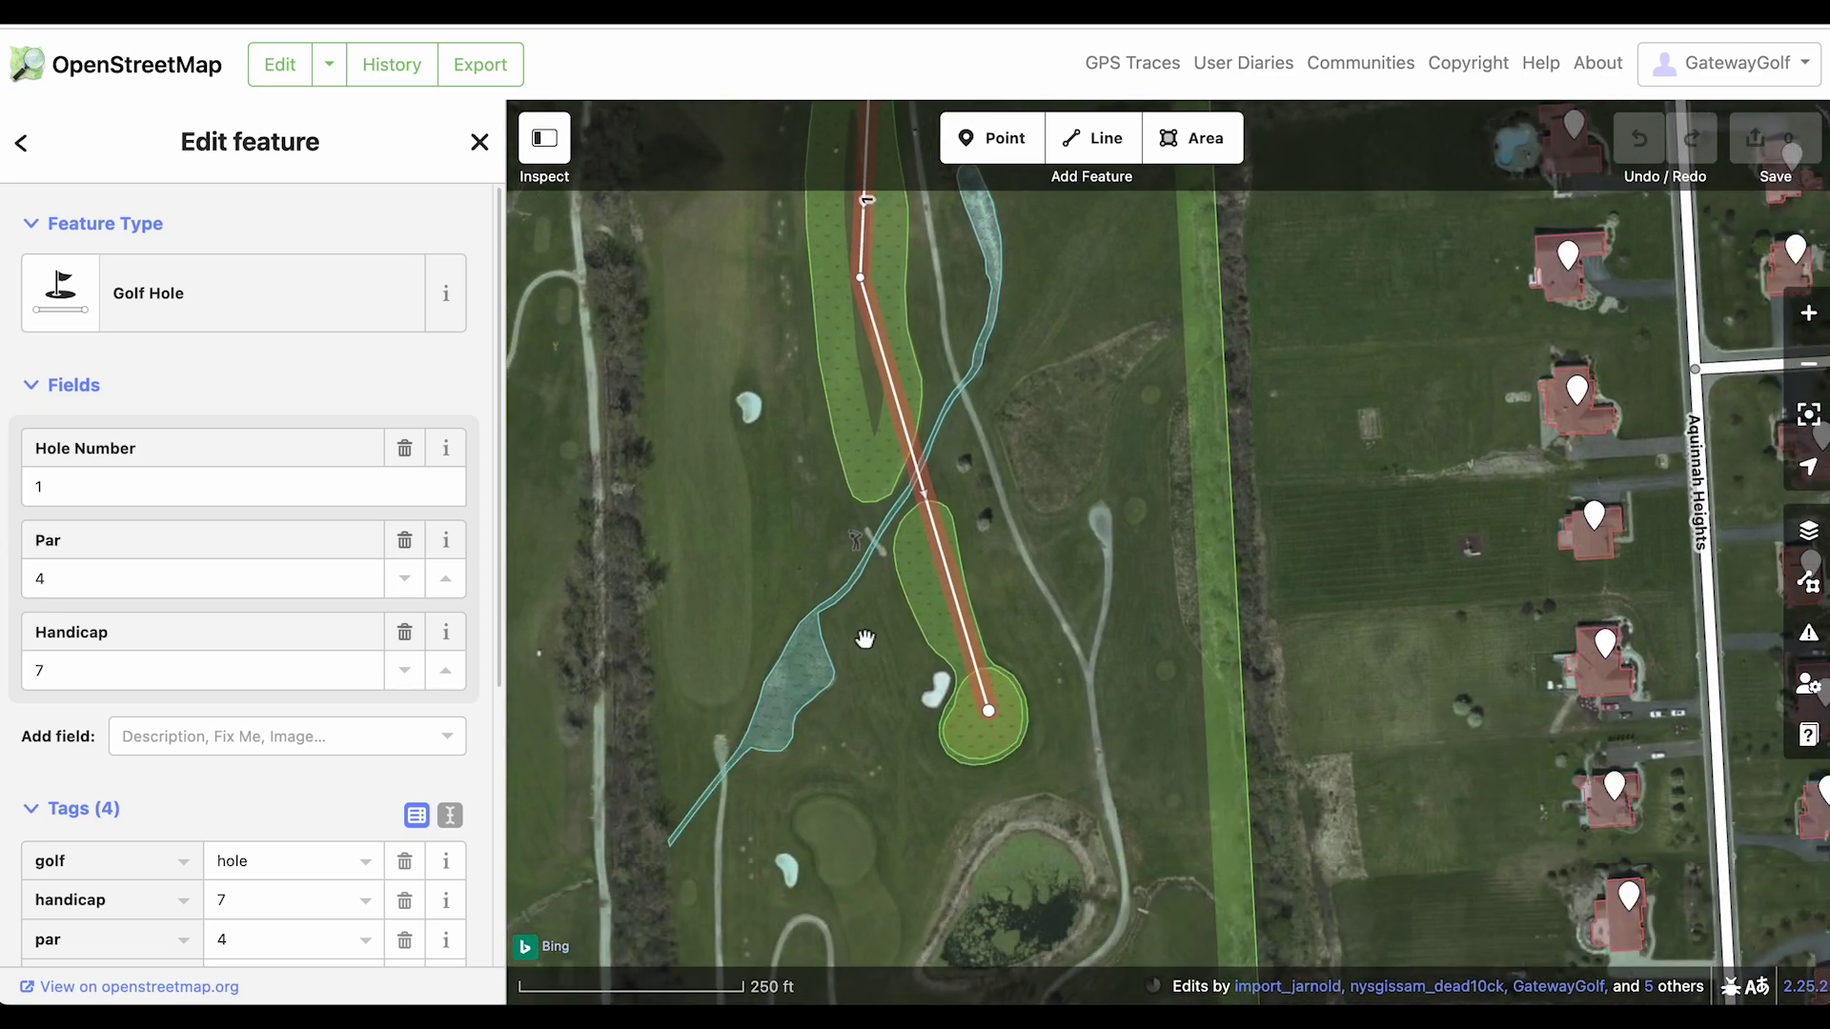
click(1000, 690)
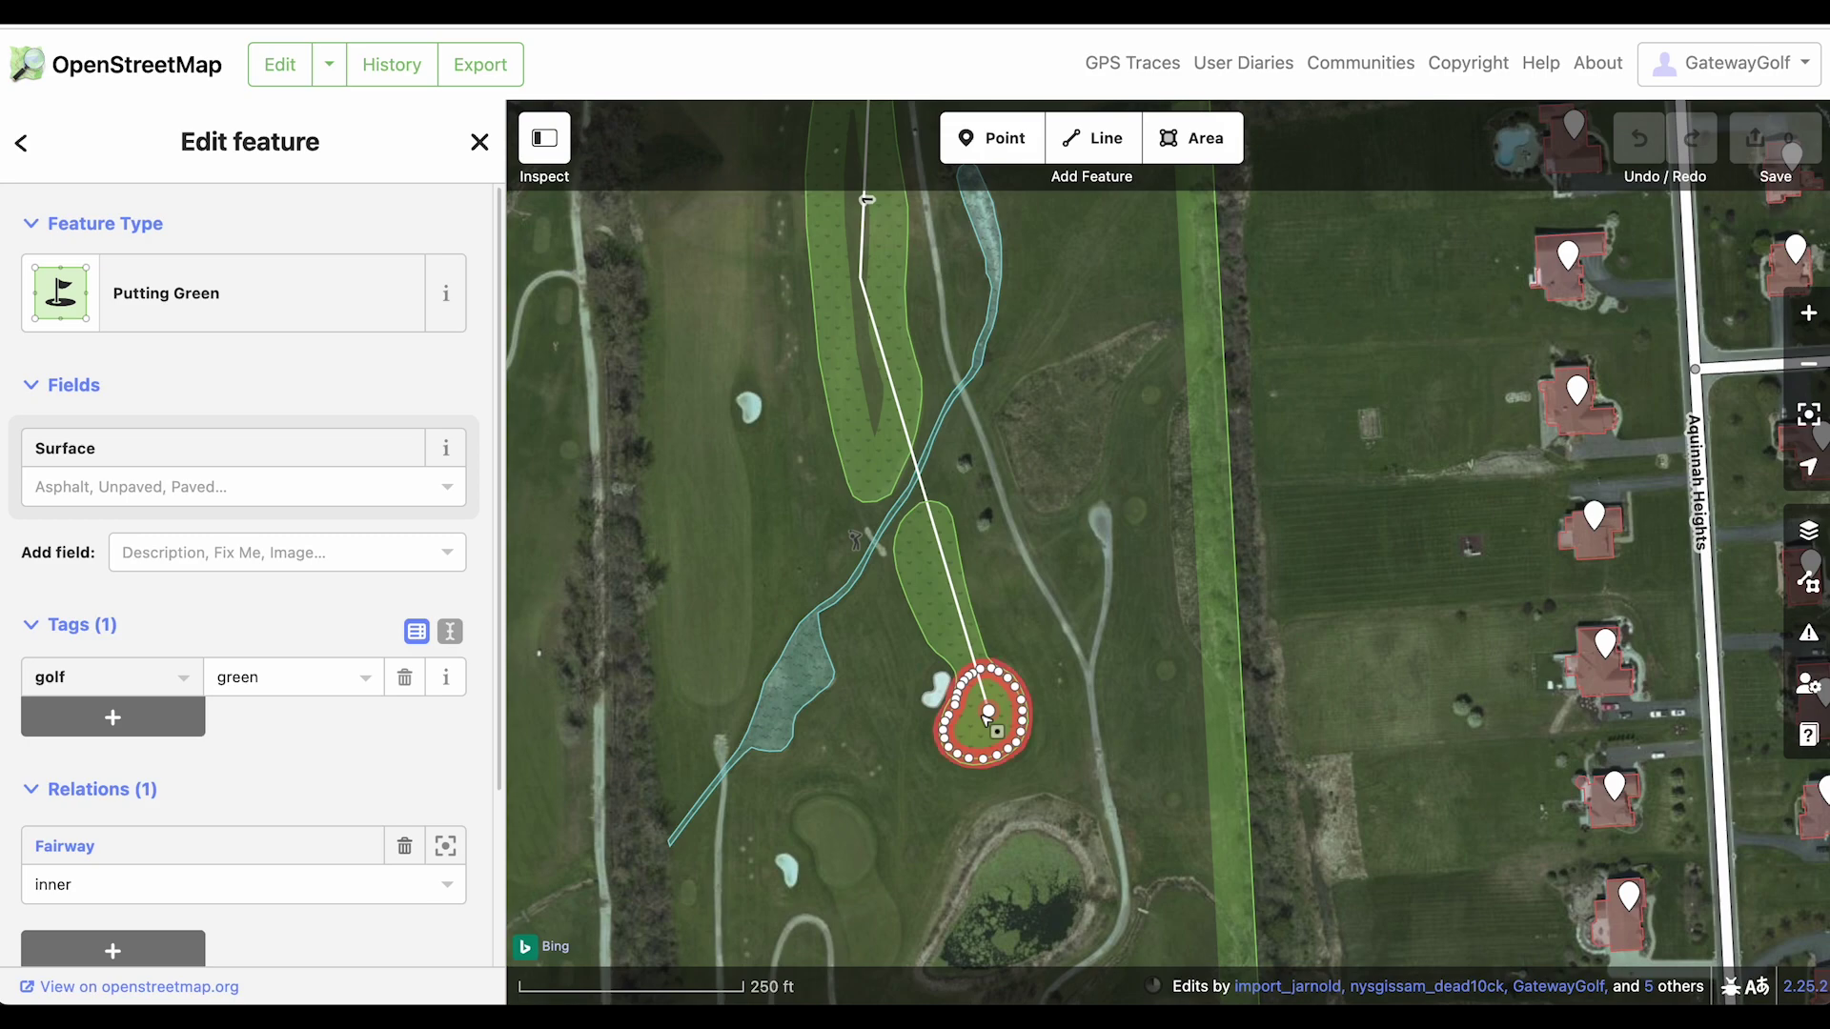
click(1032, 649)
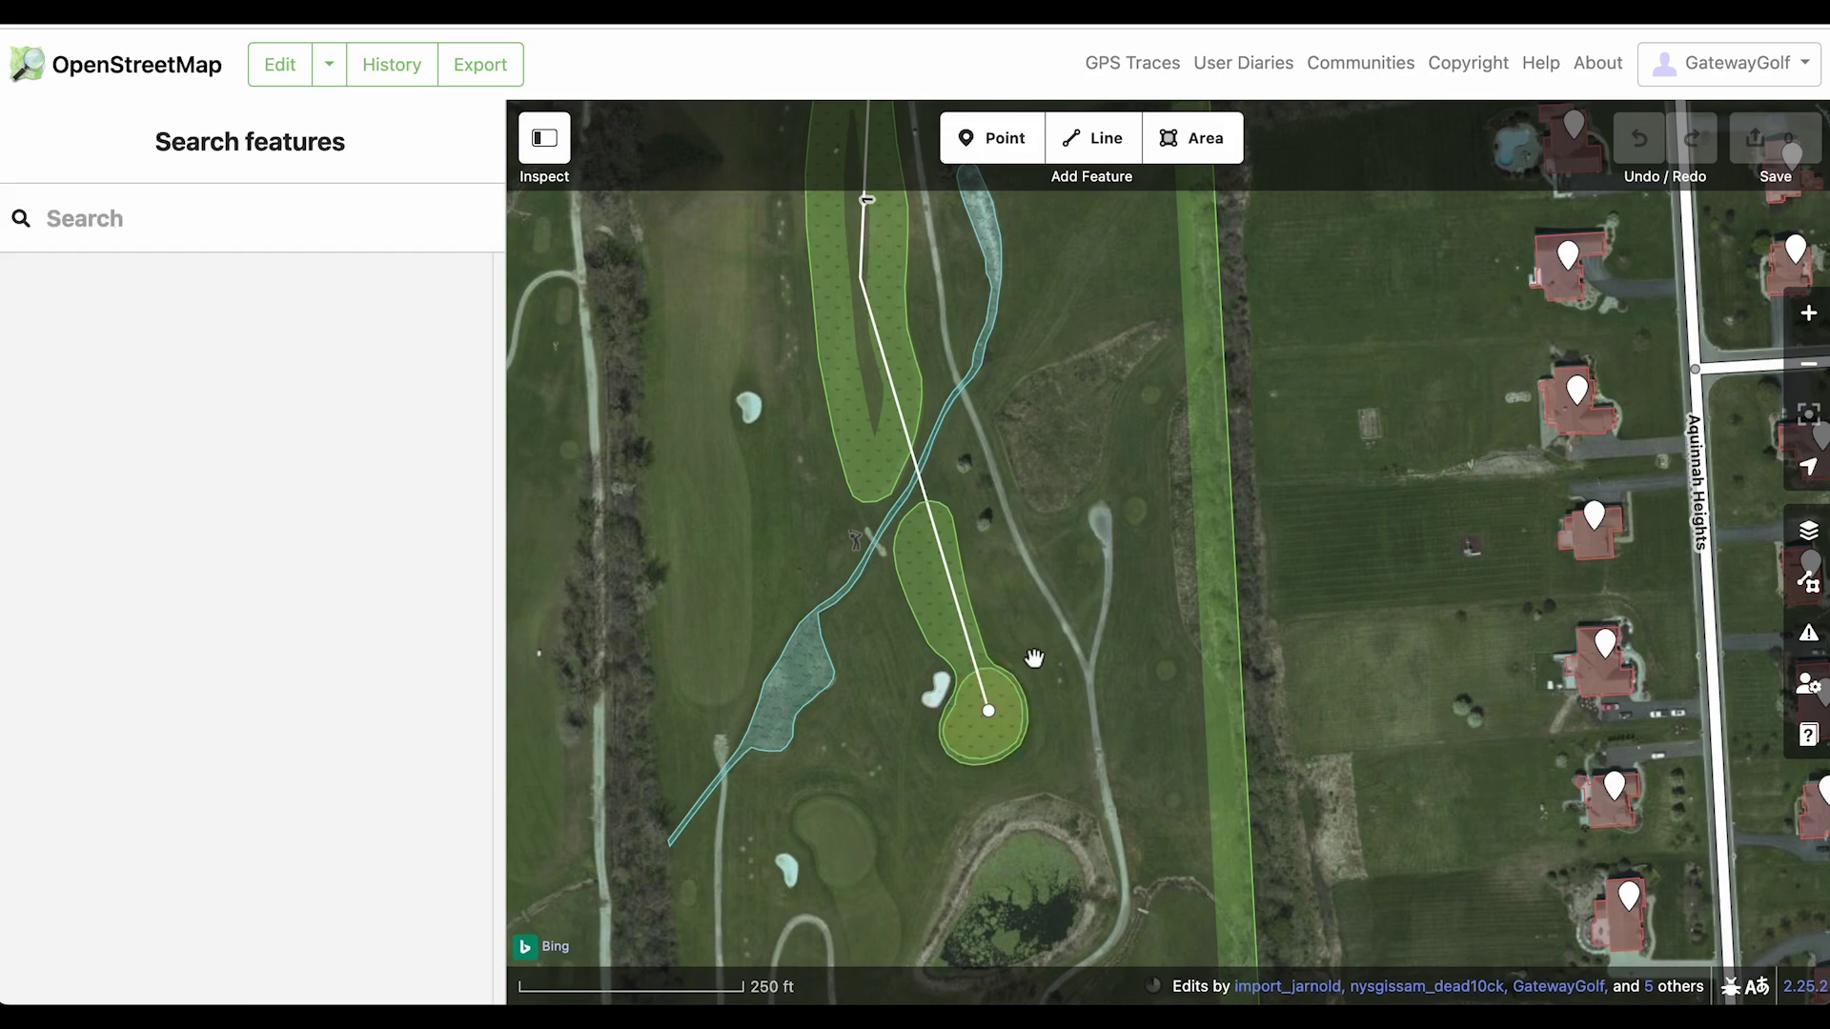
click(1014, 731)
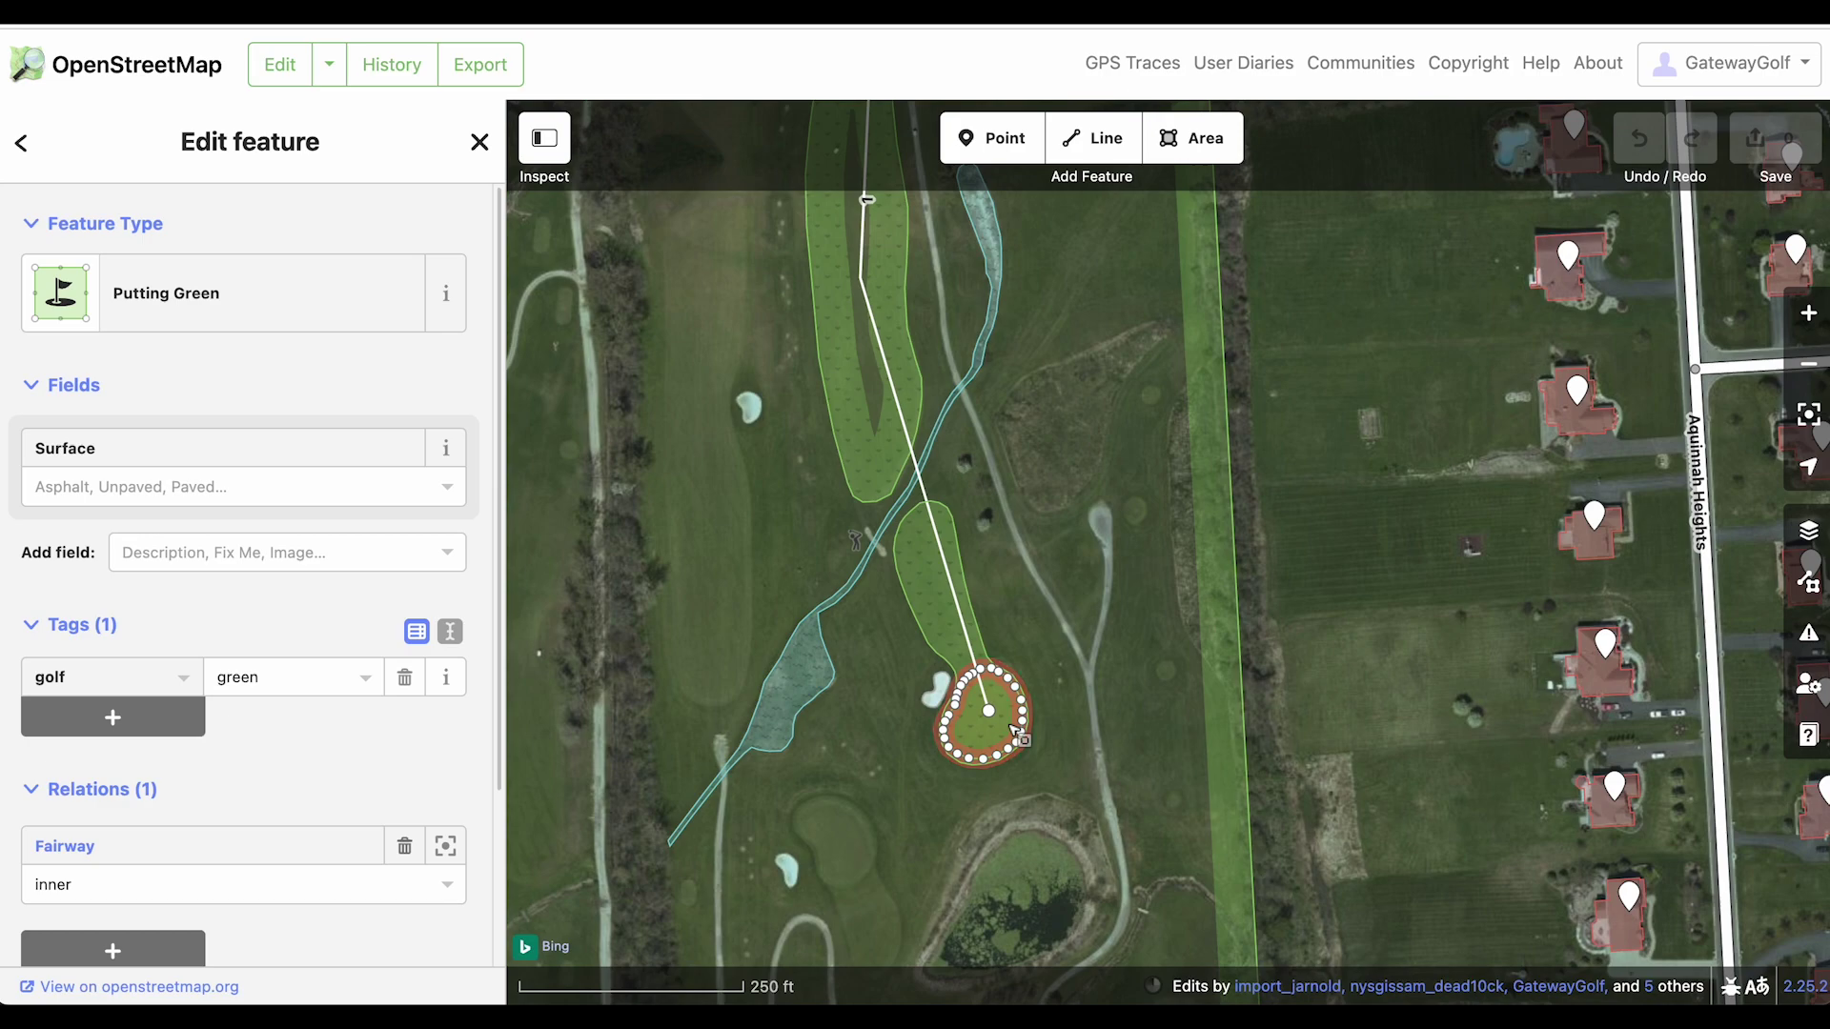
key(Escape)
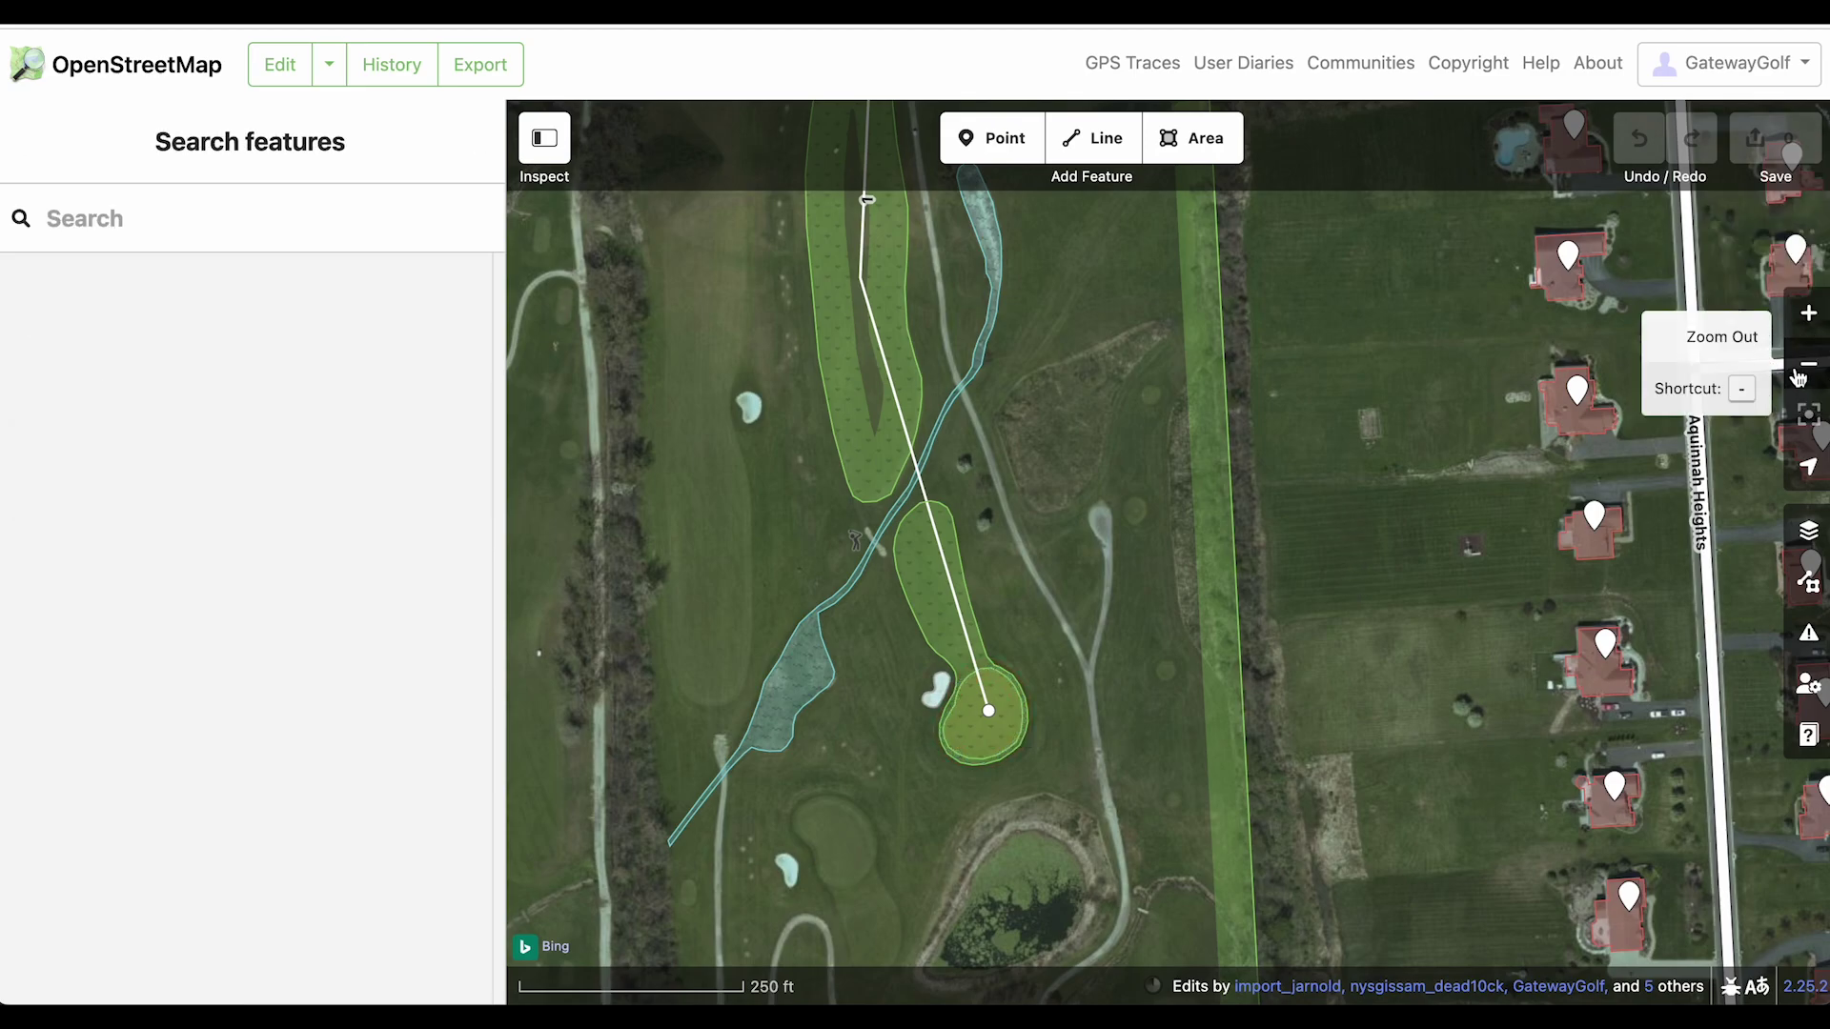
Select the golf course boundary area and name it Sunset Ridge Golf Club
click(1797, 377)
click(1798, 378)
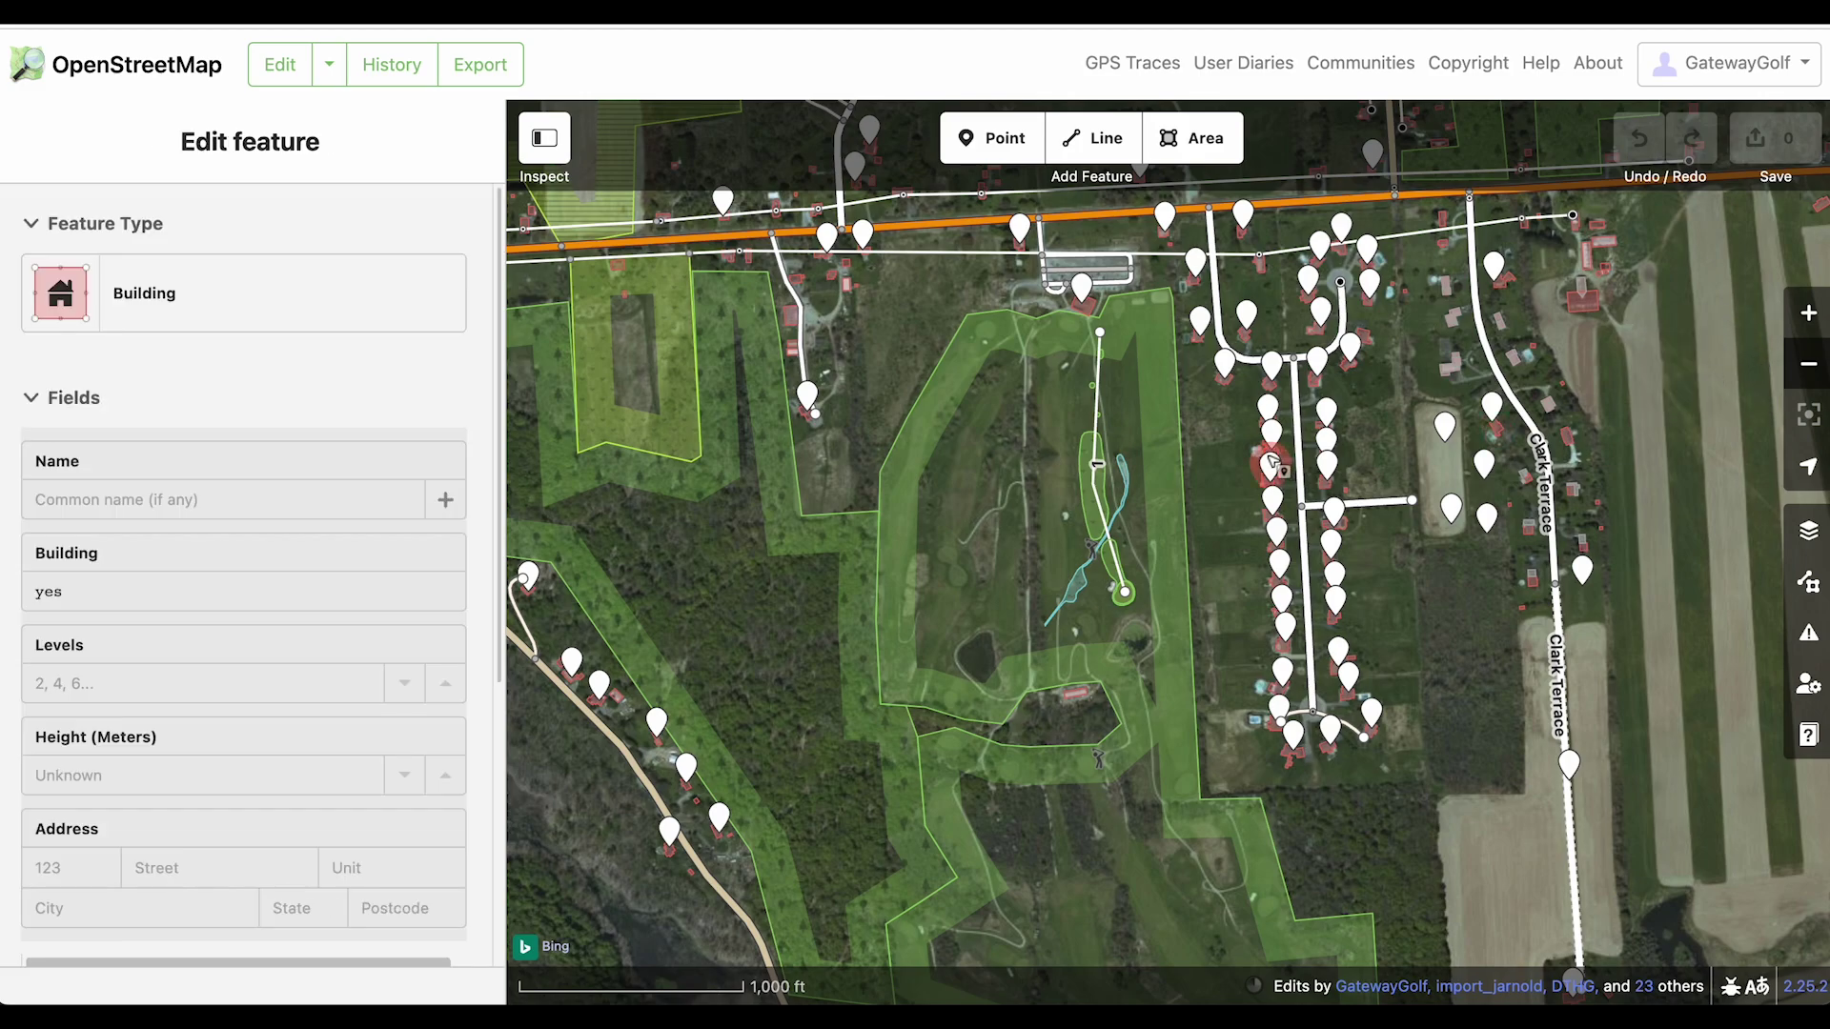
click(1160, 375)
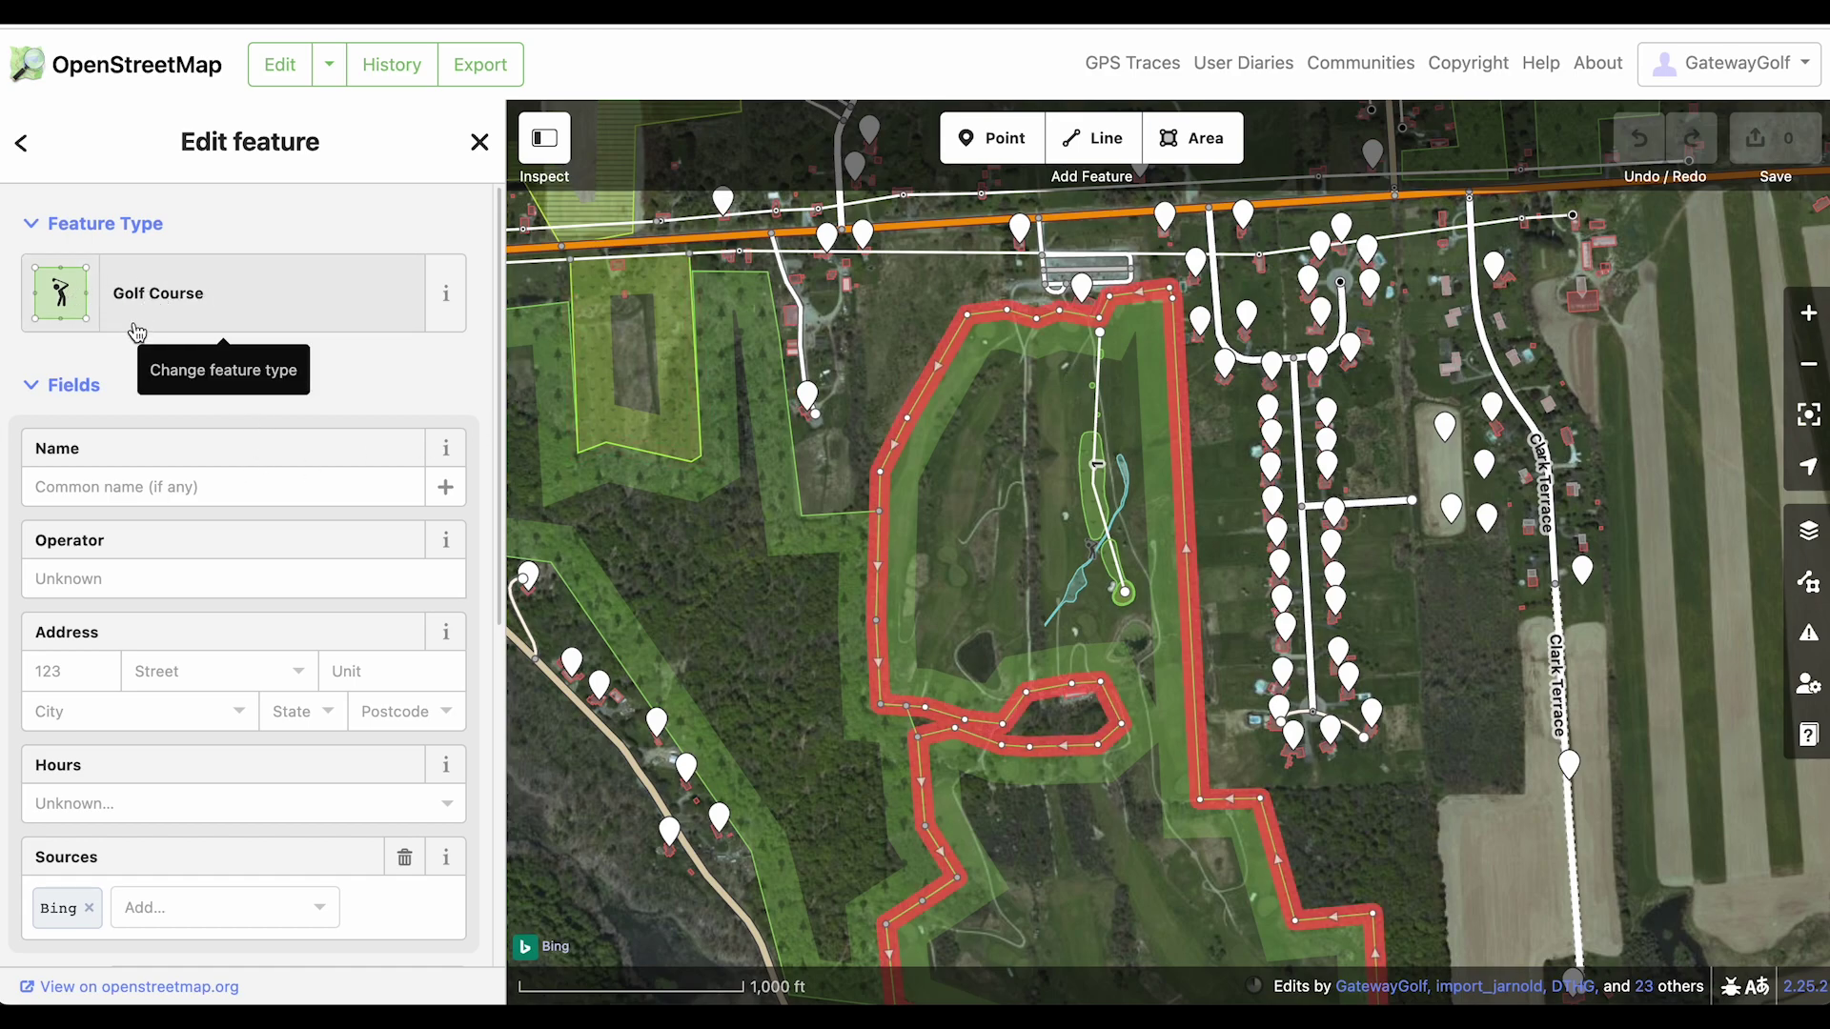
scroll(105, 467, down, 1)
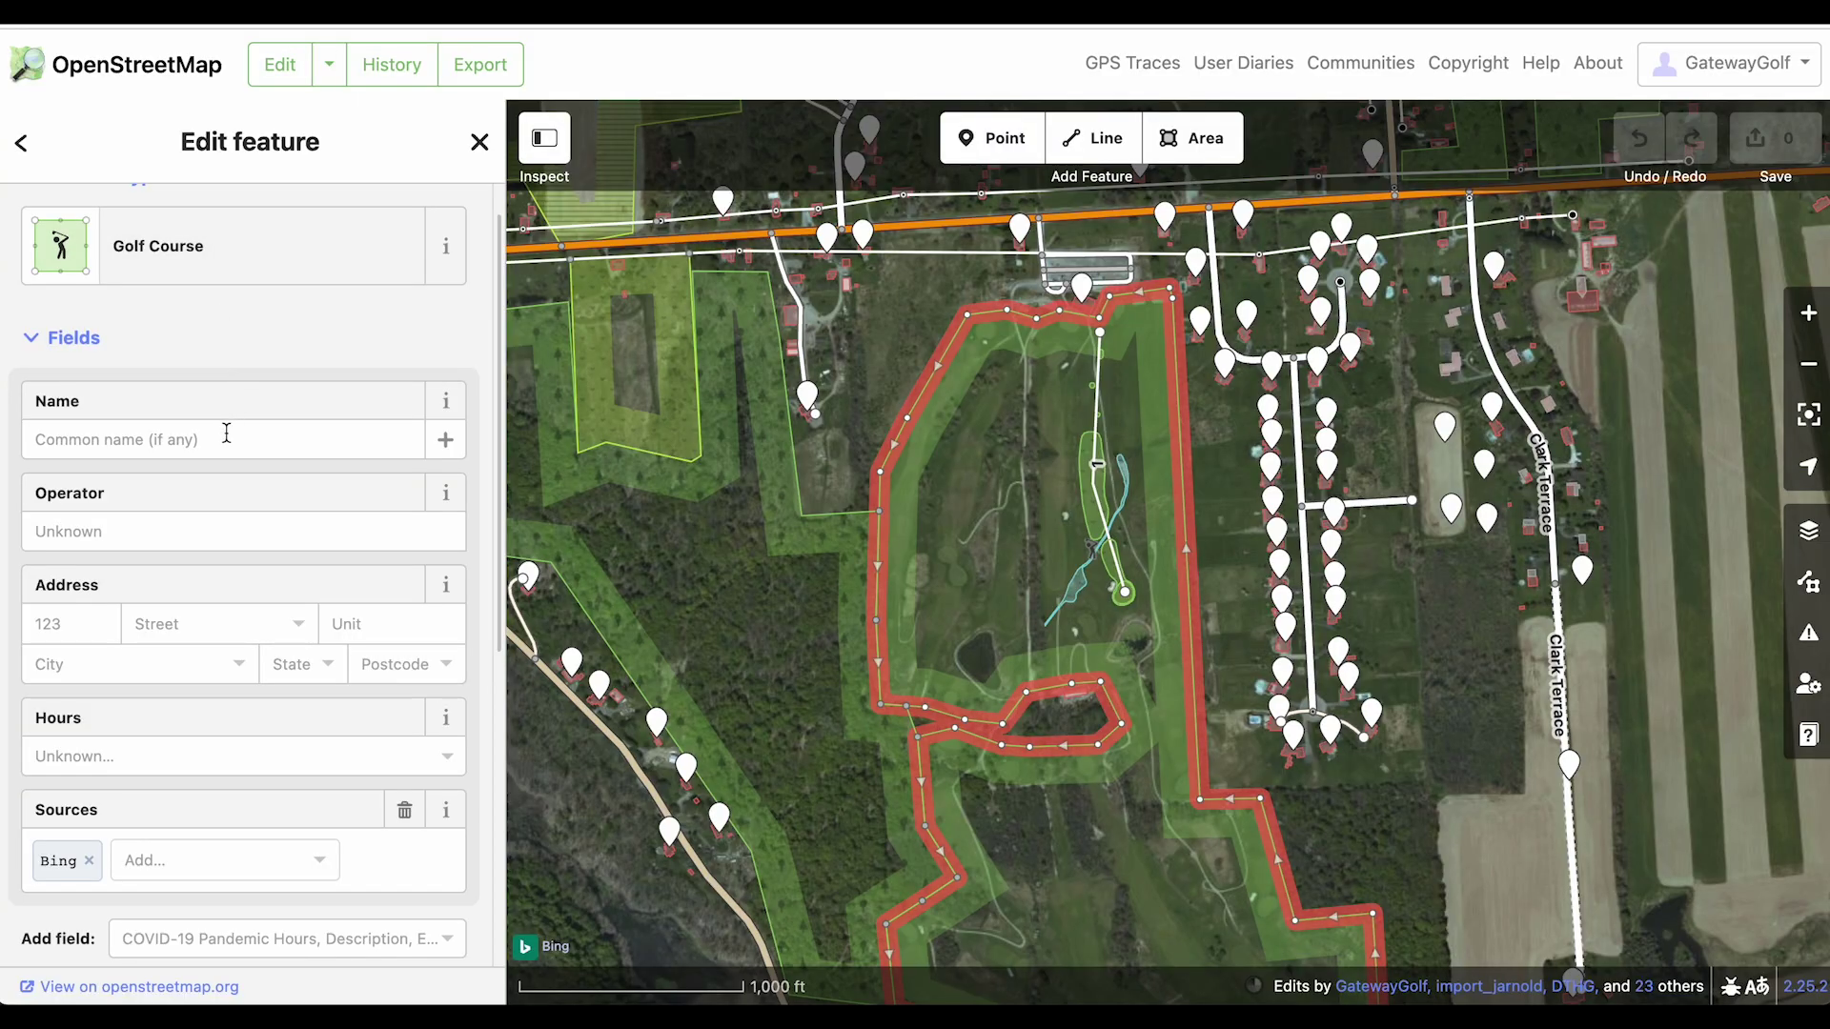
click(225, 437)
text(S)
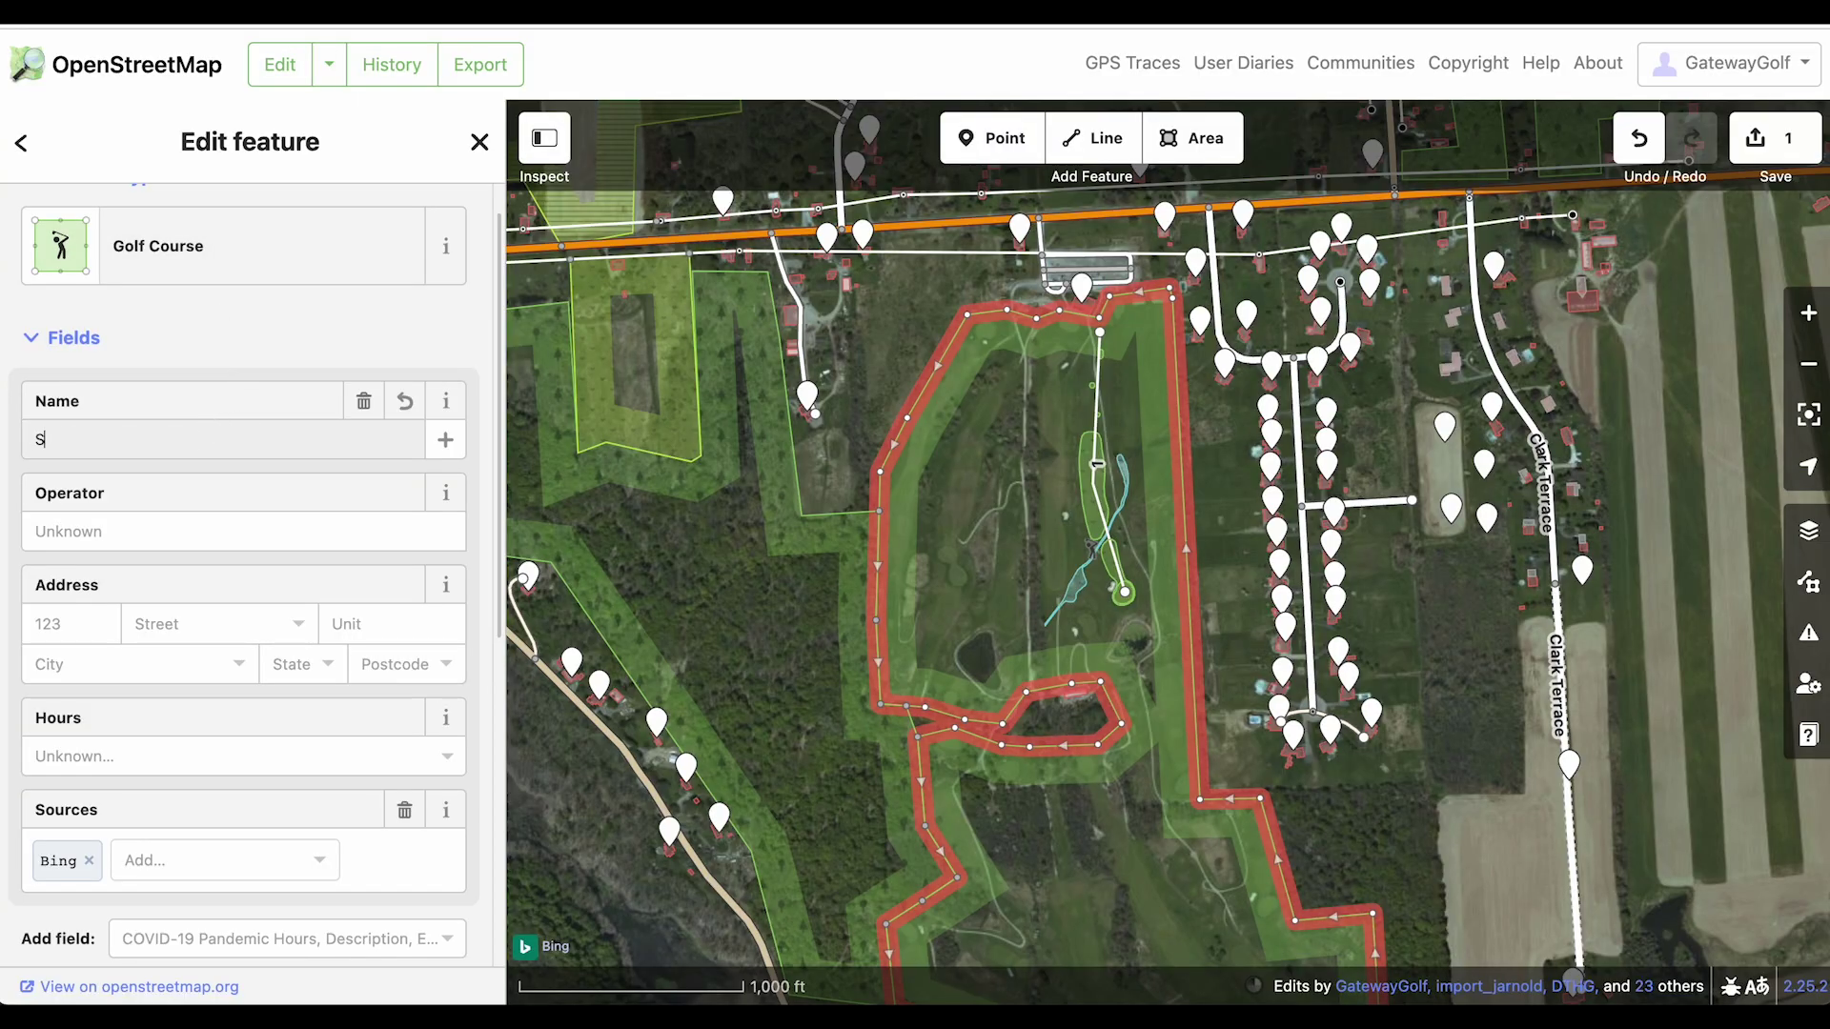
text(unset Ridge )
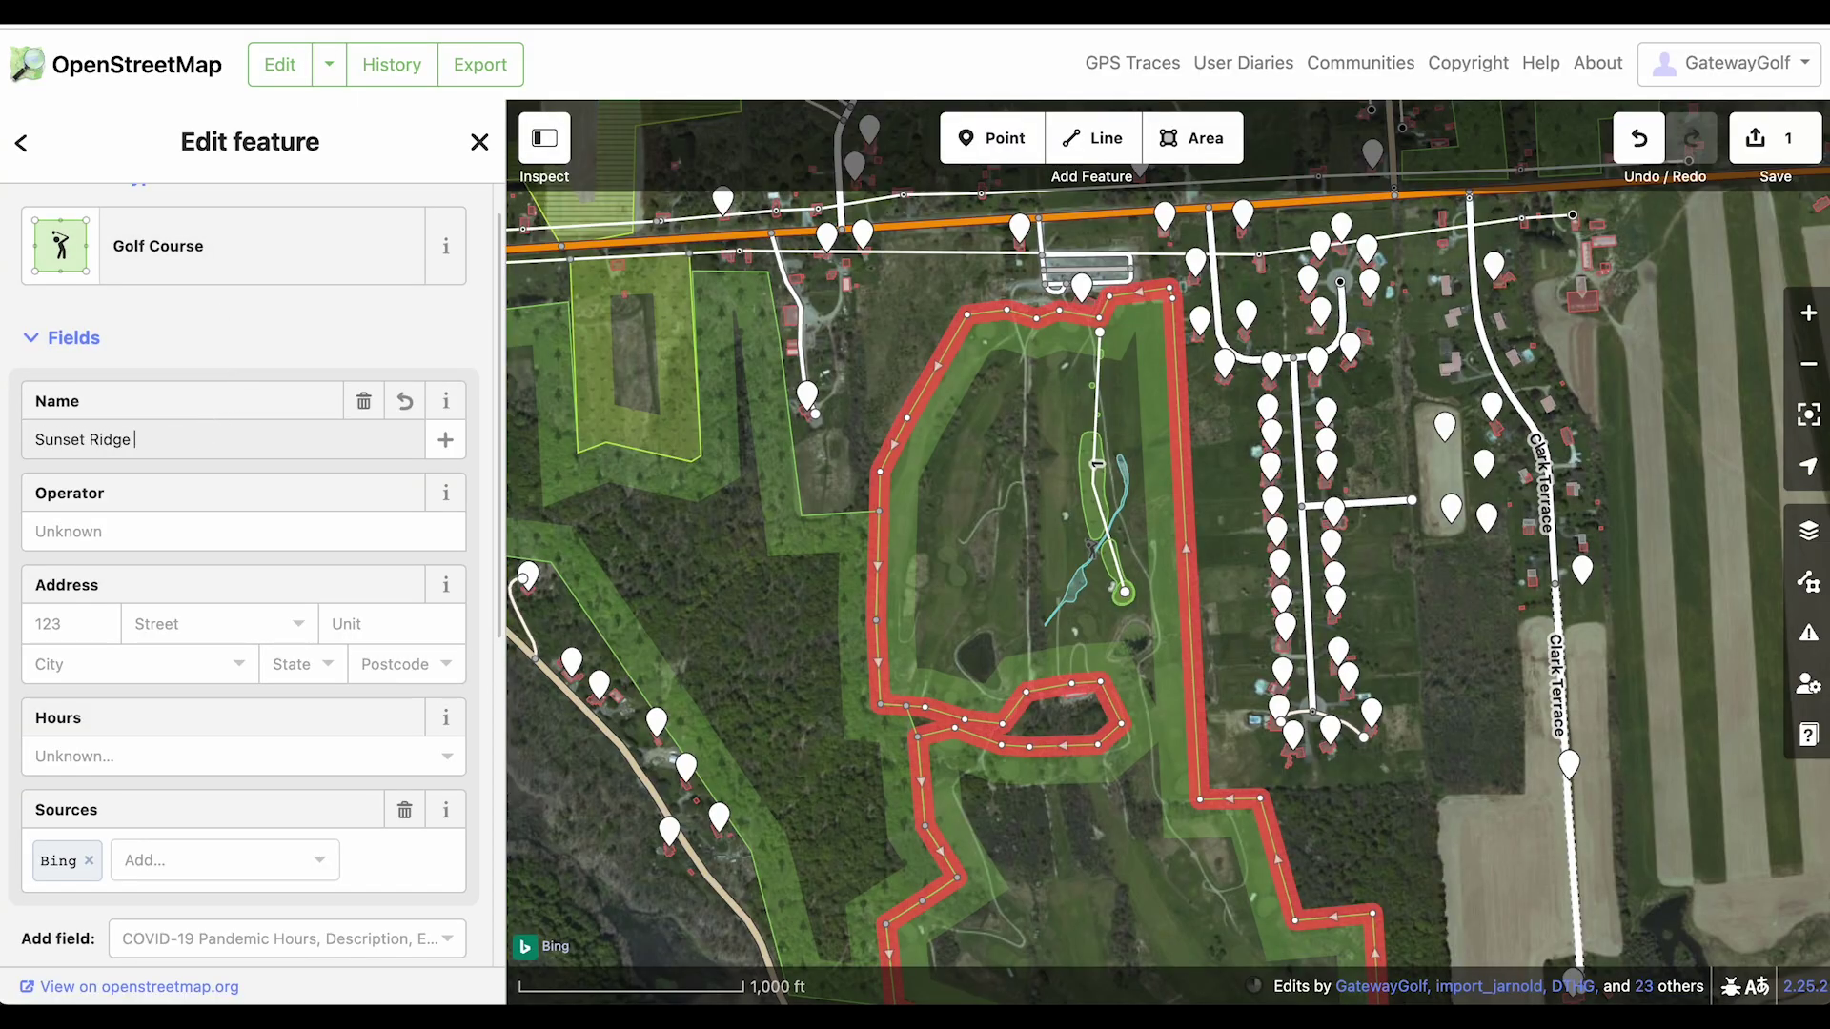
text(Golf Club)
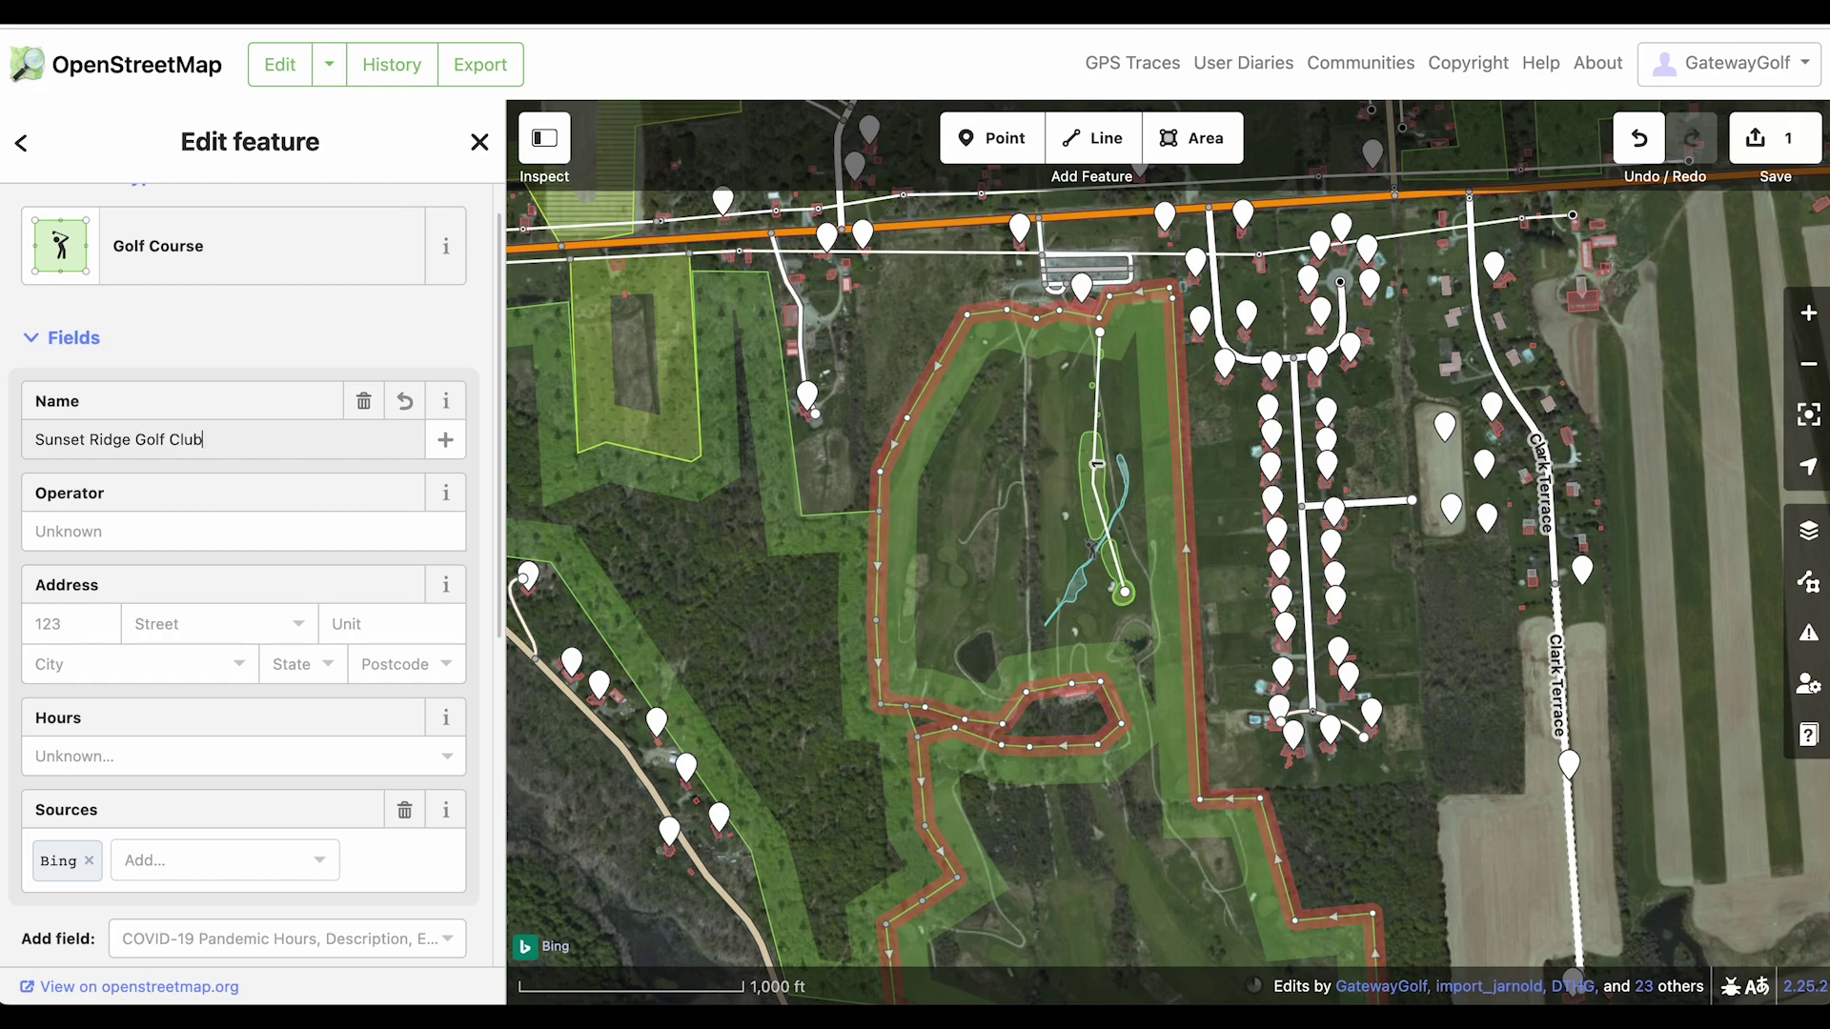
Add empty Telephone and Website fields to the golf course boundary feature
drag(827, 277, 823, 142)
click(57, 624)
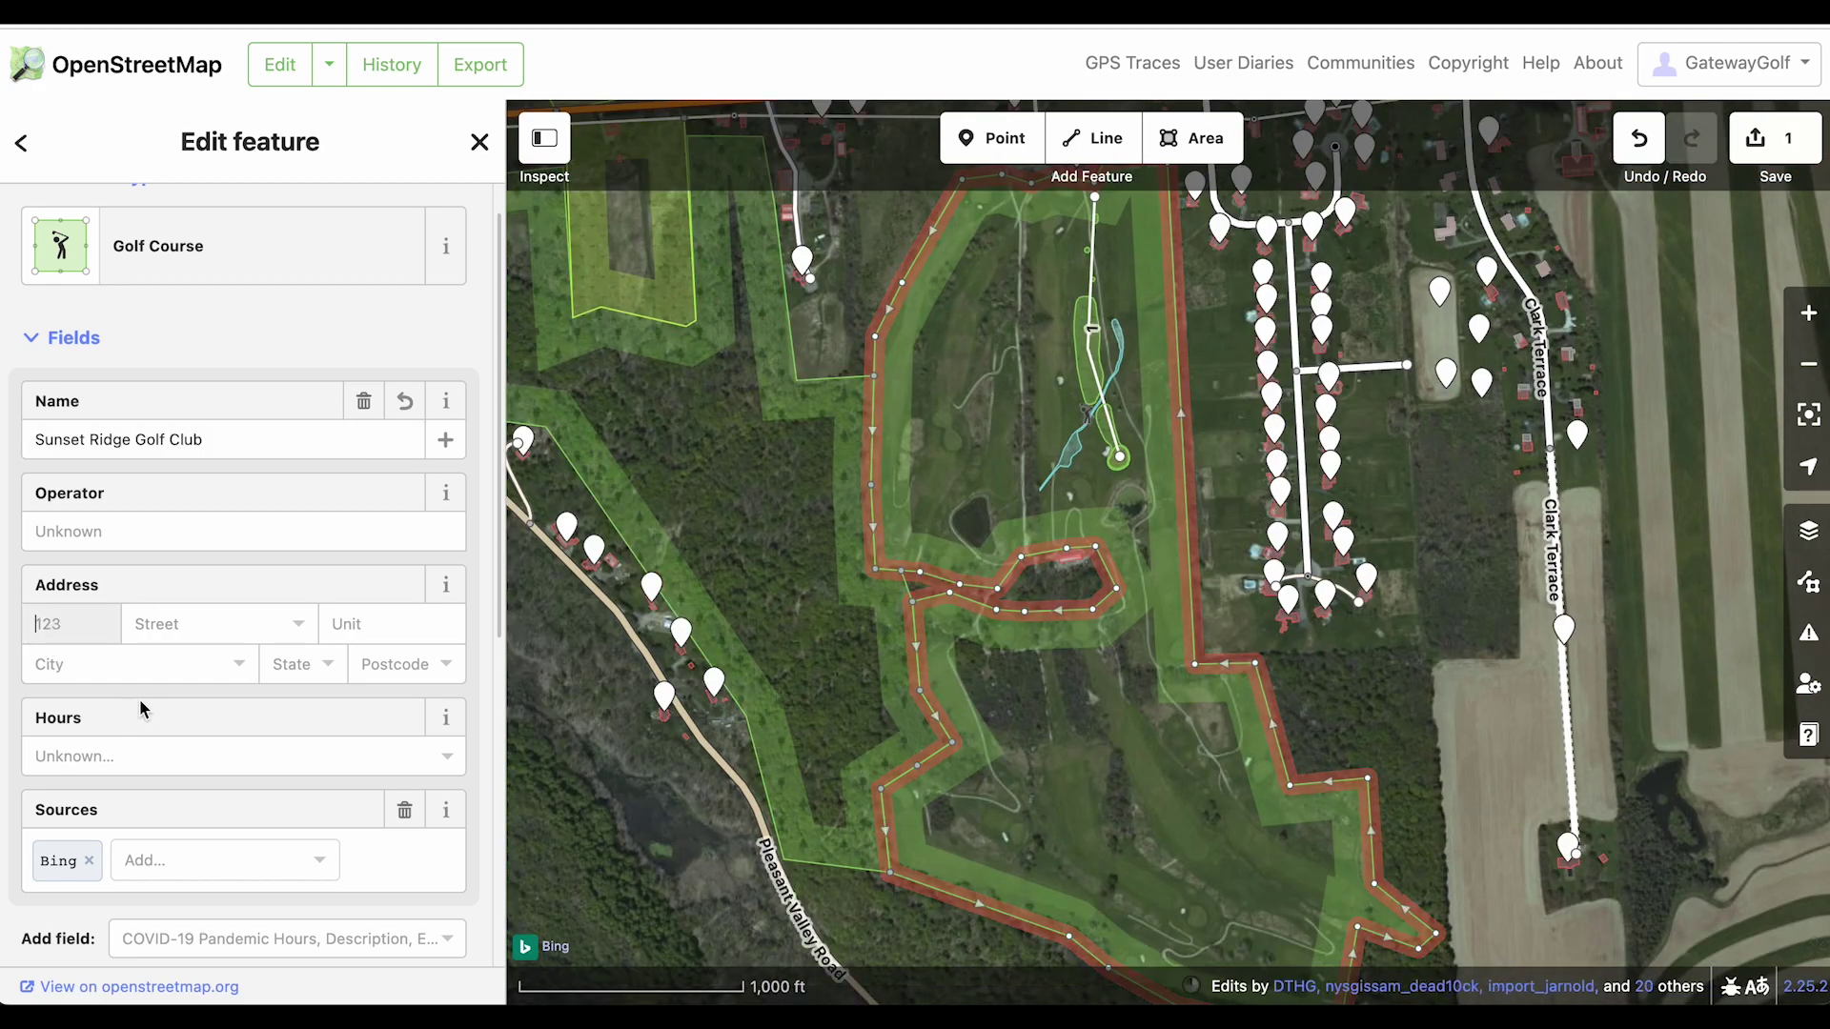
scroll(140, 708, down, 5)
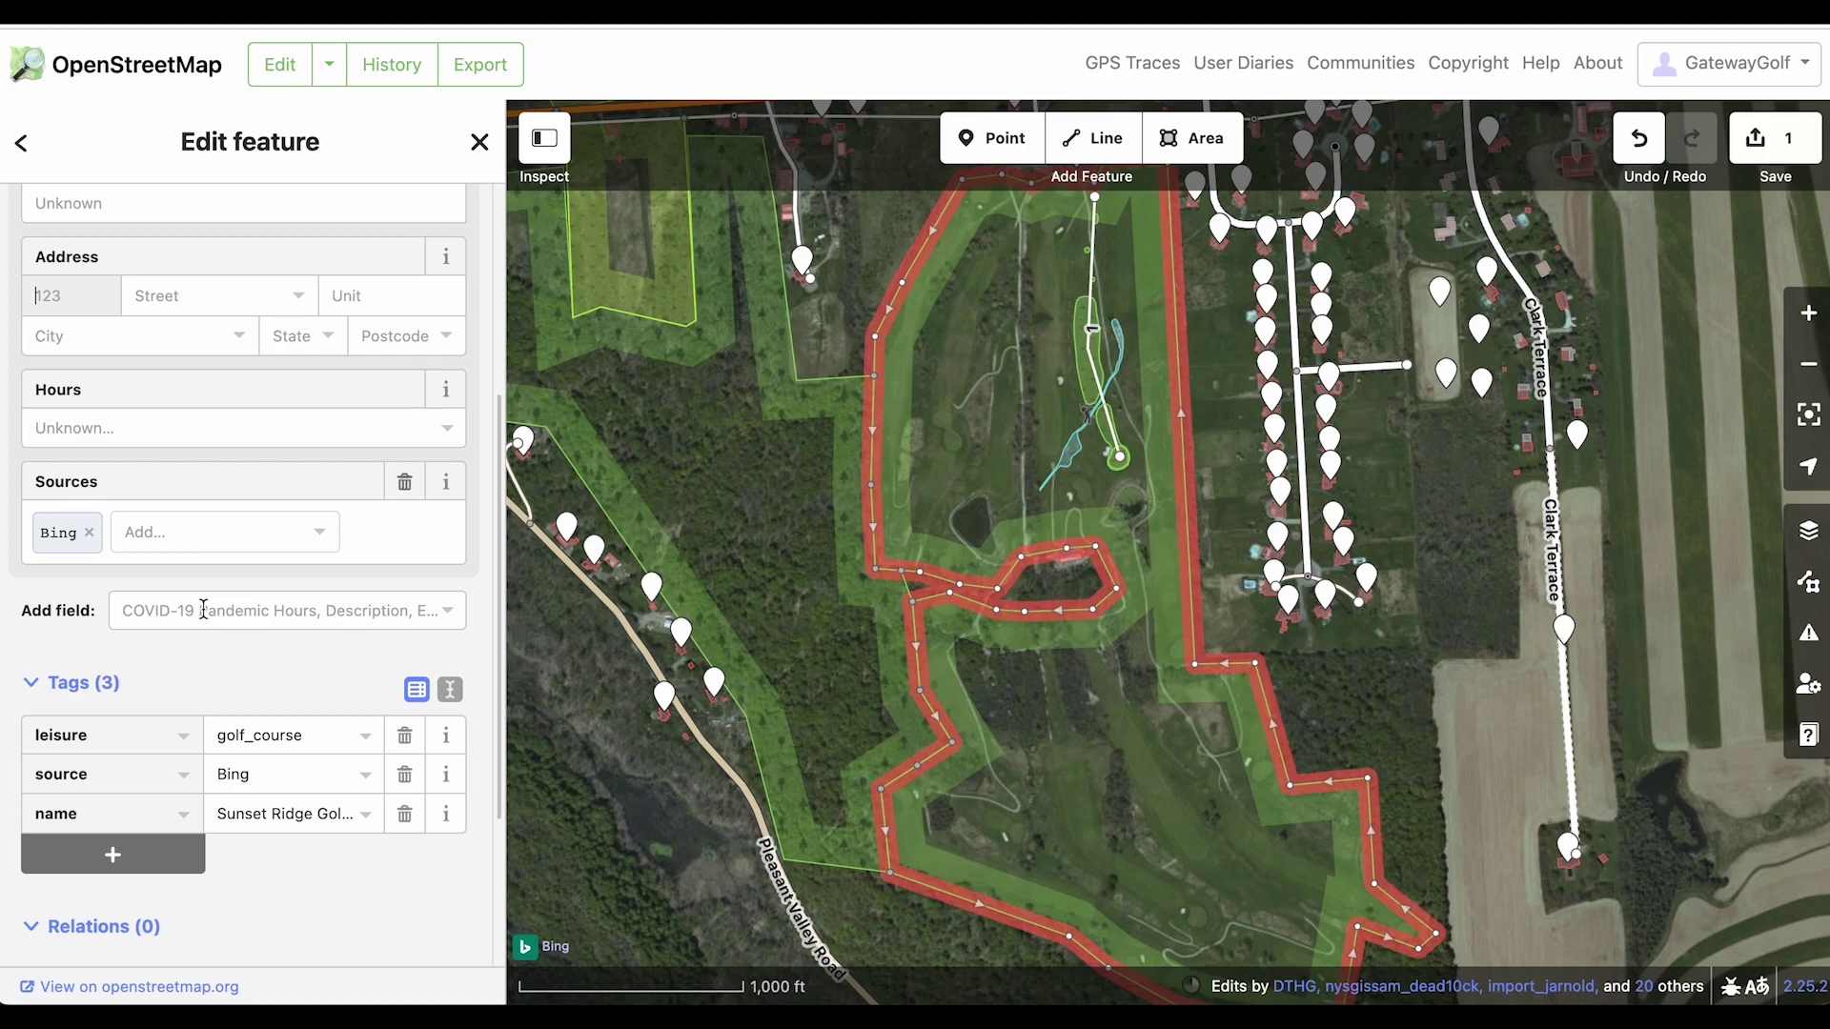
click(203, 610)
text(Te)
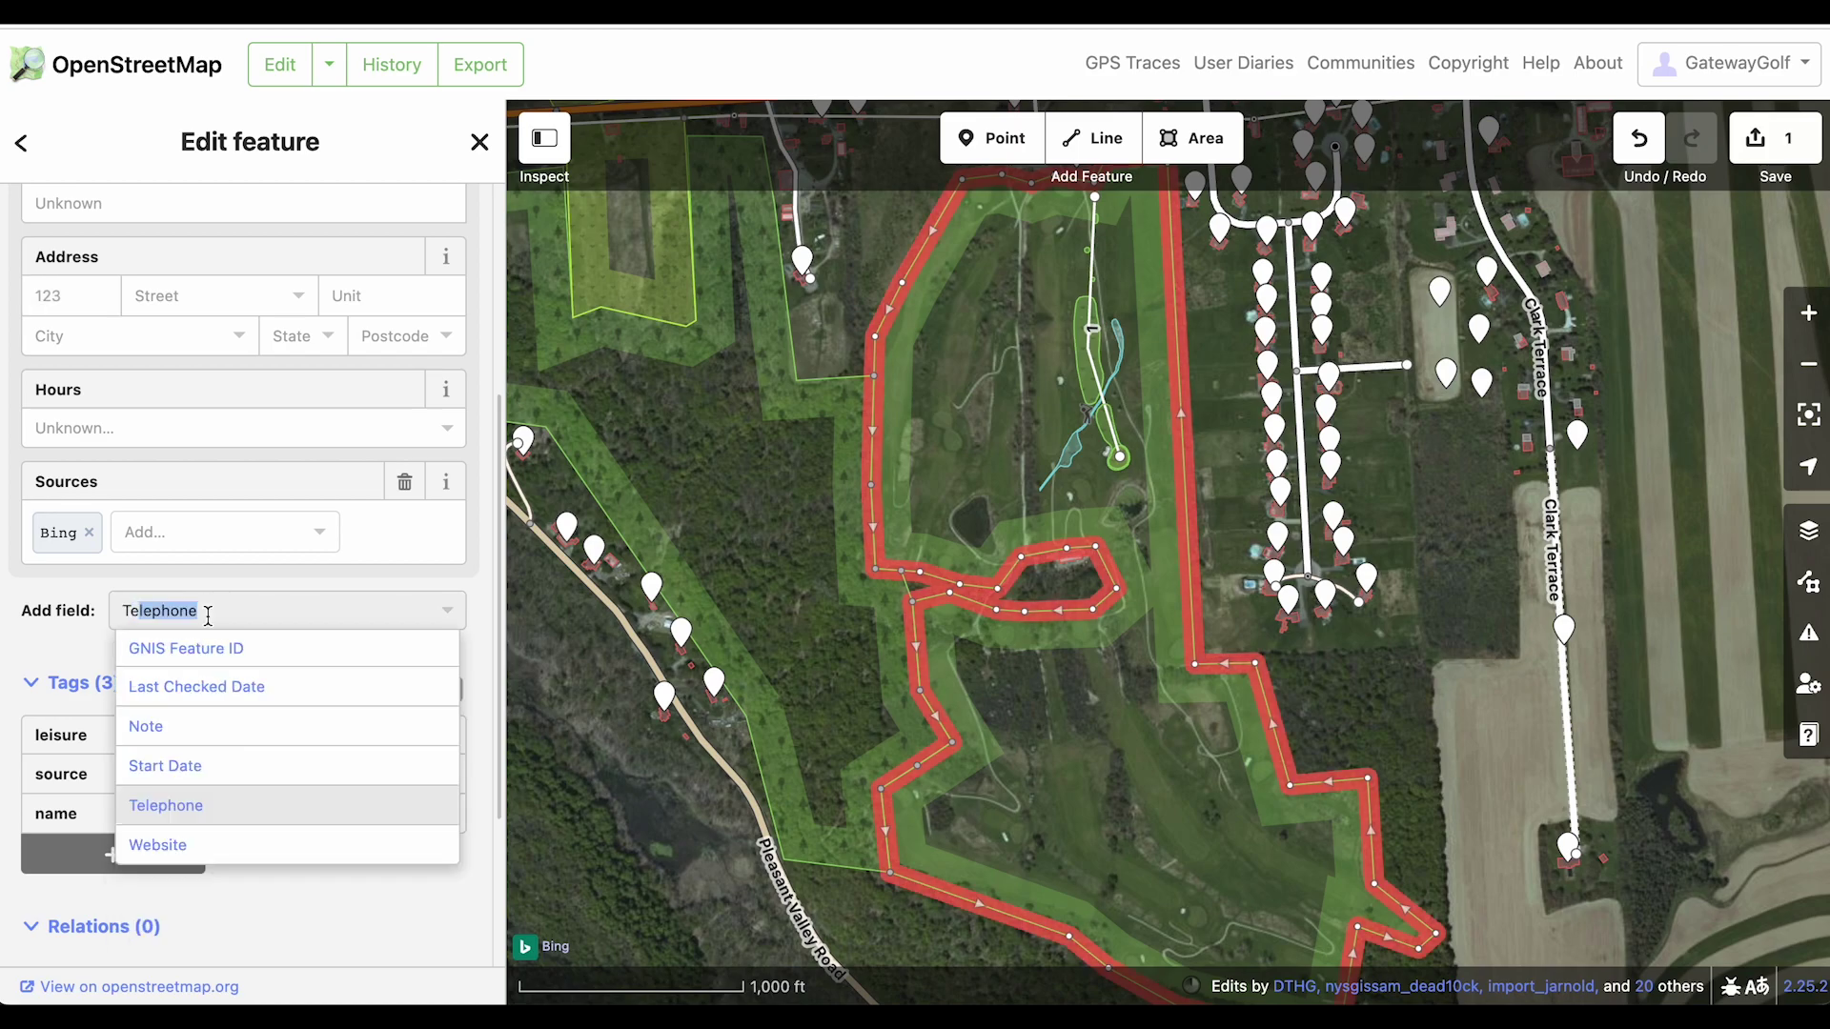
click(204, 803)
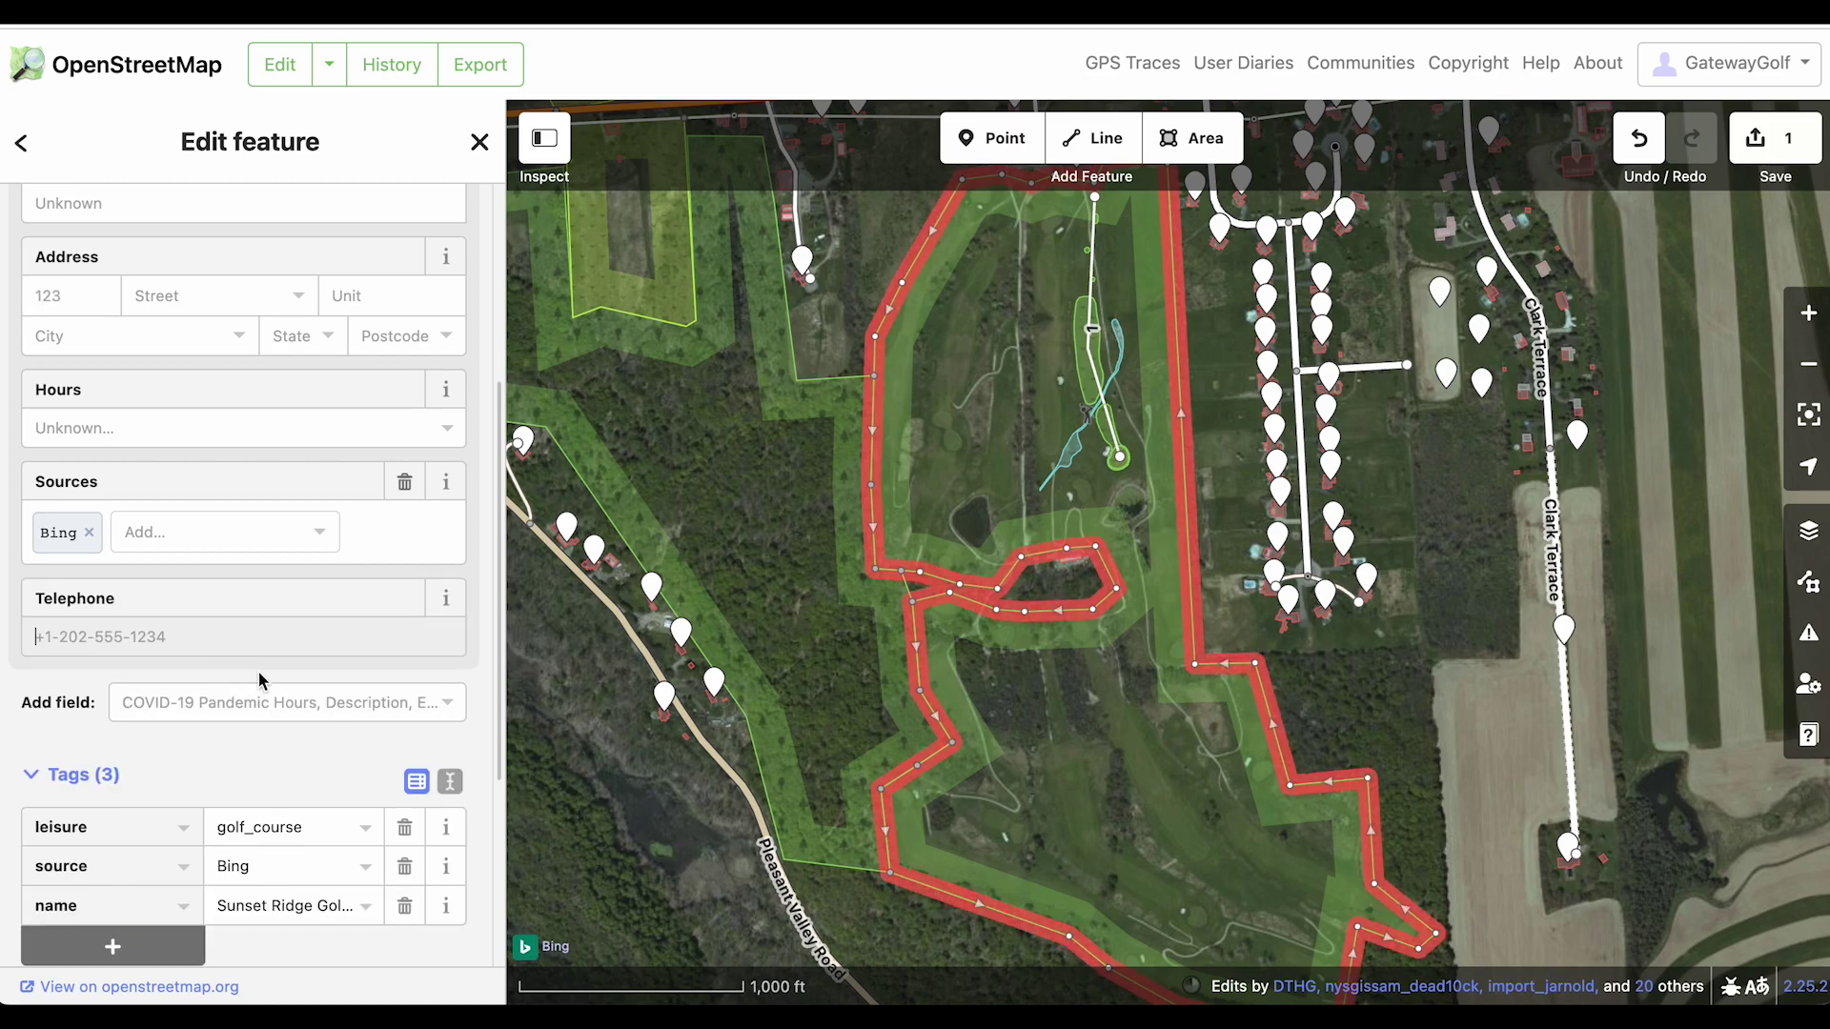
click(191, 710)
text(Website)
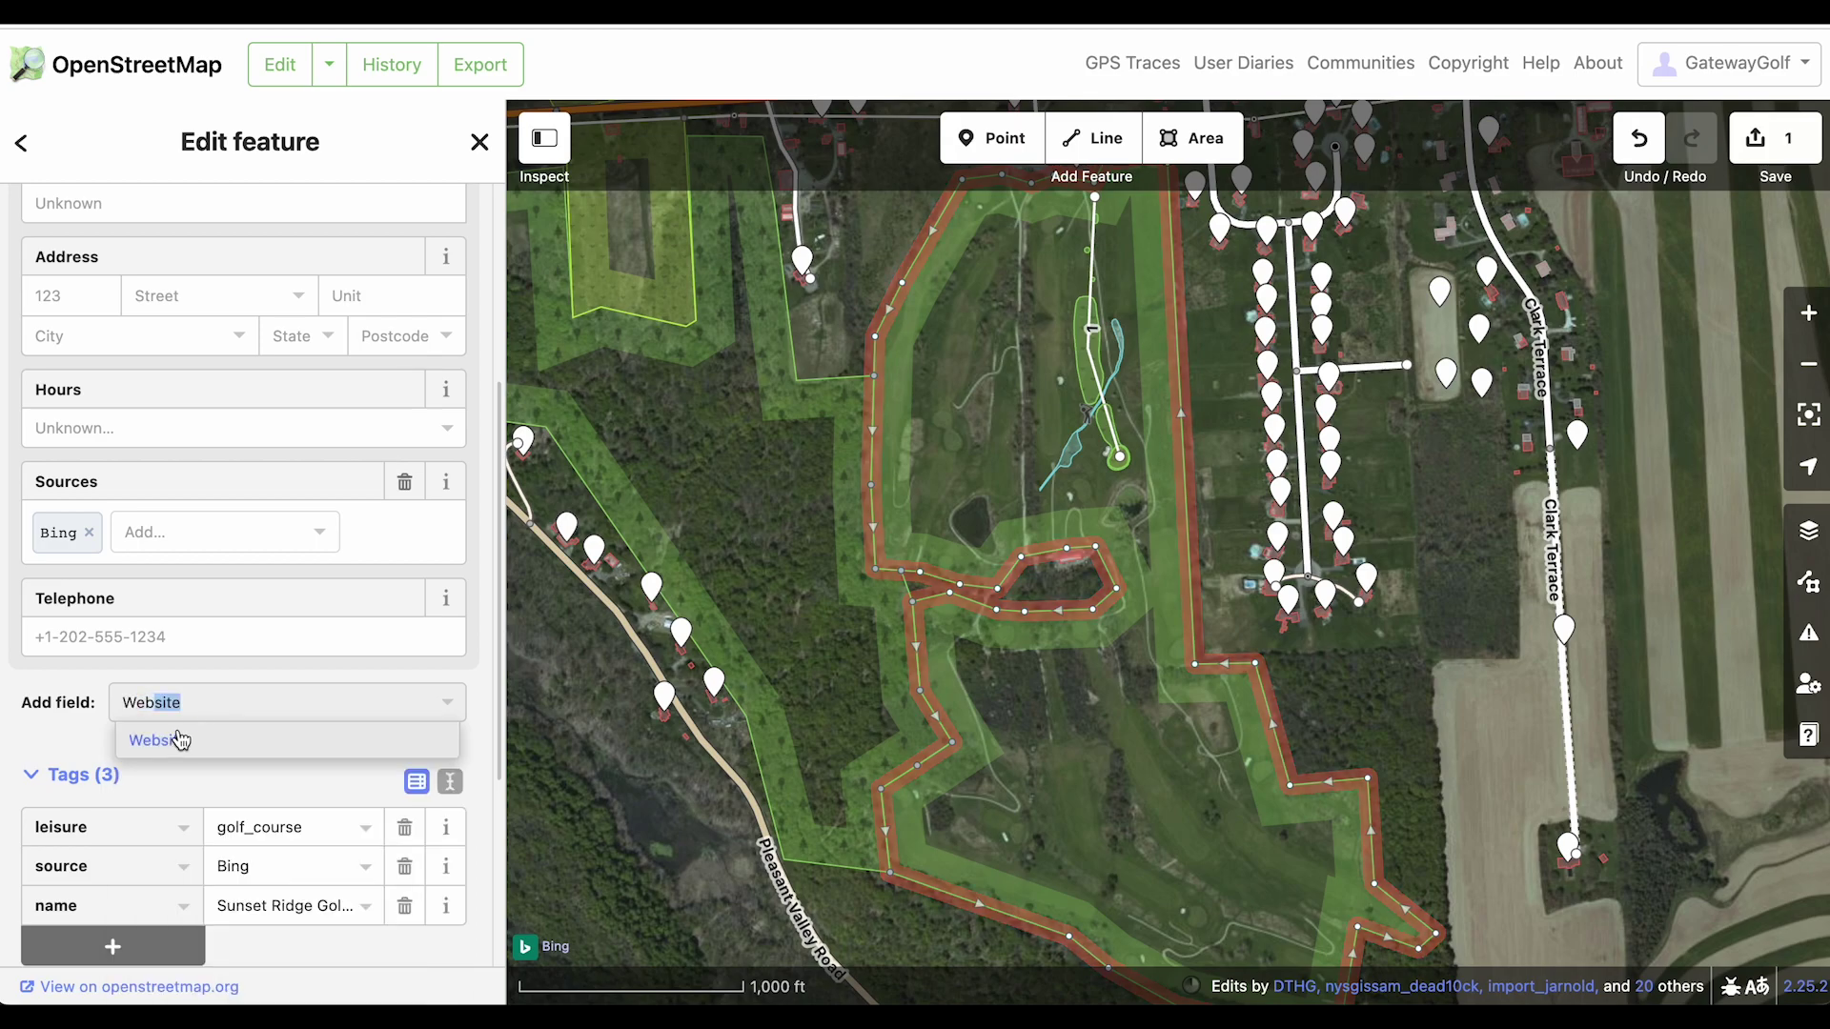
click(178, 739)
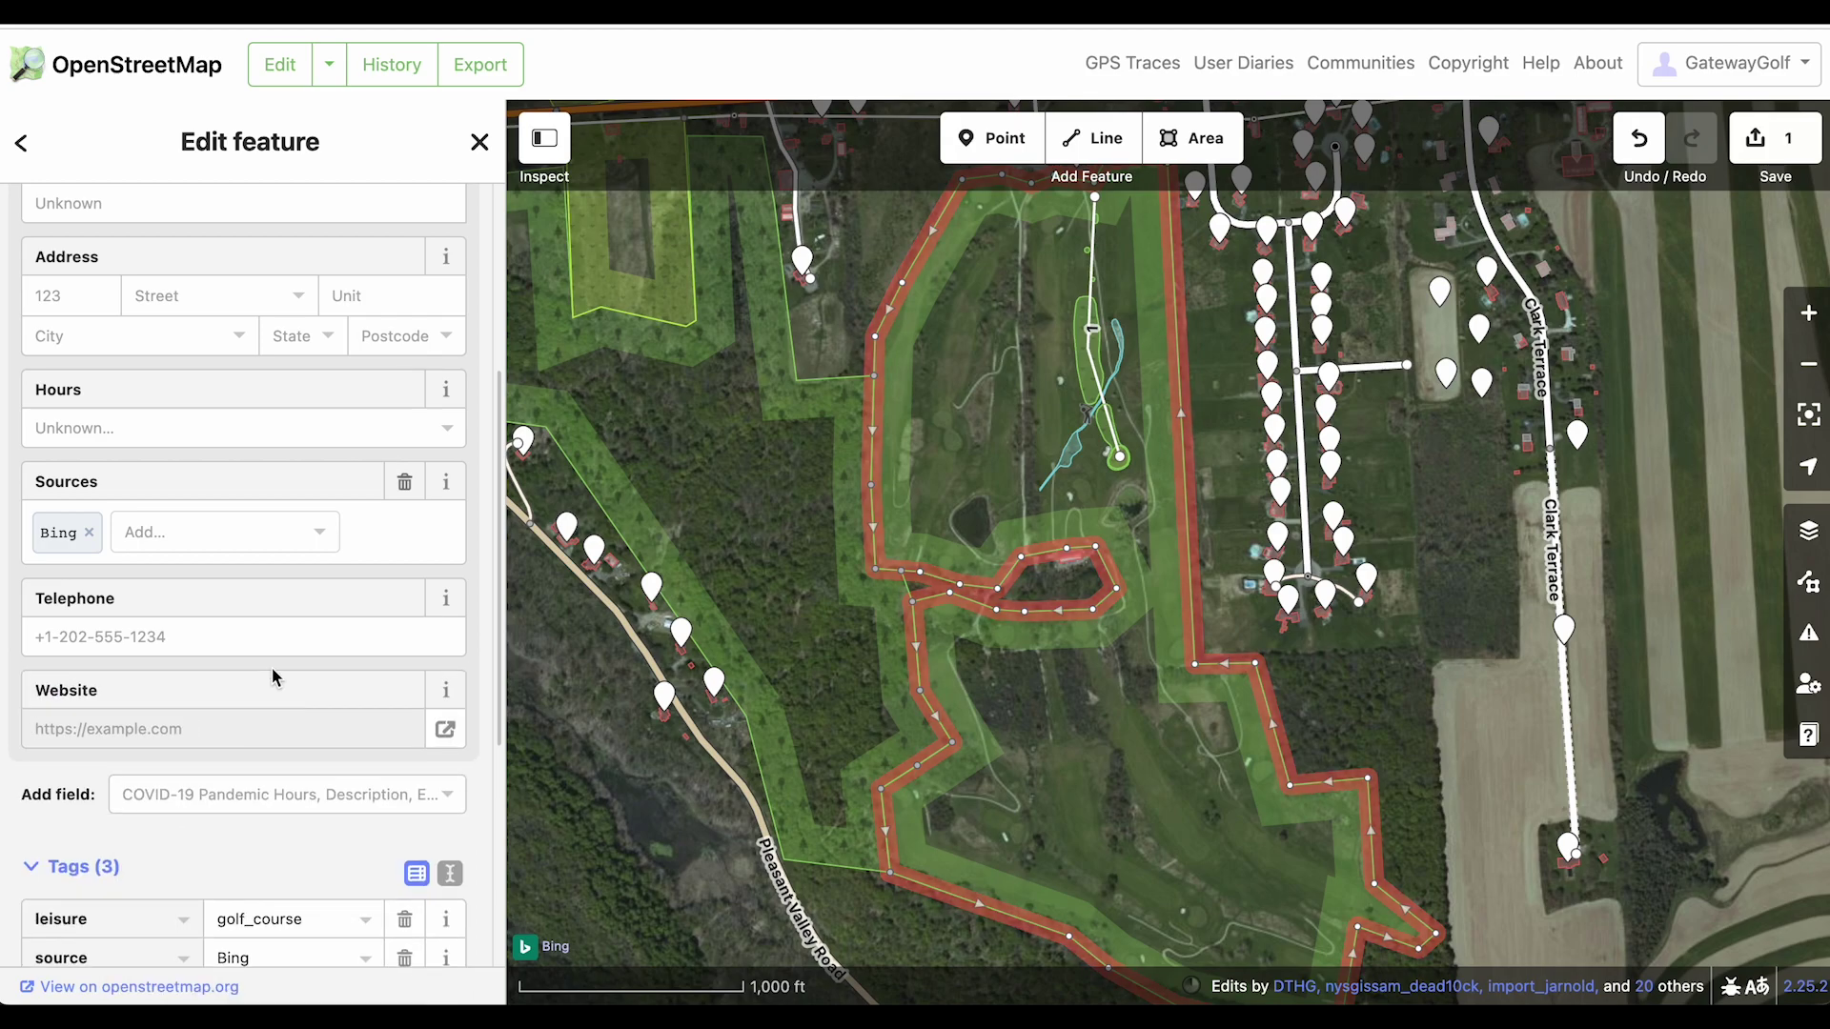
scroll(420, 526, up, 1)
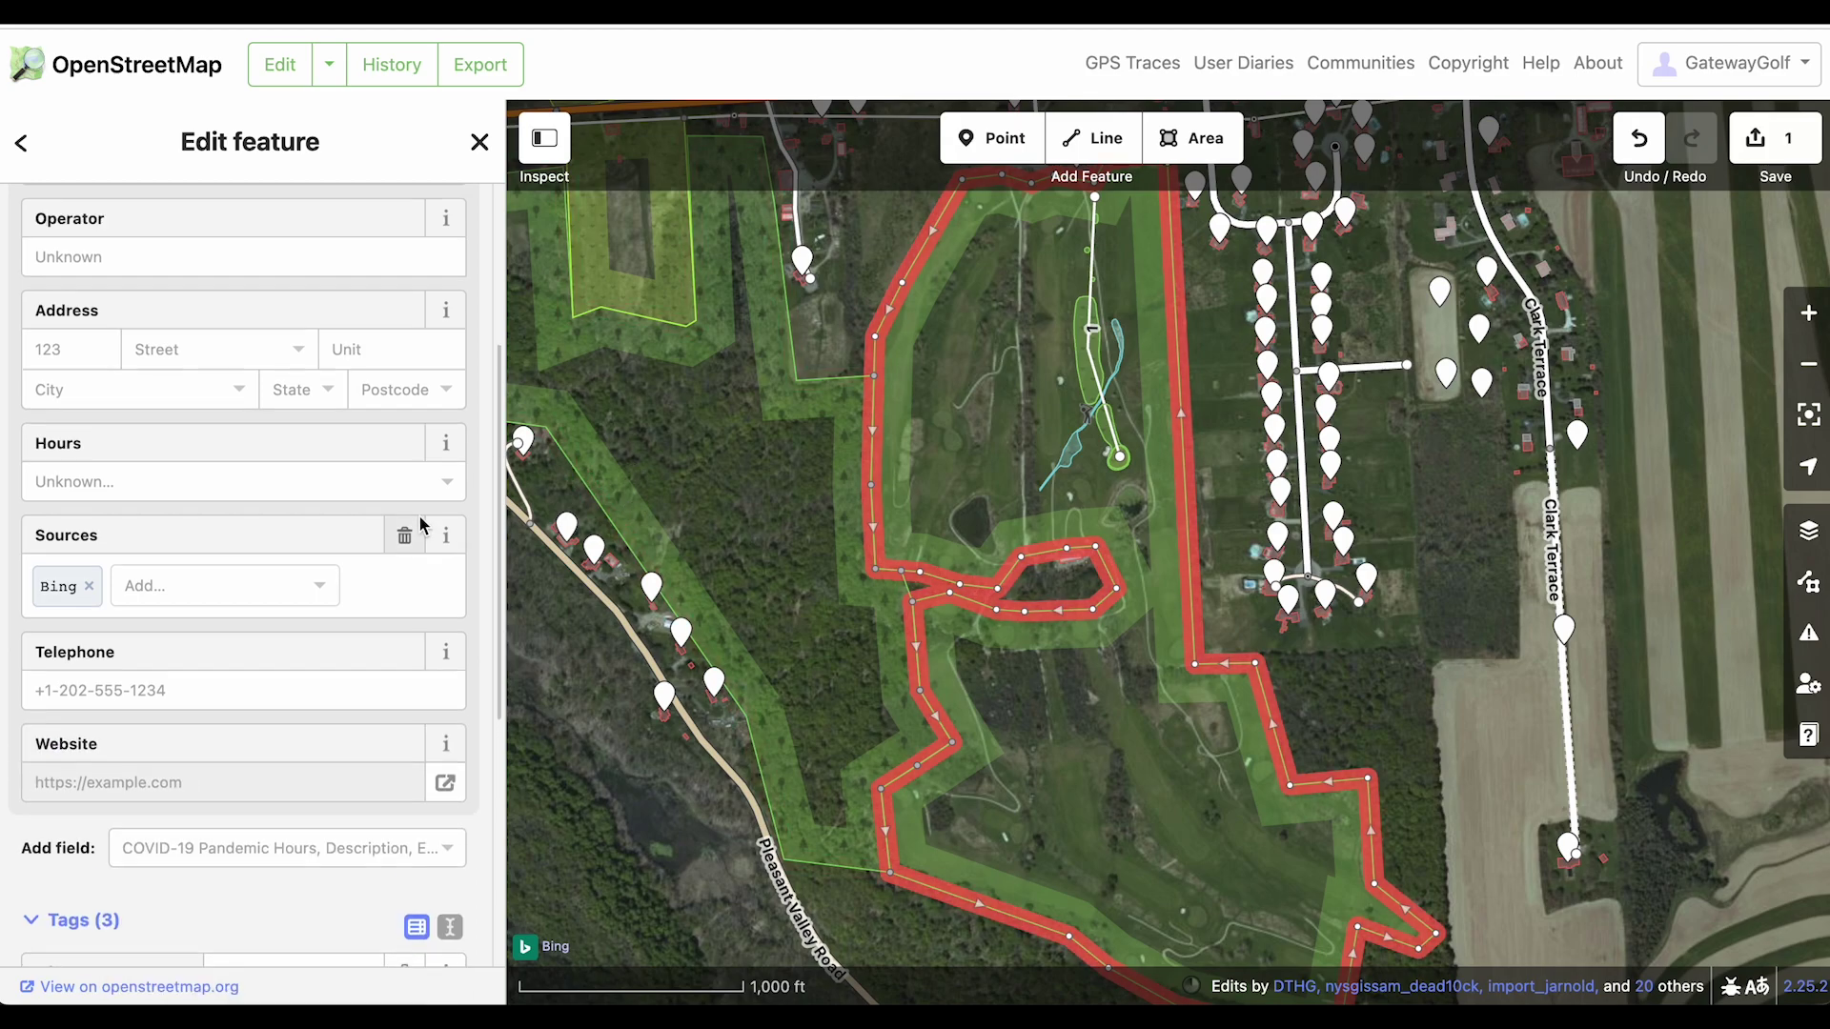
scroll(421, 524, up, 3)
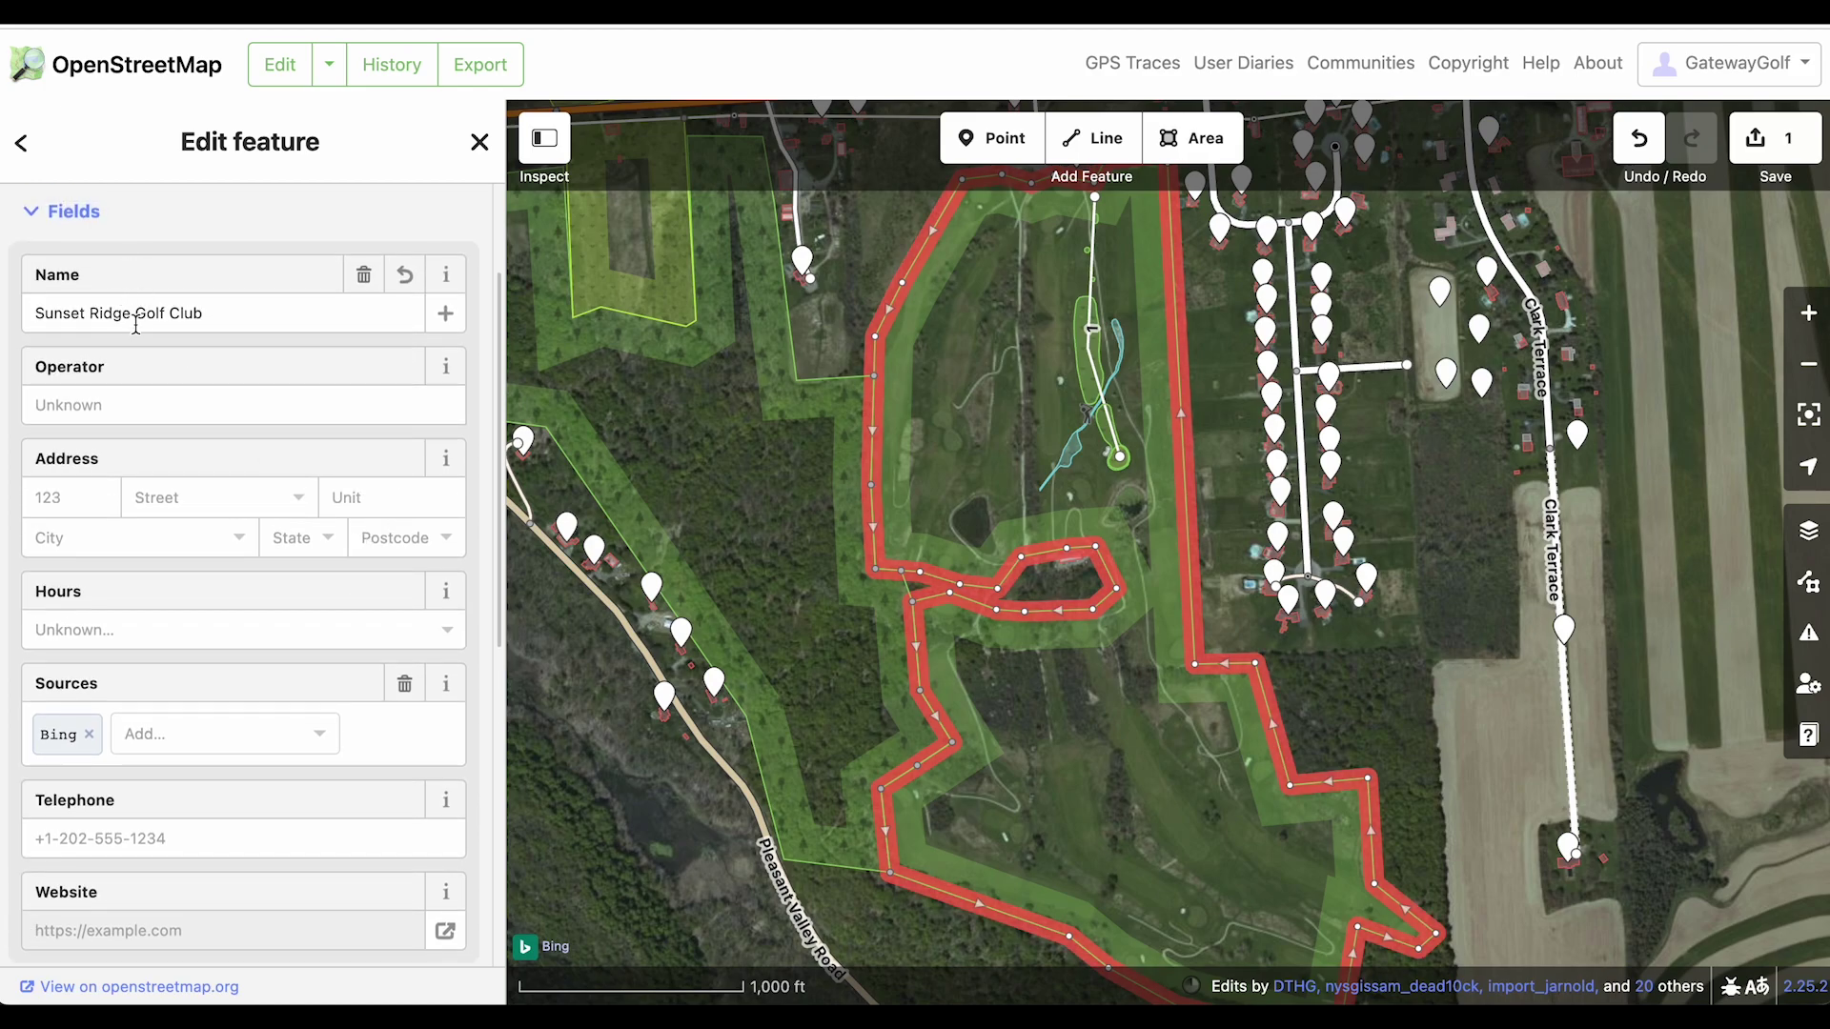